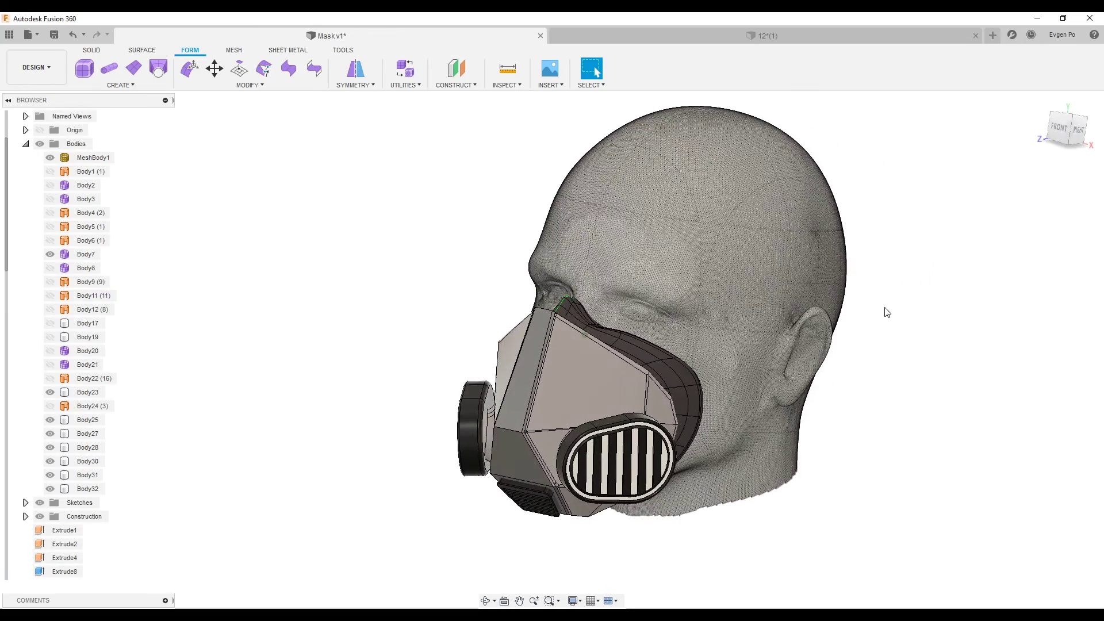
Switch to the '12*(1)' document containing only the bare head mesh.
{"action": "left_click", "coordinate": [767, 34]}
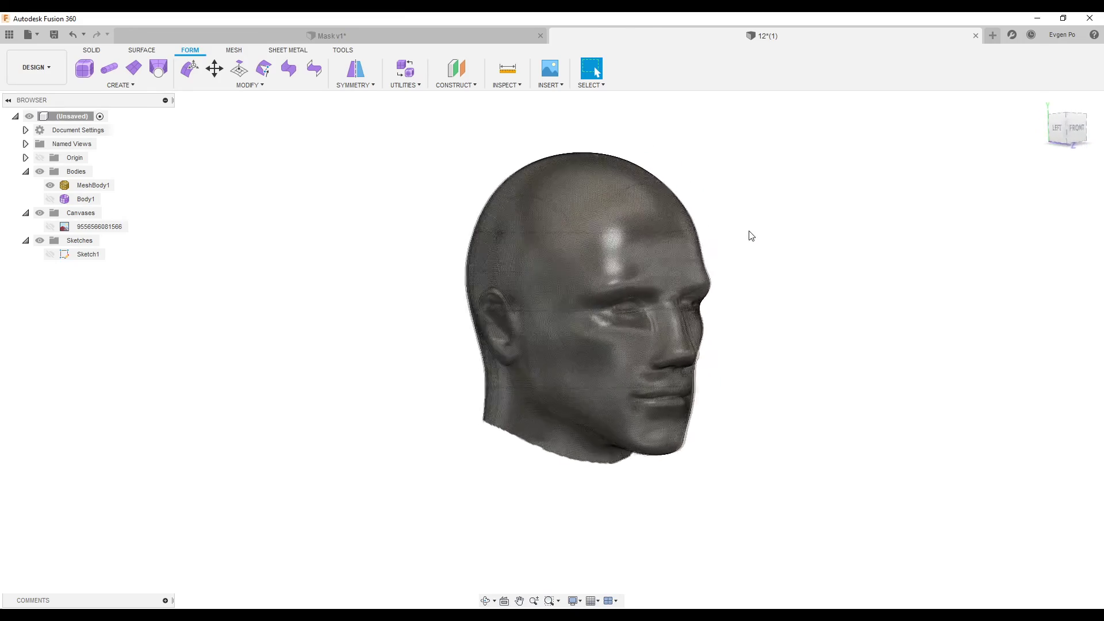
{"action": "left_click", "coordinate": [688, 247]}
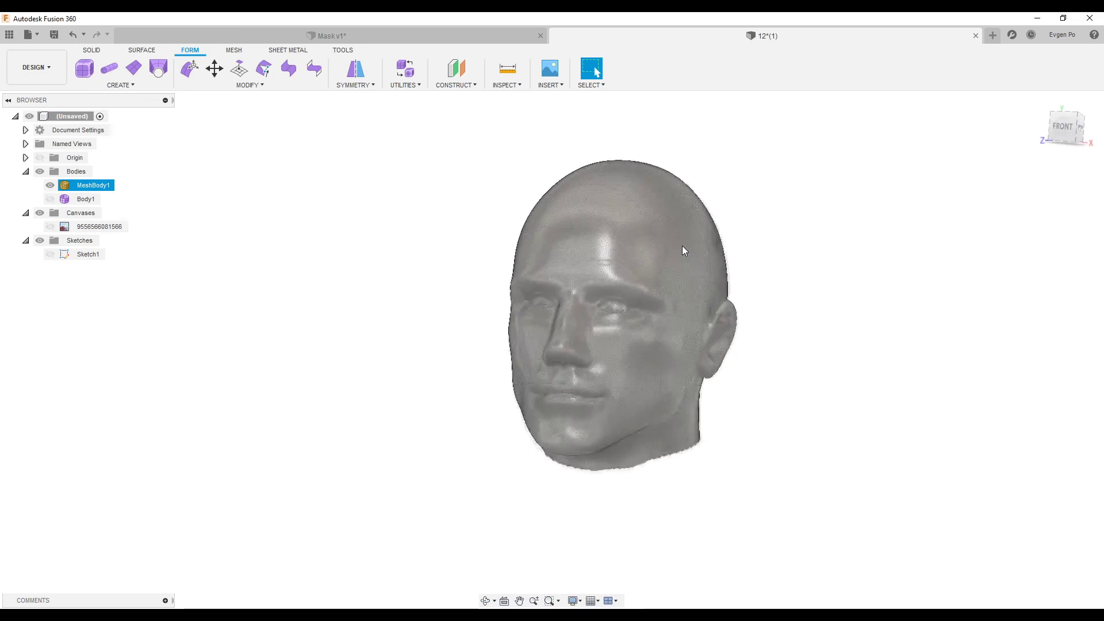
{"action": "left_click", "coordinate": [529, 399]}
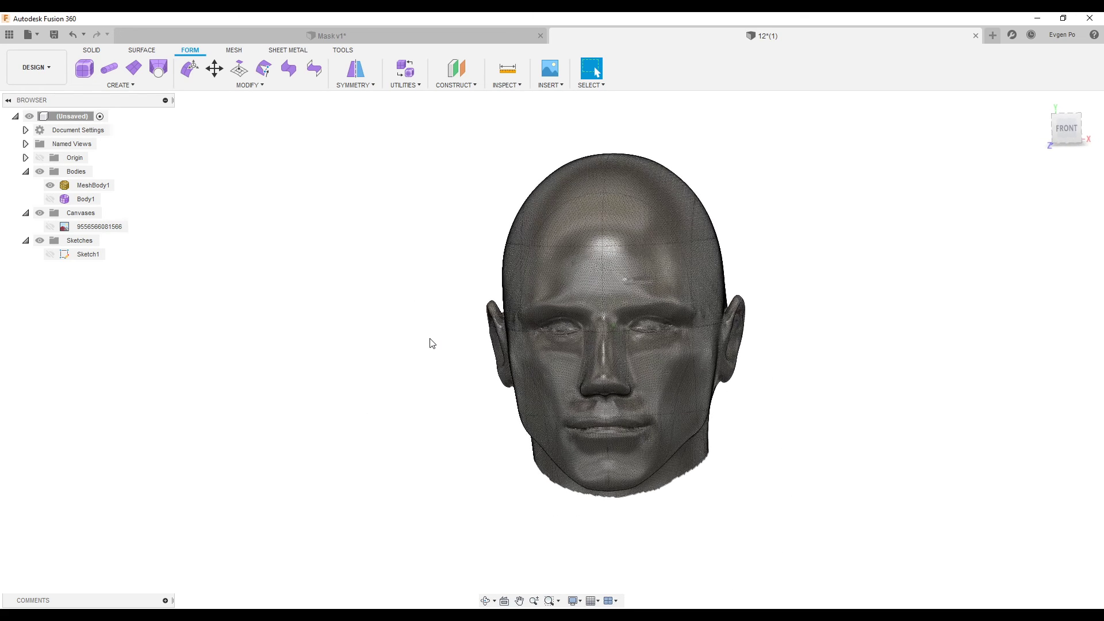
{"action": "middle_click_drag", "start_coordinate": [432, 343], "coordinate": [578, 280], "text": "shift"}
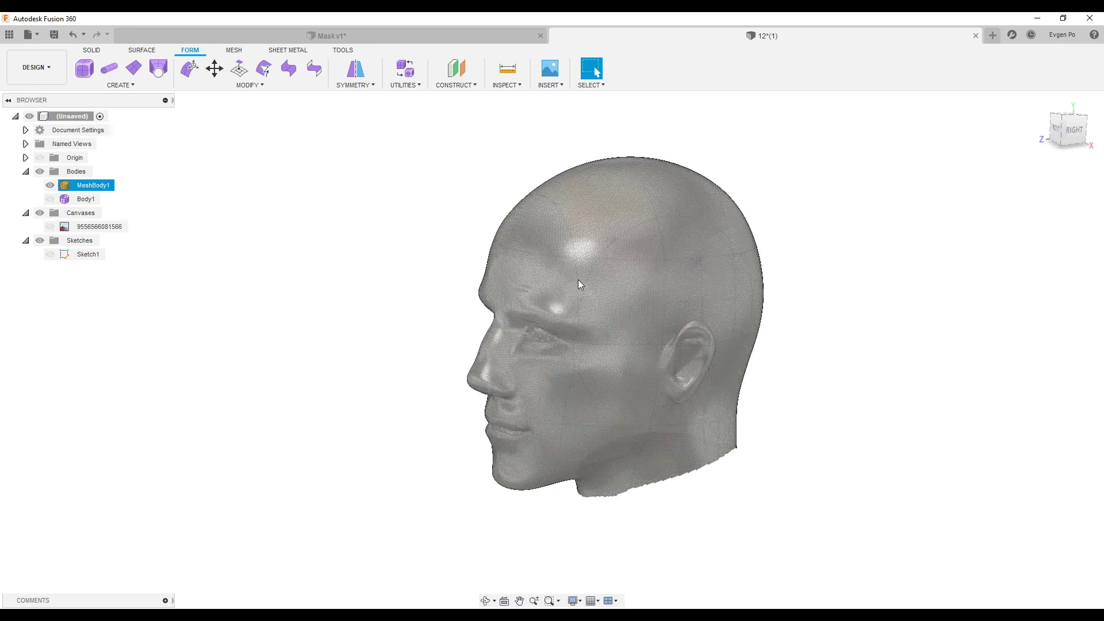
{"action": "scroll", "coordinate": [578, 279], "scroll_direction": "up", "scroll_amount": 3}
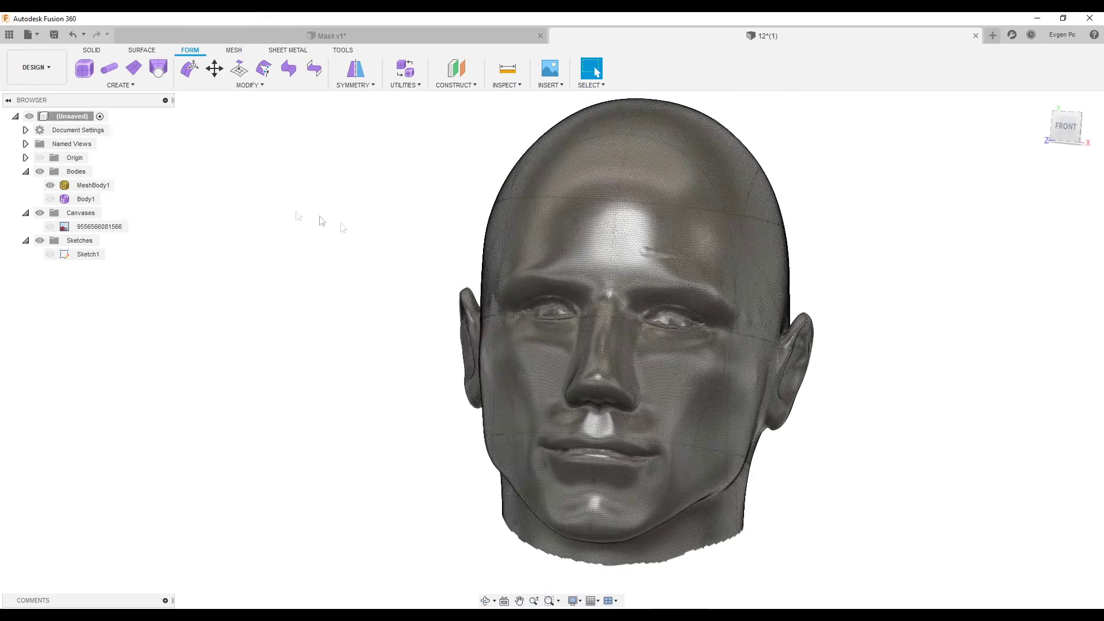
Show the respirator reference image canvas and compare it with the head from the front and an angle.
{"action": "left_click", "coordinate": [50, 227]}
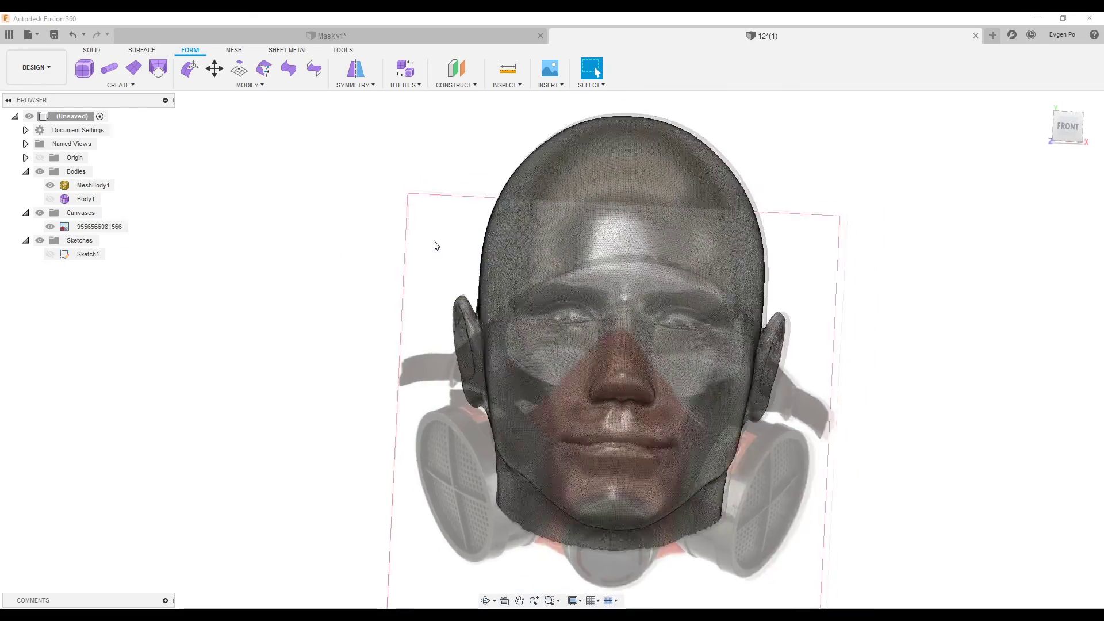
{"action": "left_click", "coordinate": [1062, 133]}
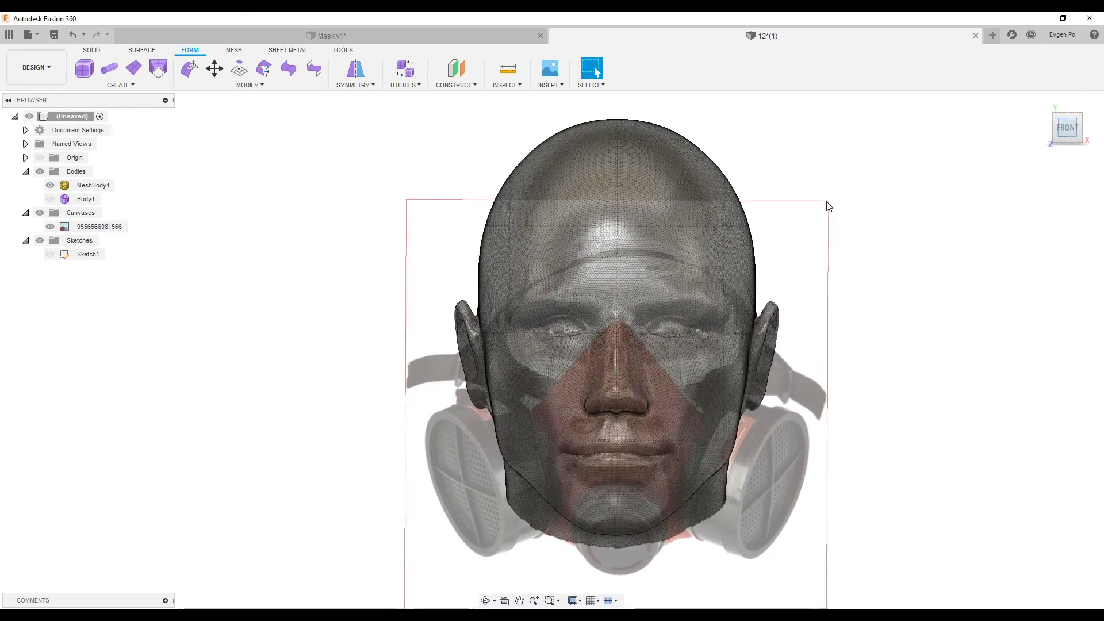
{"action": "left_click", "coordinate": [639, 382]}
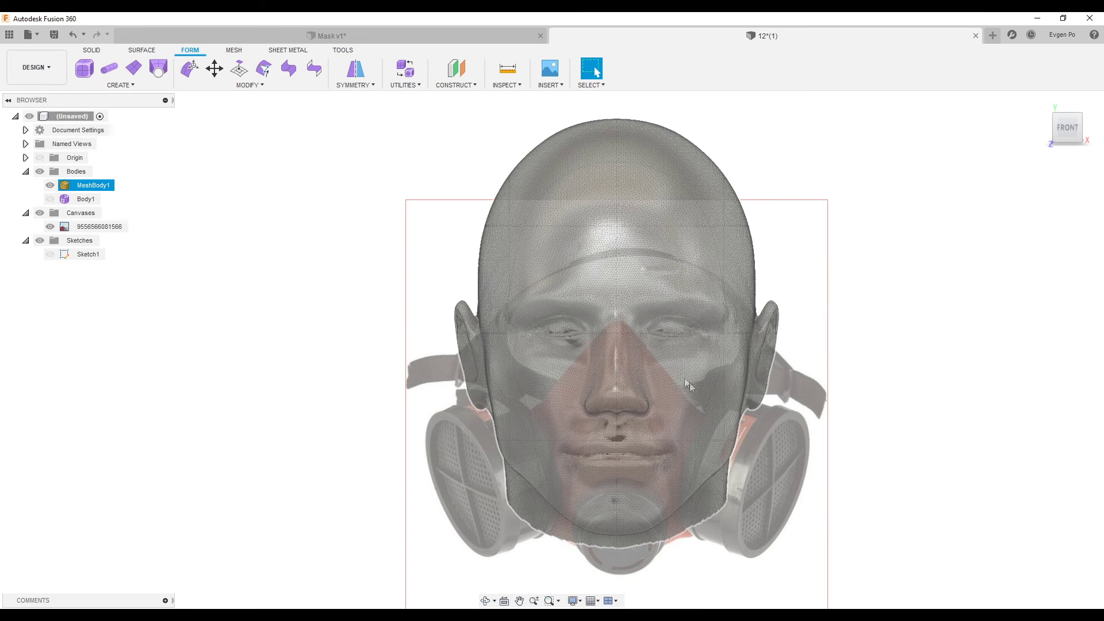
{"action": "left_click", "coordinate": [811, 435]}
{"action": "middle_click_drag", "start_coordinate": [820, 454], "coordinate": [800, 442], "text": "shift"}
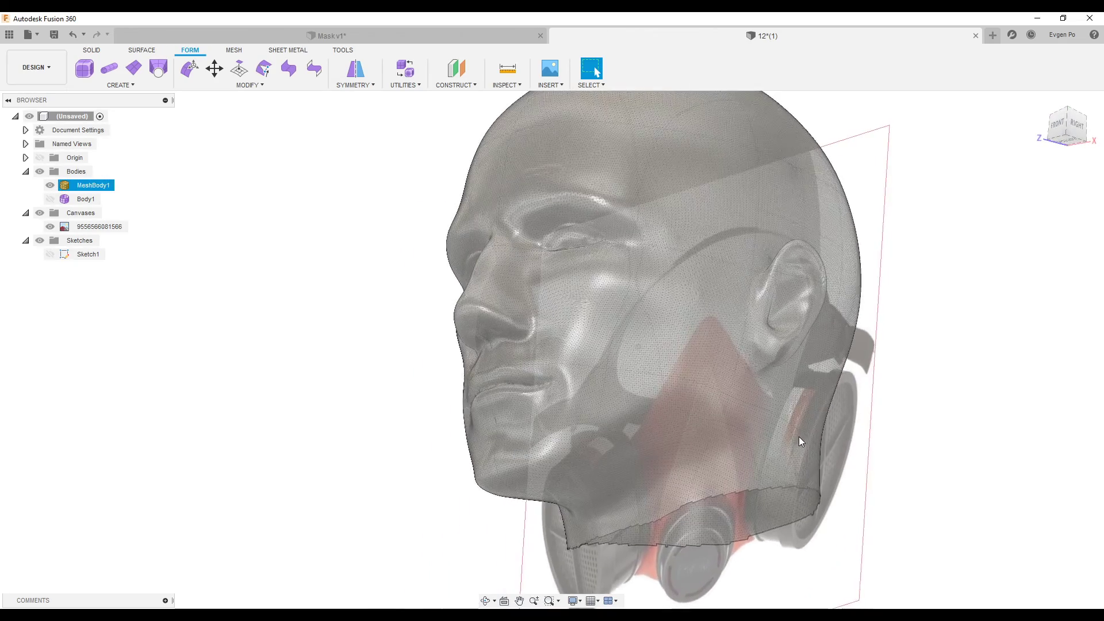
{"action": "scroll", "coordinate": [687, 405], "scroll_direction": "up", "scroll_amount": 1}
{"action": "scroll", "coordinate": [688, 405], "scroll_direction": "up", "scroll_amount": 5}
{"action": "scroll", "coordinate": [733, 518], "scroll_direction": "down", "scroll_amount": 3}
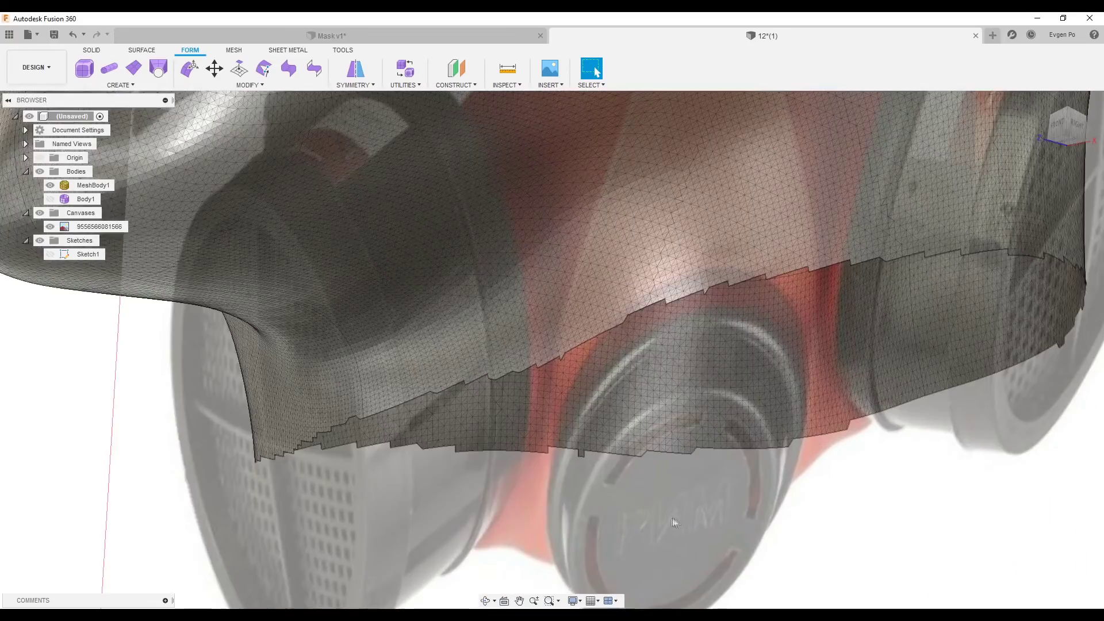
{"action": "scroll", "coordinate": [719, 399], "scroll_direction": "down", "scroll_amount": 3}
{"action": "scroll", "coordinate": [720, 396], "scroll_direction": "down", "scroll_amount": 3}
{"action": "scroll", "coordinate": [719, 397], "scroll_direction": "down", "scroll_amount": 2}
Check the reference image's fit against the head in front and right side views.
{"action": "left_click", "coordinate": [1062, 127]}
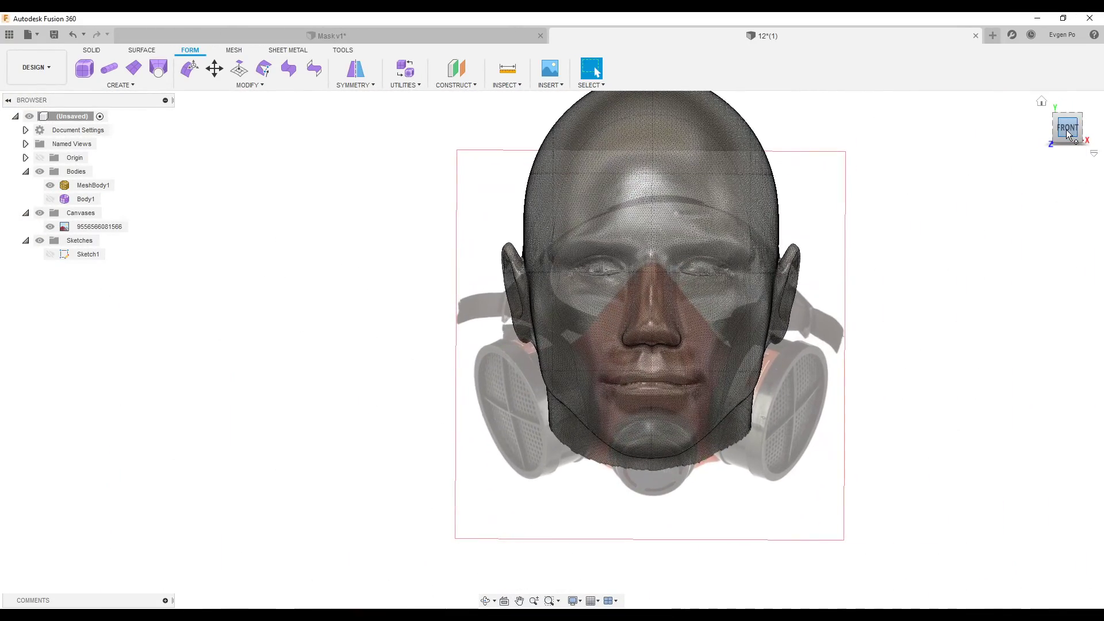
{"action": "left_click", "coordinate": [536, 310]}
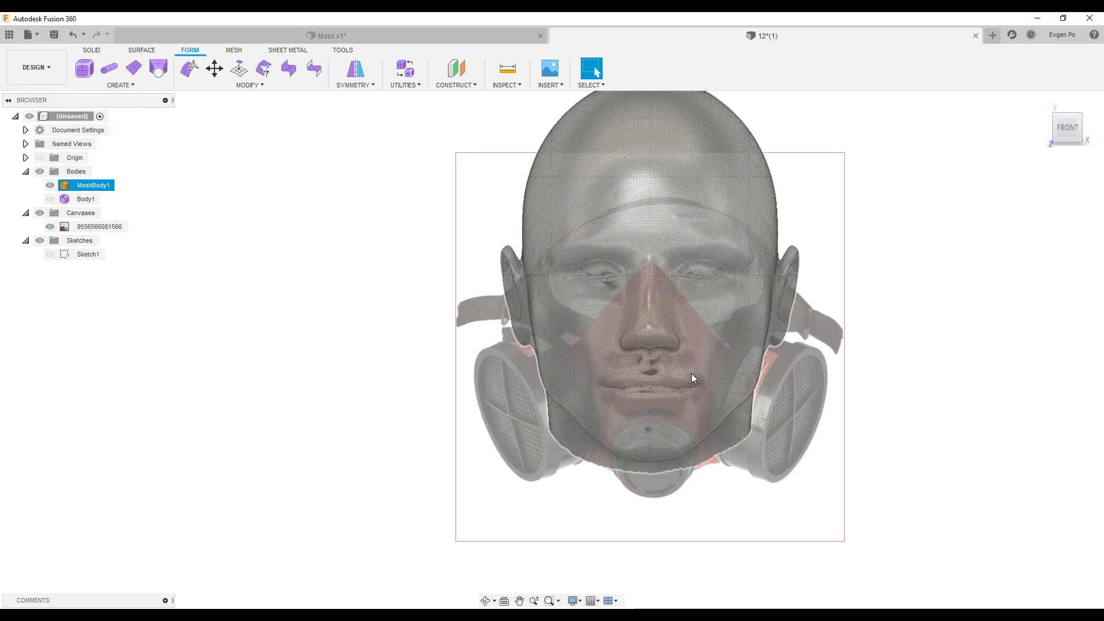
{"action": "middle_click_drag", "start_coordinate": [692, 373], "coordinate": [964, 196], "text": "shift"}
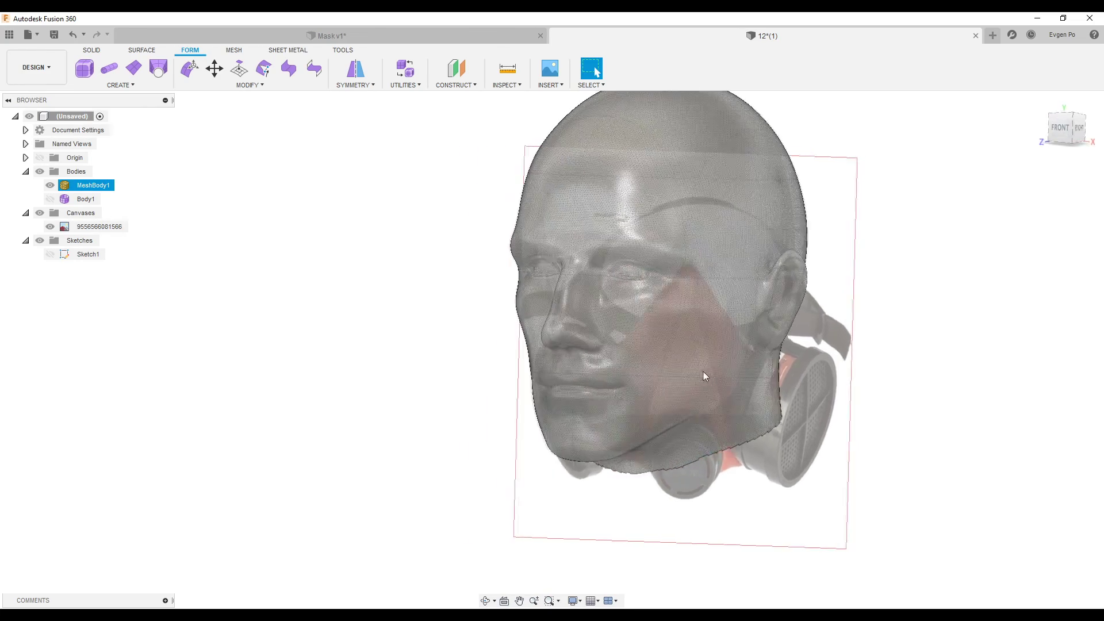
{"action": "left_click", "coordinate": [1071, 128]}
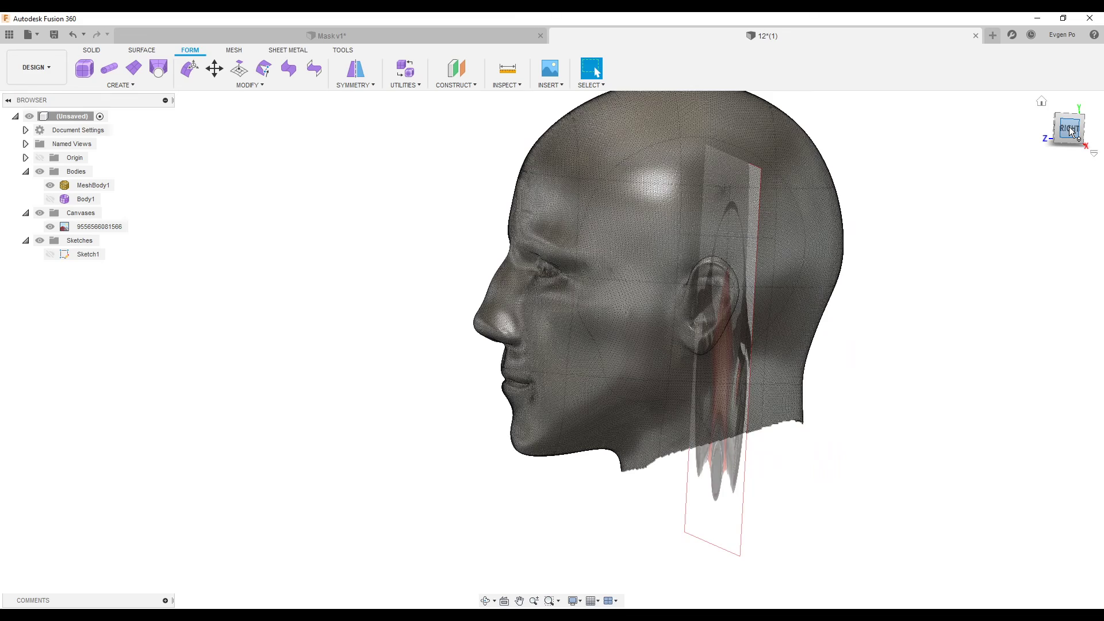
{"action": "left_click", "coordinate": [707, 418]}
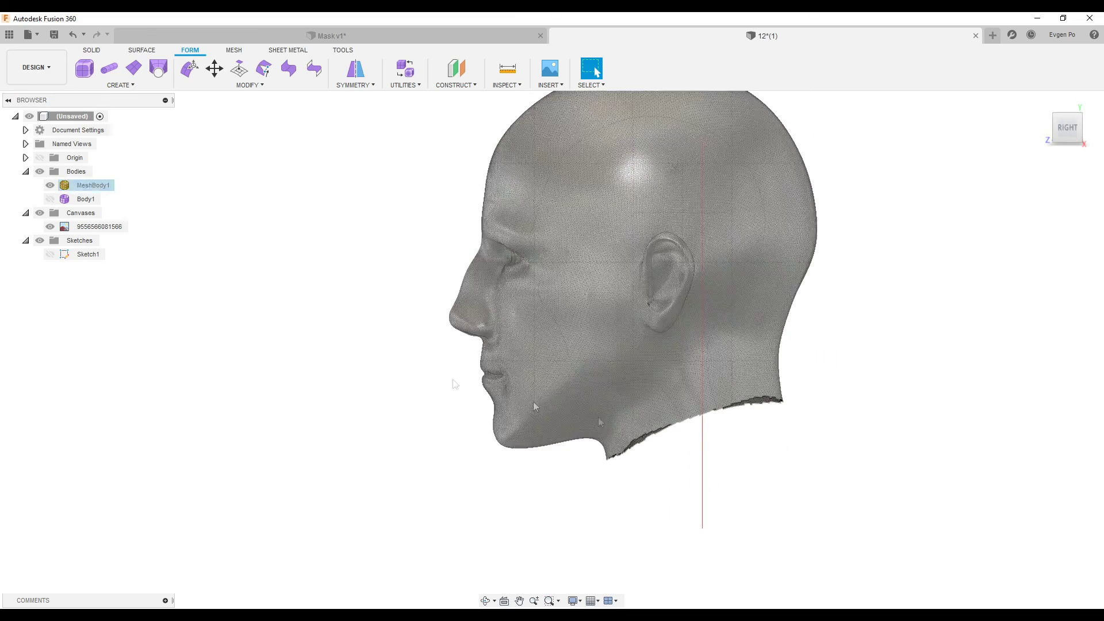
{"action": "left_click", "coordinate": [89, 53]}
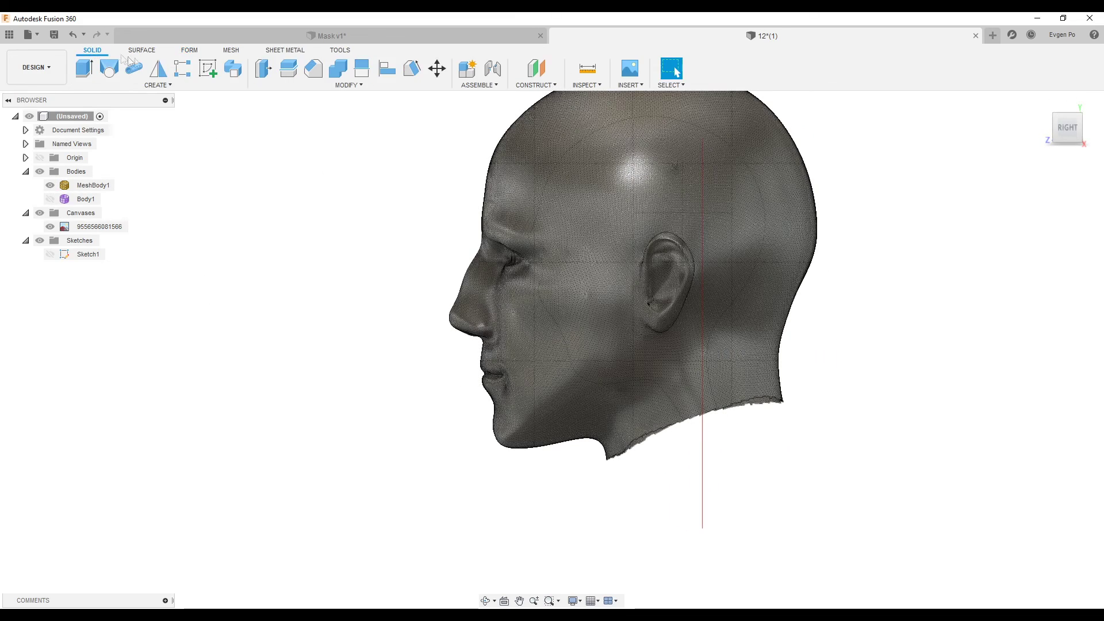
Create Sketch2 on an origin plane beside the head.
{"action": "left_click", "coordinate": [207, 69]}
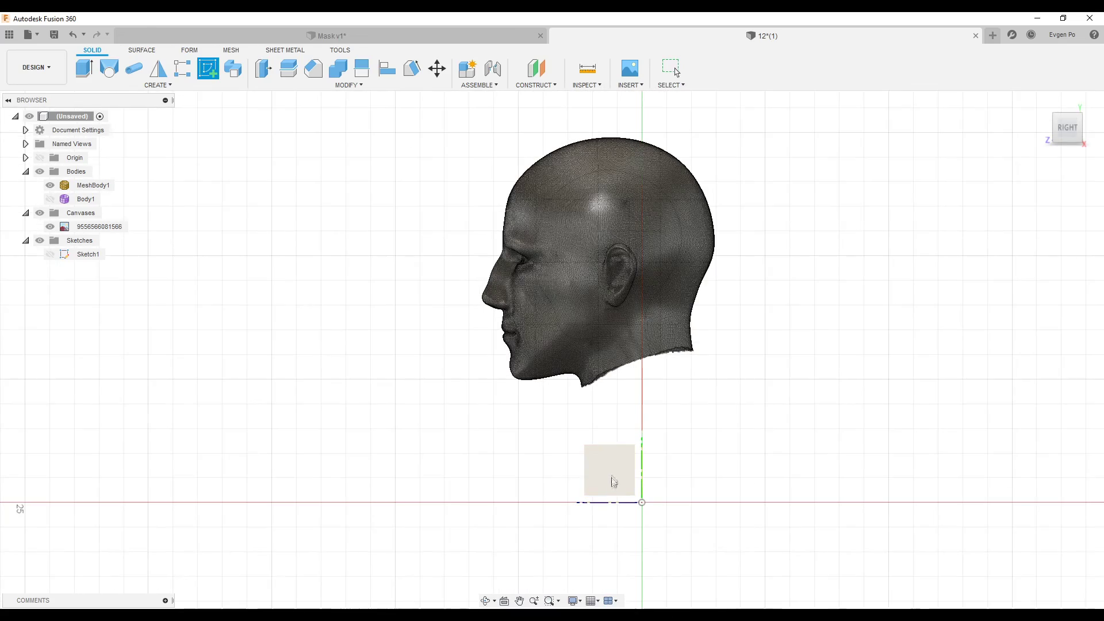
{"action": "left_click", "coordinate": [614, 474]}
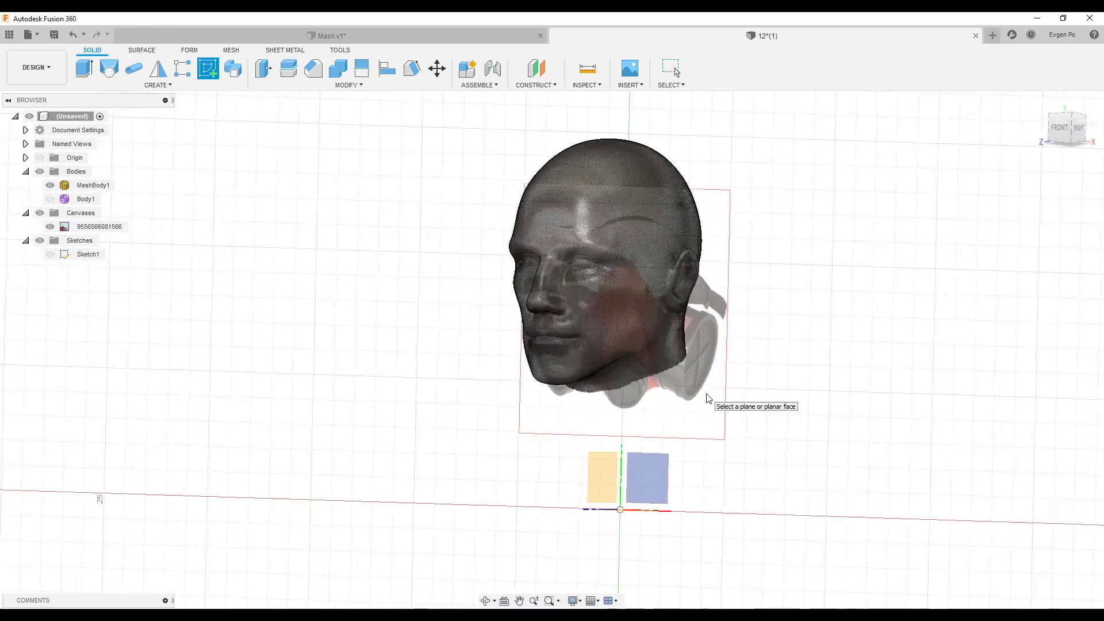
{"action": "left_click", "coordinate": [1066, 129]}
{"action": "left_click", "coordinate": [619, 488]}
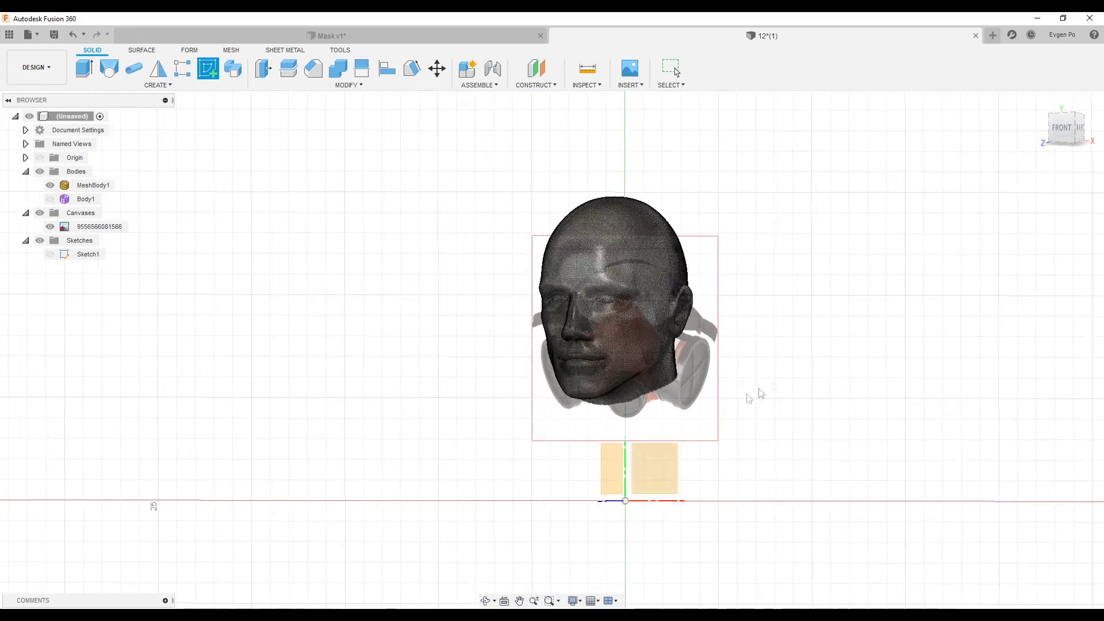
{"action": "middle_click_drag", "start_coordinate": [616, 414], "coordinate": [888, 286], "text": "shift"}
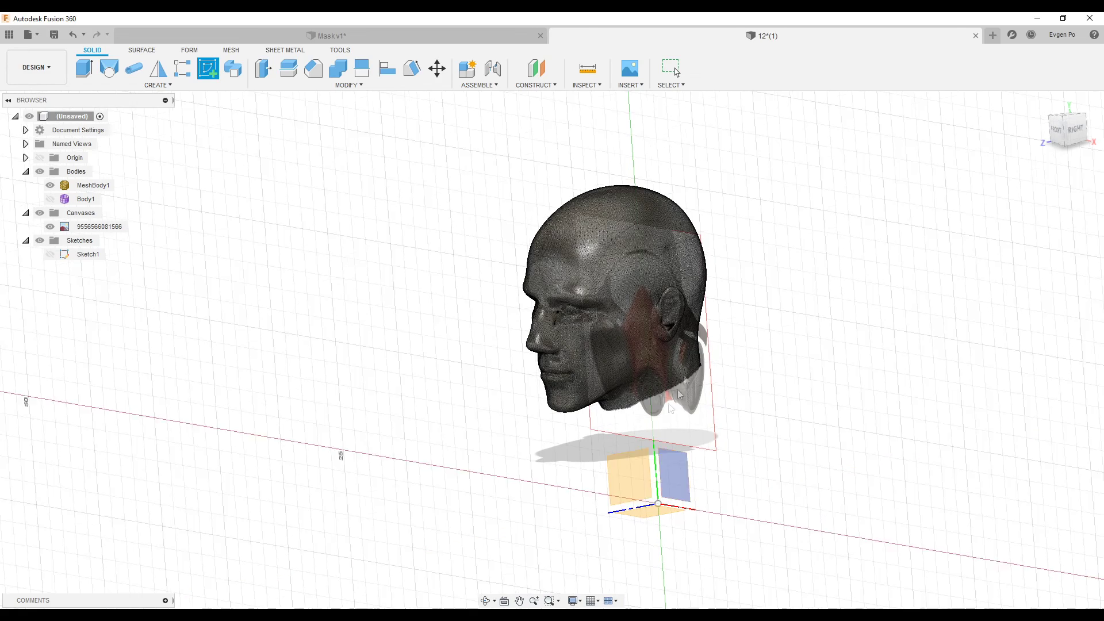
{"action": "left_click", "coordinate": [631, 483]}
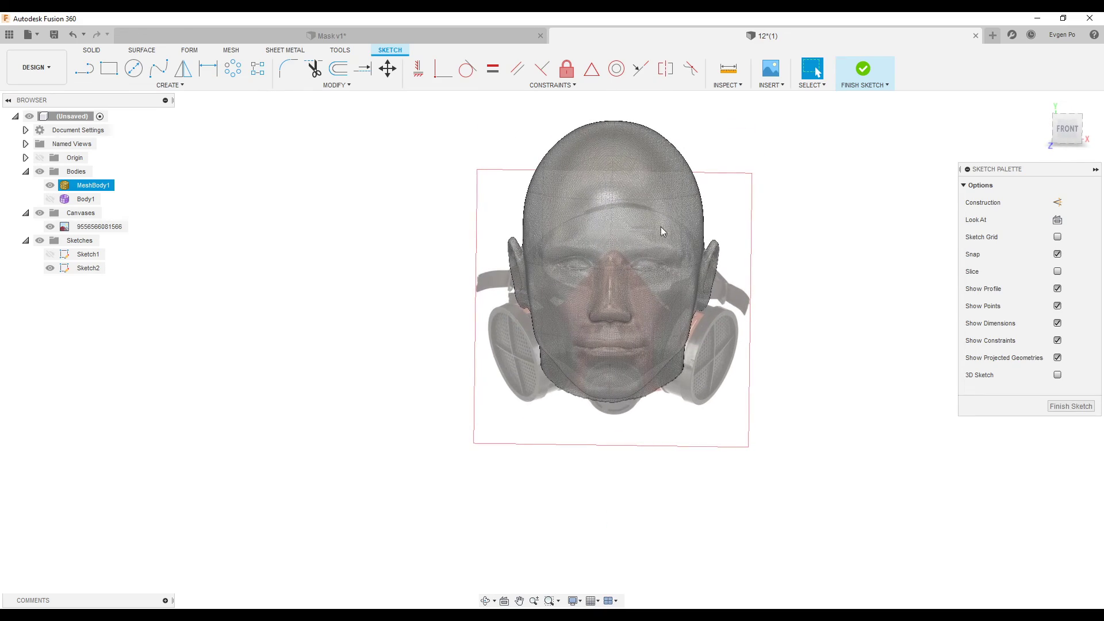
{"action": "middle_click_drag", "start_coordinate": [688, 220], "coordinate": [292, 208], "text": "shift"}
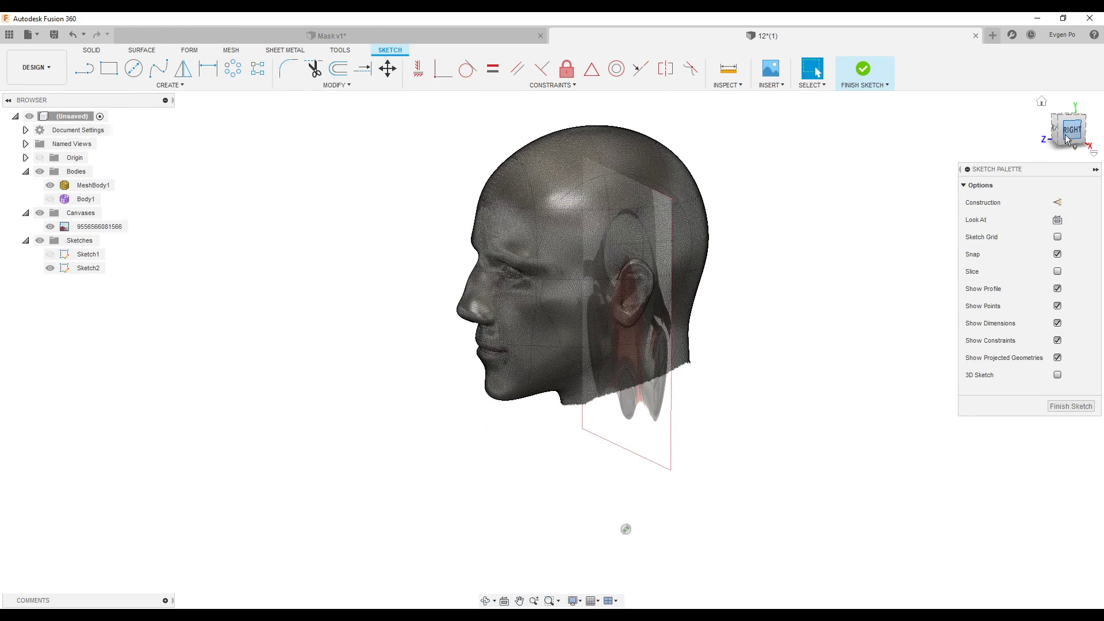
Begin a fit-point spline in Sketch2 with the origin planes and axes shown.
{"action": "left_click", "coordinate": [159, 69]}
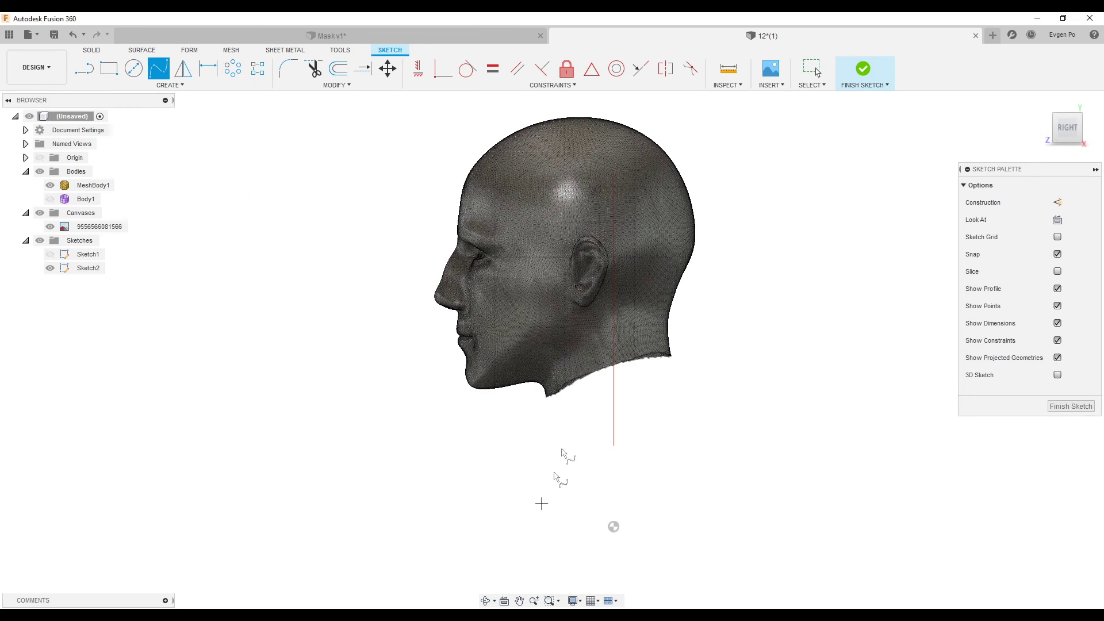
{"action": "scroll", "coordinate": [607, 403], "scroll_direction": "down", "scroll_amount": 5}
{"action": "left_click", "coordinate": [40, 158]}
{"action": "scroll", "coordinate": [458, 136], "scroll_direction": "down", "scroll_amount": 2}
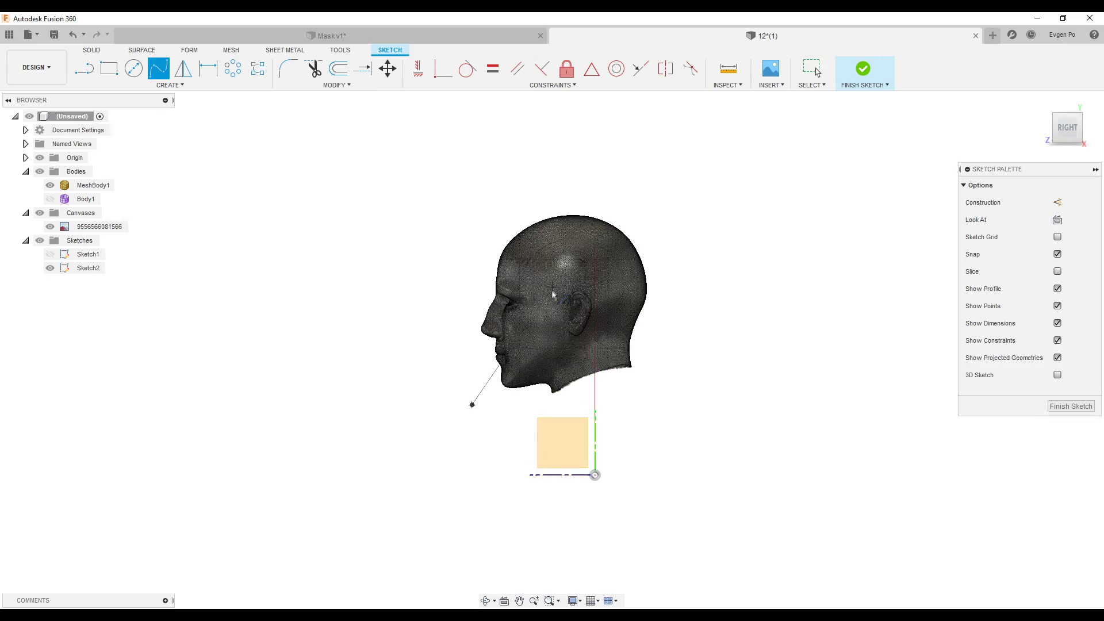
{"action": "scroll", "coordinate": [565, 288], "scroll_direction": "up", "scroll_amount": 8}
Draw the face-profile spline from beside the eye, down the jaw, to below the chin.
{"action": "left_click", "coordinate": [39, 157]}
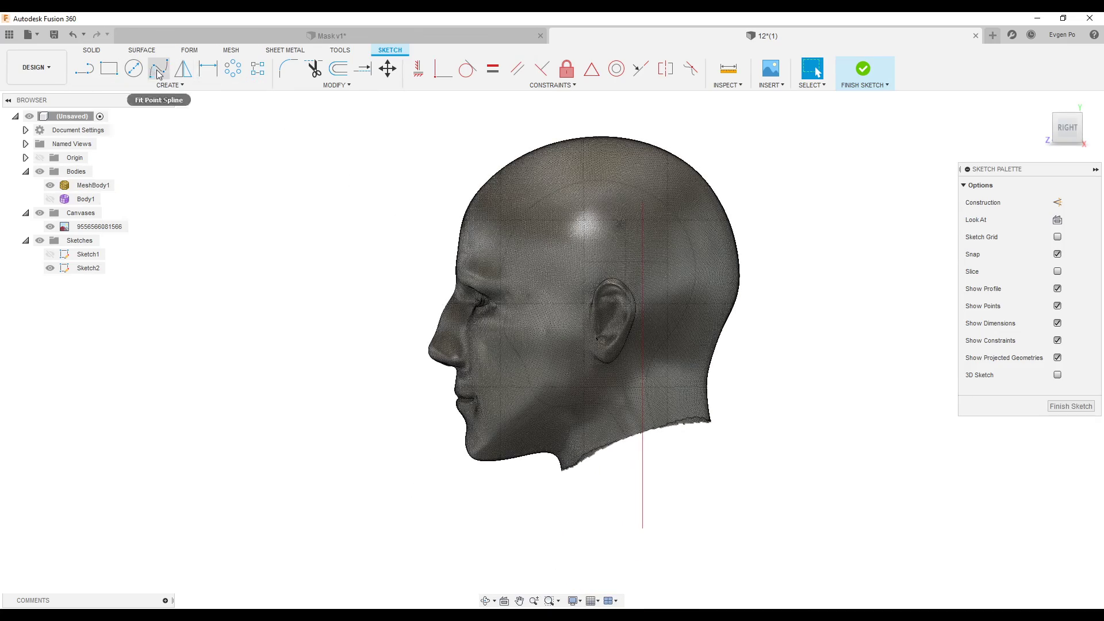
{"action": "left_click", "coordinate": [158, 68]}
{"action": "scroll", "coordinate": [468, 306], "scroll_direction": "up", "scroll_amount": 2}
{"action": "scroll", "coordinate": [424, 297], "scroll_direction": "up", "scroll_amount": 3}
{"action": "scroll", "coordinate": [487, 315], "scroll_direction": "up", "scroll_amount": 3}
{"action": "scroll", "coordinate": [487, 315], "scroll_direction": "up", "scroll_amount": 2}
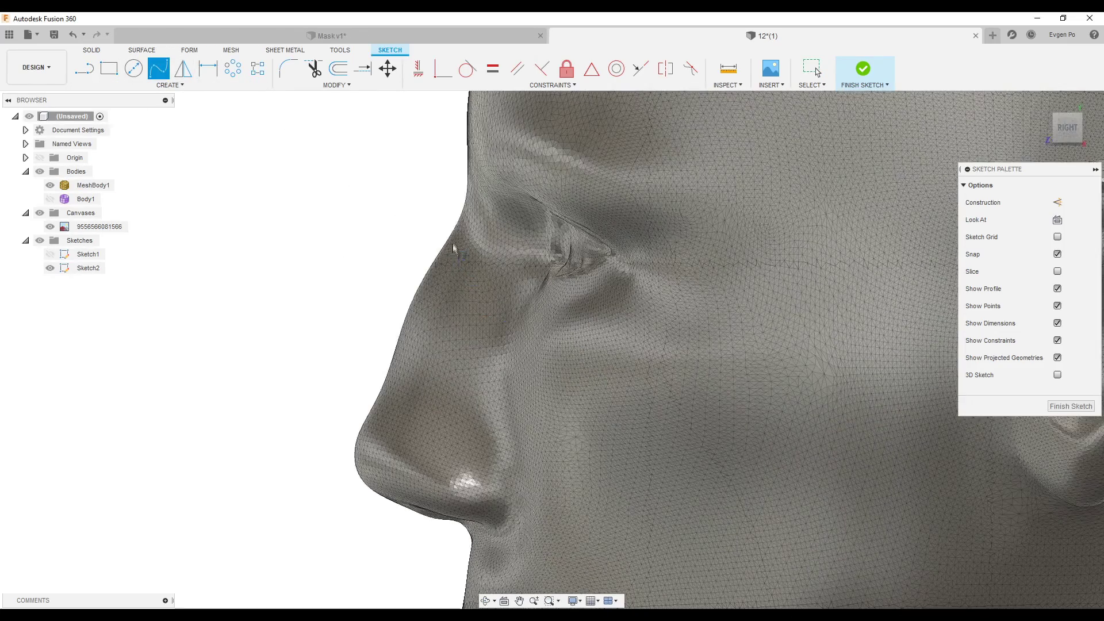
{"action": "left_click", "coordinate": [486, 289]}
{"action": "scroll", "coordinate": [487, 289], "scroll_direction": "down", "scroll_amount": 2}
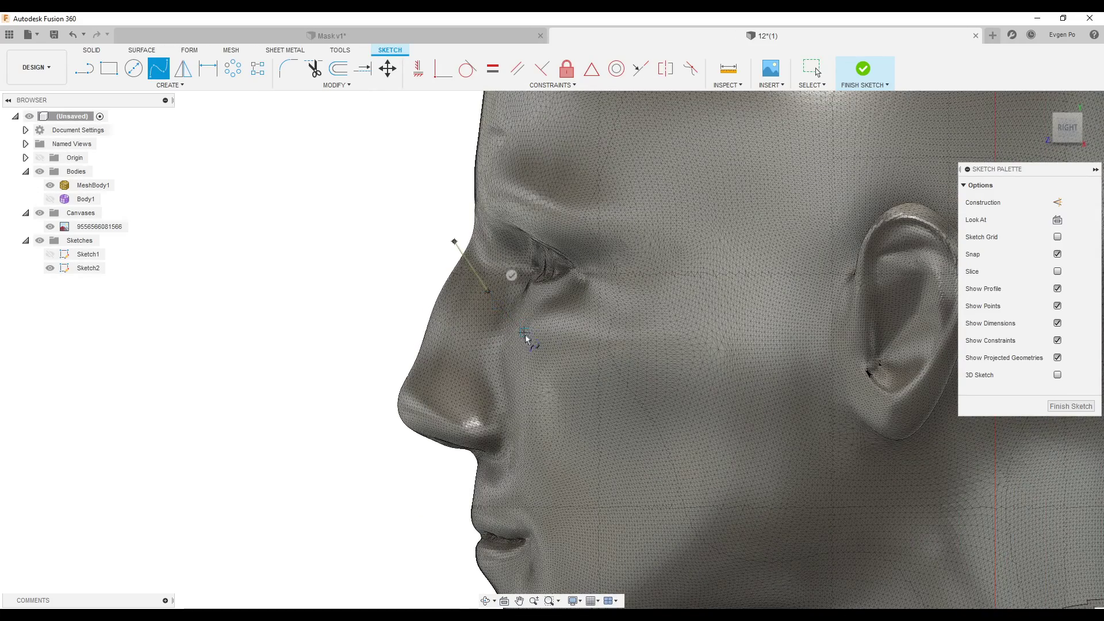
{"action": "scroll", "coordinate": [529, 336], "scroll_direction": "down", "scroll_amount": 4}
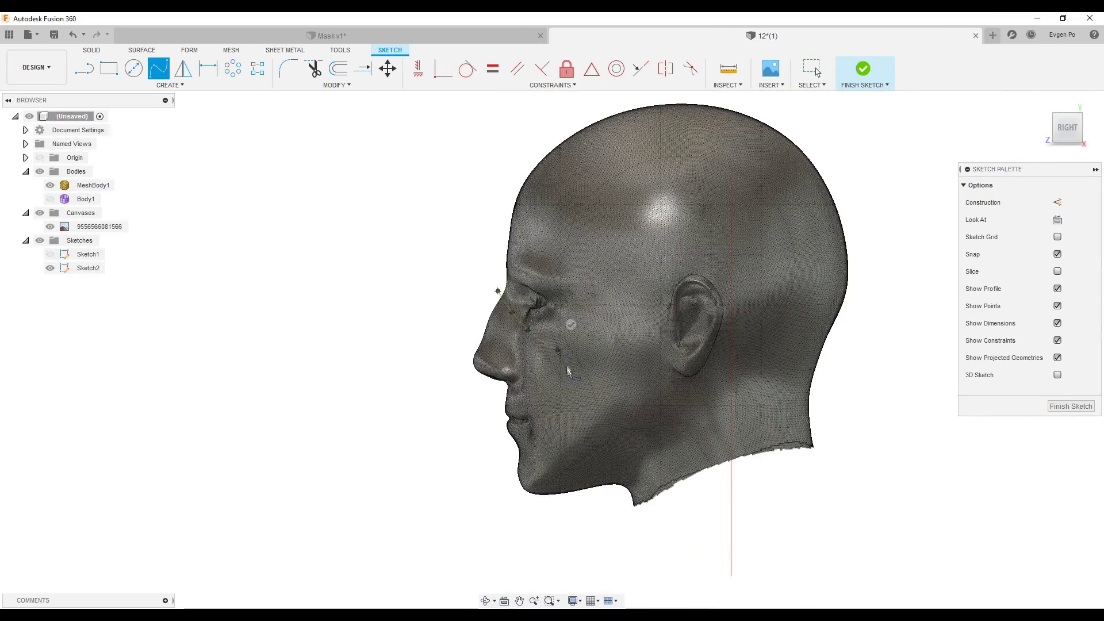
{"action": "left_click", "coordinate": [594, 445]}
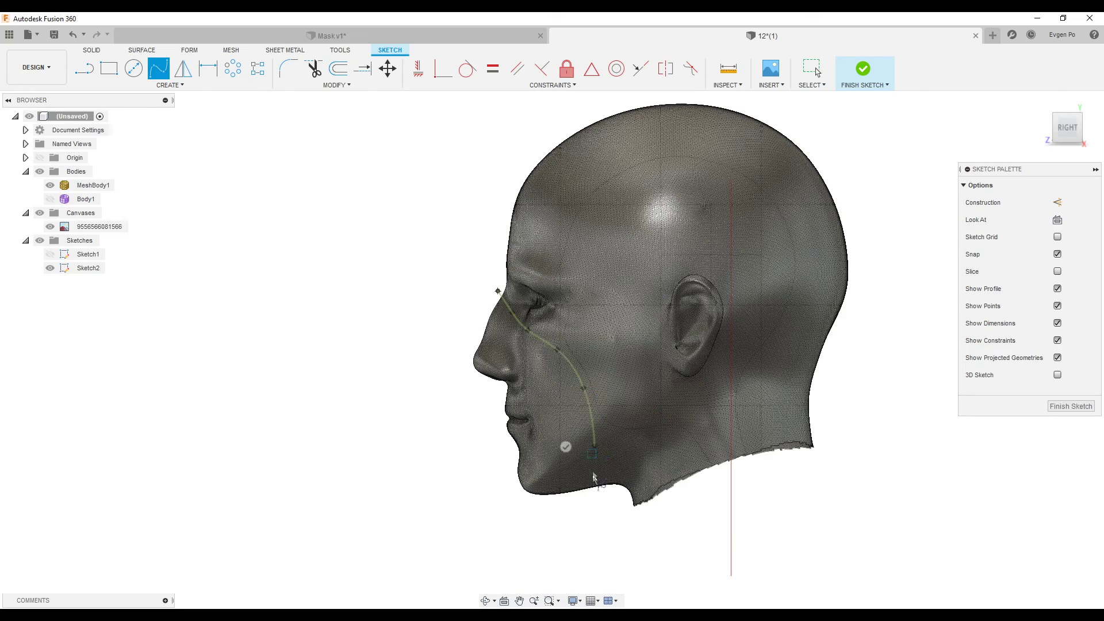
{"action": "scroll", "coordinate": [593, 486], "scroll_direction": "up", "scroll_amount": 3}
{"action": "scroll", "coordinate": [588, 494], "scroll_direction": "up", "scroll_amount": 1}
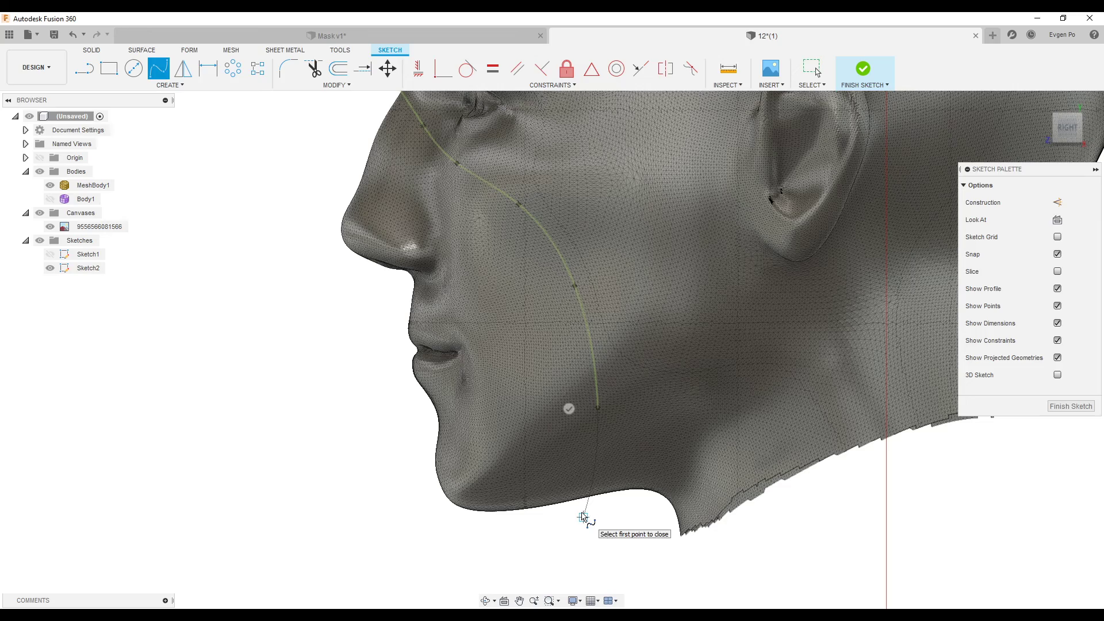
{"action": "left_click", "coordinate": [556, 508]}
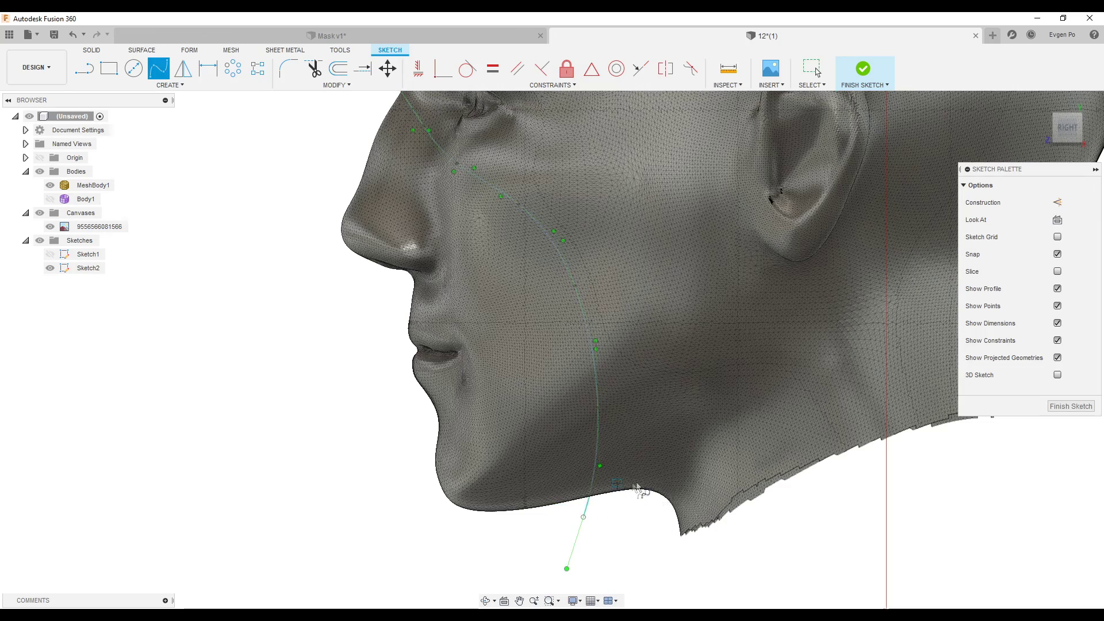
{"action": "scroll", "coordinate": [627, 488], "scroll_direction": "down", "scroll_amount": 2}
{"action": "key", "text": "Escape"}
Select the spline's nose endpoint and enter the T-spline Form environment.
{"action": "left_click", "coordinate": [500, 256]}
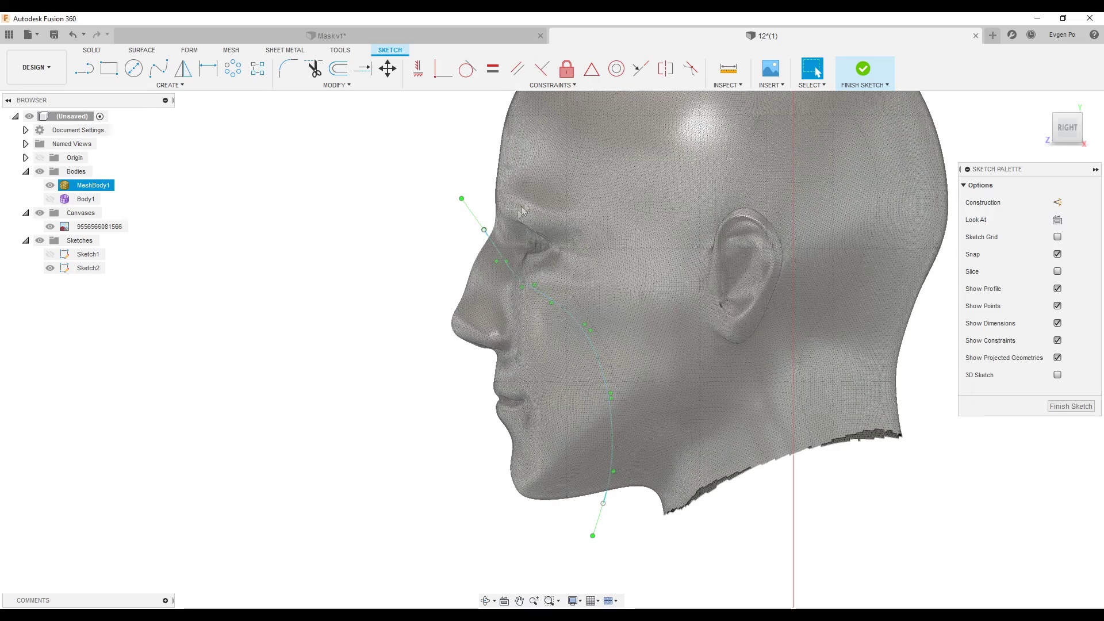
{"action": "scroll", "coordinate": [493, 285], "scroll_direction": "up", "scroll_amount": 3}
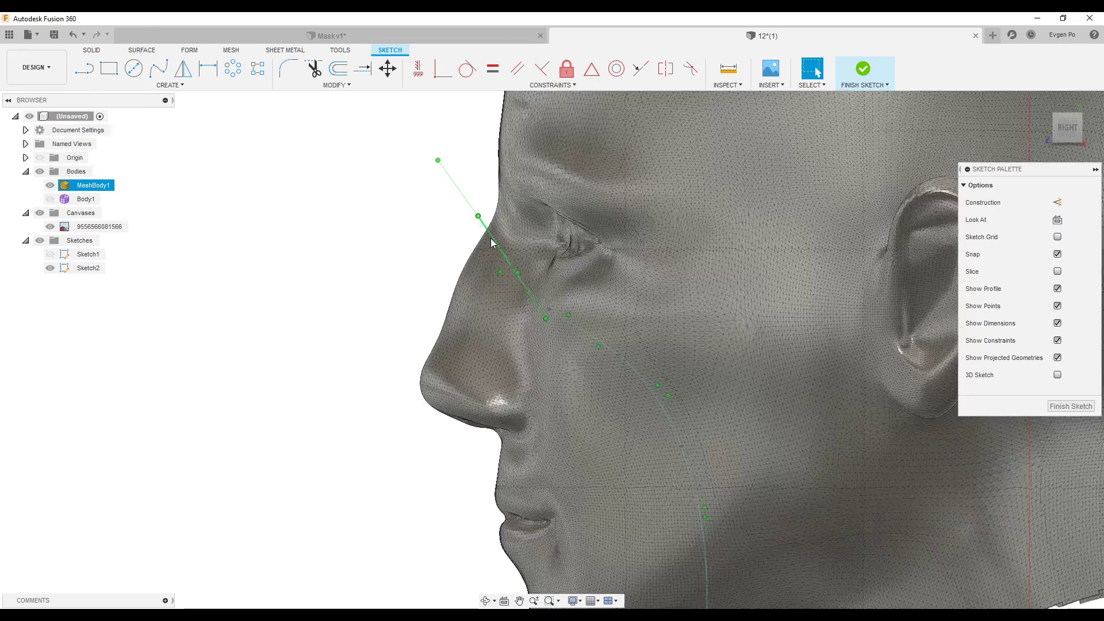
{"action": "scroll", "coordinate": [477, 241], "scroll_direction": "up", "scroll_amount": 3}
{"action": "left_click", "coordinate": [481, 219]}
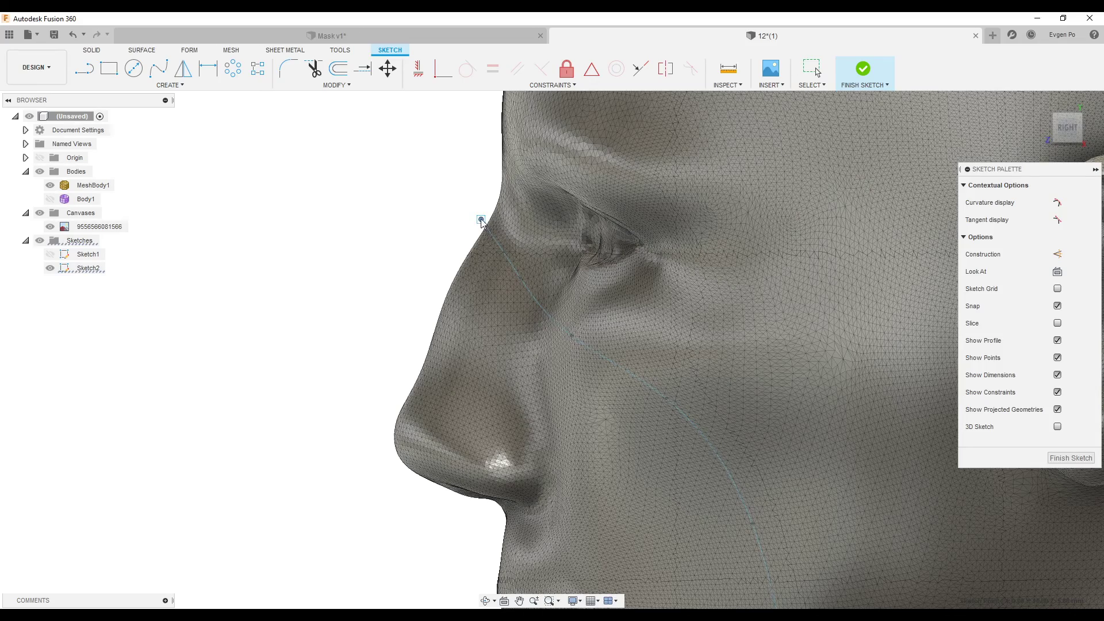
{"action": "scroll", "coordinate": [482, 222], "scroll_direction": "down", "scroll_amount": 2}
{"action": "scroll", "coordinate": [463, 197], "scroll_direction": "down", "scroll_amount": 3}
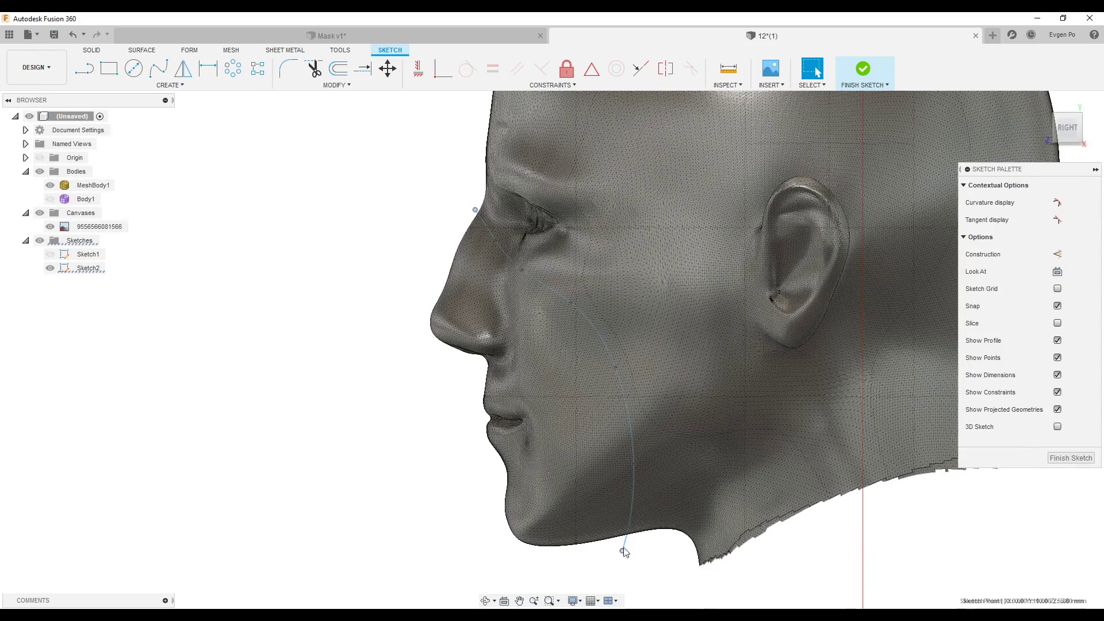
{"action": "scroll", "coordinate": [626, 547], "scroll_direction": "down", "scroll_amount": 3}
{"action": "scroll", "coordinate": [627, 547], "scroll_direction": "up", "scroll_amount": 2}
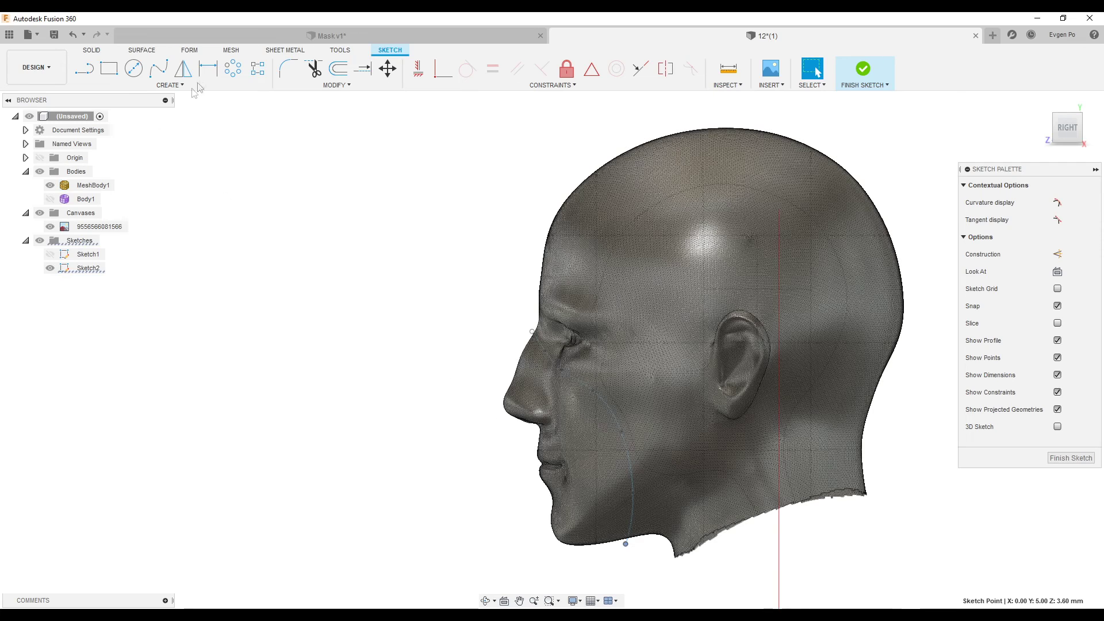
{"action": "left_click", "coordinate": [189, 50]}
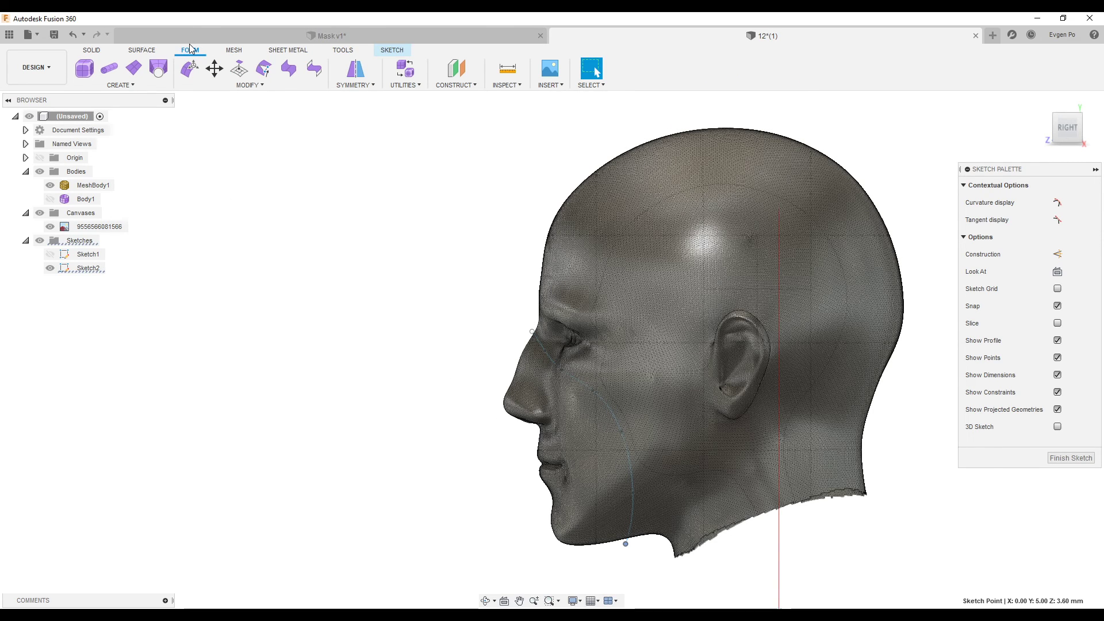
Extrude the face spline symmetrically by 3.00 mm into T-spline surface Body2.
{"action": "left_click", "coordinate": [222, 90]}
{"action": "left_click", "coordinate": [126, 86]}
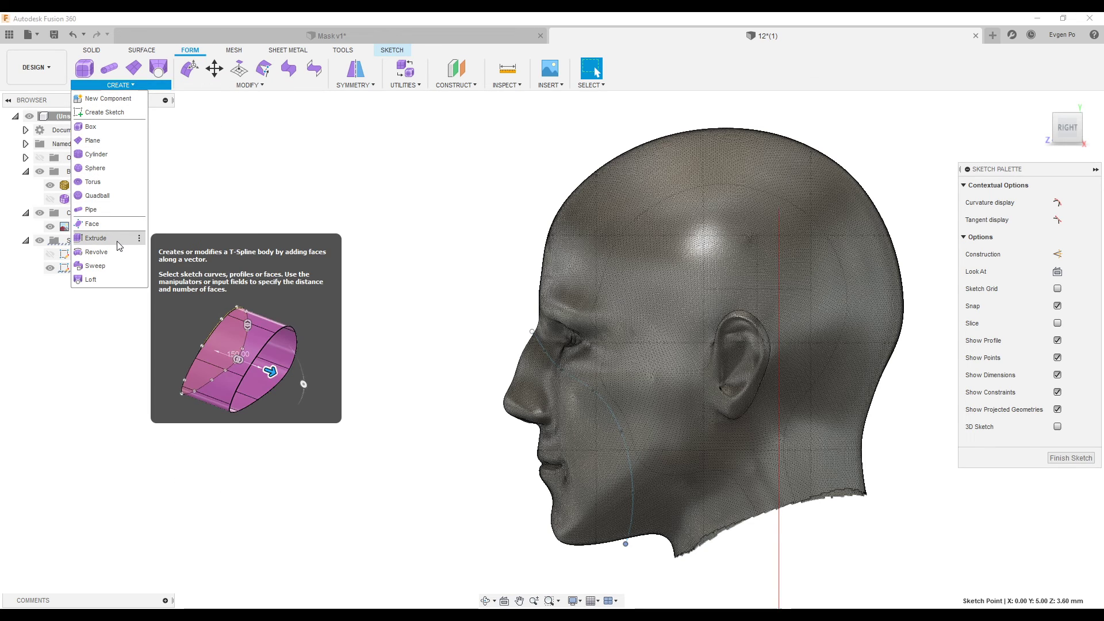
{"action": "left_click", "coordinate": [95, 238]}
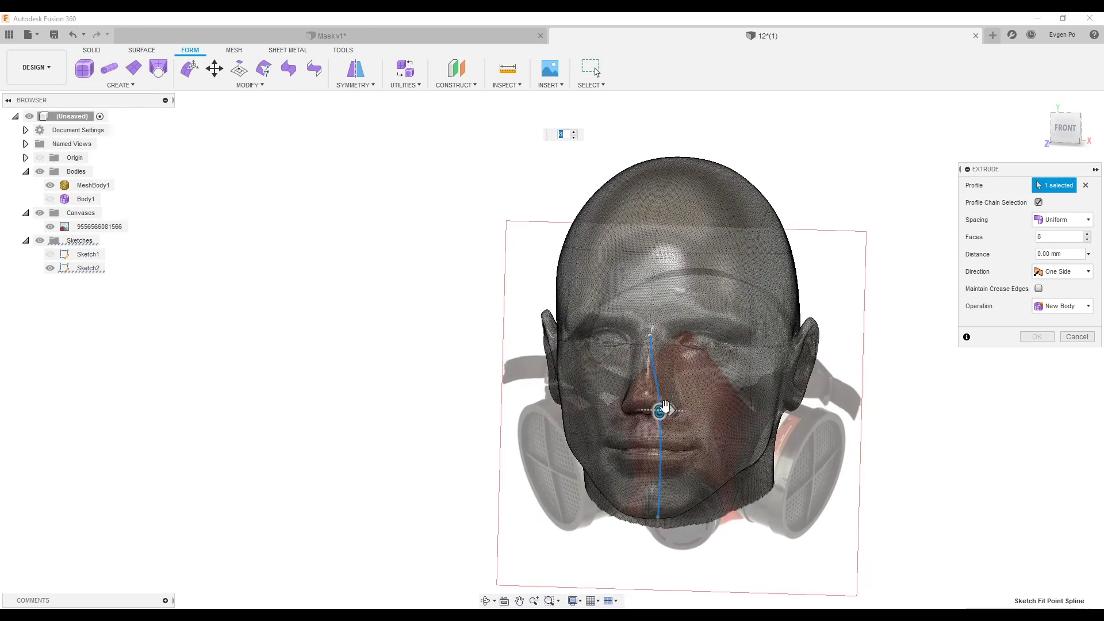
{"action": "left_click_drag", "start_coordinate": [753, 413], "coordinate": [795, 416]}
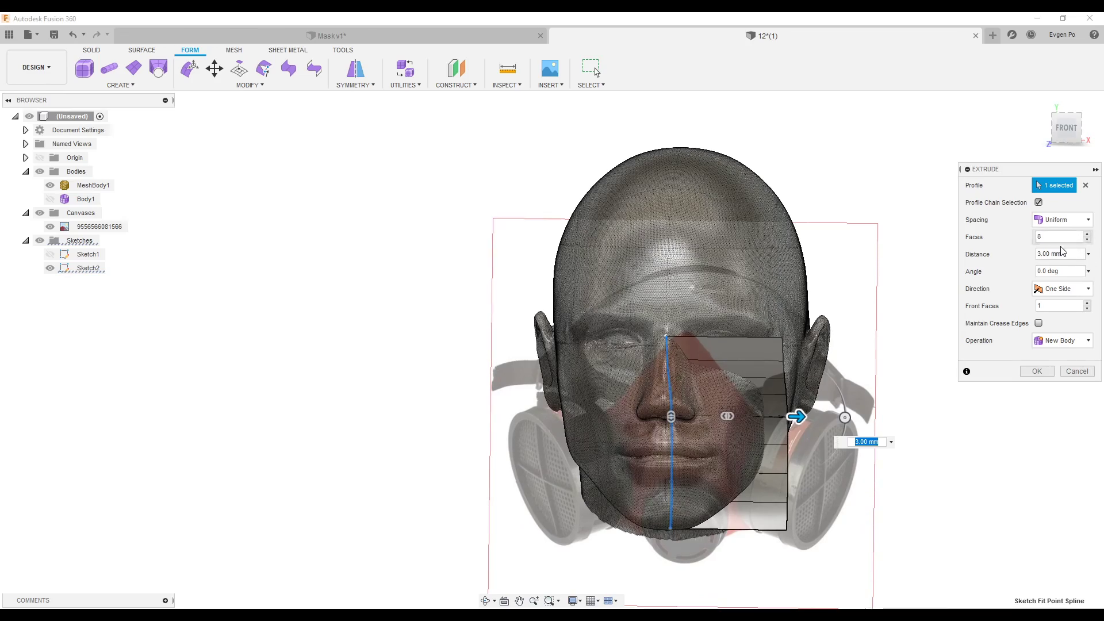
{"action": "left_click", "coordinate": [1068, 289]}
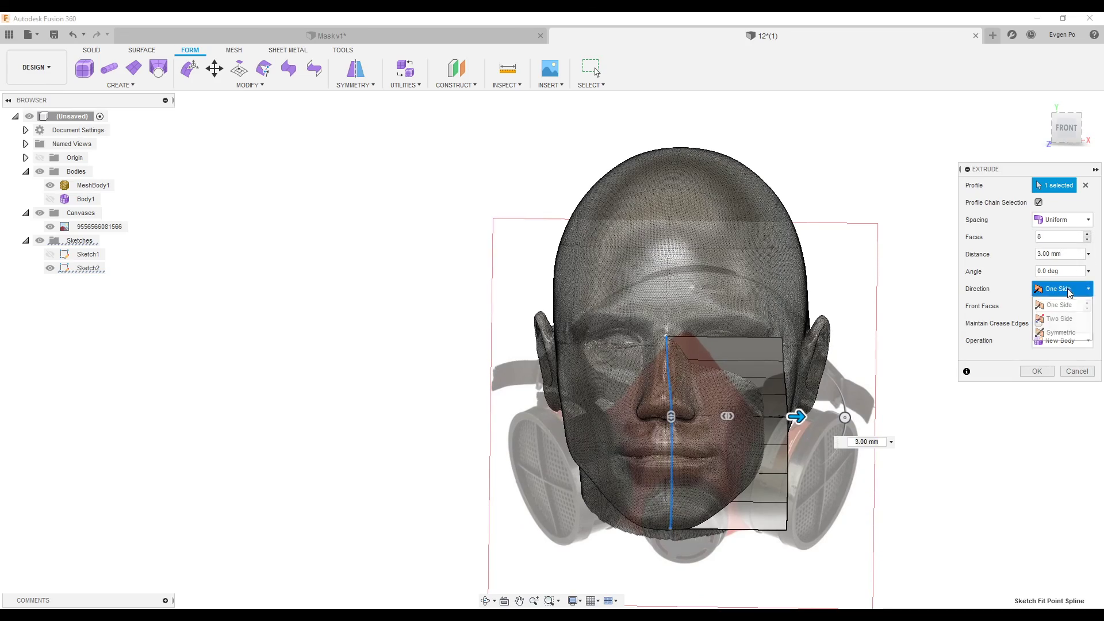
{"action": "left_click", "coordinate": [1065, 333]}
{"action": "middle_click_drag", "start_coordinate": [718, 345], "coordinate": [662, 345], "text": "shift"}
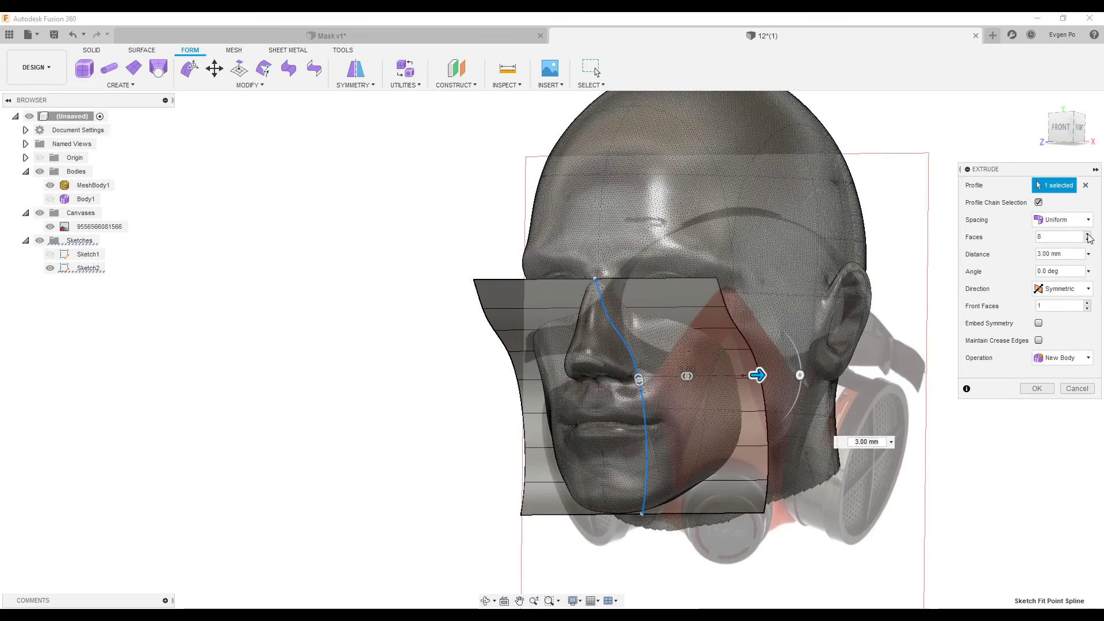
{"action": "left_click", "coordinate": [1088, 234]}
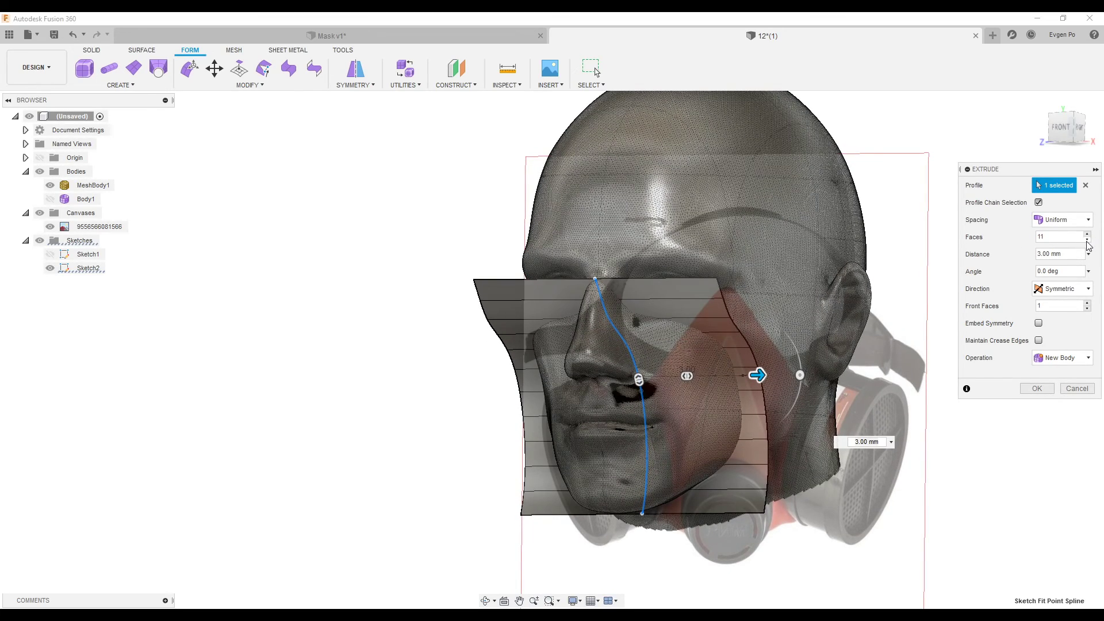
{"action": "left_click", "coordinate": [1088, 244]}
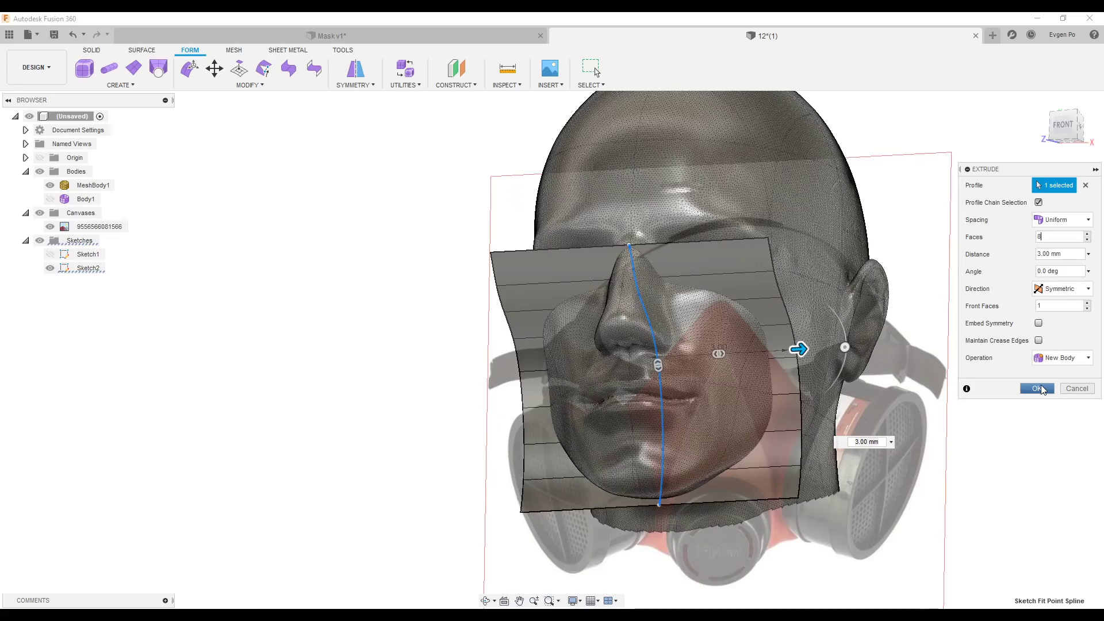
{"action": "left_click", "coordinate": [1041, 388]}
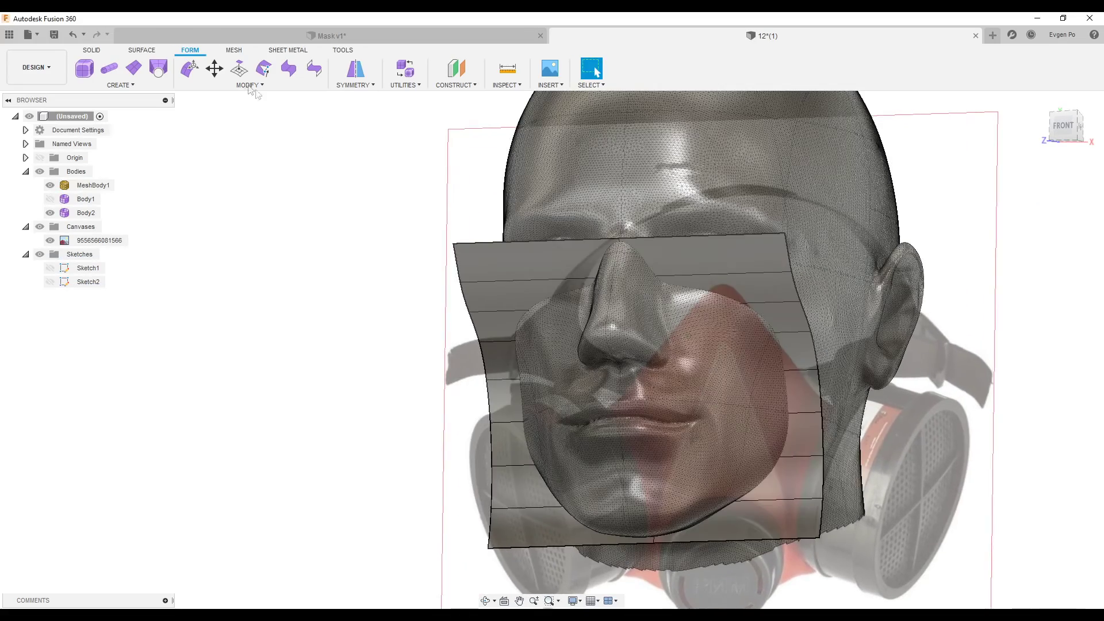
Start an Insert Edge on the surface's upper edge, then cancel it.
{"action": "left_click", "coordinate": [250, 86]}
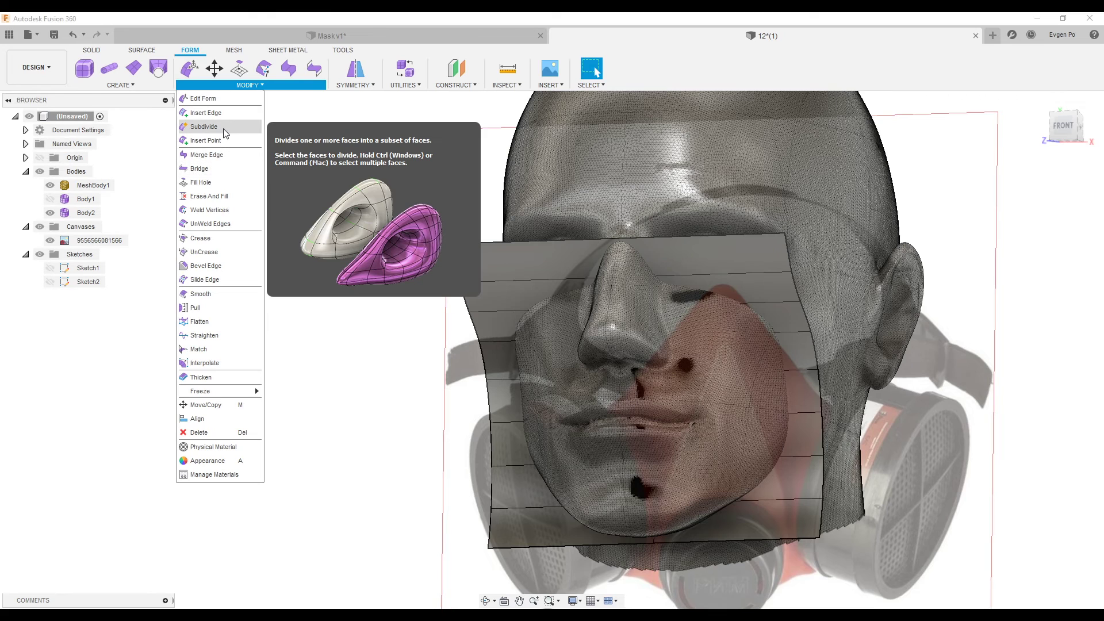
{"action": "left_click", "coordinate": [216, 113]}
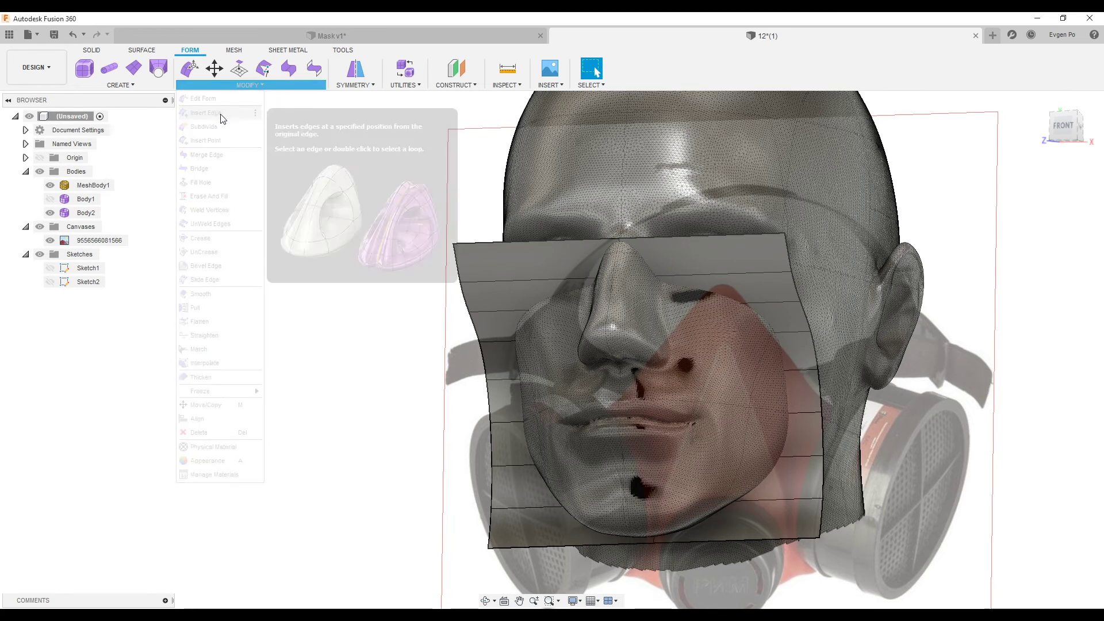
{"action": "left_click", "coordinate": [715, 278]}
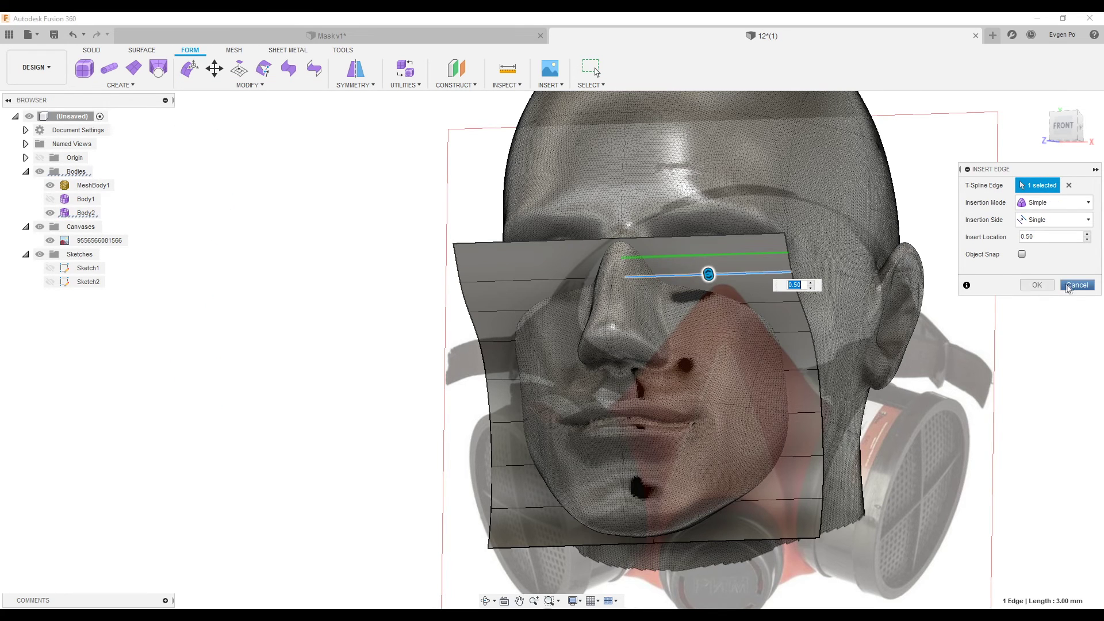
{"action": "left_click", "coordinate": [1067, 286]}
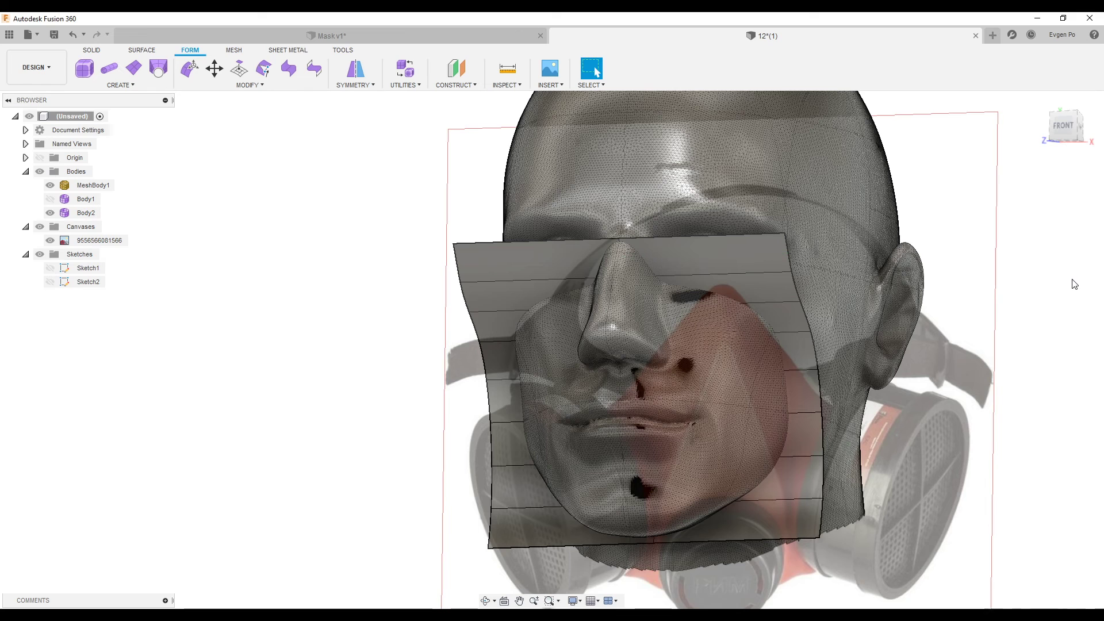
Apply Mirror - Internal symmetry across the two top faces of Body2 and hide the head mesh.
{"action": "left_click", "coordinate": [371, 84]}
{"action": "left_click", "coordinate": [380, 126]}
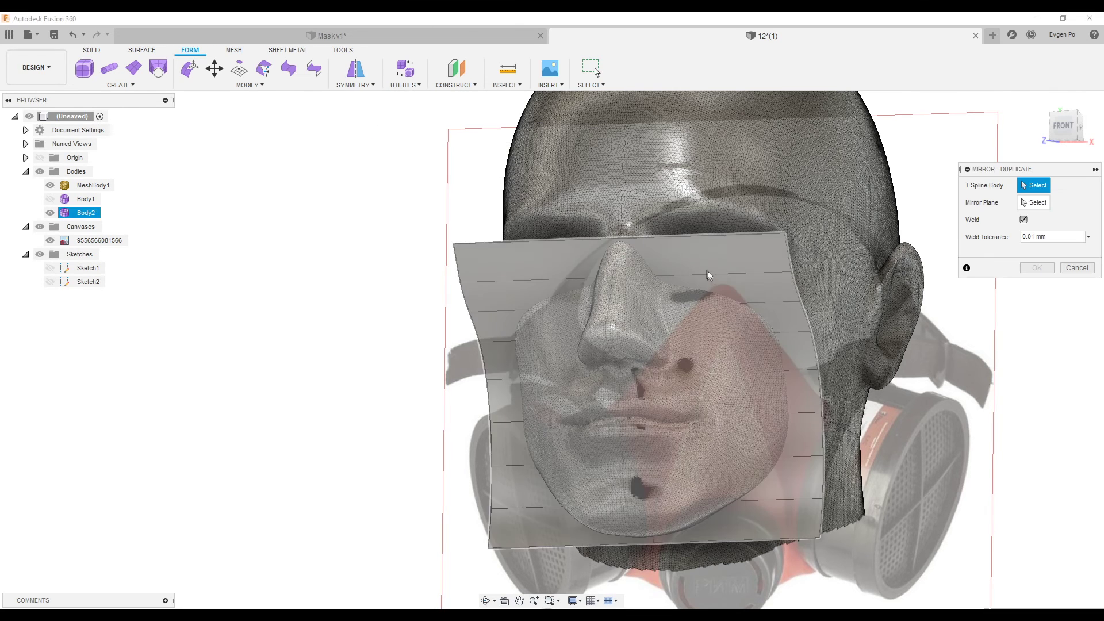
{"action": "left_click", "coordinate": [354, 85]}
{"action": "left_click", "coordinate": [368, 98]}
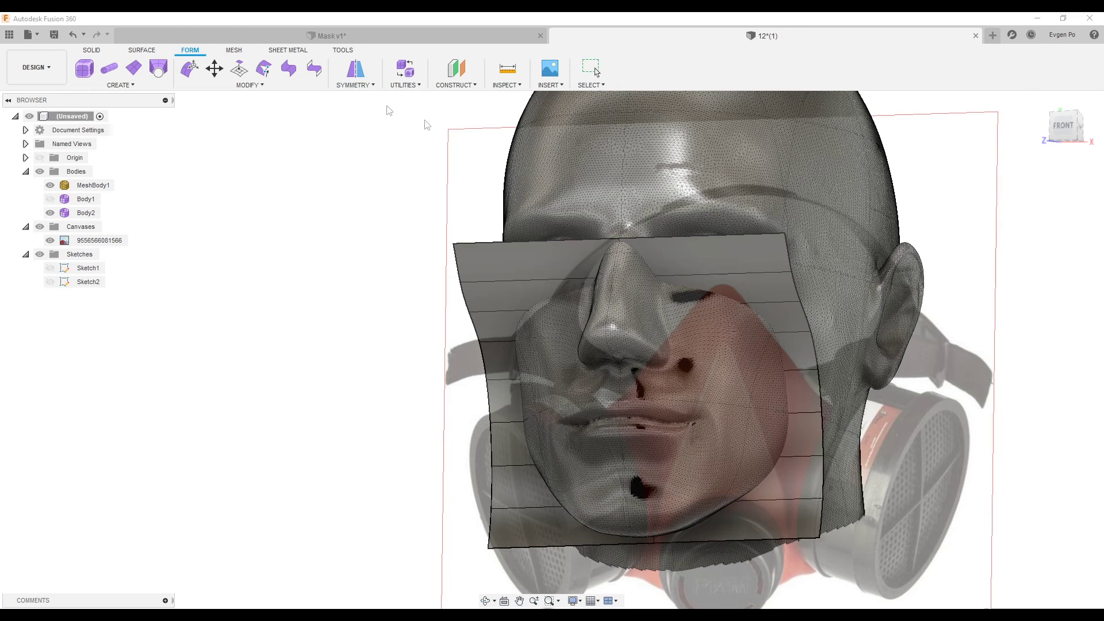
{"action": "left_click", "coordinate": [707, 256]}
{"action": "left_click", "coordinate": [547, 264]}
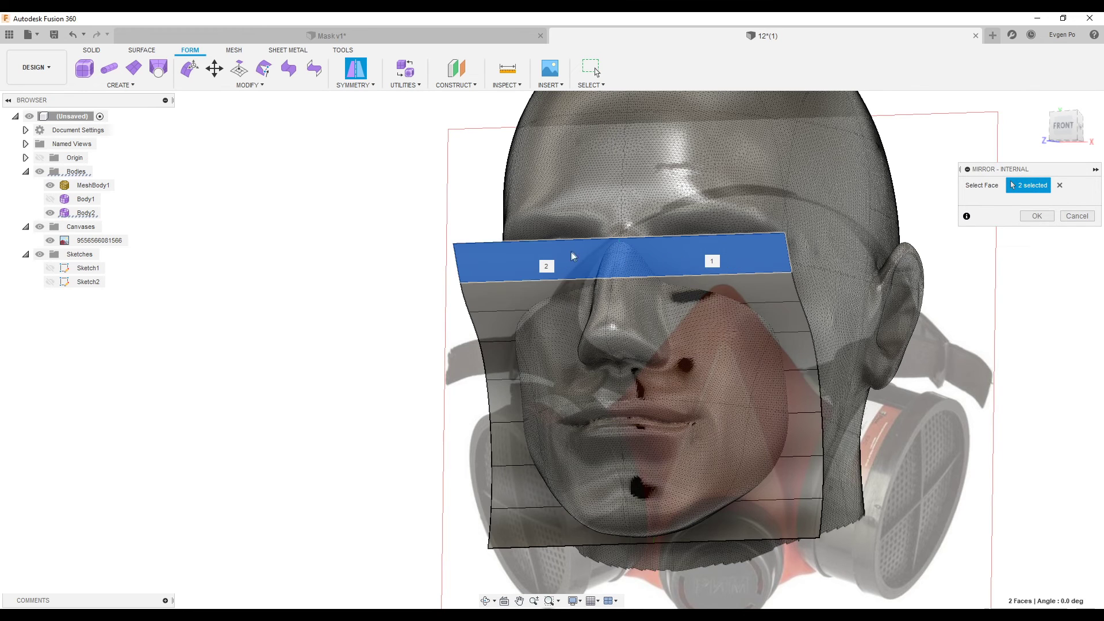
{"action": "left_click", "coordinate": [1029, 220]}
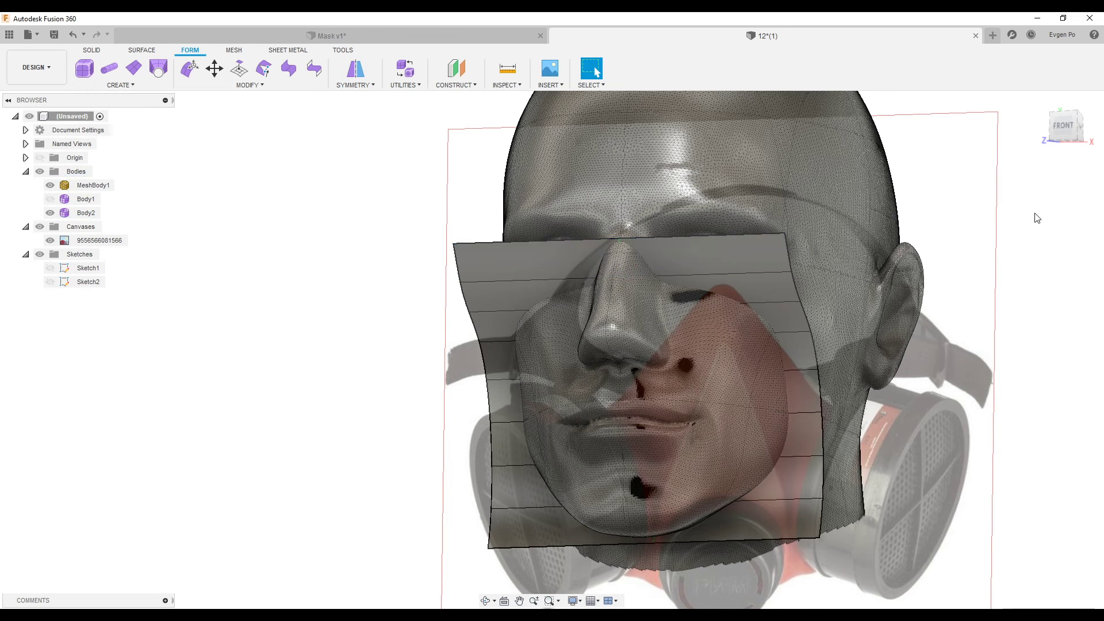
{"action": "left_click", "coordinate": [50, 185]}
{"action": "left_click", "coordinate": [85, 213]}
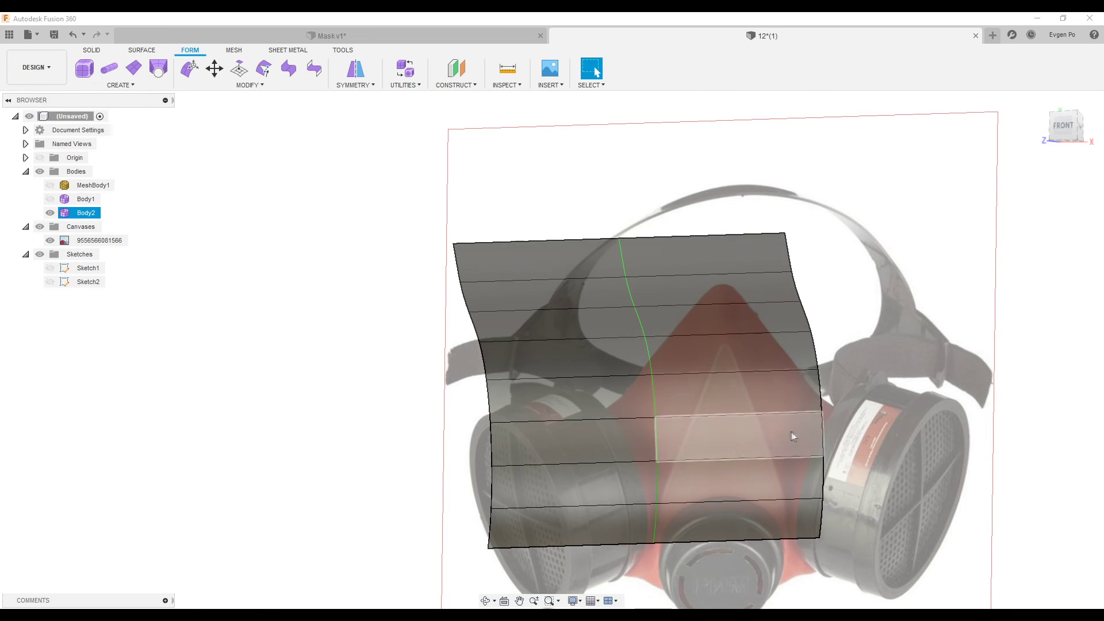
Show the head mesh again and insert an edge beside Body2's upper edge.
{"action": "scroll", "coordinate": [793, 439], "scroll_direction": "up", "scroll_amount": 3}
{"action": "scroll", "coordinate": [786, 402], "scroll_direction": "down", "scroll_amount": 3}
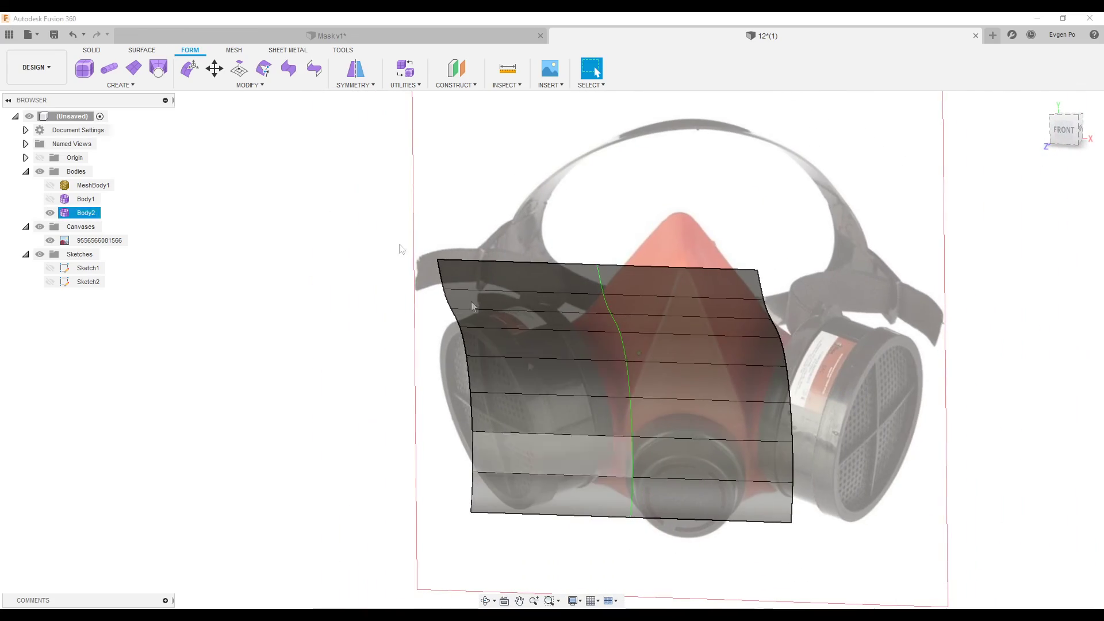
{"action": "left_click", "coordinate": [50, 185]}
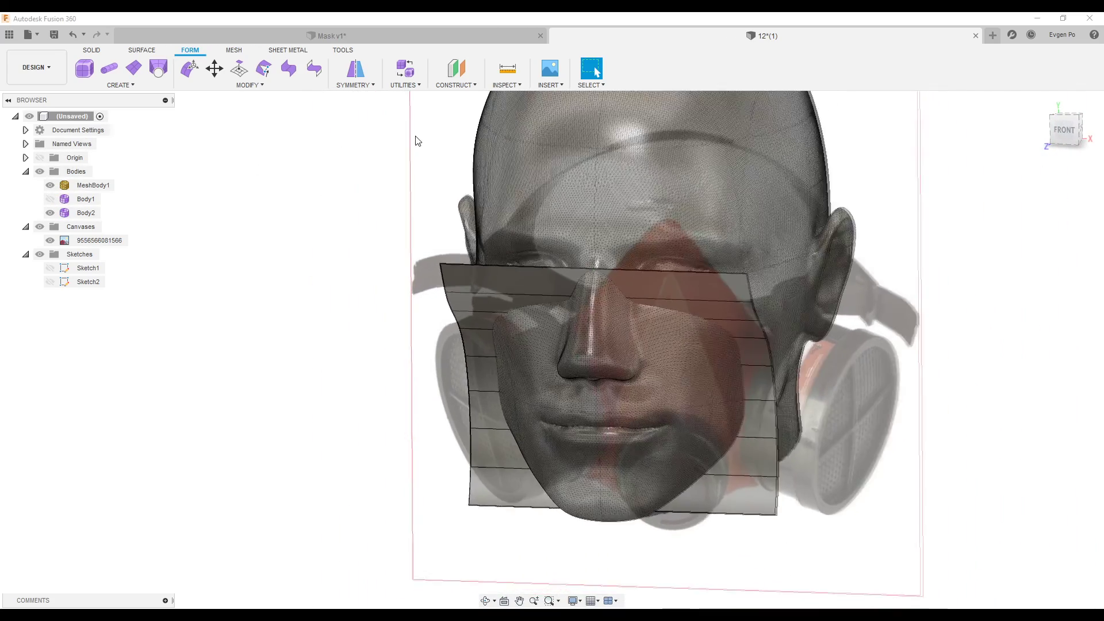
{"action": "left_click", "coordinate": [268, 85]}
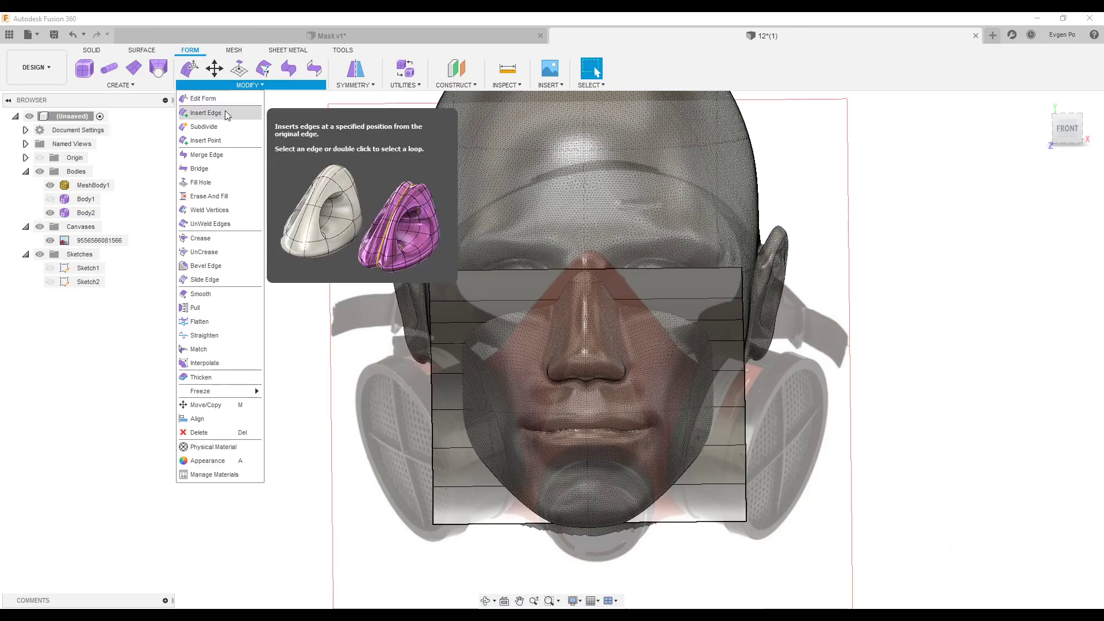
{"action": "left_click", "coordinate": [206, 113]}
{"action": "left_click", "coordinate": [687, 300]}
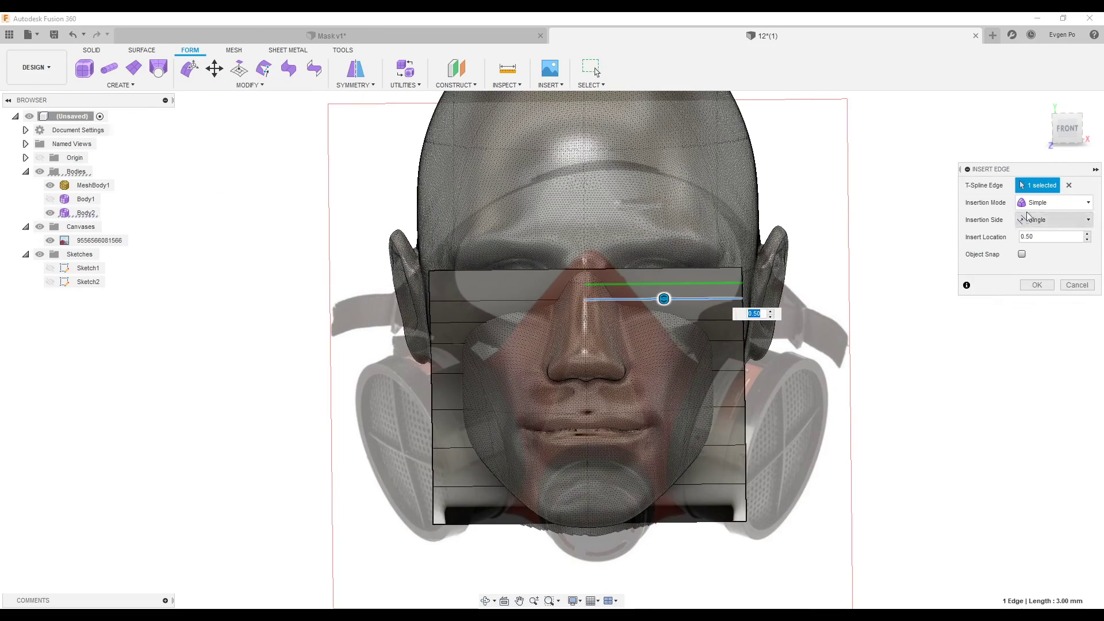
{"action": "left_click", "coordinate": [1031, 287]}
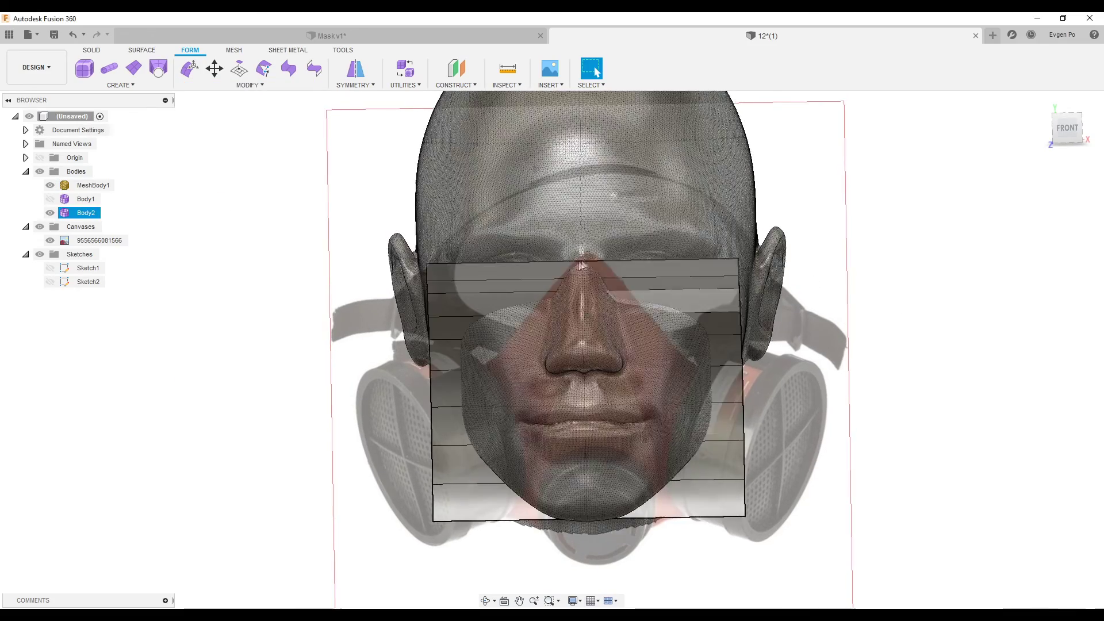
Insert another edge loop beside the upper edge across the nose.
{"action": "scroll", "coordinate": [633, 271], "scroll_direction": "up", "scroll_amount": 3}
{"action": "middle_click_drag", "start_coordinate": [666, 280], "coordinate": [741, 312], "text": "shift"}
{"action": "left_click", "coordinate": [759, 348]}
{"action": "left_click", "coordinate": [249, 85]}
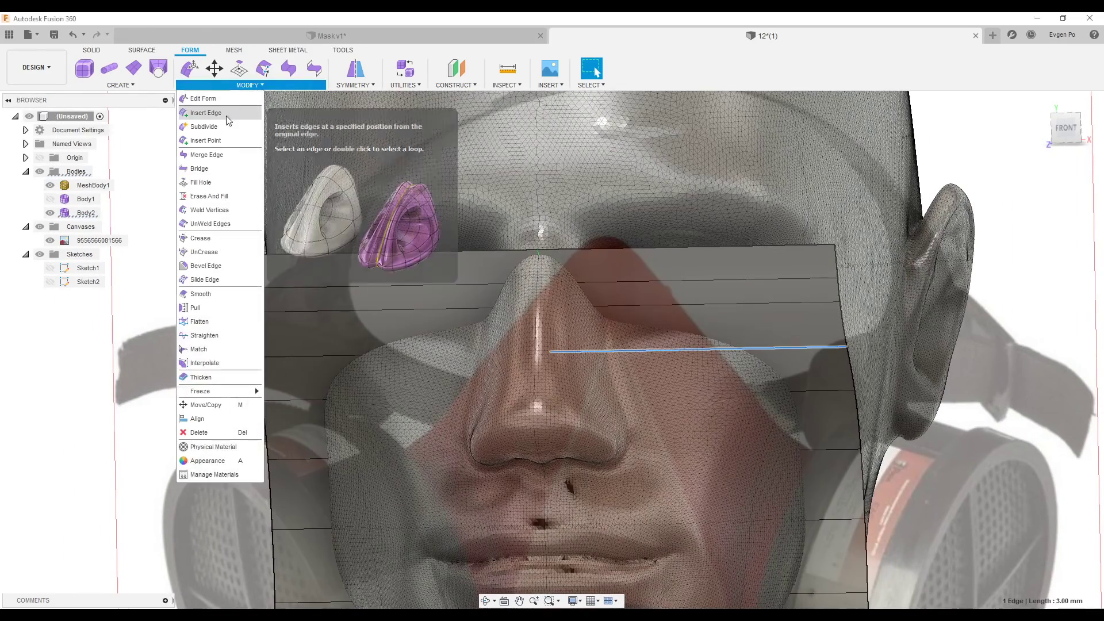
{"action": "left_click", "coordinate": [228, 118]}
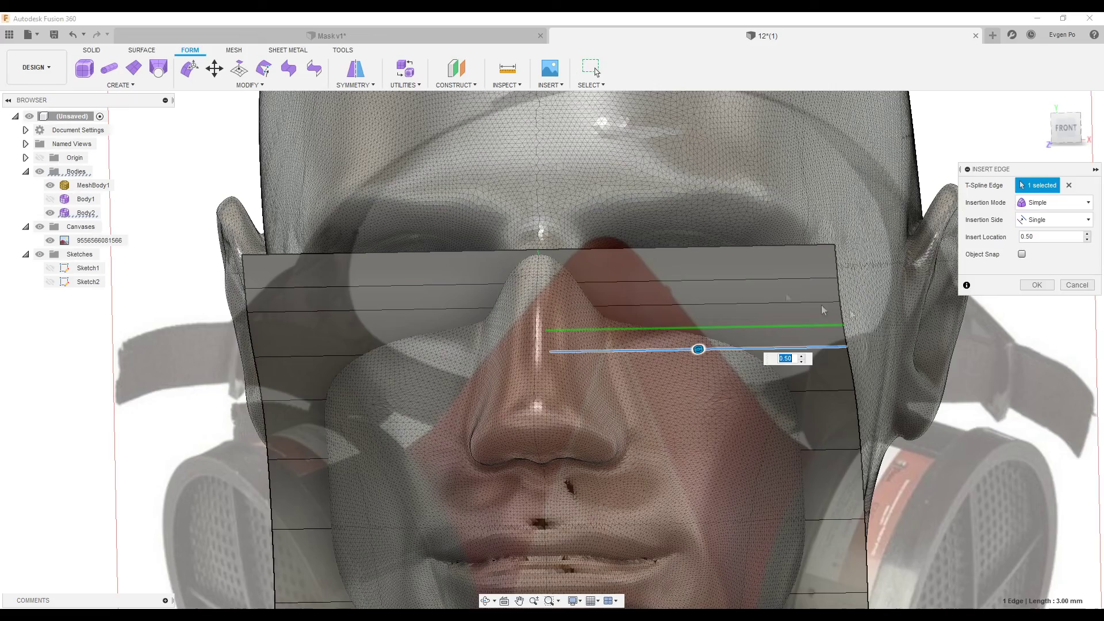
{"action": "left_click", "coordinate": [653, 282]}
{"action": "left_click", "coordinate": [249, 84]}
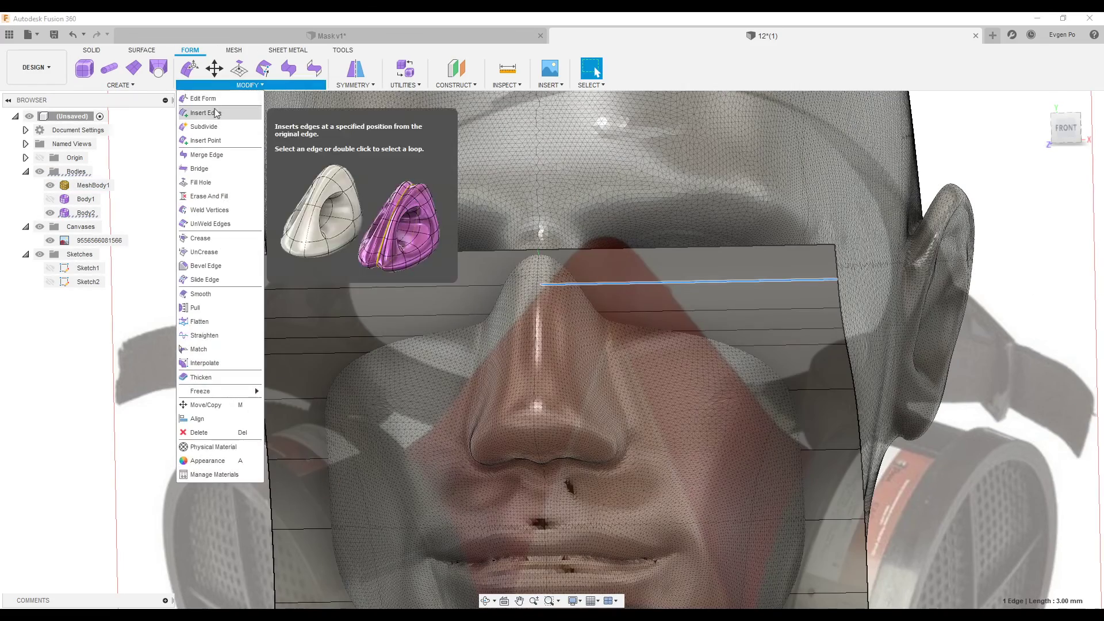
{"action": "left_click", "coordinate": [217, 114]}
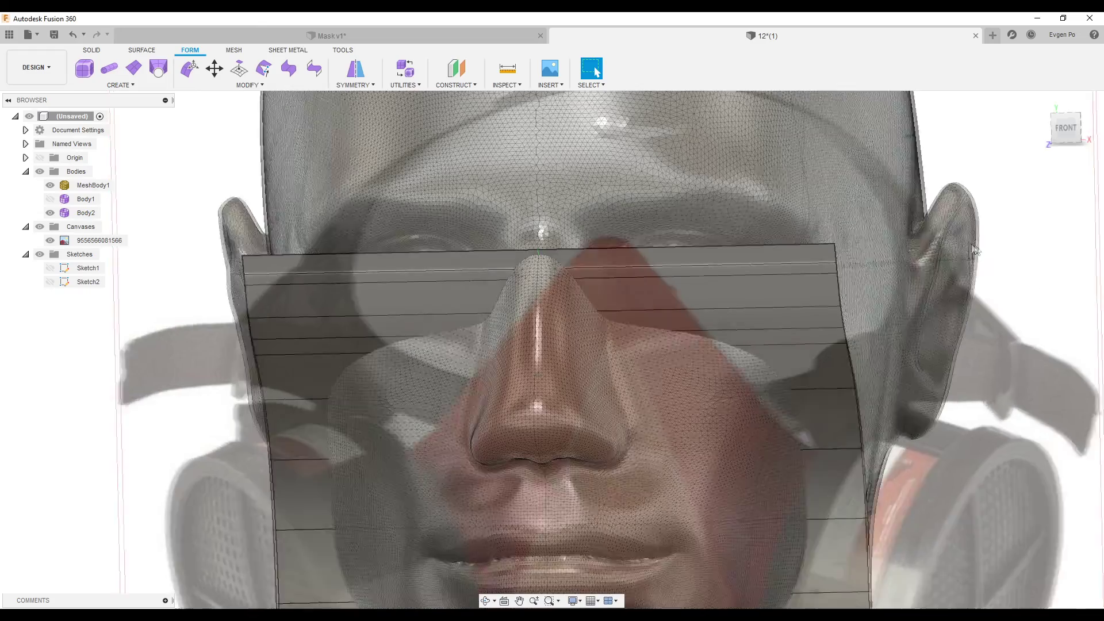
{"action": "middle_click_drag", "start_coordinate": [1037, 287], "coordinate": [969, 240], "text": "shift"}
{"action": "left_click", "coordinate": [968, 240]}
{"action": "left_click", "coordinate": [184, 63]}
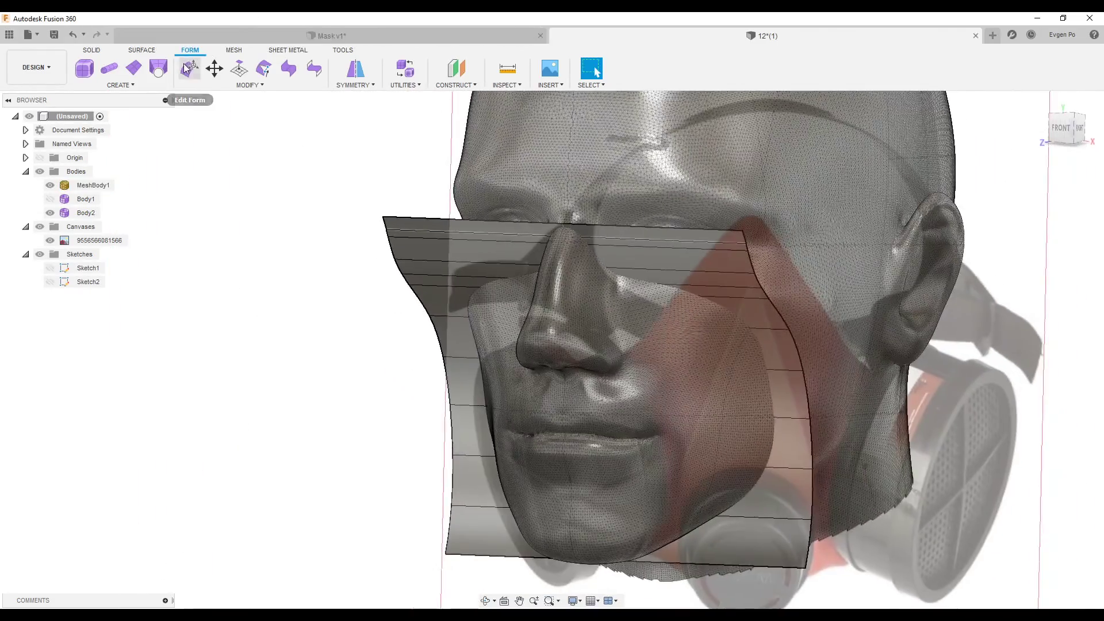
In front view, slide the plane's top-right corner vertex toward the nose.
{"action": "left_click", "coordinate": [1061, 130]}
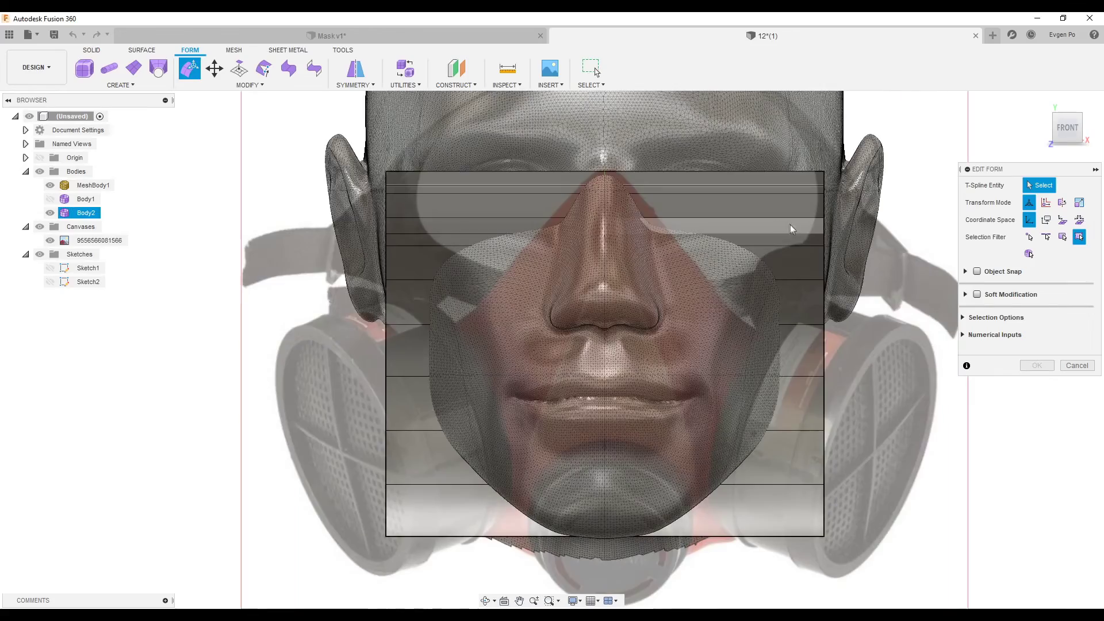
{"action": "scroll", "coordinate": [805, 207], "scroll_direction": "up", "scroll_amount": 3}
{"action": "scroll", "coordinate": [823, 192], "scroll_direction": "up", "scroll_amount": 3}
{"action": "left_click", "coordinate": [824, 140]}
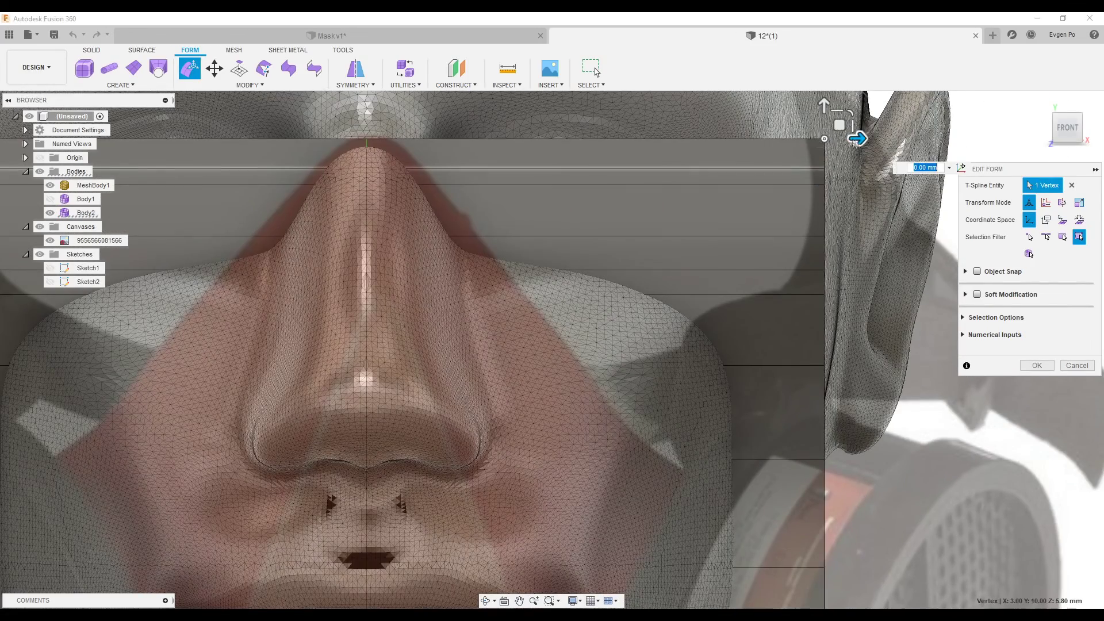
{"action": "left_click_drag", "start_coordinate": [857, 138], "coordinate": [853, 138]}
{"action": "mouse_move", "coordinate": [443, 115]}
{"action": "left_mouse_down"}
{"action": "mouse_move", "coordinate": [428, 115]}
{"action": "mouse_move", "coordinate": [475, 141]}
{"action": "left_mouse_up"}
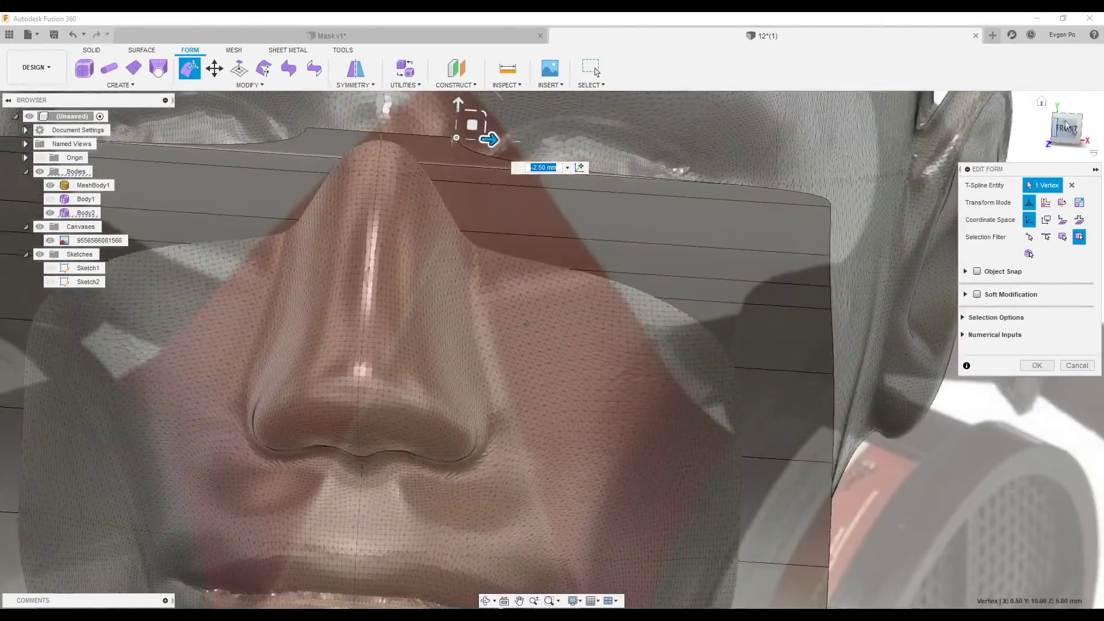
Move the top-edge vertices beside the nose bridge into a notch and pull the right edges inward.
{"action": "left_click", "coordinate": [1067, 126]}
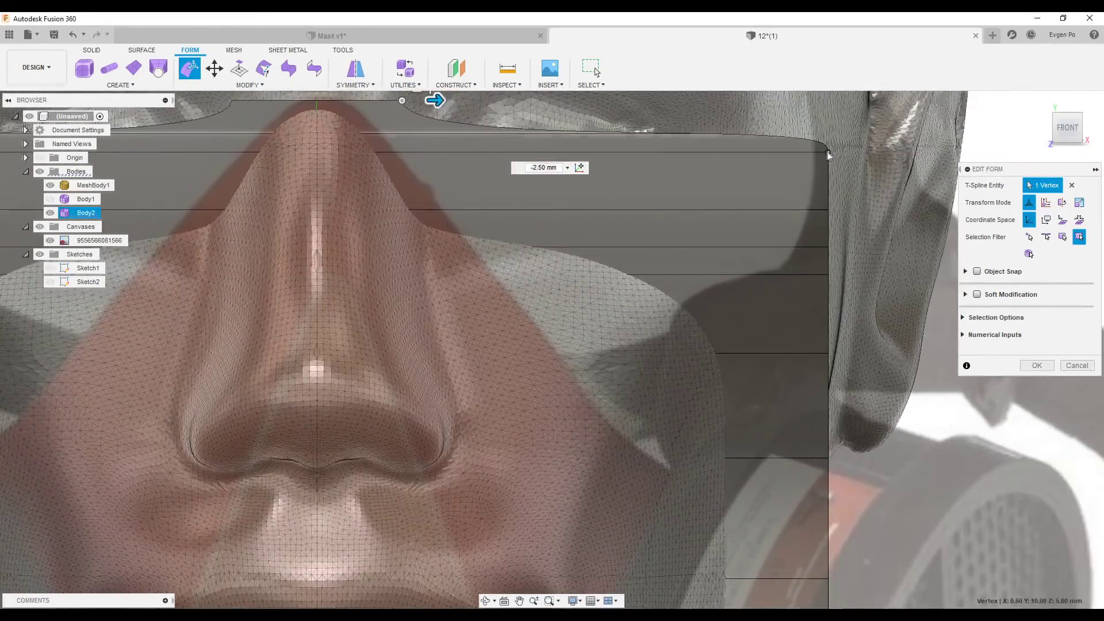
{"action": "left_click_drag", "start_coordinate": [477, 151], "coordinate": [469, 152]}
{"action": "left_click_drag", "start_coordinate": [674, 135], "coordinate": [639, 133]}
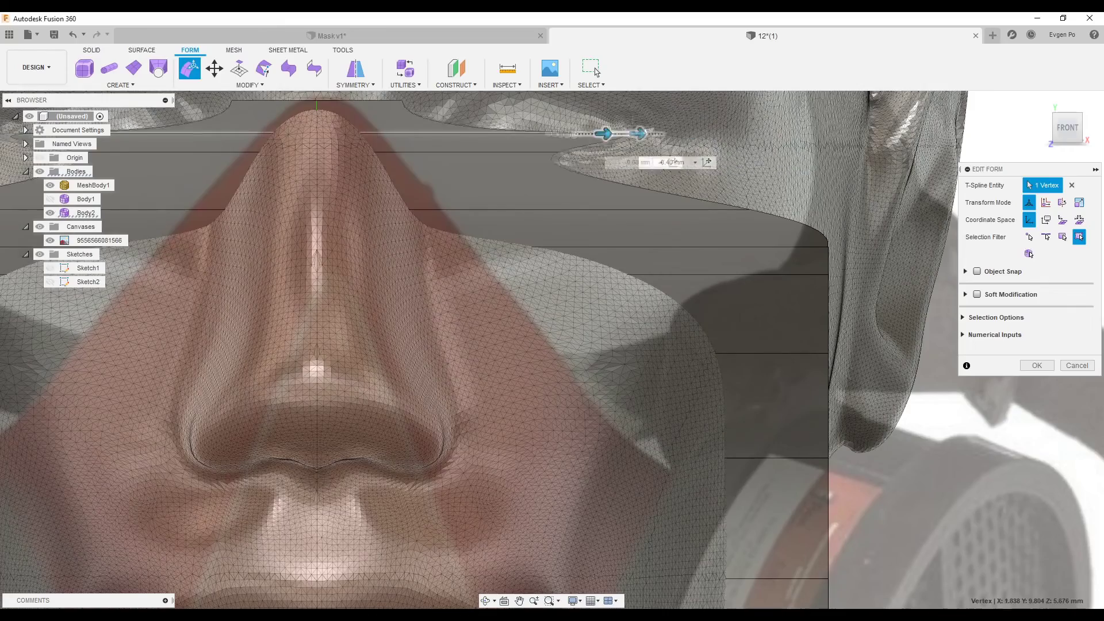
{"action": "left_click_drag", "start_coordinate": [361, 119], "coordinate": [382, 125]}
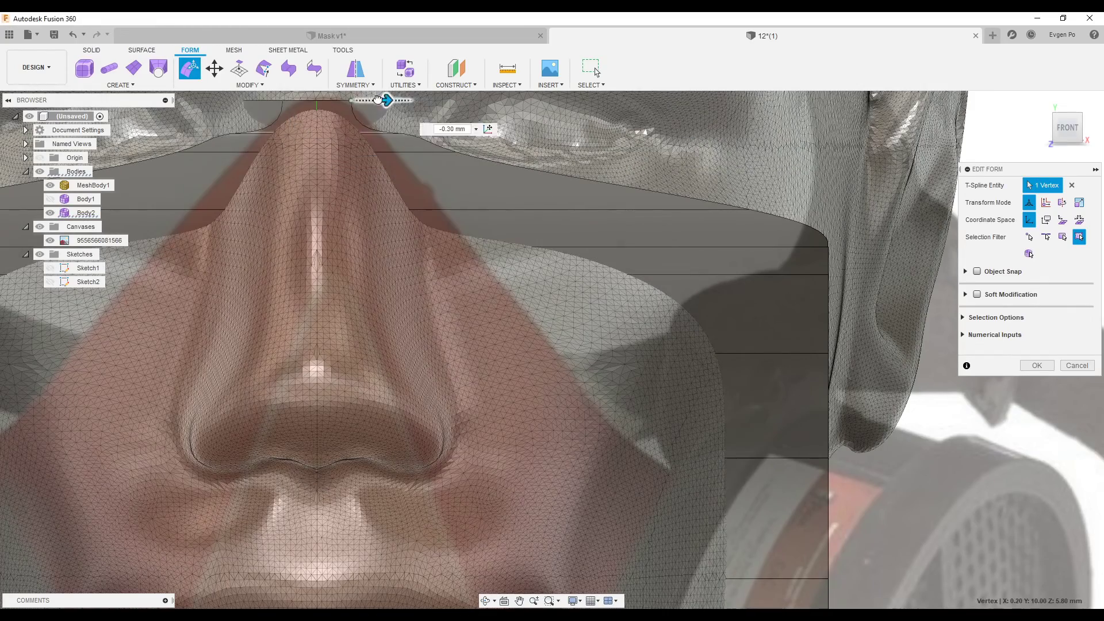
{"action": "scroll", "coordinate": [420, 118], "scroll_direction": "down", "scroll_amount": 3}
{"action": "left_click_drag", "start_coordinate": [437, 125], "coordinate": [468, 178]}
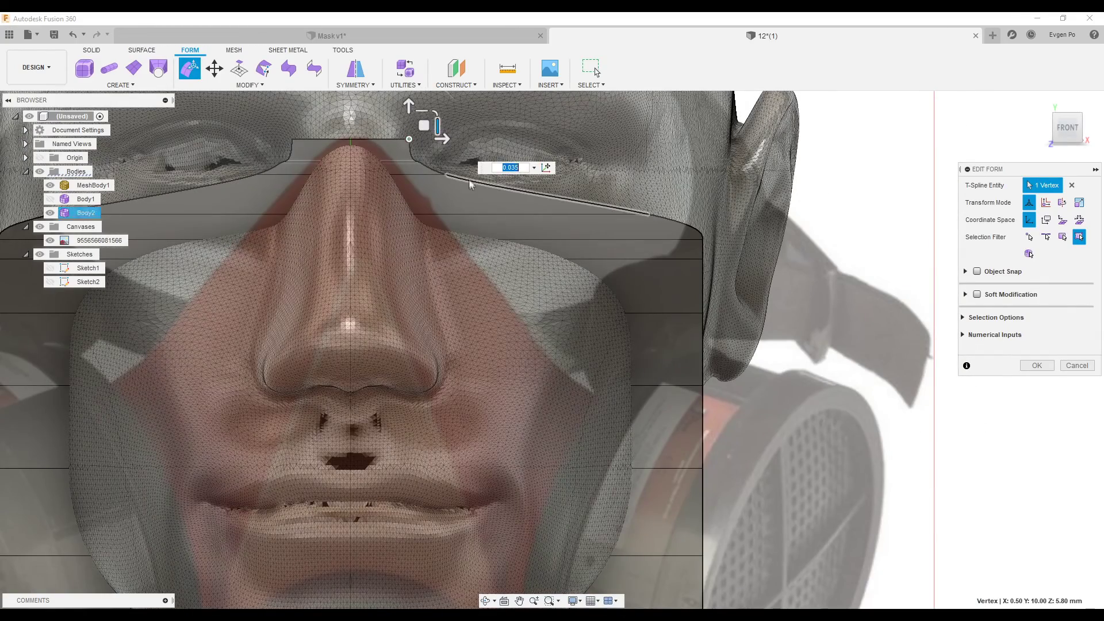
{"action": "left_click_drag", "start_coordinate": [656, 340], "coordinate": [646, 333]}
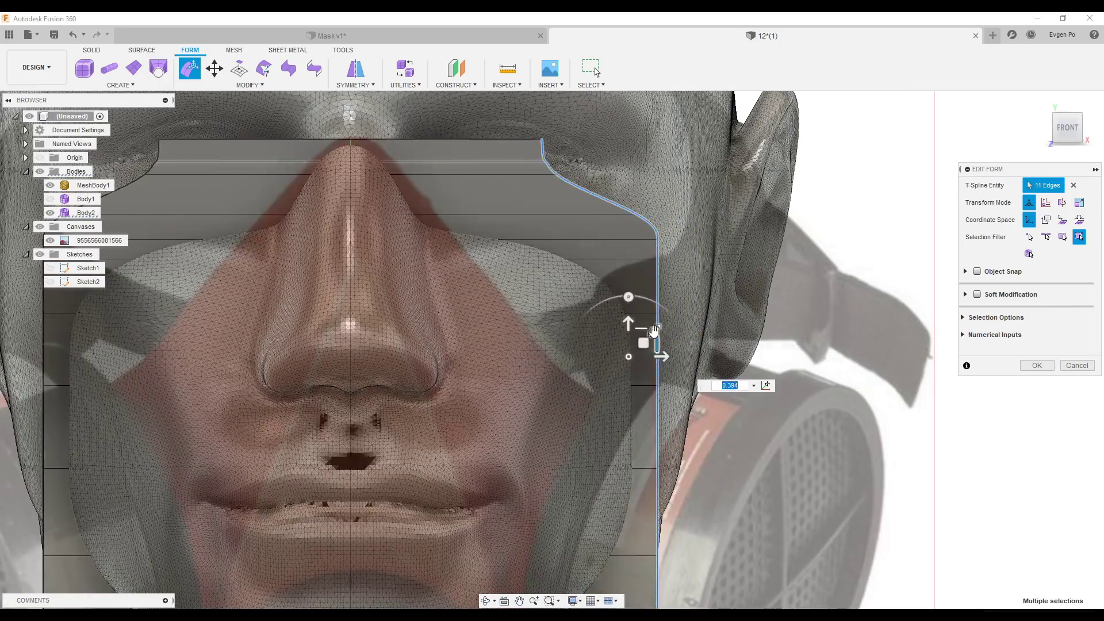
Try pulling the upper-right contour vertices toward the nose, then undo the move.
{"action": "scroll", "coordinate": [640, 326], "scroll_direction": "down", "scroll_amount": 3}
{"action": "mouse_move", "coordinate": [661, 288]}
{"action": "middle_mouse_down", "text": "shift"}
{"action": "mouse_move", "coordinate": [662, 241]}
{"action": "mouse_move", "coordinate": [575, 248]}
{"action": "middle_mouse_up", "text": "shift"}
{"action": "left_click", "coordinate": [1069, 128]}
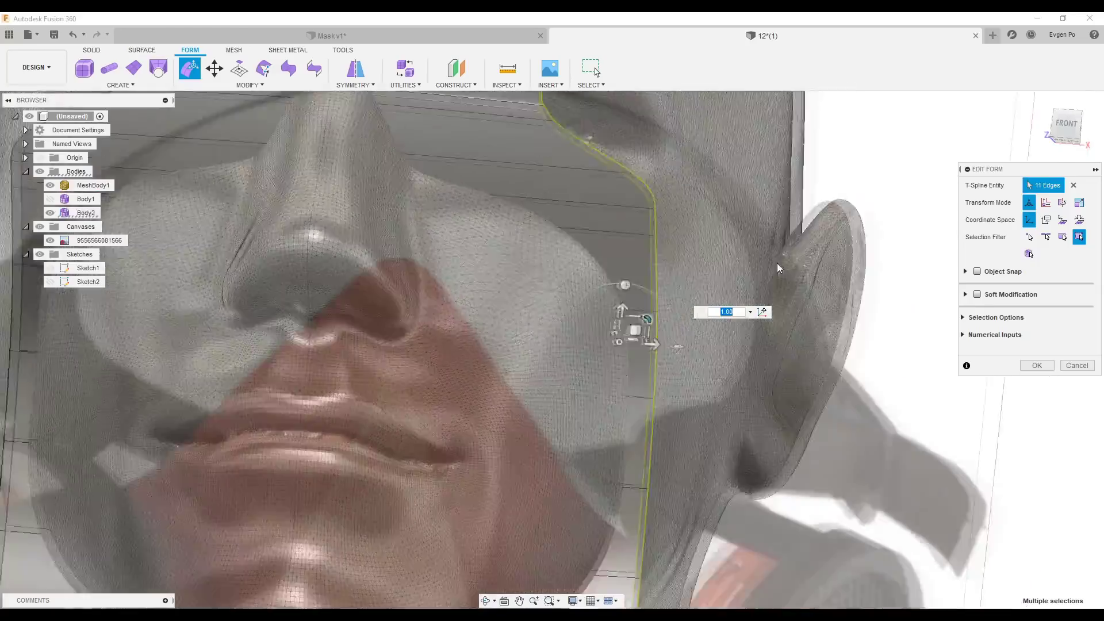
{"action": "scroll", "coordinate": [541, 279], "scroll_direction": "up", "scroll_amount": 3}
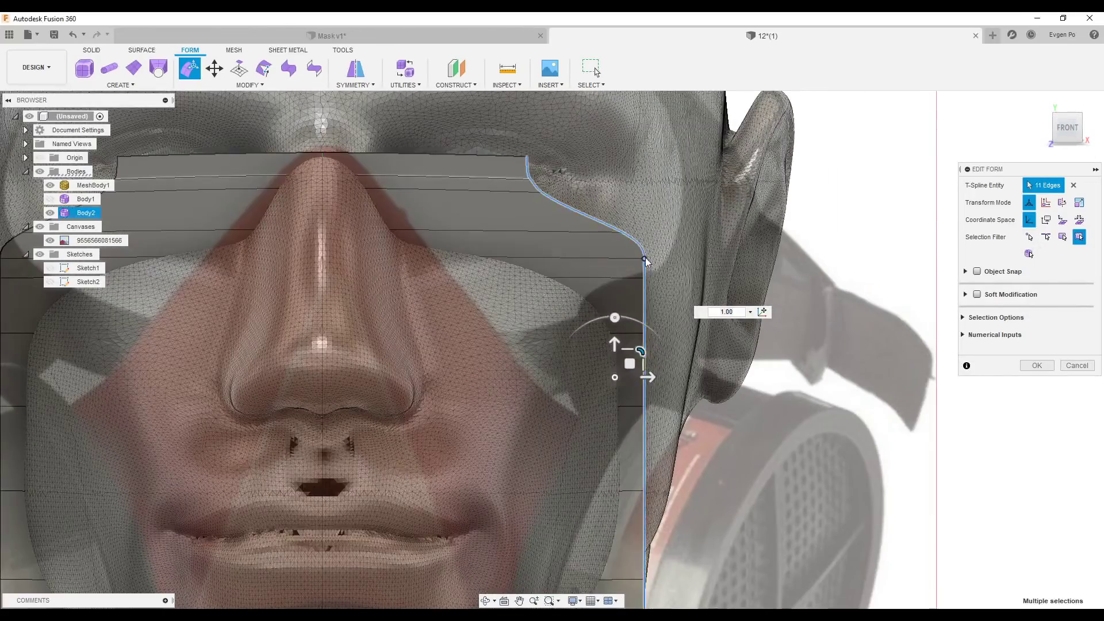
{"action": "left_click", "coordinate": [644, 258]}
{"action": "left_click", "coordinate": [555, 184]}
{"action": "left_click_drag", "start_coordinate": [562, 187], "coordinate": [396, 174]}
{"action": "key", "text": "ctrl+z"}
Select the nose-bridge notch edge and nudge a right-contour vertex inward by -0.40 mm.
{"action": "left_click", "coordinate": [414, 167]}
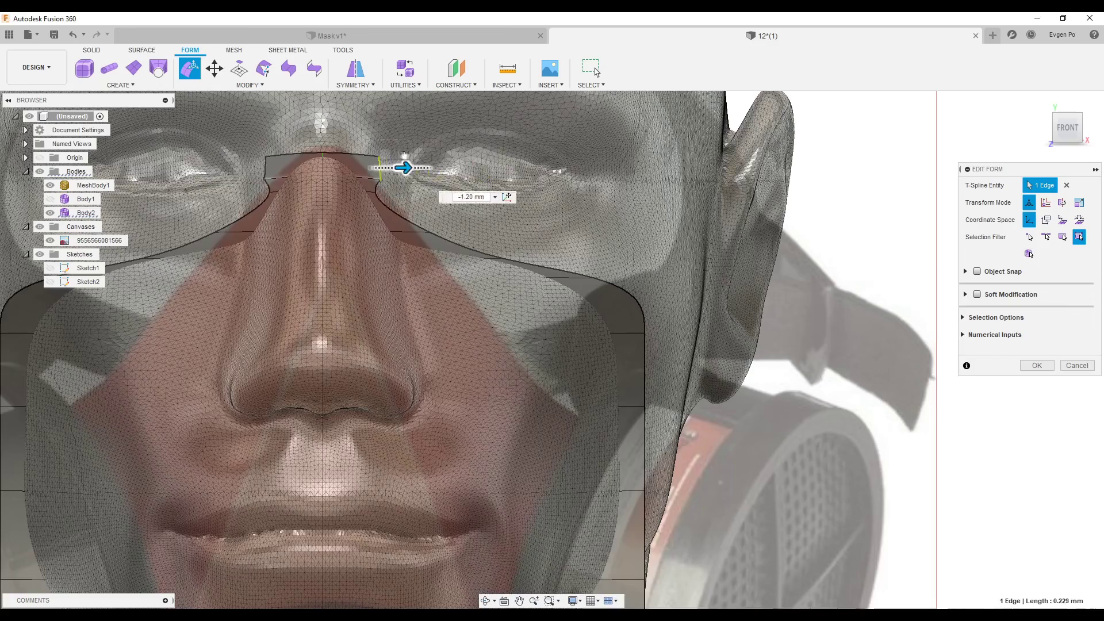
{"action": "scroll", "coordinate": [379, 164], "scroll_direction": "up", "scroll_amount": 2}
{"action": "scroll", "coordinate": [380, 164], "scroll_direction": "up", "scroll_amount": 2}
{"action": "scroll", "coordinate": [382, 172], "scroll_direction": "down", "scroll_amount": 2}
{"action": "left_click", "coordinate": [366, 129]}
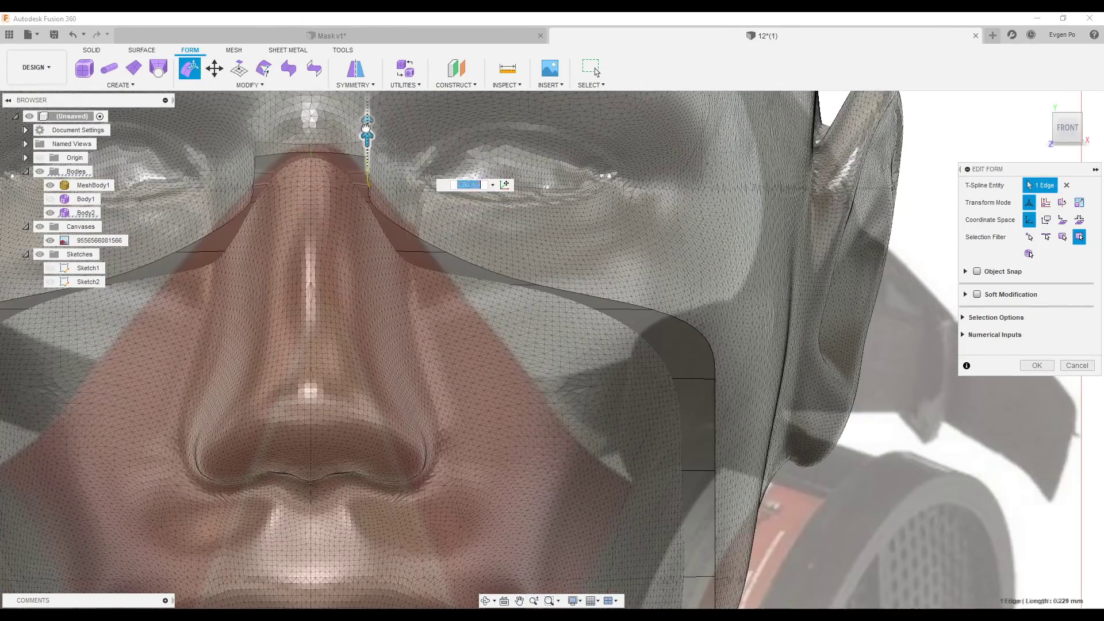
{"action": "scroll", "coordinate": [366, 128], "scroll_direction": "down", "scroll_amount": 2}
{"action": "left_click", "coordinate": [593, 343]}
{"action": "left_click_drag", "start_coordinate": [630, 343], "coordinate": [609, 320]}
Nudge the chin vertex slightly and move the chin contour vertex inward, viewed from below.
{"action": "left_click", "coordinate": [436, 247]}
{"action": "scroll", "coordinate": [496, 201], "scroll_direction": "down", "scroll_amount": 2}
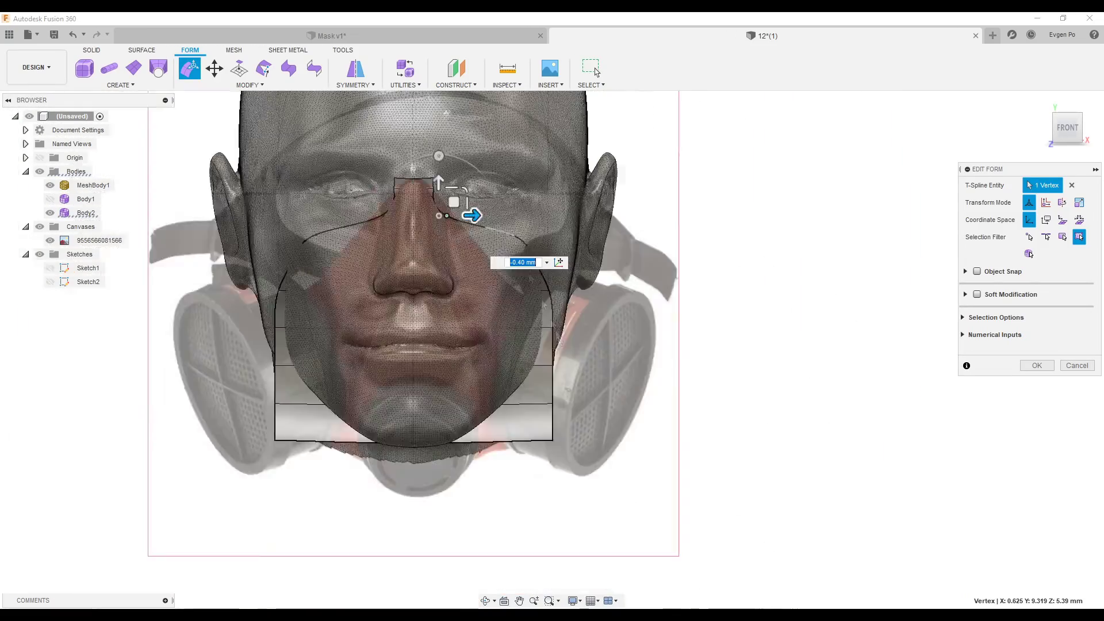
{"action": "scroll", "coordinate": [489, 230], "scroll_direction": "up", "scroll_amount": 2}
{"action": "scroll", "coordinate": [535, 207], "scroll_direction": "up", "scroll_amount": 2}
{"action": "left_click", "coordinate": [543, 204]}
{"action": "scroll", "coordinate": [546, 204], "scroll_direction": "down", "scroll_amount": 2}
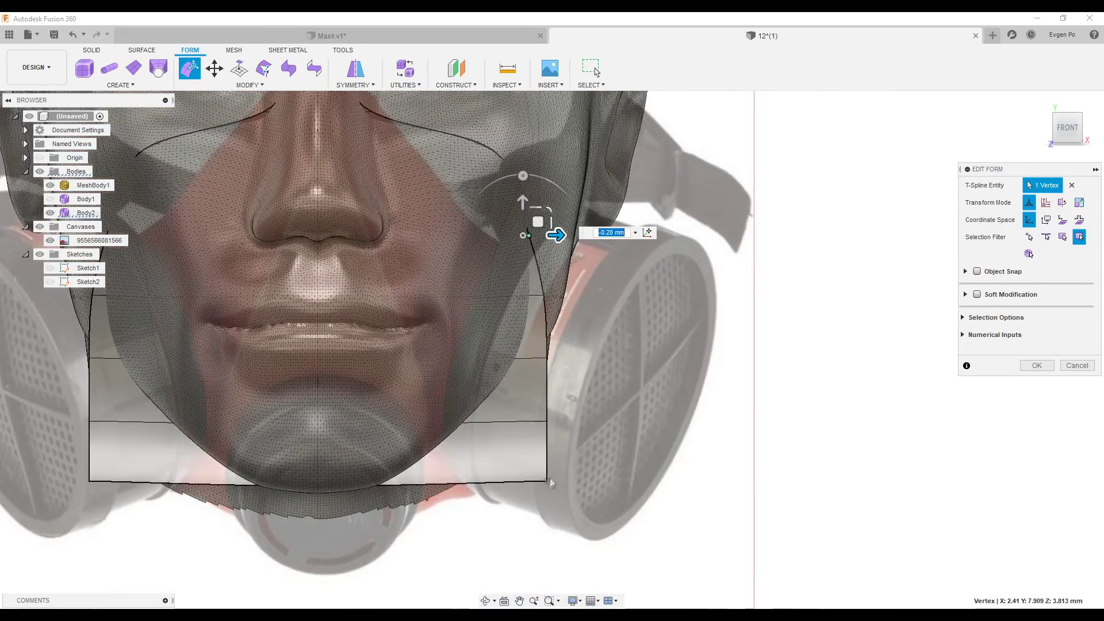
{"action": "left_click", "coordinate": [589, 475]}
{"action": "middle_click_drag", "start_coordinate": [466, 487], "coordinate": [485, 406], "text": "shift"}
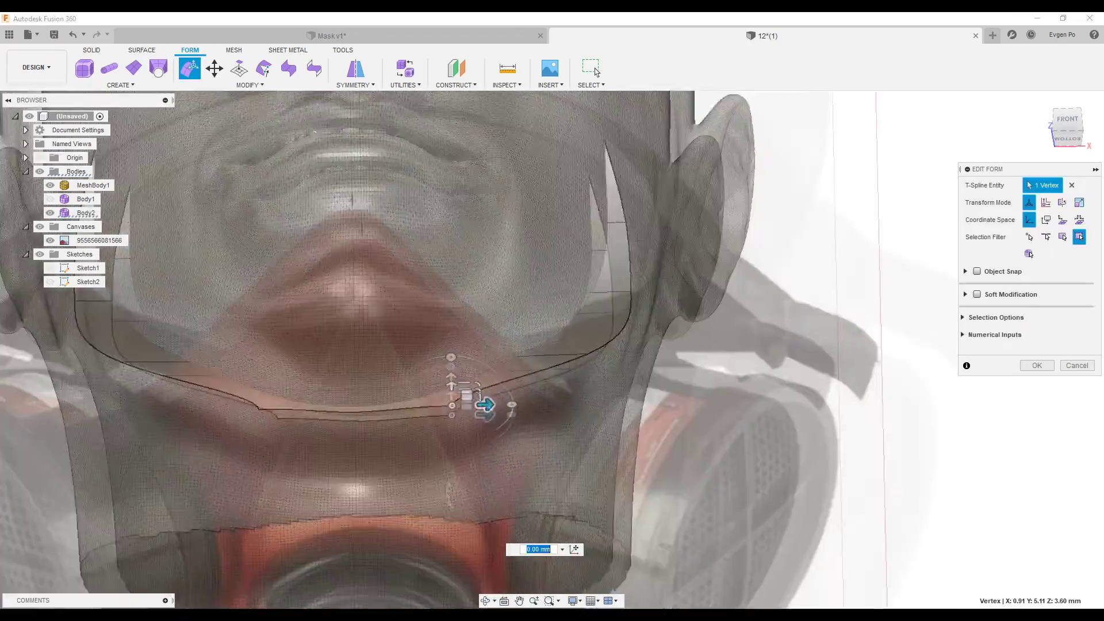
{"action": "scroll", "coordinate": [485, 407], "scroll_direction": "up", "scroll_amount": 3}
{"action": "left_click_drag", "start_coordinate": [472, 357], "coordinate": [478, 359]}
{"action": "scroll", "coordinate": [471, 358], "scroll_direction": "down", "scroll_amount": 3}
{"action": "scroll", "coordinate": [632, 313], "scroll_direction": "up", "scroll_amount": 3}
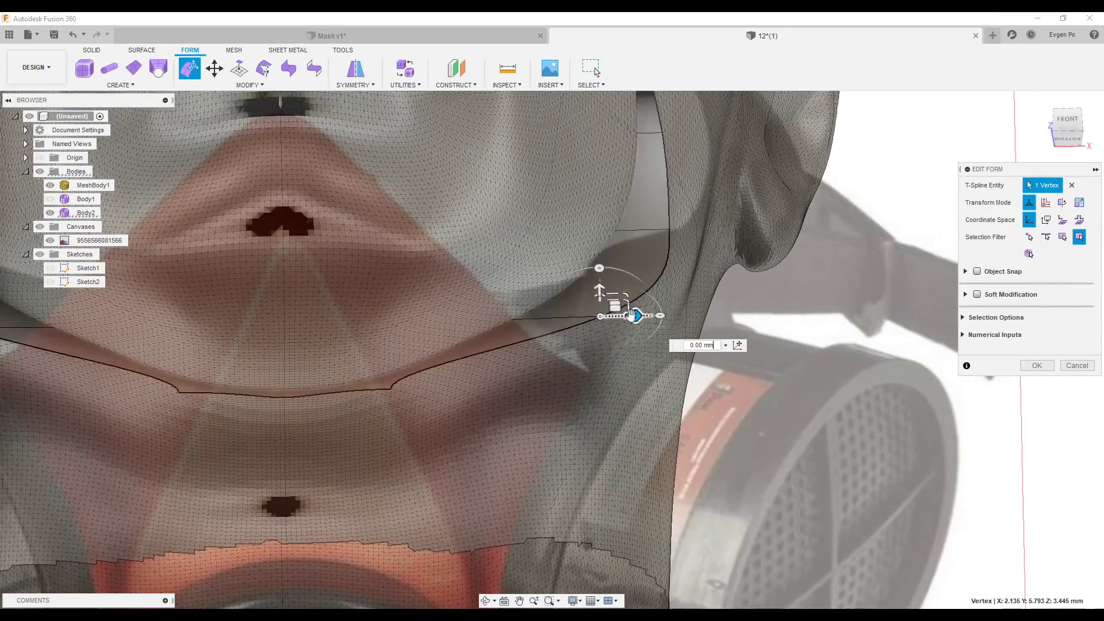
{"action": "left_click_drag", "start_coordinate": [561, 316], "coordinate": [548, 317]}
Reposition a lower-contour vertex and shift another vertex left to follow the face.
{"action": "left_click", "coordinate": [571, 229]}
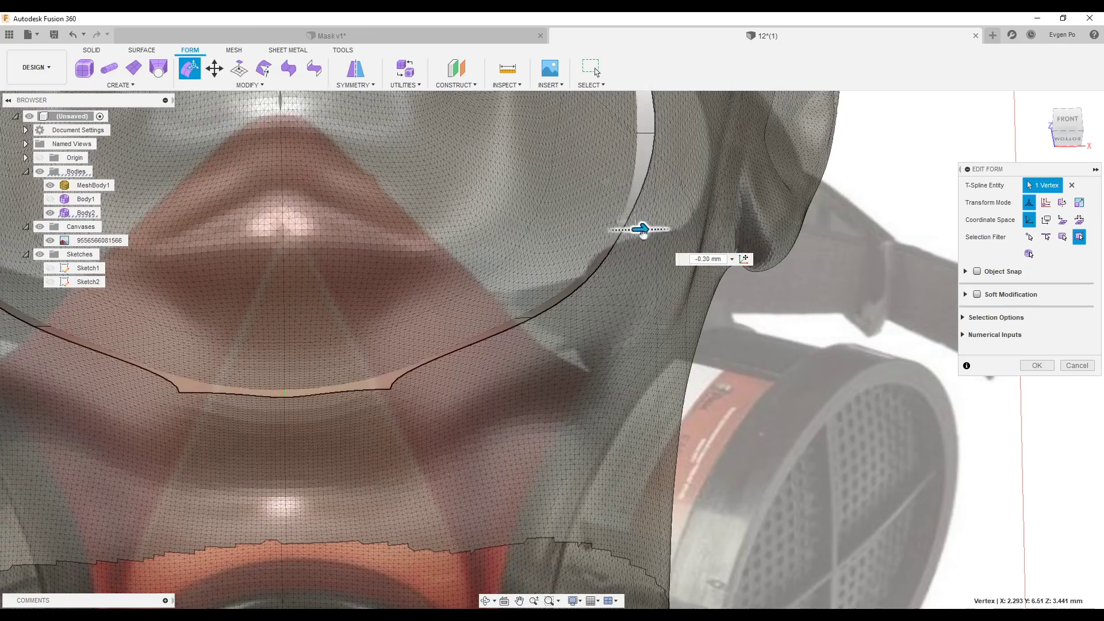
{"action": "scroll", "coordinate": [655, 213], "scroll_direction": "up", "scroll_amount": 3}
{"action": "scroll", "coordinate": [636, 212], "scroll_direction": "down", "scroll_amount": 3}
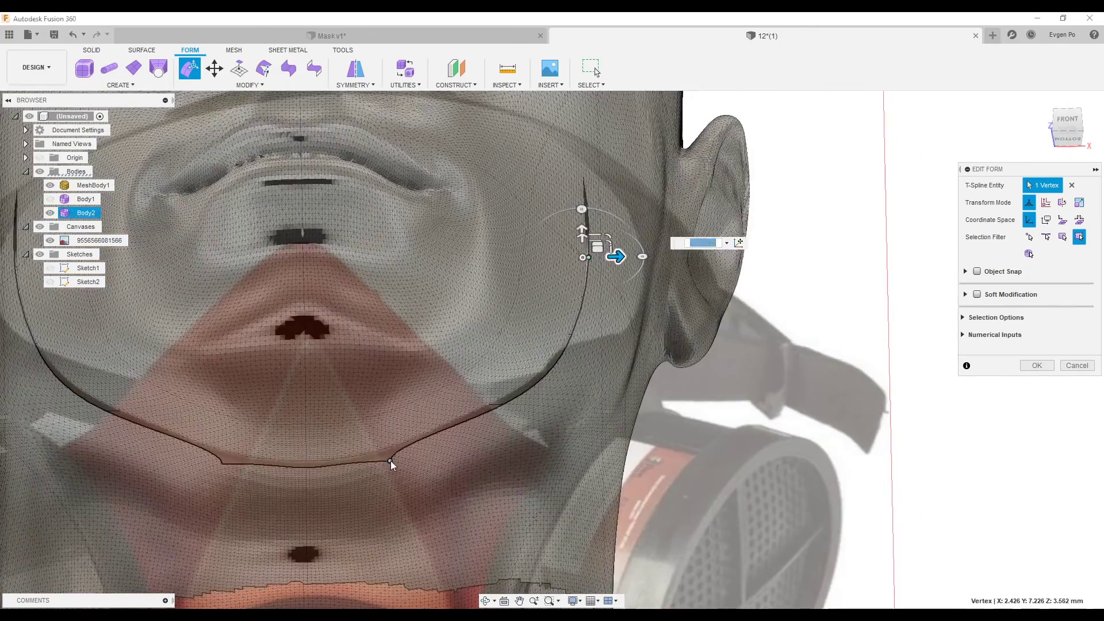
{"action": "left_click", "coordinate": [391, 461]}
{"action": "scroll", "coordinate": [420, 443], "scroll_direction": "up", "scroll_amount": 3}
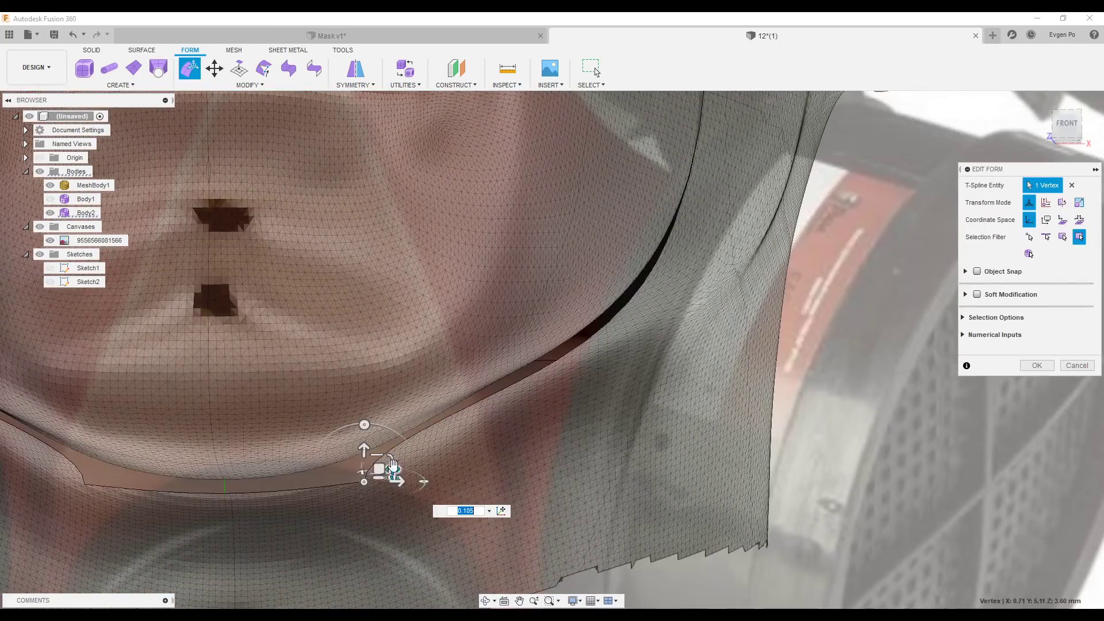
{"action": "mouse_move", "coordinate": [369, 516]}
{"action": "left_mouse_down"}
{"action": "mouse_move", "coordinate": [403, 483]}
{"action": "mouse_move", "coordinate": [343, 456]}
{"action": "left_mouse_up"}
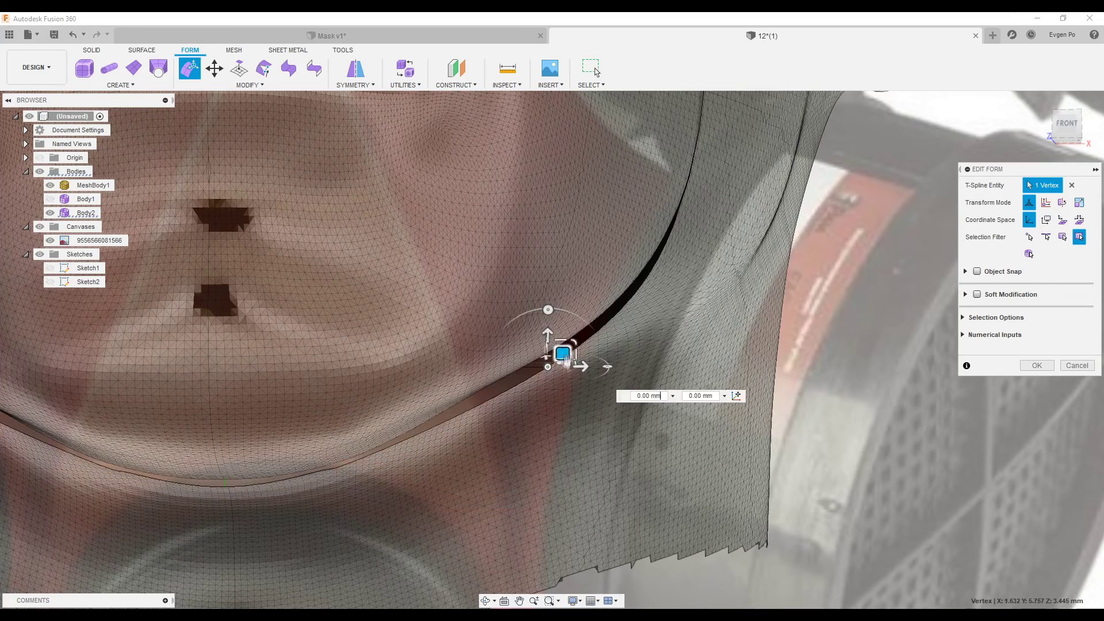
{"action": "left_click_drag", "start_coordinate": [566, 358], "coordinate": [540, 356]}
{"action": "mouse_move", "coordinate": [541, 356]}
{"action": "middle_mouse_down", "text": "shift"}
{"action": "mouse_move", "coordinate": [523, 355]}
{"action": "mouse_move", "coordinate": [542, 352]}
{"action": "mouse_move", "coordinate": [456, 187]}
{"action": "middle_mouse_up", "text": "shift"}
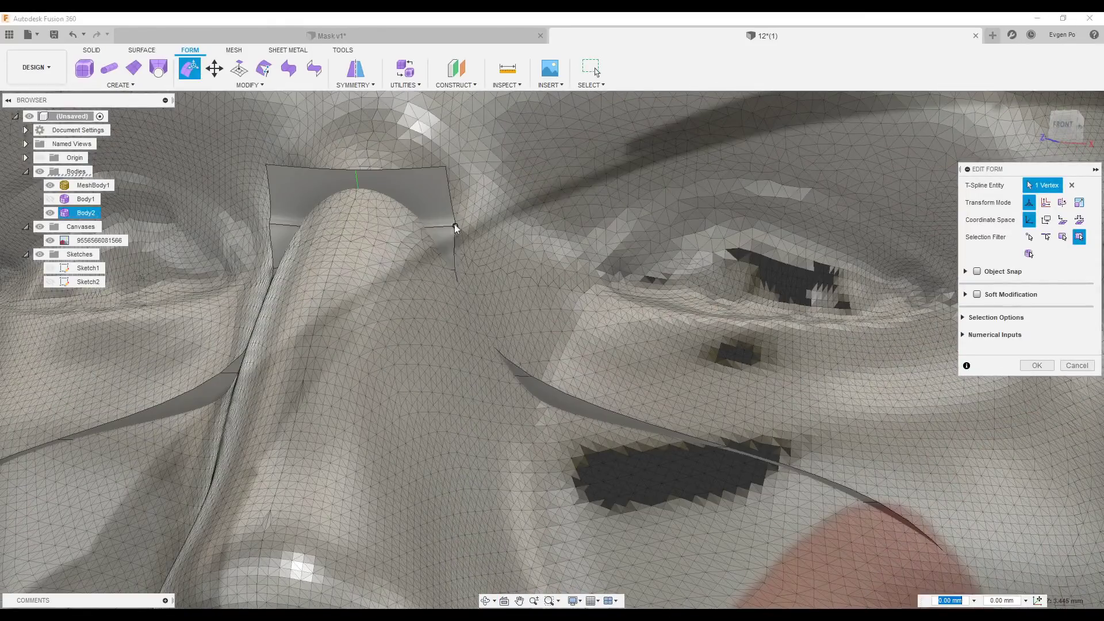
{"action": "scroll", "coordinate": [470, 214], "scroll_direction": "down", "scroll_amount": 3}
{"action": "scroll", "coordinate": [455, 233], "scroll_direction": "down", "scroll_amount": 5}
{"action": "scroll", "coordinate": [561, 172], "scroll_direction": "down", "scroll_amount": 2}
Move a vertex near the chin and pull the neighbouring surface closer to the face.
{"action": "left_click", "coordinate": [641, 377]}
{"action": "scroll", "coordinate": [652, 501], "scroll_direction": "up", "scroll_amount": 3}
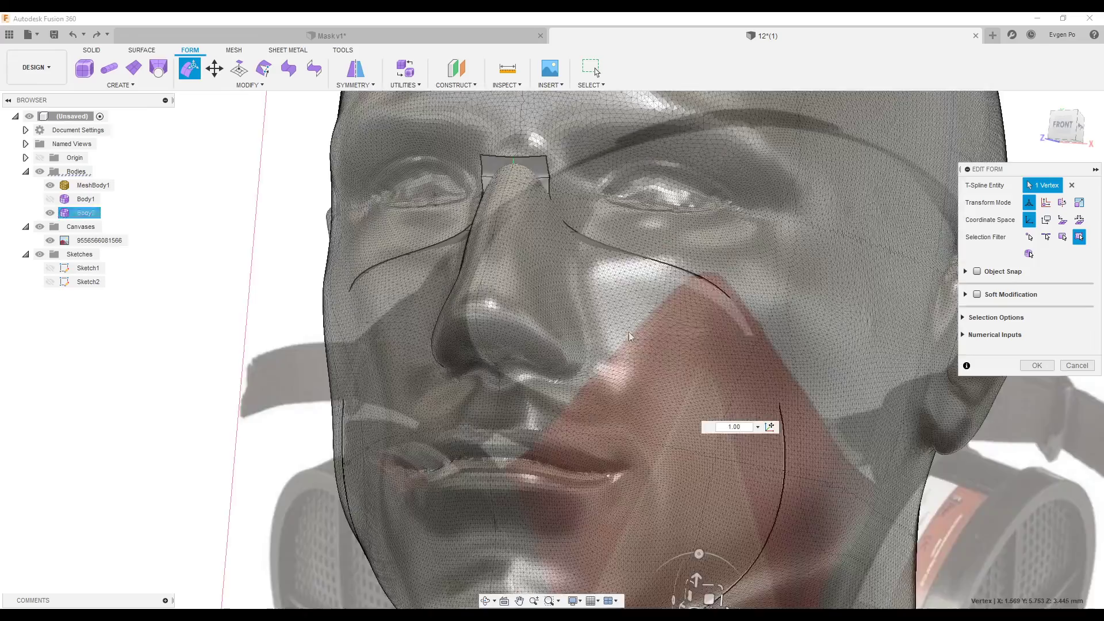
{"action": "scroll", "coordinate": [651, 501], "scroll_direction": "up", "scroll_amount": 3}
{"action": "scroll", "coordinate": [652, 502], "scroll_direction": "down", "scroll_amount": 5}
{"action": "middle_click_drag", "start_coordinate": [633, 403], "coordinate": [575, 345], "text": "shift"}
{"action": "scroll", "coordinate": [579, 322], "scroll_direction": "up", "scroll_amount": 3}
{"action": "scroll", "coordinate": [579, 322], "scroll_direction": "down", "scroll_amount": 2}
{"action": "left_click_drag", "start_coordinate": [577, 319], "coordinate": [592, 315]}
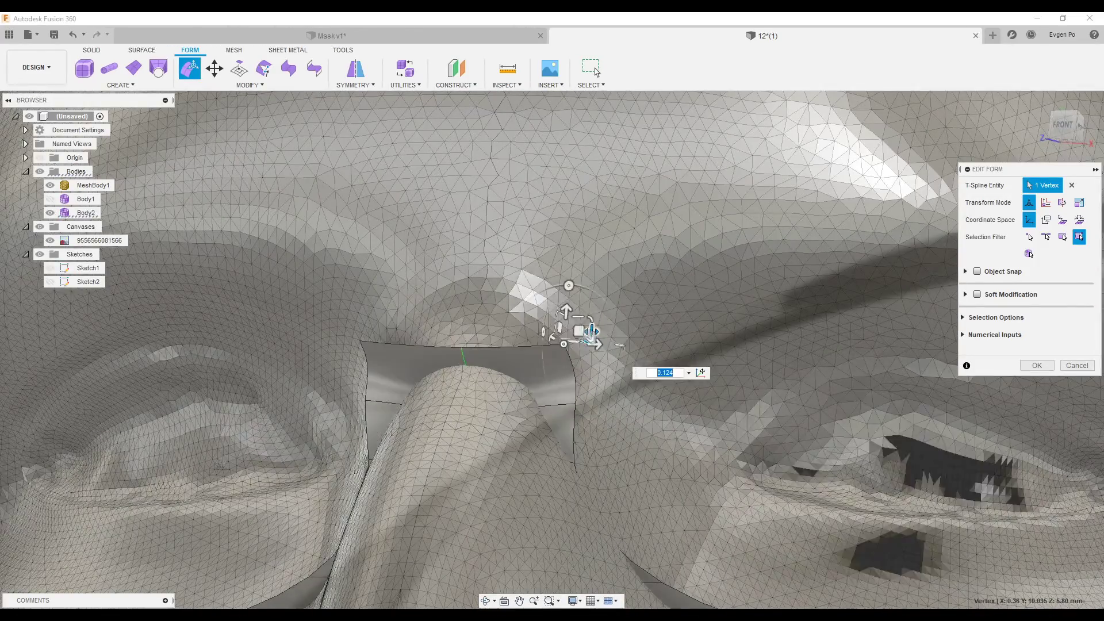
{"action": "middle_click_drag", "start_coordinate": [591, 315], "coordinate": [682, 454], "text": "shift"}
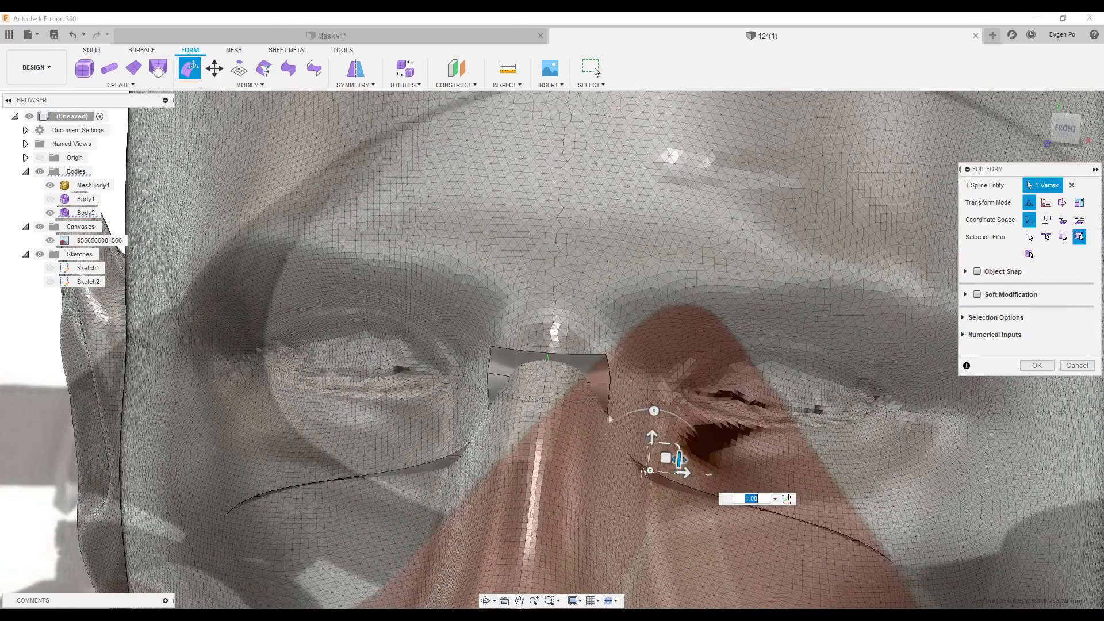
{"action": "left_click_drag", "start_coordinate": [643, 413], "coordinate": [636, 401]}
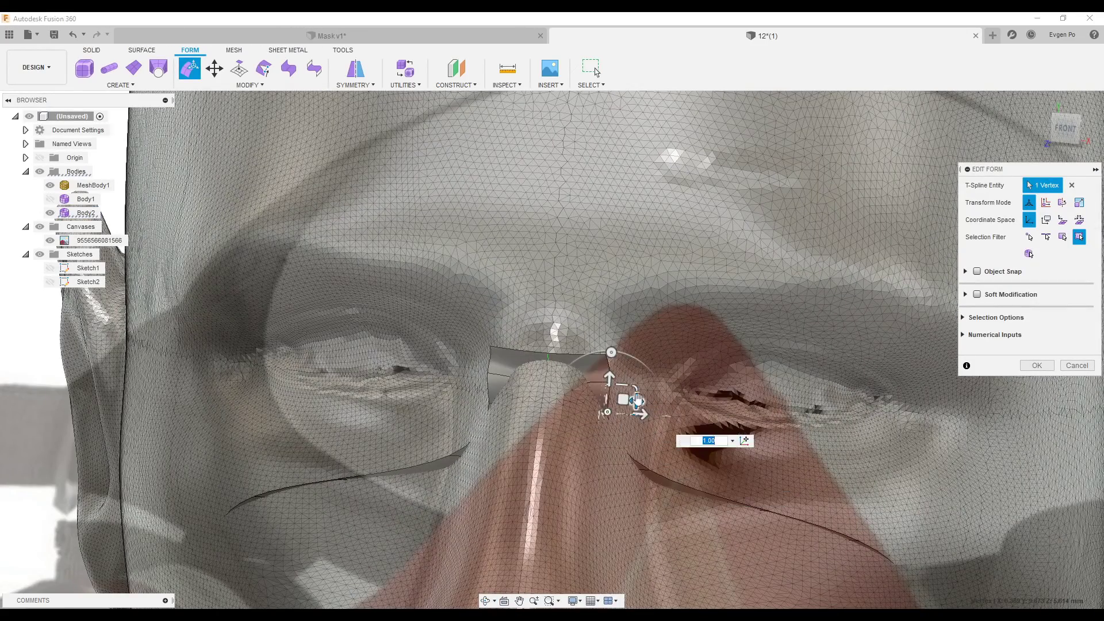
{"action": "mouse_move", "coordinate": [656, 414]}
{"action": "middle_mouse_down", "text": "shift"}
{"action": "mouse_move", "coordinate": [483, 313]}
{"action": "mouse_move", "coordinate": [488, 322]}
{"action": "middle_mouse_up", "text": "shift"}
{"action": "left_click", "coordinate": [563, 368]}
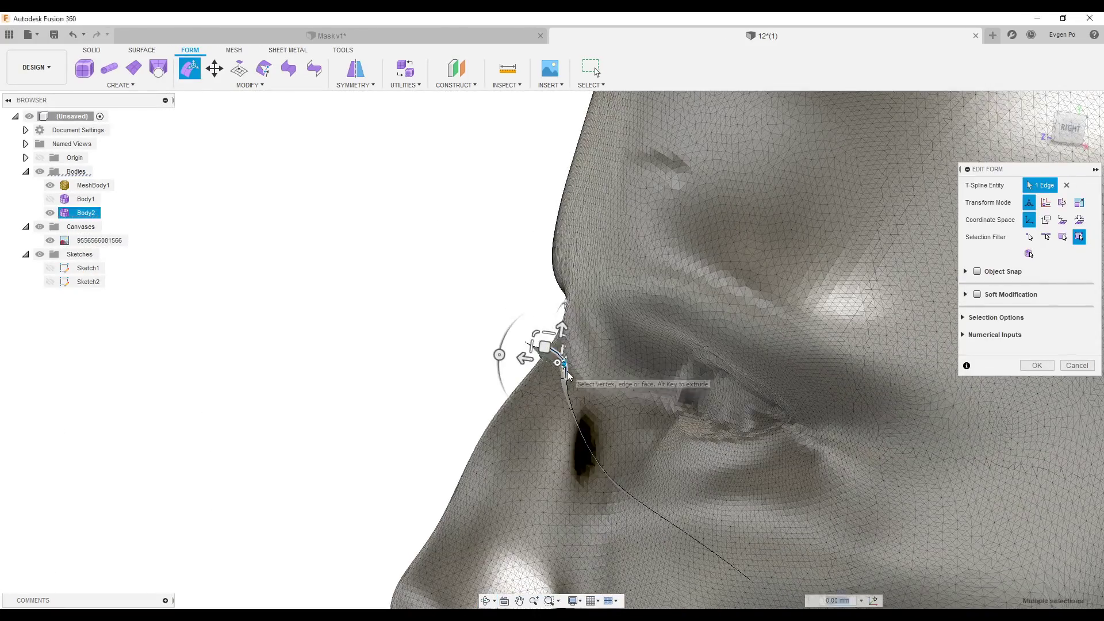
Select the mask rim's whole edge loop, then back out without applying a change.
{"action": "double_click", "coordinate": [566, 374]}
{"action": "scroll", "coordinate": [636, 226], "scroll_direction": "down", "scroll_amount": 5}
{"action": "scroll", "coordinate": [555, 239], "scroll_direction": "up", "scroll_amount": 5}
{"action": "scroll", "coordinate": [713, 509], "scroll_direction": "up", "scroll_amount": 2}
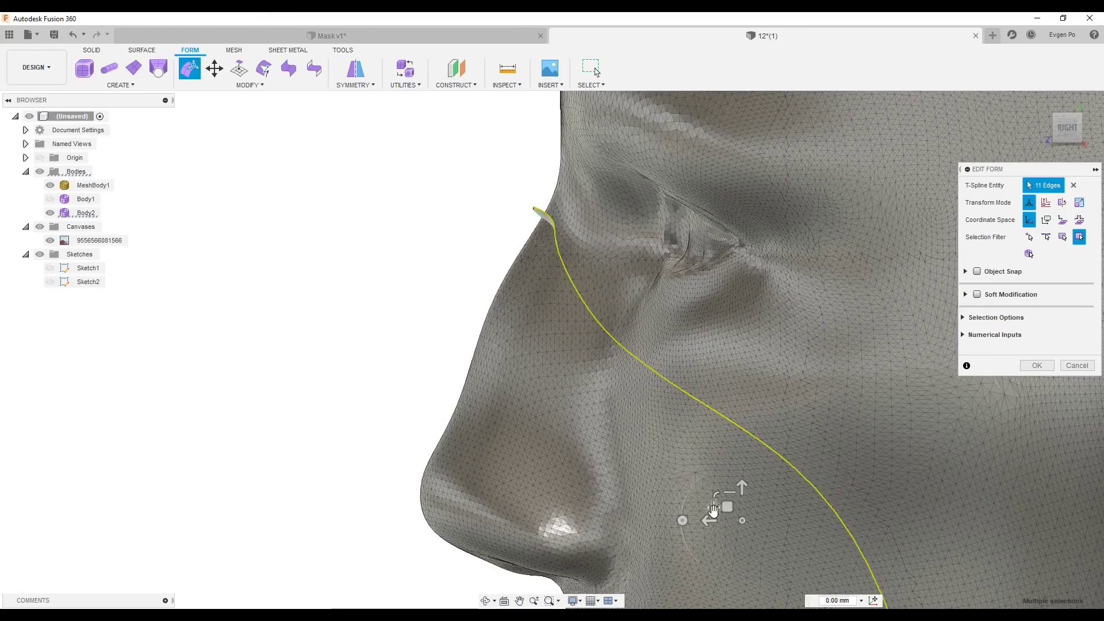
{"action": "left_click", "coordinate": [1075, 366]}
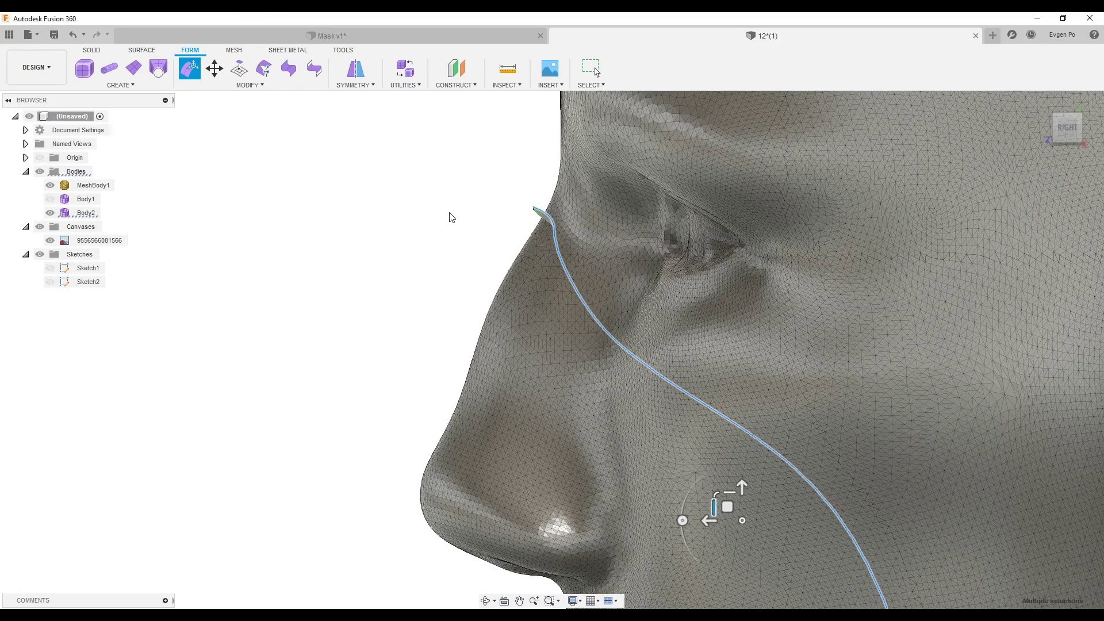
{"action": "scroll", "coordinate": [521, 234], "scroll_direction": "up", "scroll_amount": 5}
{"action": "scroll", "coordinate": [635, 249], "scroll_direction": "down", "scroll_amount": 3}
{"action": "scroll", "coordinate": [634, 250], "scroll_direction": "up", "scroll_amount": 4}
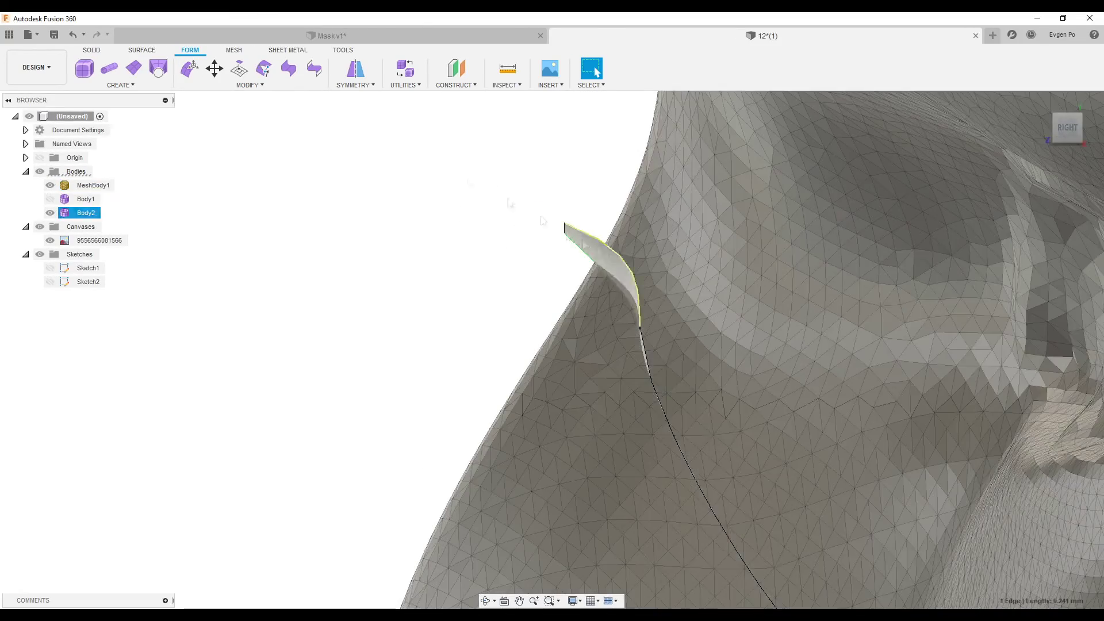
Offset the rim edge near the eye by 0.117.
{"action": "left_click", "coordinate": [638, 305]}
{"action": "key", "text": "Return"}
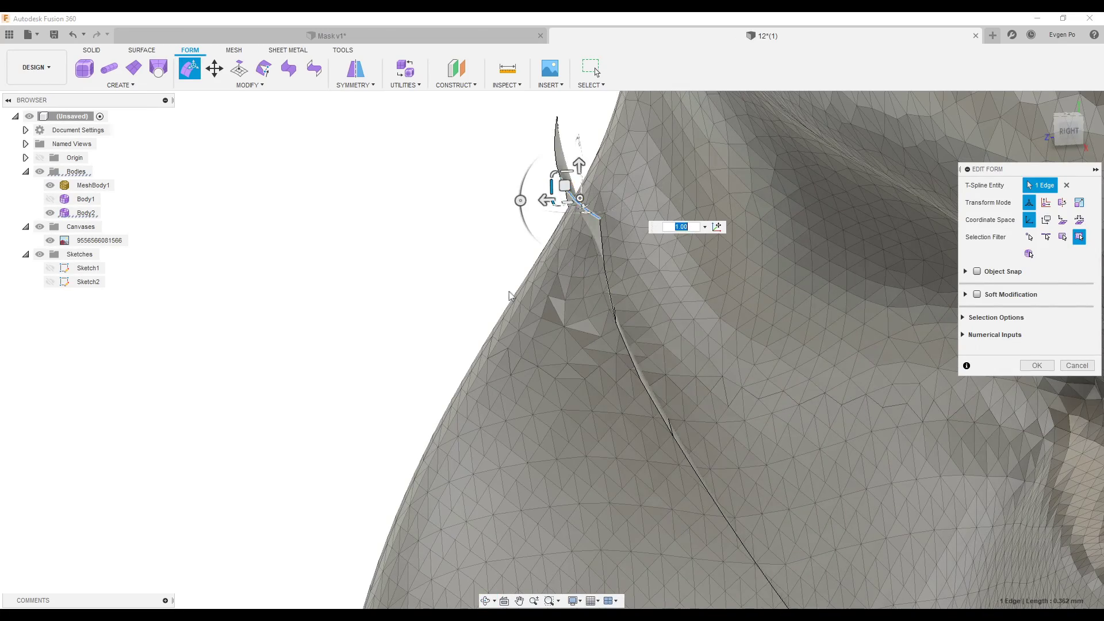
{"action": "scroll", "coordinate": [509, 295], "scroll_direction": "down", "scroll_amount": 3}
{"action": "middle_click_drag", "start_coordinate": [510, 296], "coordinate": [416, 225], "text": "shift"}
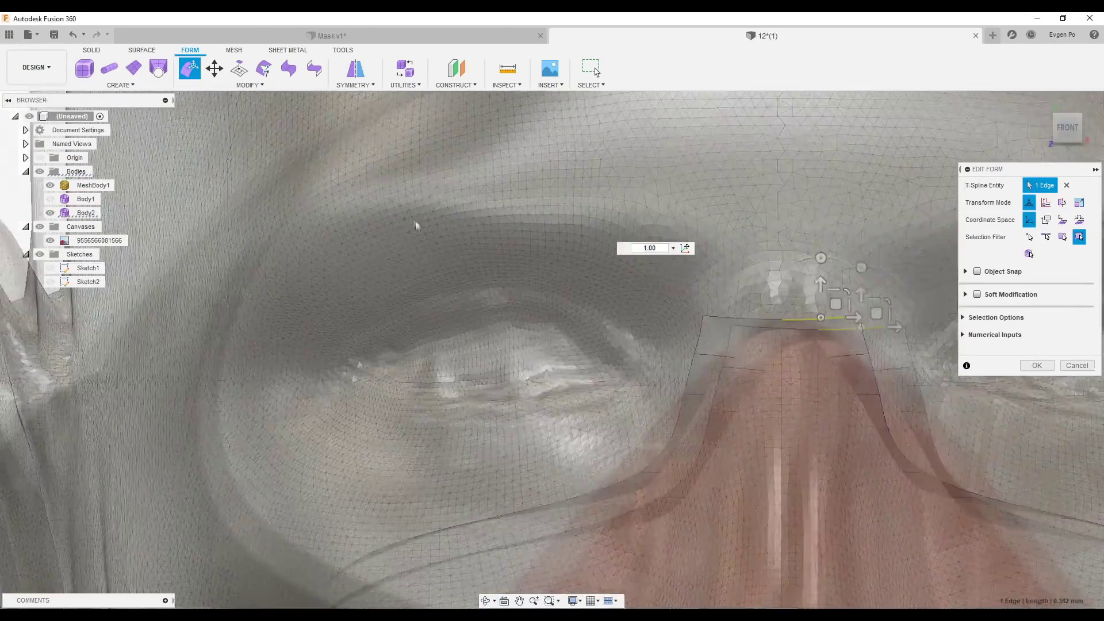
{"action": "scroll", "coordinate": [584, 270], "scroll_direction": "up", "scroll_amount": 3}
Shift the nose-bridge corner and side vertices so the rim hugs the nose, and commit the edits.
{"action": "left_click", "coordinate": [735, 263]}
{"action": "left_click_drag", "start_coordinate": [746, 236], "coordinate": [661, 262]}
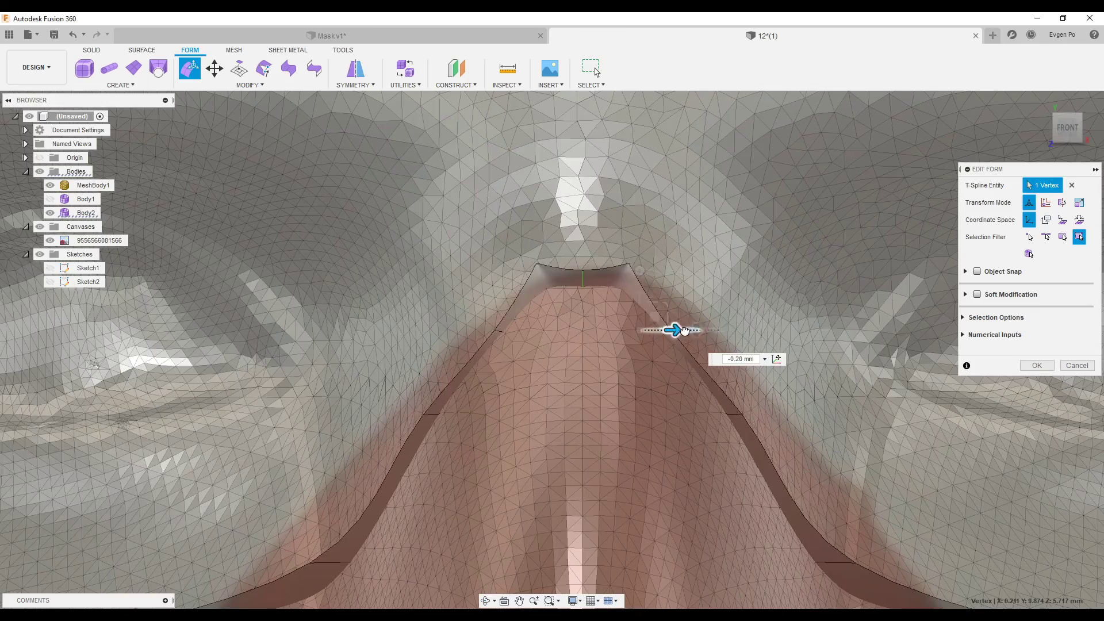
{"action": "scroll", "coordinate": [671, 288], "scroll_direction": "down", "scroll_amount": 3}
{"action": "scroll", "coordinate": [810, 437], "scroll_direction": "up", "scroll_amount": 3}
{"action": "left_click_drag", "start_coordinate": [791, 438], "coordinate": [768, 439]}
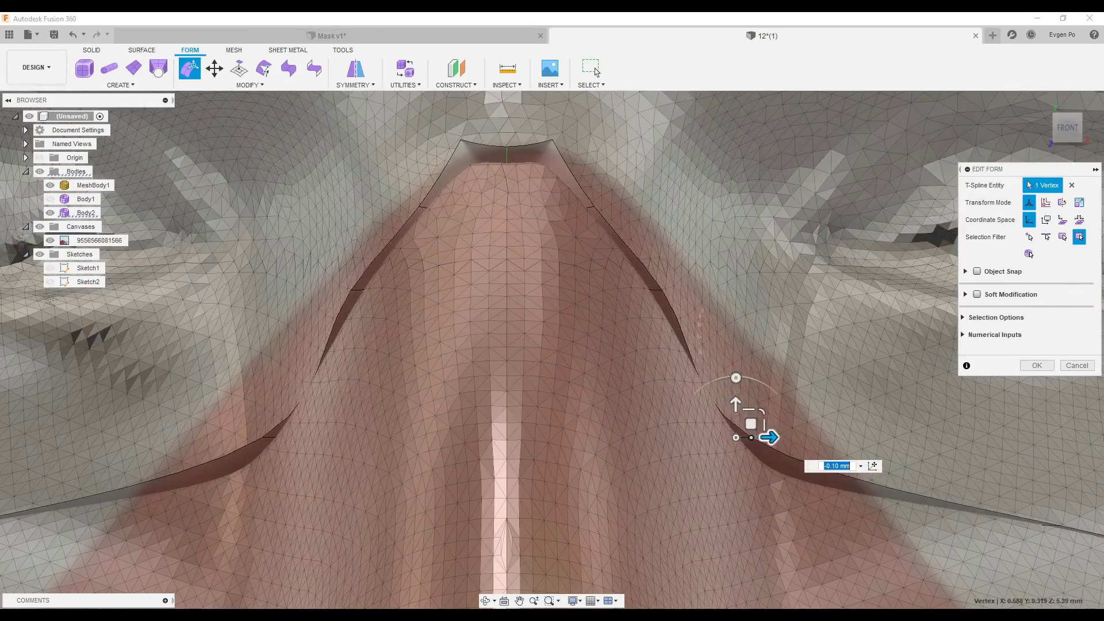
{"action": "scroll", "coordinate": [683, 308], "scroll_direction": "down", "scroll_amount": 5}
{"action": "middle_click_drag", "start_coordinate": [451, 233], "coordinate": [546, 230], "text": "shift"}
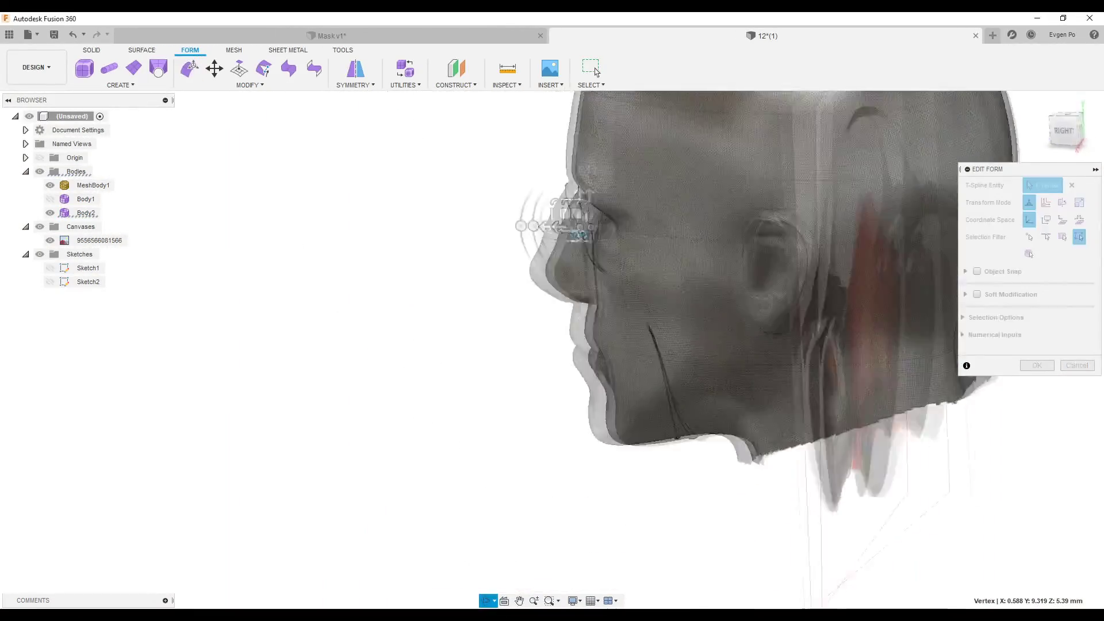
{"action": "left_click", "coordinate": [1036, 365]}
{"action": "left_click", "coordinate": [52, 185]}
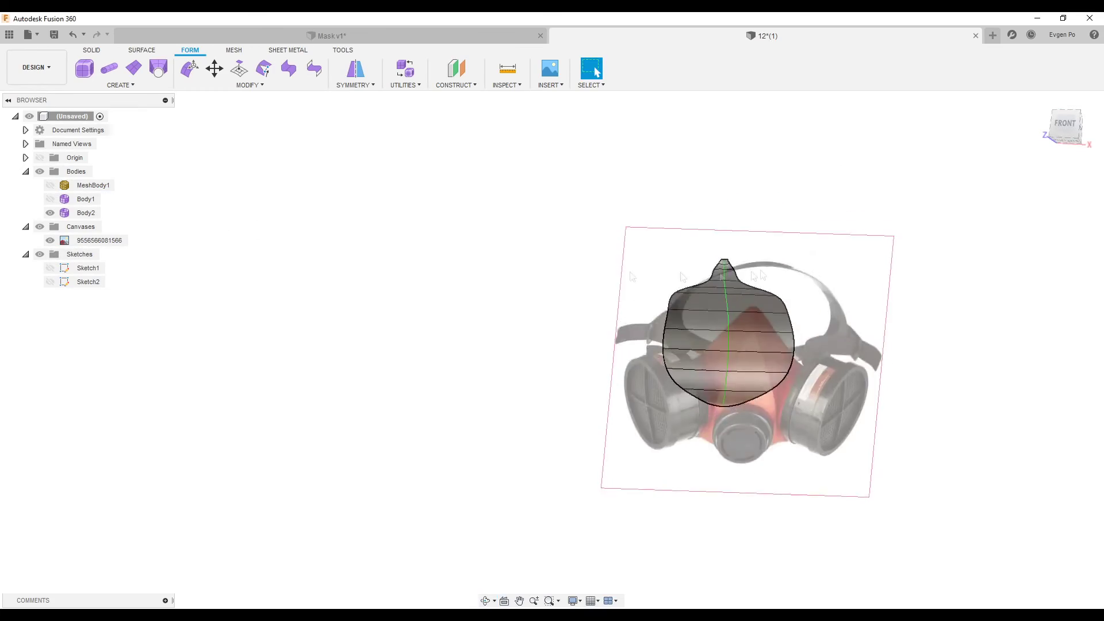
Select the mask's rim edge loop and make MeshBody1 see-through.
{"action": "left_click", "coordinate": [86, 213]}
{"action": "scroll", "coordinate": [661, 287], "scroll_direction": "up", "scroll_amount": 5}
{"action": "scroll", "coordinate": [661, 287], "scroll_direction": "up", "scroll_amount": 3}
{"action": "mouse_move", "coordinate": [748, 288]}
{"action": "middle_mouse_down", "text": "shift"}
{"action": "mouse_move", "coordinate": [622, 208]}
{"action": "mouse_move", "coordinate": [668, 291]}
{"action": "middle_mouse_up", "text": "shift"}
{"action": "double_click", "coordinate": [668, 291]}
{"action": "left_click", "coordinate": [190, 67]}
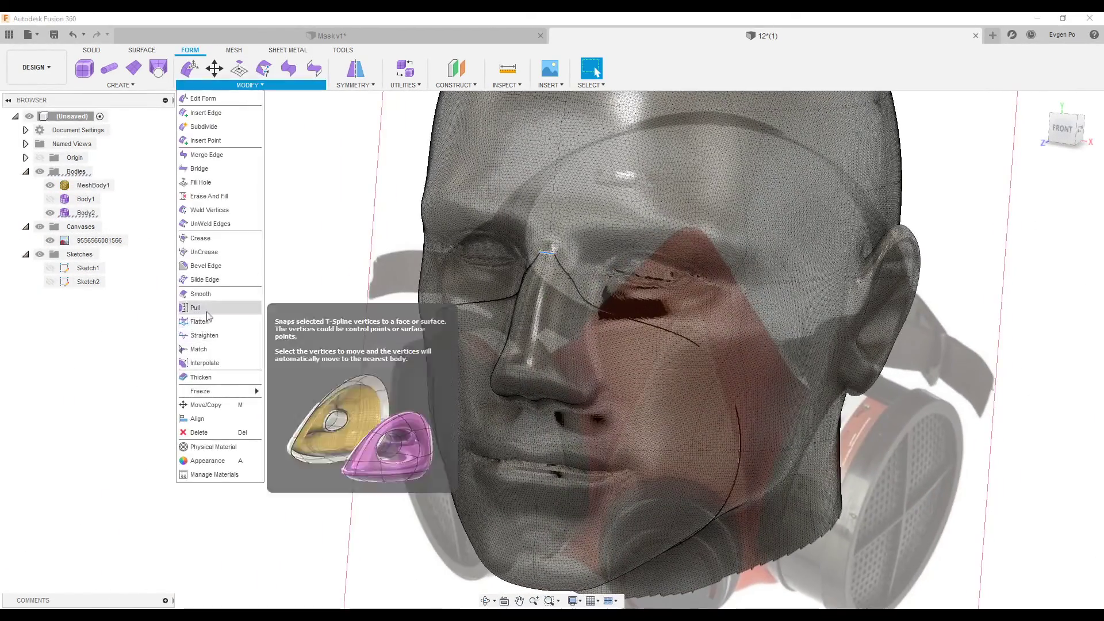
{"action": "left_click", "coordinate": [197, 307]}
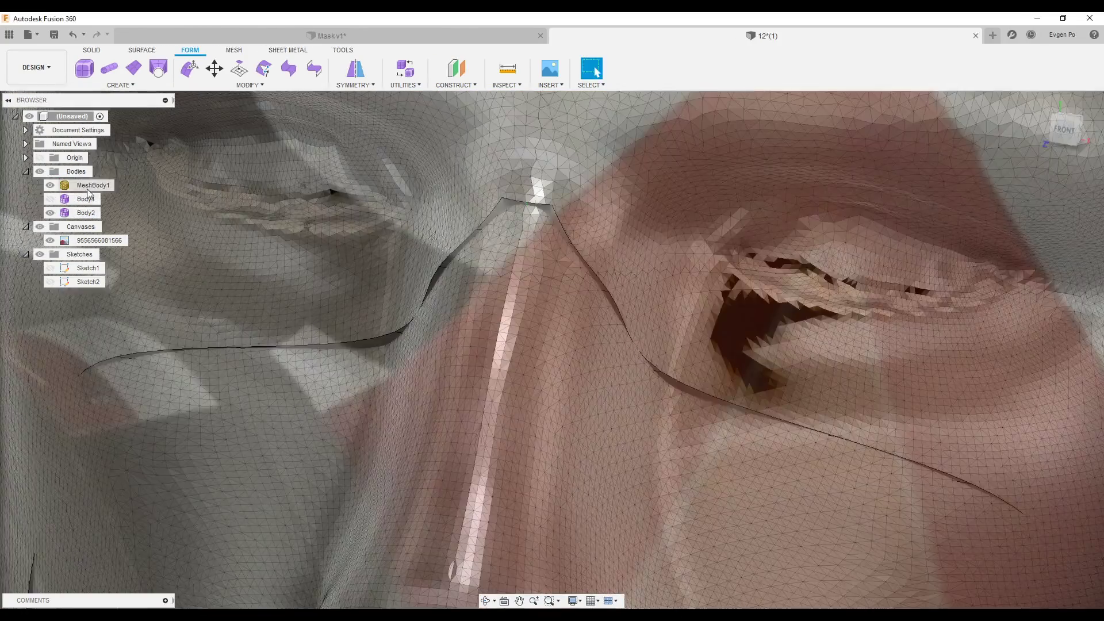
{"action": "right_click", "coordinate": [92, 185]}
{"action": "left_click", "coordinate": [256, 480]}
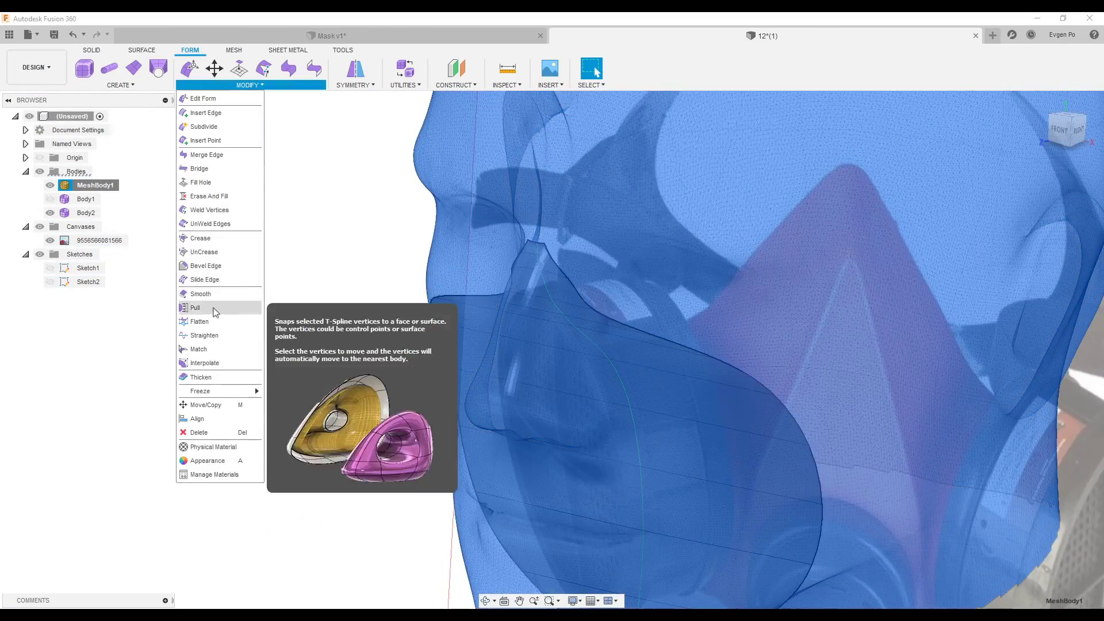
Pull five rim and lower-edge vertices onto the head mesh.
{"action": "left_click", "coordinate": [213, 308]}
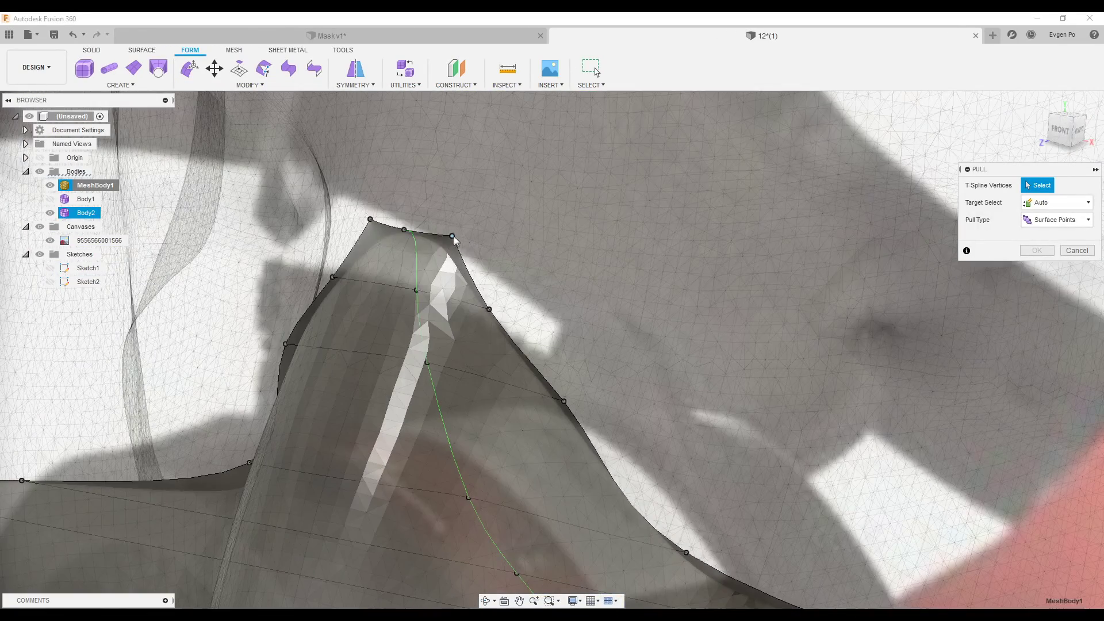
{"action": "left_click", "coordinate": [687, 555]}
{"action": "scroll", "coordinate": [687, 554], "scroll_direction": "down", "scroll_amount": 3}
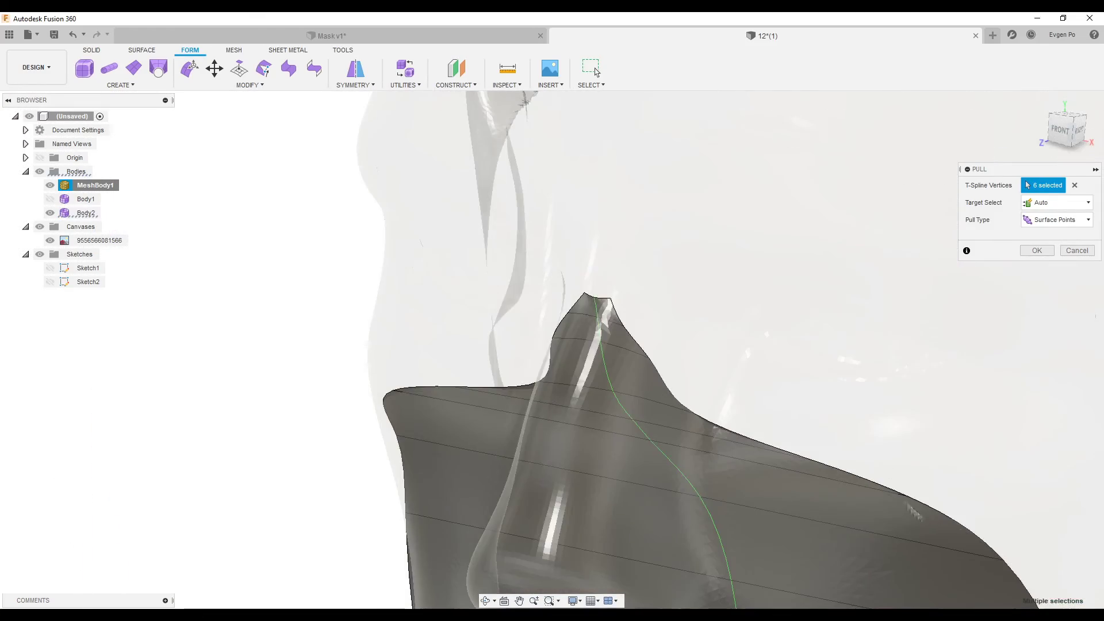
{"action": "left_click", "coordinate": [815, 461]}
{"action": "left_click", "coordinate": [907, 496]}
{"action": "scroll", "coordinate": [907, 496], "scroll_direction": "down", "scroll_amount": 2}
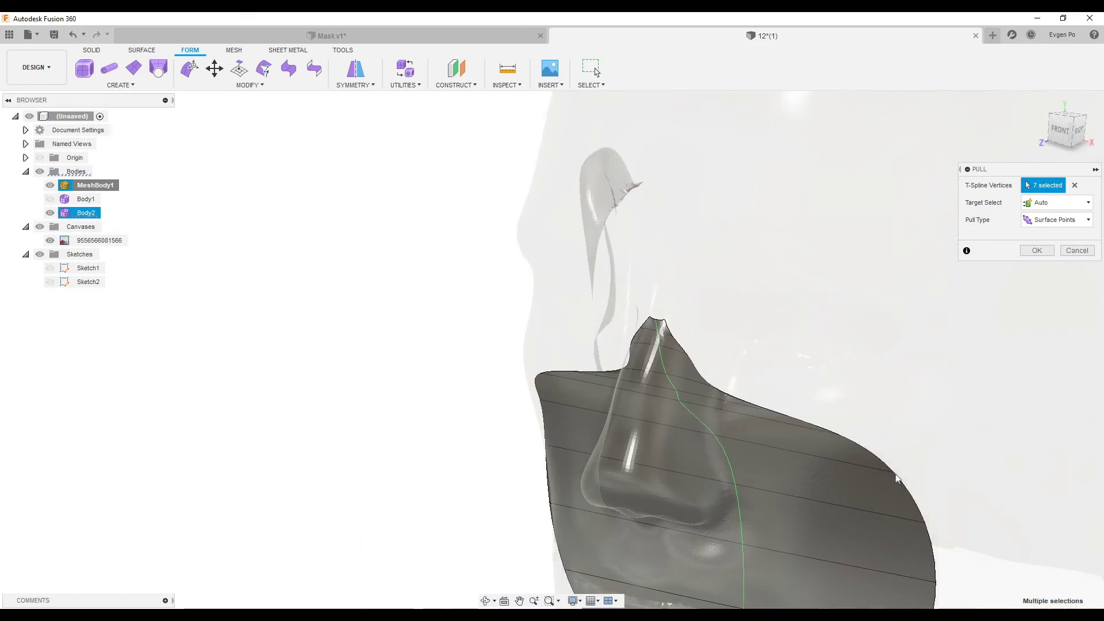
{"action": "left_click", "coordinate": [896, 477]}
{"action": "left_click", "coordinate": [936, 582]}
{"action": "scroll", "coordinate": [936, 583], "scroll_direction": "down", "scroll_amount": 2}
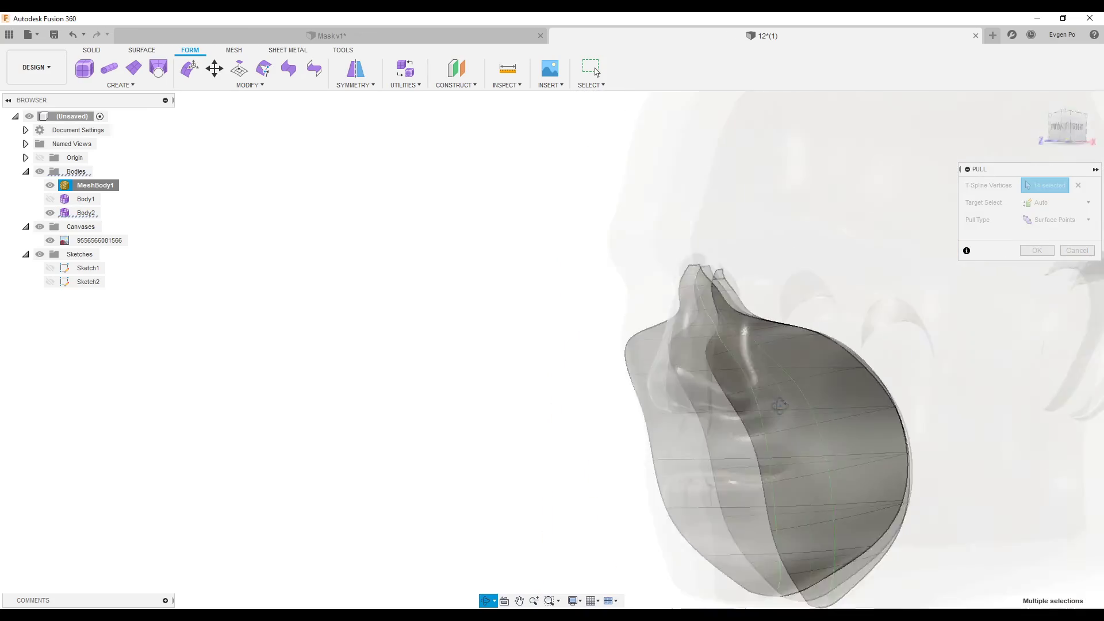
{"action": "key", "text": "Return"}
Hide MeshBody1 and view the mask from the front.
{"action": "left_click", "coordinate": [1047, 128]}
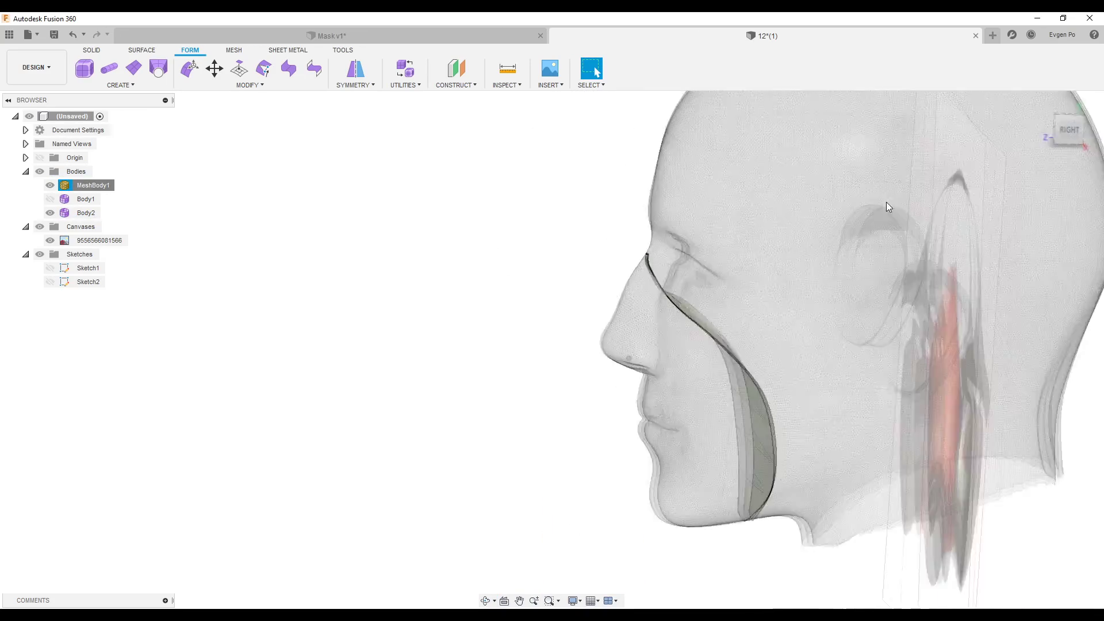
{"action": "key", "text": "v"}
{"action": "left_click", "coordinate": [189, 67]}
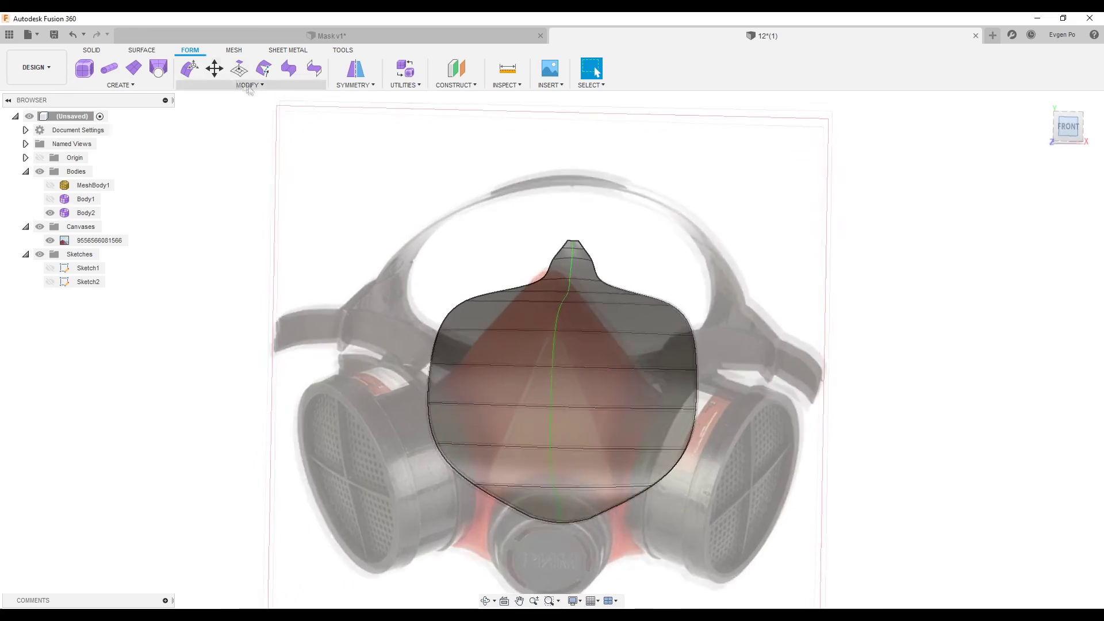
Adjust the top edge at the mask's nose tip against MeshBody1 and commit the change.
{"action": "scroll", "coordinate": [572, 247], "scroll_direction": "up", "scroll_amount": 5}
{"action": "scroll", "coordinate": [546, 202], "scroll_direction": "up", "scroll_amount": 3}
{"action": "left_click", "coordinate": [547, 197]}
{"action": "scroll", "coordinate": [525, 145], "scroll_direction": "down", "scroll_amount": 5}
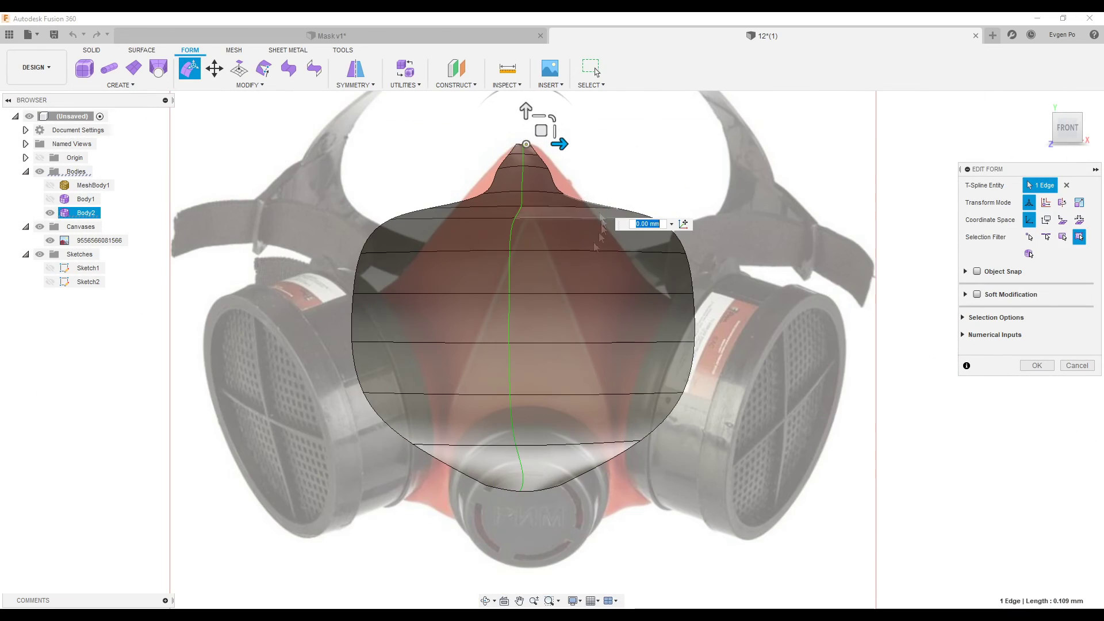
{"action": "key", "text": "Return"}
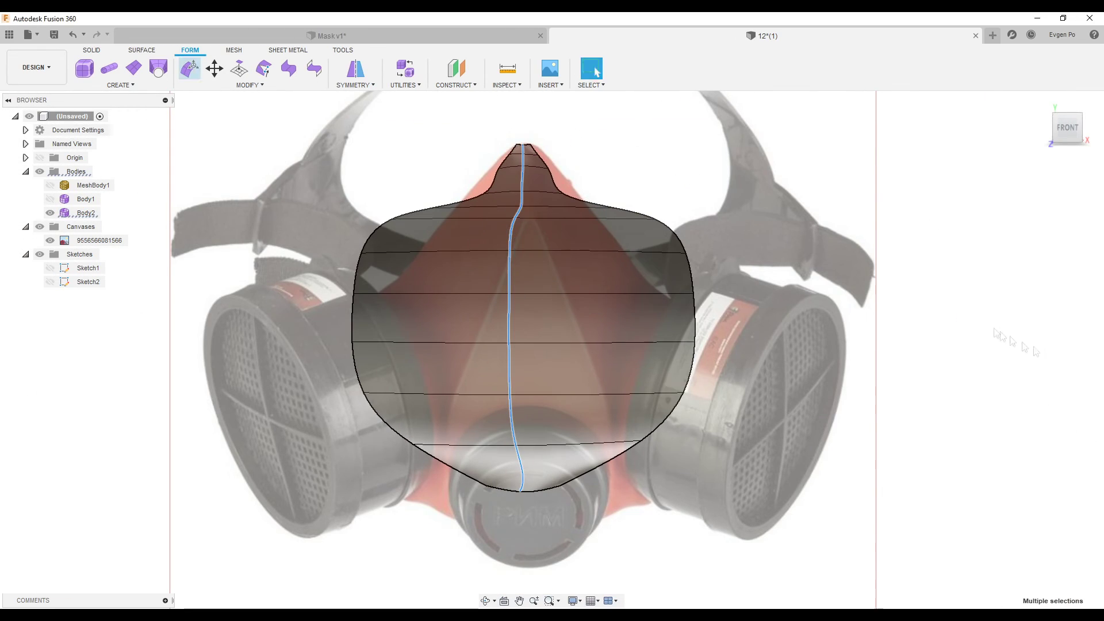
{"action": "key", "text": "ctrl+z"}
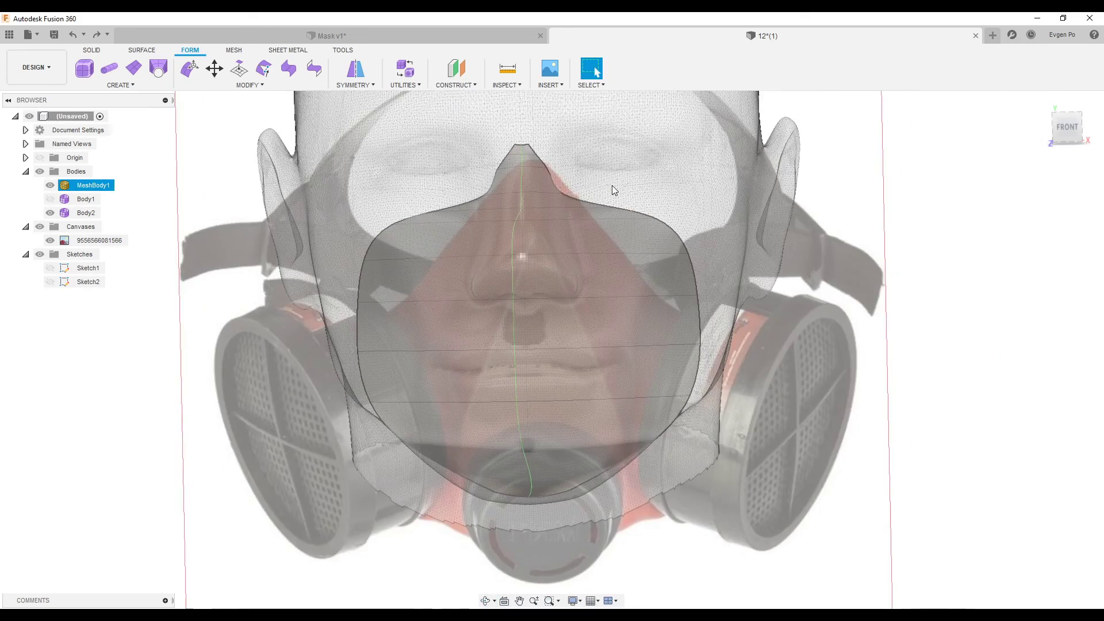
{"action": "middle_click_drag", "start_coordinate": [611, 185], "coordinate": [693, 181], "text": "shift"}
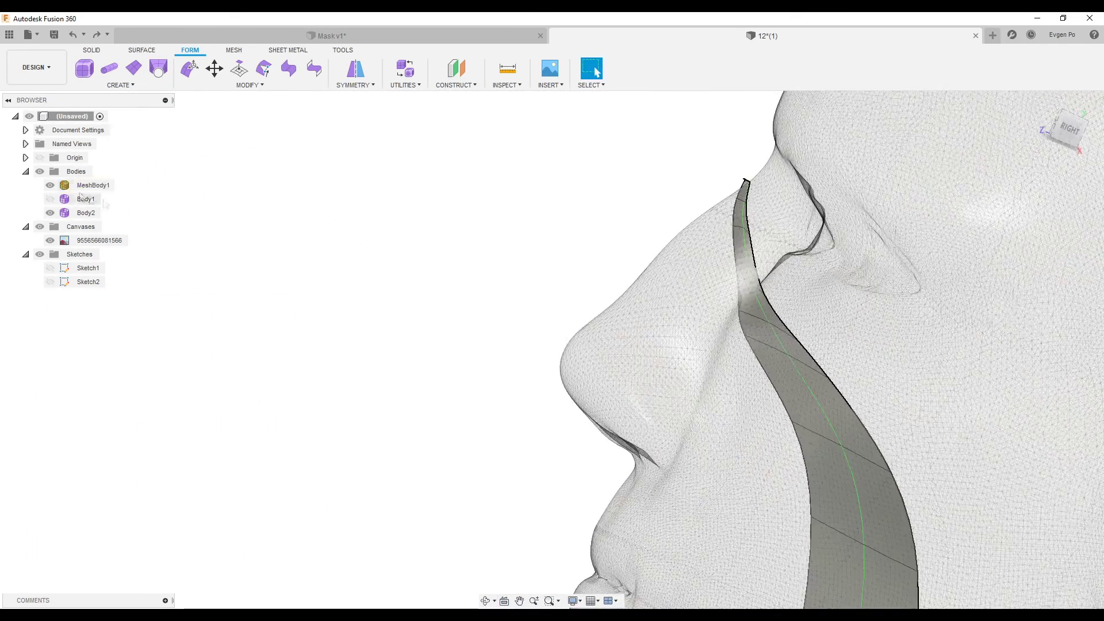
{"action": "right_click", "coordinate": [90, 185]}
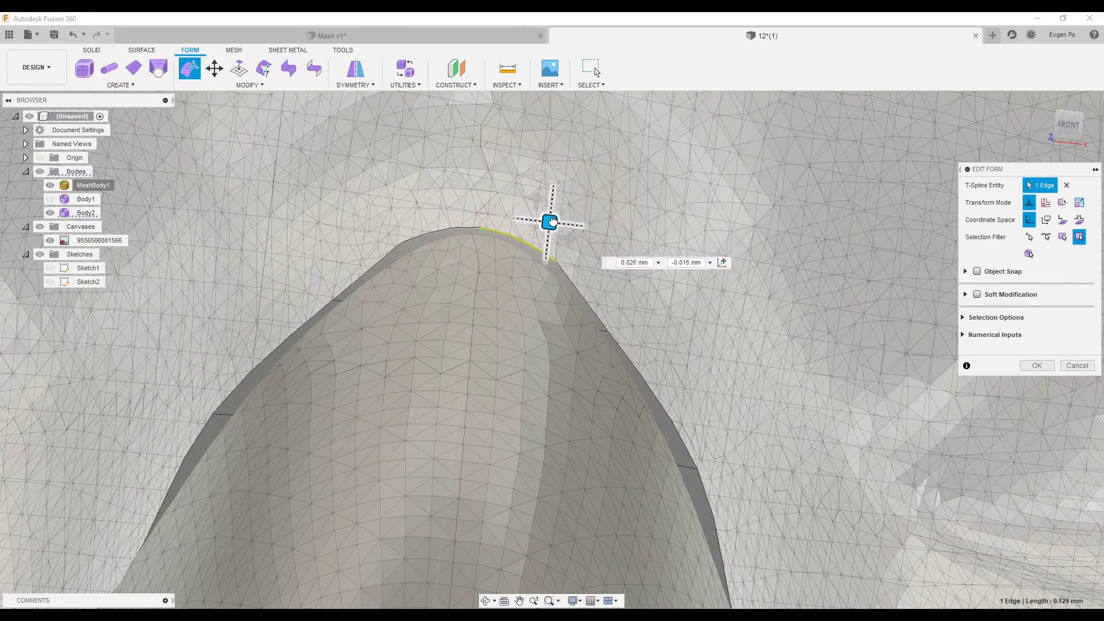
{"action": "left_click", "coordinate": [596, 71]}
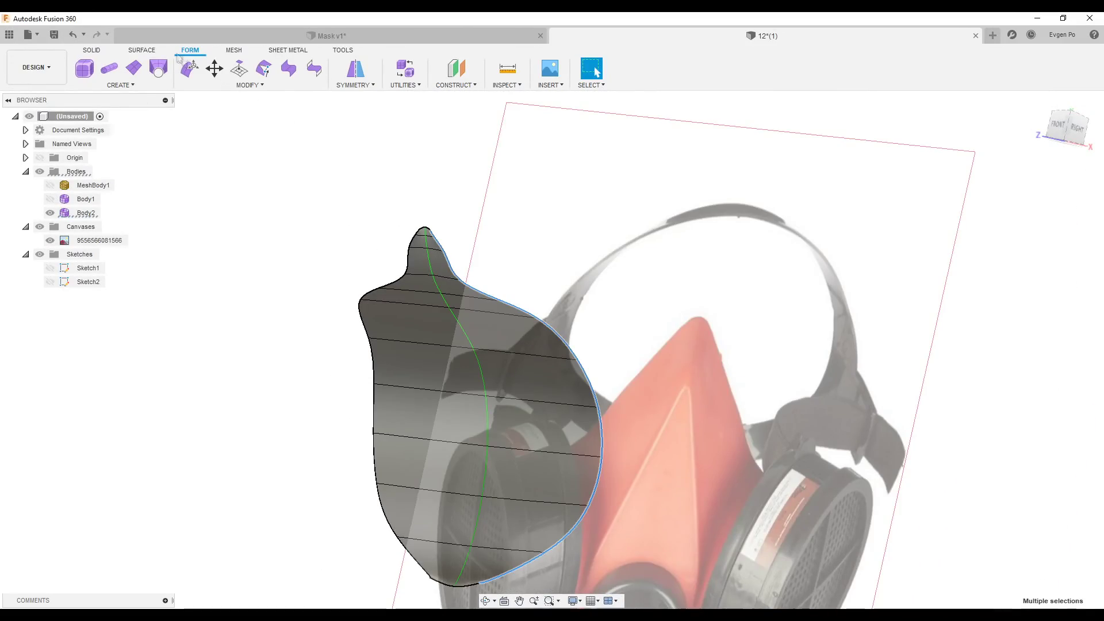
Frame the mask's nose front-on, zooming in and out to inspect it.
{"action": "left_click", "coordinate": [188, 67]}
{"action": "middle_click_drag", "start_coordinate": [290, 210], "coordinate": [333, 185], "text": "shift"}
{"action": "scroll", "coordinate": [477, 225], "scroll_direction": "up", "scroll_amount": 5}
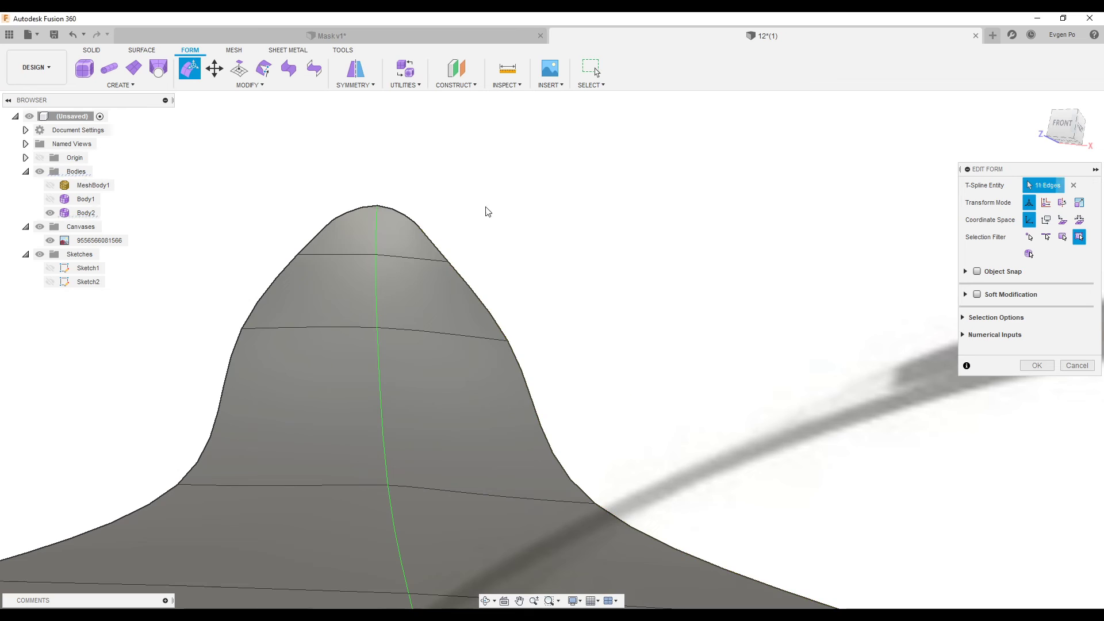
{"action": "scroll", "coordinate": [426, 233], "scroll_direction": "up", "scroll_amount": 3}
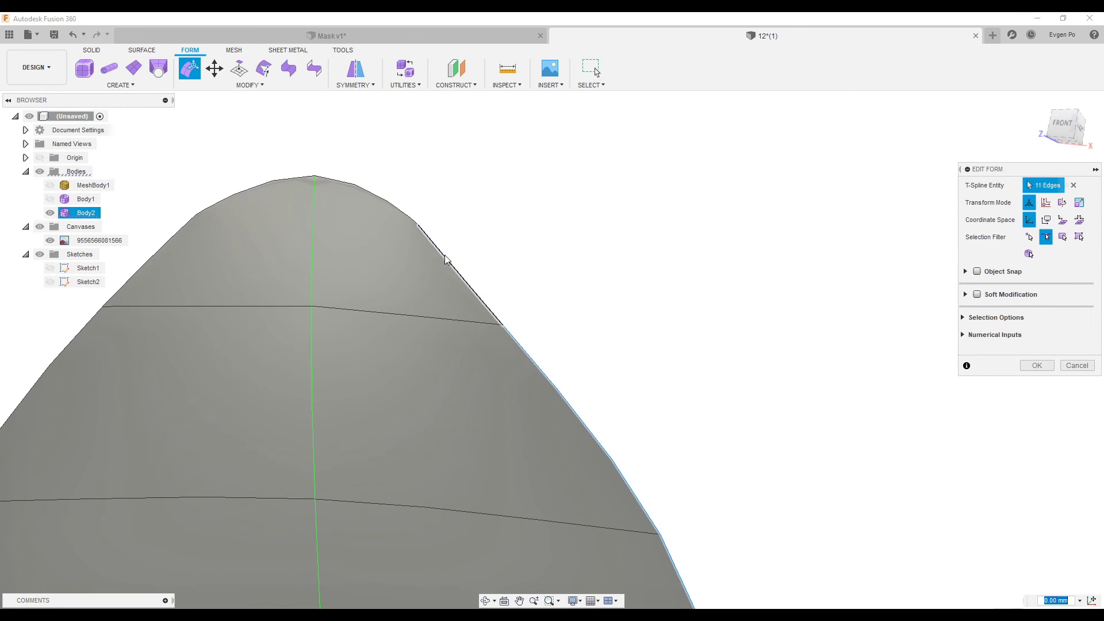
{"action": "scroll", "coordinate": [463, 242], "scroll_direction": "down", "scroll_amount": 2}
{"action": "scroll", "coordinate": [482, 267], "scroll_direction": "down", "scroll_amount": 2}
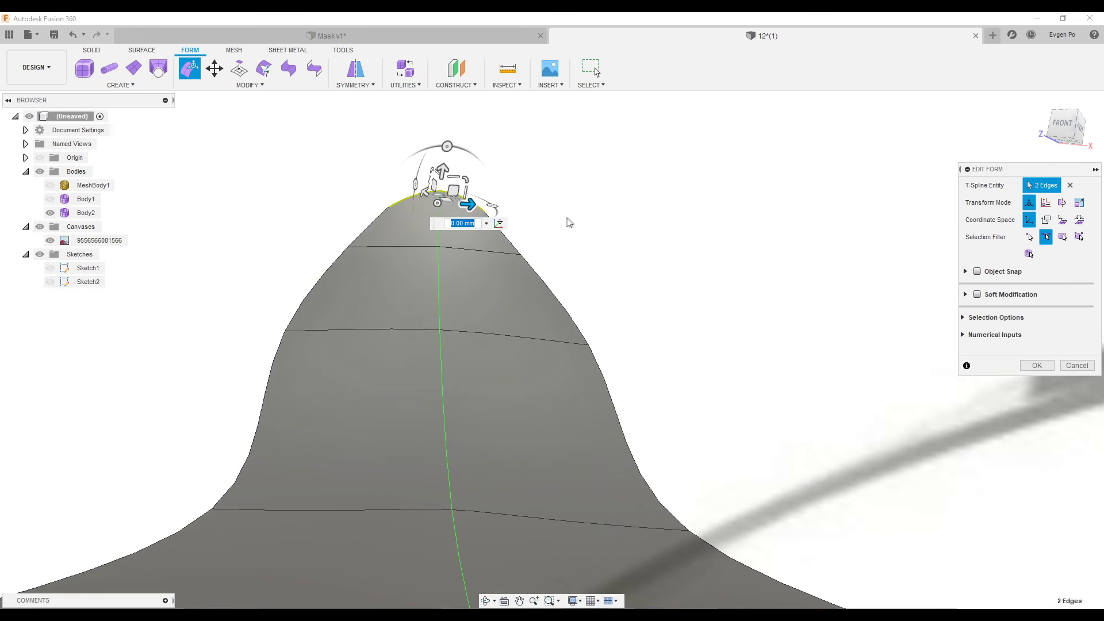
{"action": "scroll", "coordinate": [482, 267], "scroll_direction": "down", "scroll_amount": 3}
{"action": "key", "text": "Escape"}
{"action": "scroll", "coordinate": [693, 247], "scroll_direction": "down", "scroll_amount": 3}
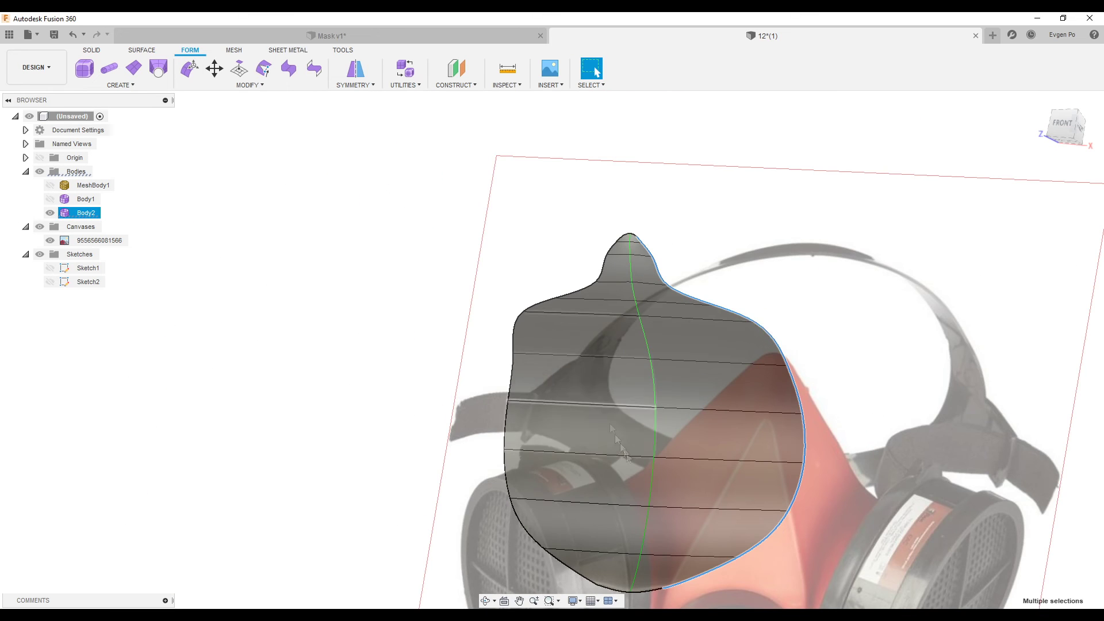
{"action": "scroll", "coordinate": [644, 460], "scroll_direction": "down", "scroll_amount": 1}
{"action": "scroll", "coordinate": [658, 515], "scroll_direction": "up", "scroll_amount": 3}
{"action": "scroll", "coordinate": [673, 515], "scroll_direction": "up", "scroll_amount": 2}
{"action": "scroll", "coordinate": [695, 515], "scroll_direction": "down", "scroll_amount": 1}
{"action": "scroll", "coordinate": [699, 515], "scroll_direction": "down", "scroll_amount": 3}
{"action": "scroll", "coordinate": [670, 130], "scroll_direction": "up", "scroll_amount": 2}
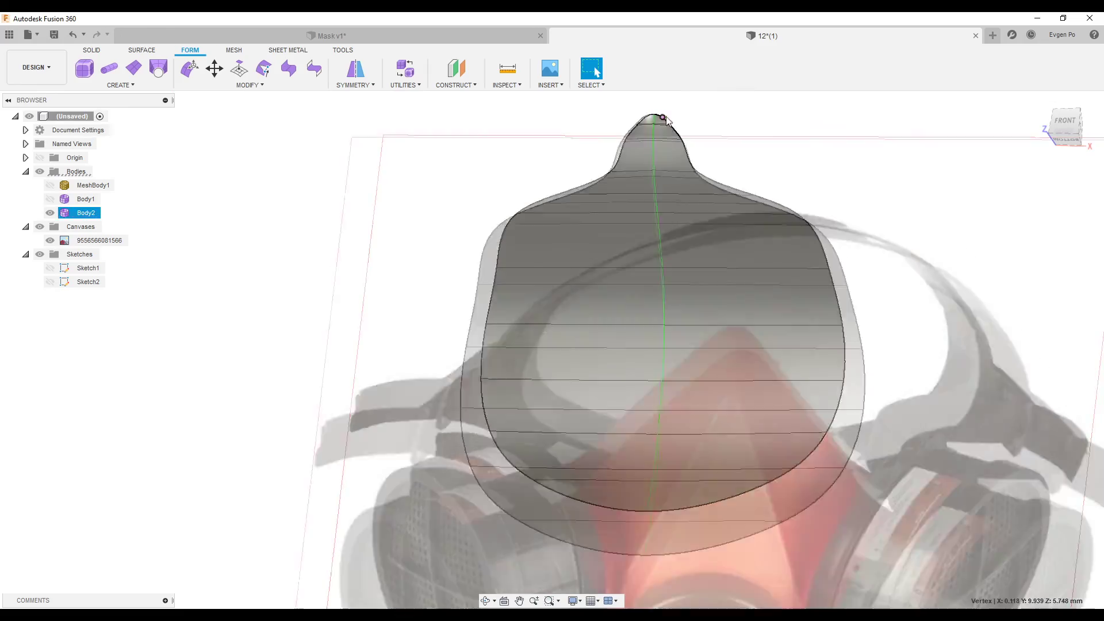
{"action": "scroll", "coordinate": [661, 129], "scroll_direction": "up", "scroll_amount": 3}
{"action": "scroll", "coordinate": [661, 128], "scroll_direction": "down", "scroll_amount": 2}
{"action": "key", "text": "v"}
{"action": "scroll", "coordinate": [344, 222], "scroll_direction": "down", "scroll_amount": 3}
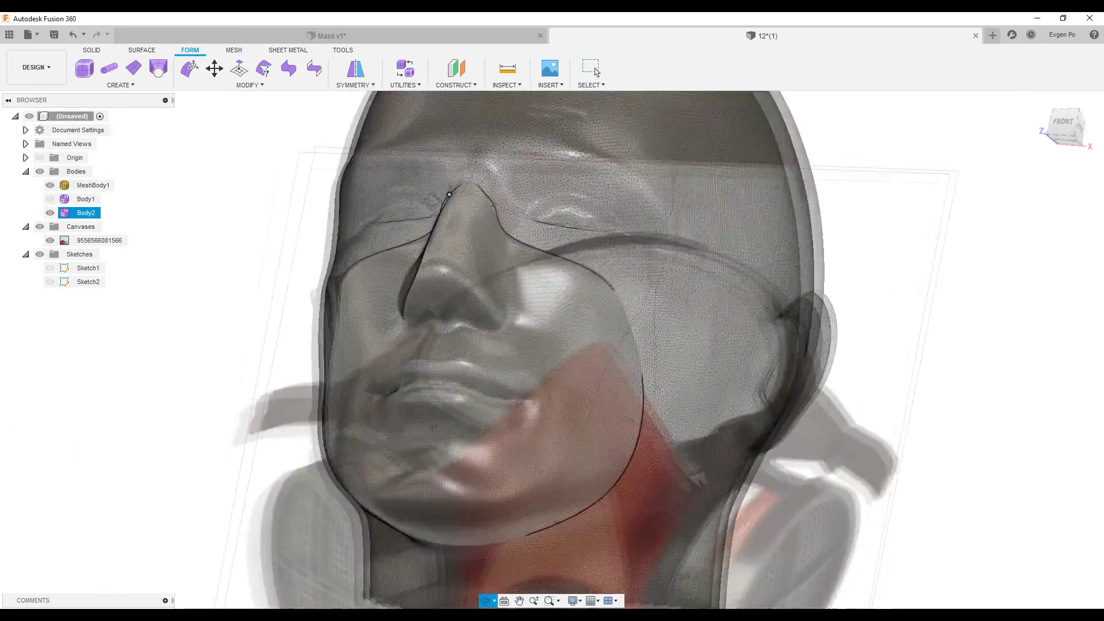
{"action": "scroll", "coordinate": [473, 188], "scroll_direction": "up", "scroll_amount": 4}
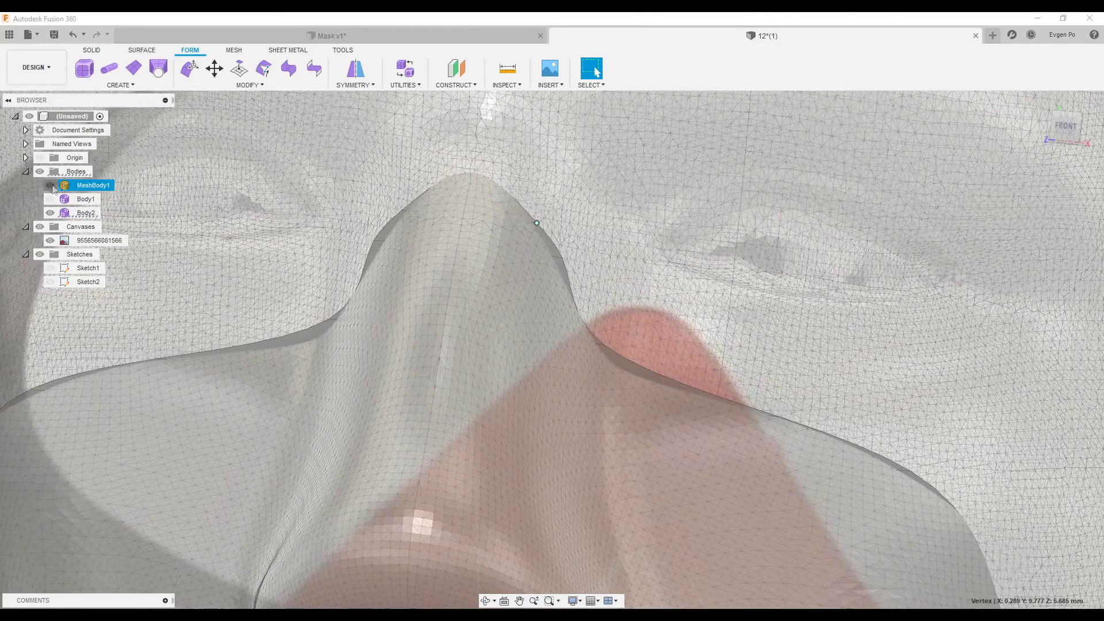
With the head hidden, raise the nose-peak vertex and move the shoulder vertex up and outward.
{"action": "left_click", "coordinate": [50, 185]}
{"action": "left_click", "coordinate": [190, 68]}
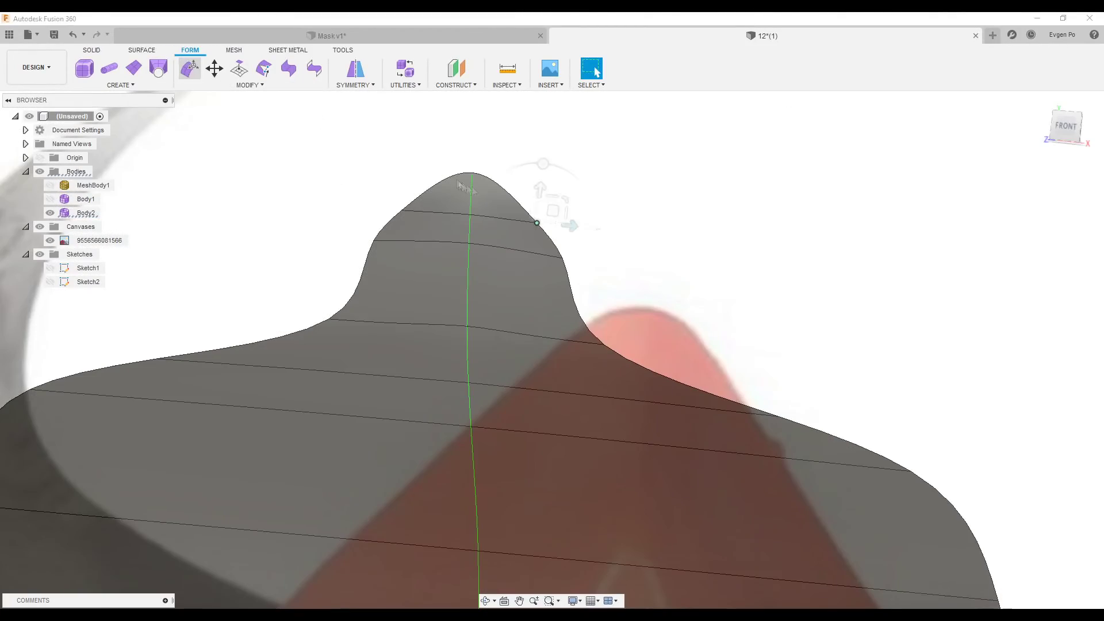
{"action": "left_click", "coordinate": [470, 172]}
{"action": "left_click_drag", "start_coordinate": [491, 149], "coordinate": [492, 137]}
{"action": "left_click", "coordinate": [543, 228]}
{"action": "left_click_drag", "start_coordinate": [548, 178], "coordinate": [556, 167]}
{"action": "left_click", "coordinate": [1037, 365]}
Toggle MeshBody1 to check the fit, then leave it showing and view the mask from below.
{"action": "left_click", "coordinate": [50, 185]}
{"action": "scroll", "coordinate": [573, 248], "scroll_direction": "down", "scroll_amount": 5}
{"action": "scroll", "coordinate": [573, 248], "scroll_direction": "down", "scroll_amount": 5}
{"action": "scroll", "coordinate": [574, 248], "scroll_direction": "down", "scroll_amount": 3}
{"action": "scroll", "coordinate": [602, 490], "scroll_direction": "up", "scroll_amount": 3}
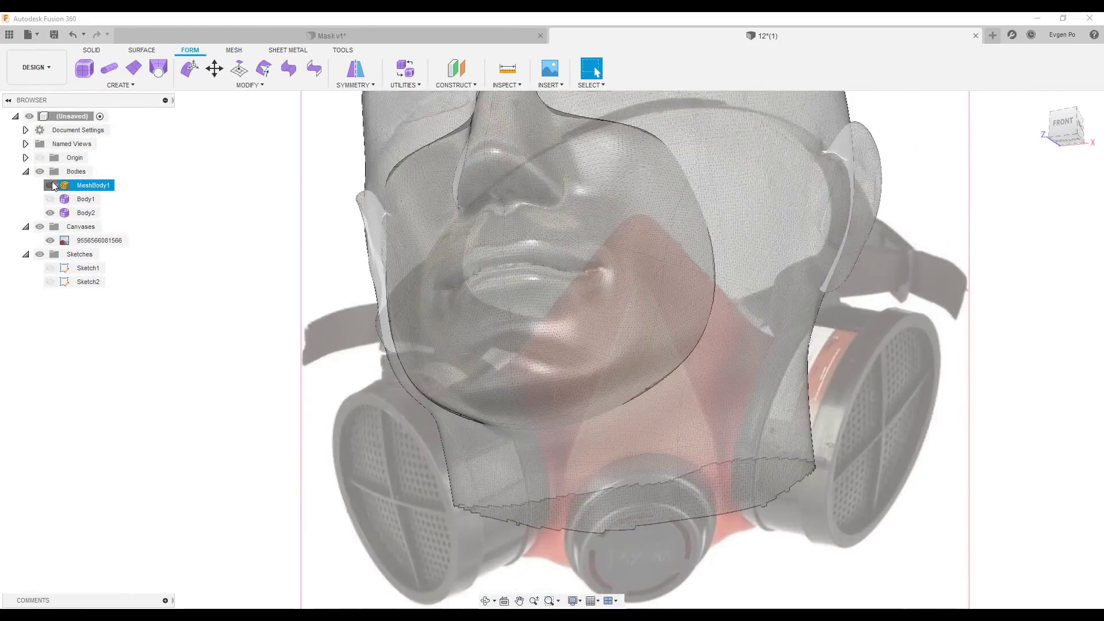
{"action": "left_click", "coordinate": [50, 185]}
{"action": "scroll", "coordinate": [375, 215], "scroll_direction": "up", "scroll_amount": 5}
{"action": "scroll", "coordinate": [375, 215], "scroll_direction": "up", "scroll_amount": 5}
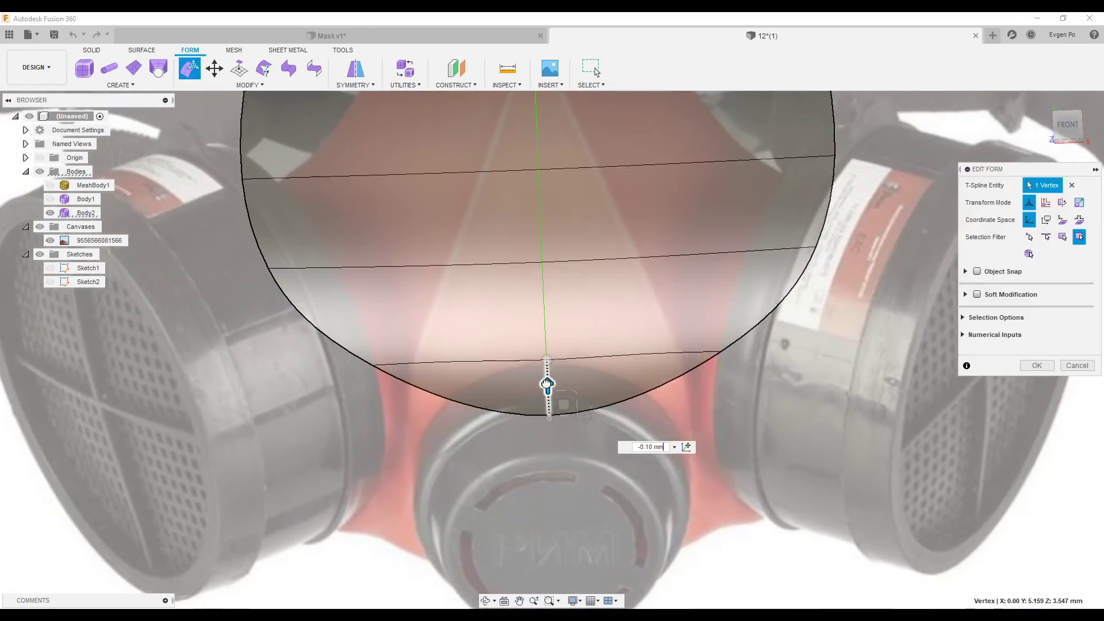
{"action": "key", "text": "Escape"}
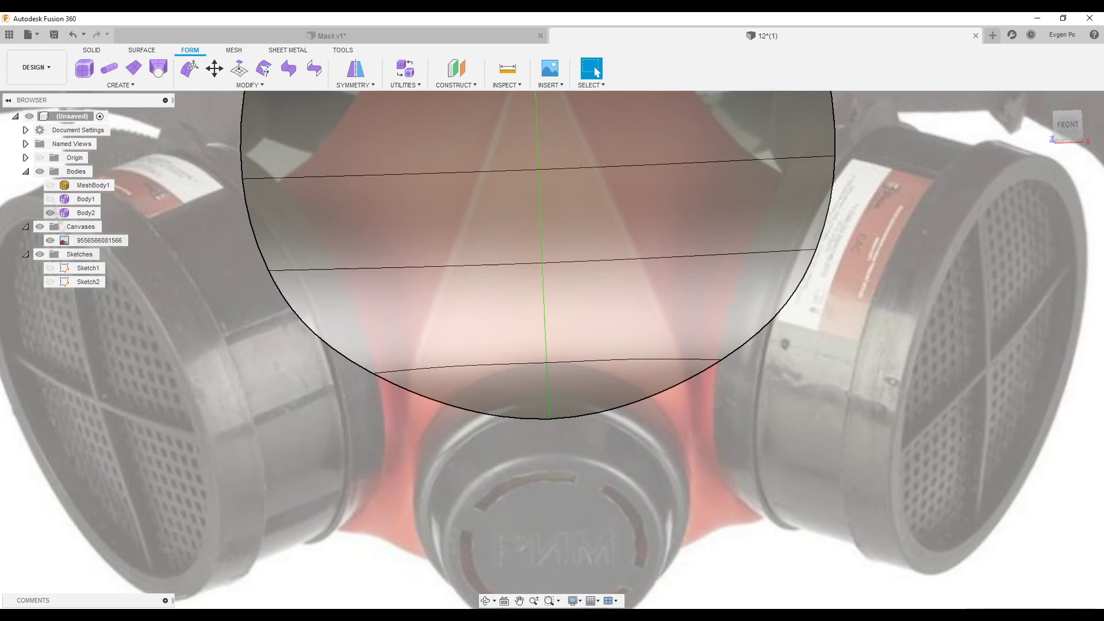
{"action": "left_click", "coordinate": [50, 186]}
{"action": "middle_click_drag", "start_coordinate": [234, 257], "coordinate": [512, 263], "text": "shift"}
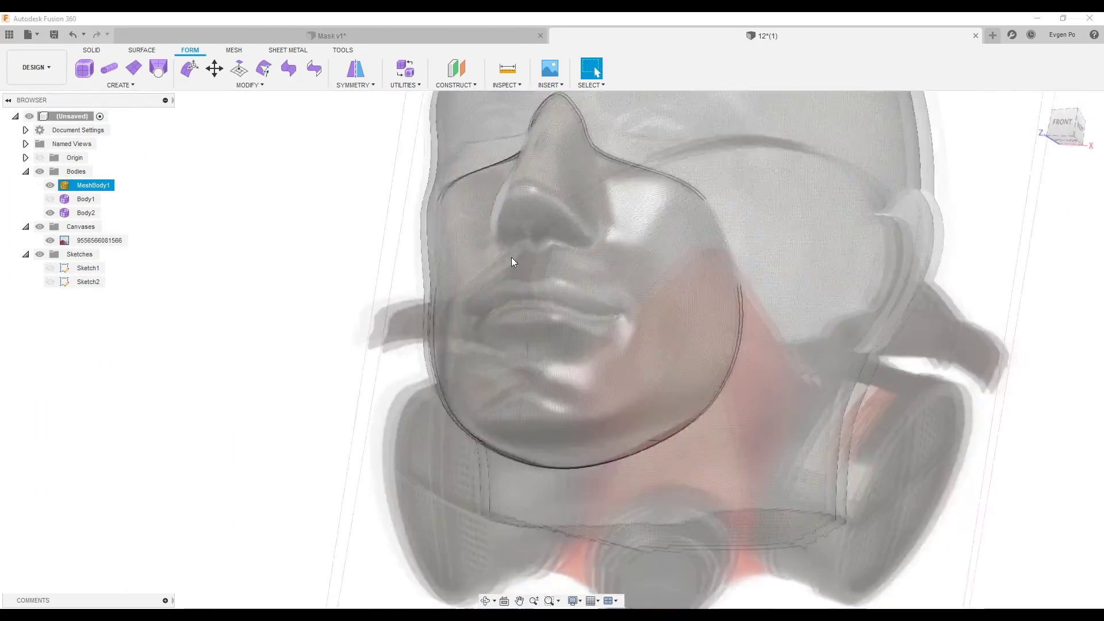
Push a side vertex of the mask outline outward, toggling MeshBody1 to check the fit.
{"action": "key", "text": "v"}
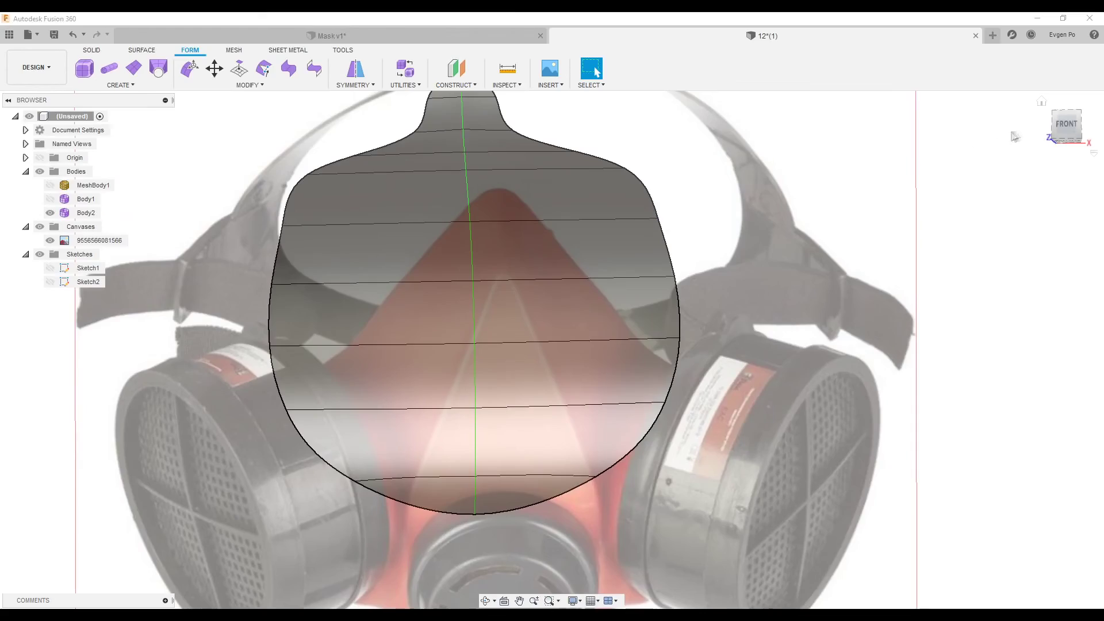
{"action": "left_click", "coordinate": [190, 68]}
{"action": "scroll", "coordinate": [601, 243], "scroll_direction": "up", "scroll_amount": 3}
{"action": "left_click", "coordinate": [644, 197]}
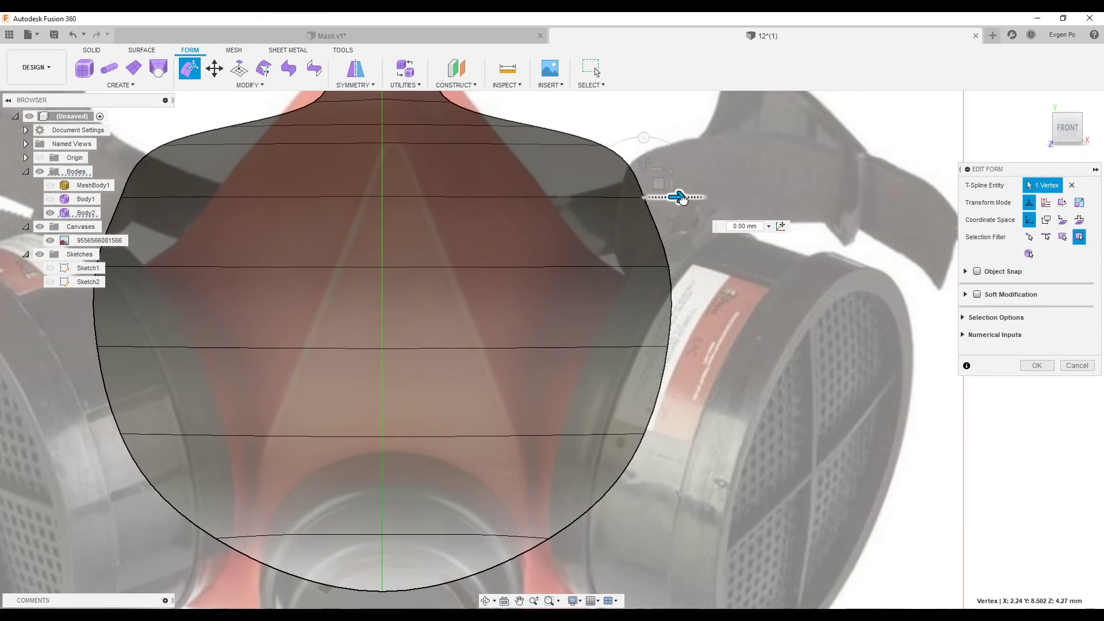
{"action": "left_click_drag", "start_coordinate": [681, 199], "coordinate": [690, 197]}
{"action": "key", "text": "Return"}
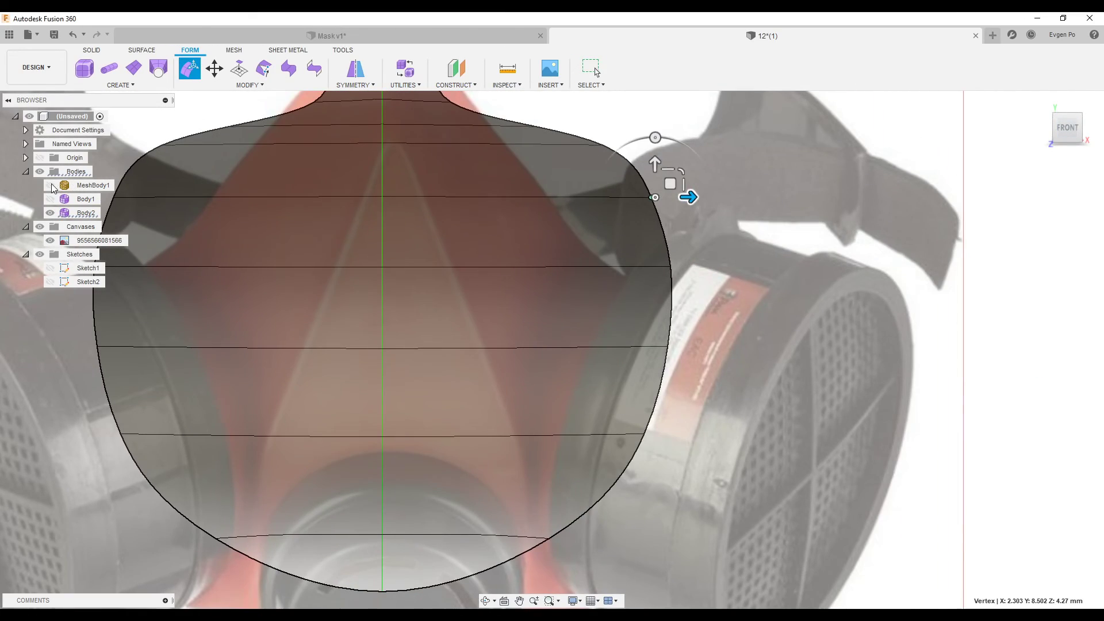
{"action": "left_click", "coordinate": [51, 185]}
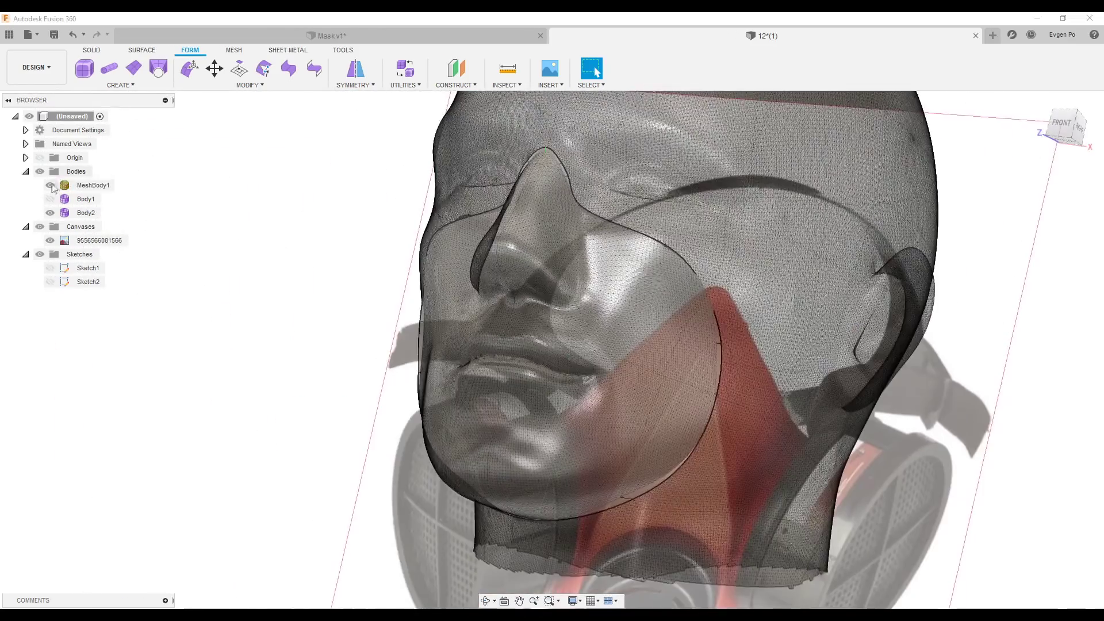
{"action": "left_click", "coordinate": [51, 185]}
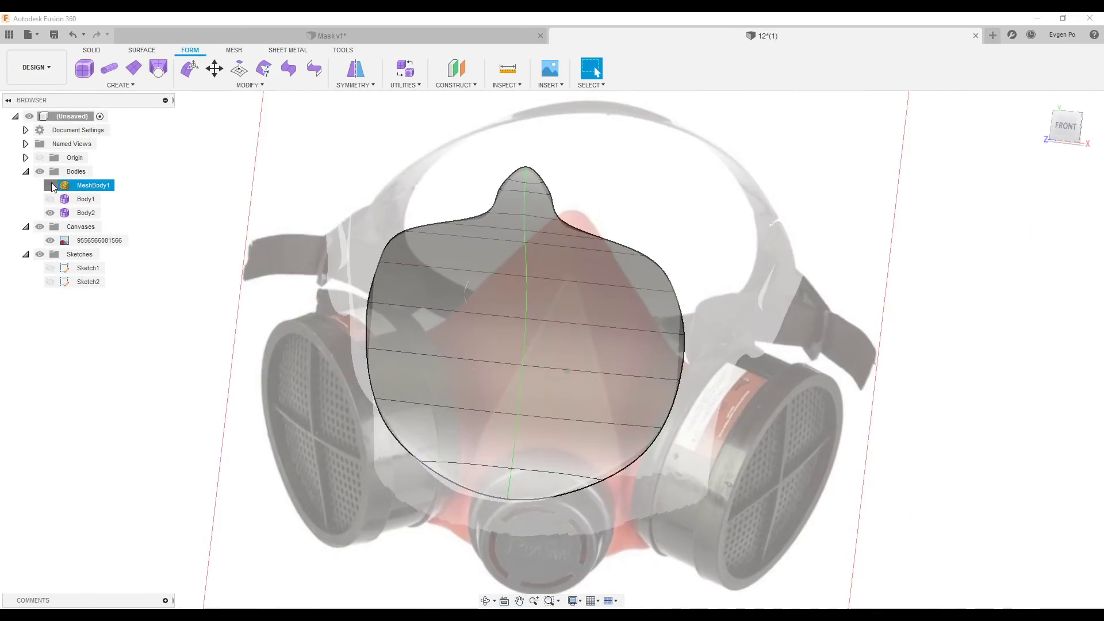
{"action": "left_click", "coordinate": [51, 185]}
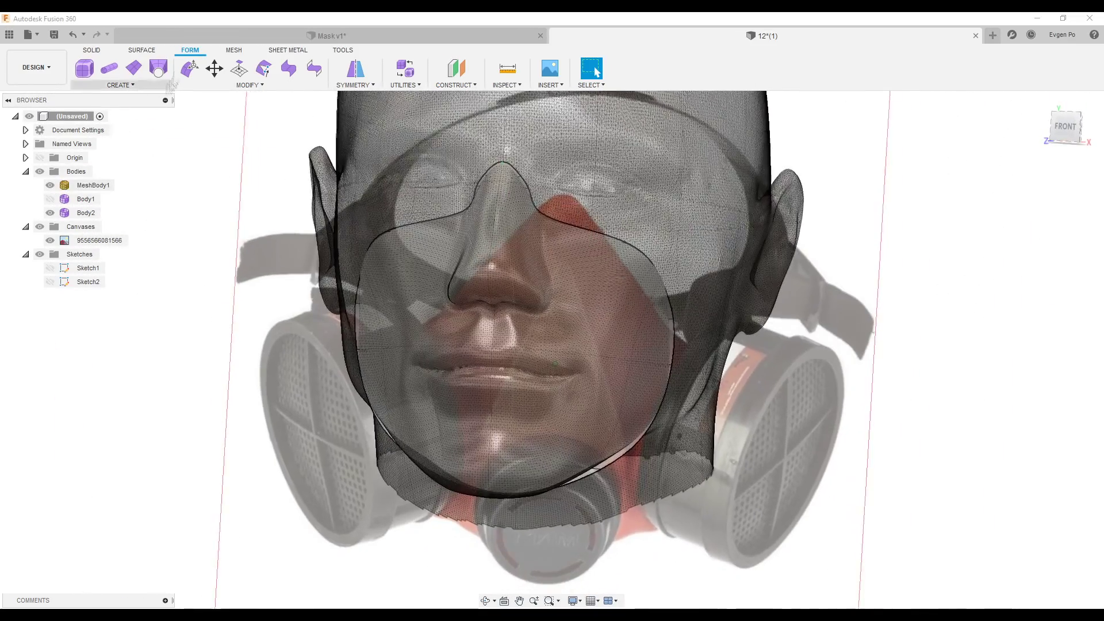
Pull the vertex beside the nose slightly inward by -0.10 mm, checking it side-on.
{"action": "left_click", "coordinate": [190, 69]}
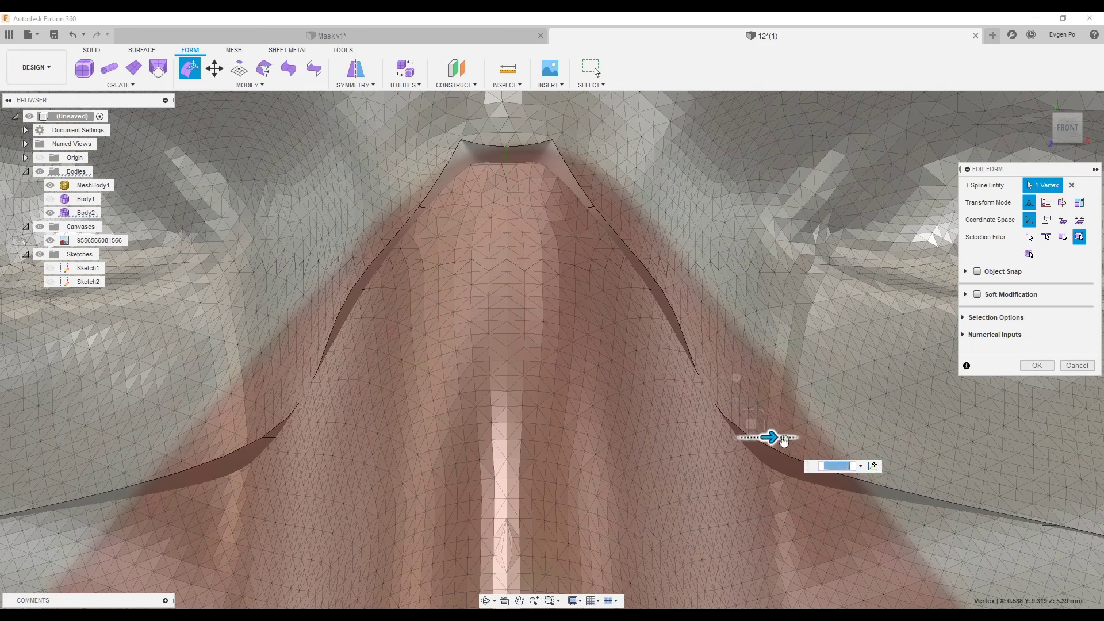
{"action": "left_click_drag", "start_coordinate": [784, 440], "coordinate": [767, 413]}
{"action": "scroll", "coordinate": [605, 224], "scroll_direction": "down", "scroll_amount": 3}
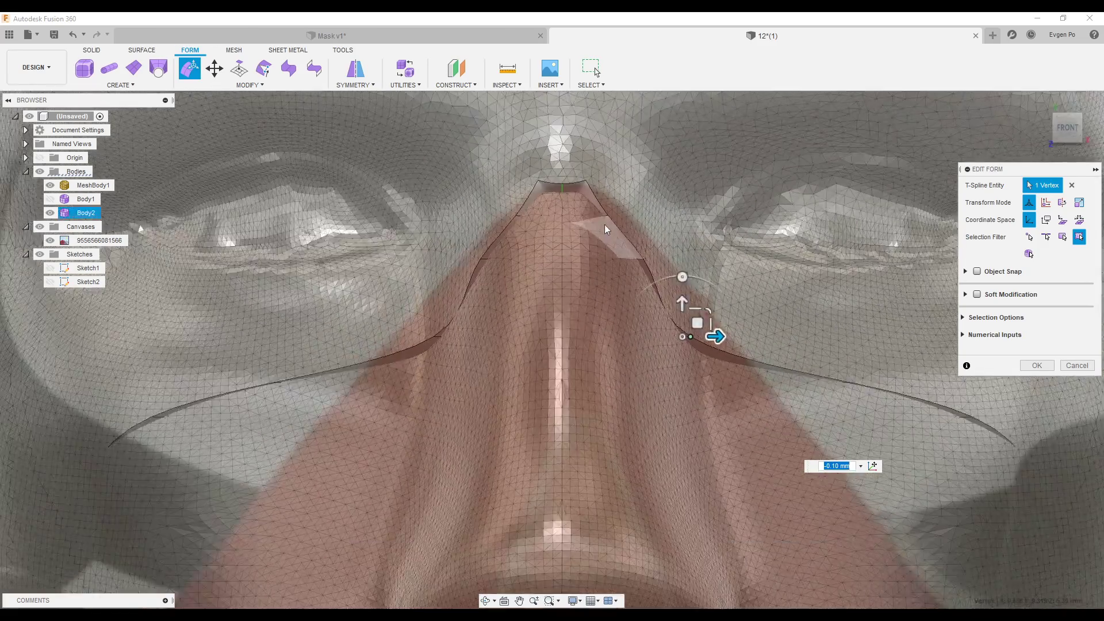
{"action": "scroll", "coordinate": [517, 227], "scroll_direction": "down", "scroll_amount": 3}
{"action": "scroll", "coordinate": [451, 231], "scroll_direction": "down", "scroll_amount": 3}
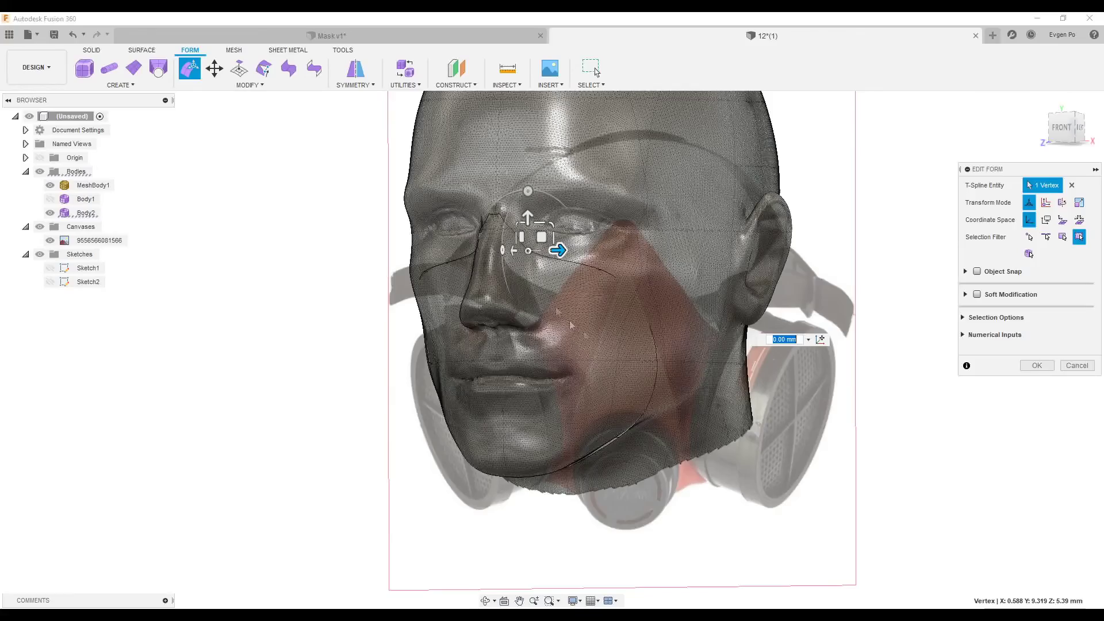
{"action": "mouse_move", "coordinate": [569, 345]}
{"action": "middle_mouse_down", "text": "shift"}
{"action": "mouse_move", "coordinate": [588, 364]}
{"action": "mouse_move", "coordinate": [759, 259]}
{"action": "middle_mouse_up", "text": "shift"}
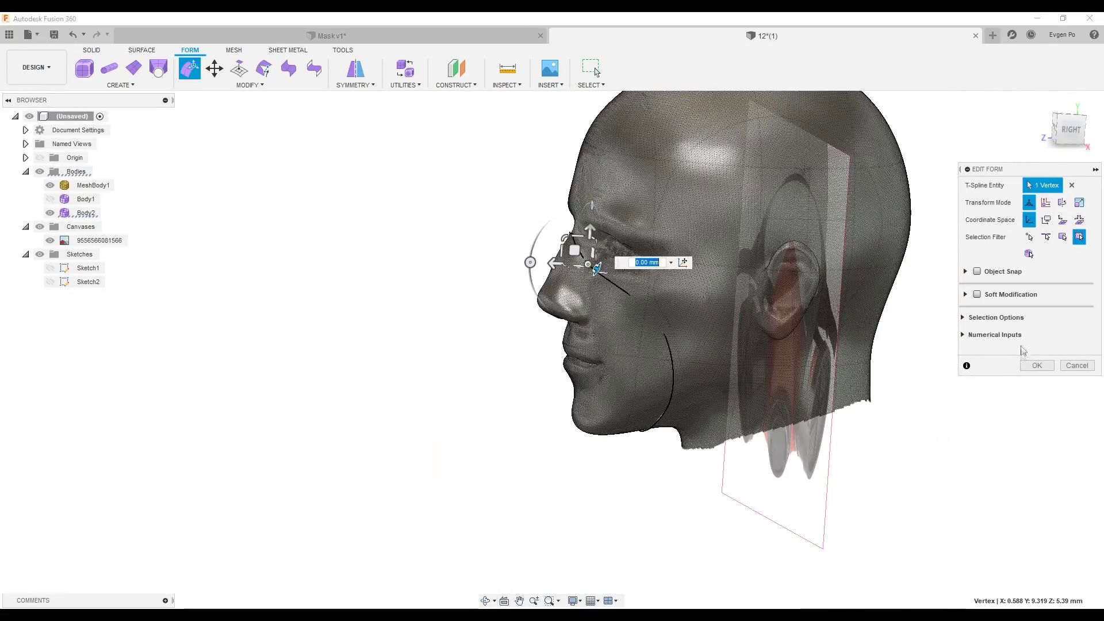
{"action": "key", "text": "Escape"}
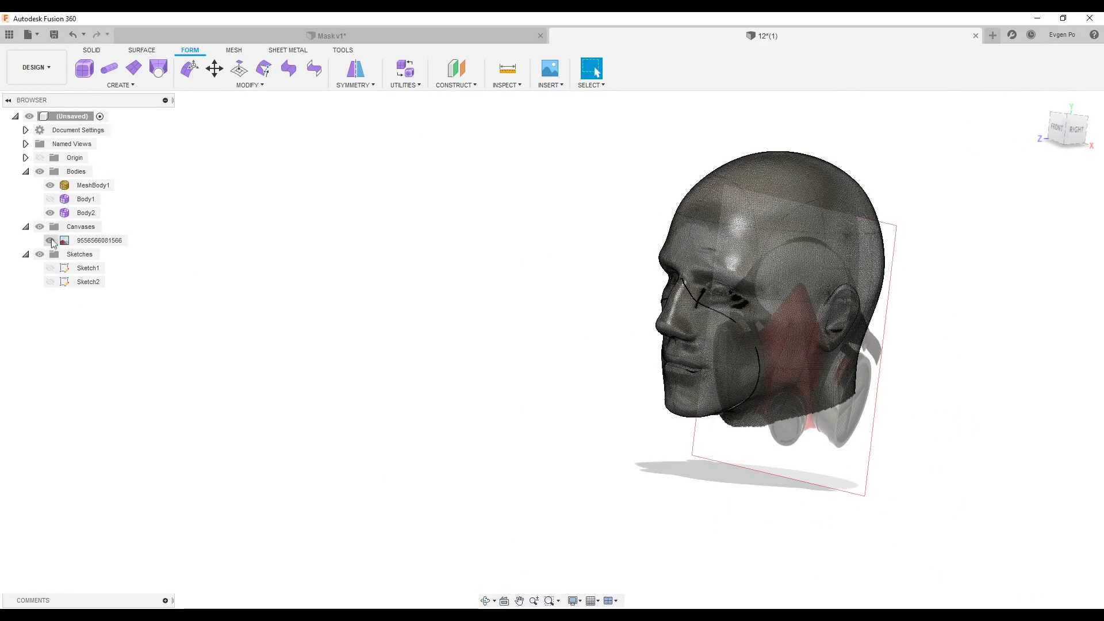
Hide the head mesh and orbit back to face the mask's nose section.
{"action": "left_click", "coordinate": [50, 185]}
{"action": "mouse_move", "coordinate": [328, 260]}
{"action": "middle_mouse_down", "text": "shift"}
{"action": "mouse_move", "coordinate": [683, 289]}
{"action": "mouse_move", "coordinate": [646, 203]}
{"action": "mouse_move", "coordinate": [623, 207]}
{"action": "mouse_move", "coordinate": [653, 207]}
{"action": "mouse_move", "coordinate": [666, 284]}
{"action": "middle_mouse_up", "text": "shift"}
{"action": "scroll", "coordinate": [683, 289], "scroll_direction": "up", "scroll_amount": 5}
{"action": "left_click", "coordinate": [669, 295]}
Select the middle edge loop across the nose and shift it vertically in front view.
{"action": "double_click", "coordinate": [670, 295]}
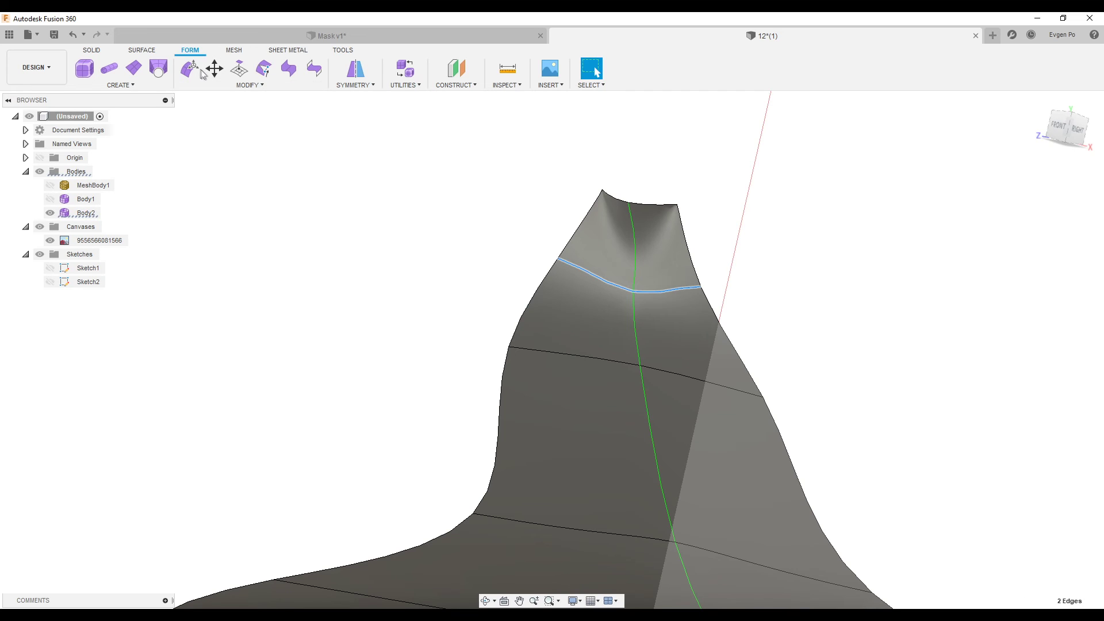
{"action": "left_click", "coordinate": [195, 69]}
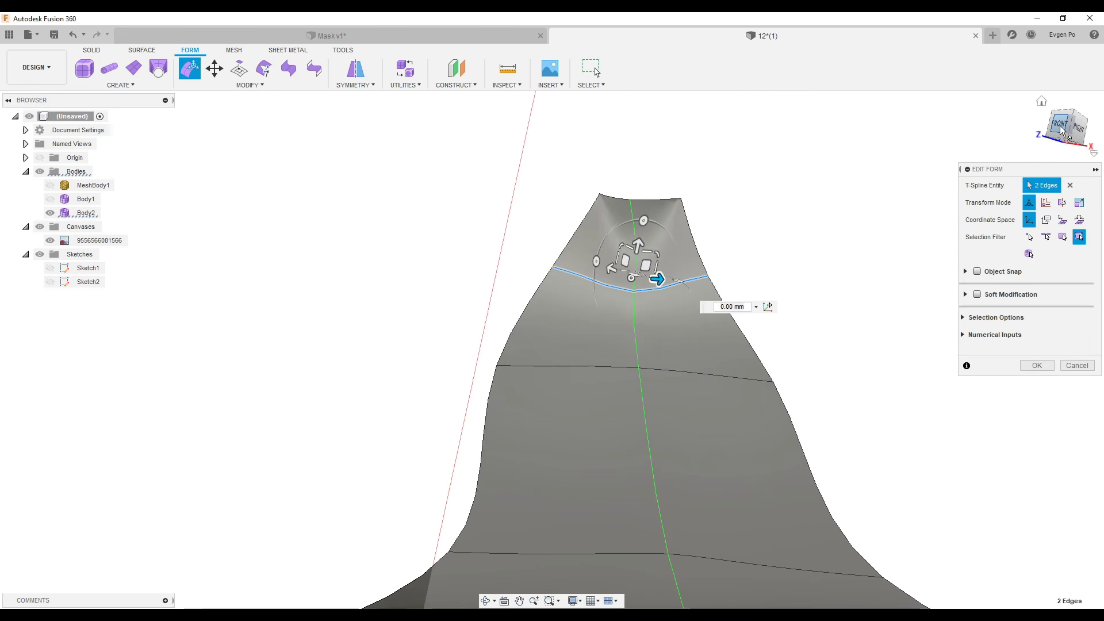
{"action": "left_click", "coordinate": [1062, 131]}
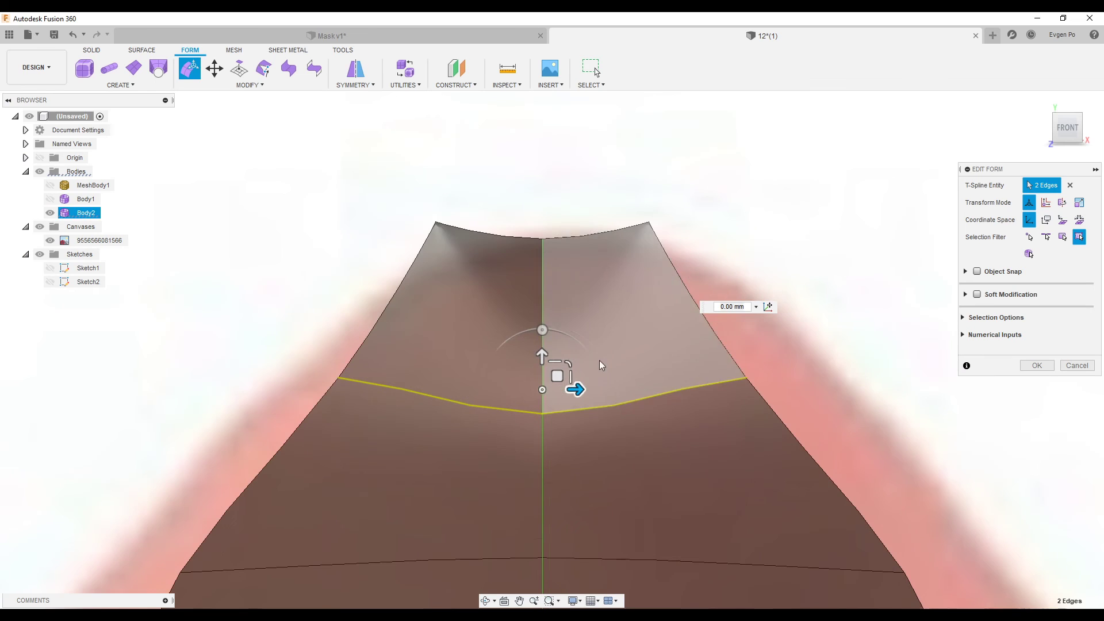
{"action": "left_click_drag", "start_coordinate": [542, 357], "coordinate": [556, 452]}
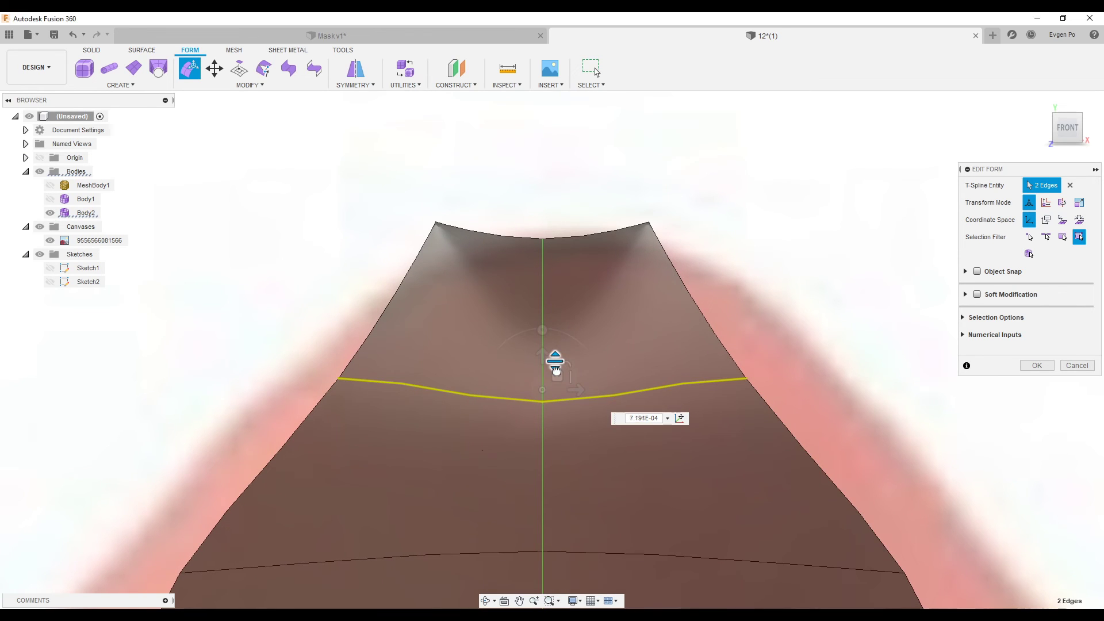
{"action": "left_click_drag", "start_coordinate": [556, 370], "coordinate": [555, 368]}
Lower and level the top edge loop of the nose section, then commit the edit.
{"action": "double_click", "coordinate": [575, 235]}
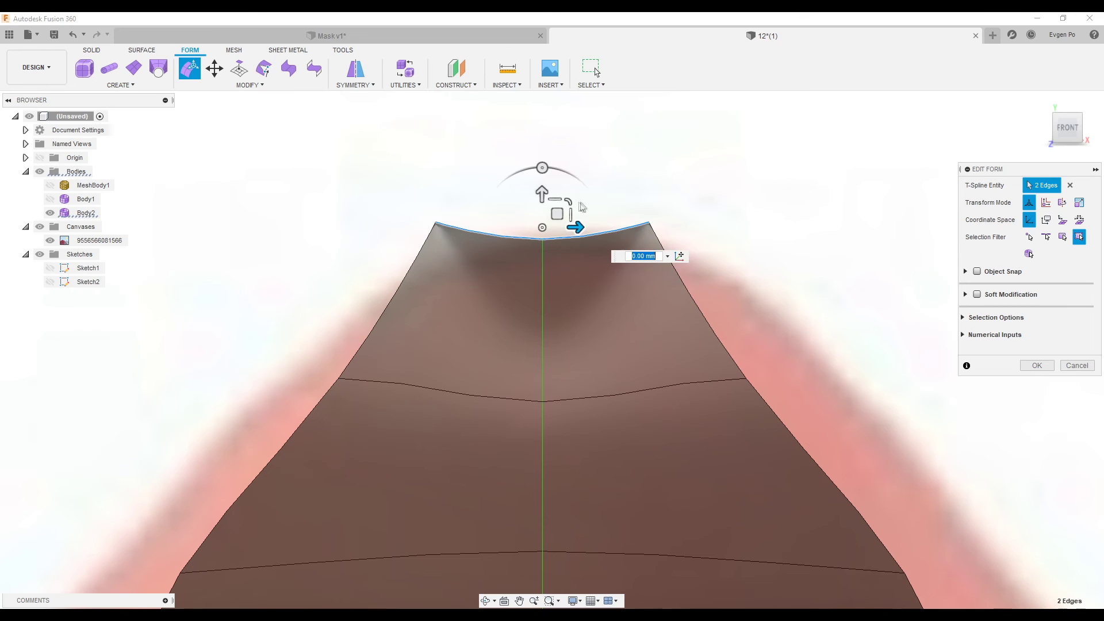
{"action": "left_click_drag", "start_coordinate": [556, 207], "coordinate": [560, 258]}
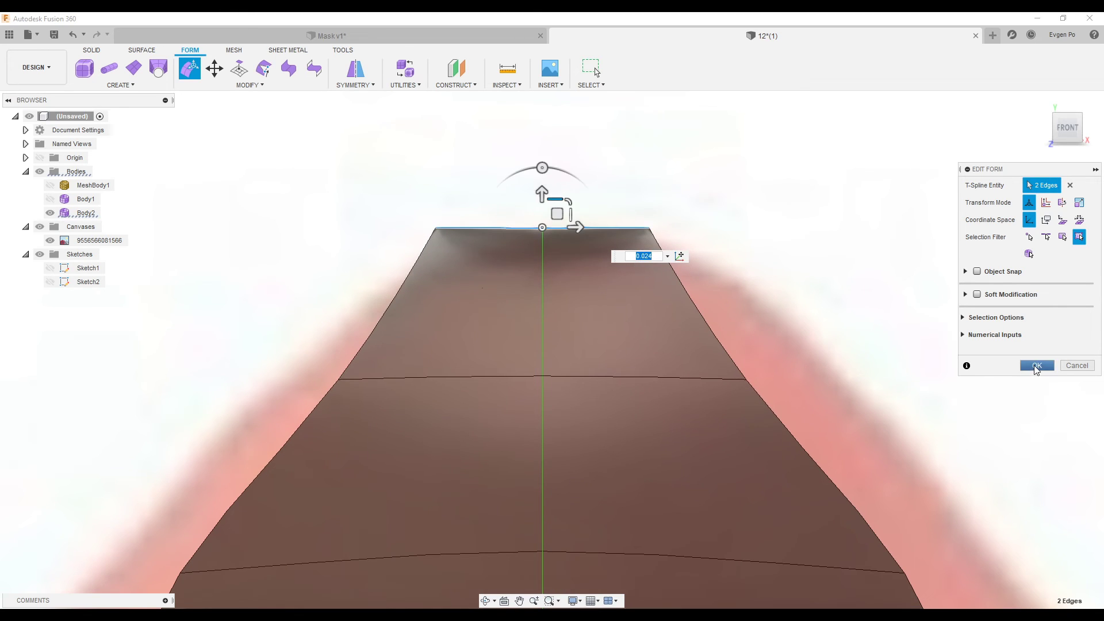
{"action": "left_click", "coordinate": [1037, 365]}
{"action": "scroll", "coordinate": [724, 316], "scroll_direction": "down", "scroll_amount": 5}
{"action": "scroll", "coordinate": [708, 276], "scroll_direction": "down", "scroll_amount": 5}
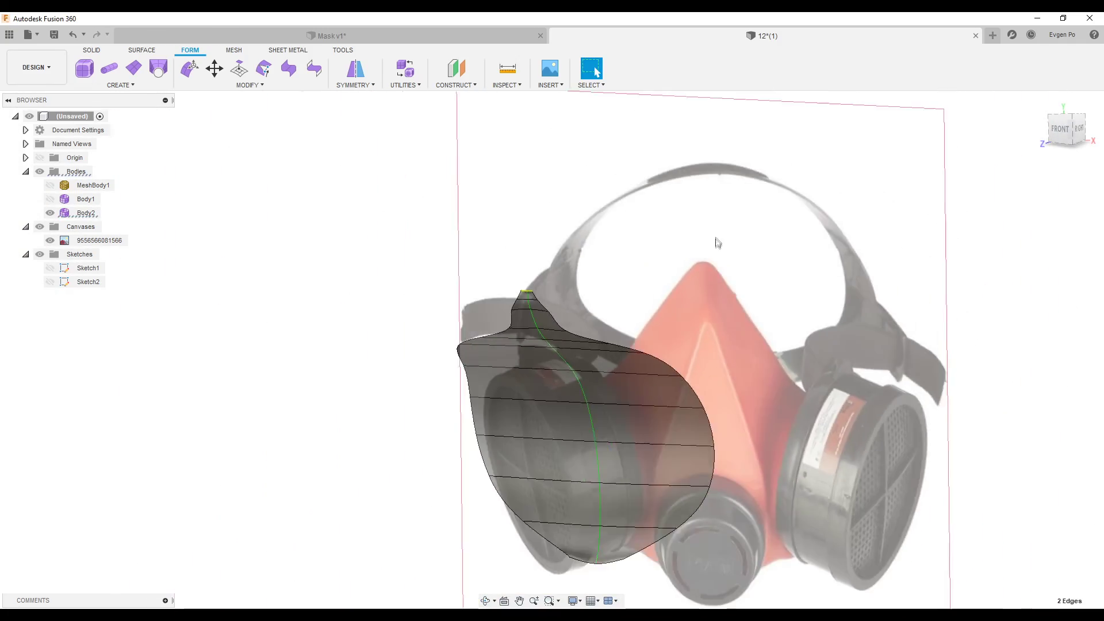
{"action": "middle_click_drag", "start_coordinate": [718, 242], "coordinate": [572, 251], "text": "shift"}
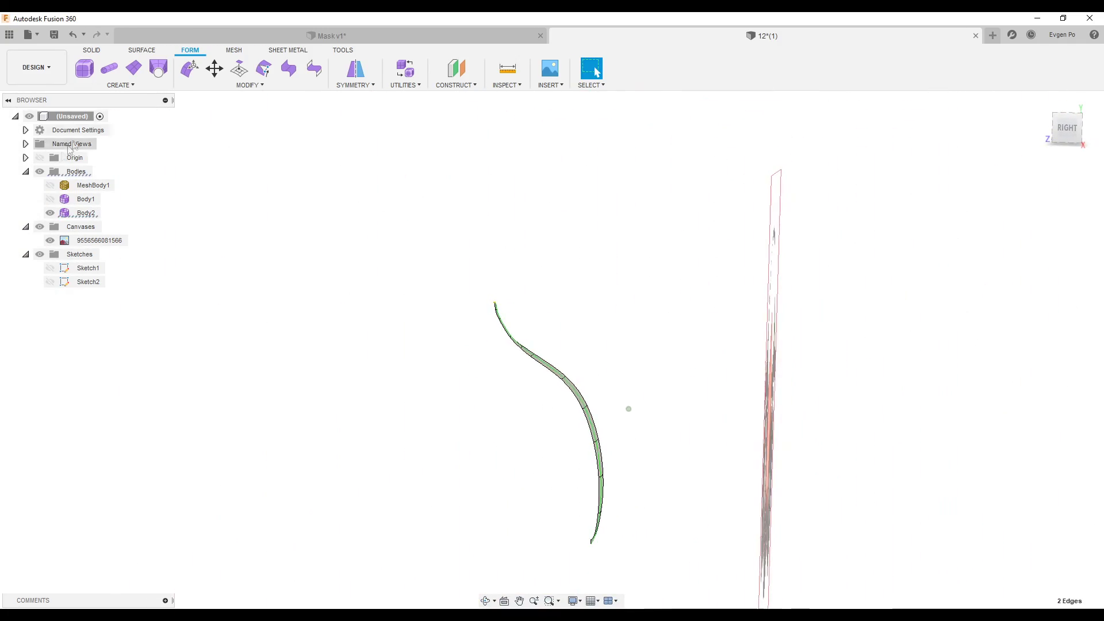
Show the head mesh and orbit around it to check Body2's fit from front and side.
{"action": "left_click", "coordinate": [50, 185]}
{"action": "middle_click_drag", "start_coordinate": [489, 333], "coordinate": [630, 332], "text": "shift"}
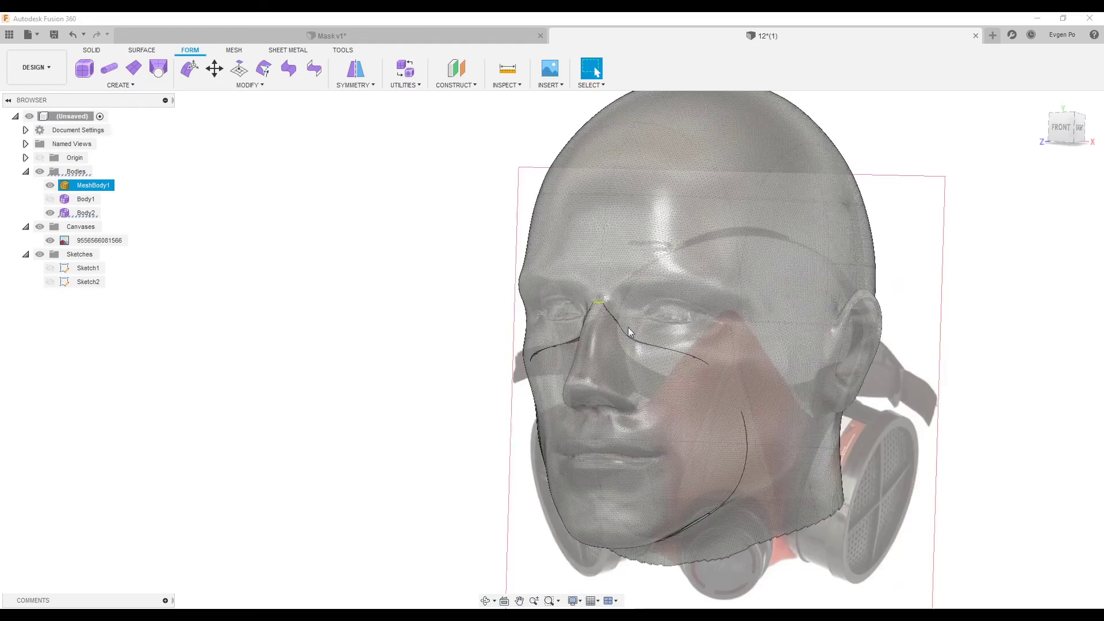
{"action": "key", "text": "v"}
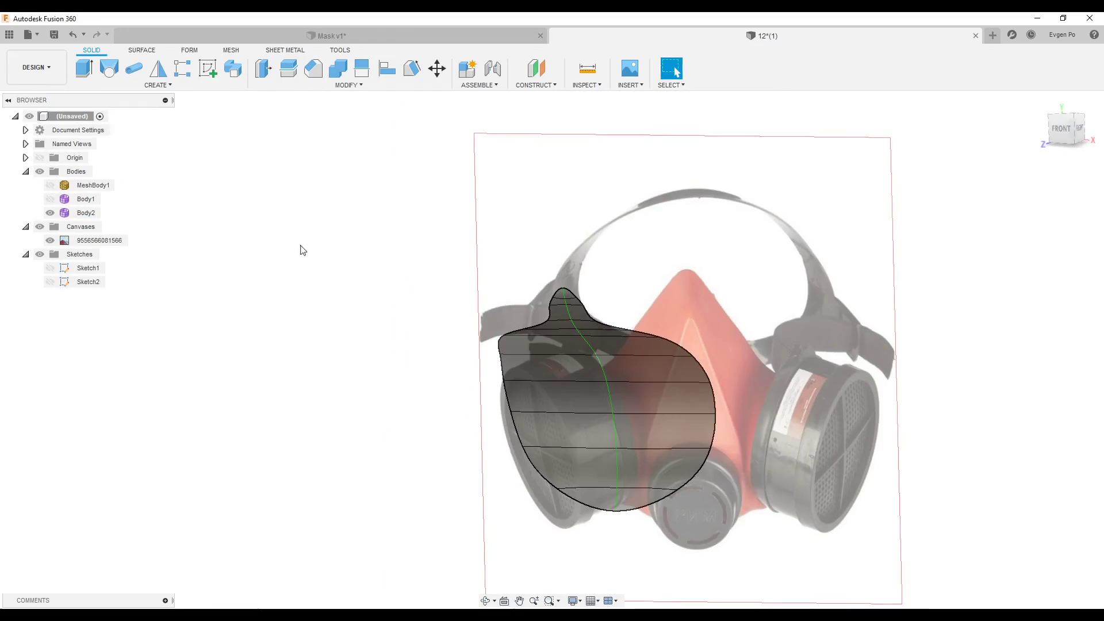
{"action": "left_click", "coordinate": [85, 213]}
{"action": "mouse_move", "coordinate": [517, 322]}
{"action": "middle_mouse_down", "text": "shift"}
{"action": "mouse_move", "coordinate": [565, 316]}
{"action": "mouse_move", "coordinate": [242, 270]}
{"action": "middle_mouse_up", "text": "shift"}
{"action": "scroll", "coordinate": [565, 316], "scroll_direction": "up", "scroll_amount": 5}
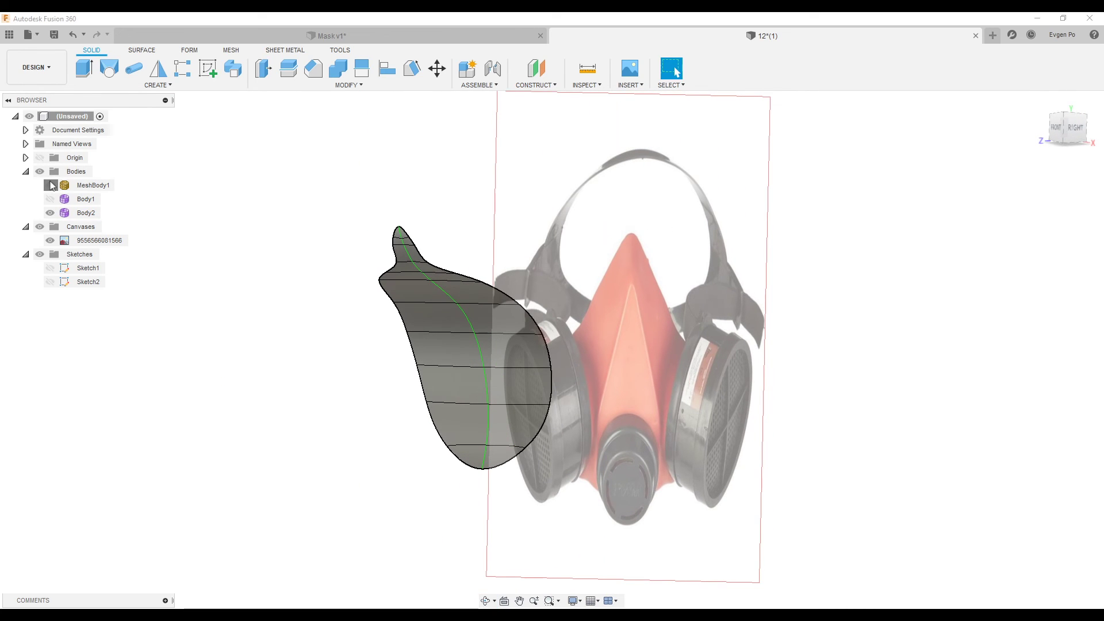
{"action": "left_click", "coordinate": [50, 186]}
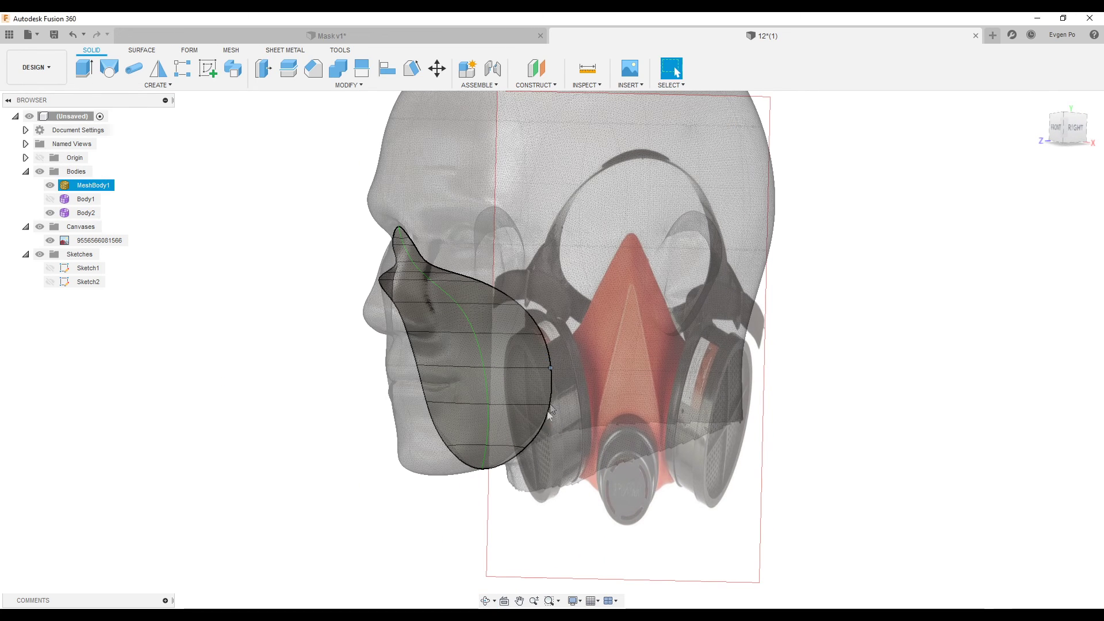
{"action": "middle_click_drag", "start_coordinate": [322, 276], "coordinate": [425, 303], "text": "shift"}
{"action": "scroll", "coordinate": [425, 303], "scroll_direction": "up", "scroll_amount": 3}
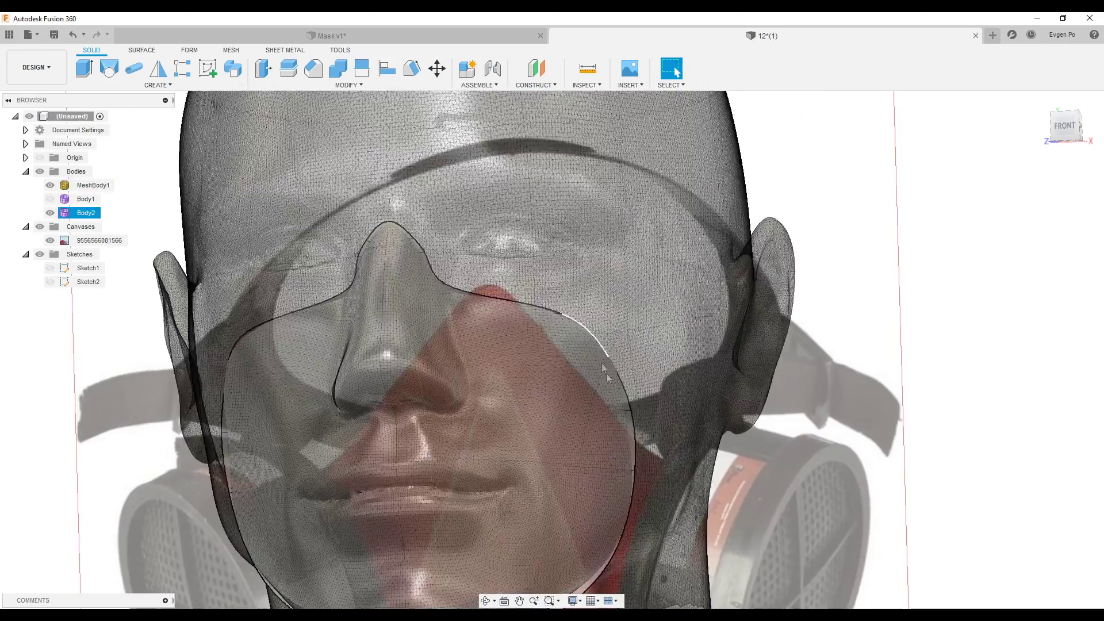
{"action": "scroll", "coordinate": [502, 297], "scroll_direction": "down", "scroll_amount": 3}
{"action": "mouse_move", "coordinate": [502, 297]}
{"action": "middle_mouse_down", "text": "shift"}
{"action": "mouse_move", "coordinate": [419, 296]}
{"action": "mouse_move", "coordinate": [433, 296]}
{"action": "mouse_move", "coordinate": [352, 253]}
{"action": "mouse_move", "coordinate": [371, 243]}
{"action": "mouse_move", "coordinate": [492, 362]}
{"action": "middle_mouse_up", "text": "shift"}
{"action": "scroll", "coordinate": [418, 290], "scroll_direction": "down", "scroll_amount": 2}
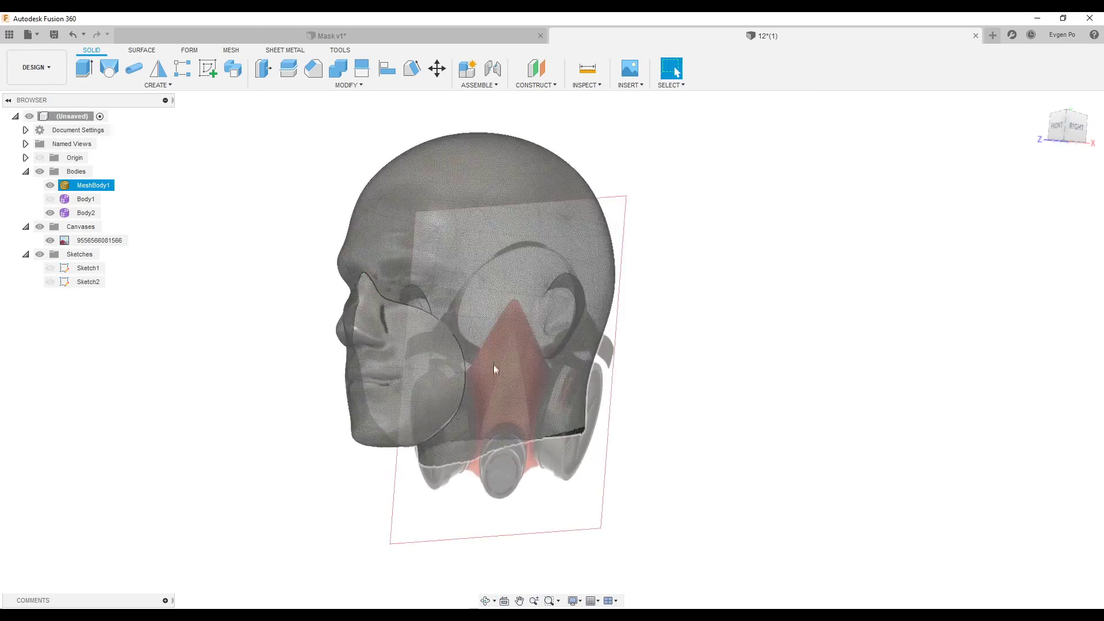
{"action": "scroll", "coordinate": [511, 372], "scroll_direction": "up", "scroll_amount": 3}
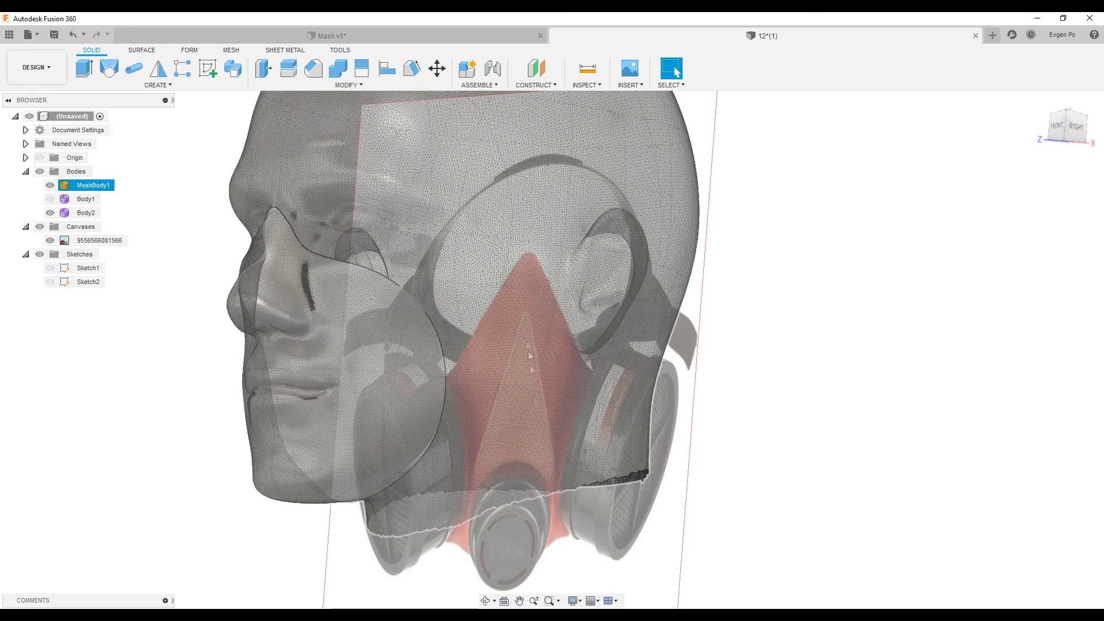
{"action": "scroll", "coordinate": [444, 364], "scroll_direction": "down", "scroll_amount": 3}
{"action": "middle_click_drag", "start_coordinate": [445, 363], "coordinate": [414, 345], "text": "shift"}
Toggle Sketch1's visibility and make Sketch2's face-profile spline visible, viewed side-on.
{"action": "key", "text": "Escape"}
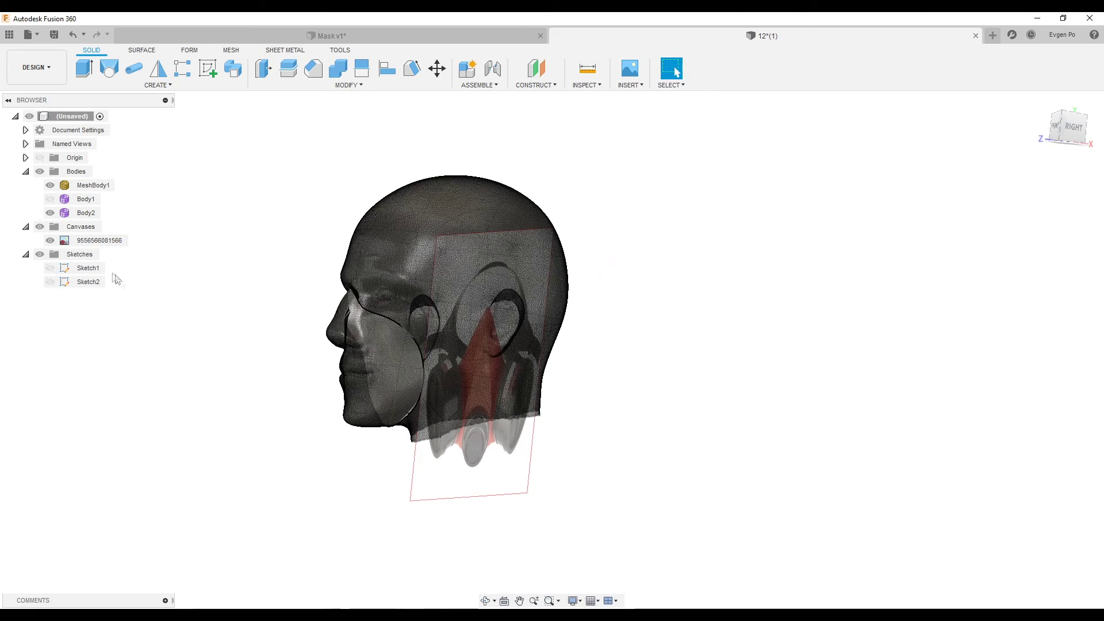
{"action": "left_click", "coordinate": [50, 268]}
{"action": "left_click", "coordinate": [50, 281]}
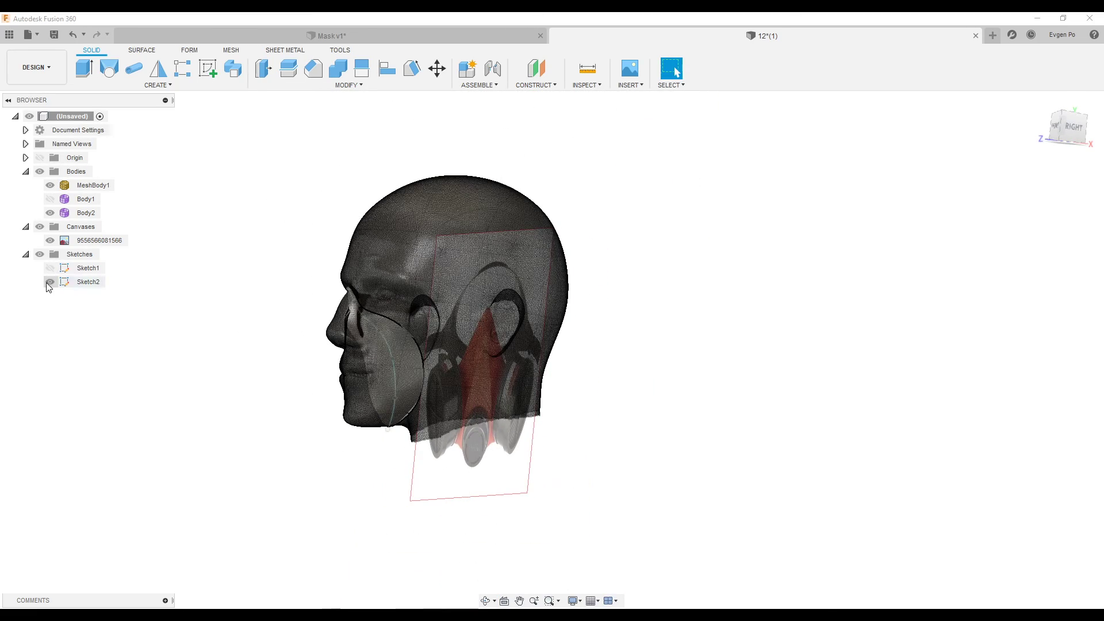
{"action": "middle_click_drag", "start_coordinate": [224, 254], "coordinate": [88, 282], "text": "shift"}
Open Sketch2 for editing and zoom in to add a slanted line in front of the face.
{"action": "right_click", "coordinate": [88, 282]}
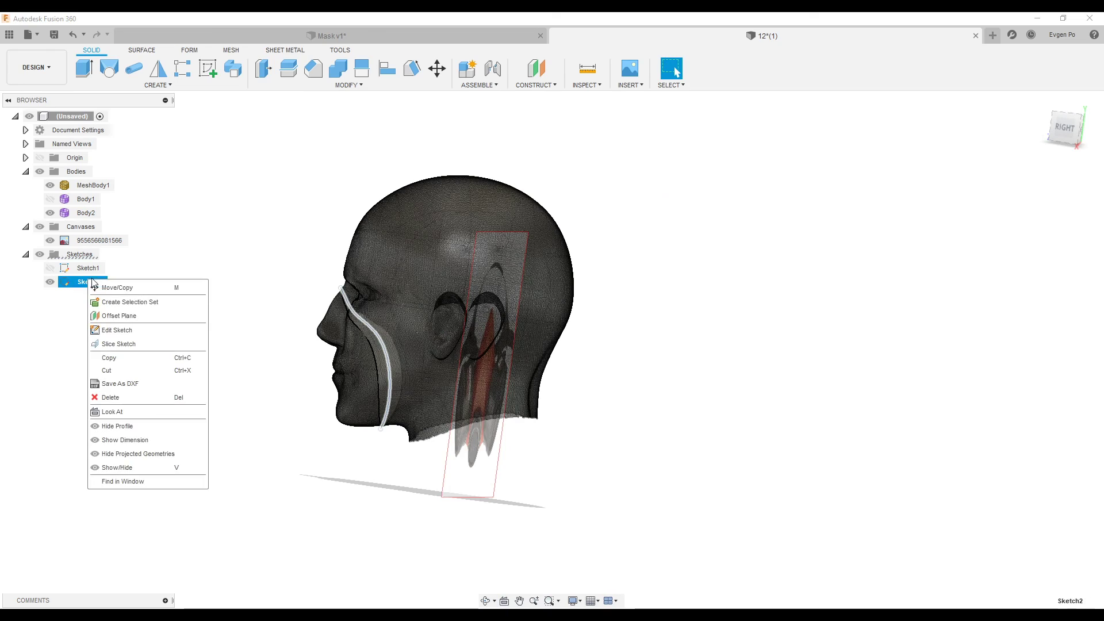
{"action": "left_click", "coordinate": [126, 326]}
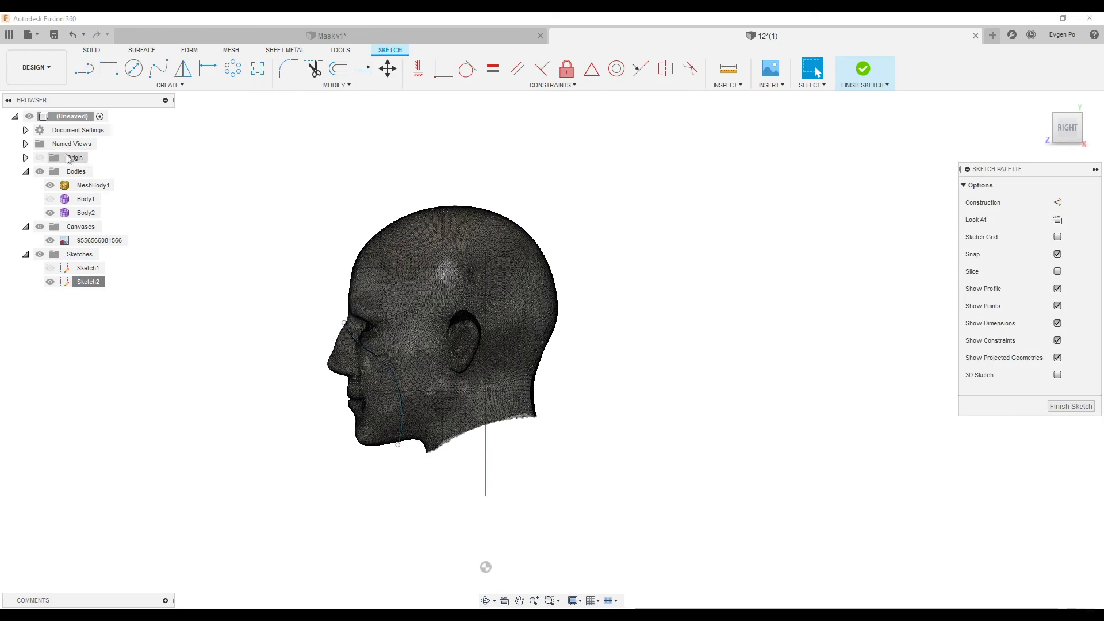
{"action": "scroll", "coordinate": [352, 332], "scroll_direction": "up", "scroll_amount": 5}
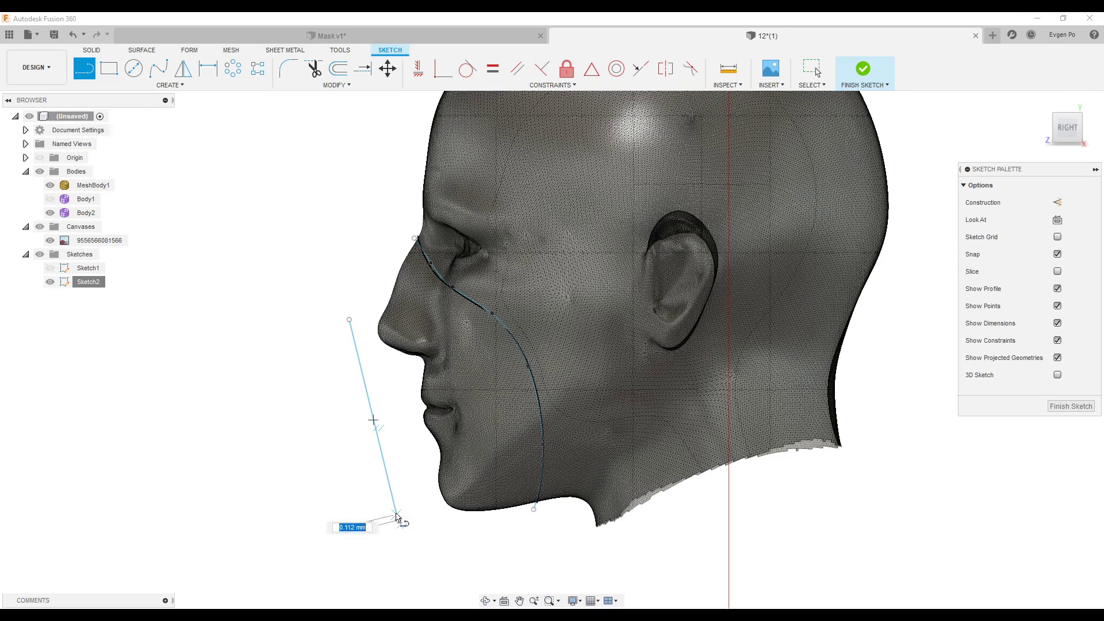
{"action": "left_click", "coordinate": [142, 52]}
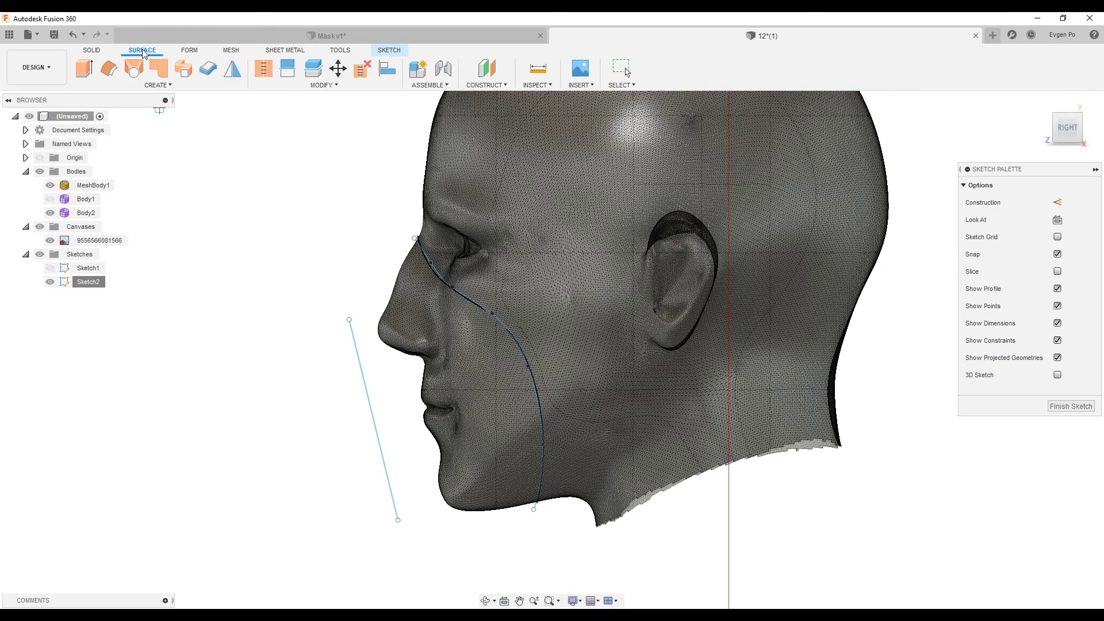
Surface-extrude Sketch2's slanted line symmetrically by 1.60 mm, creating Body3.
{"action": "left_click", "coordinate": [91, 68]}
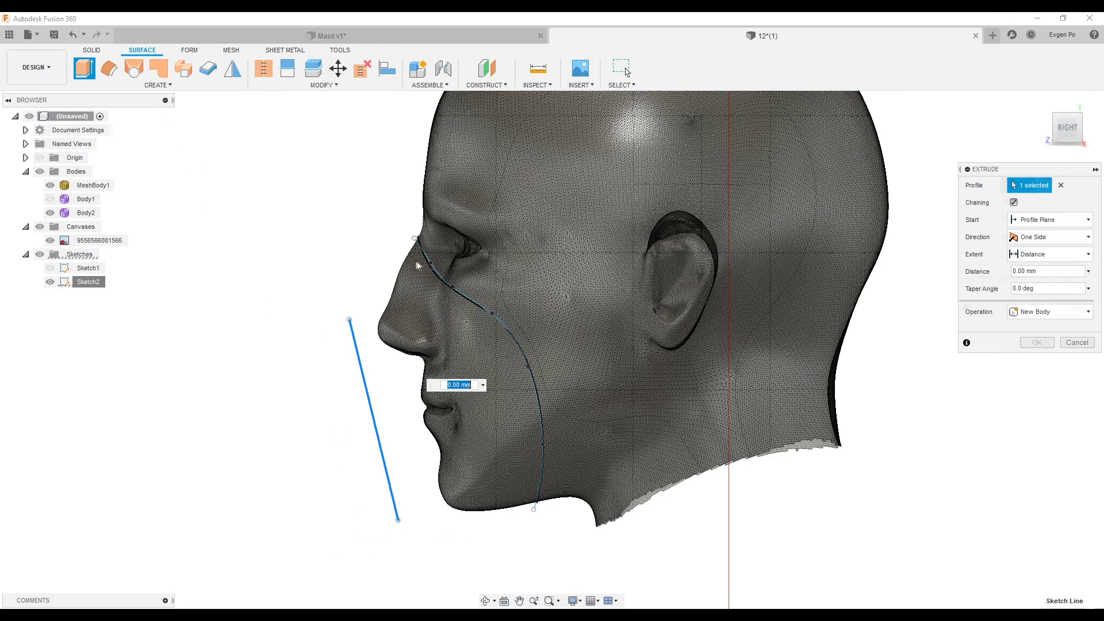
{"action": "left_click", "coordinate": [417, 265]}
{"action": "left_click_drag", "start_coordinate": [421, 337], "coordinate": [518, 332]}
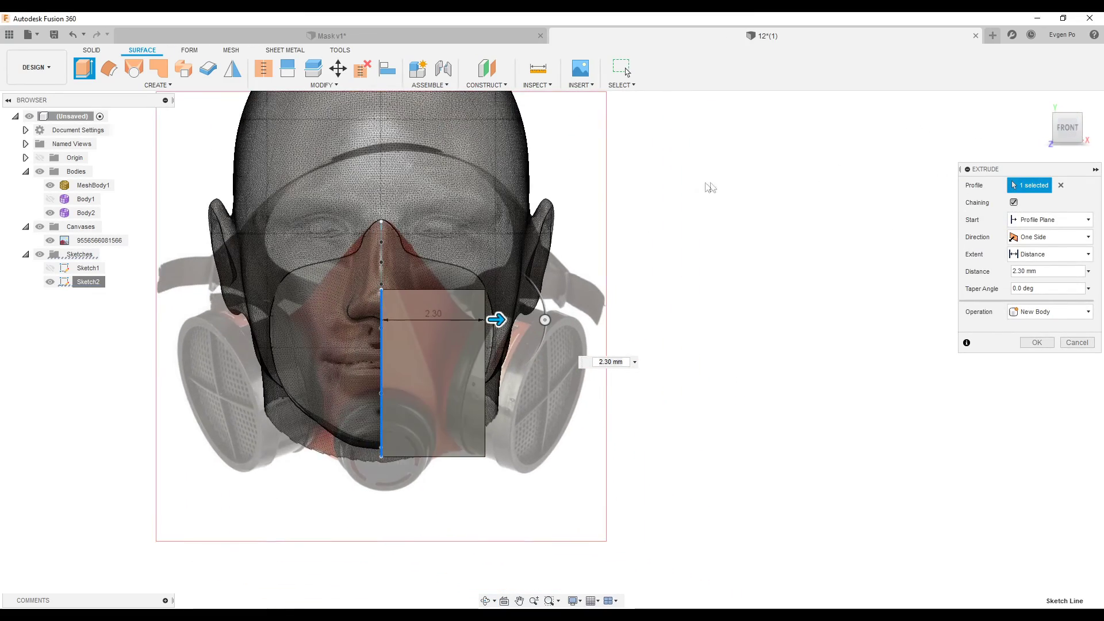
{"action": "scroll", "coordinate": [574, 259], "scroll_direction": "up", "scroll_amount": 2}
{"action": "left_click_drag", "start_coordinate": [477, 329], "coordinate": [508, 329]}
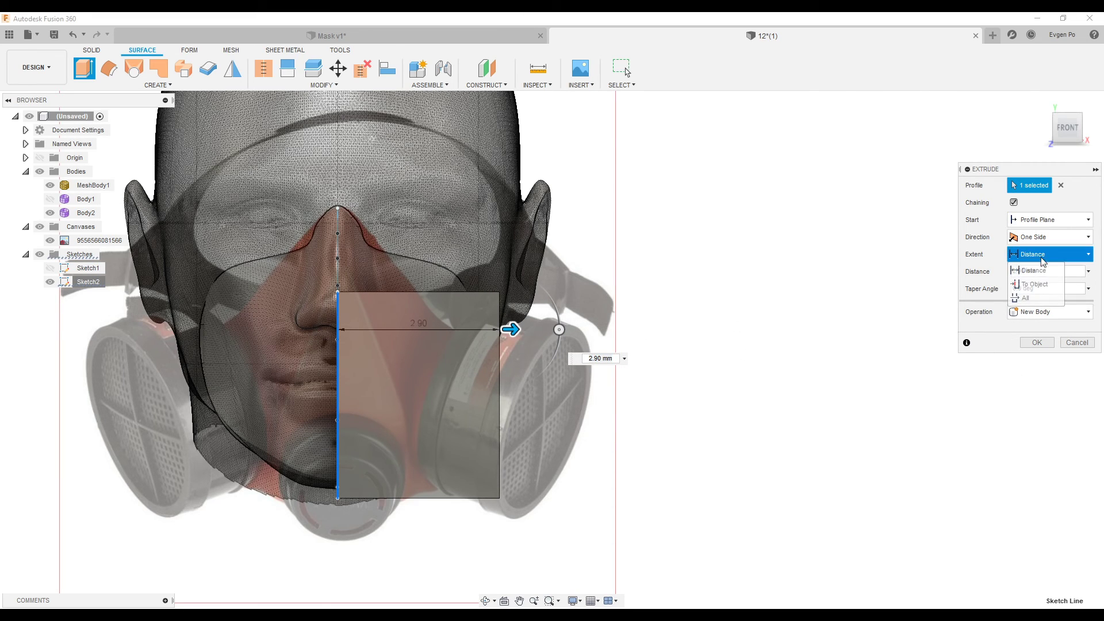
{"action": "left_click", "coordinate": [1040, 239]}
{"action": "left_click", "coordinate": [1042, 281]}
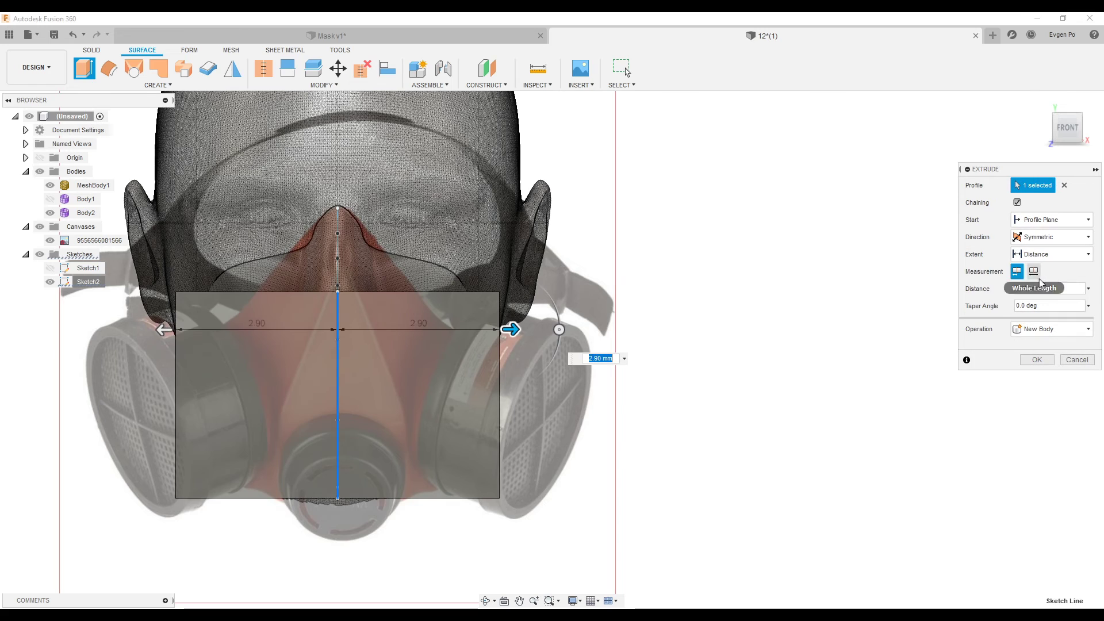
{"action": "left_click_drag", "start_coordinate": [510, 330], "coordinate": [441, 330]}
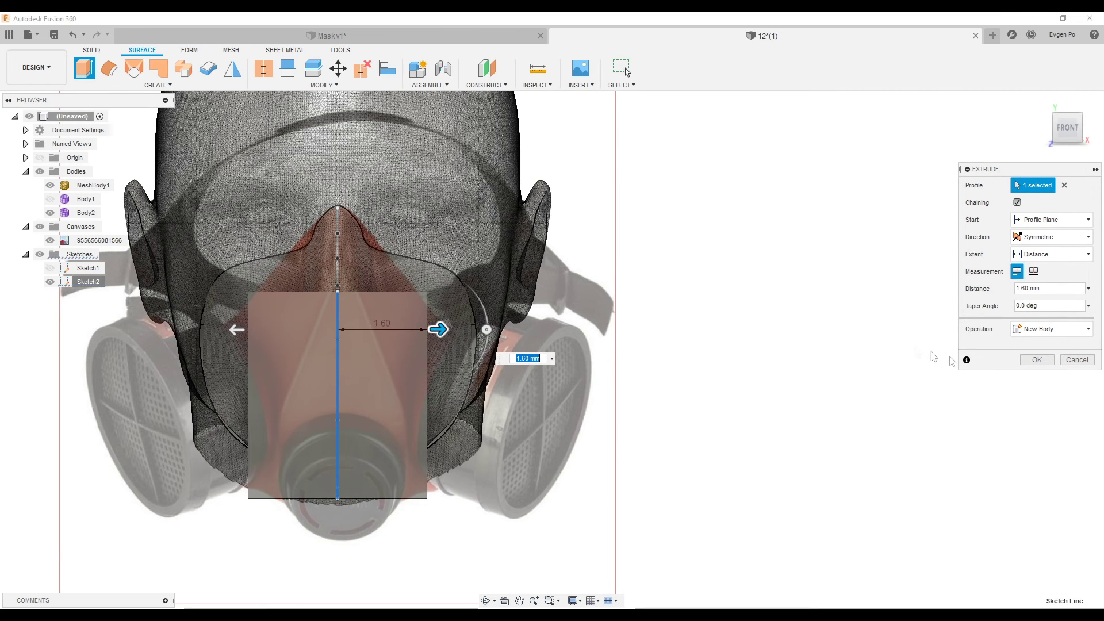
{"action": "left_click", "coordinate": [1036, 360]}
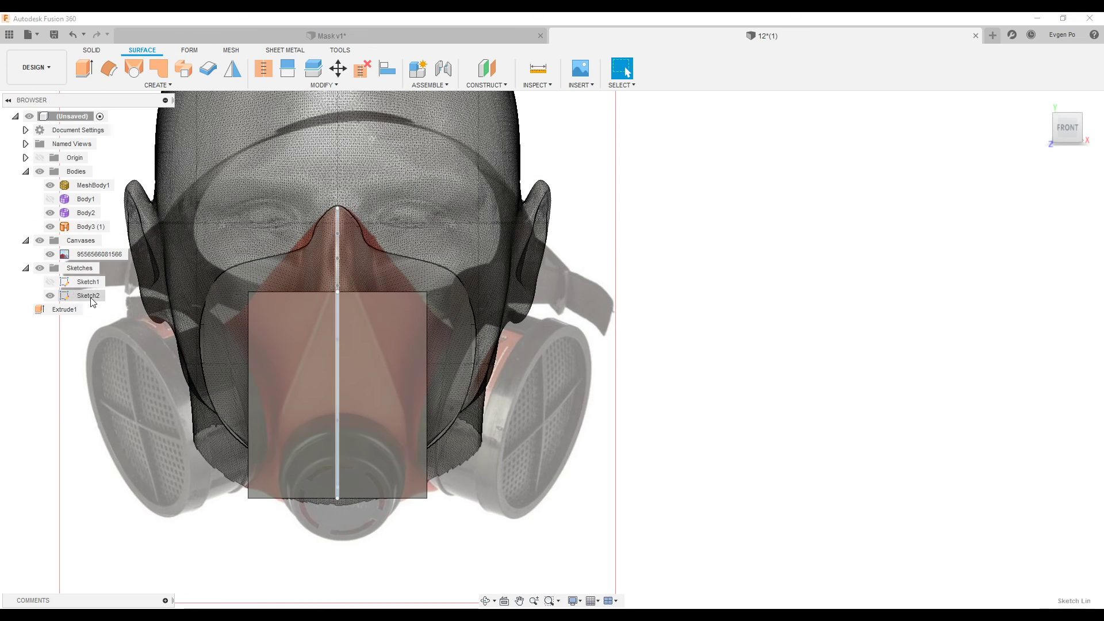
{"action": "right_click", "coordinate": [92, 299]}
Reopen Sketch2 for editing and orbit to a right-side three-quarter view.
{"action": "left_click", "coordinate": [120, 351]}
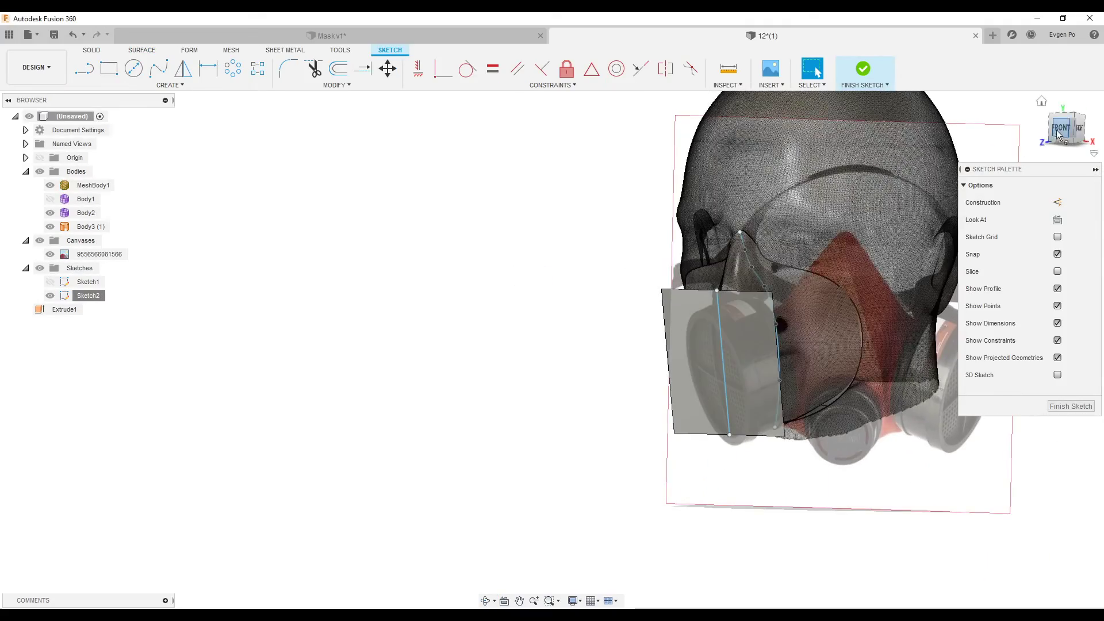
{"action": "scroll", "coordinate": [541, 271], "scroll_direction": "up", "scroll_amount": 5}
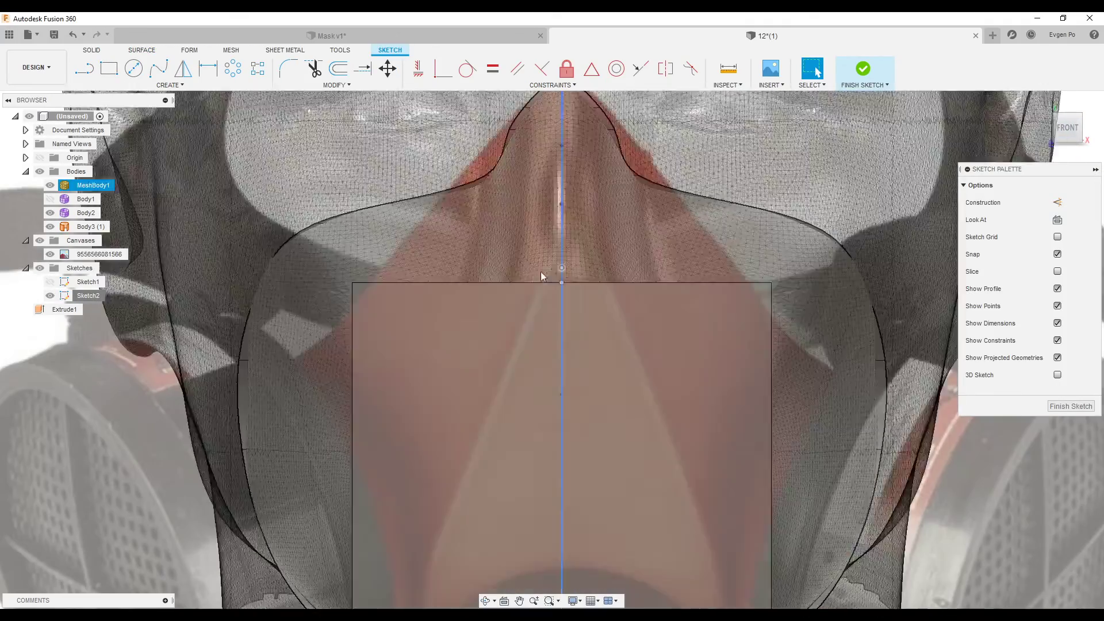
{"action": "left_click", "coordinate": [561, 283]}
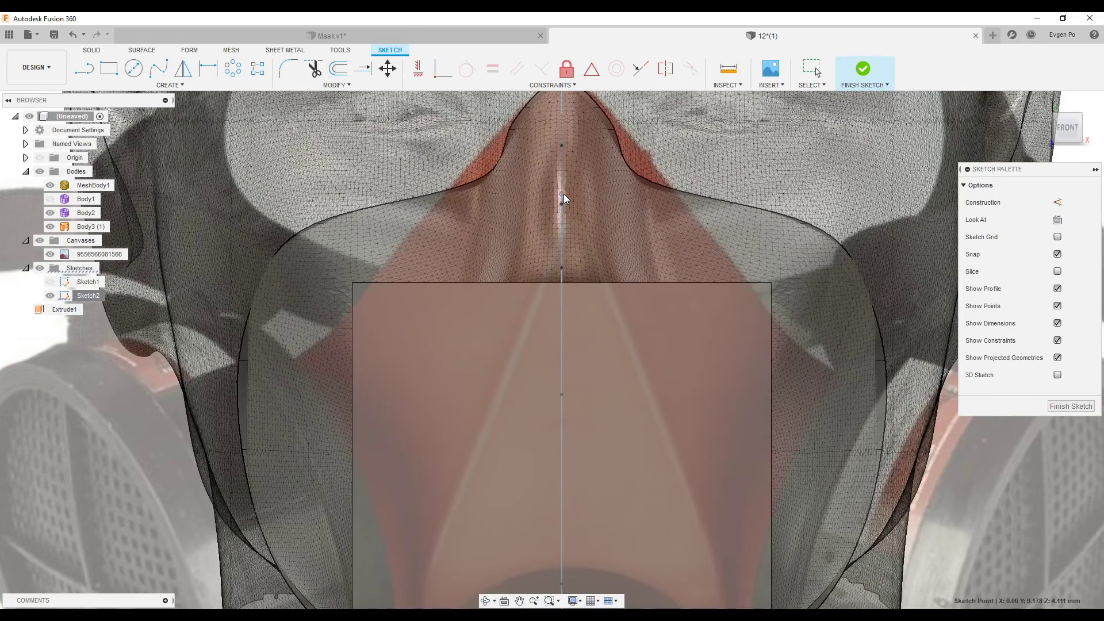
{"action": "scroll", "coordinate": [562, 197], "scroll_direction": "down", "scroll_amount": 2}
{"action": "scroll", "coordinate": [528, 247], "scroll_direction": "down", "scroll_amount": 5}
{"action": "scroll", "coordinate": [543, 447], "scroll_direction": "up", "scroll_amount": 3}
{"action": "middle_click_drag", "start_coordinate": [544, 447], "coordinate": [495, 296], "text": "shift"}
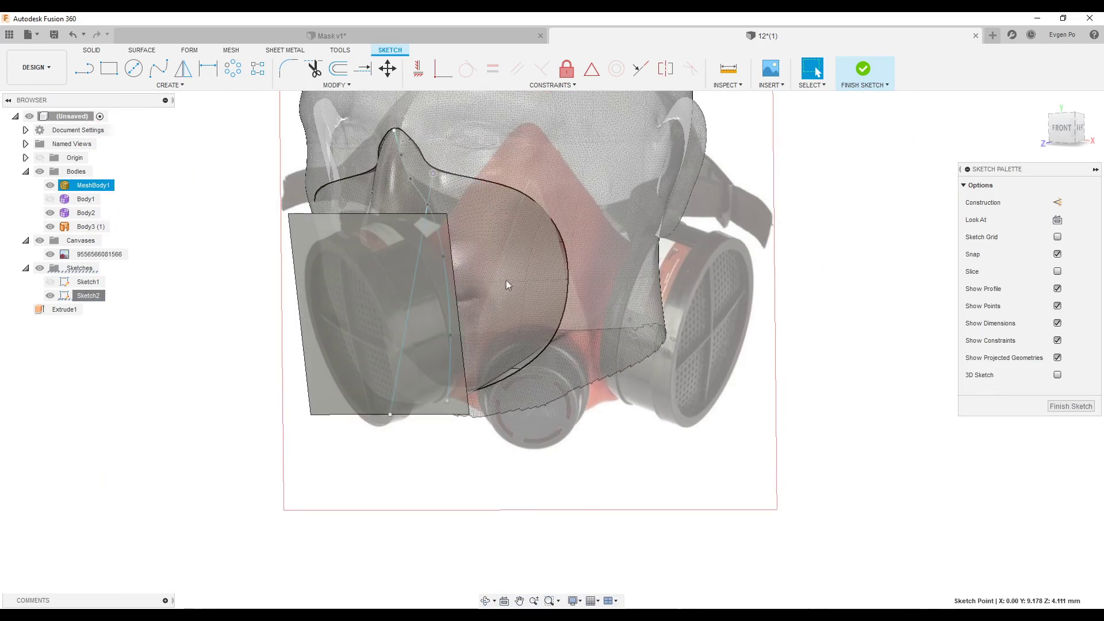
{"action": "key", "text": "ctrl+z"}
{"action": "mouse_move", "coordinate": [931, 289]}
{"action": "middle_mouse_down", "text": "shift"}
{"action": "mouse_move", "coordinate": [897, 276]}
{"action": "mouse_move", "coordinate": [940, 230]}
{"action": "middle_mouse_up", "text": "shift"}
In the Right view, drag the line's ends above the nose and below the chin, then finish.
{"action": "left_click", "coordinate": [1074, 126]}
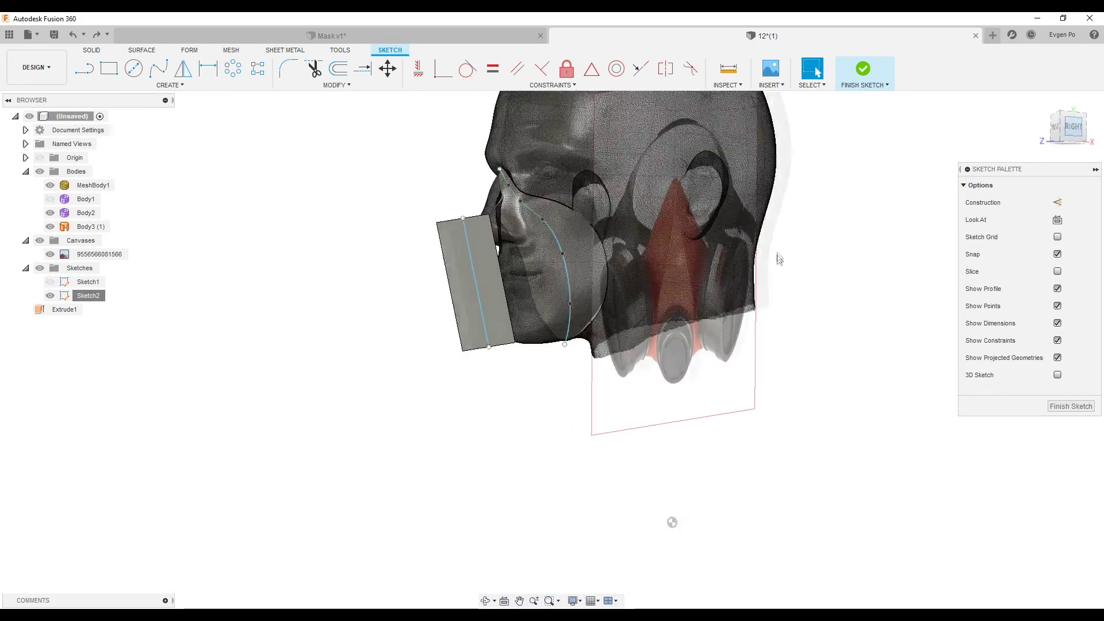
{"action": "scroll", "coordinate": [503, 217], "scroll_direction": "up", "scroll_amount": 3}
{"action": "scroll", "coordinate": [555, 198], "scroll_direction": "up", "scroll_amount": 3}
{"action": "scroll", "coordinate": [551, 229], "scroll_direction": "up", "scroll_amount": 3}
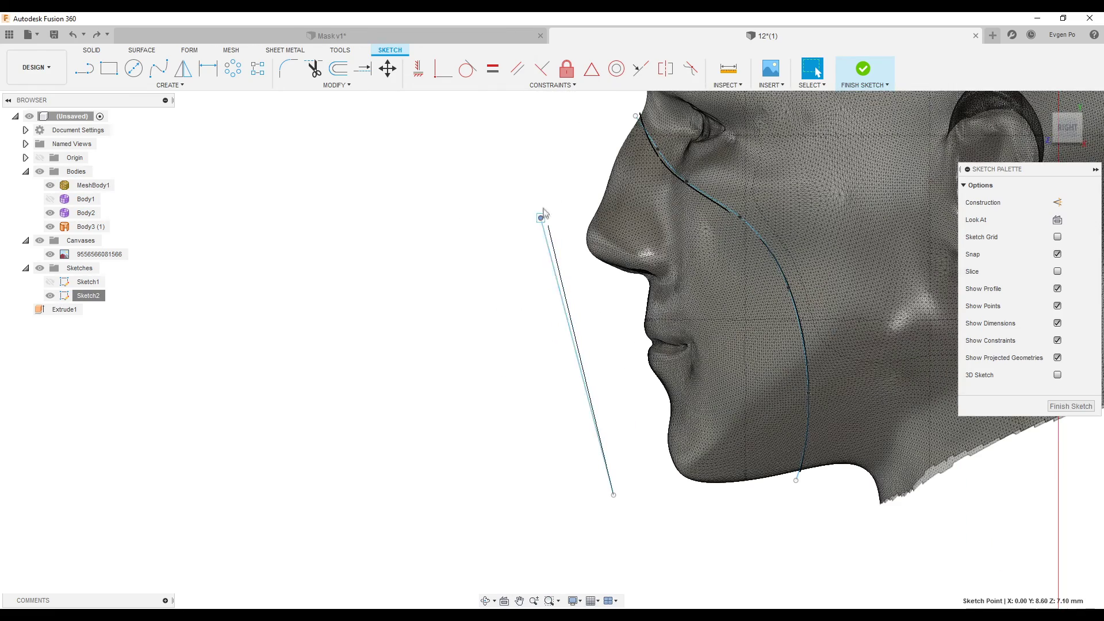
{"action": "left_click_drag", "start_coordinate": [543, 217], "coordinate": [538, 171]}
{"action": "scroll", "coordinate": [548, 208], "scroll_direction": "down", "scroll_amount": 2}
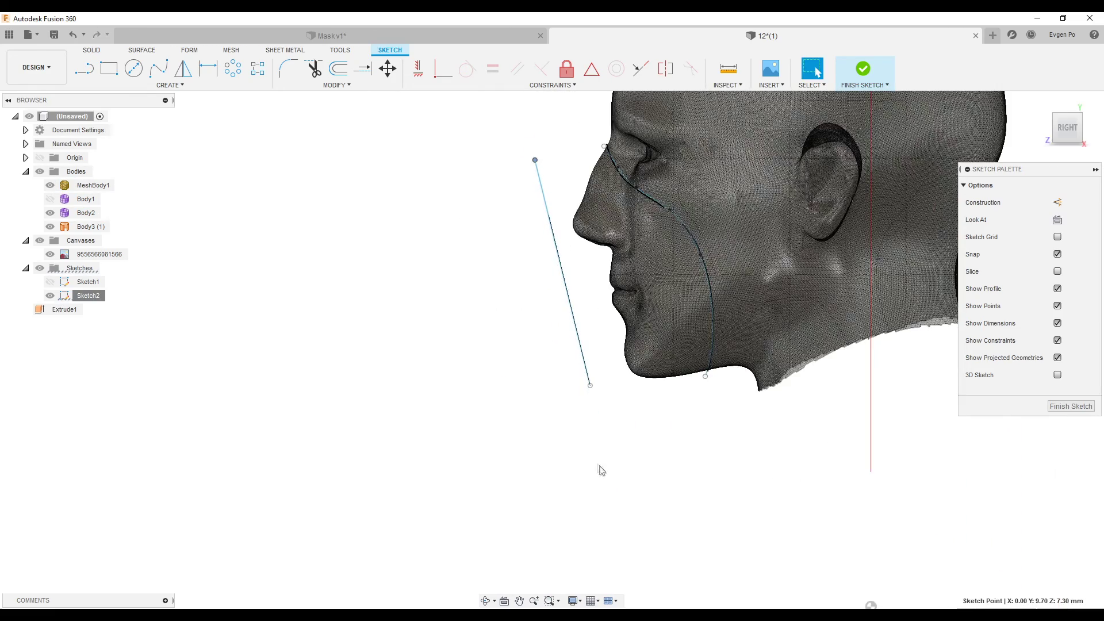
{"action": "scroll", "coordinate": [599, 468], "scroll_direction": "down", "scroll_amount": 2}
{"action": "left_click_drag", "start_coordinate": [604, 424], "coordinate": [611, 455]}
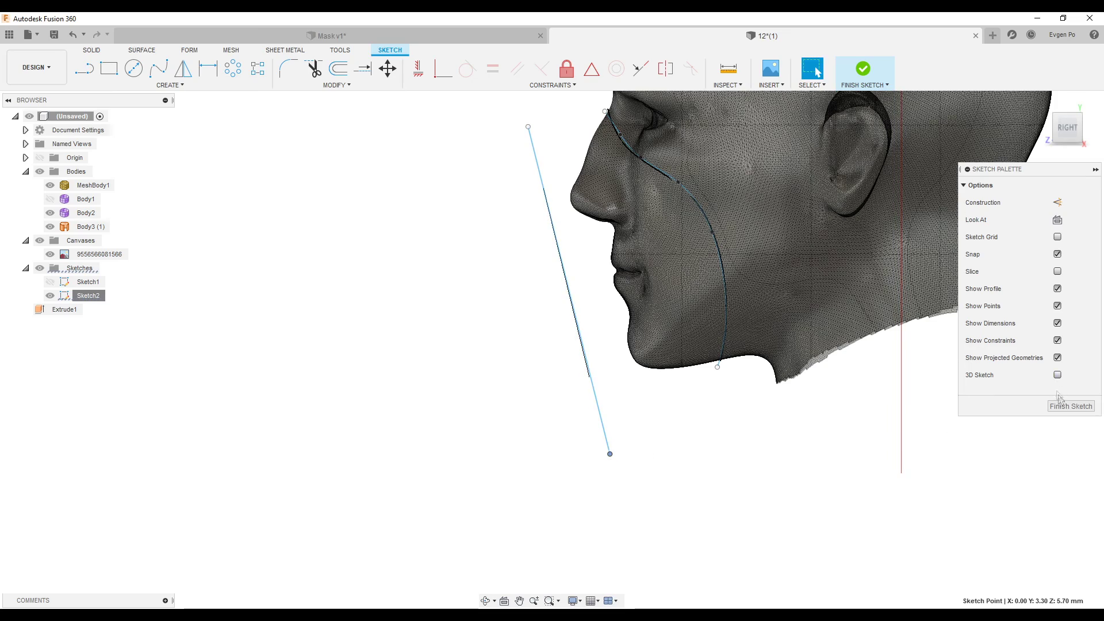
{"action": "left_click", "coordinate": [1069, 406]}
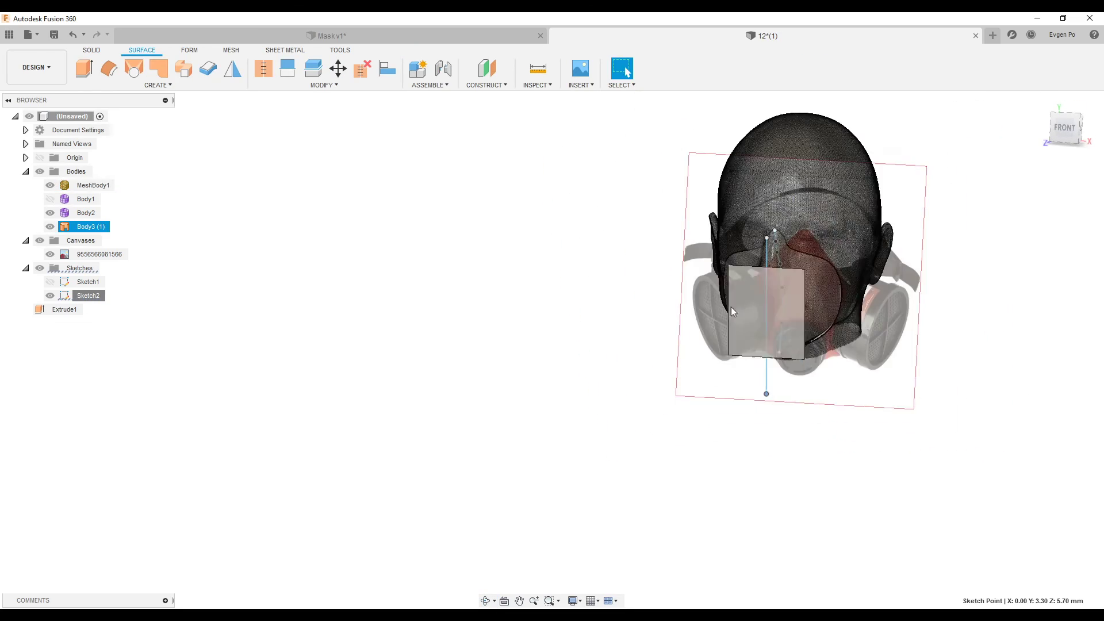
Hide the earlier extruded surface Body3 and turn to a straight front view.
{"action": "scroll", "coordinate": [809, 237], "scroll_direction": "up", "scroll_amount": 3}
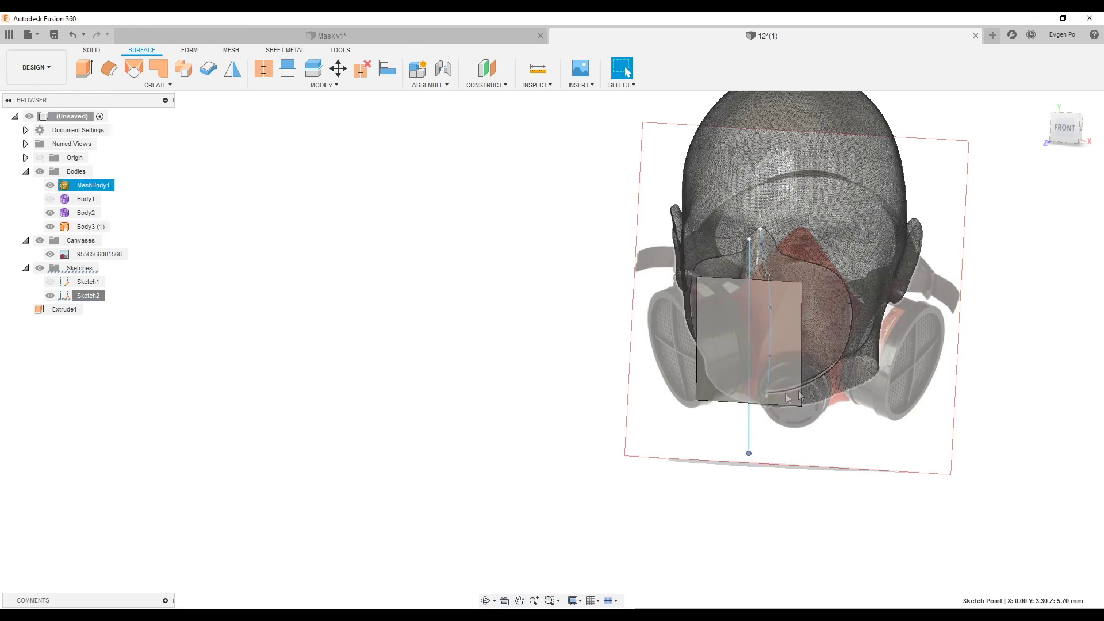
{"action": "left_click", "coordinate": [50, 226]}
{"action": "left_click", "coordinate": [1056, 138]}
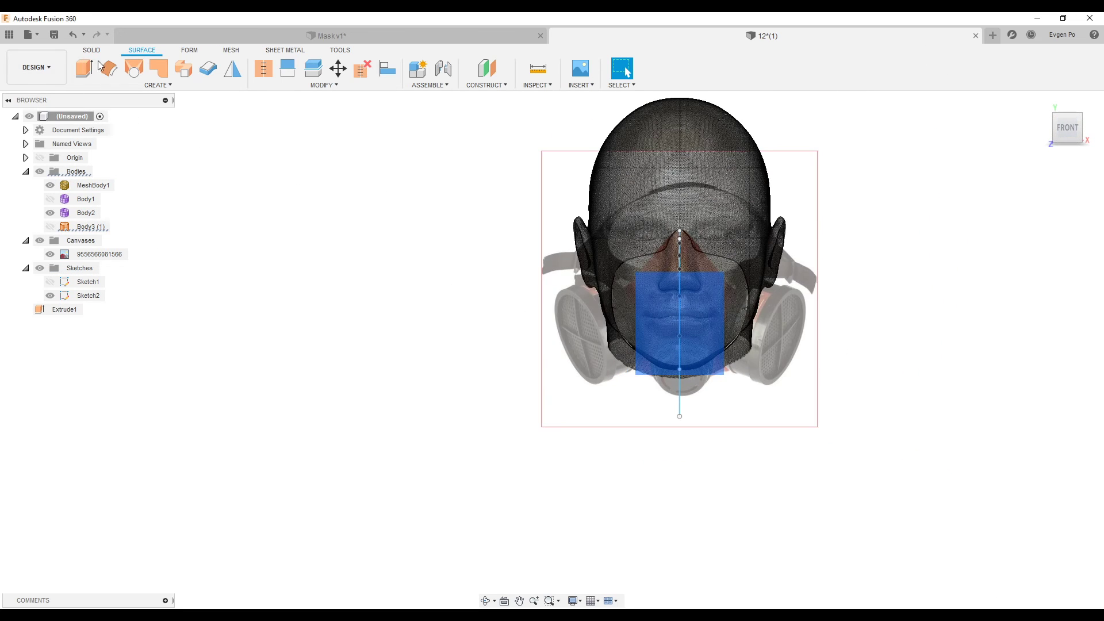
{"action": "key", "text": "e"}
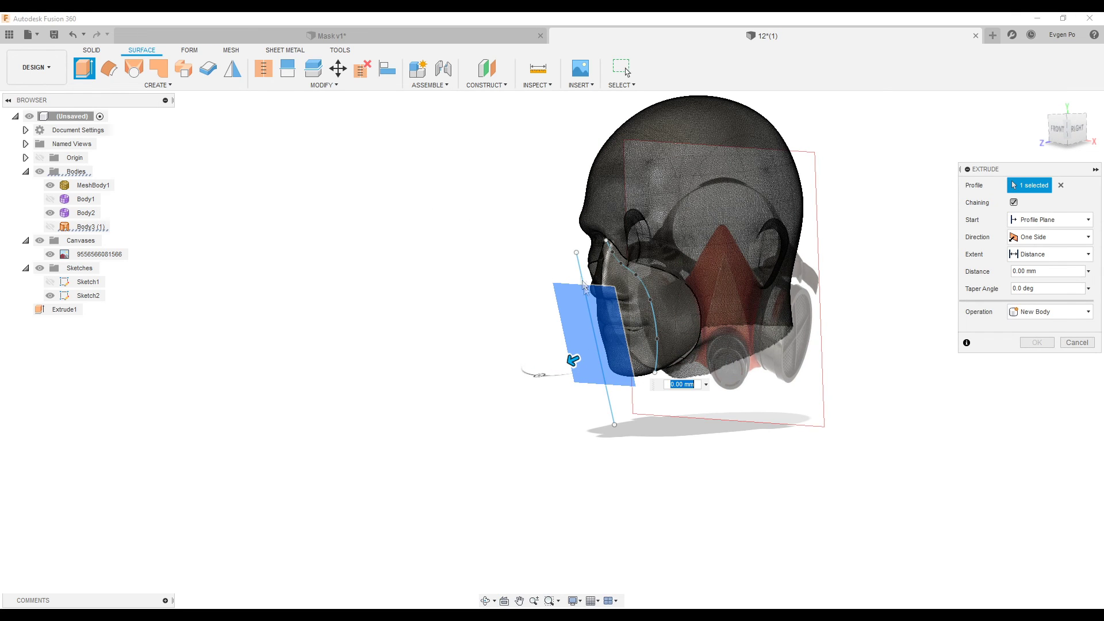
{"action": "left_click", "coordinate": [1067, 344]}
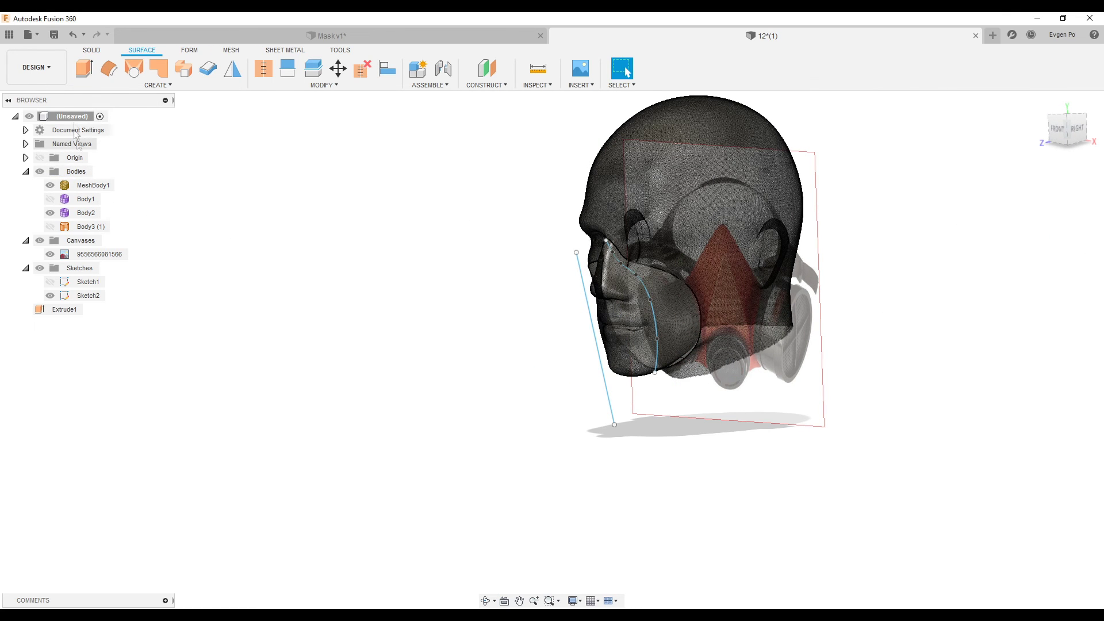
Surface-extrude the lengthened line symmetrically by 1.50 mm into a new body, Body4.
{"action": "left_click", "coordinate": [87, 69]}
{"action": "left_click", "coordinate": [606, 282]}
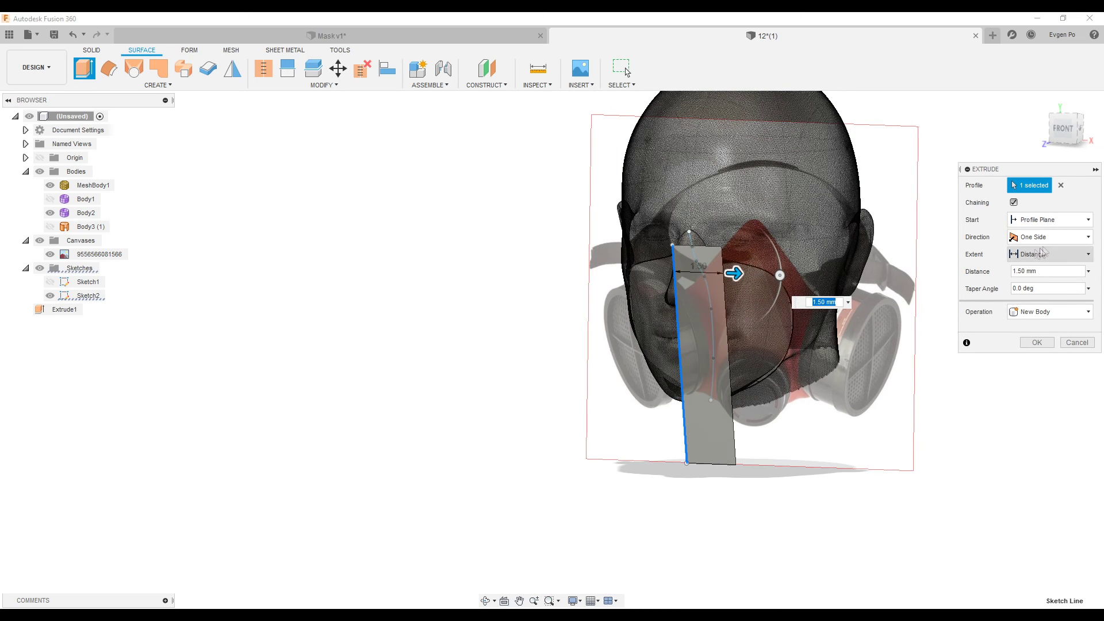
{"action": "left_click", "coordinate": [1038, 281]}
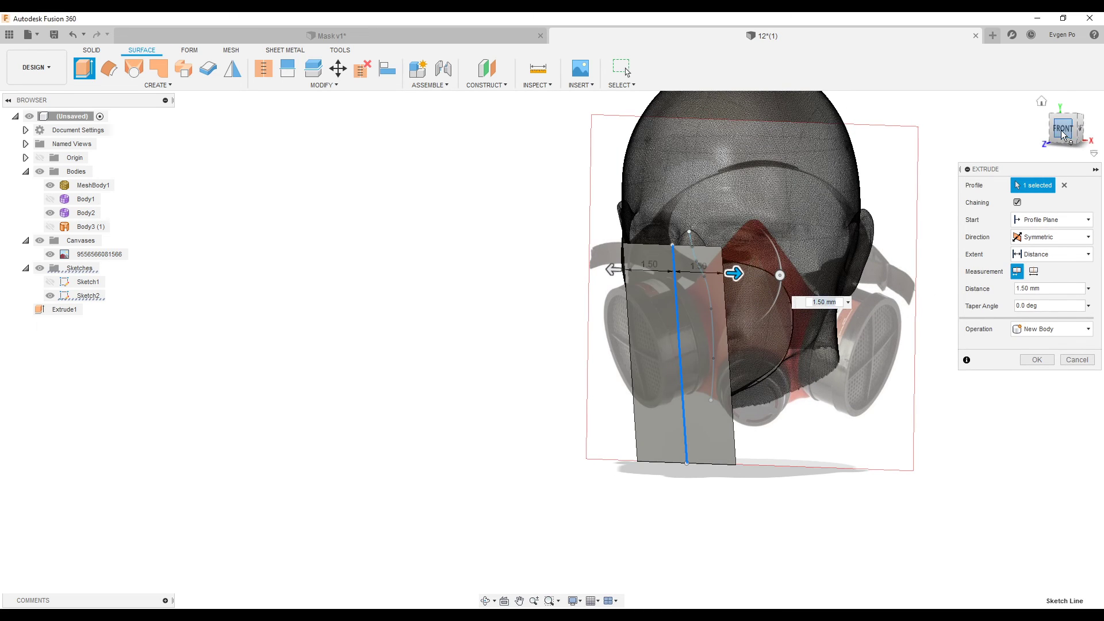
{"action": "left_click", "coordinate": [1062, 128]}
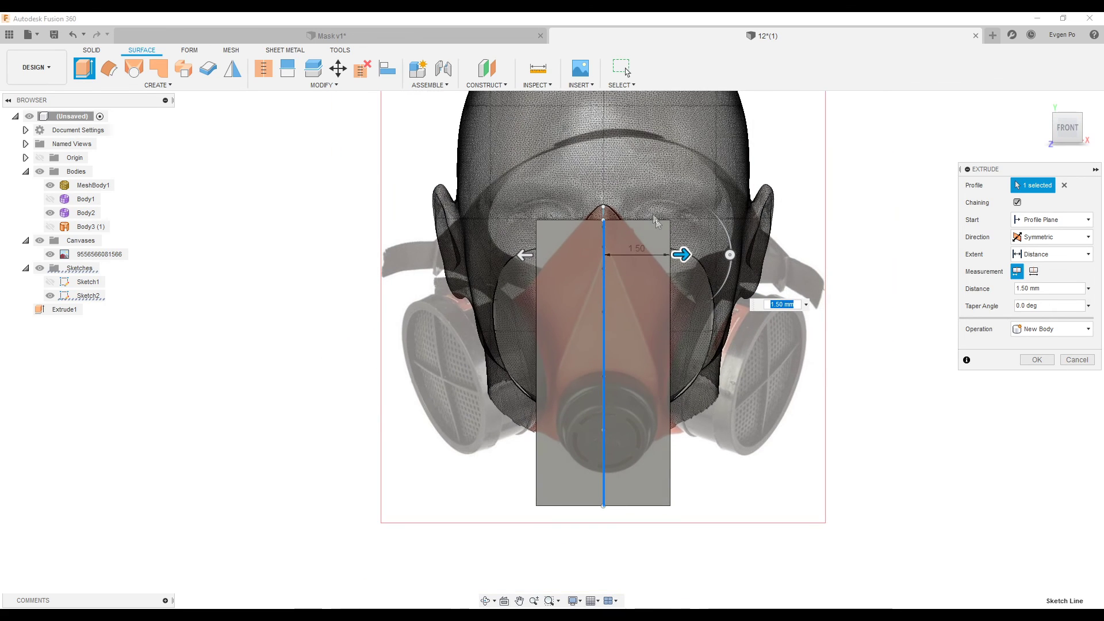
{"action": "left_click", "coordinate": [1036, 360]}
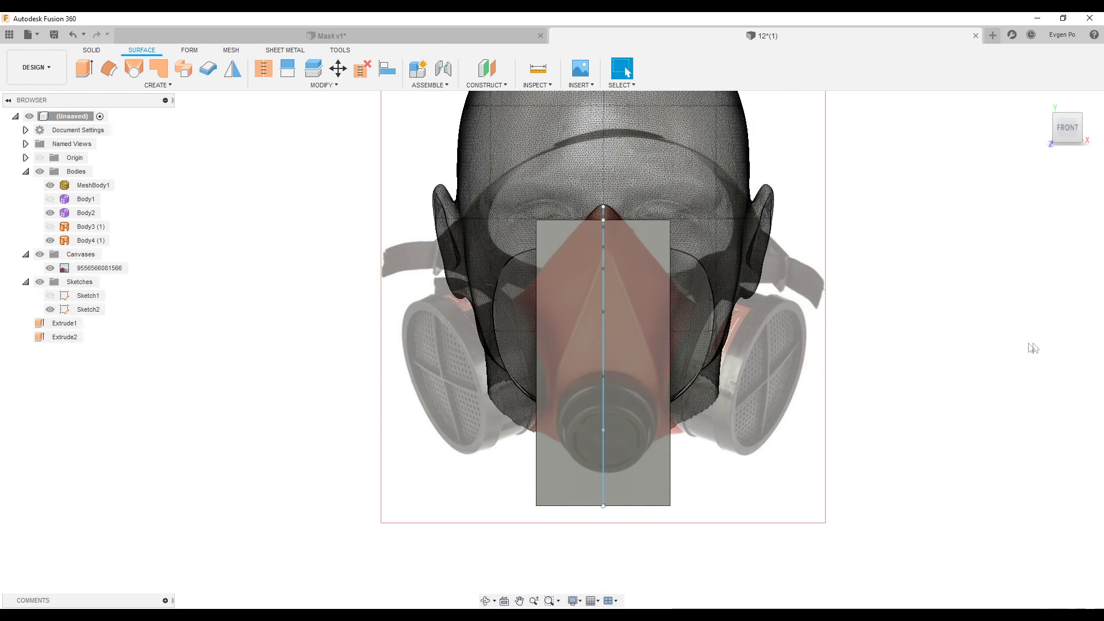
Switch to the solid tools and orbit around to inspect the new flat plate body.
{"action": "middle_click_drag", "start_coordinate": [517, 172], "coordinate": [298, 152], "text": "shift"}
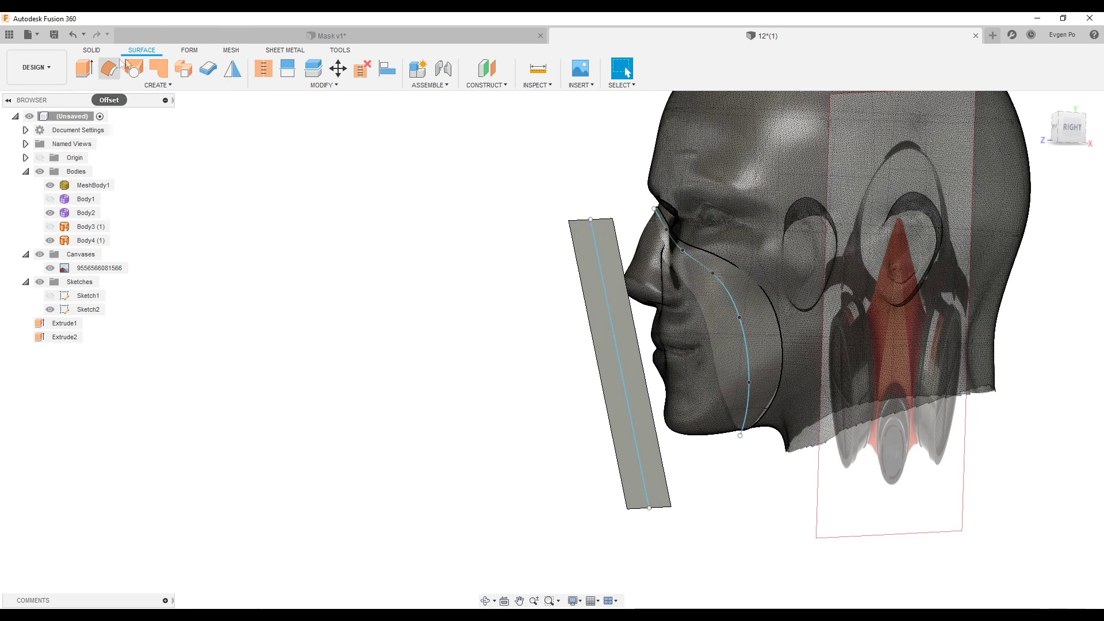
{"action": "left_click", "coordinate": [92, 51]}
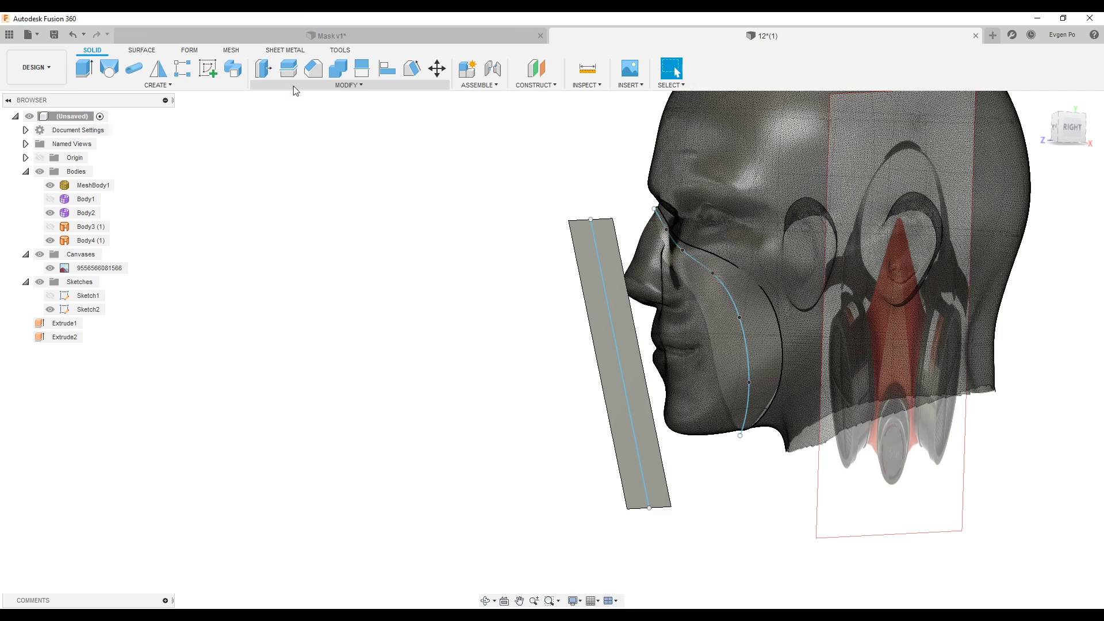
{"action": "scroll", "coordinate": [523, 282], "scroll_direction": "down", "scroll_amount": 3}
{"action": "left_click", "coordinate": [566, 256]}
{"action": "middle_click_drag", "start_coordinate": [547, 253], "coordinate": [623, 259], "text": "shift"}
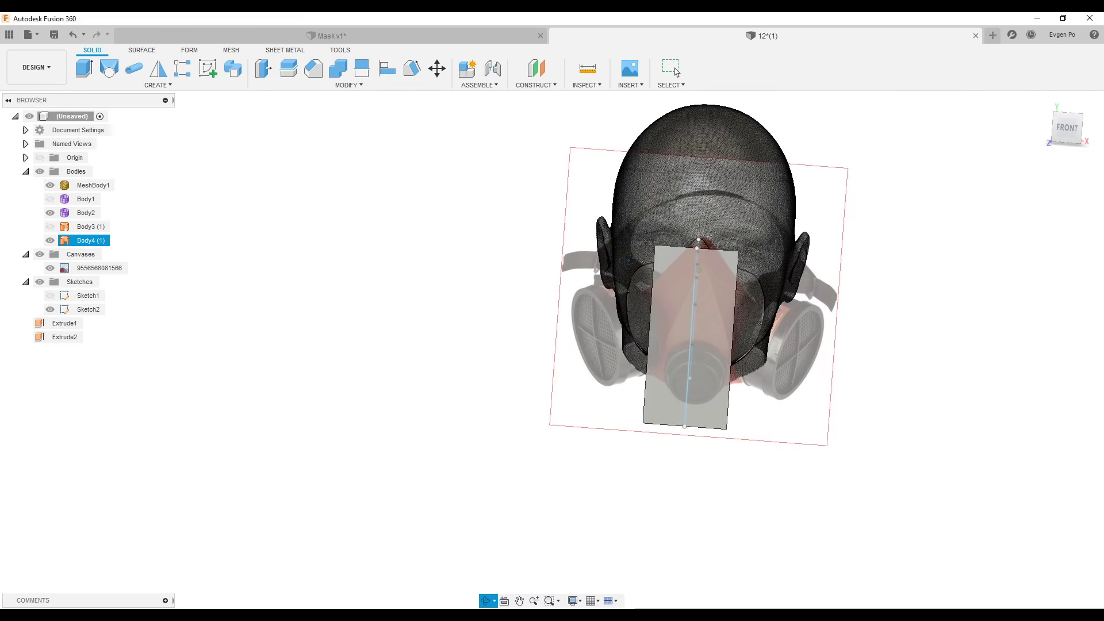
{"action": "left_click", "coordinate": [676, 71]}
Start a new sketch on the plate's front face, viewed straight from FRONT.
{"action": "left_click", "coordinate": [210, 77]}
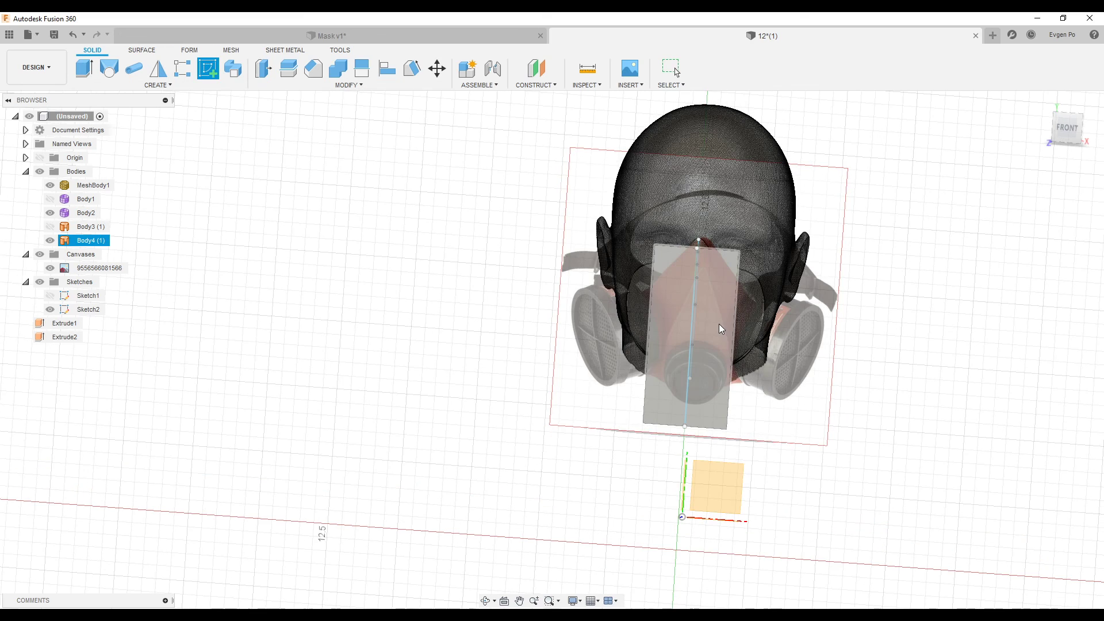
{"action": "left_click", "coordinate": [719, 321]}
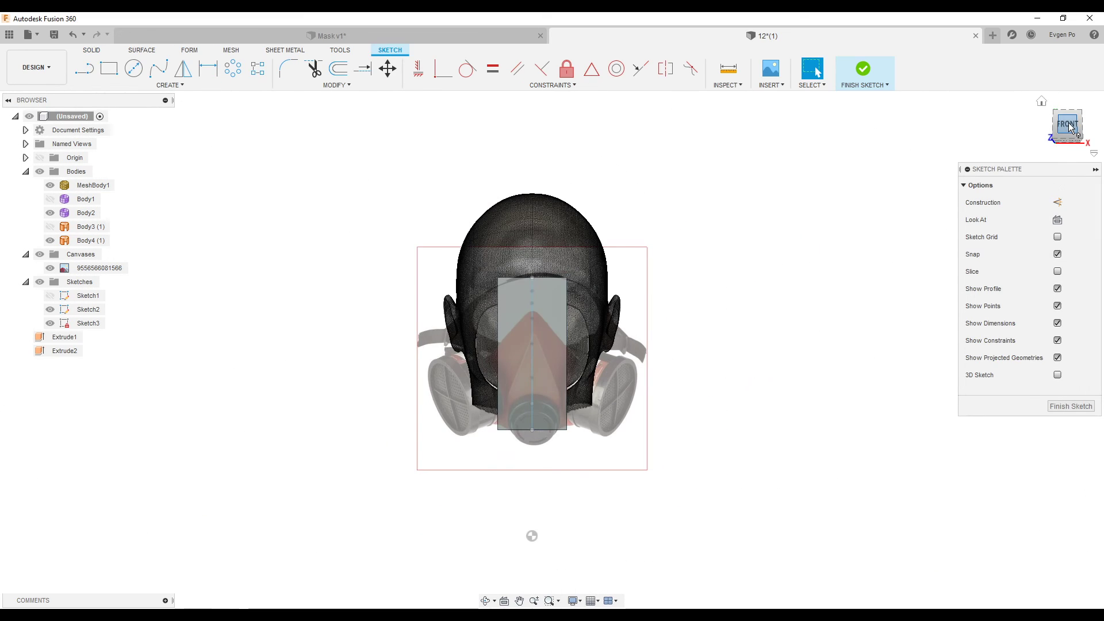
{"action": "left_click", "coordinate": [1070, 127]}
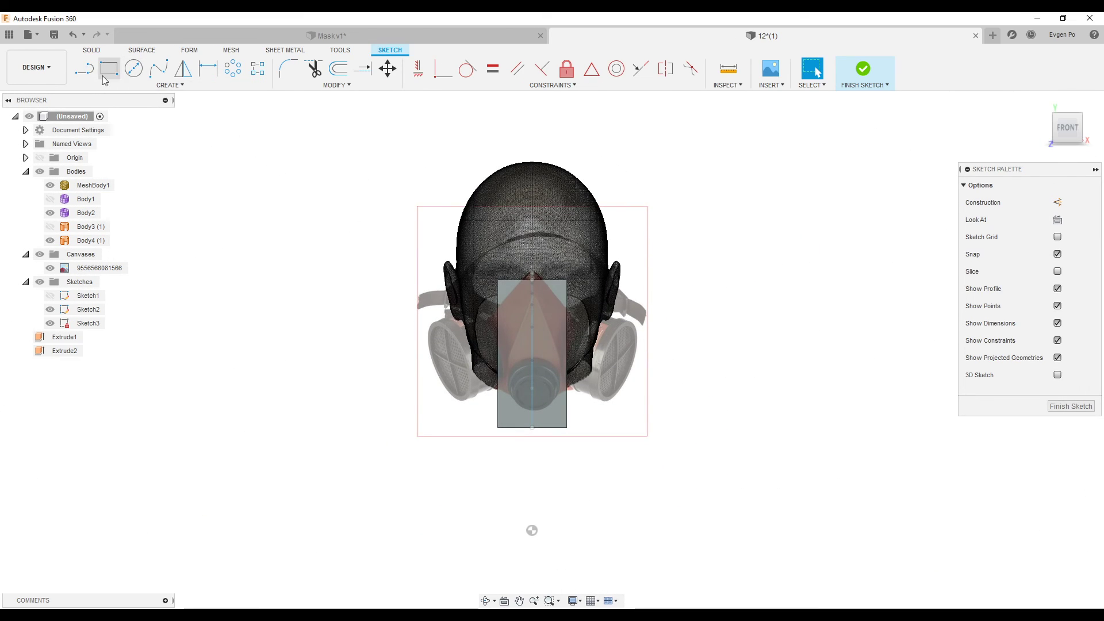
Run a vertical centre line up the plate from its bottom midpoint.
{"action": "left_click", "coordinate": [84, 69]}
{"action": "scroll", "coordinate": [483, 300], "scroll_direction": "up", "scroll_amount": 2}
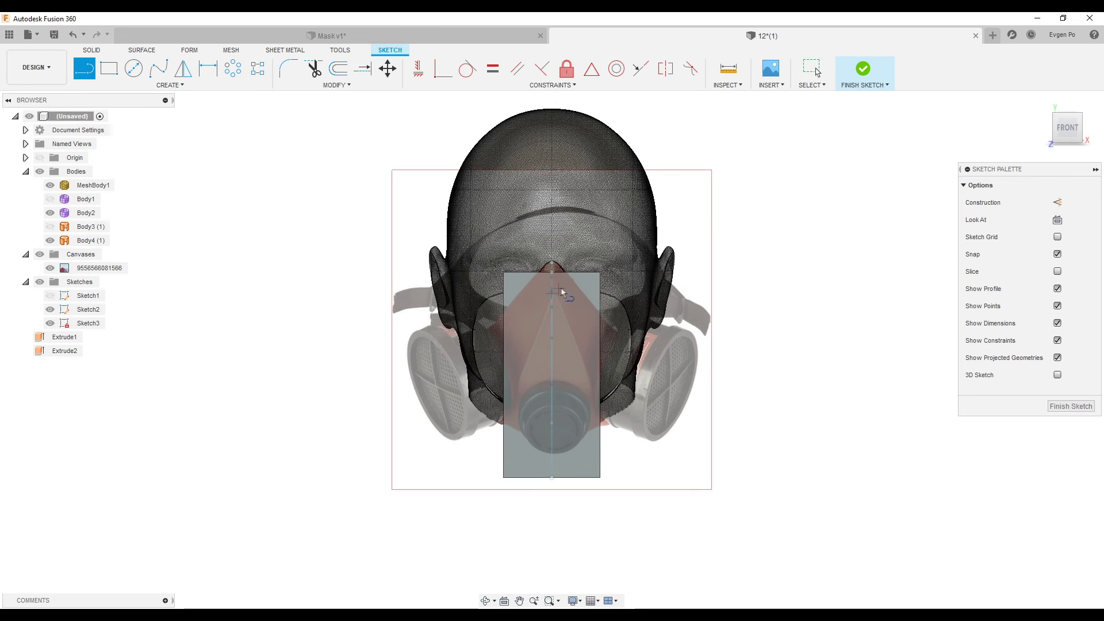
{"action": "scroll", "coordinate": [553, 500], "scroll_direction": "up", "scroll_amount": 1}
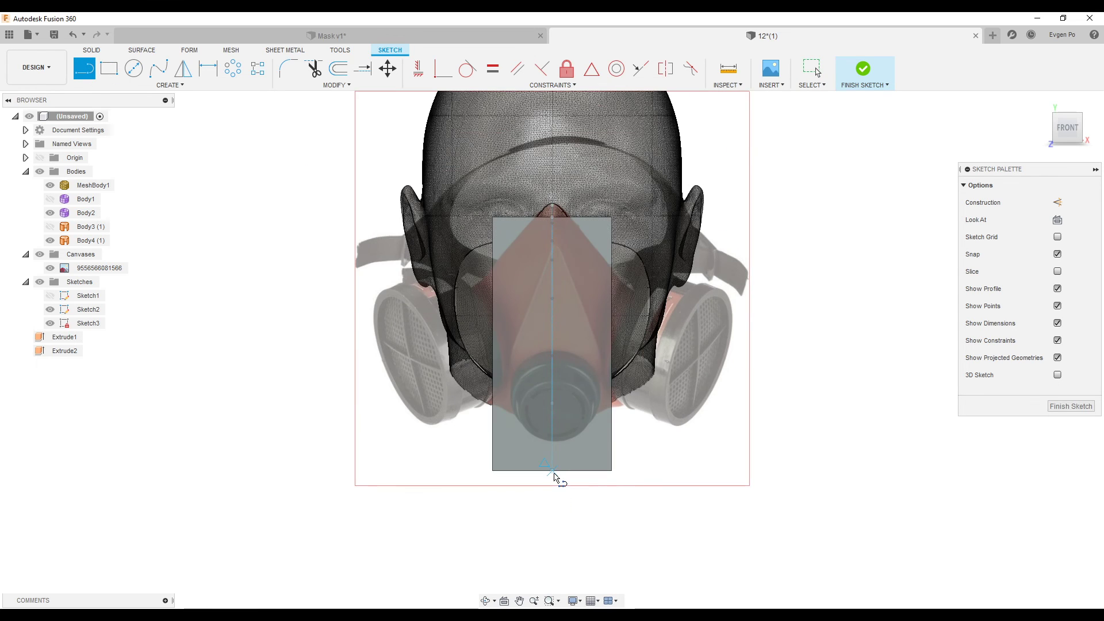
{"action": "left_click", "coordinate": [553, 473]}
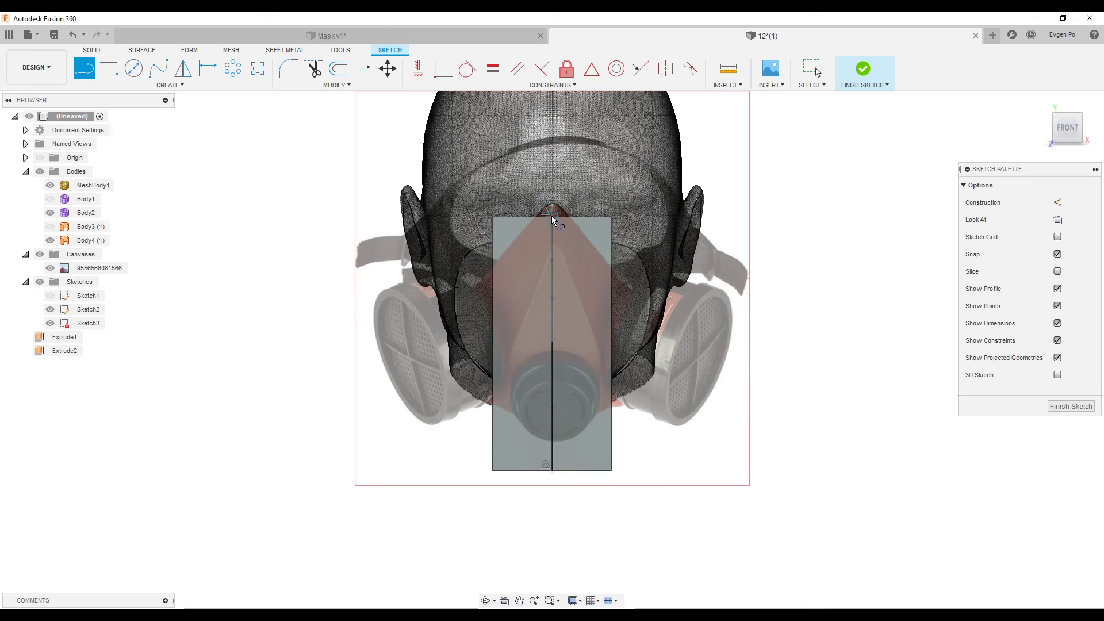
{"action": "key", "text": "c"}
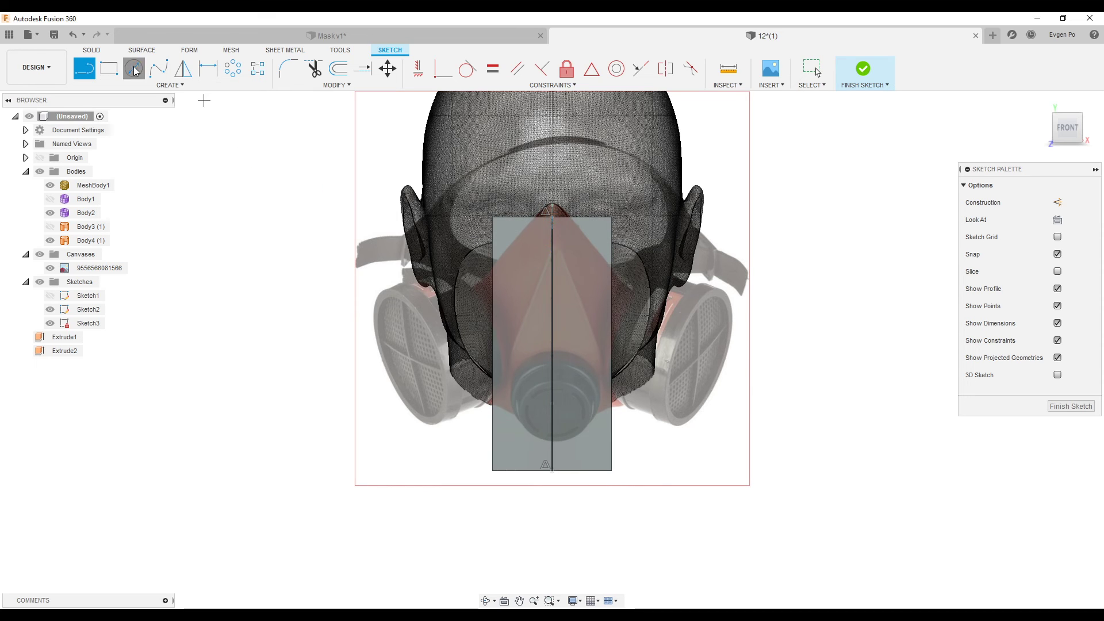
{"action": "scroll", "coordinate": [532, 260], "scroll_direction": "up", "scroll_amount": 1}
{"action": "scroll", "coordinate": [531, 260], "scroll_direction": "up", "scroll_amount": 3}
Draw a 0.600 mm circle near the top and a 2.200 mm circle below it.
{"action": "left_click", "coordinate": [524, 256]}
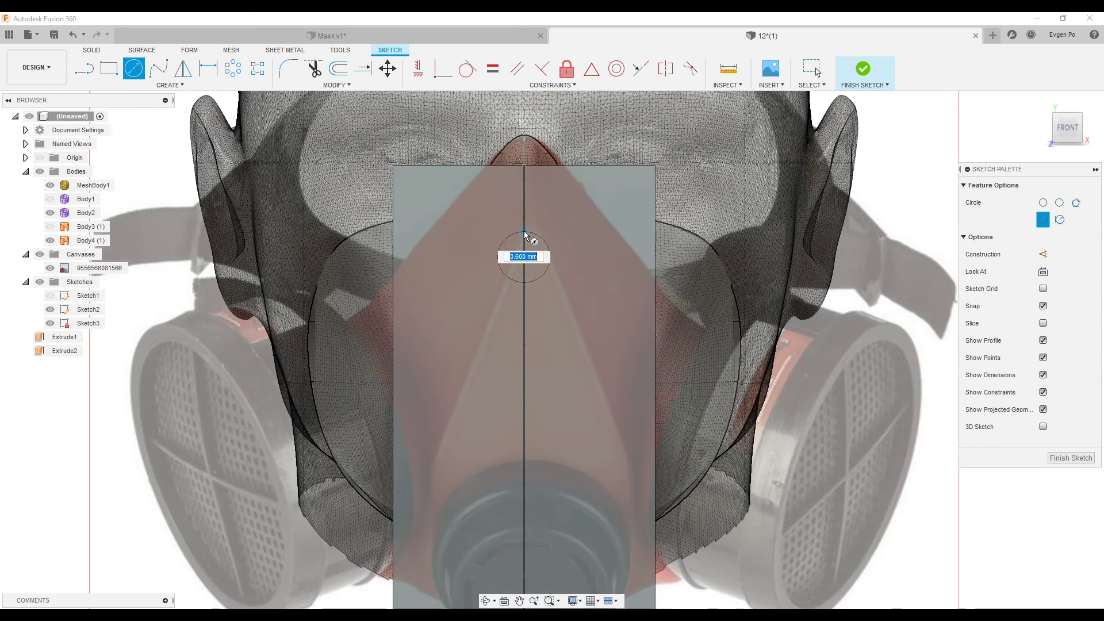
{"action": "left_click", "coordinate": [524, 233]}
{"action": "scroll", "coordinate": [521, 236], "scroll_direction": "down", "scroll_amount": 2}
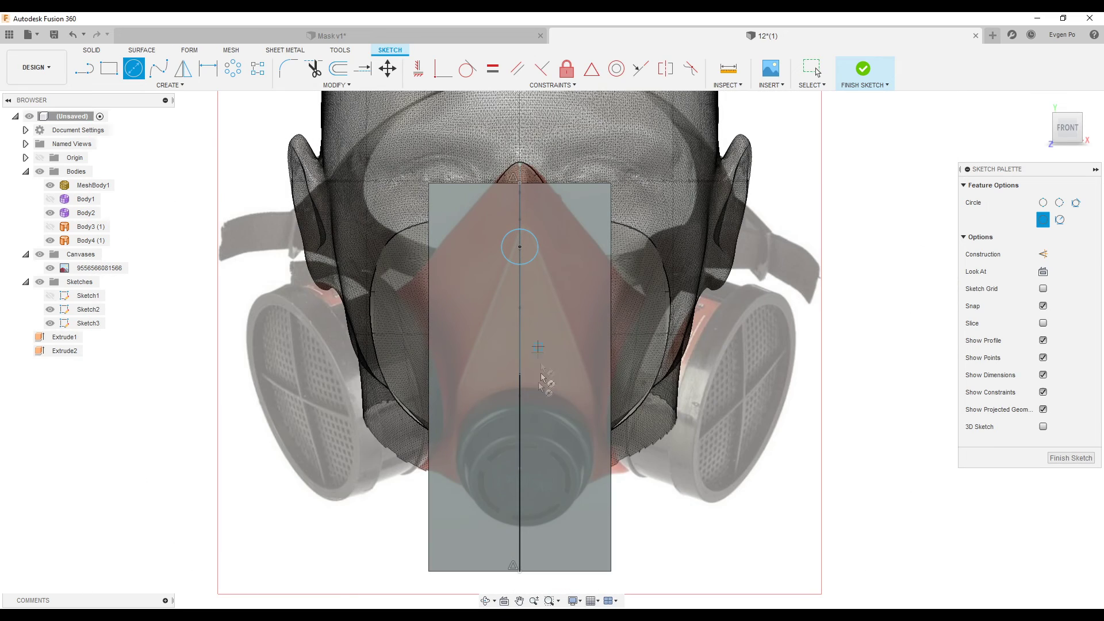
{"action": "left_click", "coordinate": [518, 441]}
{"action": "left_click", "coordinate": [520, 510]}
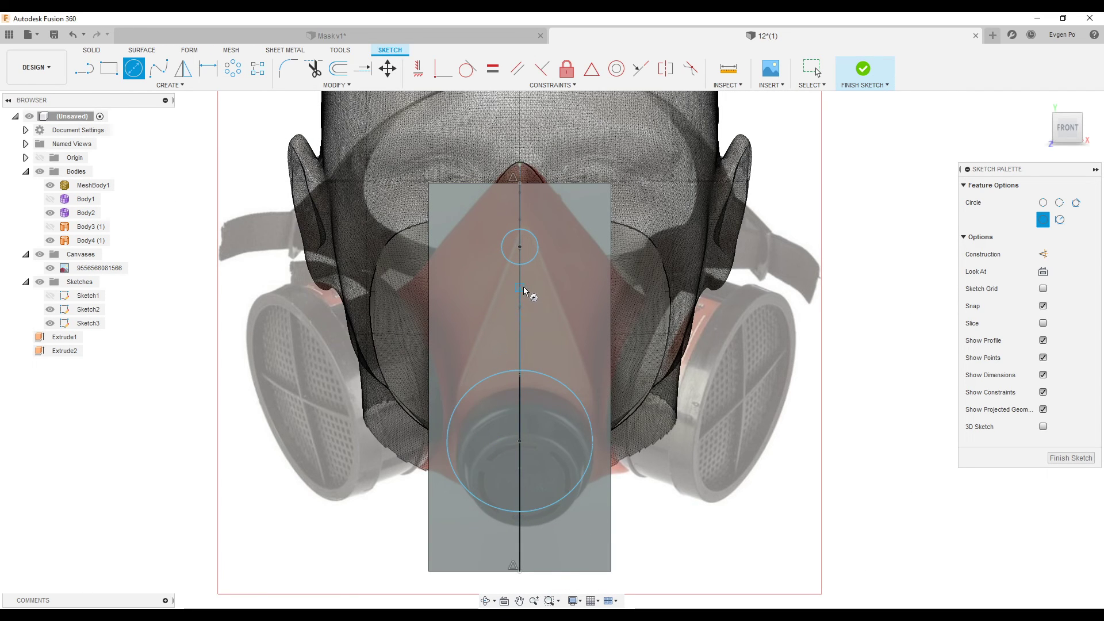
{"action": "key", "text": "Escape"}
Draw left and right lines from beside the small circle down to the large circle.
{"action": "left_click", "coordinate": [528, 263]}
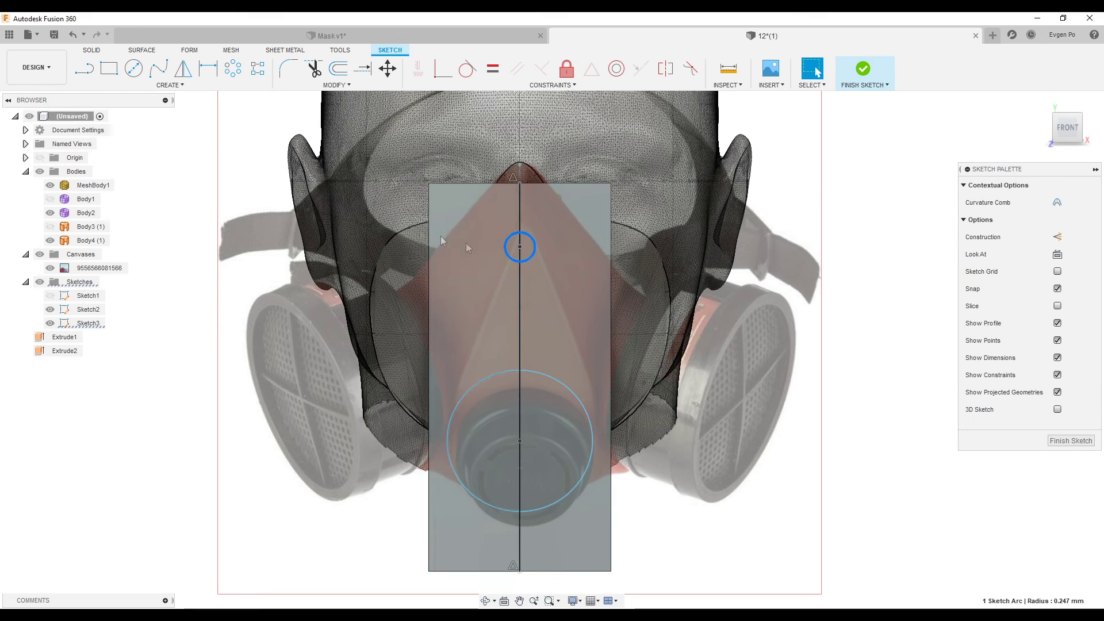
{"action": "left_click", "coordinate": [158, 68]}
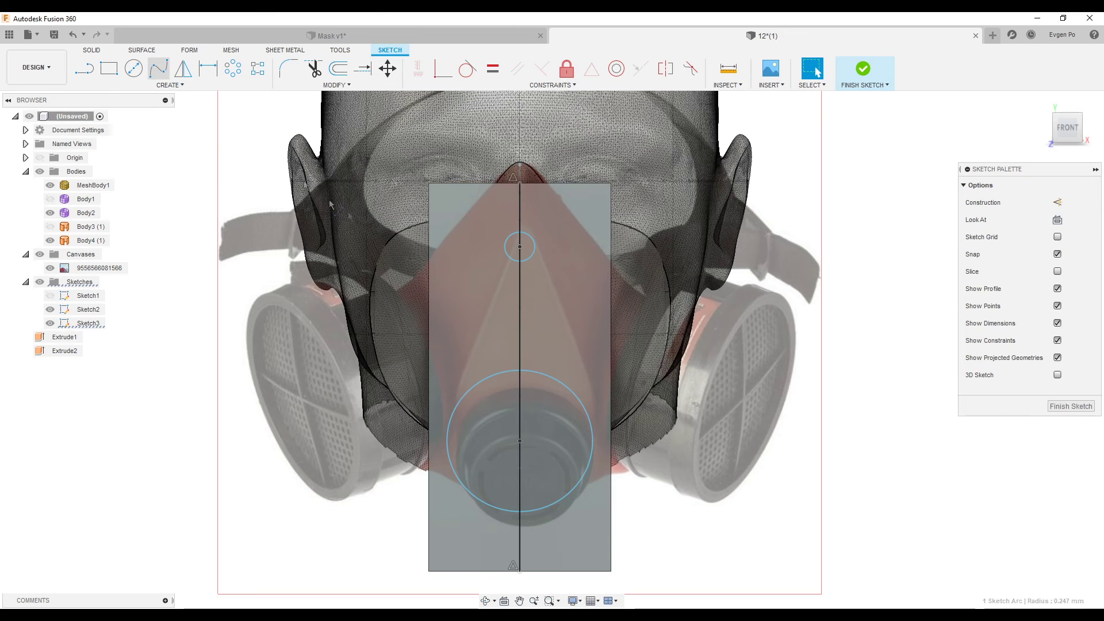
{"action": "left_click", "coordinate": [84, 69]}
{"action": "left_click", "coordinate": [501, 223]}
{"action": "double_click", "coordinate": [435, 453]}
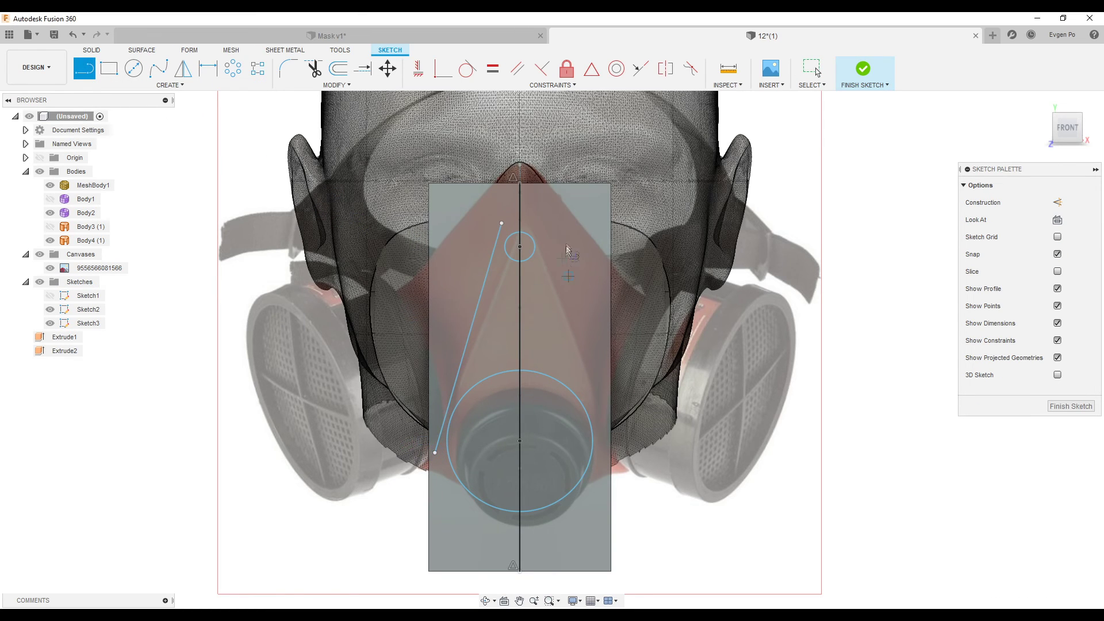
{"action": "left_click", "coordinate": [532, 218]}
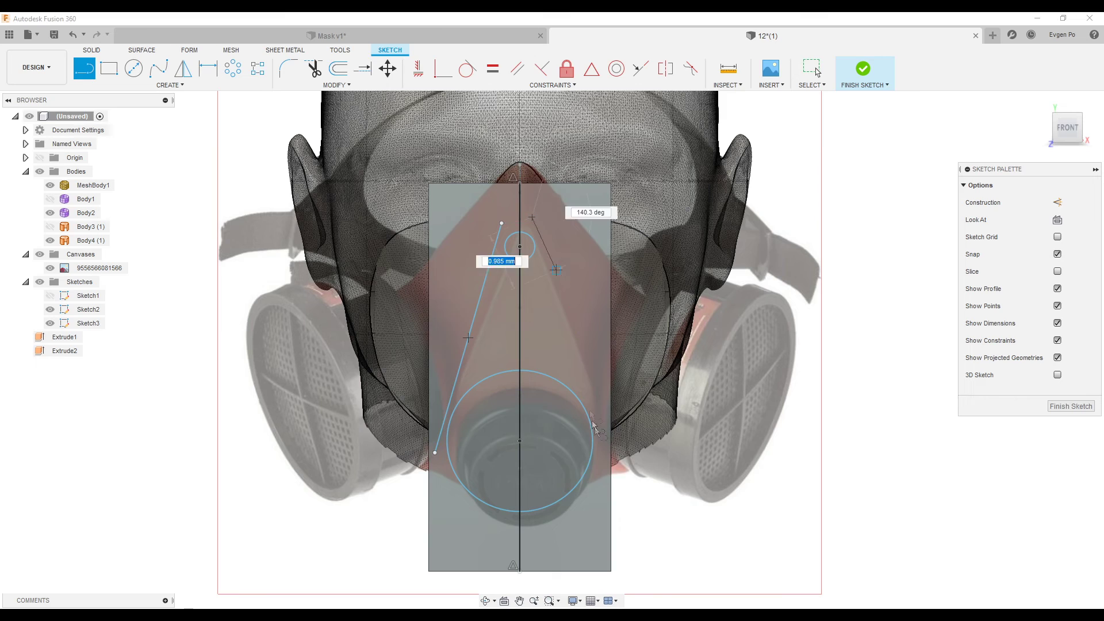
{"action": "double_click", "coordinate": [599, 452]}
Make both lines tangent to the small circle and to the large circle.
{"action": "left_click", "coordinate": [467, 68]}
{"action": "left_click", "coordinate": [545, 262]}
{"action": "left_click", "coordinate": [509, 259]}
{"action": "left_click", "coordinate": [510, 262]}
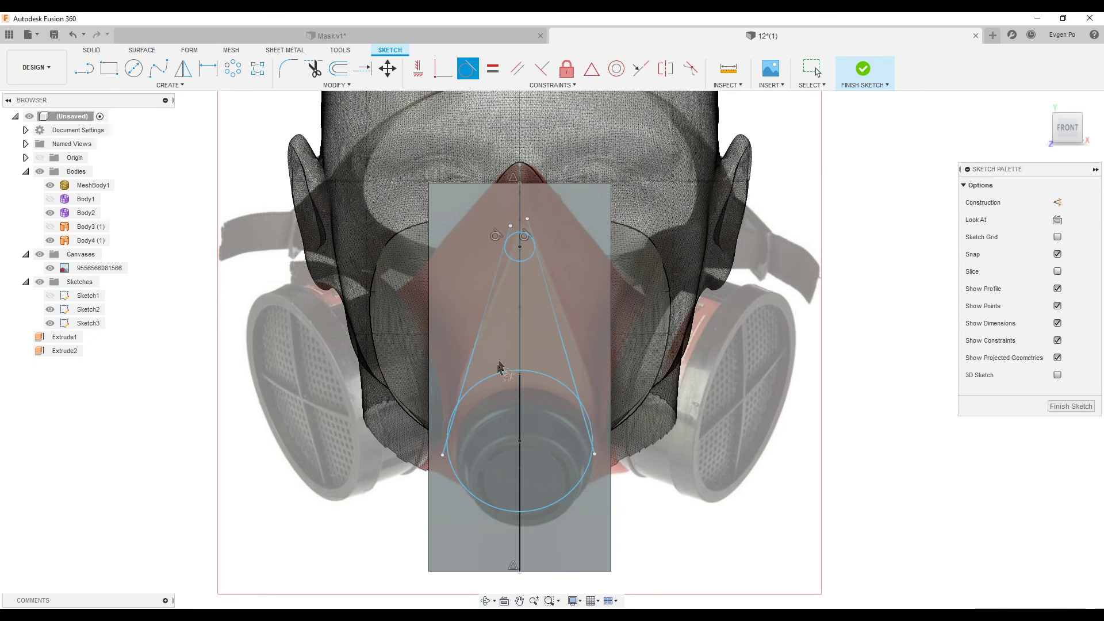
{"action": "left_click", "coordinate": [474, 382]}
{"action": "left_click", "coordinate": [564, 399]}
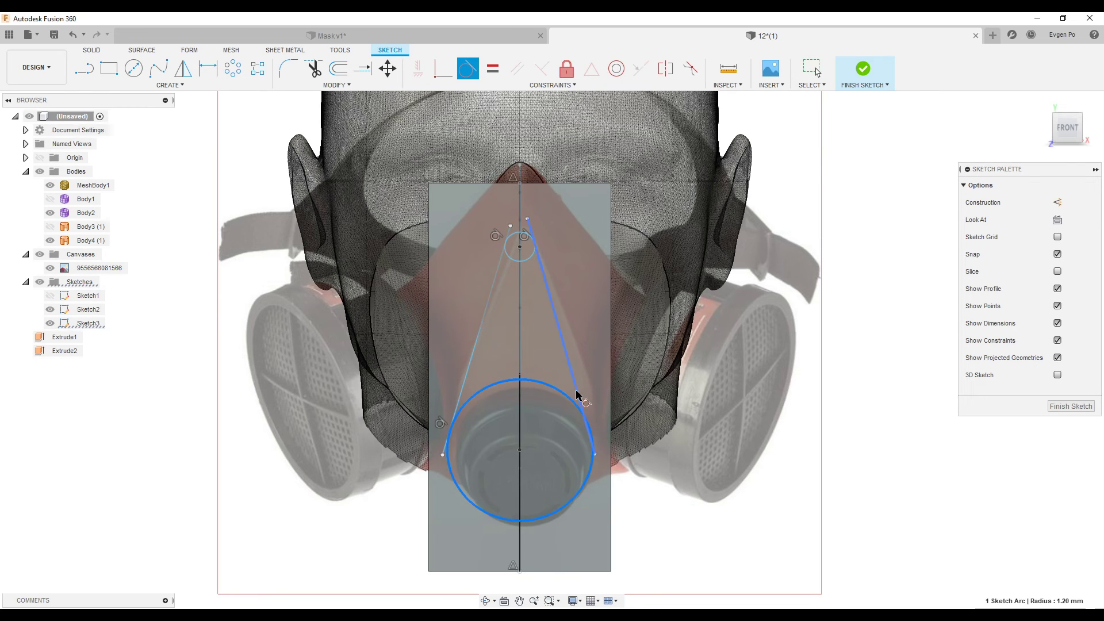
Trim the large circle's lower-right arc, then undo the trim and leave trimming mode.
{"action": "left_click", "coordinate": [314, 69]}
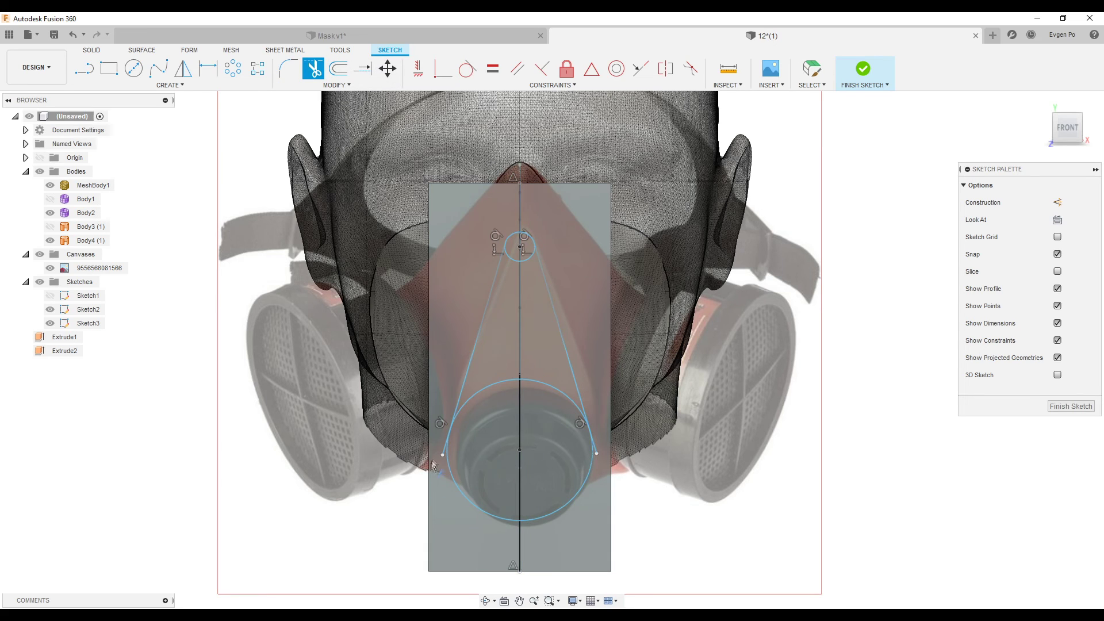
{"action": "left_click", "coordinate": [598, 448]}
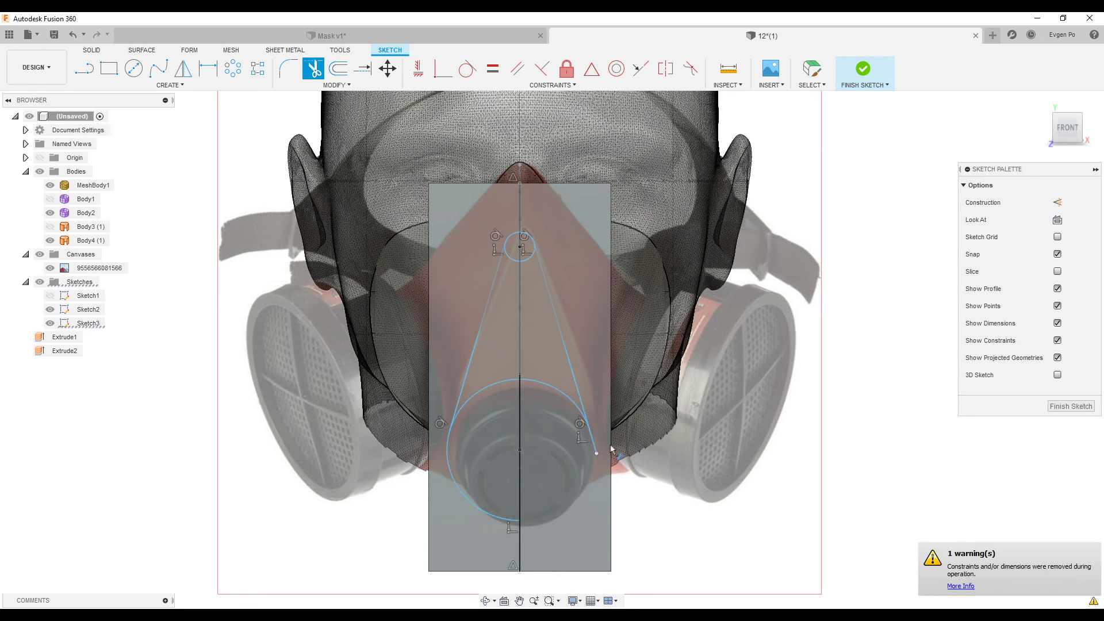
{"action": "key", "text": "ctrl+z"}
{"action": "left_click", "coordinate": [817, 71]}
{"action": "key", "text": "t"}
{"action": "scroll", "coordinate": [582, 454], "scroll_direction": "up", "scroll_amount": 3}
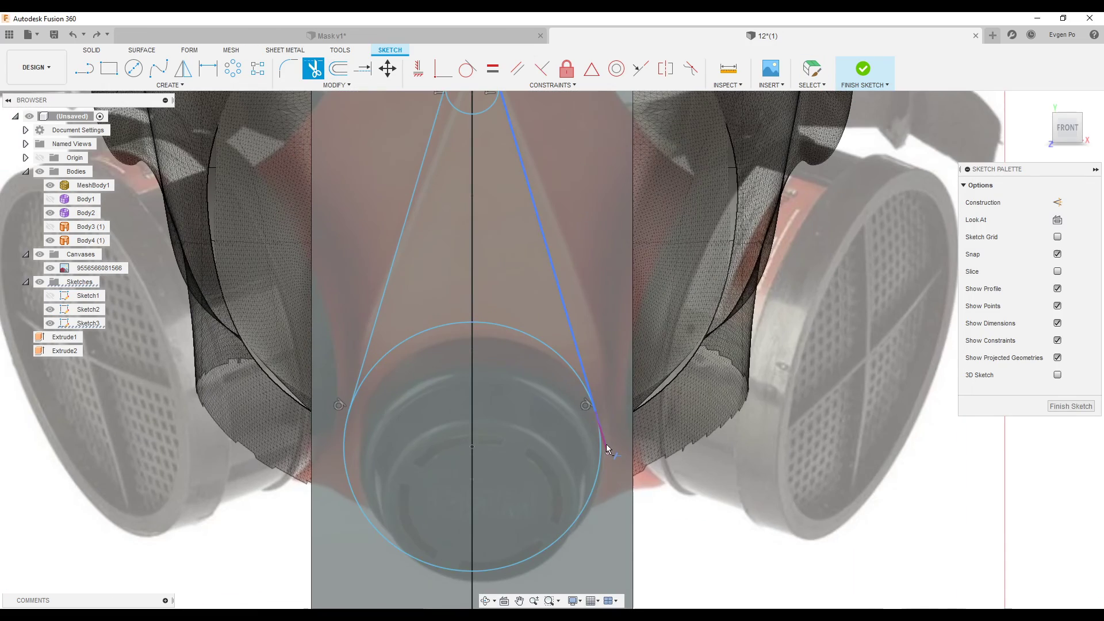
{"action": "scroll", "coordinate": [629, 457], "scroll_direction": "down", "scroll_amount": 3}
{"action": "mouse_move", "coordinate": [1068, 172]}
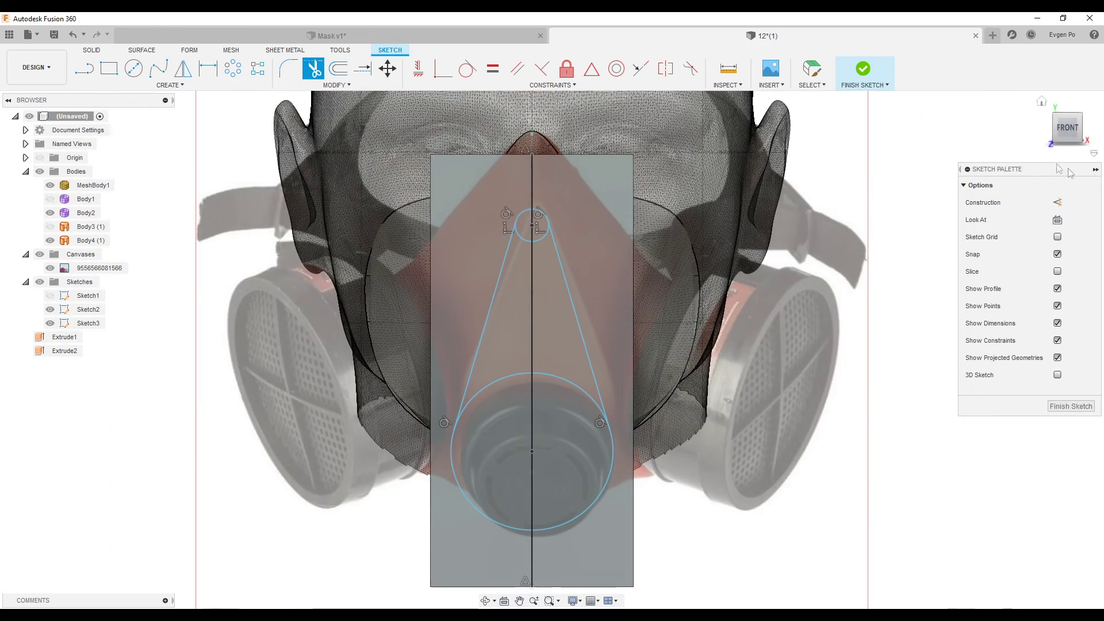
{"action": "key", "text": "Escape"}
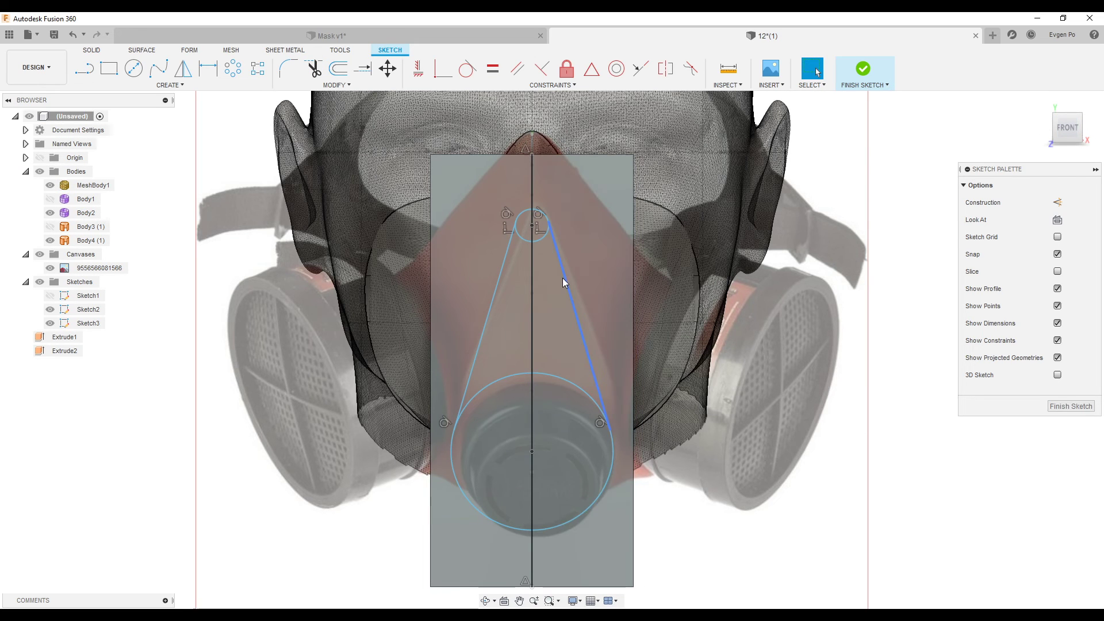
{"action": "left_click", "coordinate": [548, 232]}
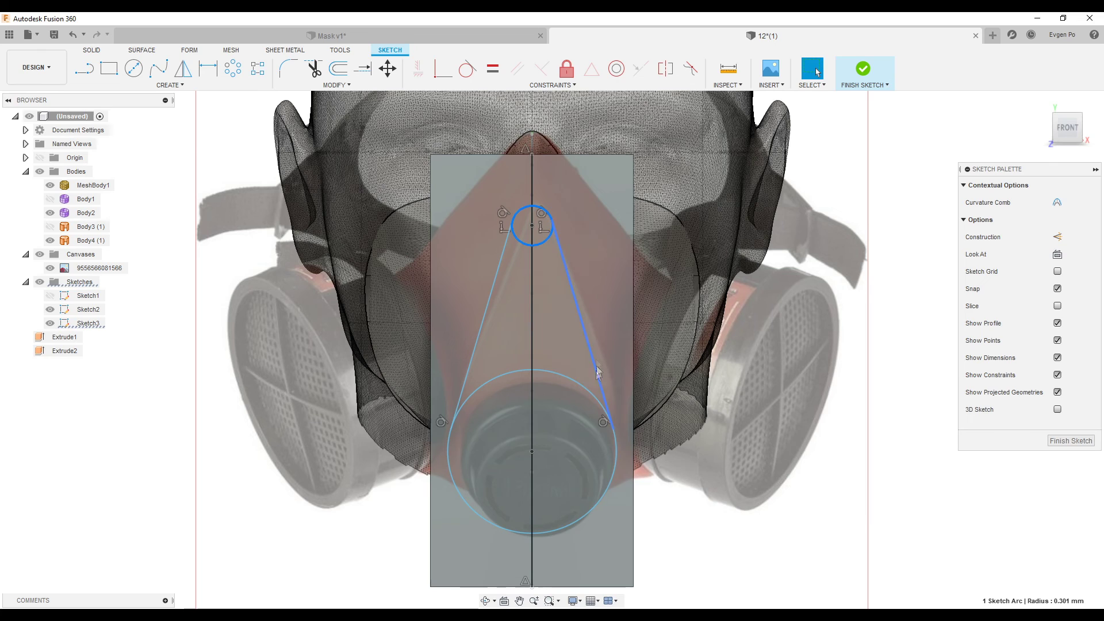
{"action": "scroll", "coordinate": [587, 337], "scroll_direction": "down", "scroll_amount": 3}
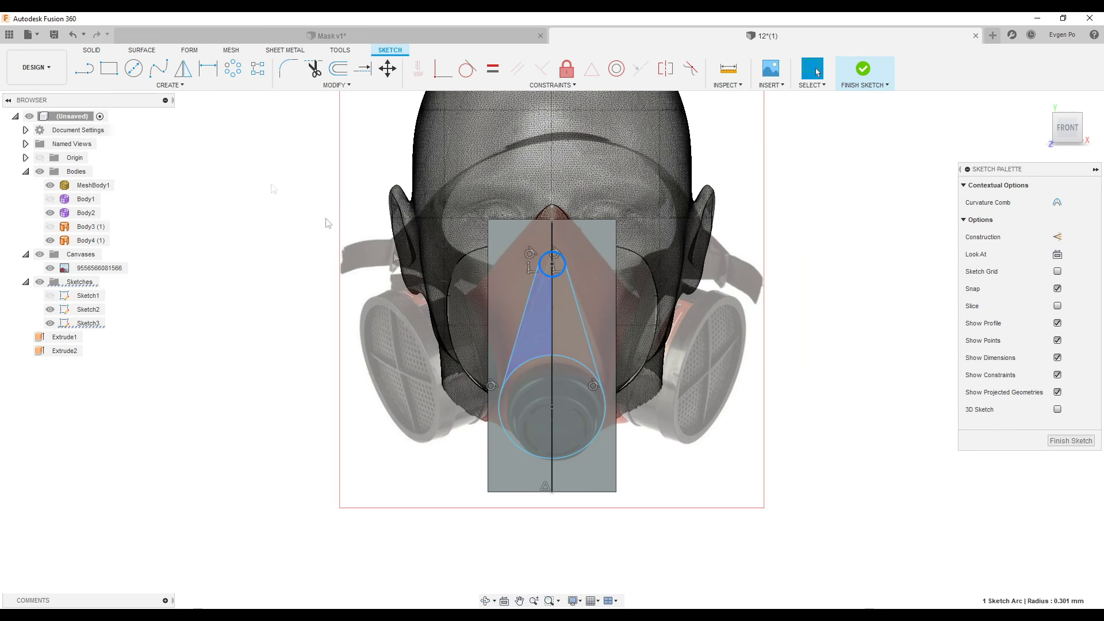
{"action": "left_click", "coordinate": [138, 53]}
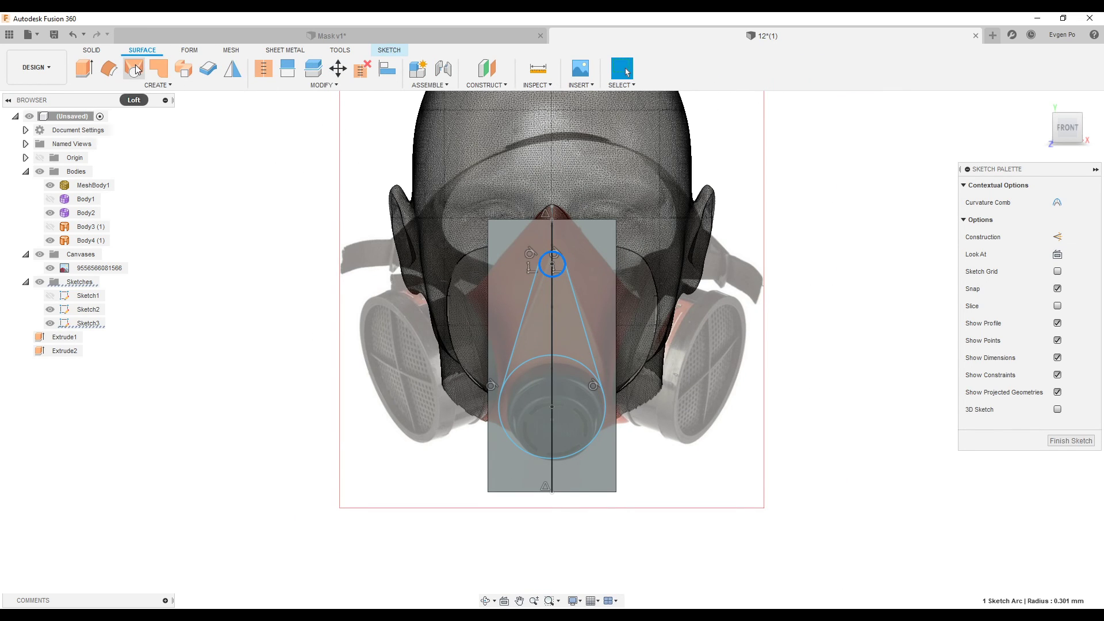
Patch both teardrop profile regions into flat surface Body5, then hide the rectangular surface.
{"action": "left_click", "coordinate": [158, 68]}
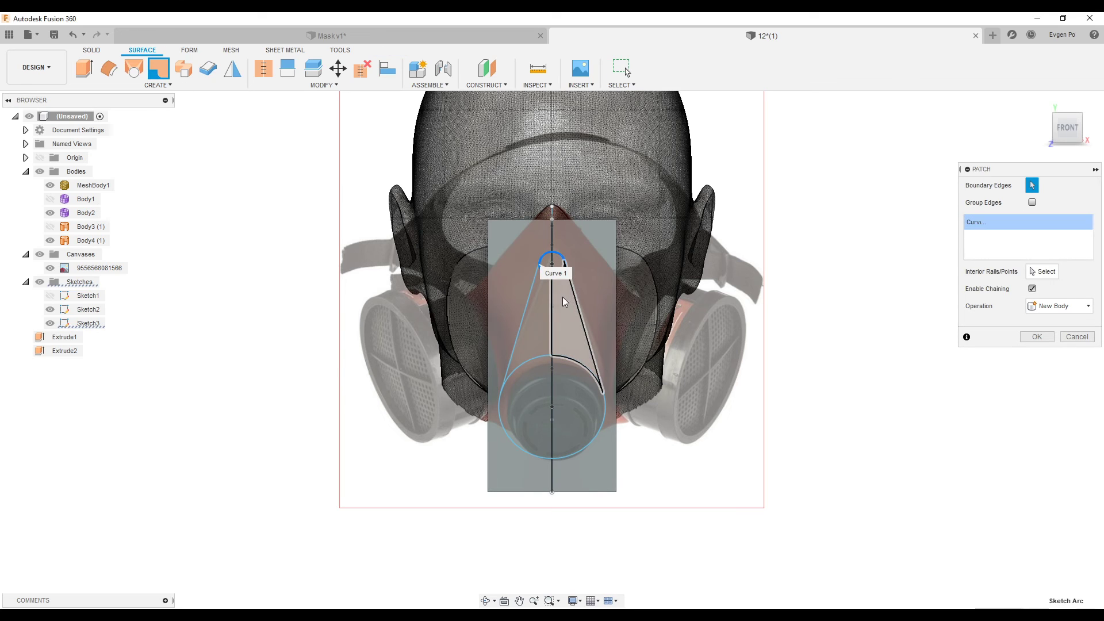
{"action": "left_click", "coordinate": [561, 258]}
{"action": "left_click", "coordinate": [545, 282]}
{"action": "middle_click_drag", "start_coordinate": [555, 363], "coordinate": [889, 366], "text": "shift"}
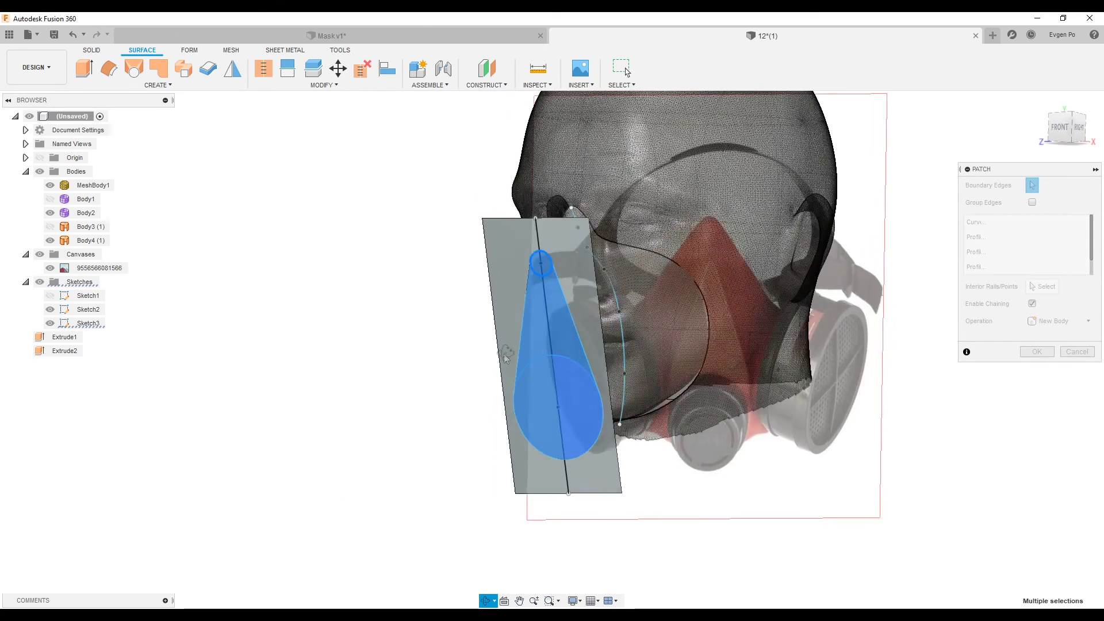
{"action": "scroll", "coordinate": [592, 352], "scroll_direction": "up", "scroll_amount": 3}
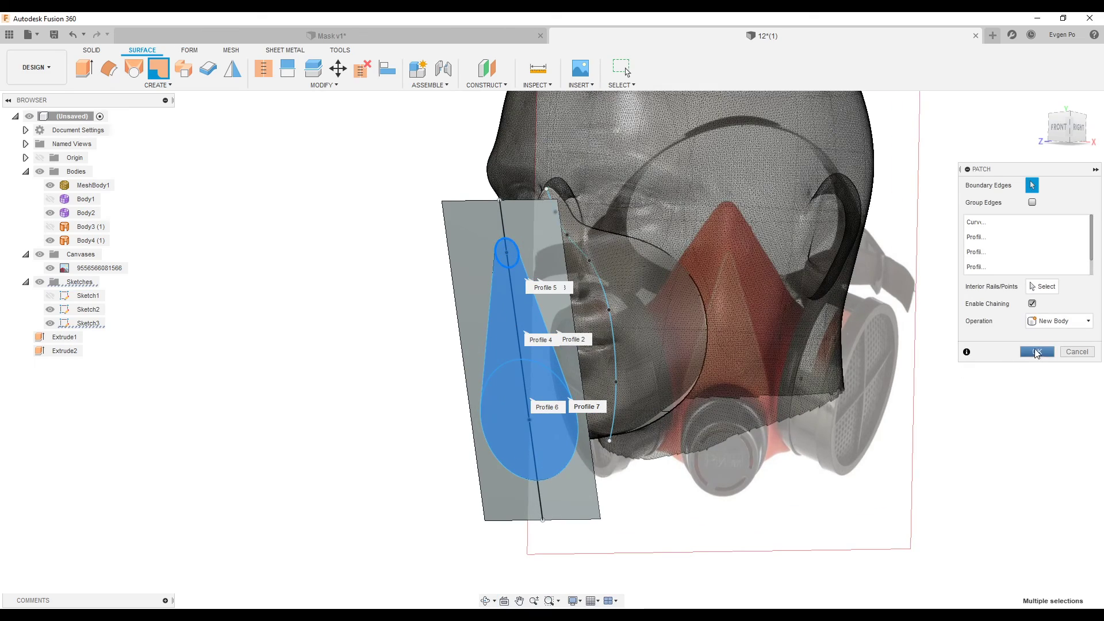
{"action": "left_click", "coordinate": [1037, 351]}
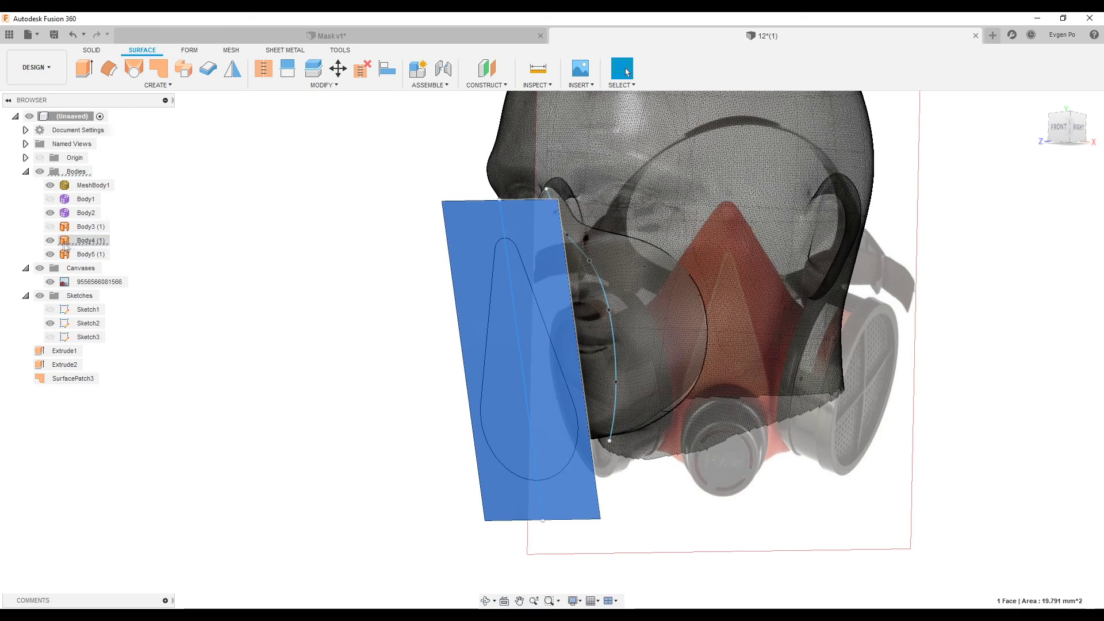
{"action": "left_click", "coordinate": [50, 240]}
Scale Body2's 22 rim edges to 1.035 and start pulling them outward into a band.
{"action": "mouse_move", "coordinate": [359, 298]}
{"action": "middle_mouse_down", "text": "shift"}
{"action": "mouse_move", "coordinate": [322, 288]}
{"action": "mouse_move", "coordinate": [338, 291]}
{"action": "middle_mouse_up", "text": "shift"}
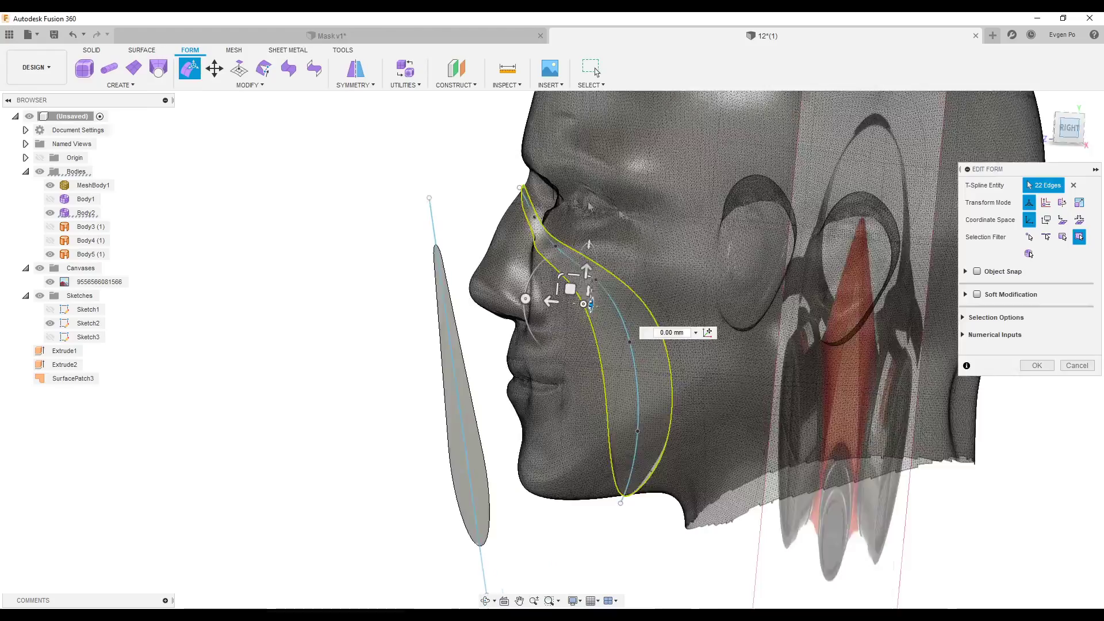
{"action": "left_click", "coordinate": [1067, 127]}
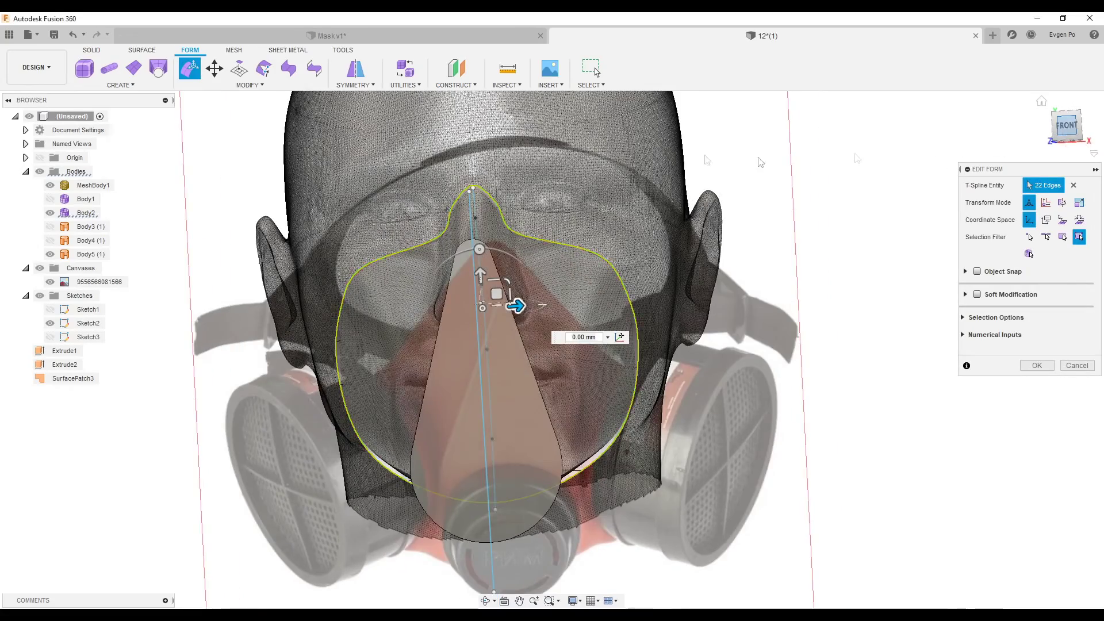
{"action": "scroll", "coordinate": [520, 257], "scroll_direction": "up", "scroll_amount": 3}
{"action": "scroll", "coordinate": [521, 269], "scroll_direction": "up", "scroll_amount": 2}
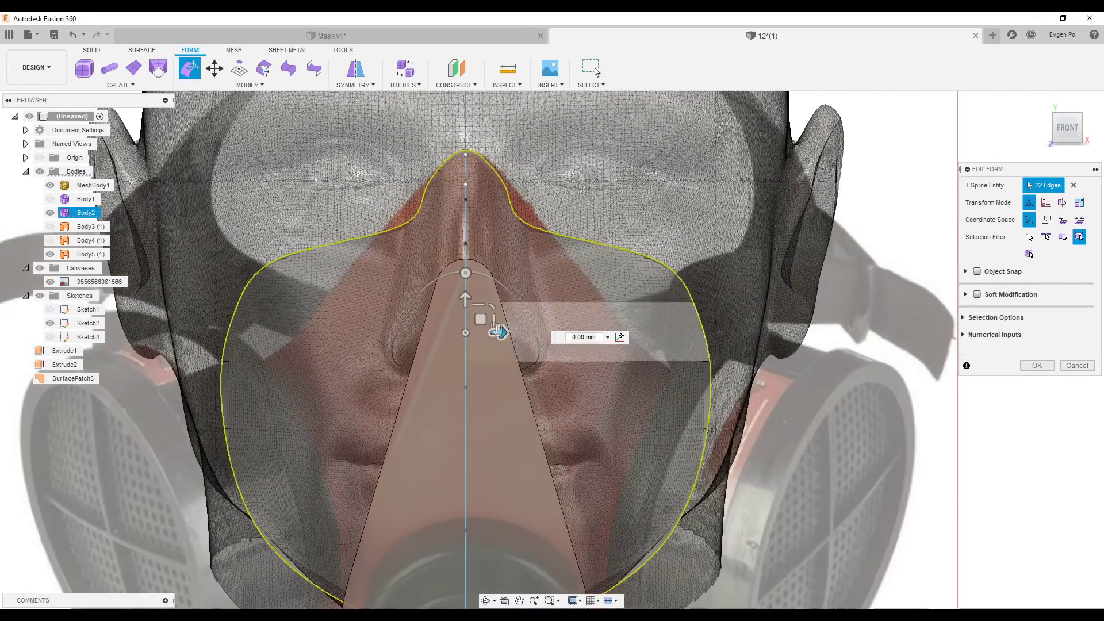
{"action": "left_click_drag", "start_coordinate": [492, 306], "coordinate": [492, 307]}
{"action": "middle_click_drag", "start_coordinate": [492, 307], "coordinate": [403, 304], "text": "shift"}
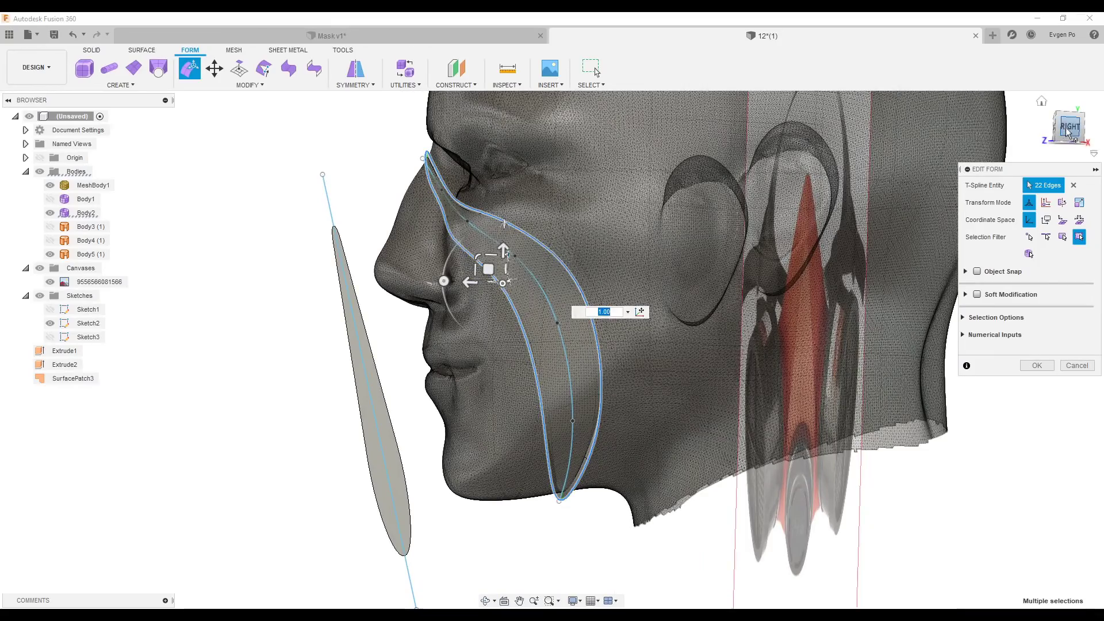
{"action": "scroll", "coordinate": [506, 279], "scroll_direction": "up", "scroll_amount": 3}
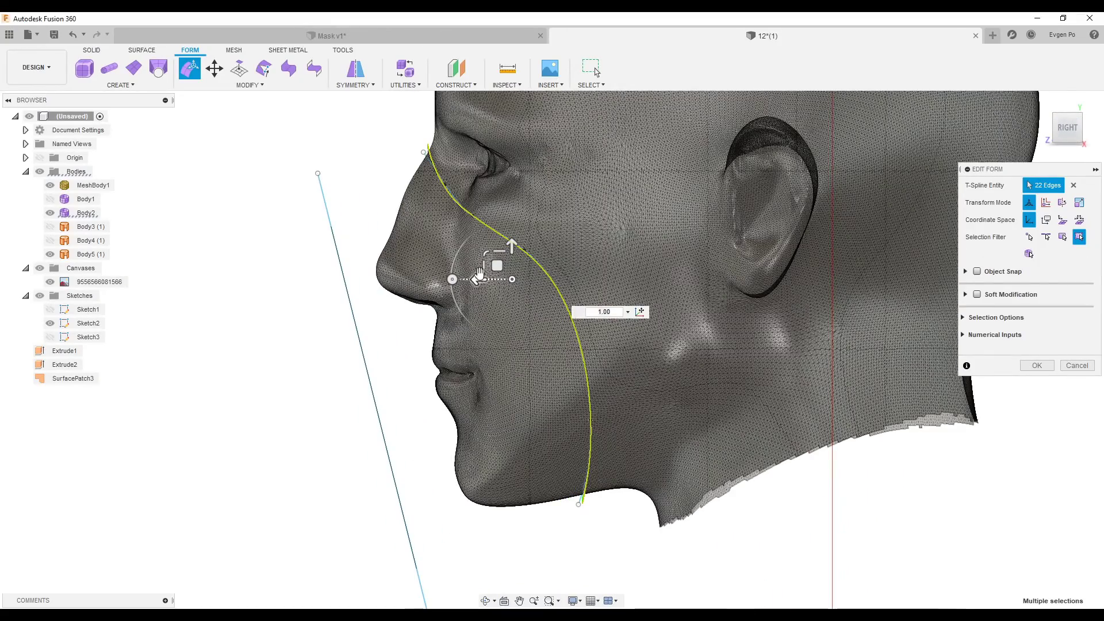
{"action": "left_click_drag", "start_coordinate": [477, 279], "coordinate": [466, 280]}
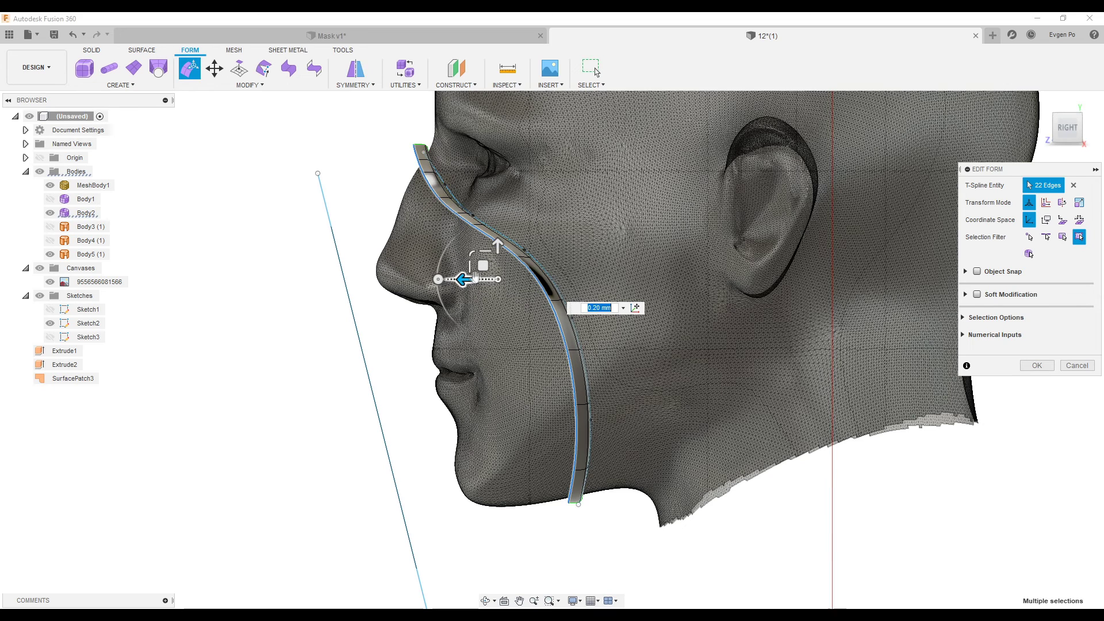
Push the rim band to -0.30 mm in local directions, then shift it toward the face.
{"action": "left_click", "coordinate": [1079, 220]}
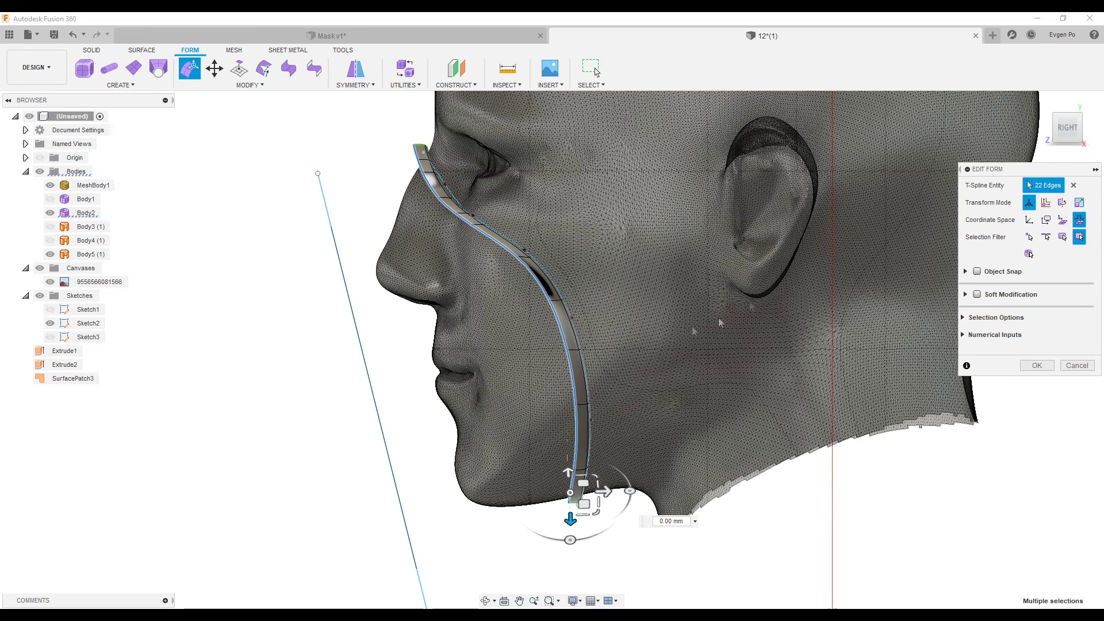
{"action": "left_click_drag", "start_coordinate": [602, 490], "coordinate": [592, 494]}
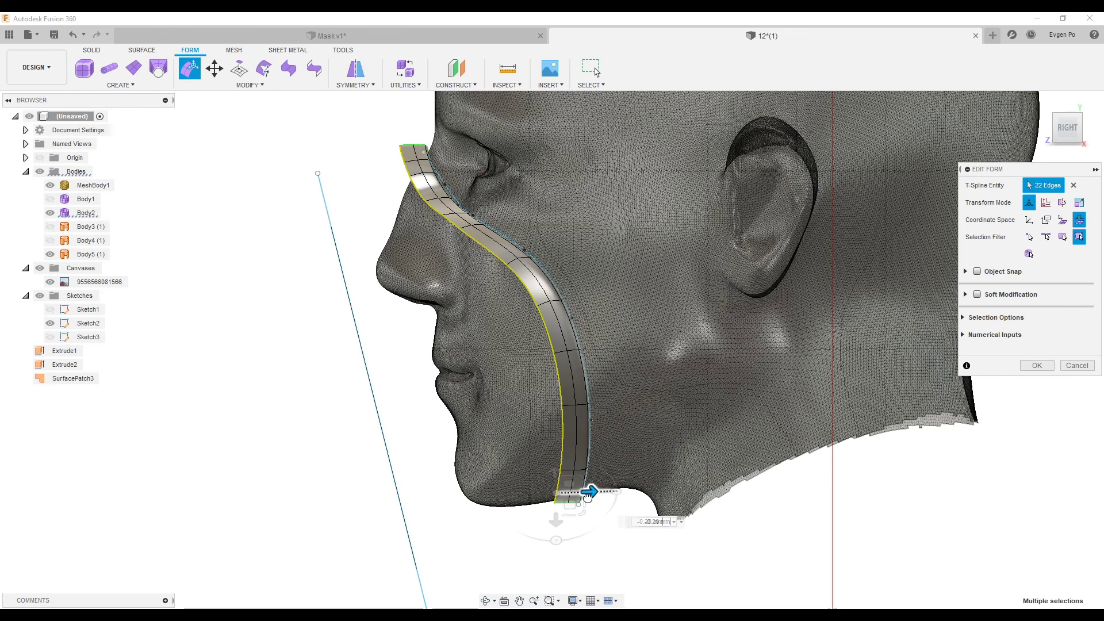
{"action": "left_click_drag", "start_coordinate": [588, 496], "coordinate": [581, 493]}
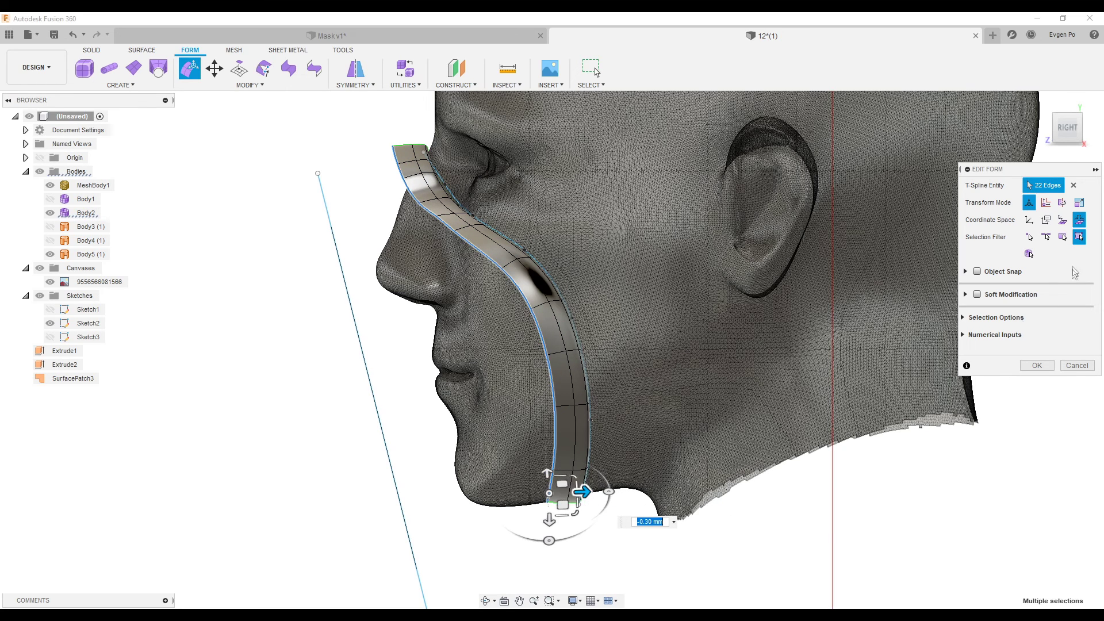
{"action": "left_click", "coordinate": [1030, 219]}
{"action": "mouse_move", "coordinate": [463, 270]}
{"action": "left_mouse_down"}
{"action": "mouse_move", "coordinate": [455, 283]}
{"action": "mouse_move", "coordinate": [459, 272]}
{"action": "left_mouse_up"}
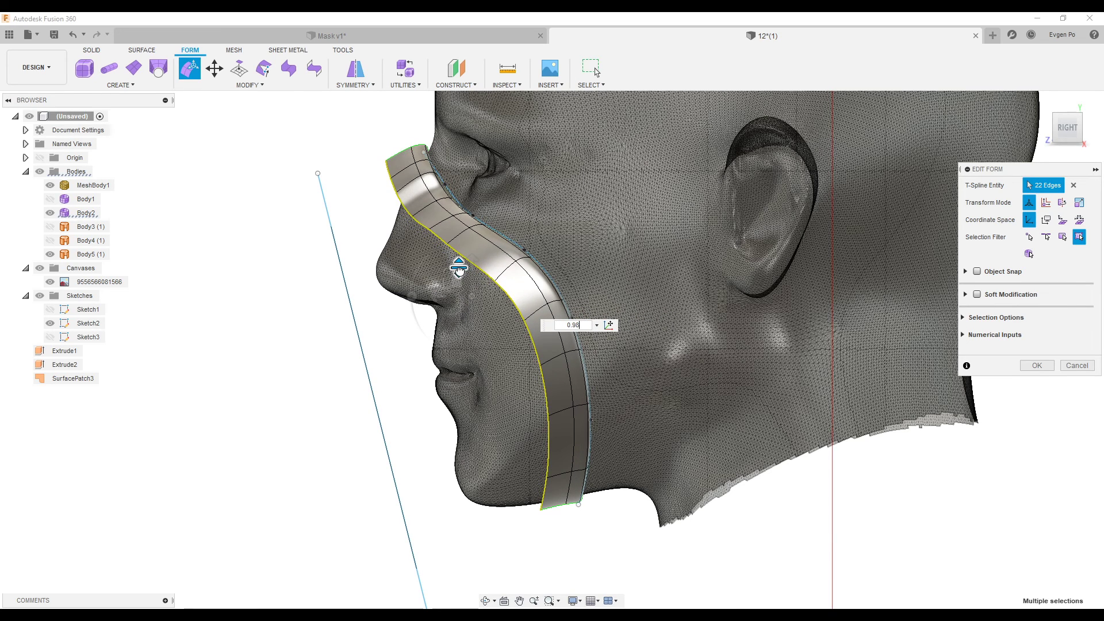
Scale the band to 0.98, nudge it into place, and commit the rim flange.
{"action": "type", "text": "0.98"}
{"action": "key", "text": "Return"}
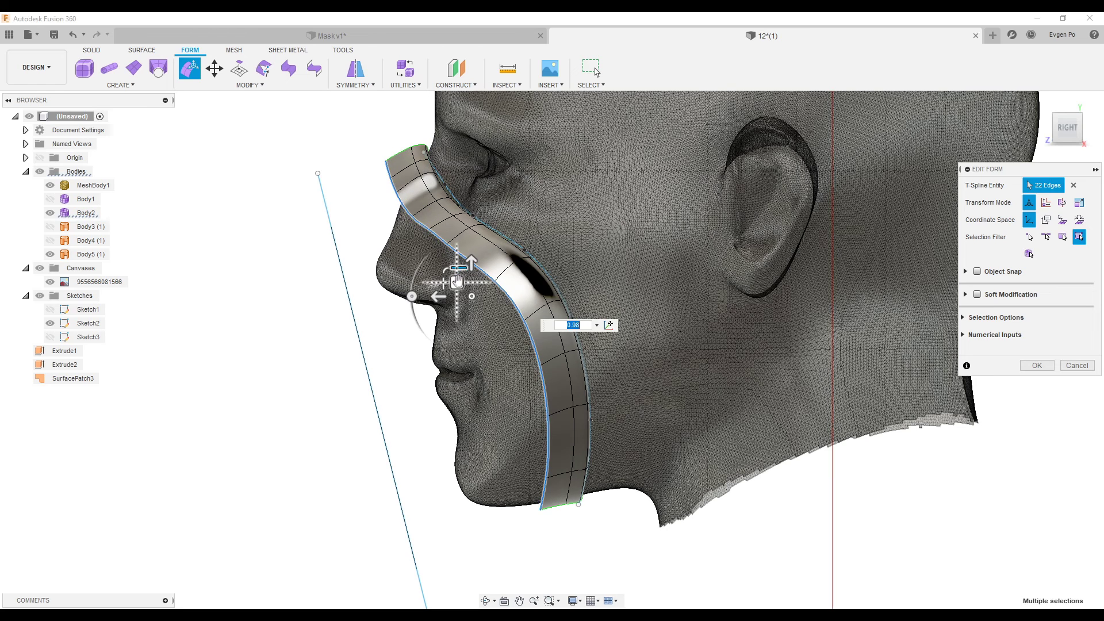
{"action": "left_click_drag", "start_coordinate": [456, 285], "coordinate": [456, 285]}
{"action": "left_click", "coordinate": [566, 505]}
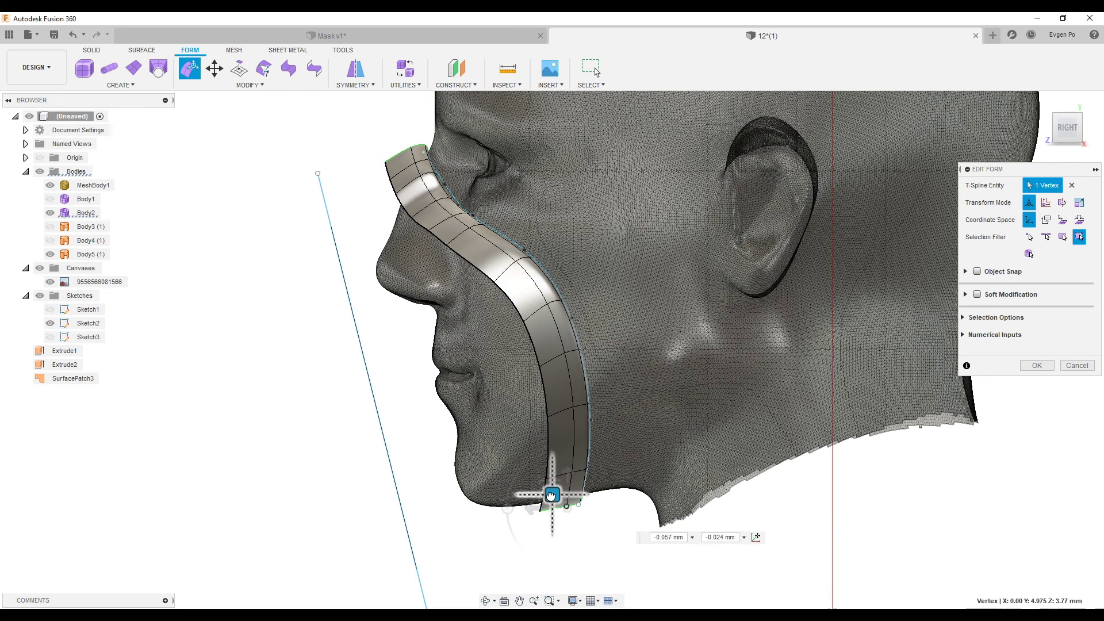
{"action": "mouse_move", "coordinate": [550, 492]}
{"action": "middle_mouse_down", "text": "shift"}
{"action": "mouse_move", "coordinate": [532, 480]}
{"action": "mouse_move", "coordinate": [443, 481]}
{"action": "mouse_move", "coordinate": [729, 310]}
{"action": "mouse_move", "coordinate": [658, 310]}
{"action": "middle_mouse_up", "text": "shift"}
{"action": "middle_click_drag", "start_coordinate": [728, 370], "coordinate": [778, 362], "text": "shift"}
{"action": "key", "text": "Escape"}
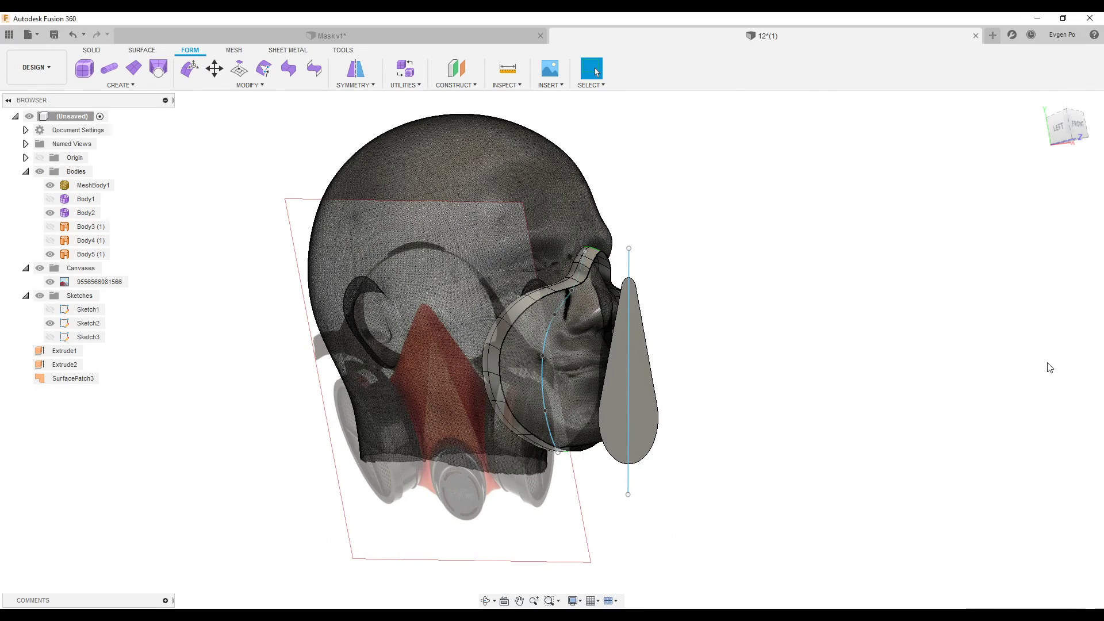
{"action": "left_click", "coordinate": [138, 87]}
{"action": "left_click", "coordinate": [124, 223]}
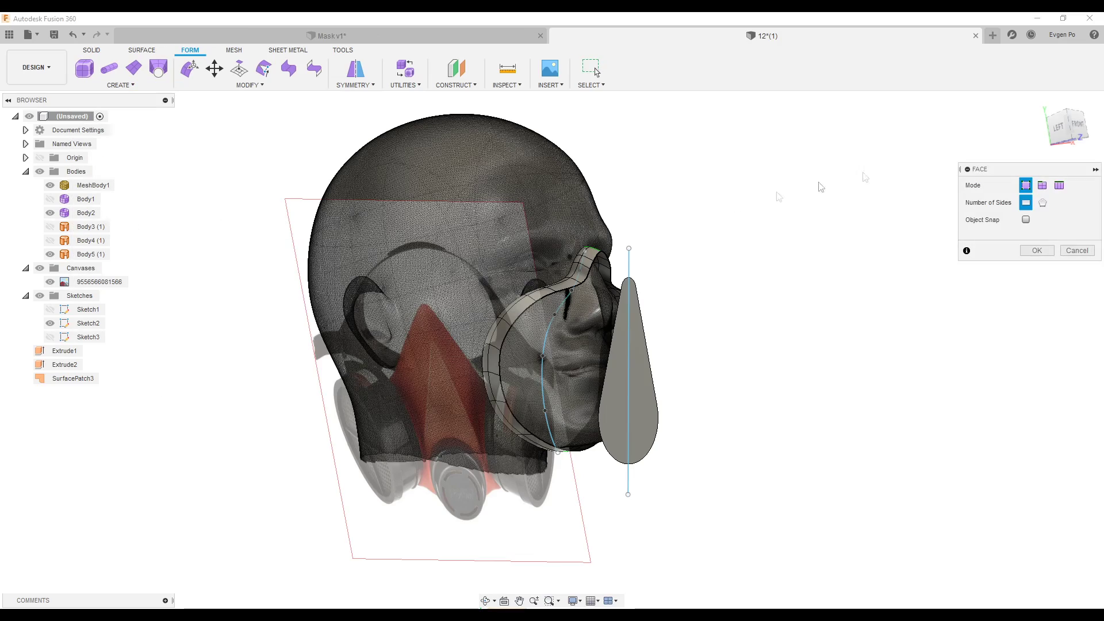
{"action": "left_click", "coordinate": [1081, 138]}
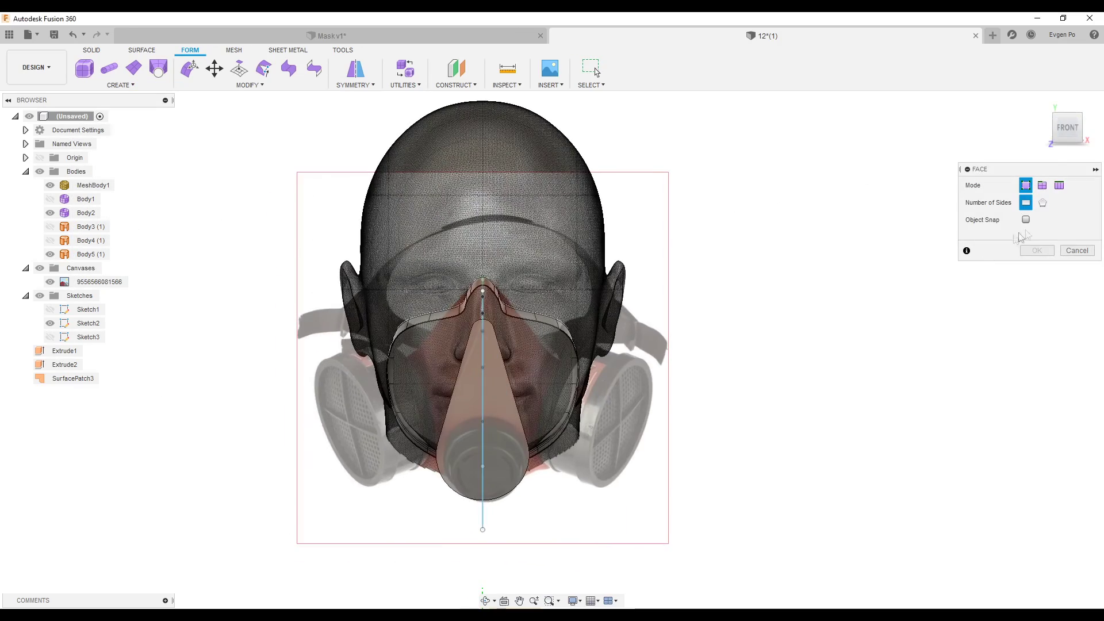
{"action": "left_click", "coordinate": [1026, 220]}
{"action": "scroll", "coordinate": [425, 339], "scroll_direction": "up", "scroll_amount": 5}
{"action": "scroll", "coordinate": [426, 339], "scroll_direction": "up", "scroll_amount": 3}
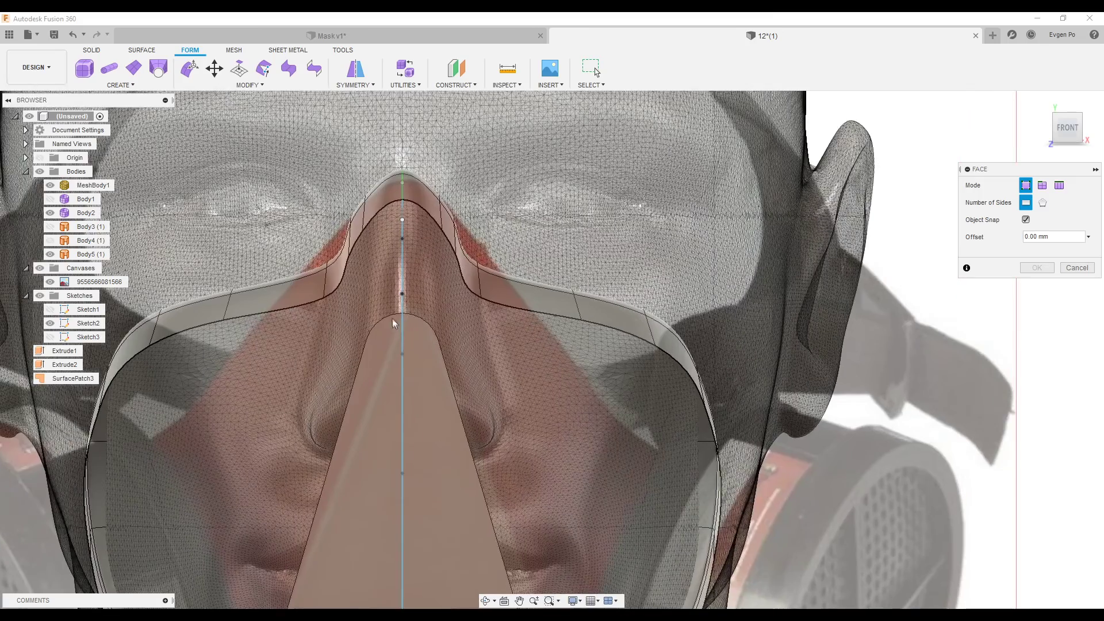
{"action": "scroll", "coordinate": [404, 319], "scroll_direction": "down", "scroll_amount": 3}
{"action": "middle_click_drag", "start_coordinate": [404, 320], "coordinate": [404, 316], "text": "shift"}
{"action": "scroll", "coordinate": [404, 316], "scroll_direction": "up", "scroll_amount": 4}
{"action": "middle_click_drag", "start_coordinate": [406, 302], "coordinate": [398, 298], "text": "shift"}
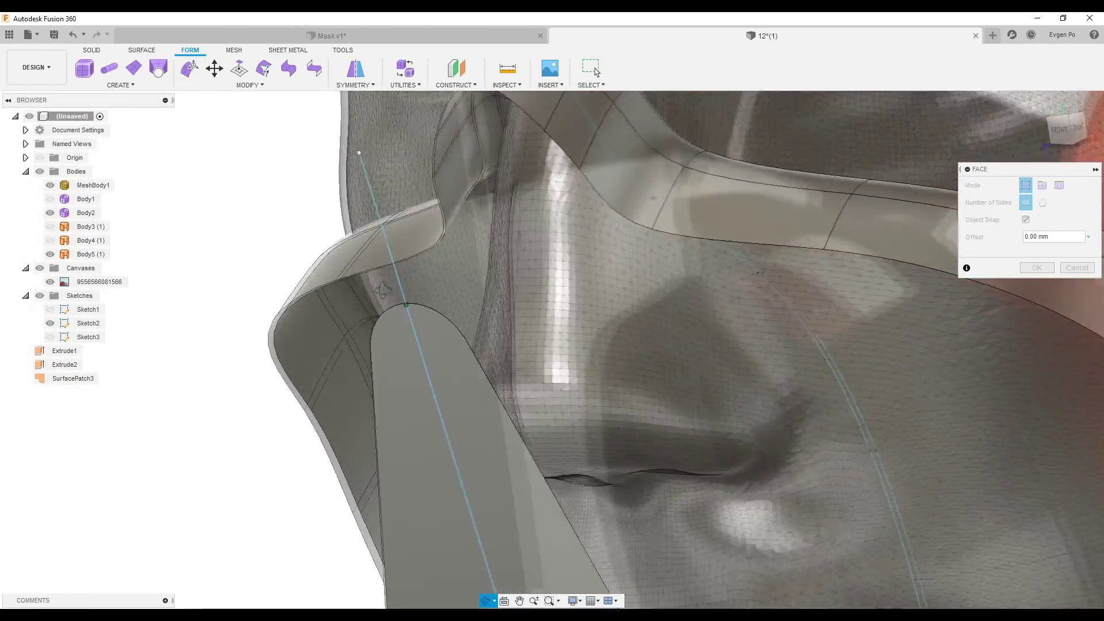
{"action": "left_click", "coordinate": [406, 305]}
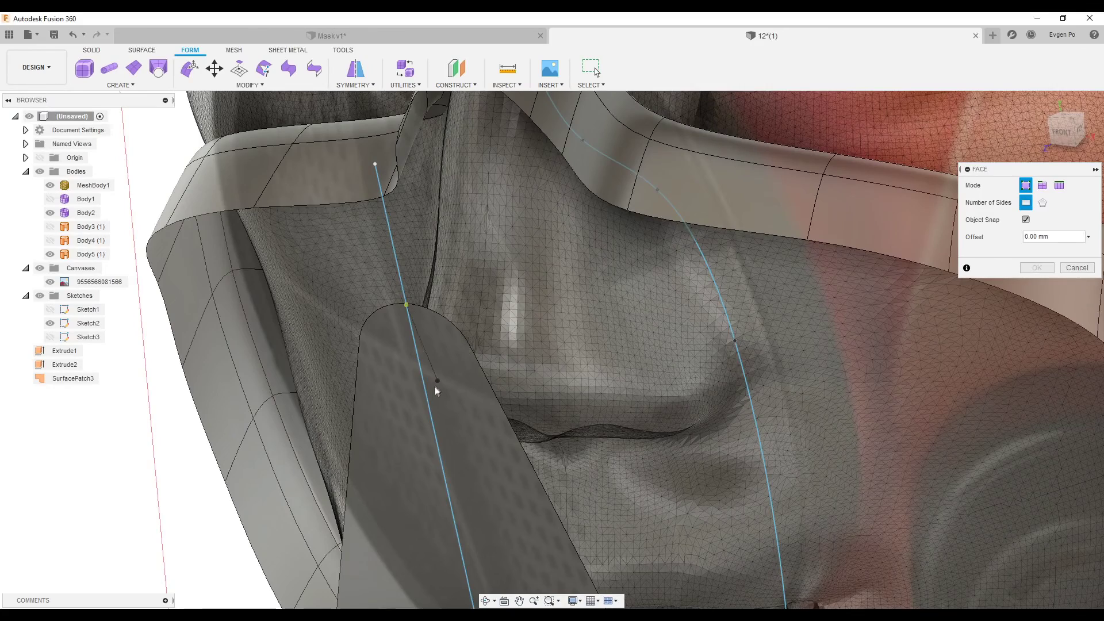
{"action": "left_click", "coordinate": [426, 394]}
{"action": "left_click", "coordinate": [492, 389]}
{"action": "left_click", "coordinate": [447, 320]}
{"action": "mouse_move", "coordinate": [446, 260]}
{"action": "middle_mouse_down", "text": "shift"}
{"action": "mouse_move", "coordinate": [420, 202]}
{"action": "mouse_move", "coordinate": [438, 265]}
{"action": "middle_mouse_up", "text": "shift"}
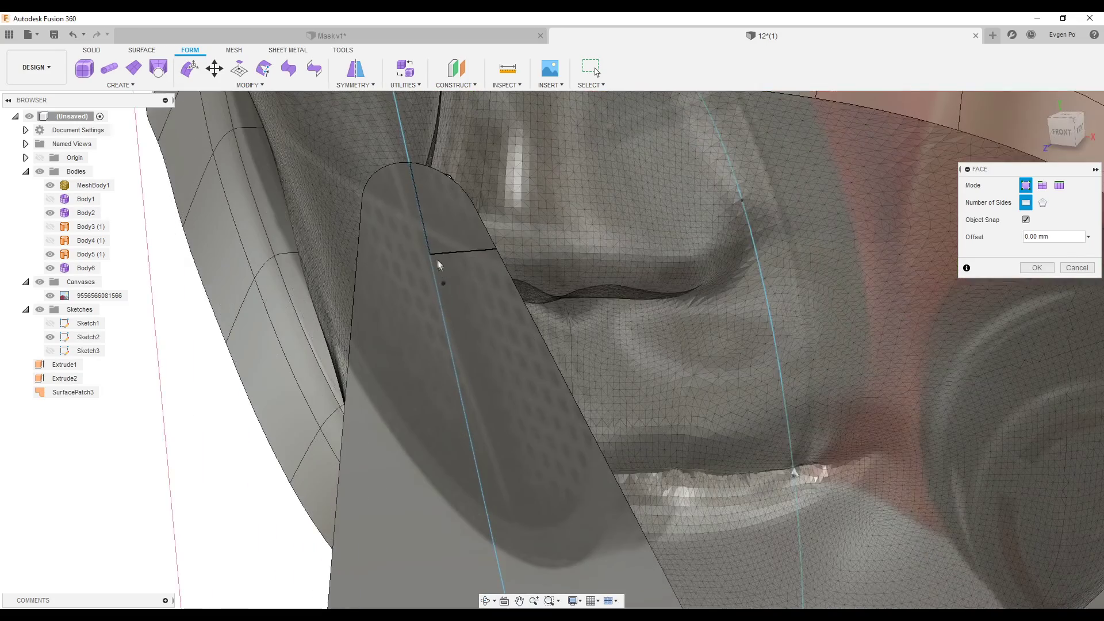
{"action": "left_click", "coordinate": [430, 254]}
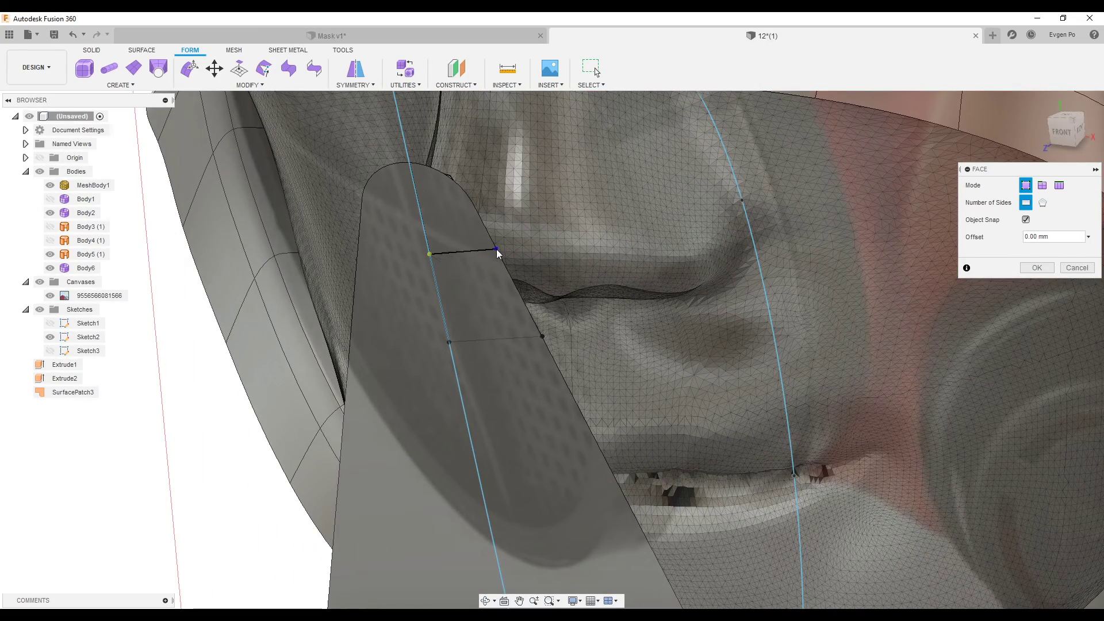
{"action": "middle_click_drag", "start_coordinate": [451, 347], "coordinate": [388, 345], "text": "shift"}
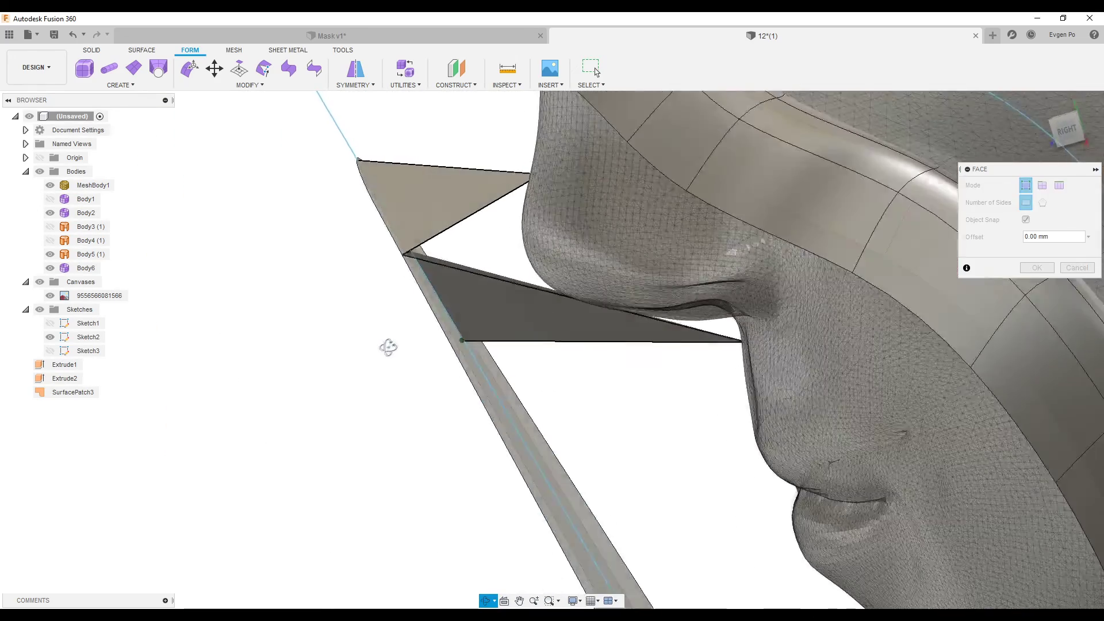
{"action": "key", "text": "Escape"}
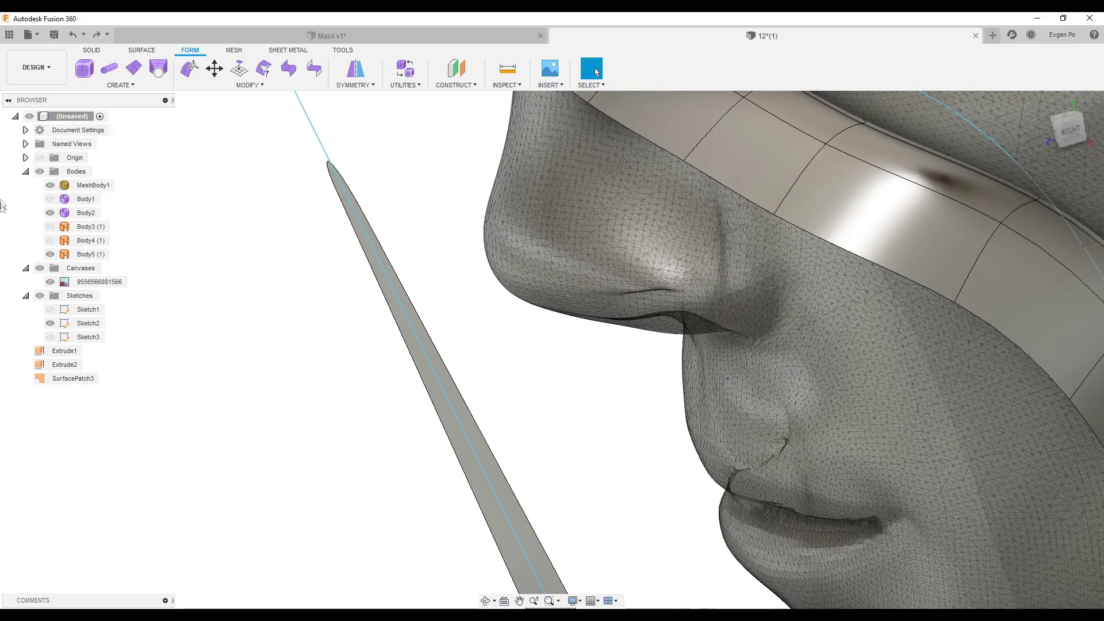
{"action": "left_click", "coordinate": [50, 190]}
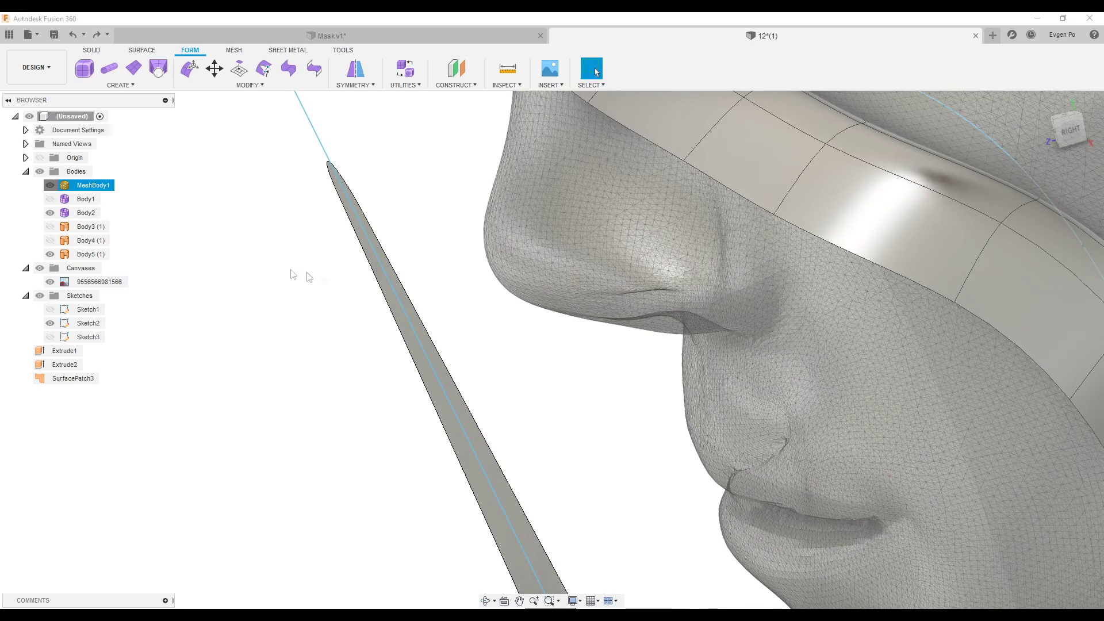
Hide the head mesh and start a T-spline Face with Object Snap in front view.
{"action": "key", "text": "v"}
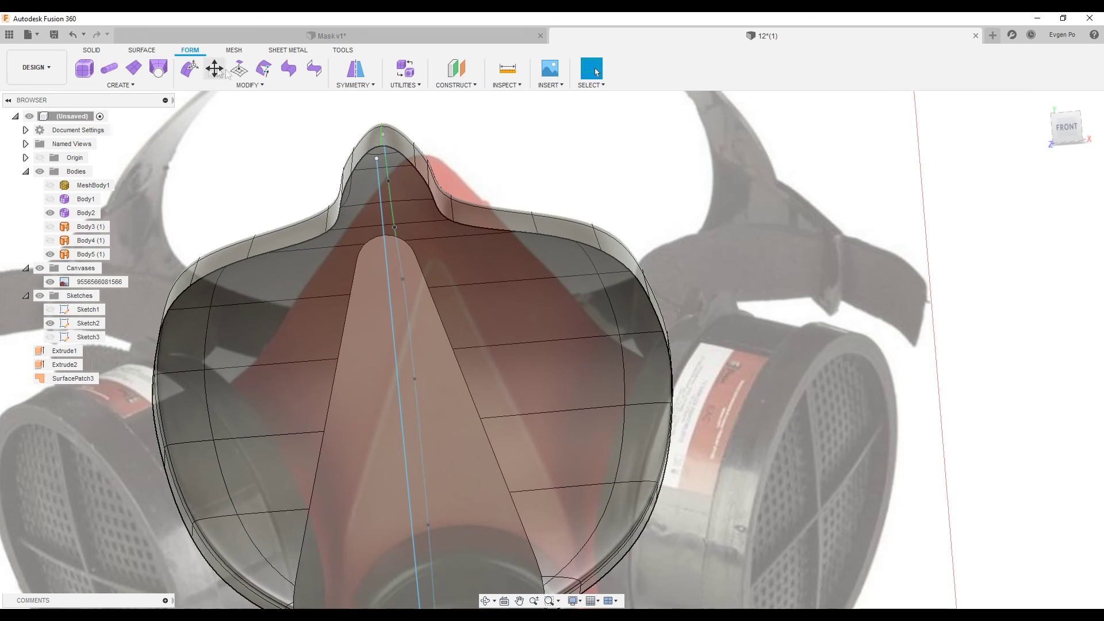
{"action": "left_click", "coordinate": [121, 85]}
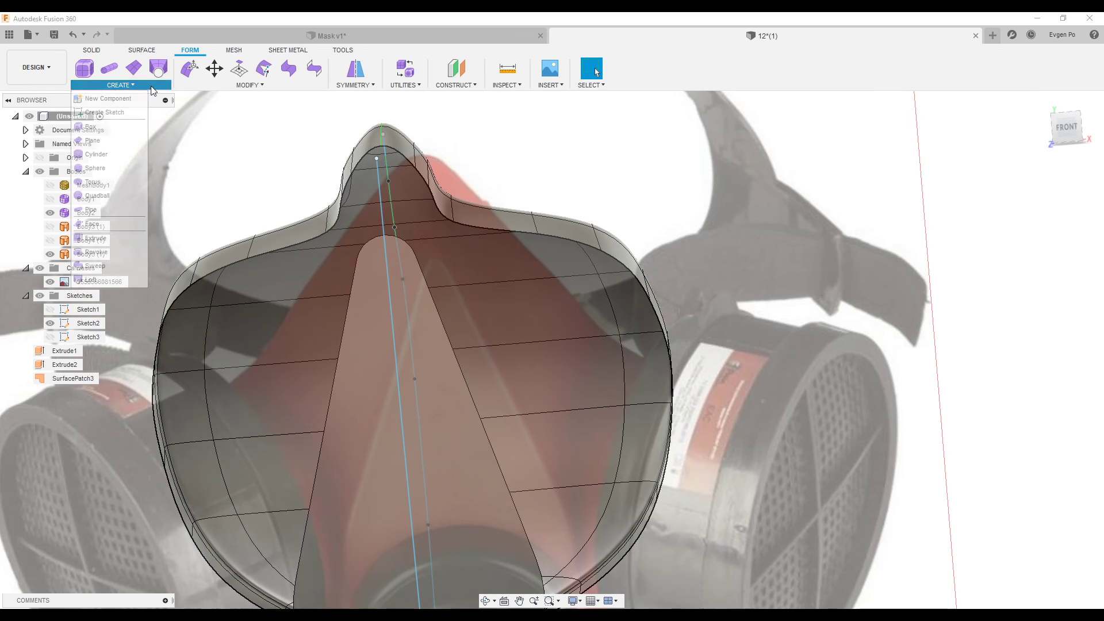
{"action": "left_click", "coordinate": [111, 229]}
{"action": "scroll", "coordinate": [394, 257], "scroll_direction": "up", "scroll_amount": 5}
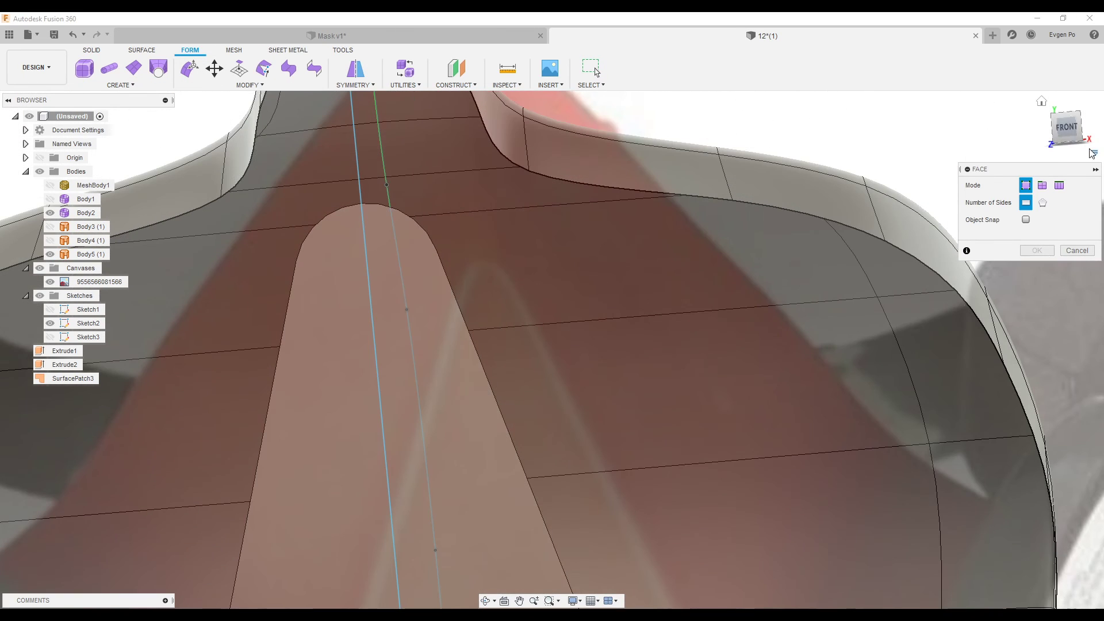
{"action": "left_click", "coordinate": [1068, 131]}
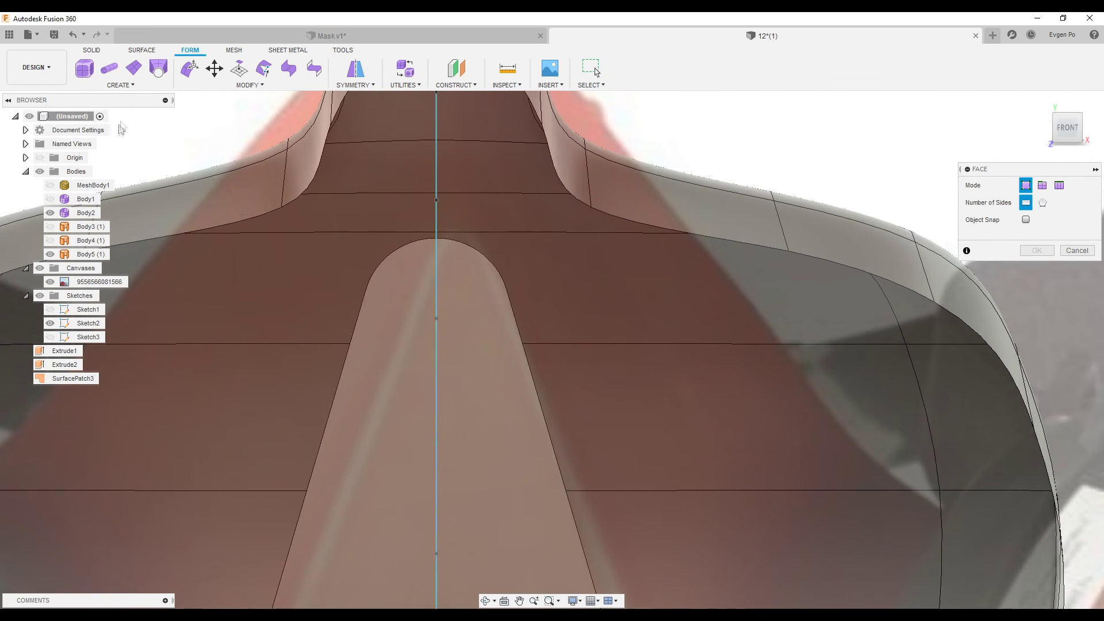
{"action": "left_click", "coordinate": [132, 85]}
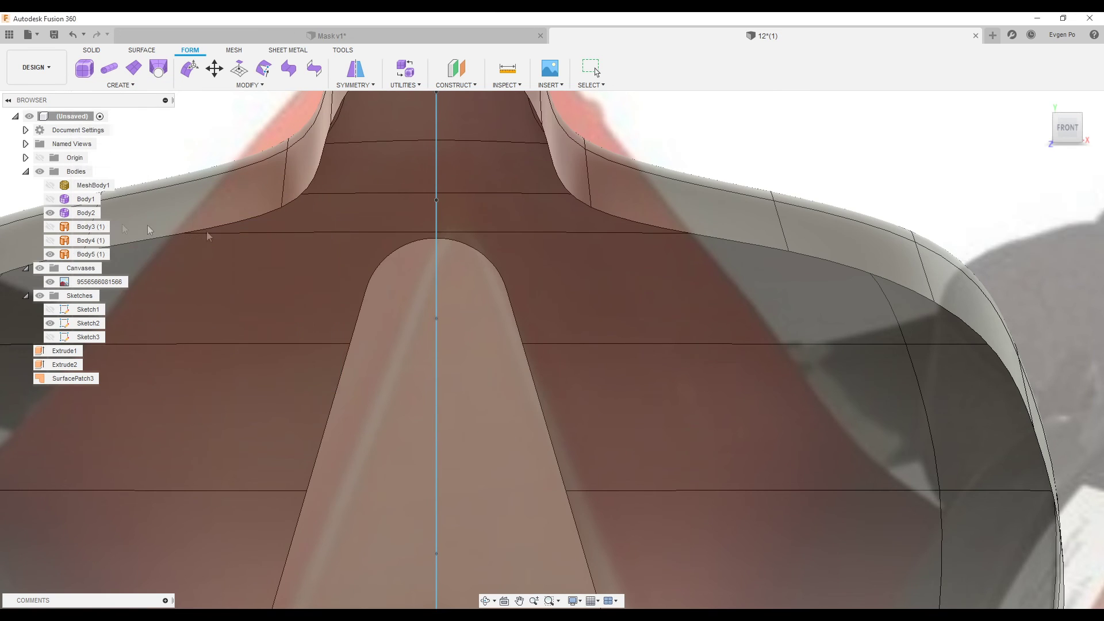
{"action": "scroll", "coordinate": [444, 253], "scroll_direction": "up", "scroll_amount": 3}
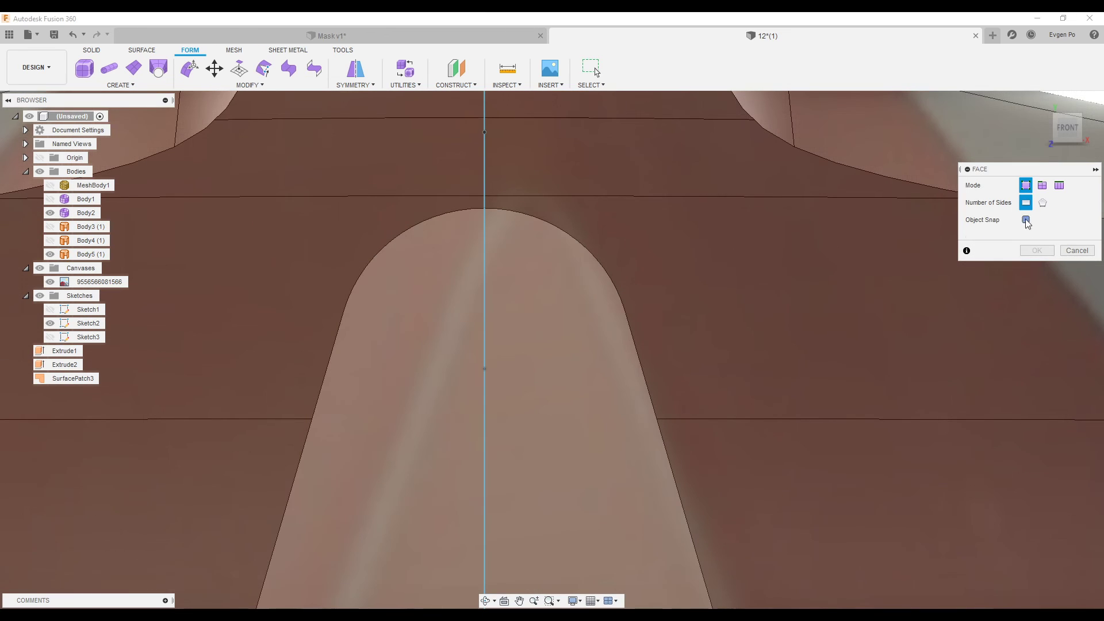
{"action": "left_click", "coordinate": [1026, 219]}
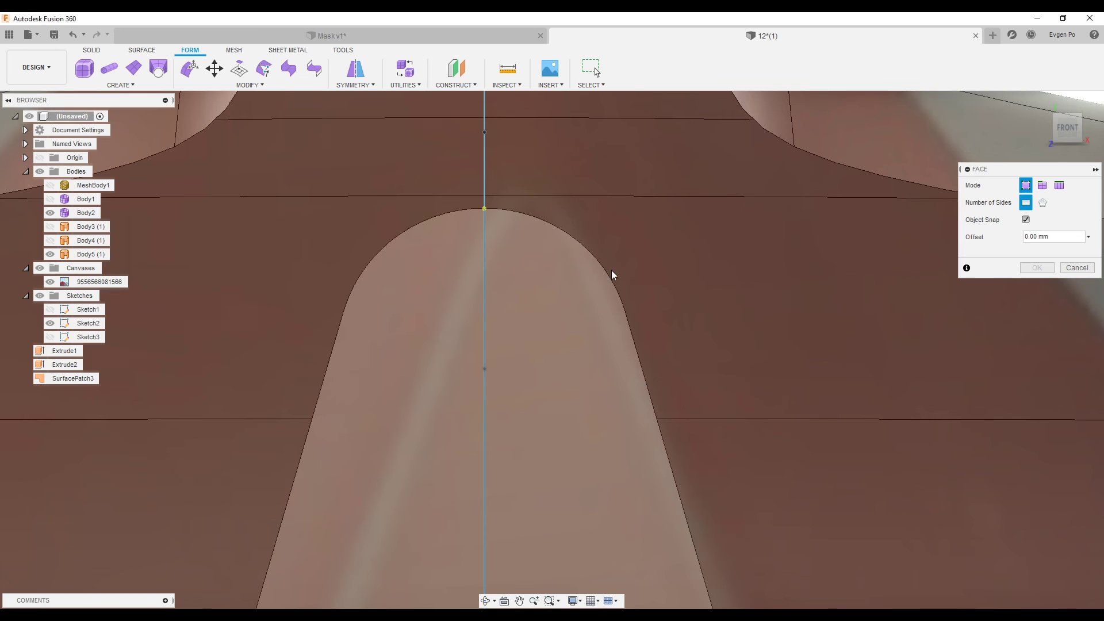
Build Body6's first quad on the strip's rounded top and centre line, then raise an edge.
{"action": "left_click", "coordinate": [587, 250]}
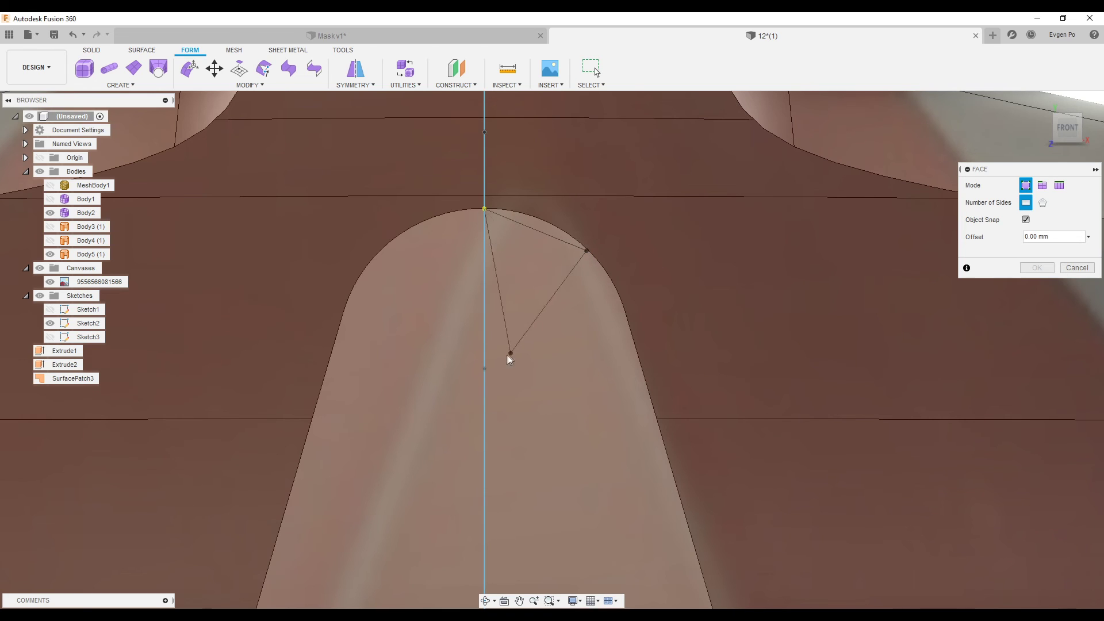
{"action": "left_click", "coordinate": [483, 373]}
{"action": "key", "text": "ctrl+z"}
{"action": "left_click", "coordinate": [484, 372]}
{"action": "mouse_move", "coordinate": [484, 373]}
{"action": "middle_mouse_down", "text": "shift"}
{"action": "mouse_move", "coordinate": [391, 329]}
{"action": "mouse_move", "coordinate": [1025, 195]}
{"action": "middle_mouse_up", "text": "shift"}
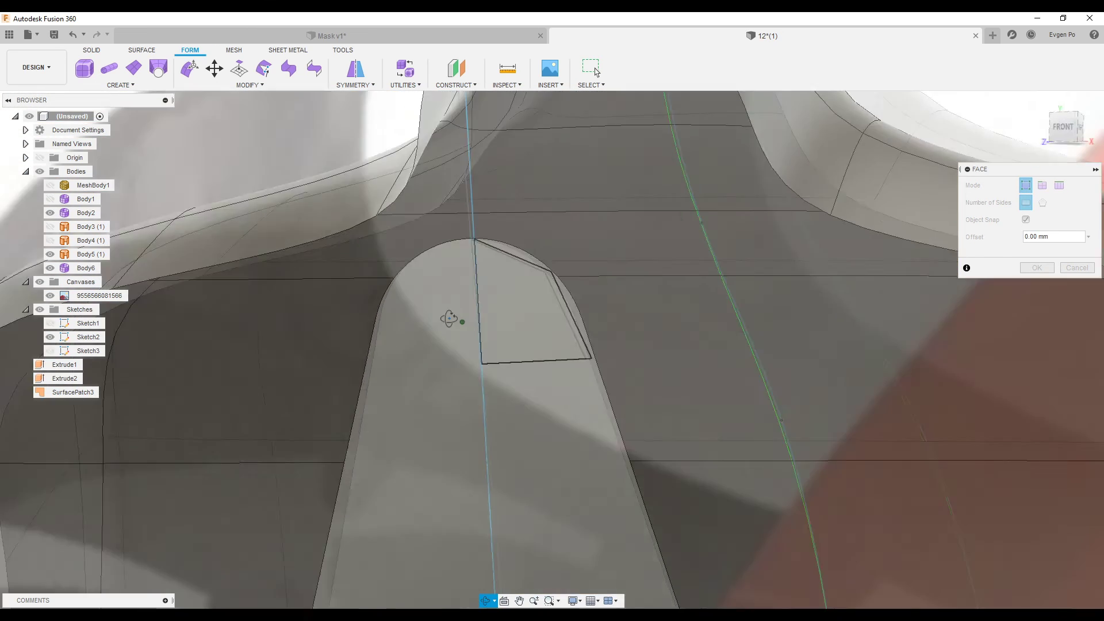
{"action": "left_click", "coordinate": [1065, 129]}
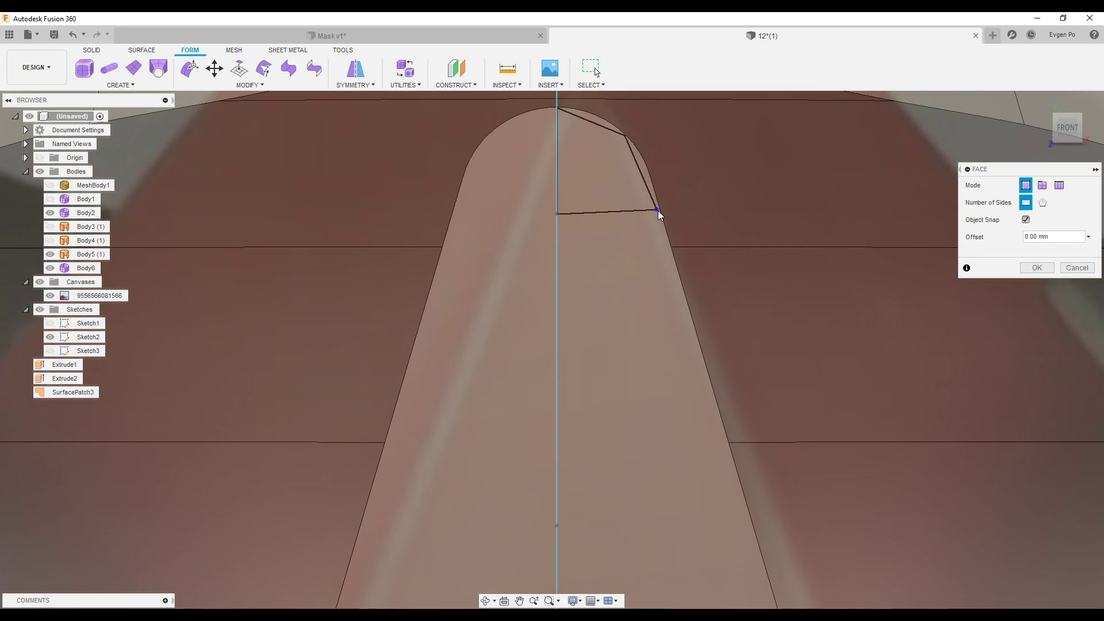
{"action": "left_click", "coordinate": [657, 210]}
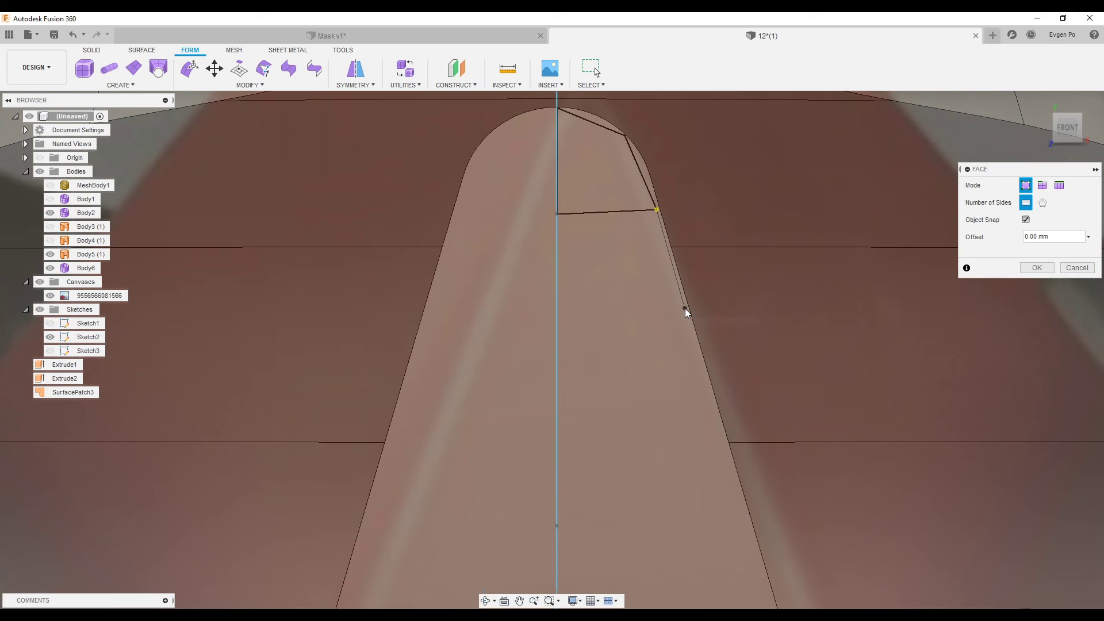
{"action": "left_click_drag", "start_coordinate": [541, 230], "coordinate": [542, 201]}
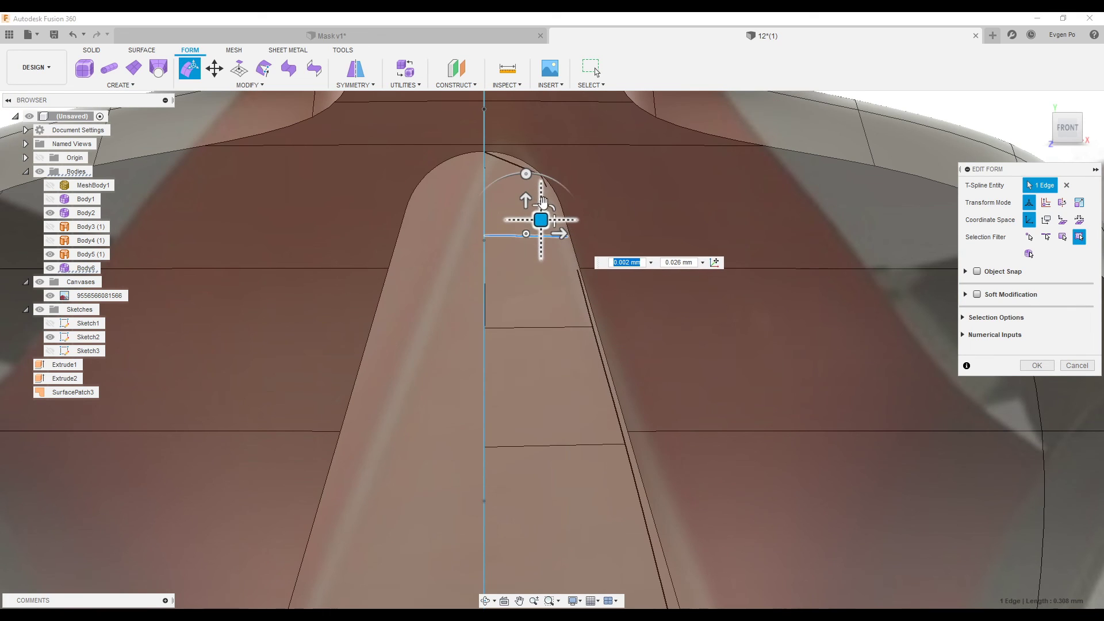
Nudge Body6's upper and lower face edges upward onto the strip outline and confirm.
{"action": "left_click_drag", "start_coordinate": [541, 202], "coordinate": [542, 215]}
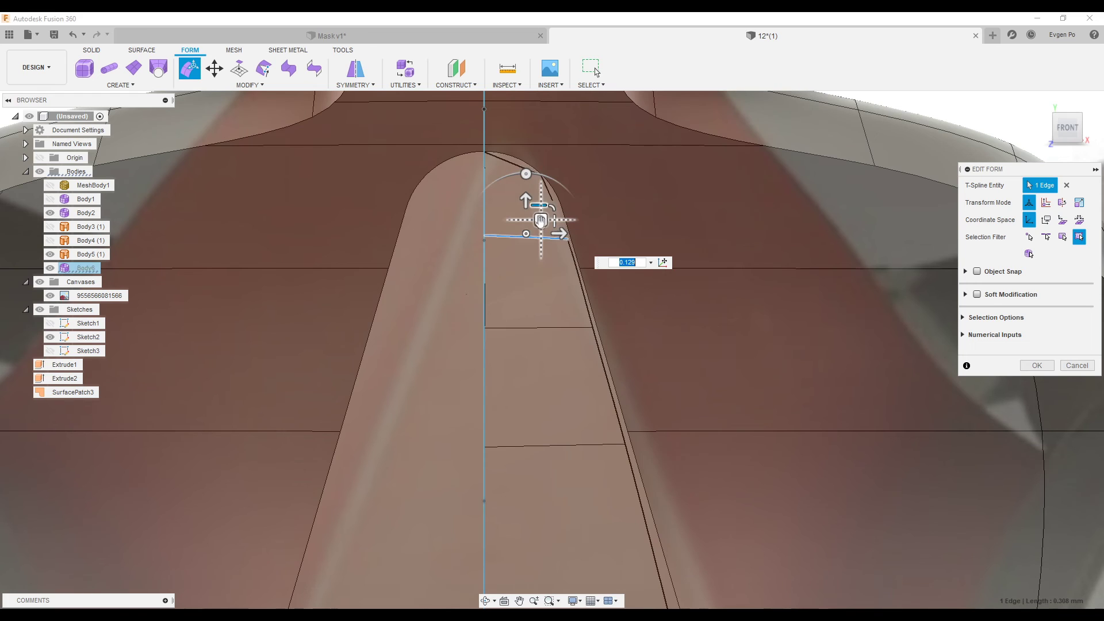
{"action": "left_click_drag", "start_coordinate": [540, 213], "coordinate": [536, 193]}
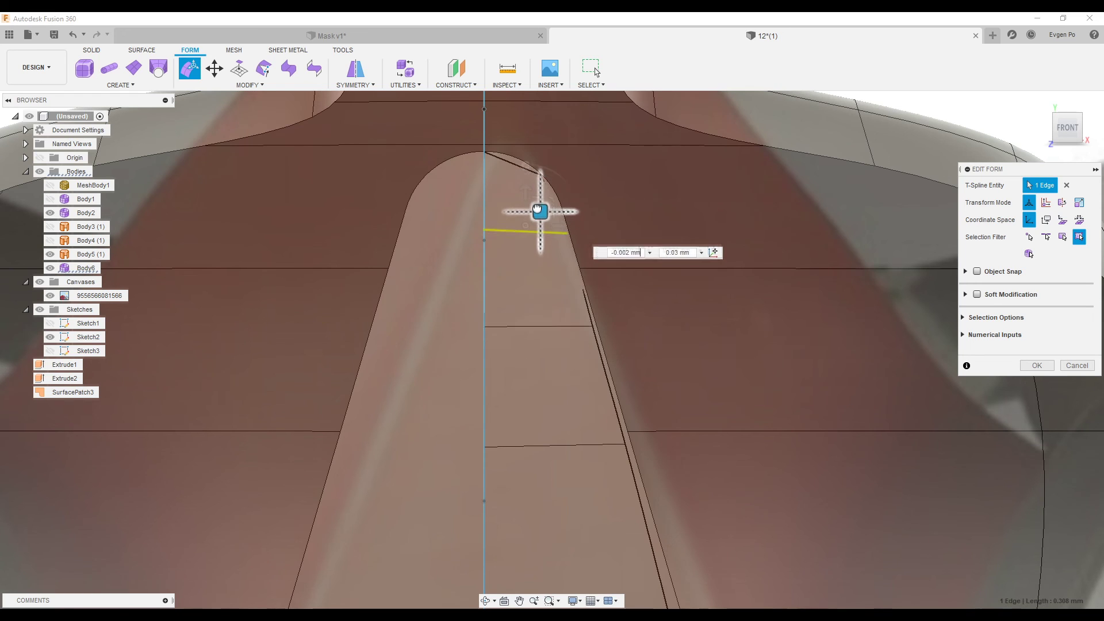
{"action": "left_click", "coordinate": [570, 324]}
{"action": "left_click_drag", "start_coordinate": [552, 296], "coordinate": [543, 217]}
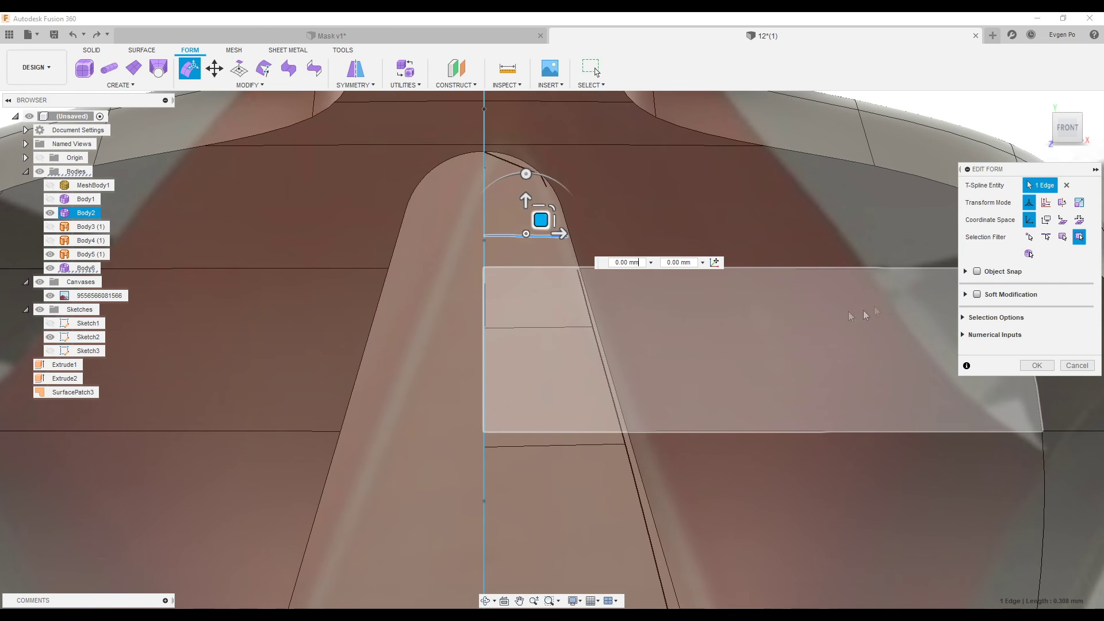
{"action": "left_click", "coordinate": [526, 326]}
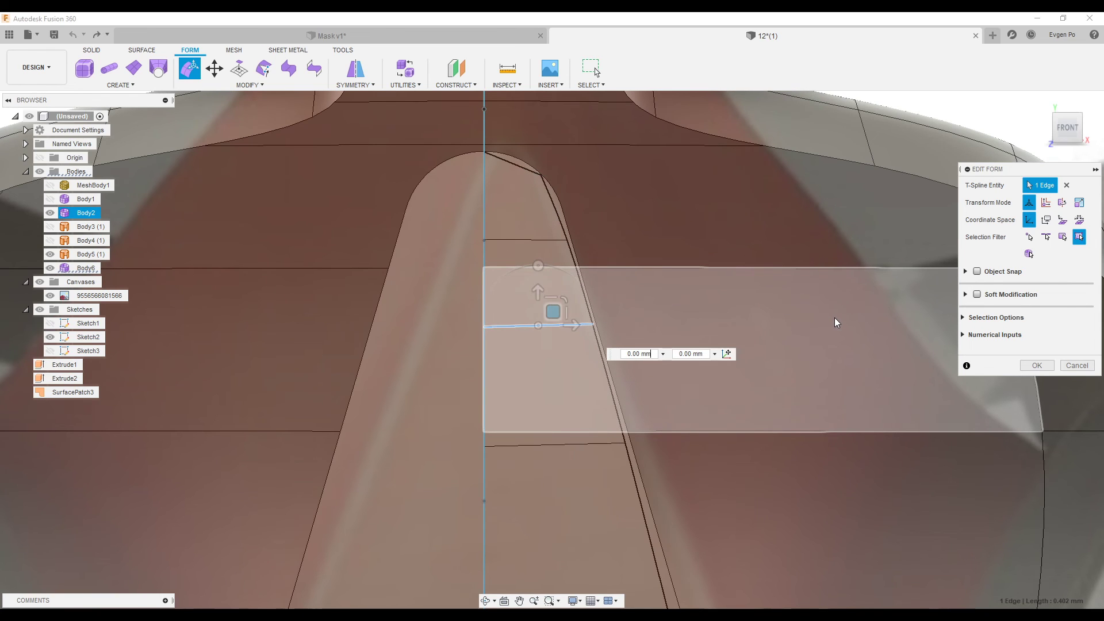
{"action": "left_click", "coordinate": [1062, 366]}
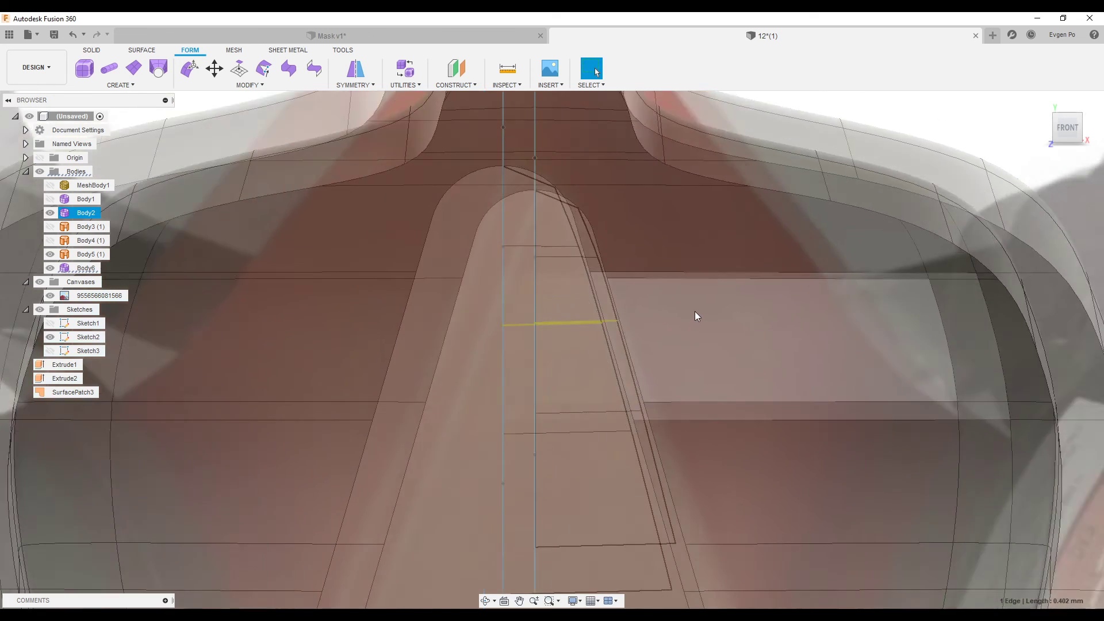
{"action": "middle_click_drag", "start_coordinate": [695, 311], "coordinate": [571, 306], "text": "shift"}
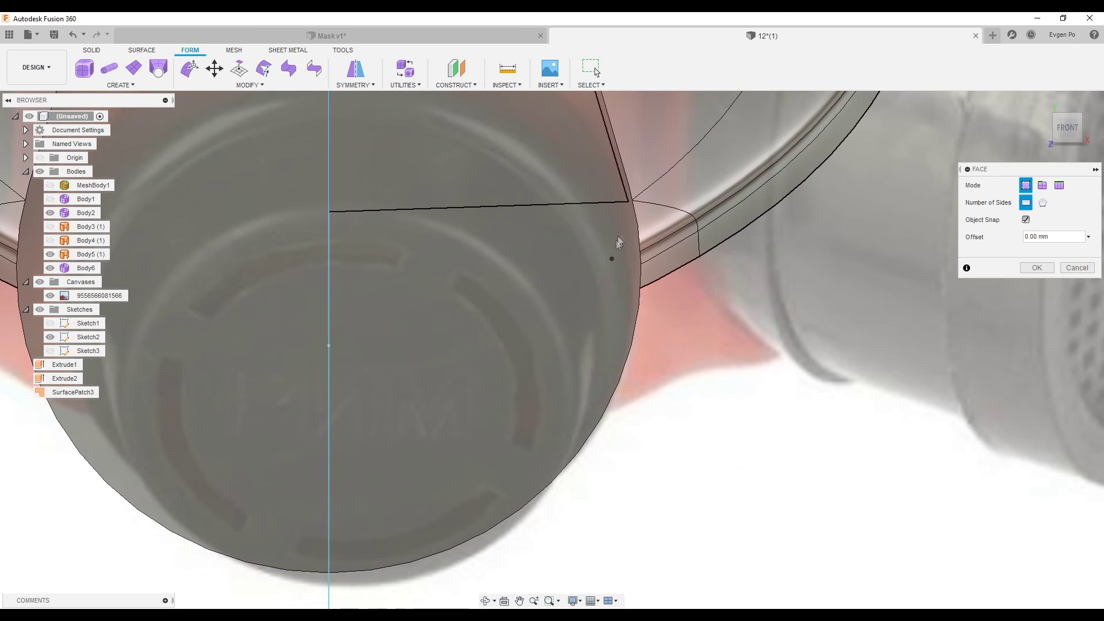
Add two snapped quad faces down the round filter area to the mask's bottom edge.
{"action": "left_click", "coordinate": [628, 202]}
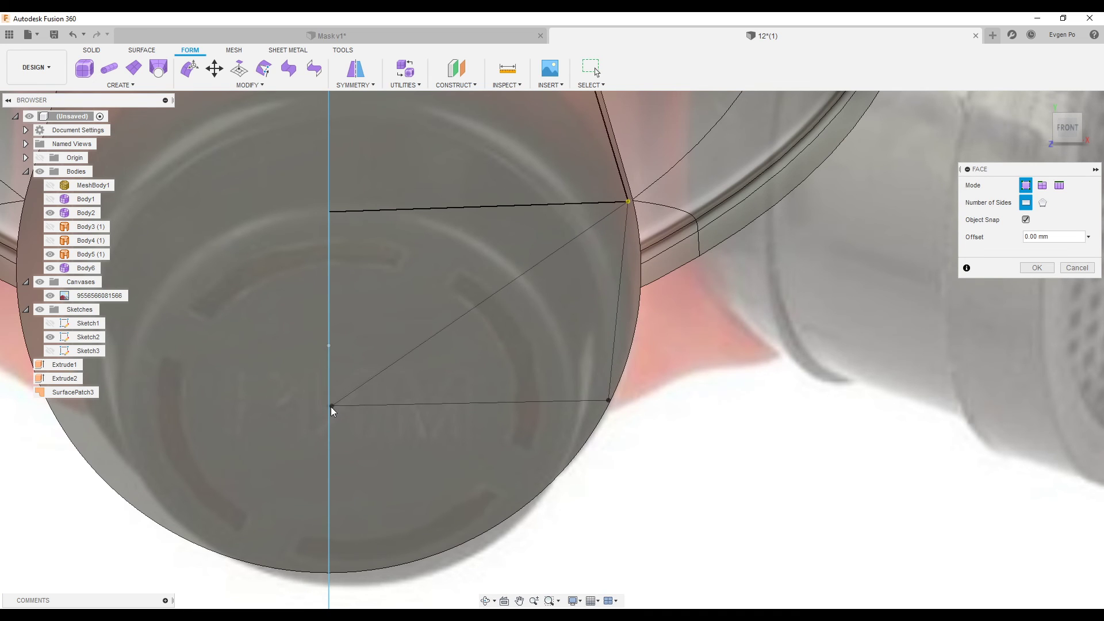
{"action": "left_click", "coordinate": [329, 212]}
{"action": "scroll", "coordinate": [381, 180], "scroll_direction": "down", "scroll_amount": 3}
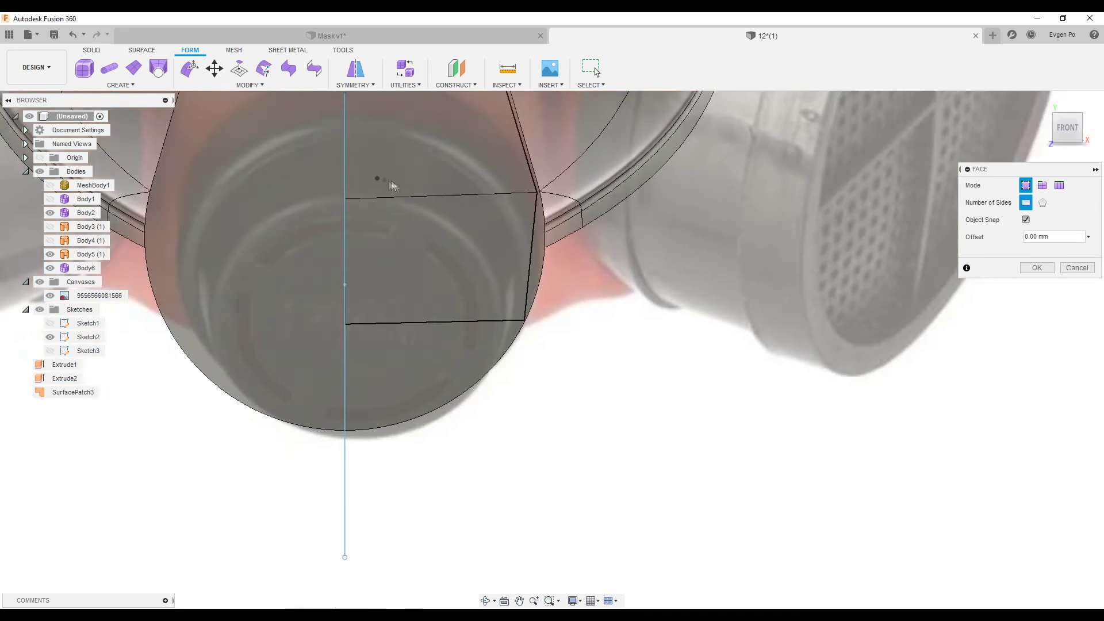
{"action": "scroll", "coordinate": [539, 345], "scroll_direction": "up", "scroll_amount": 2}
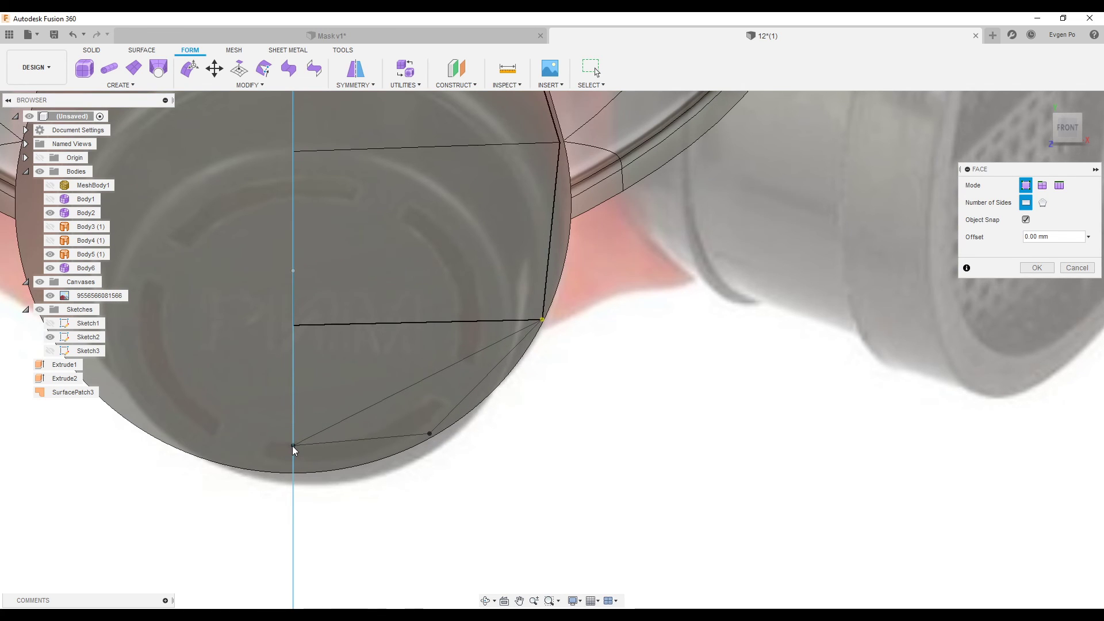
{"action": "left_click", "coordinate": [293, 326]}
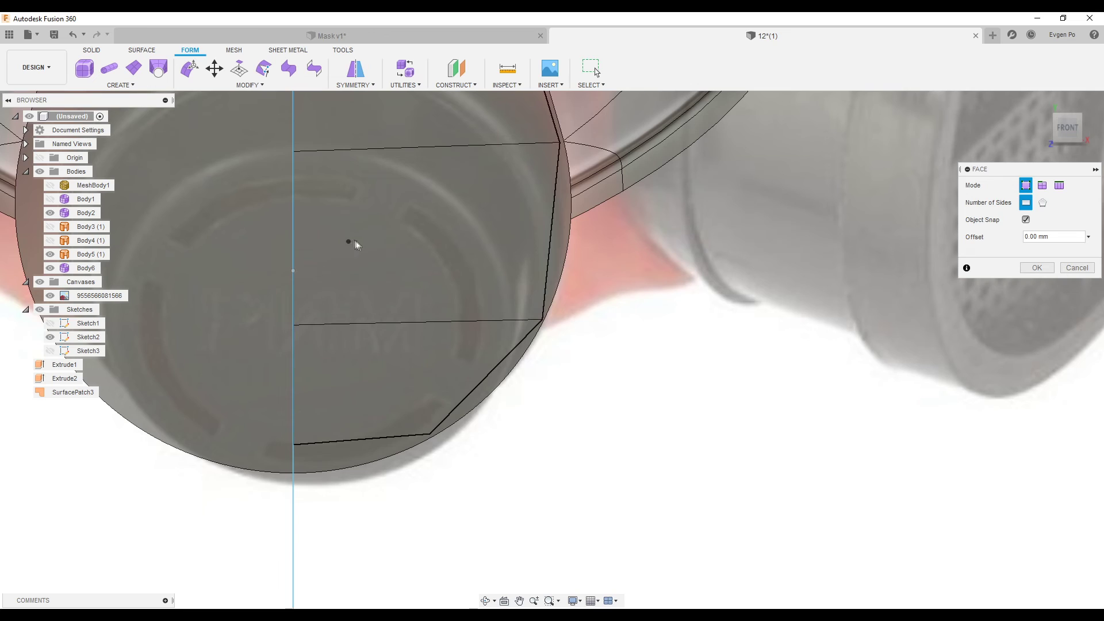
{"action": "scroll", "coordinate": [352, 246], "scroll_direction": "down", "scroll_amount": 2}
{"action": "scroll", "coordinate": [380, 297], "scroll_direction": "down", "scroll_amount": 1}
{"action": "scroll", "coordinate": [379, 297], "scroll_direction": "down", "scroll_amount": 2}
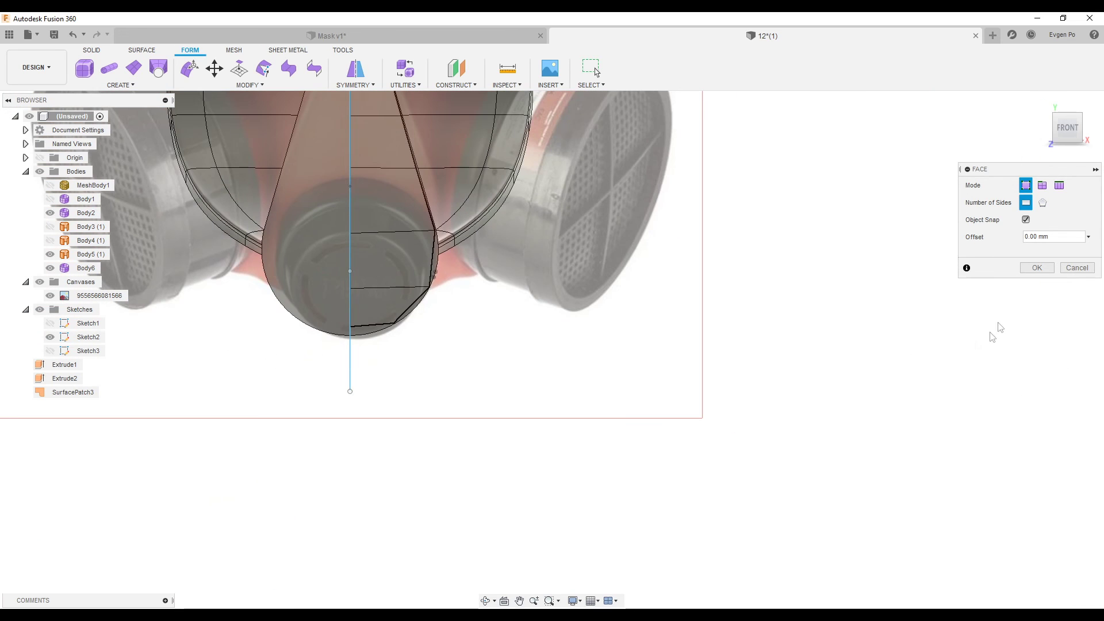
{"action": "left_click", "coordinate": [1037, 267]}
{"action": "scroll", "coordinate": [840, 394], "scroll_direction": "down", "scroll_amount": 3}
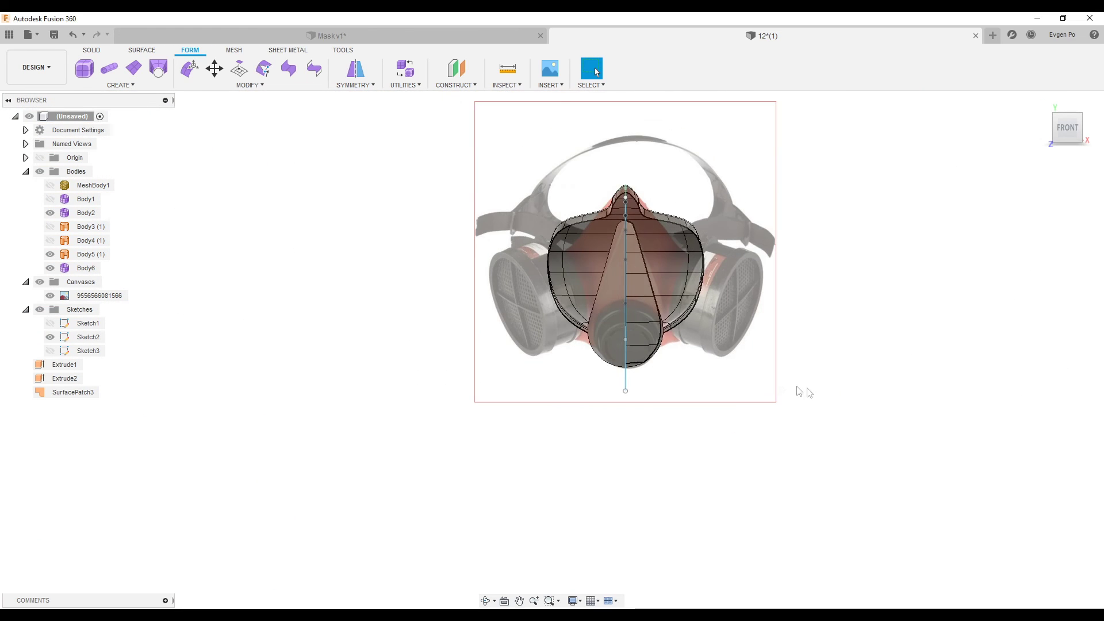
{"action": "left_click", "coordinate": [277, 87]}
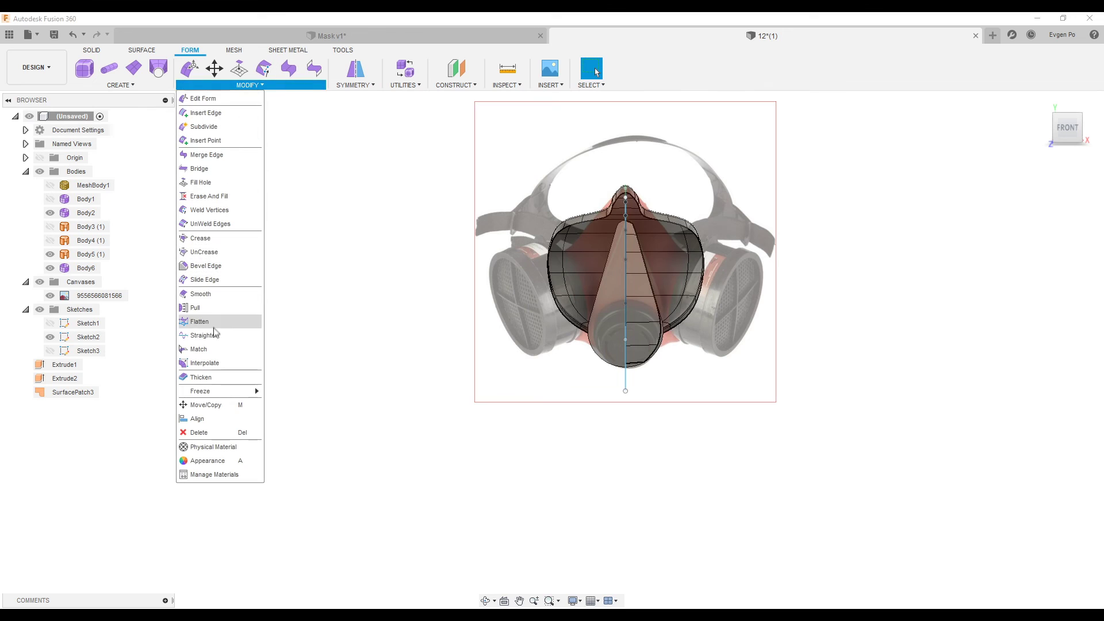
Select Body6's edge vertices for flattening, hiding Body5 (1) to clear the view.
{"action": "left_click", "coordinate": [199, 322]}
{"action": "scroll", "coordinate": [621, 239], "scroll_direction": "up", "scroll_amount": 3}
{"action": "scroll", "coordinate": [644, 217], "scroll_direction": "up", "scroll_amount": 2}
{"action": "scroll", "coordinate": [644, 216], "scroll_direction": "down", "scroll_amount": 2}
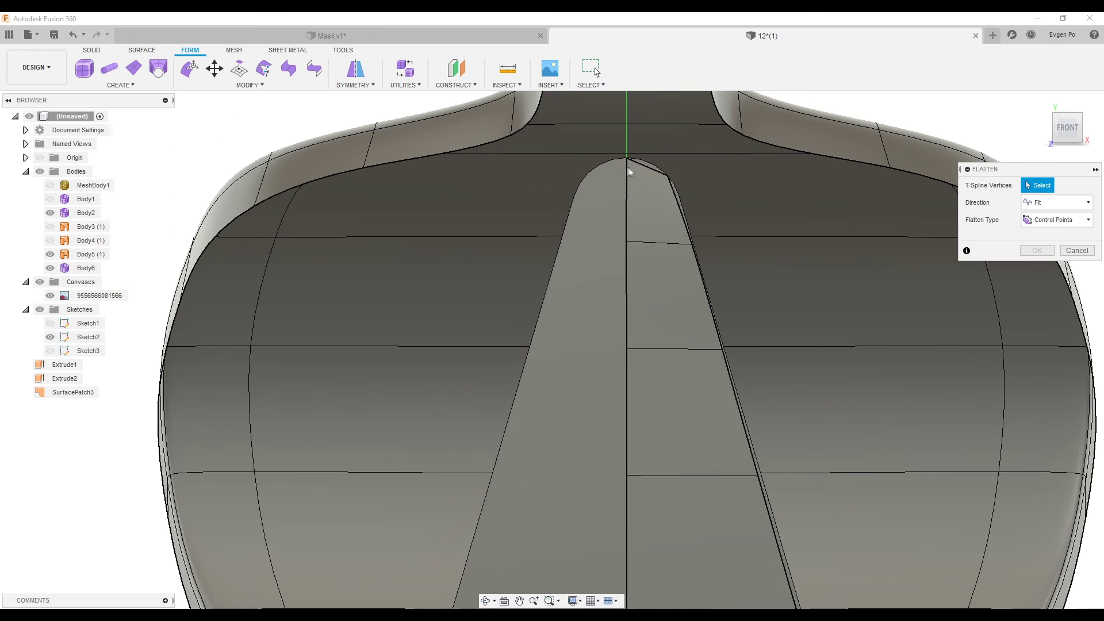
{"action": "left_click", "coordinate": [631, 172]}
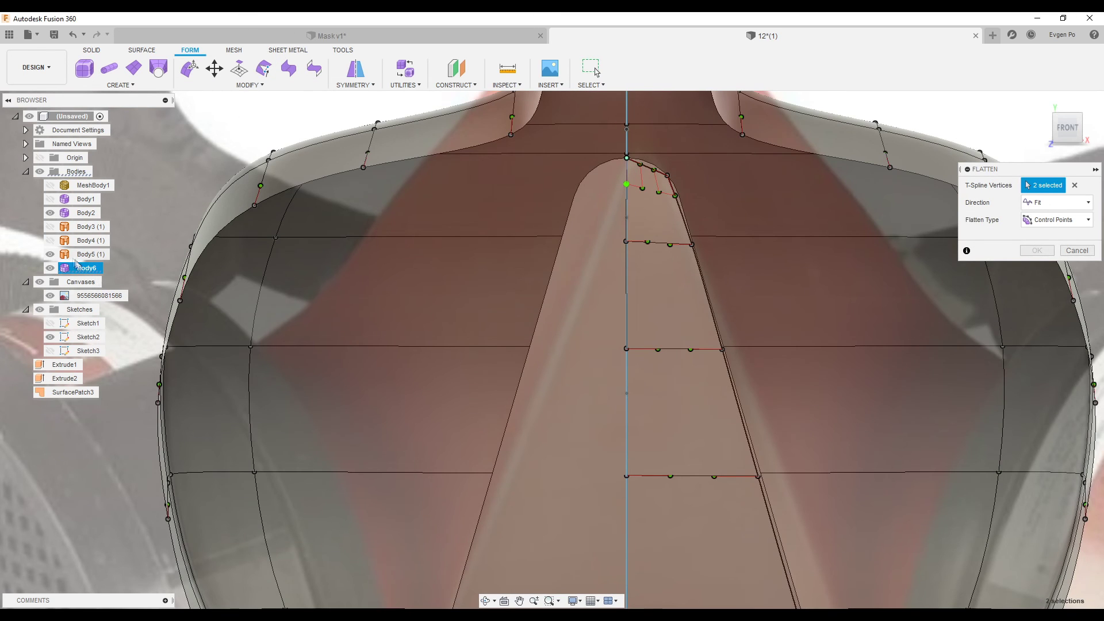
{"action": "left_click", "coordinate": [50, 254]}
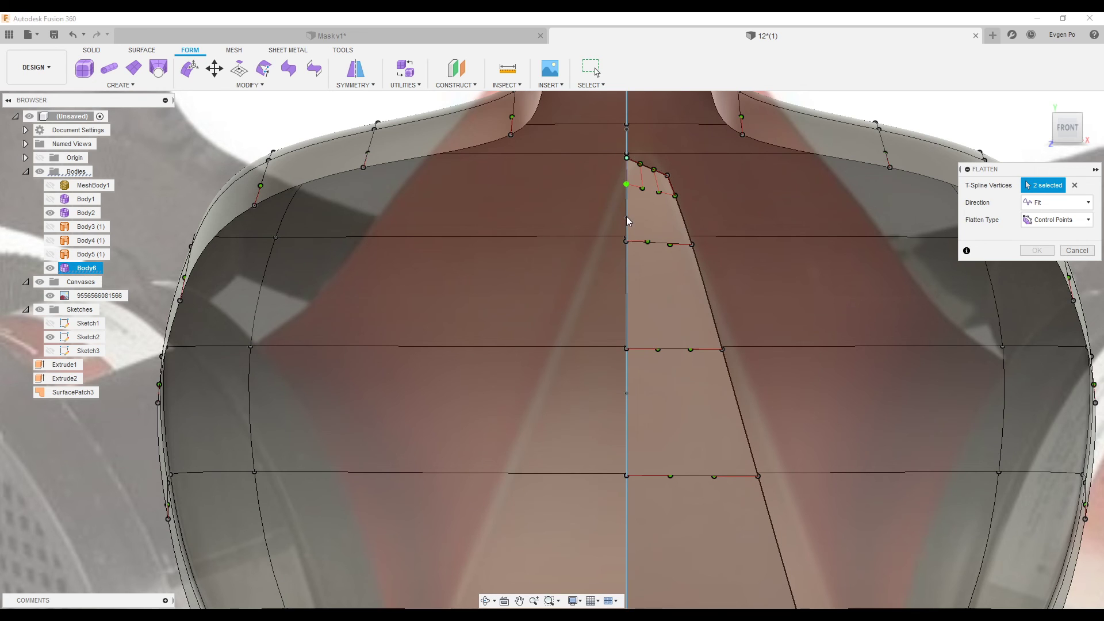
{"action": "middle_click_drag", "start_coordinate": [628, 221], "coordinate": [739, 233], "text": "shift"}
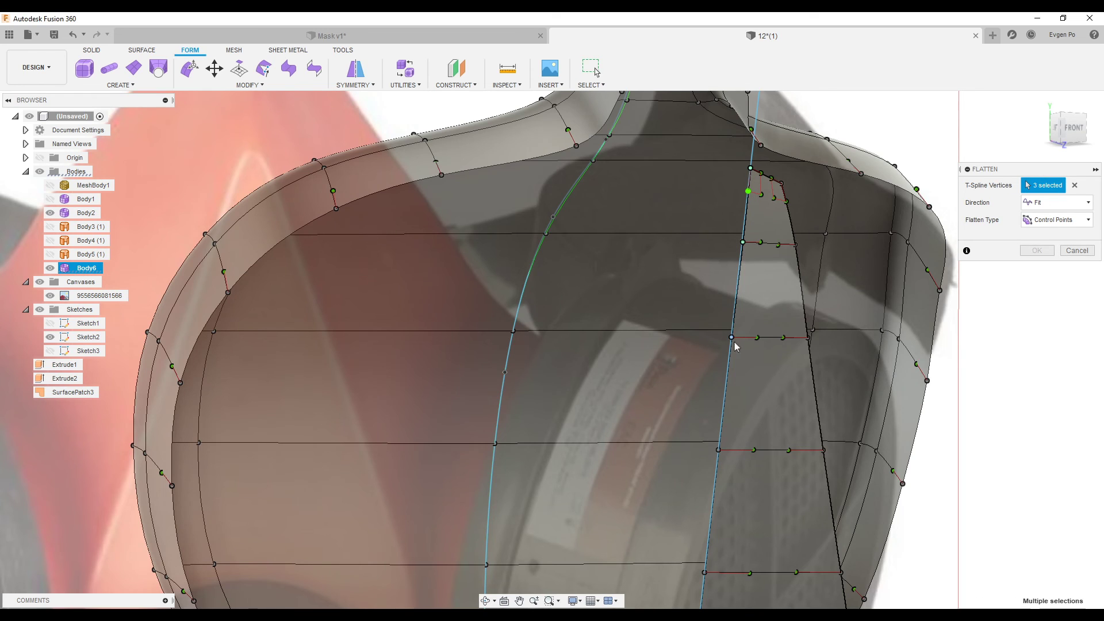
{"action": "scroll", "coordinate": [696, 200], "scroll_direction": "down", "scroll_amount": 3}
{"action": "left_click", "coordinate": [714, 373]}
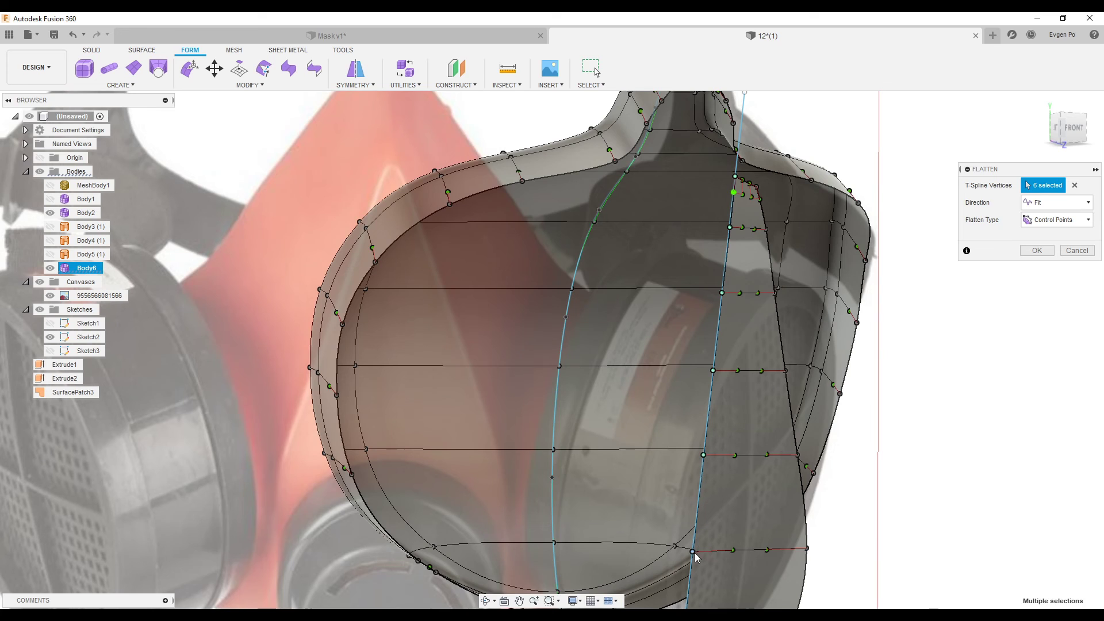
{"action": "scroll", "coordinate": [705, 197], "scroll_direction": "down", "scroll_amount": 3}
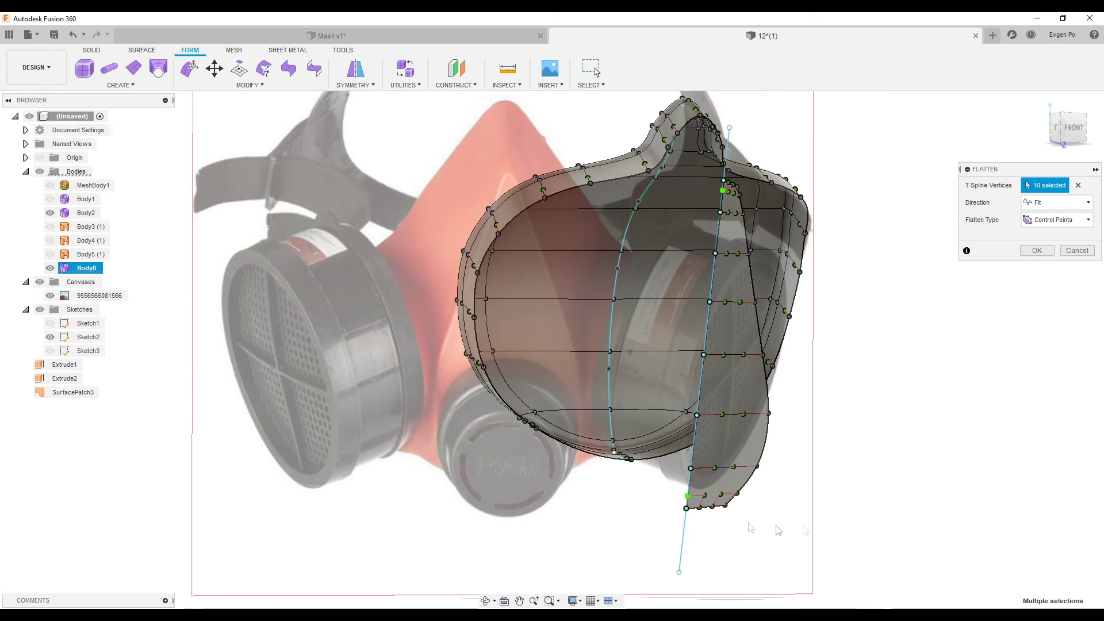
Flatten the ten selected vertices onto a vertical origin plane.
{"action": "left_click", "coordinate": [1051, 232]}
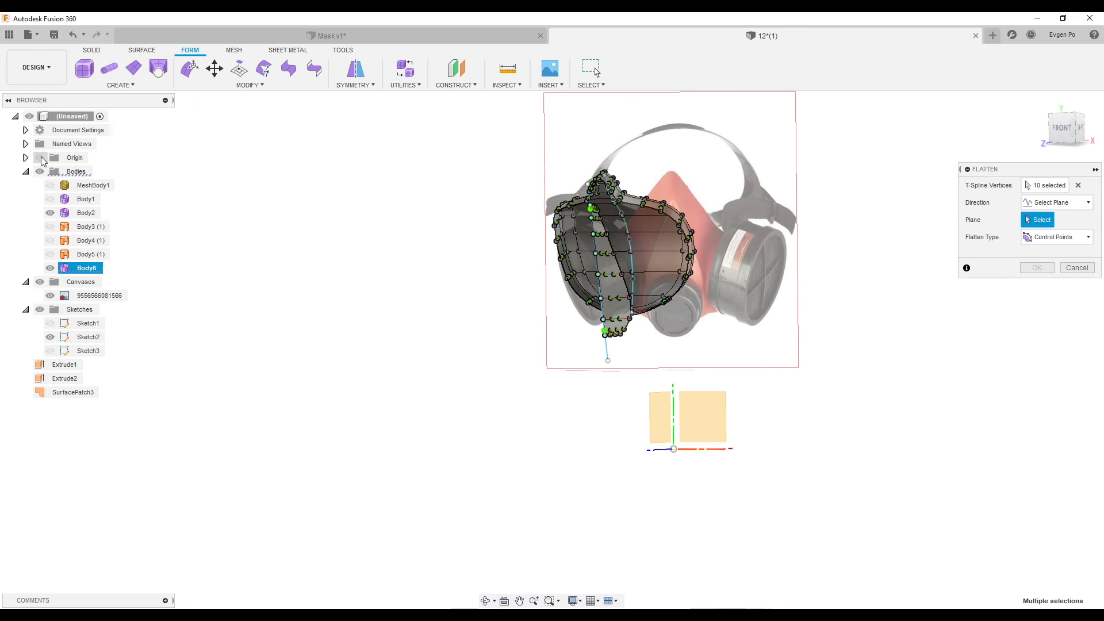
{"action": "middle_click_drag", "start_coordinate": [562, 333], "coordinate": [662, 391], "text": "shift"}
{"action": "left_click", "coordinate": [685, 398]}
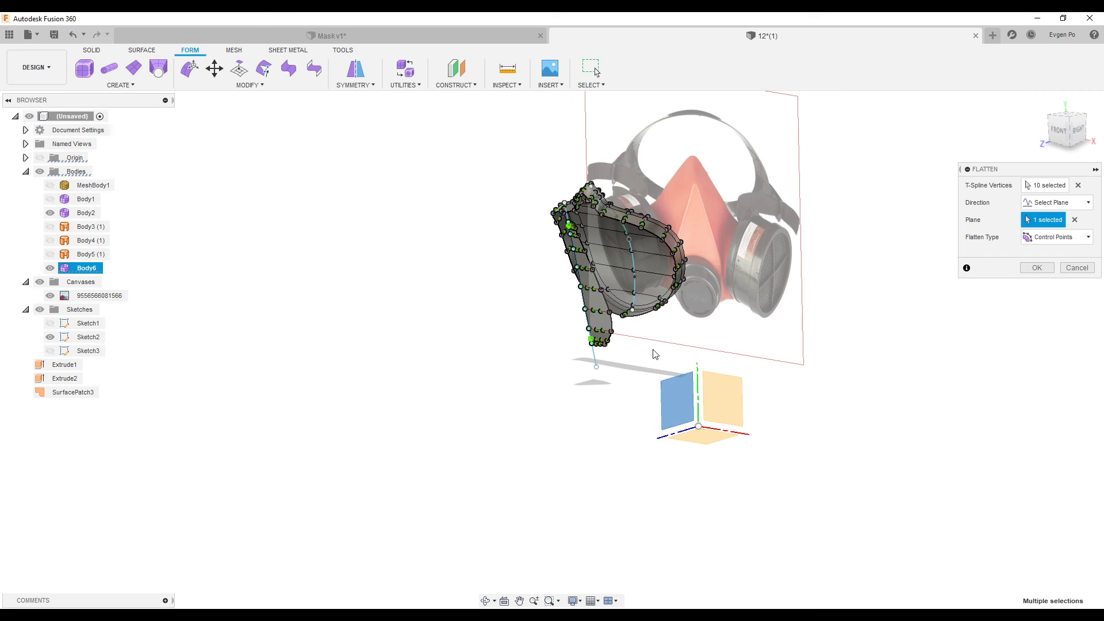
{"action": "left_click", "coordinate": [1036, 270]}
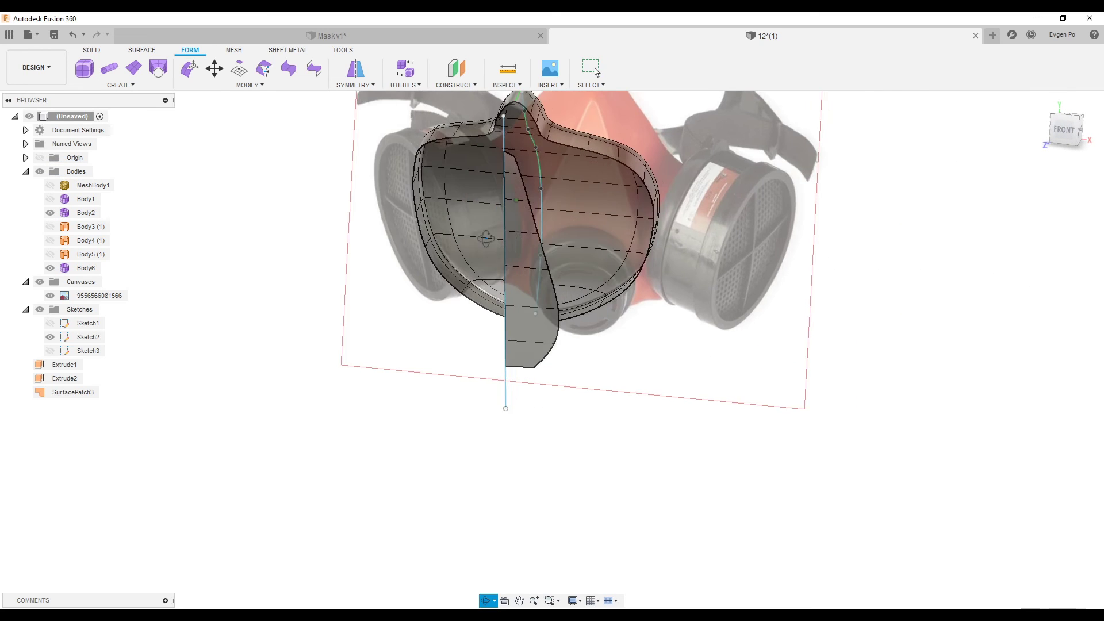
{"action": "left_click", "coordinate": [250, 85]}
Mirror-duplicate Body6 across the YZ origin plane into a full flat front plate.
{"action": "left_click", "coordinate": [368, 84]}
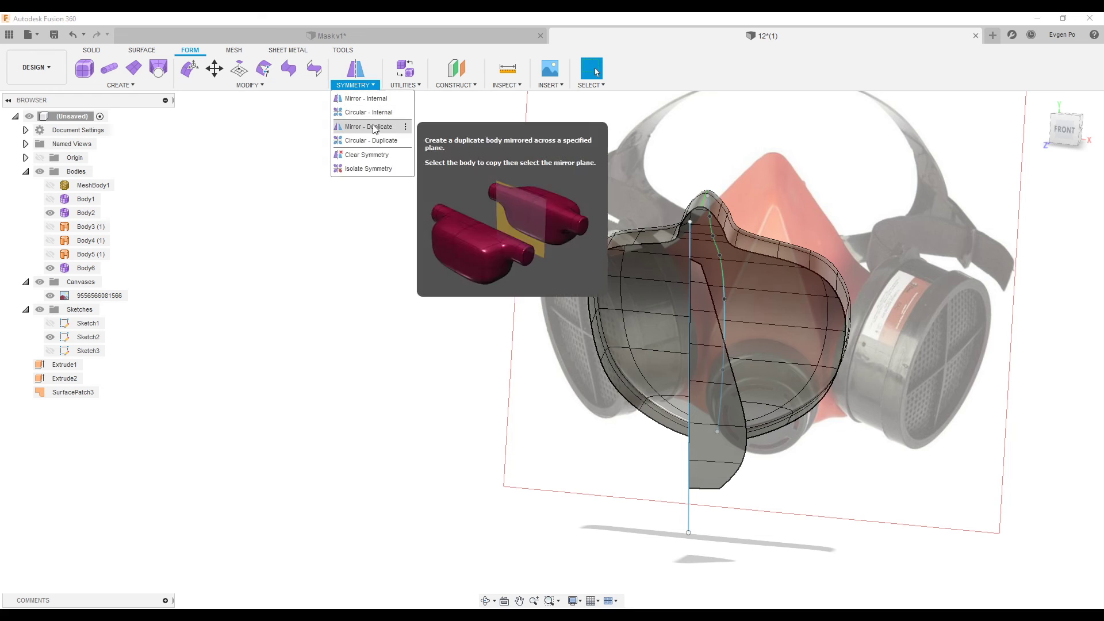
{"action": "left_click", "coordinate": [368, 126]}
{"action": "left_click", "coordinate": [710, 302]}
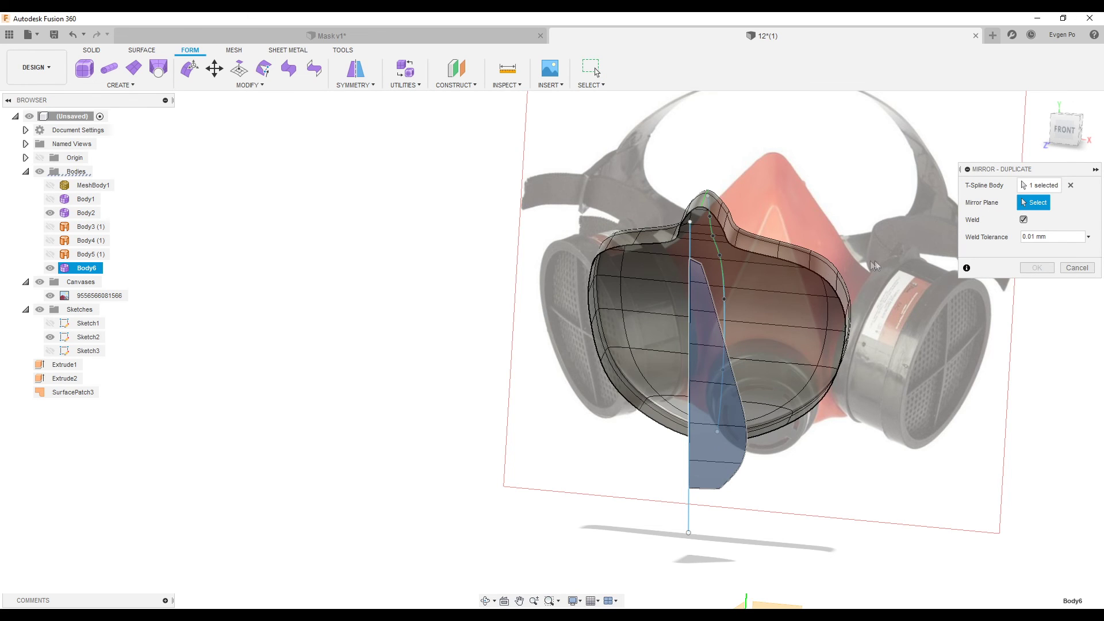
{"action": "scroll", "coordinate": [863, 266], "scroll_direction": "down", "scroll_amount": 5}
{"action": "left_click", "coordinate": [762, 405]}
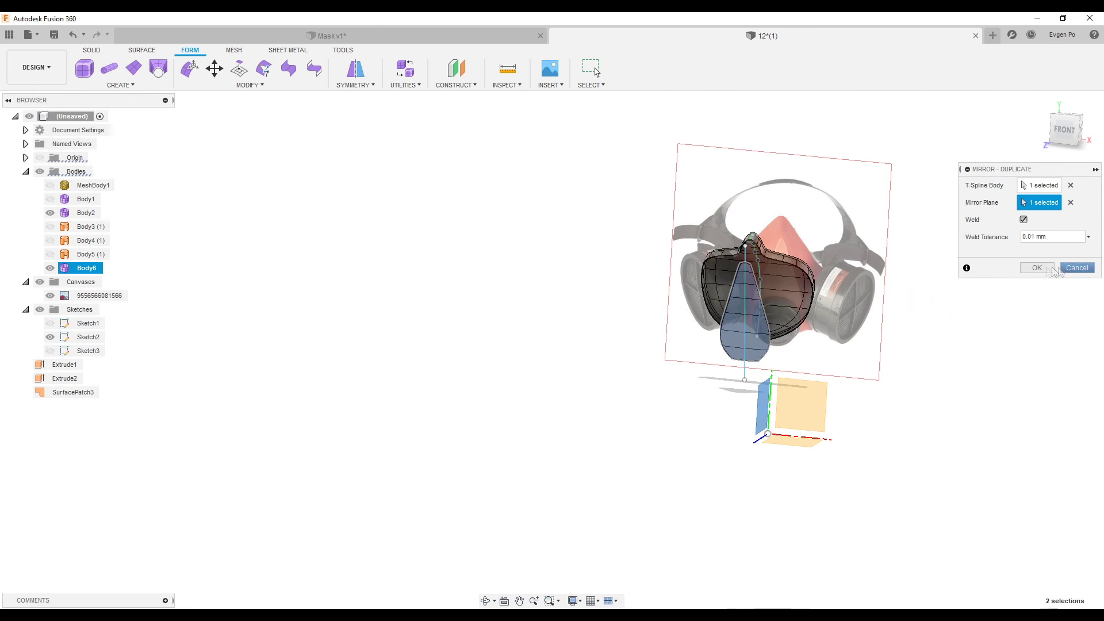
{"action": "left_click", "coordinate": [1064, 268]}
{"action": "middle_click_drag", "start_coordinate": [978, 287], "coordinate": [920, 288], "text": "shift"}
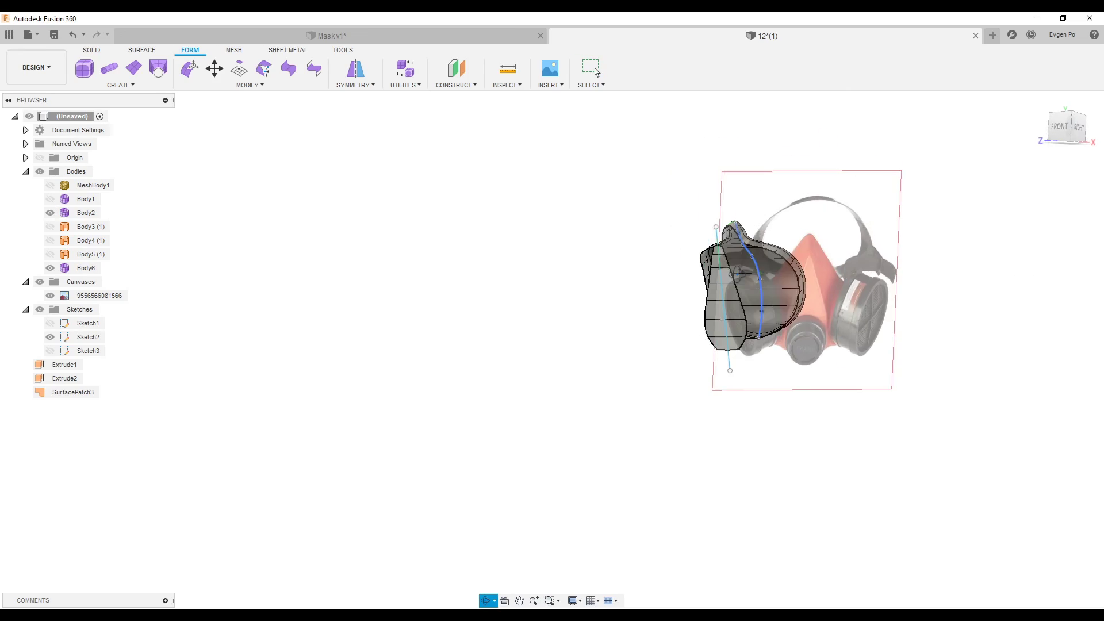
{"action": "left_click", "coordinate": [596, 72]}
{"action": "scroll", "coordinate": [694, 259], "scroll_direction": "up", "scroll_amount": 5}
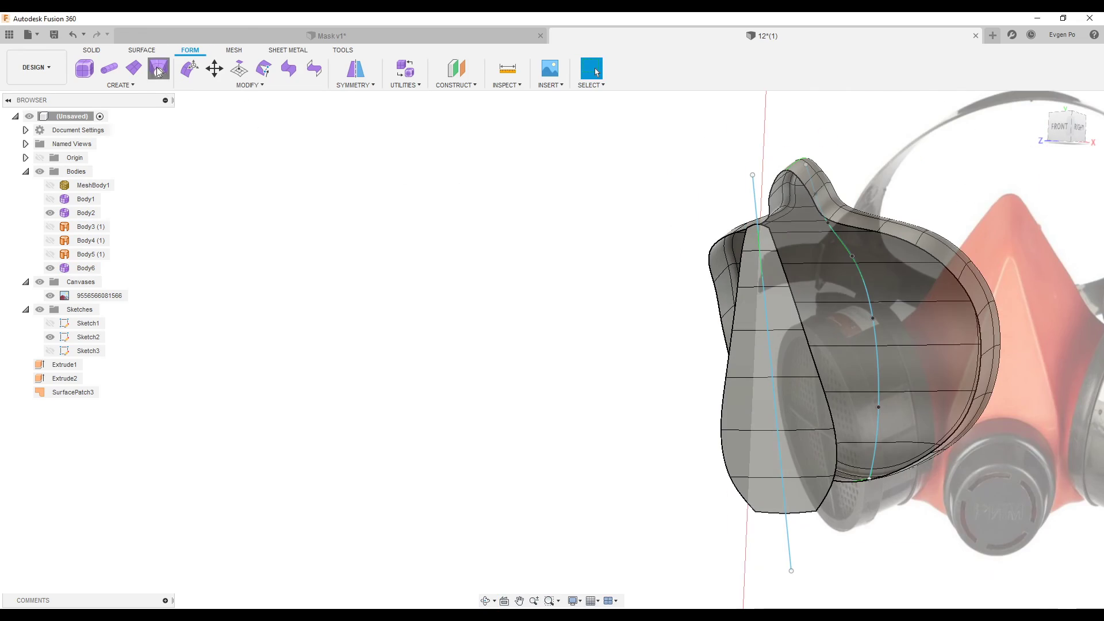
{"action": "left_click", "coordinate": [190, 68]}
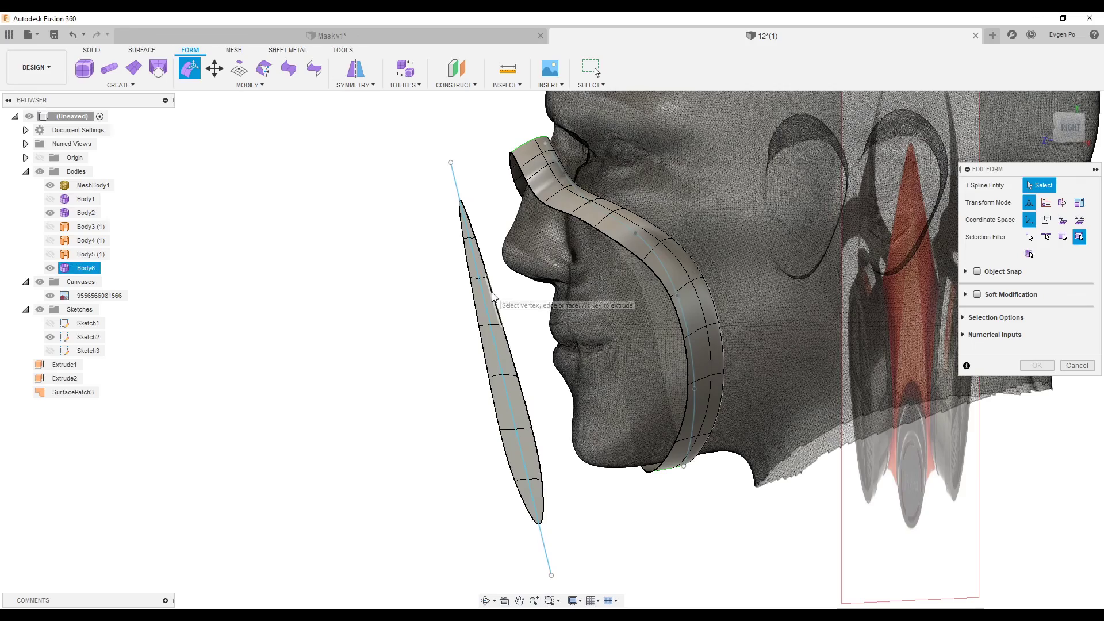
Move the face's boundary loop in local directions to flatten it into a thin plate.
{"action": "double_click", "coordinate": [497, 292]}
{"action": "left_click", "coordinate": [1070, 128]}
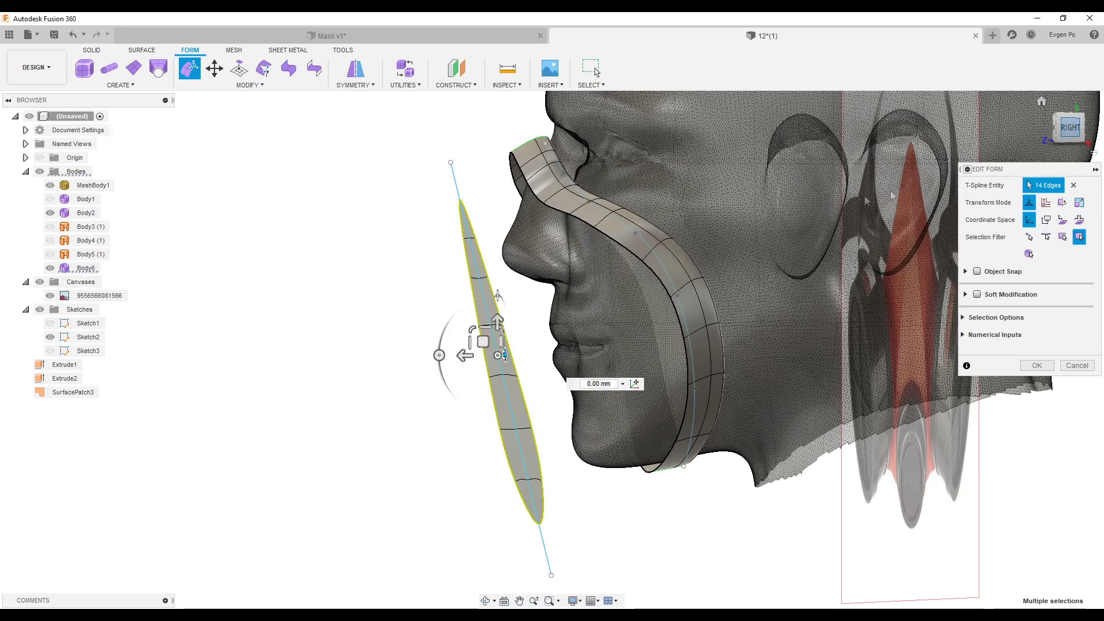
{"action": "left_click", "coordinate": [1080, 224]}
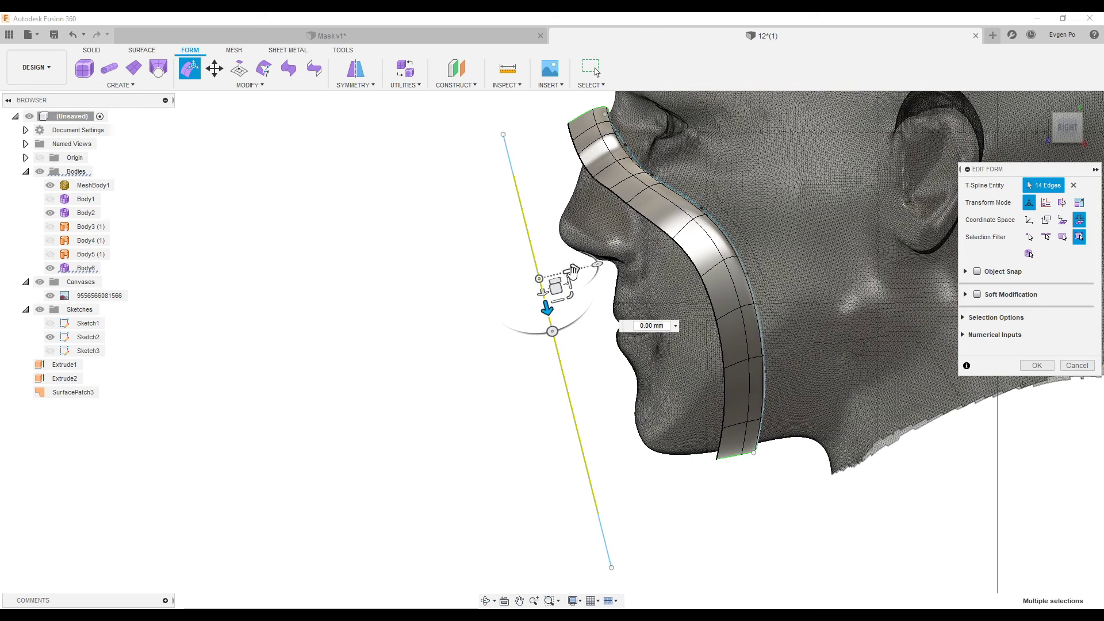
{"action": "left_click_drag", "start_coordinate": [575, 269], "coordinate": [580, 271]}
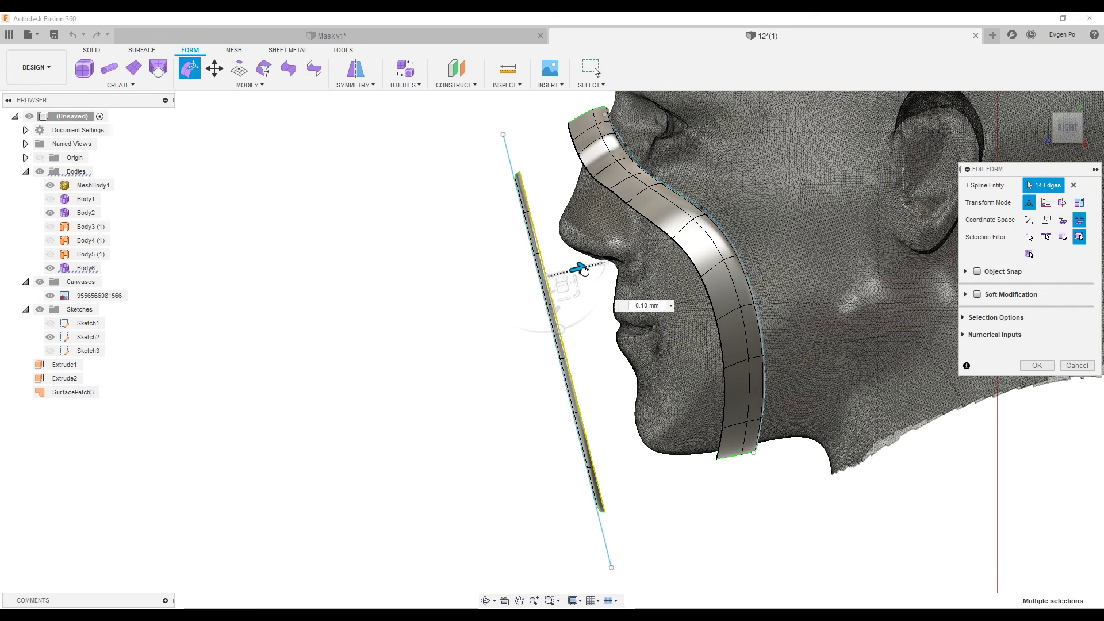
{"action": "left_click_drag", "start_coordinate": [582, 270], "coordinate": [584, 271]}
{"action": "type", "text": "0,01"}
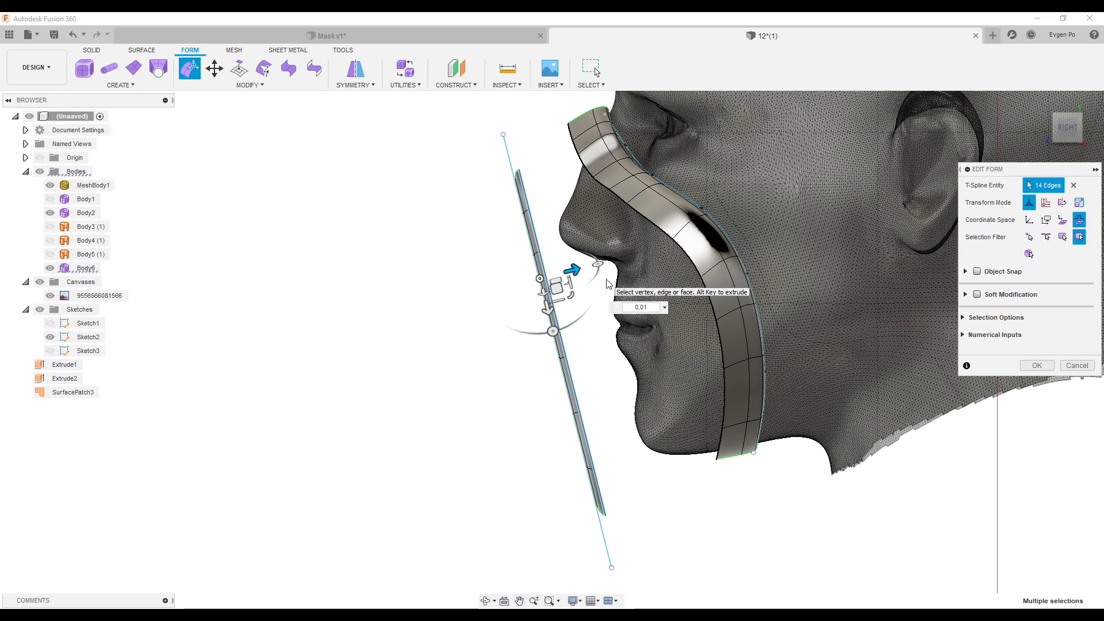
{"action": "left_click", "coordinate": [1044, 366]}
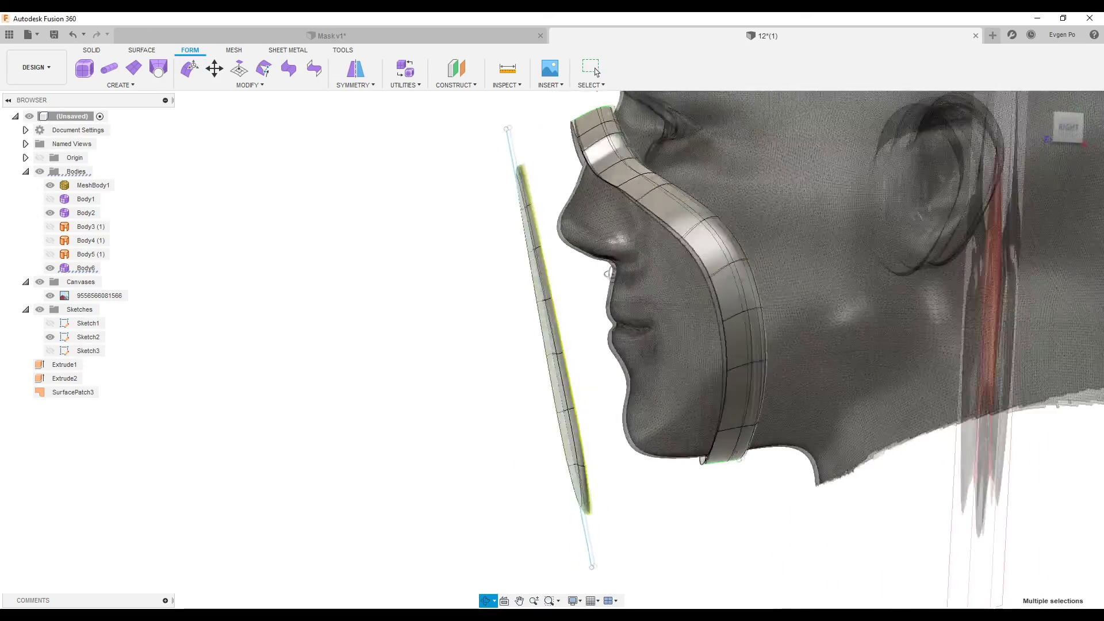
Select Body6's 14-edge outer rim loop and begin inserting an edge loop around it.
{"action": "middle_click_drag", "start_coordinate": [609, 274], "coordinate": [578, 288], "text": "shift"}
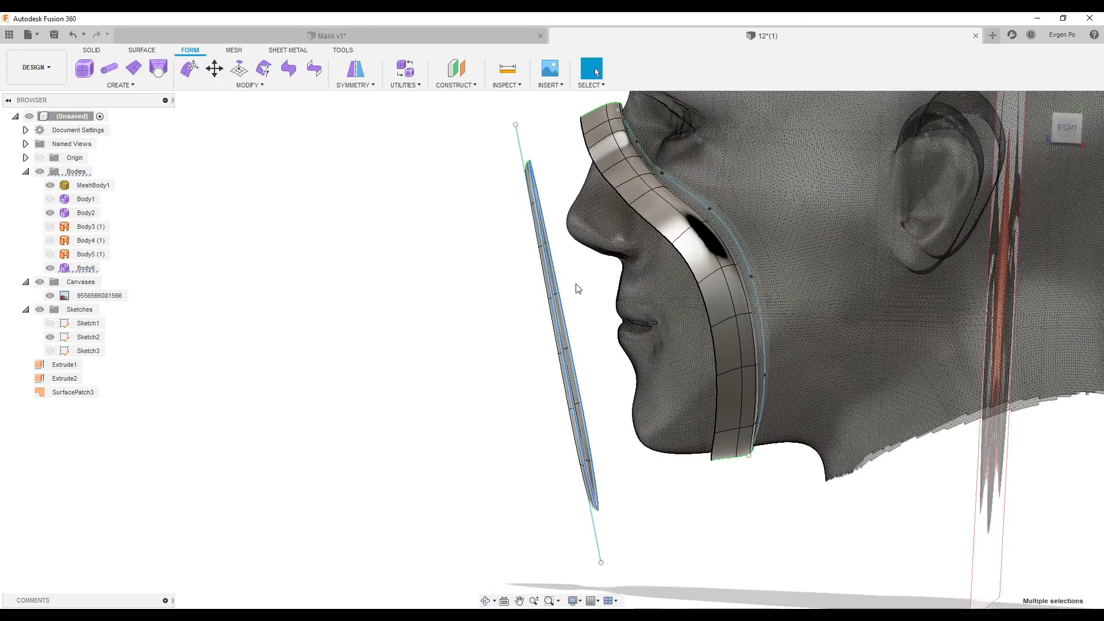
{"action": "left_click", "coordinate": [191, 70]}
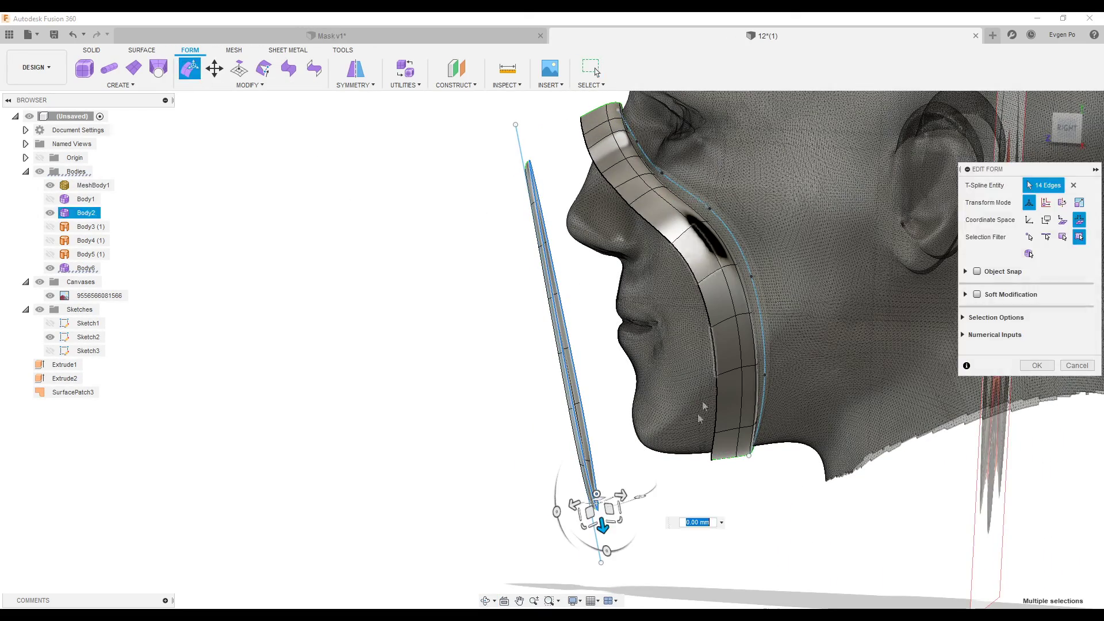
{"action": "left_click", "coordinate": [1068, 130]}
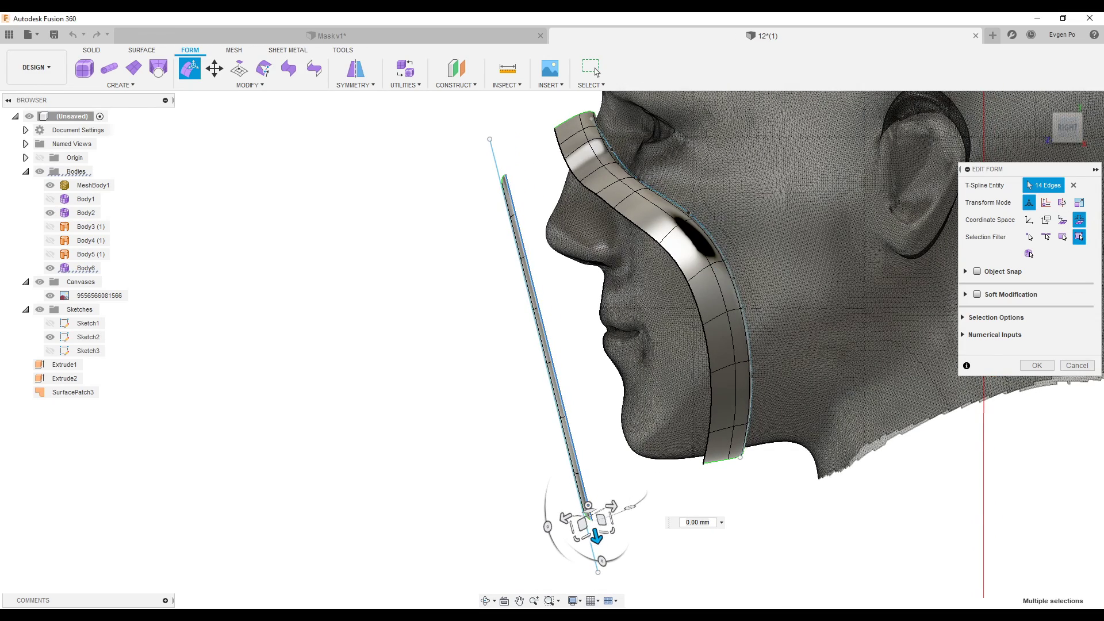
{"action": "left_click", "coordinate": [1029, 220]}
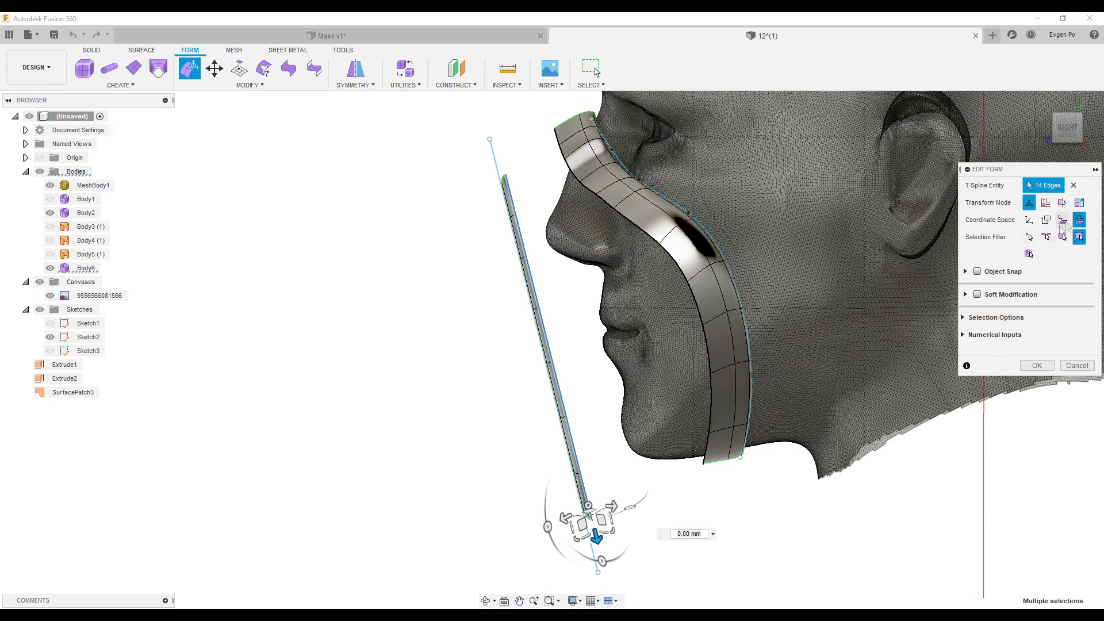
{"action": "left_click", "coordinate": [1027, 222]}
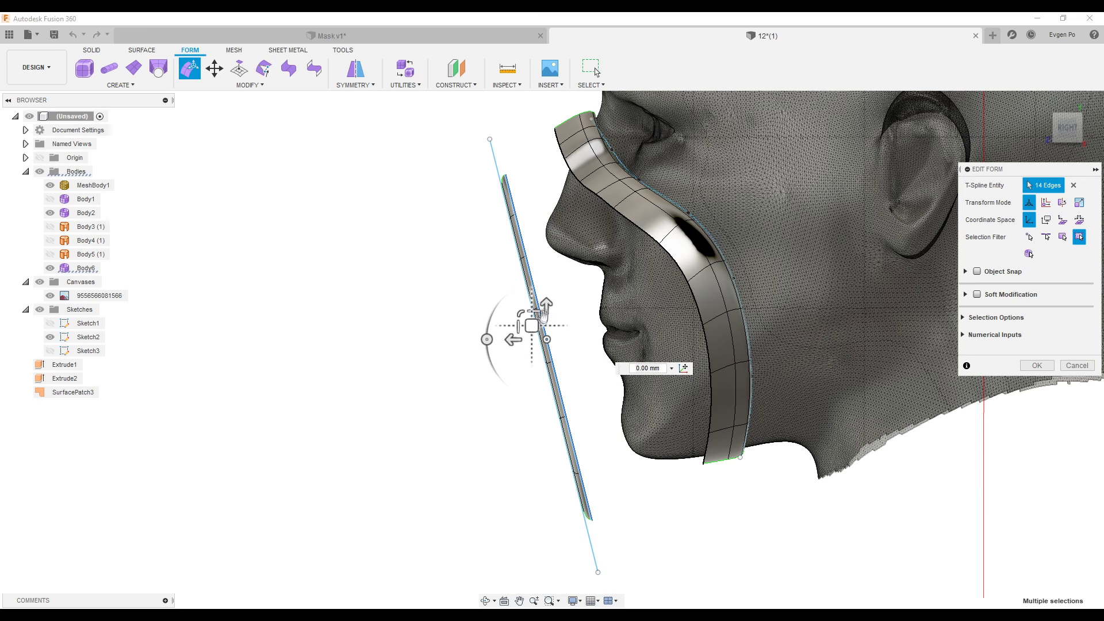
{"action": "mouse_move", "coordinate": [460, 222]}
{"action": "middle_mouse_down", "text": "shift"}
{"action": "mouse_move", "coordinate": [483, 209]}
{"action": "mouse_move", "coordinate": [534, 258]}
{"action": "middle_mouse_up", "text": "shift"}
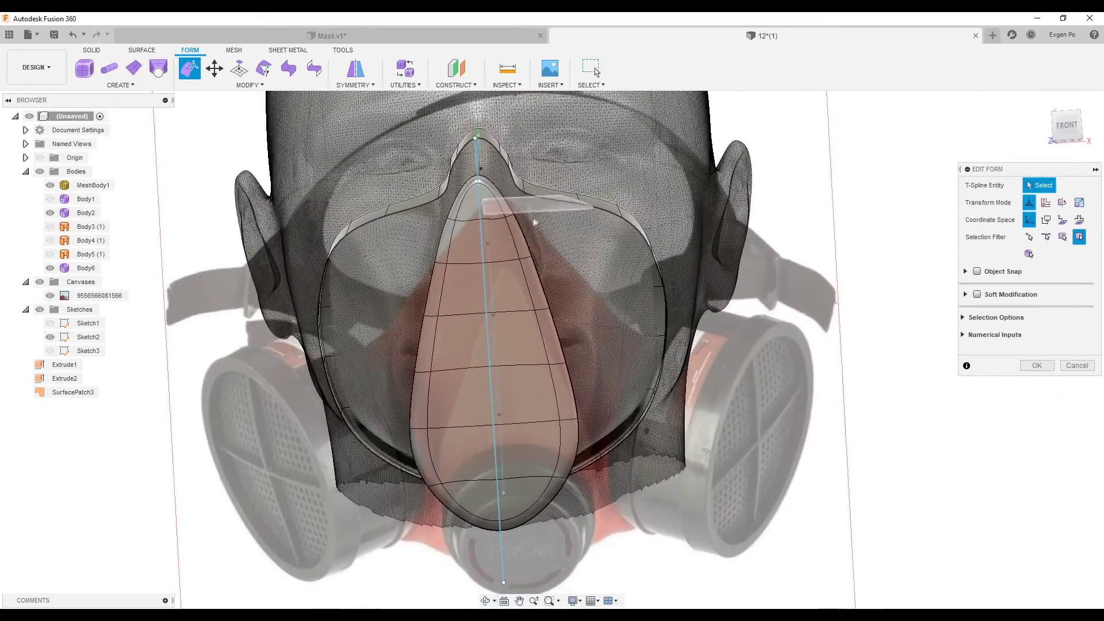
{"action": "double_click", "coordinate": [535, 265]}
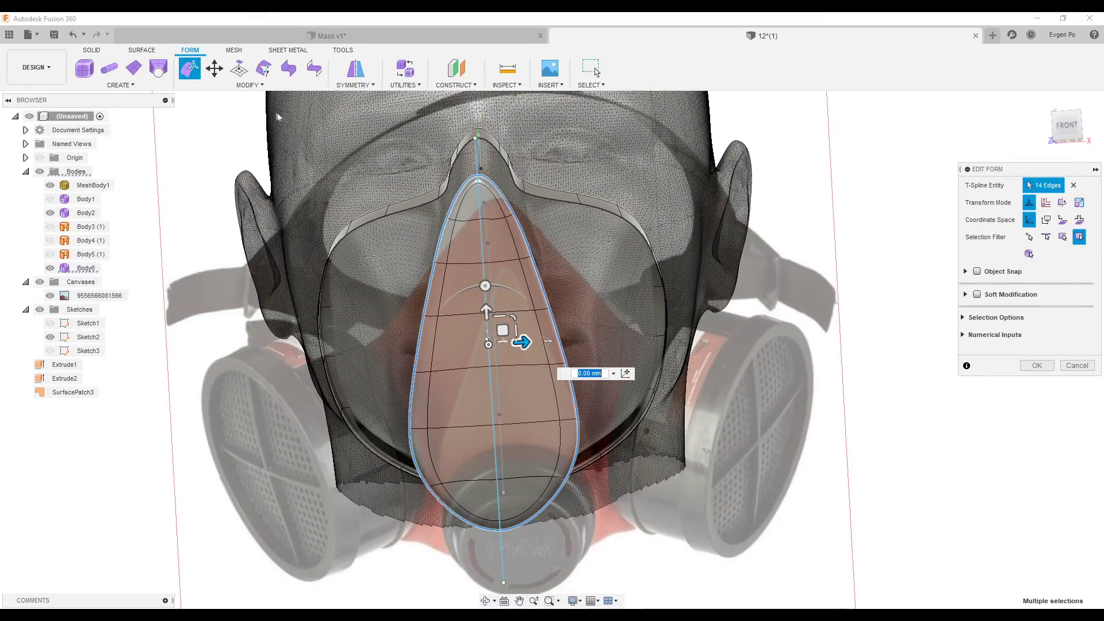
{"action": "left_click", "coordinate": [253, 85]}
{"action": "left_click", "coordinate": [204, 112]}
{"action": "mouse_move", "coordinate": [506, 190]}
{"action": "middle_mouse_down", "text": "shift"}
{"action": "mouse_move", "coordinate": [455, 188]}
{"action": "mouse_move", "coordinate": [499, 233]}
{"action": "middle_mouse_up", "text": "shift"}
{"action": "scroll", "coordinate": [454, 188], "scroll_direction": "up", "scroll_amount": 5}
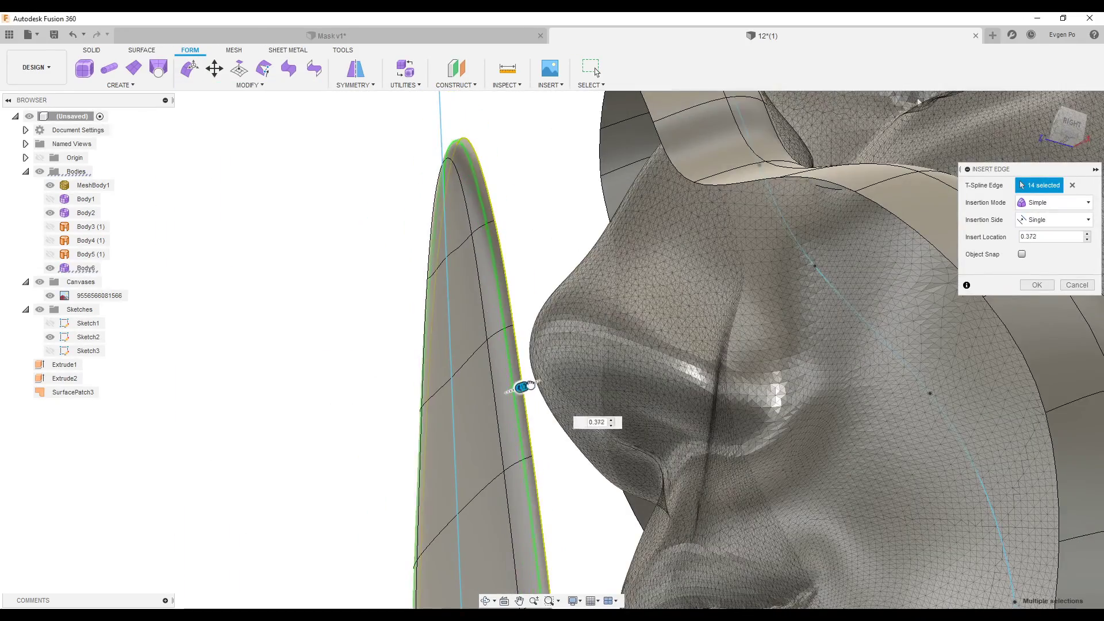
Commit the new edge loop at location 0.372 along Body6's outline.
{"action": "left_click", "coordinate": [1037, 285]}
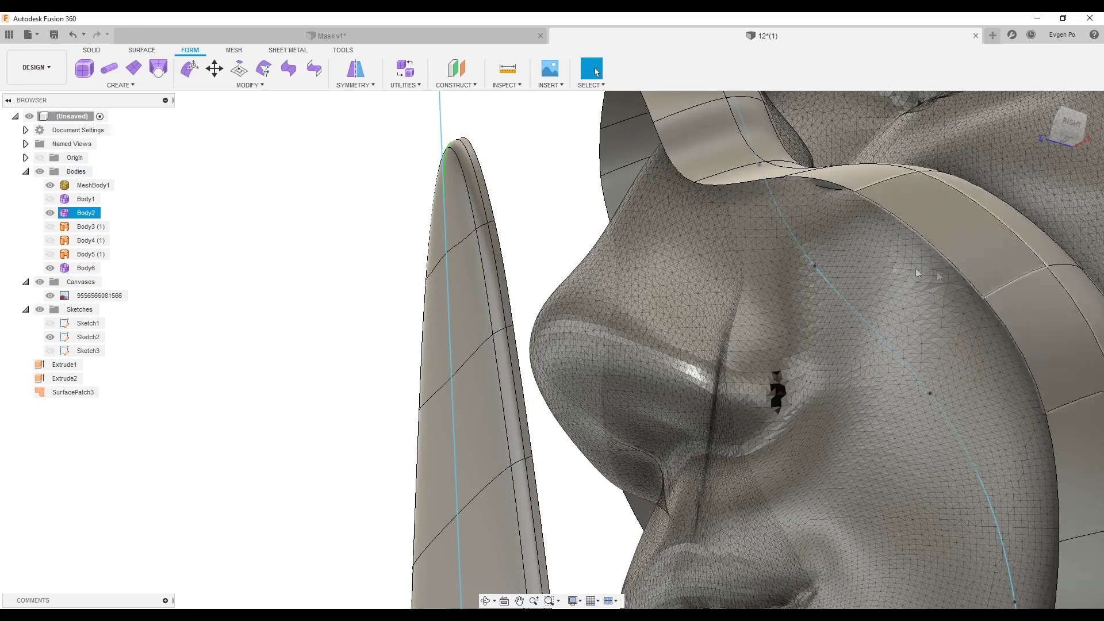
{"action": "left_click", "coordinate": [632, 215]}
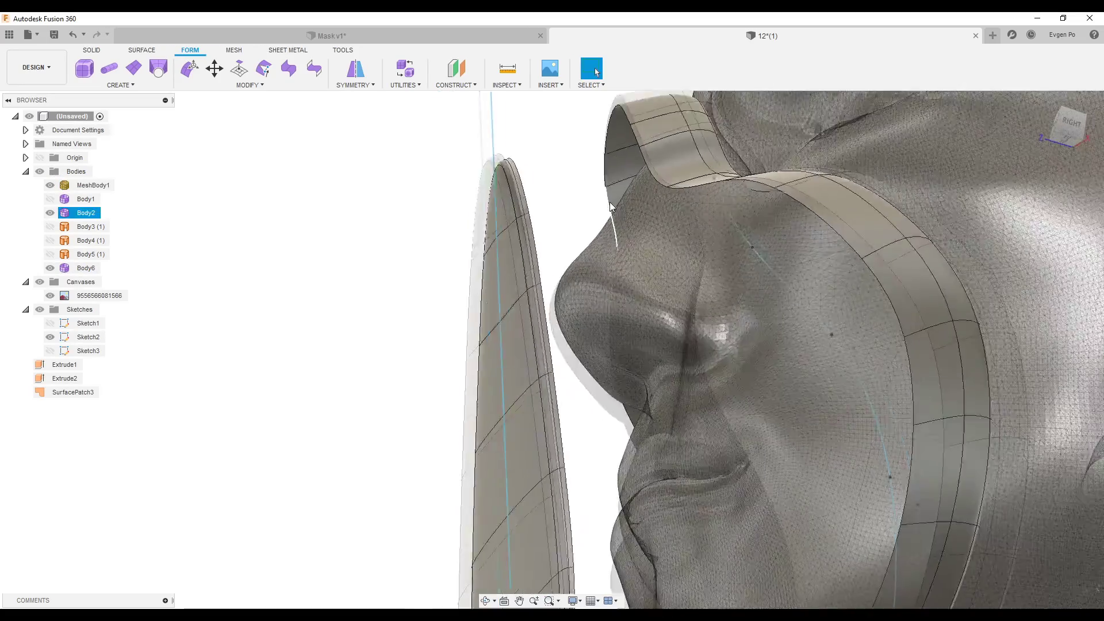
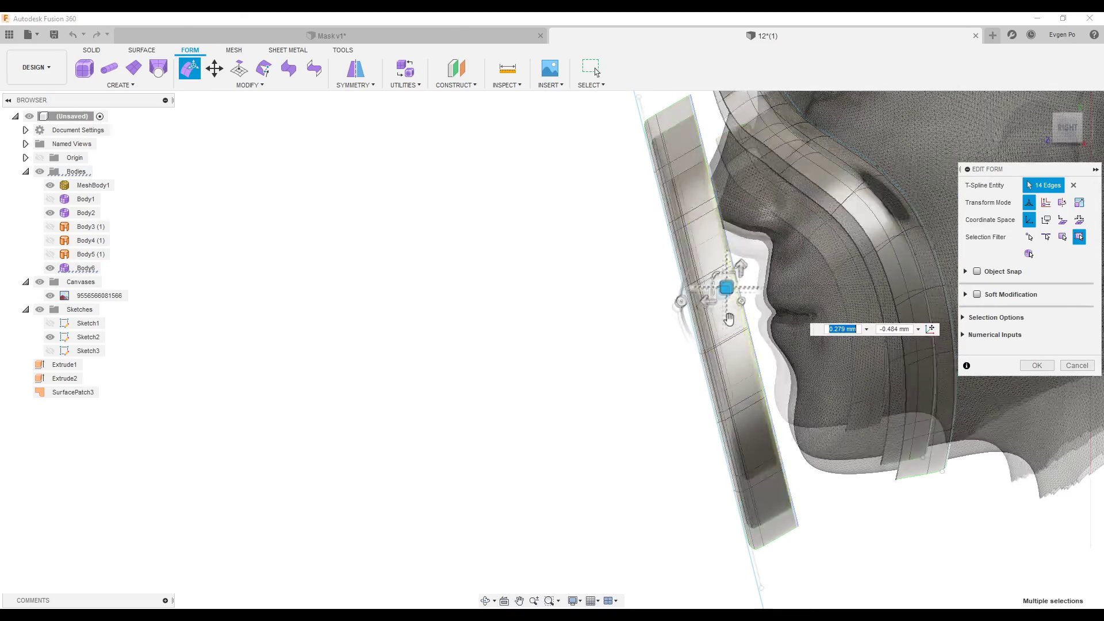
Scale Body6's front plate edge loop wider and shift it to sit before the mouth and chin.
{"action": "mouse_move", "coordinate": [679, 293]}
{"action": "left_mouse_down"}
{"action": "mouse_move", "coordinate": [660, 295]}
{"action": "mouse_move", "coordinate": [669, 314]}
{"action": "left_mouse_up"}
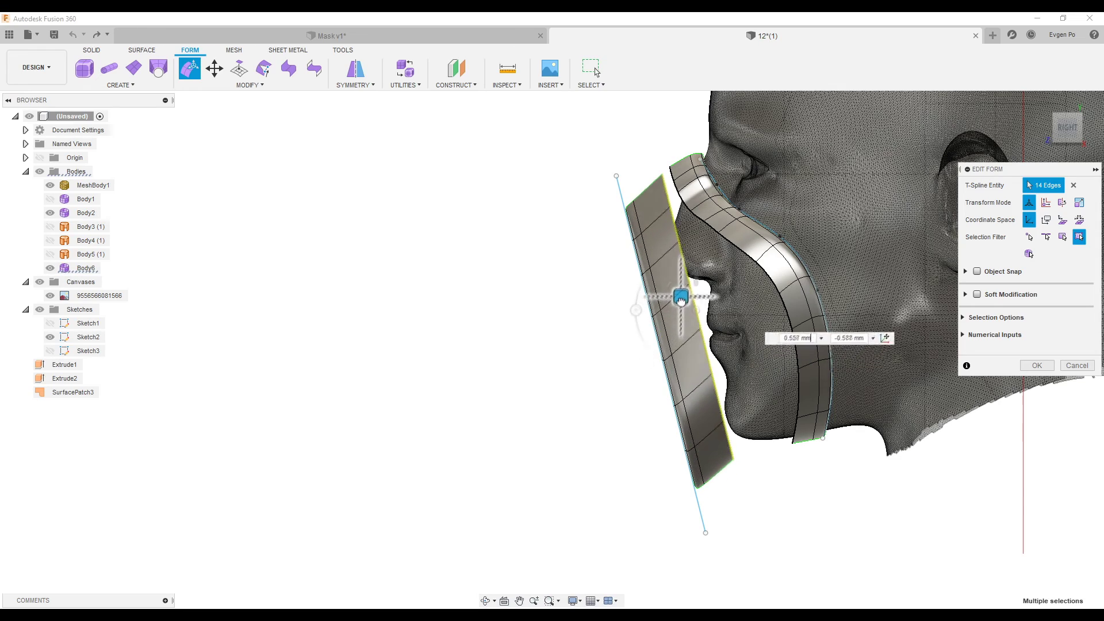
{"action": "middle_click_drag", "start_coordinate": [686, 295], "coordinate": [575, 299], "text": "shift"}
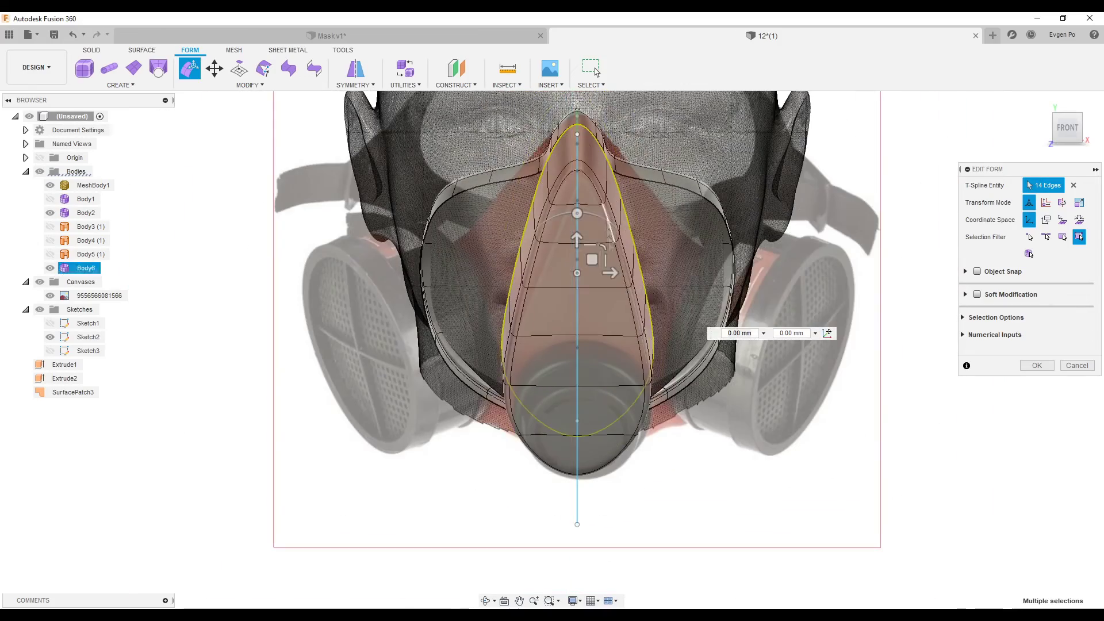
{"action": "mouse_move", "coordinate": [602, 253]}
{"action": "left_mouse_down"}
{"action": "mouse_move", "coordinate": [610, 262]}
{"action": "mouse_move", "coordinate": [599, 246]}
{"action": "left_mouse_up"}
{"action": "mouse_move", "coordinate": [598, 246]}
{"action": "middle_mouse_down", "text": "shift"}
{"action": "mouse_move", "coordinate": [460, 247]}
{"action": "mouse_move", "coordinate": [437, 322]}
{"action": "middle_mouse_up", "text": "shift"}
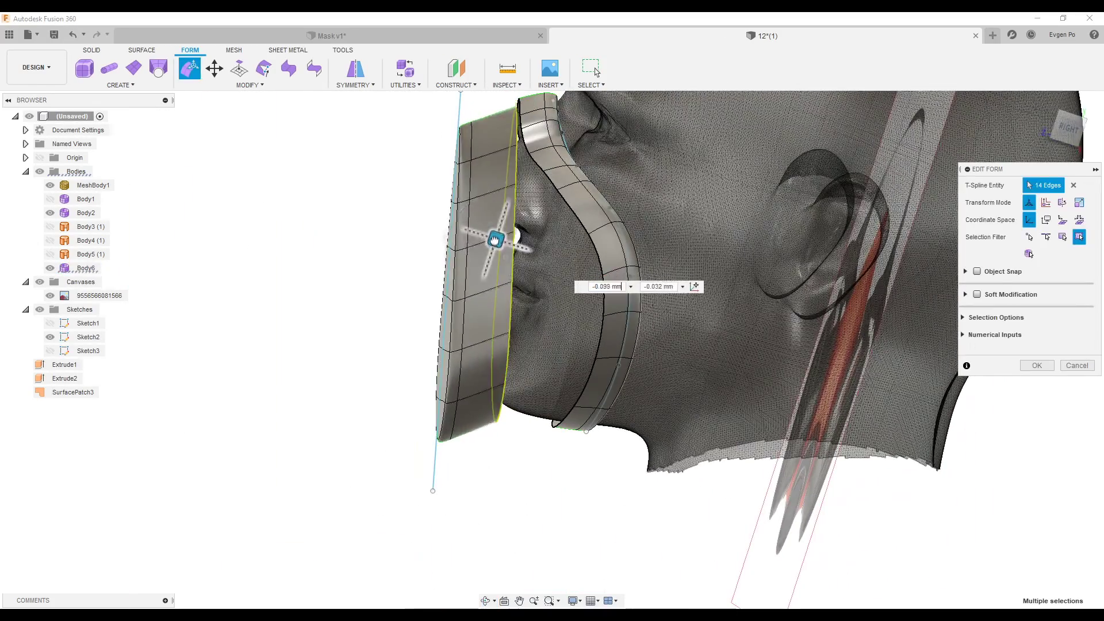
{"action": "scroll", "coordinate": [437, 325], "scroll_direction": "up", "scroll_amount": 2}
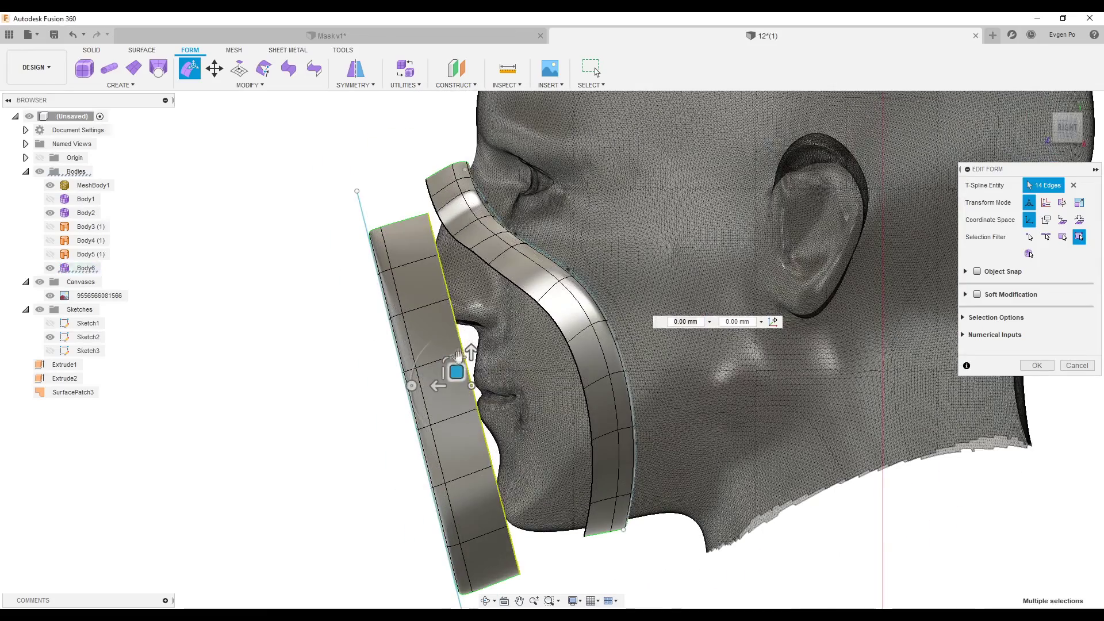
{"action": "middle_click_drag", "start_coordinate": [437, 325], "coordinate": [413, 364], "text": "shift"}
{"action": "mouse_move", "coordinate": [413, 364]}
{"action": "left_mouse_down"}
{"action": "mouse_move", "coordinate": [466, 323]}
{"action": "mouse_move", "coordinate": [460, 346]}
{"action": "left_mouse_up"}
{"action": "mouse_move", "coordinate": [460, 346]}
{"action": "middle_mouse_down", "text": "shift"}
{"action": "mouse_move", "coordinate": [627, 277]}
{"action": "mouse_move", "coordinate": [824, 304]}
{"action": "middle_mouse_up", "text": "shift"}
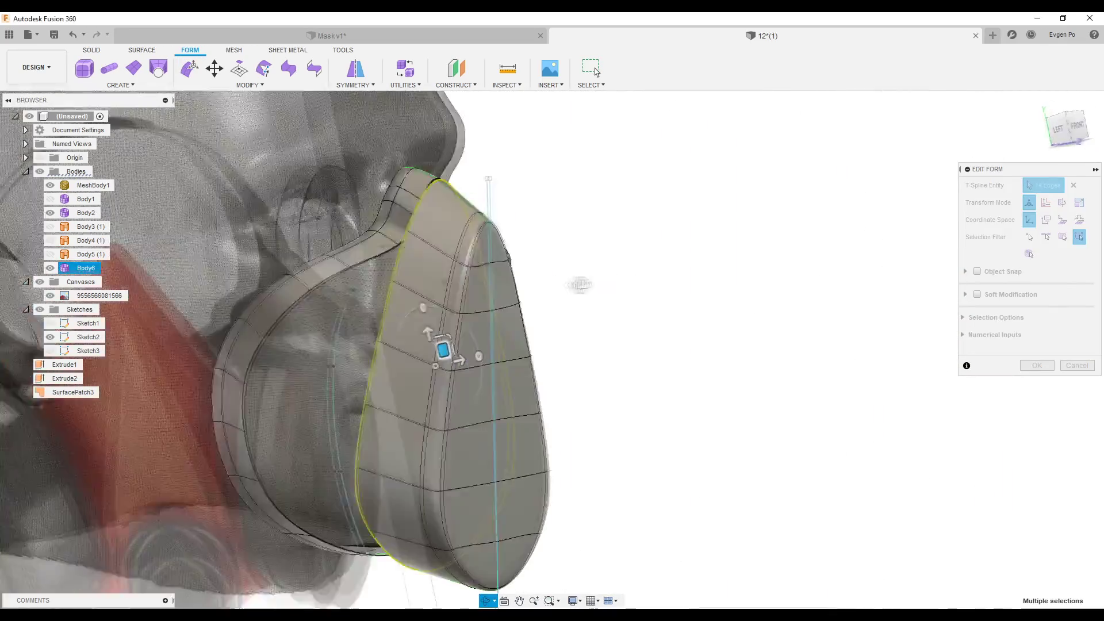
{"action": "left_click", "coordinate": [1037, 366]}
Select side strip Body2 and its upper edge to prepare the seam weld.
{"action": "middle_click_drag", "start_coordinate": [439, 239], "coordinate": [462, 207], "text": "shift"}
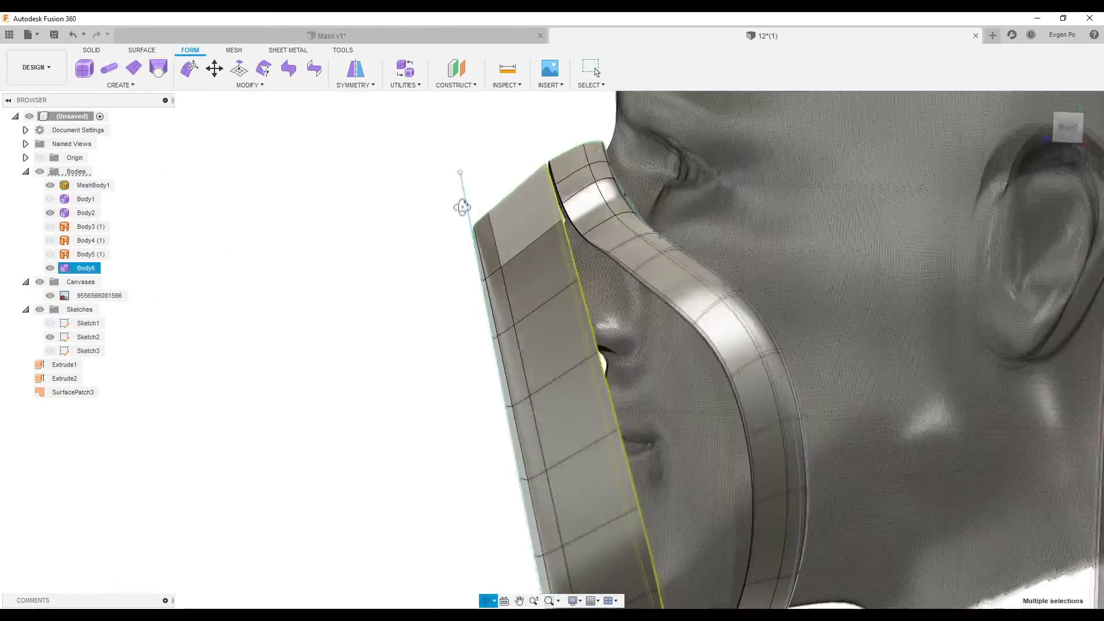
{"action": "scroll", "coordinate": [462, 207], "scroll_direction": "up", "scroll_amount": 5}
{"action": "left_click", "coordinate": [541, 169]}
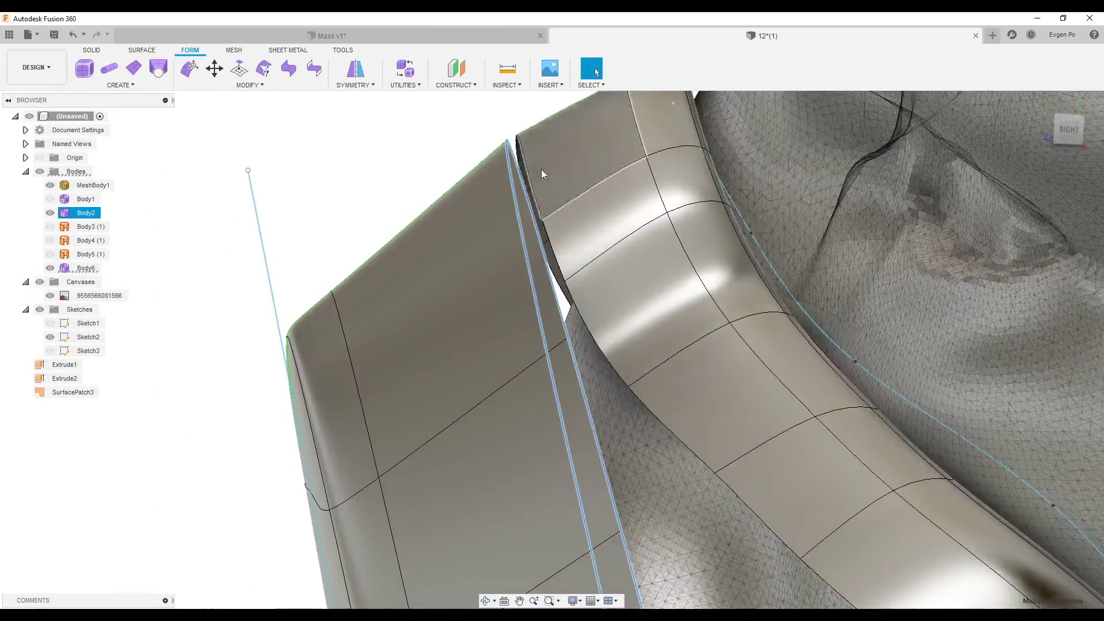
{"action": "scroll", "coordinate": [567, 210], "scroll_direction": "down", "scroll_amount": 3}
{"action": "key", "text": "e"}
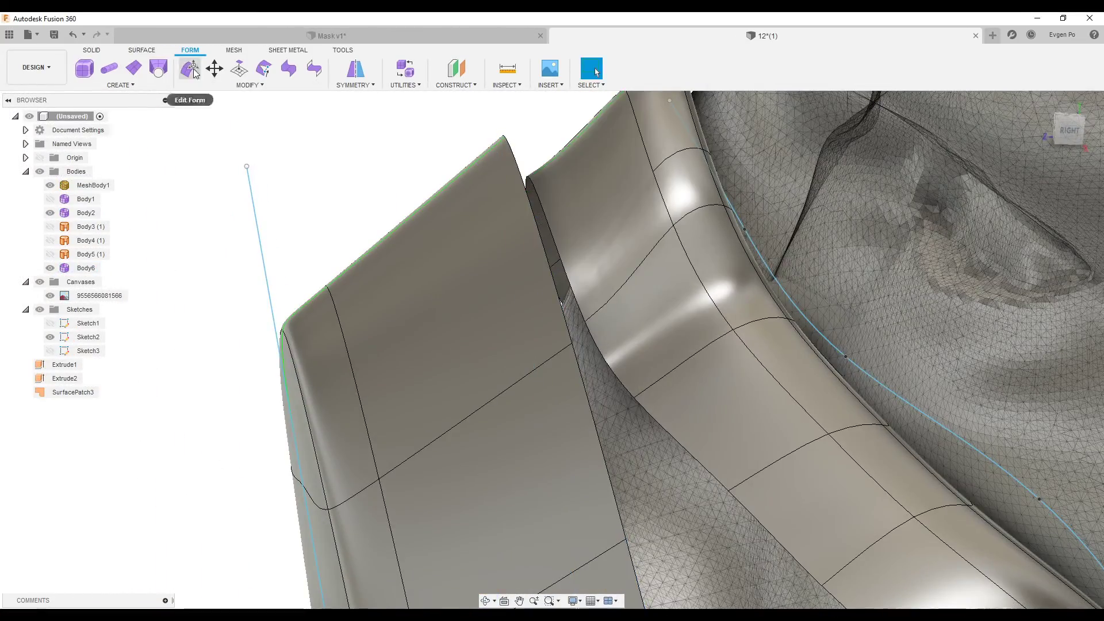
{"action": "scroll", "coordinate": [736, 379], "scroll_direction": "down", "scroll_amount": 2}
{"action": "left_click", "coordinate": [742, 348]}
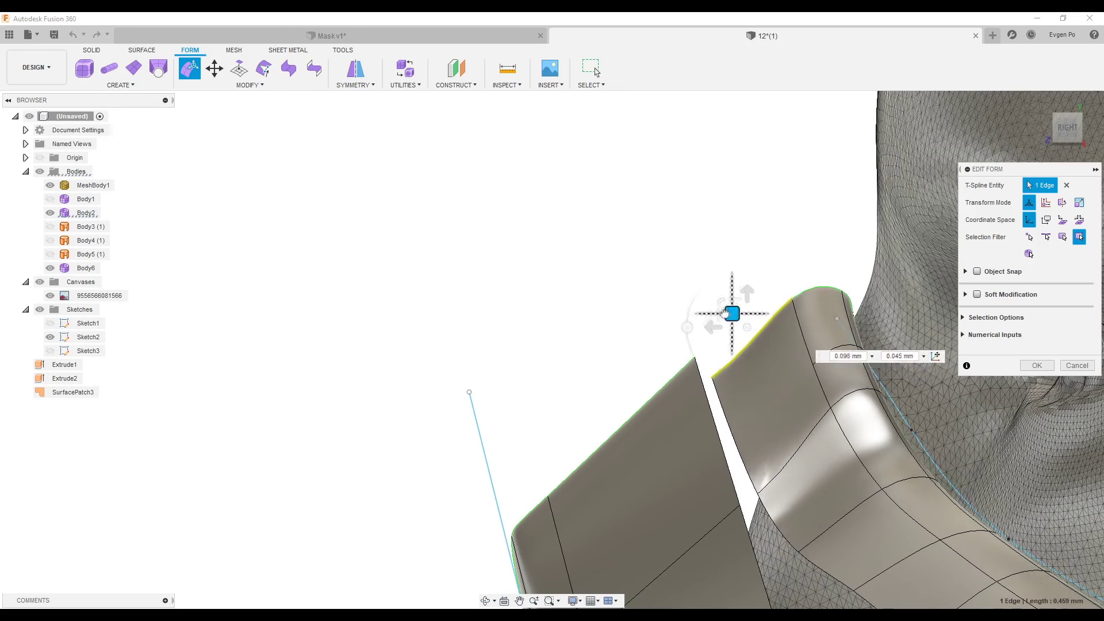
{"action": "middle_click_drag", "start_coordinate": [728, 311], "coordinate": [740, 355], "text": "shift"}
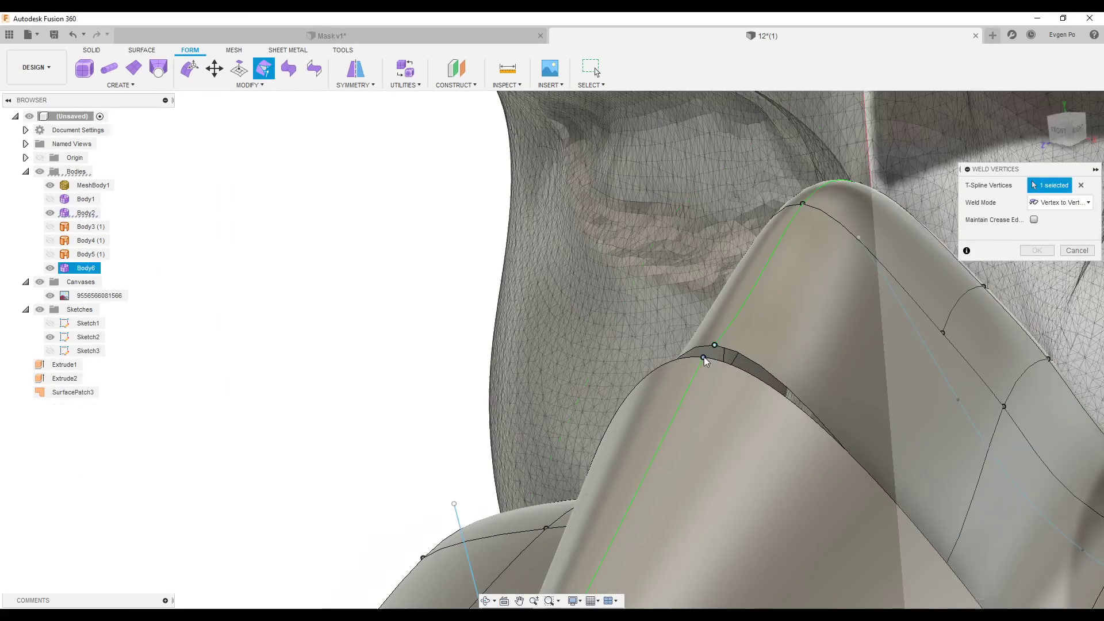
Weld the first two front-plate vertices onto their side-strip partners along the seam.
{"action": "key", "text": "alt+1"}
{"action": "middle_click_drag", "start_coordinate": [739, 353], "coordinate": [651, 295], "text": "shift"}
{"action": "scroll", "coordinate": [651, 294], "scroll_direction": "up", "scroll_amount": 2}
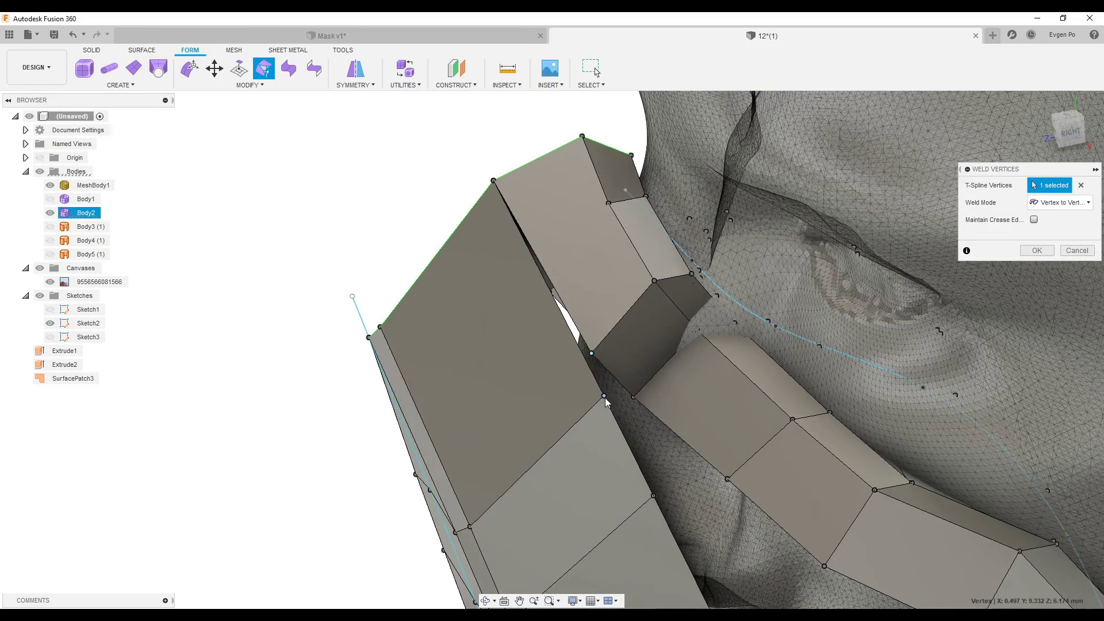
{"action": "key", "text": "alt+3"}
{"action": "left_click", "coordinate": [646, 410]}
{"action": "middle_click_drag", "start_coordinate": [646, 412], "coordinate": [762, 345], "text": "shift"}
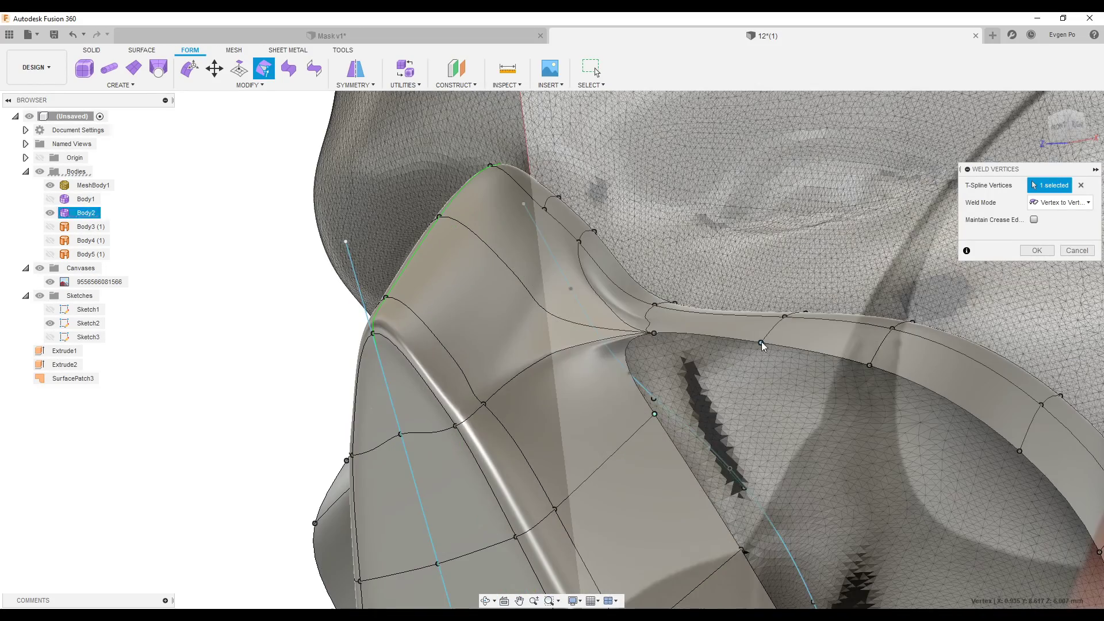
{"action": "left_click", "coordinate": [761, 343]}
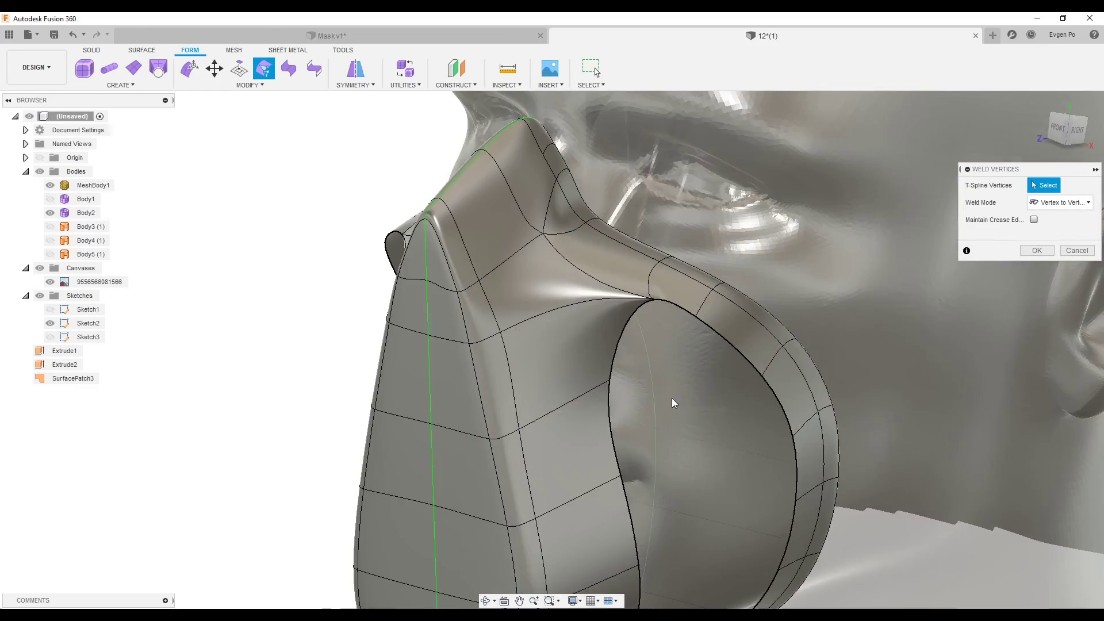
{"action": "middle_click_drag", "start_coordinate": [761, 343], "coordinate": [611, 384], "text": "shift"}
{"action": "left_click", "coordinate": [610, 381]}
{"action": "scroll", "coordinate": [661, 368], "scroll_direction": "down", "scroll_amount": 3}
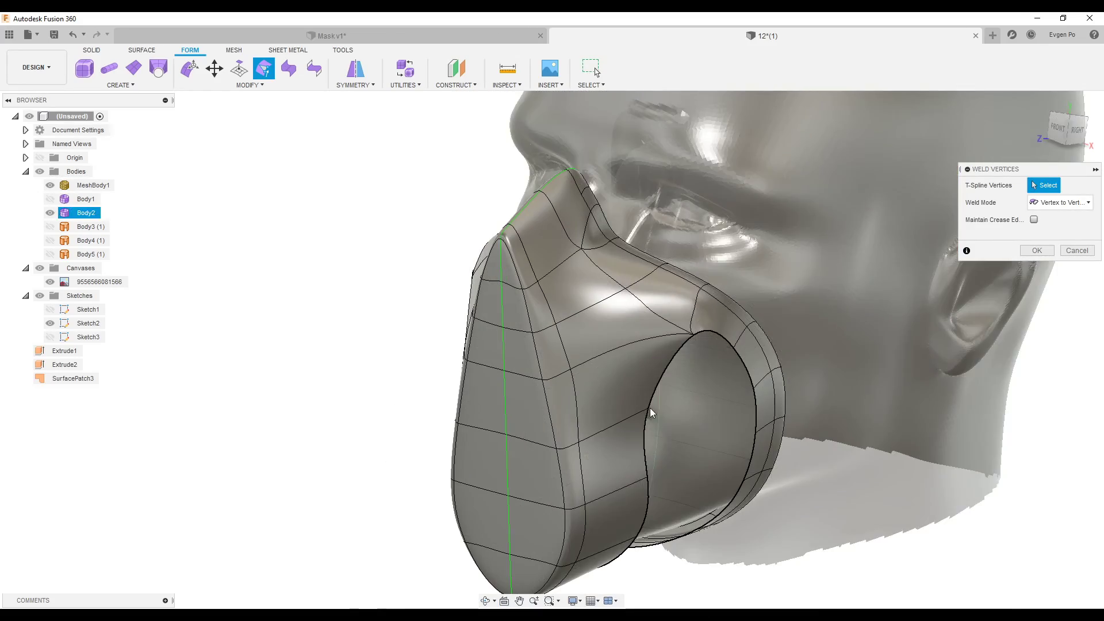
{"action": "scroll", "coordinate": [734, 352], "scroll_direction": "up", "scroll_amount": 2}
{"action": "left_click", "coordinate": [754, 393]}
Weld the remaining seam vertex pairs to close the gap between strip and plate.
{"action": "mouse_move", "coordinate": [754, 393]}
{"action": "middle_mouse_down", "text": "shift"}
{"action": "mouse_move", "coordinate": [630, 453]}
{"action": "mouse_move", "coordinate": [658, 405]}
{"action": "mouse_move", "coordinate": [581, 525]}
{"action": "middle_mouse_up", "text": "shift"}
{"action": "left_click", "coordinate": [581, 525]}
{"action": "left_click", "coordinate": [629, 535]}
{"action": "left_click", "coordinate": [620, 376]}
{"action": "left_click", "coordinate": [709, 388]}
{"action": "left_click", "coordinate": [621, 328]}
{"action": "left_click", "coordinate": [742, 326]}
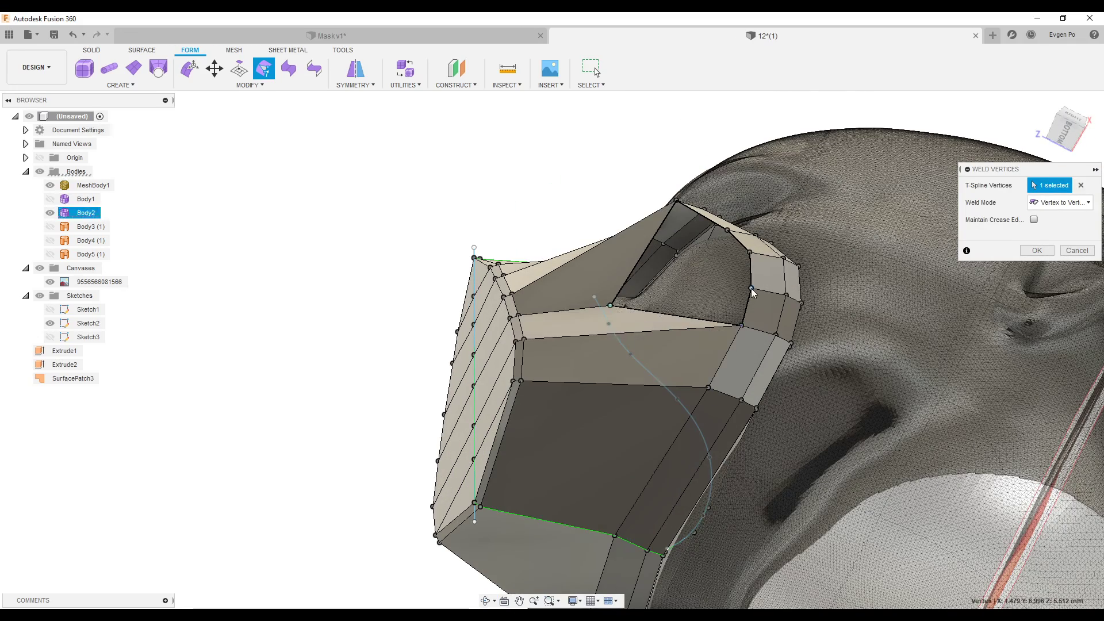
{"action": "left_click", "coordinate": [752, 293]}
{"action": "middle_click_drag", "start_coordinate": [752, 293], "coordinate": [743, 329], "text": "shift"}
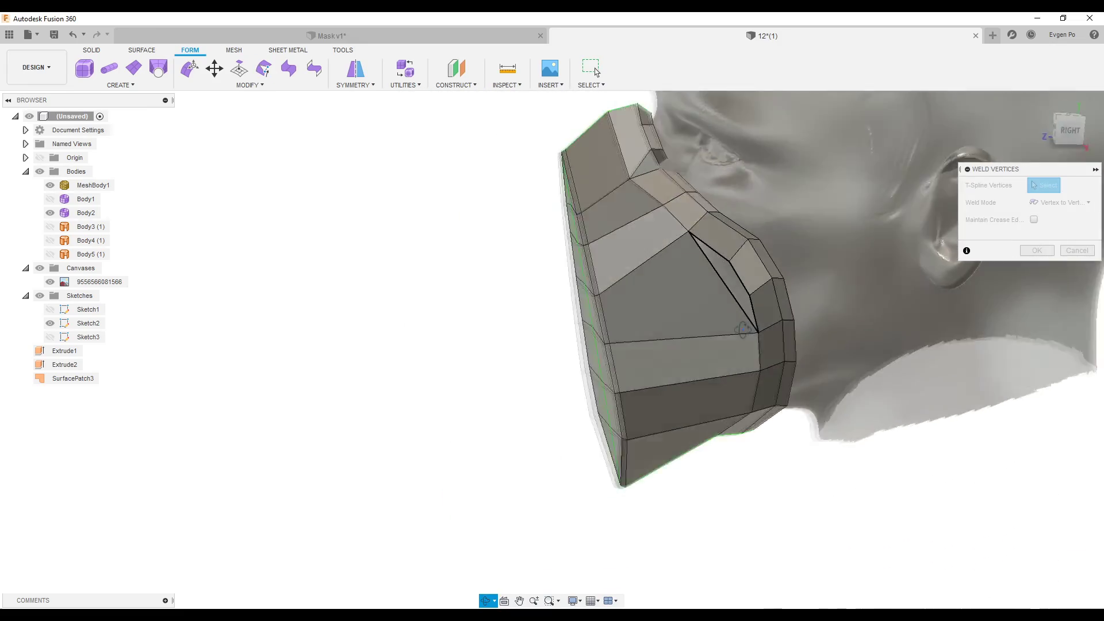
{"action": "scroll", "coordinate": [782, 326], "scroll_direction": "up", "scroll_amount": 3}
{"action": "scroll", "coordinate": [788, 325], "scroll_direction": "up", "scroll_amount": 2}
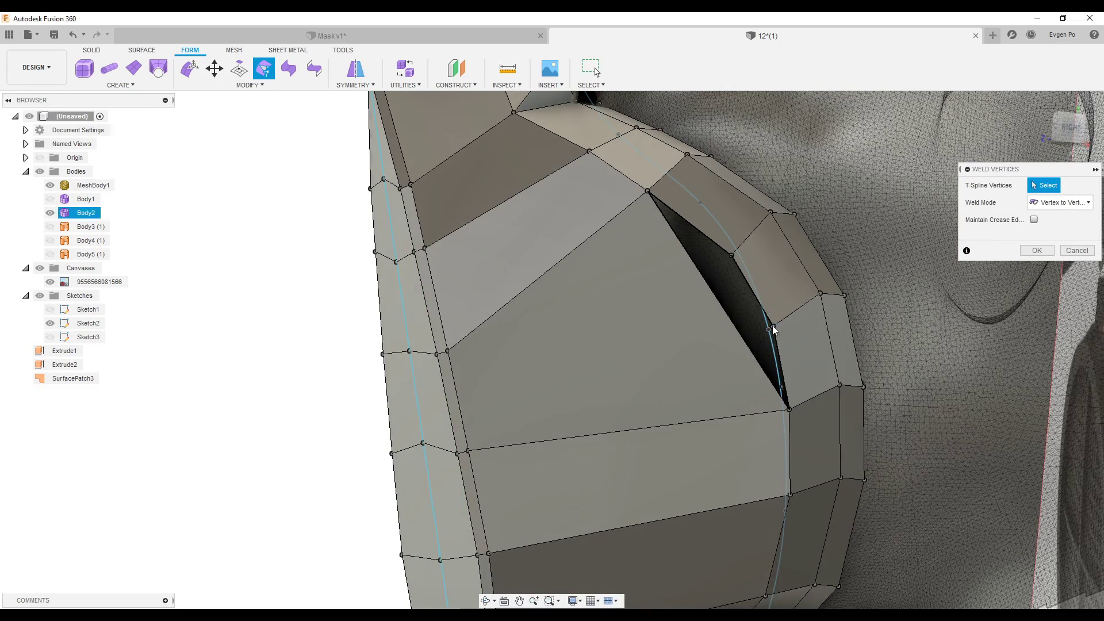
{"action": "left_click", "coordinate": [771, 328]}
{"action": "left_click", "coordinate": [790, 410]}
{"action": "left_click", "coordinate": [647, 191]}
{"action": "scroll", "coordinate": [661, 258], "scroll_direction": "down", "scroll_amount": 3}
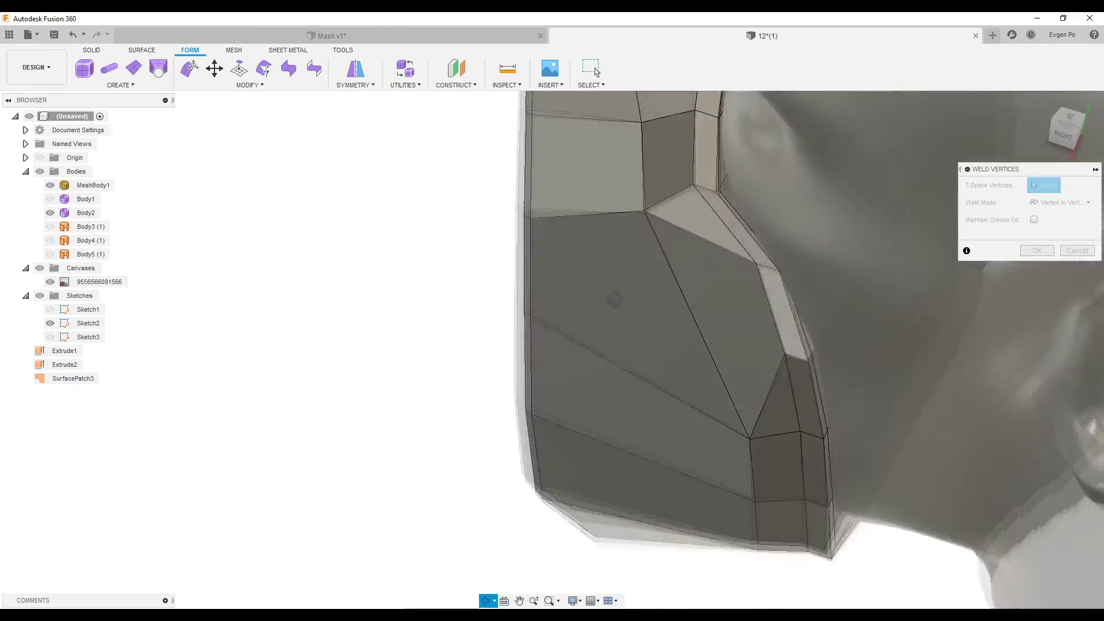
{"action": "scroll", "coordinate": [662, 259], "scroll_direction": "down", "scroll_amount": 3}
{"action": "left_click", "coordinate": [1037, 250]}
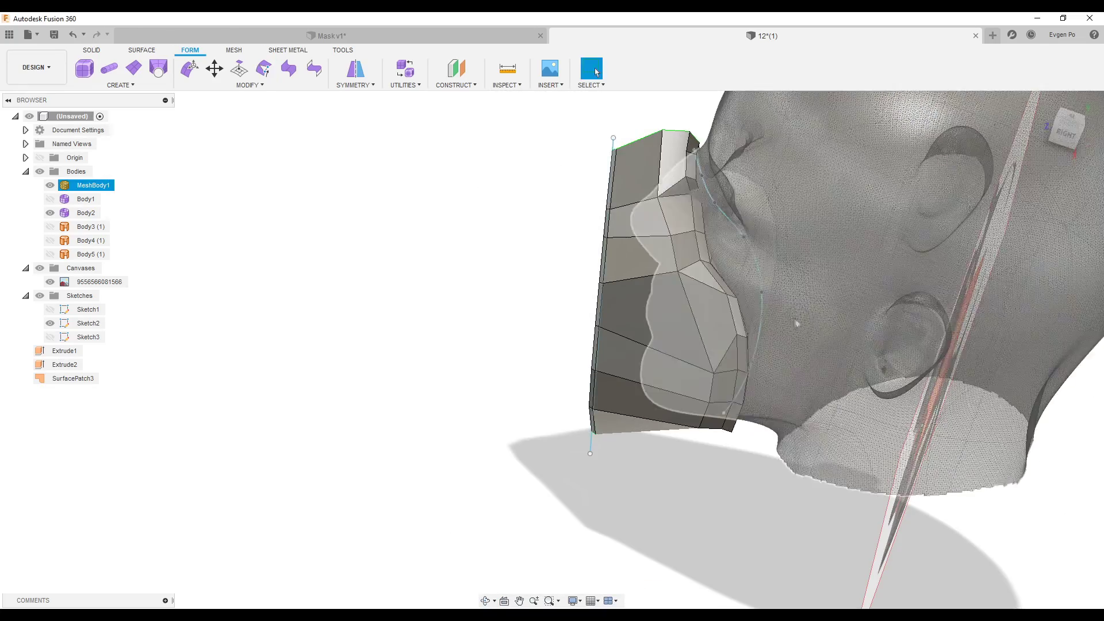
Remove the creases from the mask body Body2 with Uncrease.
{"action": "middle_click_drag", "start_coordinate": [1036, 250], "coordinate": [813, 311], "text": "shift"}
{"action": "scroll", "coordinate": [813, 312], "scroll_direction": "up", "scroll_amount": 5}
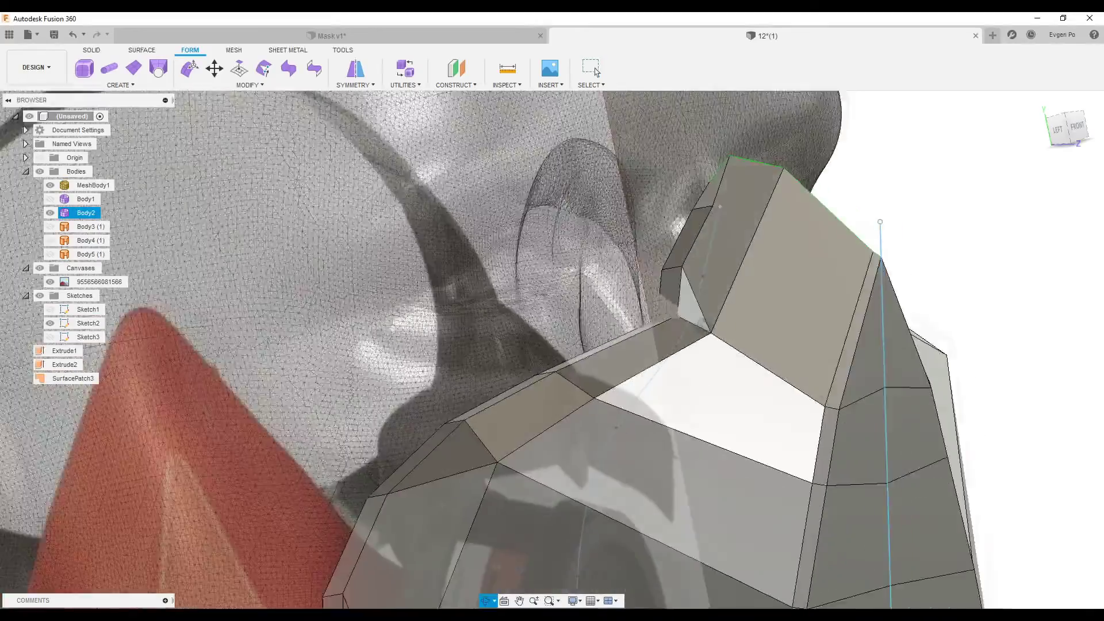
{"action": "left_click", "coordinate": [86, 212]}
{"action": "left_click", "coordinate": [247, 85]}
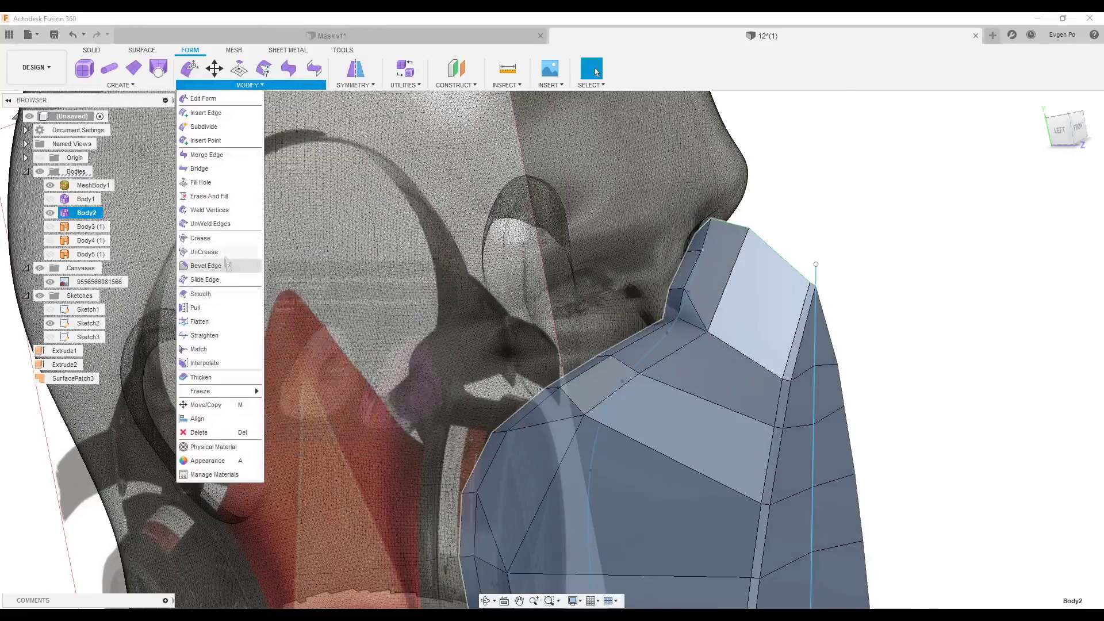
{"action": "left_click", "coordinate": [201, 253]}
{"action": "scroll", "coordinate": [880, 339], "scroll_direction": "down", "scroll_amount": 3}
{"action": "scroll", "coordinate": [880, 339], "scroll_direction": "down", "scroll_amount": 2}
{"action": "middle_click_drag", "start_coordinate": [880, 339], "coordinate": [649, 255], "text": "shift"}
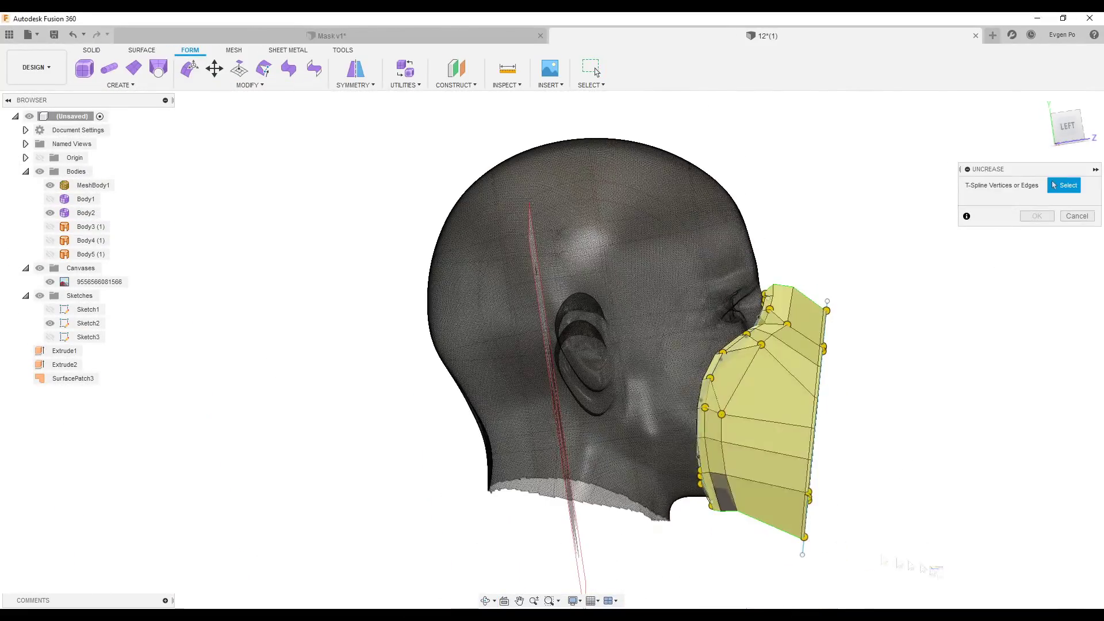
{"action": "left_click", "coordinate": [1075, 218]}
Delete five mask faces in smooth display to enlarge the opening.
{"action": "scroll", "coordinate": [690, 345], "scroll_direction": "up", "scroll_amount": 5}
{"action": "mouse_move", "coordinate": [690, 345]}
{"action": "middle_mouse_down", "text": "shift"}
{"action": "mouse_move", "coordinate": [617, 357]}
{"action": "mouse_move", "coordinate": [671, 152]}
{"action": "middle_mouse_up", "text": "shift"}
{"action": "scroll", "coordinate": [664, 376], "scroll_direction": "down", "scroll_amount": 5}
{"action": "scroll", "coordinate": [671, 151], "scroll_direction": "up", "scroll_amount": 5}
{"action": "key", "text": "alt+3"}
{"action": "left_click", "coordinate": [669, 154]}
{"action": "key", "text": "Delete"}
{"action": "left_click", "coordinate": [687, 256]}
{"action": "key", "text": "Delete"}
{"action": "left_click", "coordinate": [684, 315]}
{"action": "key", "text": "Delete"}
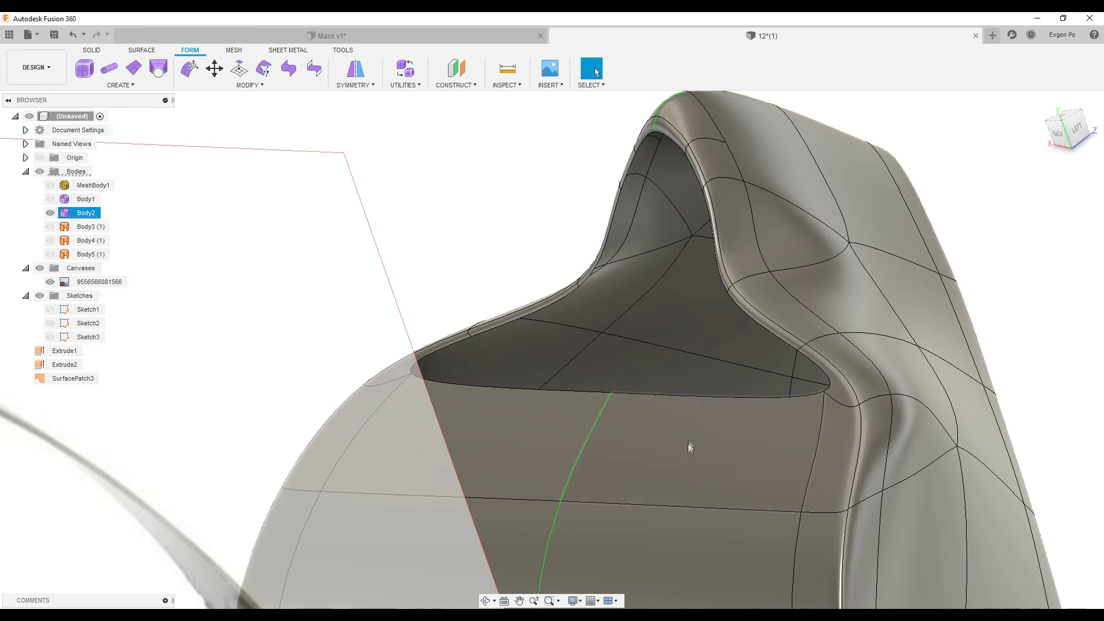
{"action": "left_click", "coordinate": [685, 432]}
{"action": "key", "text": "Delete"}
{"action": "scroll", "coordinate": [664, 289], "scroll_direction": "down", "scroll_amount": 3}
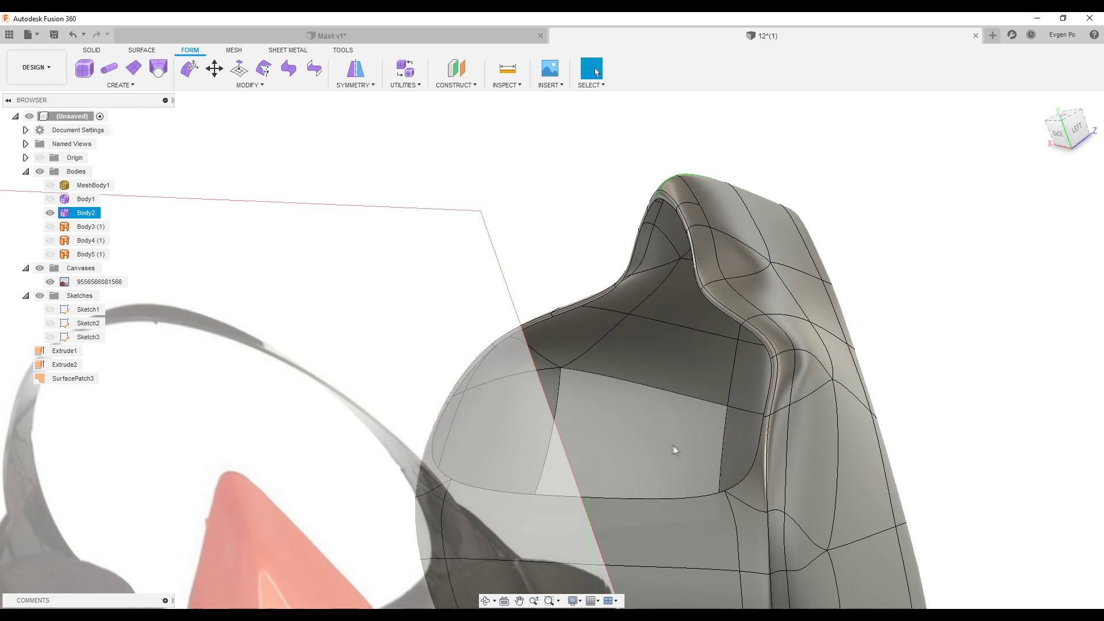
{"action": "middle_click_drag", "start_coordinate": [640, 443], "coordinate": [656, 478], "text": "shift"}
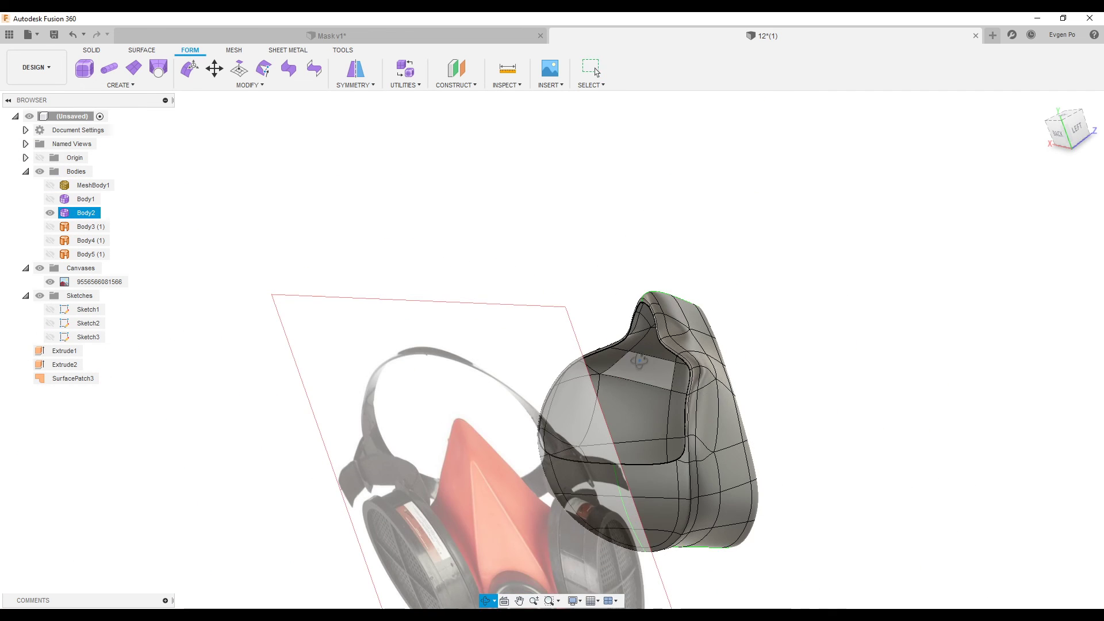
{"action": "left_click", "coordinate": [656, 478]}
{"action": "key", "text": "Delete"}
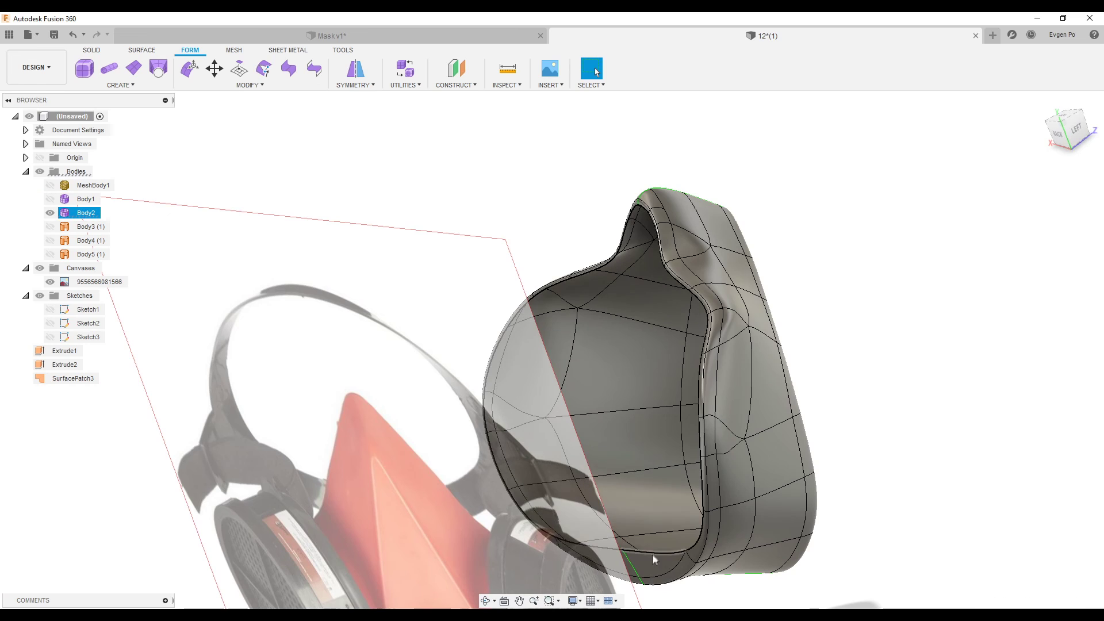
Show the scanned head MeshBody1 again and inspect the mask against it.
{"action": "mouse_move", "coordinate": [653, 560]}
{"action": "middle_mouse_down", "text": "shift"}
{"action": "mouse_move", "coordinate": [642, 435]}
{"action": "mouse_move", "coordinate": [160, 441]}
{"action": "middle_mouse_up", "text": "shift"}
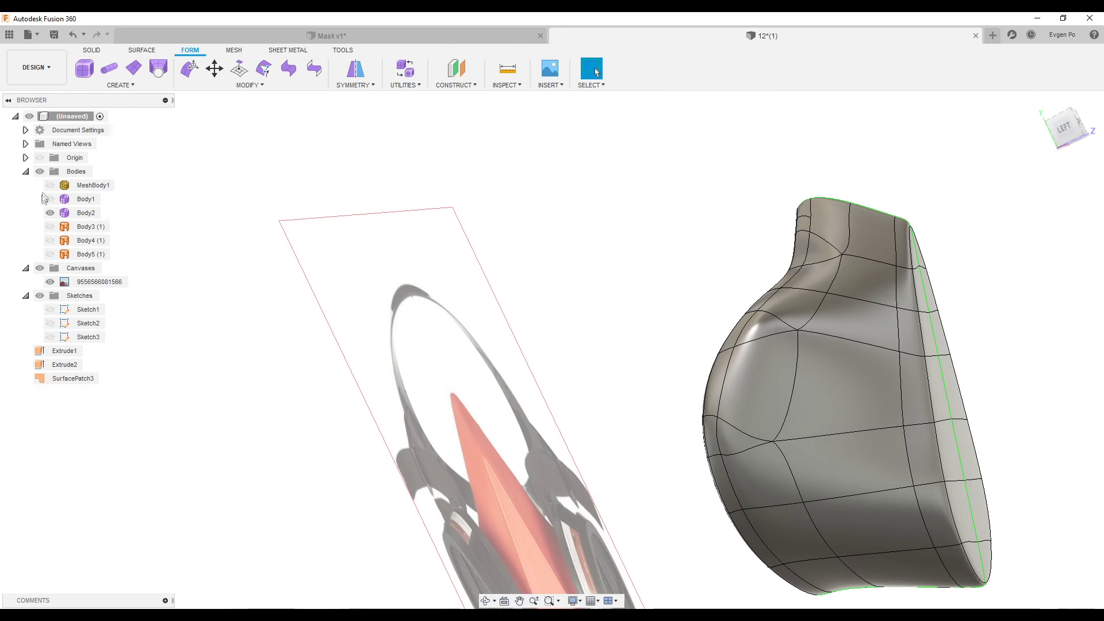
{"action": "left_click", "coordinate": [51, 186]}
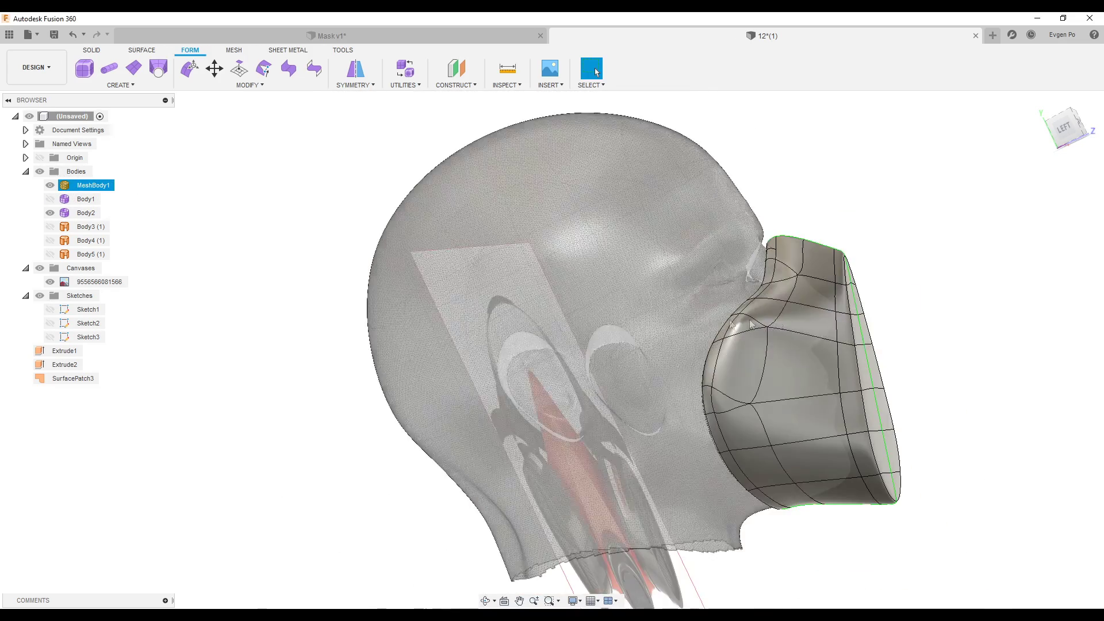
{"action": "middle_click_drag", "start_coordinate": [663, 266], "coordinate": [685, 336], "text": "shift"}
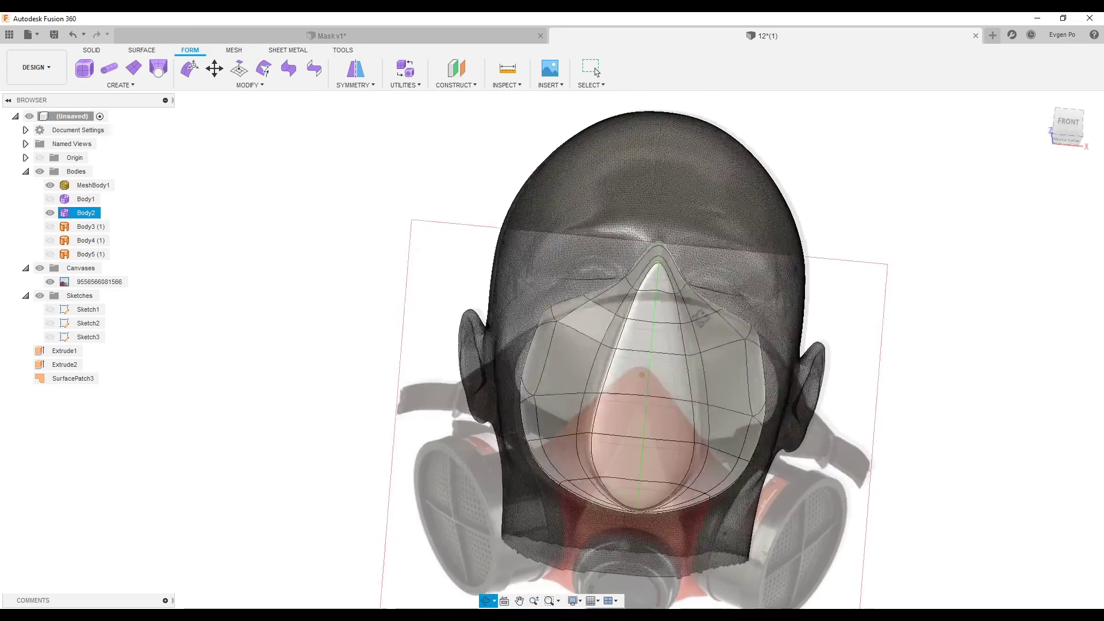
{"action": "scroll", "coordinate": [684, 336], "scroll_direction": "down", "scroll_amount": 2}
{"action": "scroll", "coordinate": [650, 391], "scroll_direction": "up", "scroll_amount": 5}
{"action": "mouse_move", "coordinate": [650, 391]}
{"action": "middle_mouse_down", "text": "shift"}
{"action": "mouse_move", "coordinate": [613, 347]}
{"action": "mouse_move", "coordinate": [589, 378]}
{"action": "middle_mouse_up", "text": "shift"}
{"action": "left_click_drag", "start_coordinate": [559, 391], "coordinate": [530, 375]}
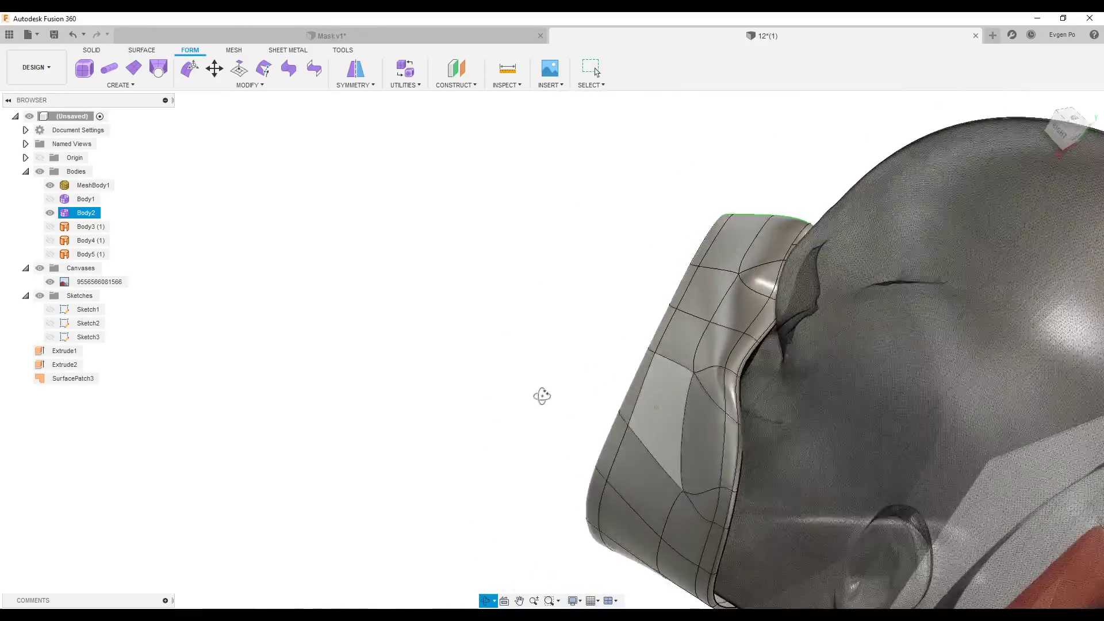
{"action": "scroll", "coordinate": [693, 339], "scroll_direction": "up", "scroll_amount": 5}
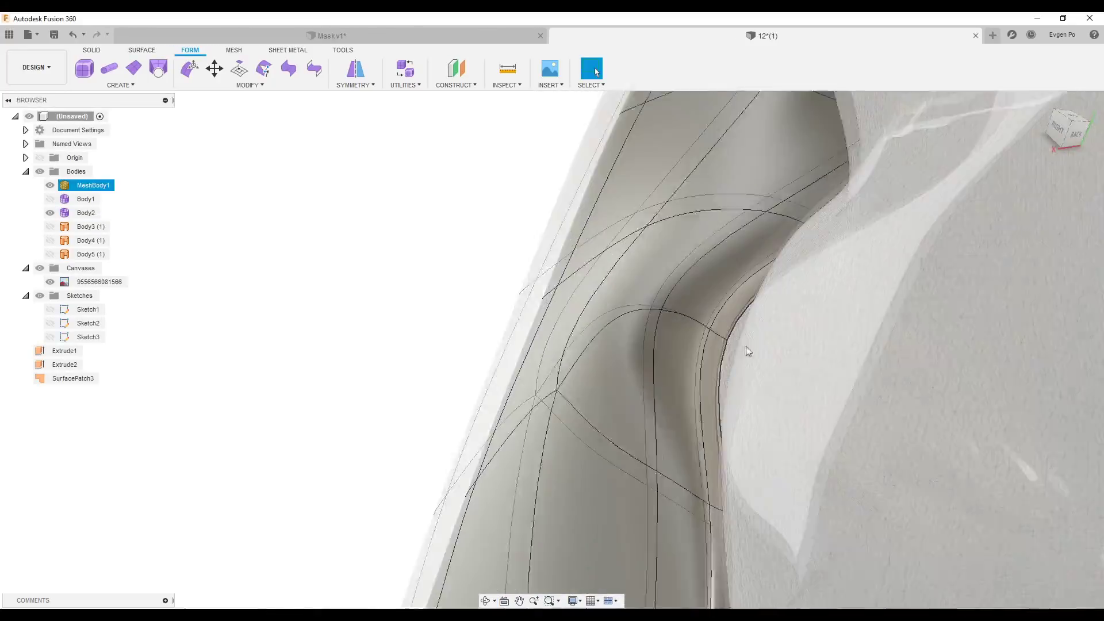
{"action": "left_click", "coordinate": [192, 75]}
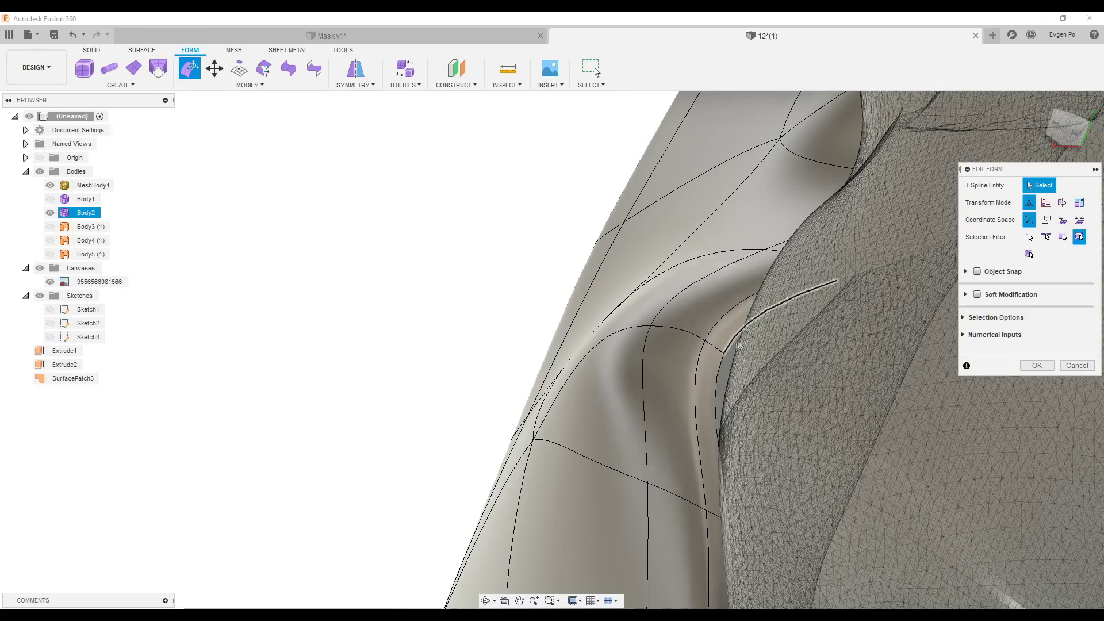
Drag a cheek-edge vertex to tuck the mask side against the face scan, checking from the front.
{"action": "middle_click_drag", "start_coordinate": [719, 337], "coordinate": [725, 368], "text": "shift"}
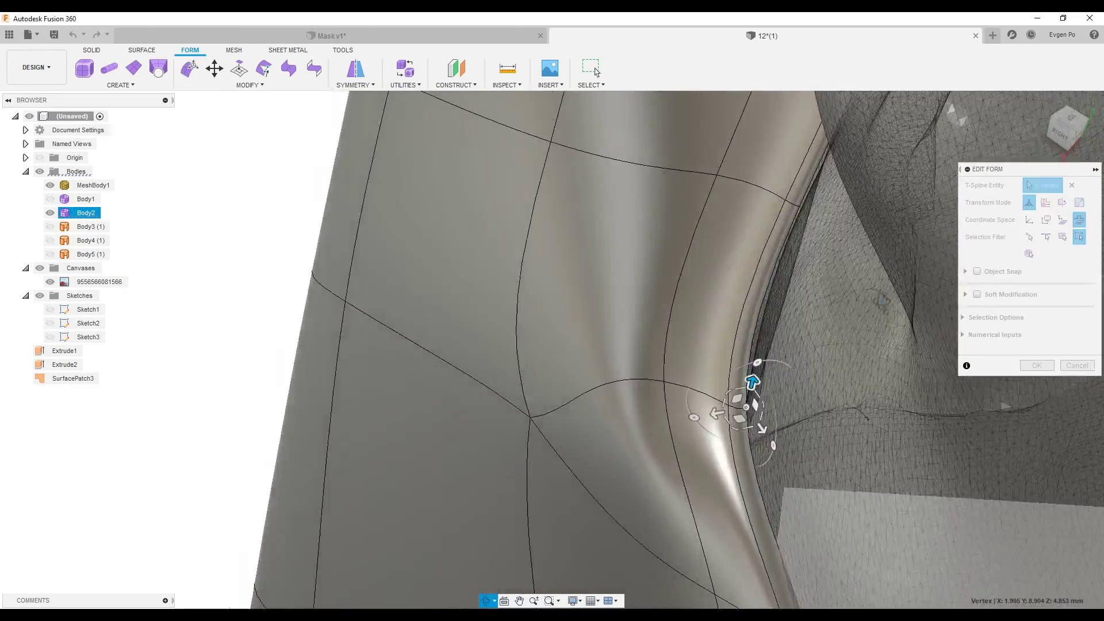
{"action": "middle_click_drag", "start_coordinate": [716, 414], "coordinate": [743, 381], "text": "shift"}
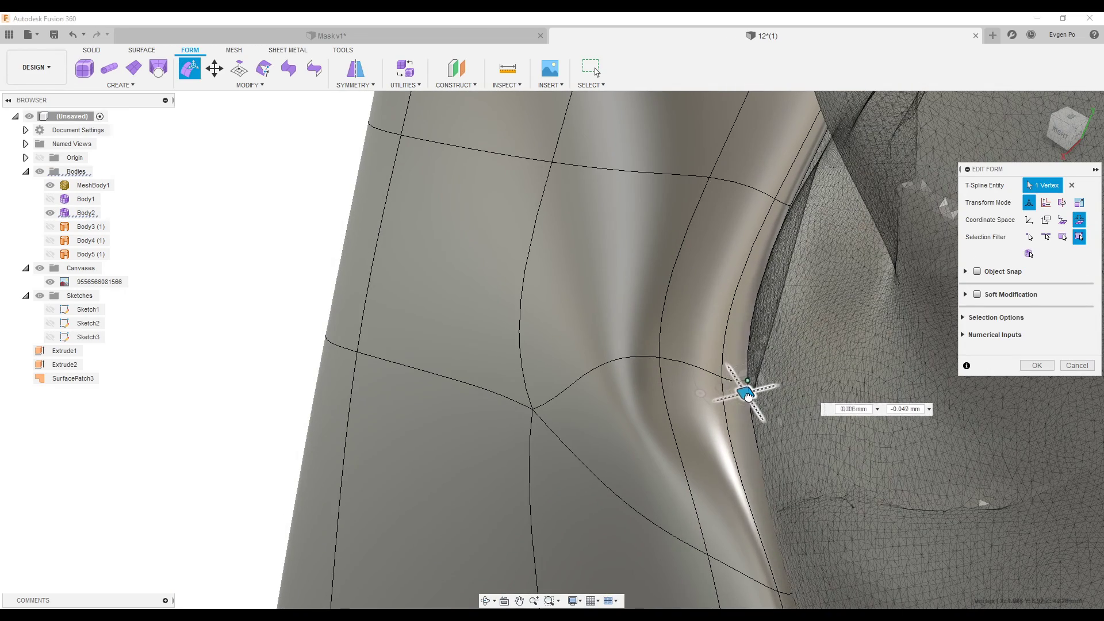
{"action": "mouse_move", "coordinate": [736, 384]}
{"action": "left_mouse_down"}
{"action": "mouse_move", "coordinate": [725, 382]}
{"action": "mouse_move", "coordinate": [741, 389]}
{"action": "left_mouse_up"}
{"action": "mouse_move", "coordinate": [742, 389]}
{"action": "middle_mouse_down", "text": "shift"}
{"action": "mouse_move", "coordinate": [676, 353]}
{"action": "mouse_move", "coordinate": [748, 368]}
{"action": "middle_mouse_up", "text": "shift"}
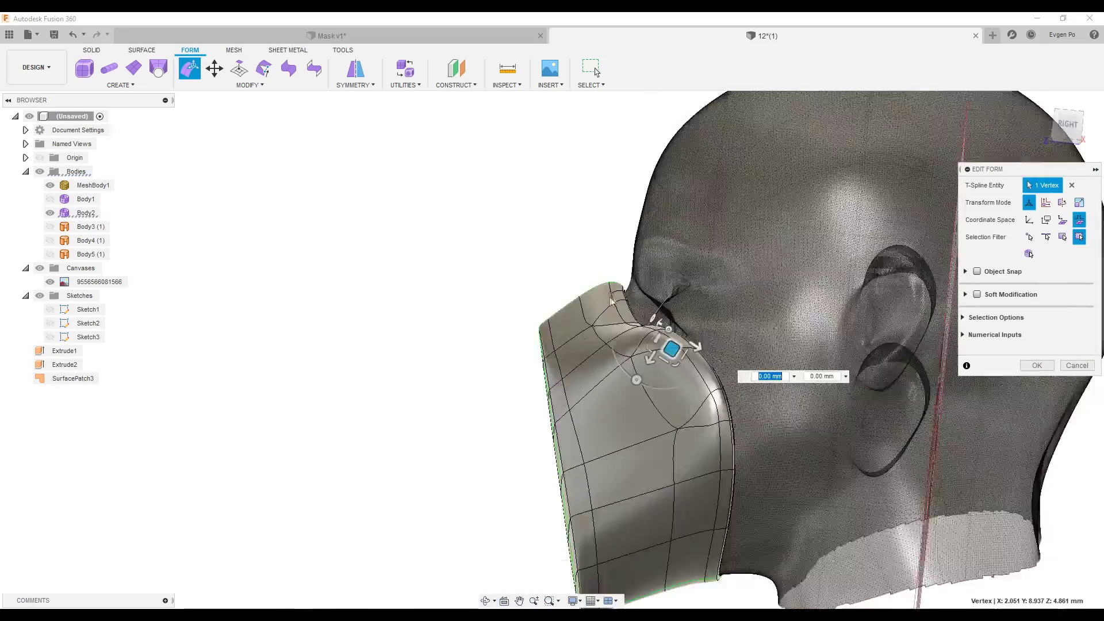
{"action": "scroll", "coordinate": [597, 378], "scroll_direction": "down", "scroll_amount": 3}
{"action": "scroll", "coordinate": [597, 377], "scroll_direction": "down", "scroll_amount": 1}
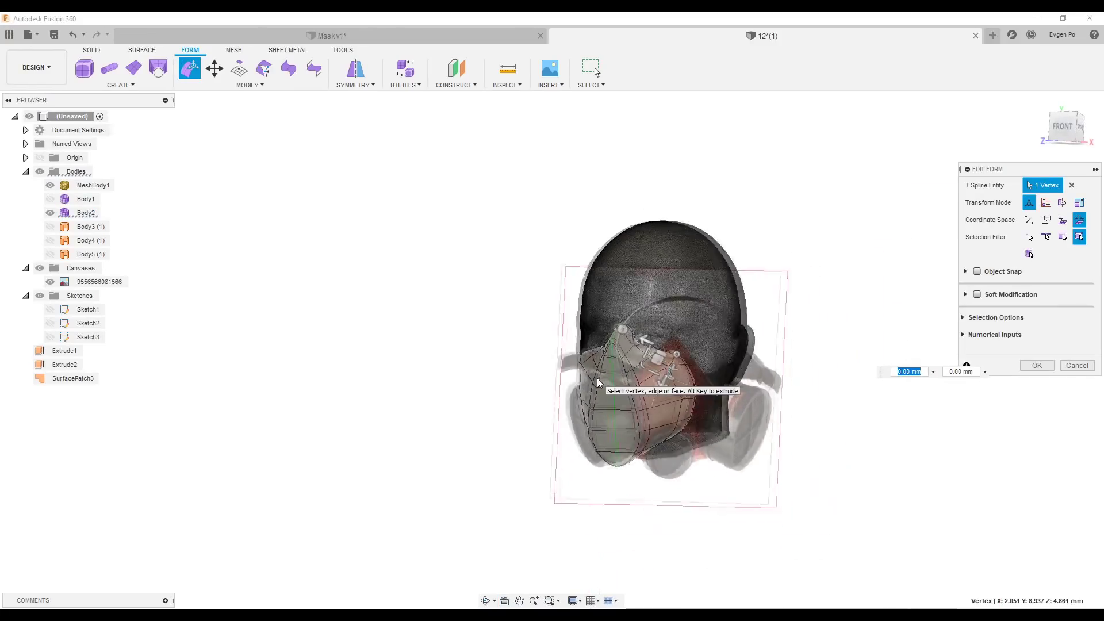
{"action": "scroll", "coordinate": [643, 415], "scroll_direction": "up", "scroll_amount": 3}
{"action": "scroll", "coordinate": [630, 422], "scroll_direction": "up", "scroll_amount": 3}
{"action": "mouse_move", "coordinate": [630, 422]}
{"action": "middle_mouse_down", "text": "shift"}
{"action": "mouse_move", "coordinate": [667, 364]}
{"action": "mouse_move", "coordinate": [770, 397]}
{"action": "middle_mouse_up", "text": "shift"}
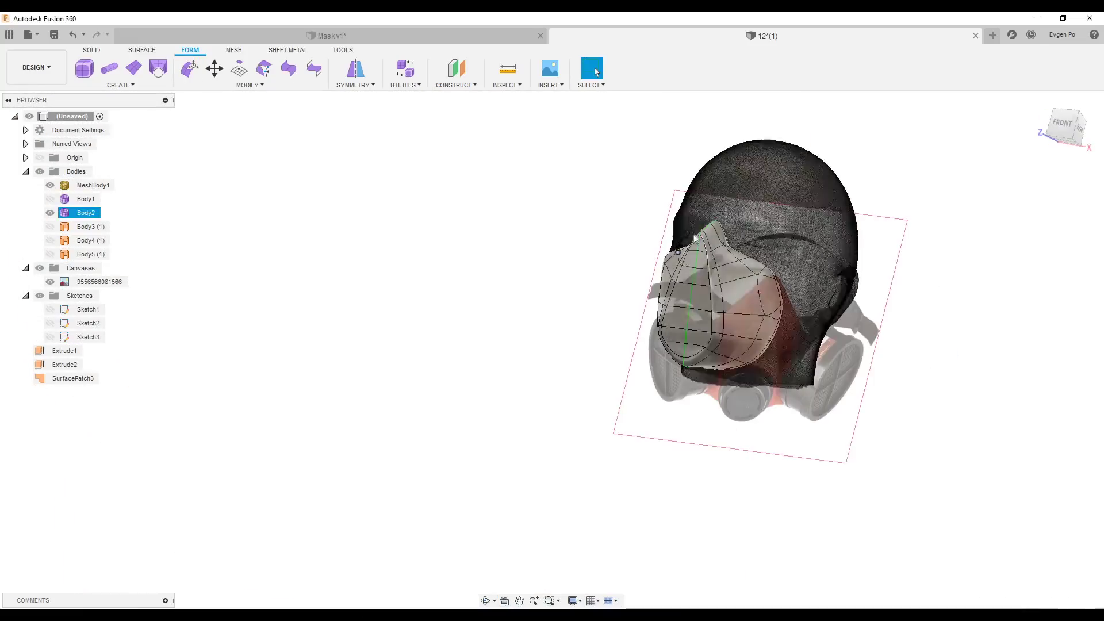
{"action": "scroll", "coordinate": [694, 239], "scroll_direction": "up", "scroll_amount": 10}
{"action": "middle_click_drag", "start_coordinate": [713, 242], "coordinate": [779, 265], "text": "shift"}
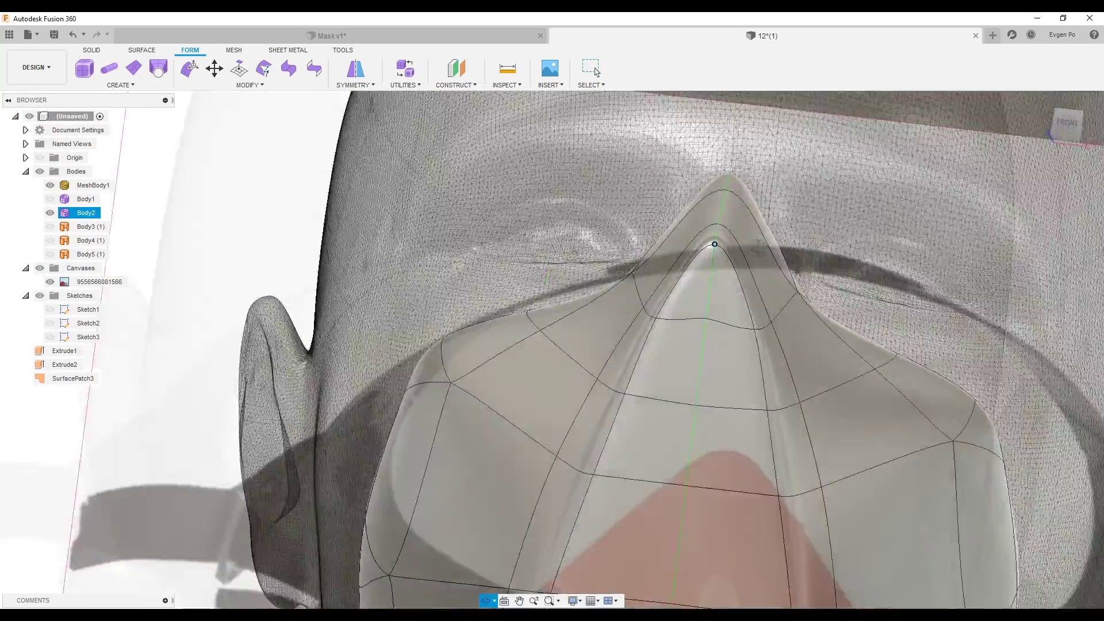
Hide MeshBody1 with V and compare the mask against the red respirator reference image.
{"action": "scroll", "coordinate": [805, 230], "scroll_direction": "down", "scroll_amount": 10}
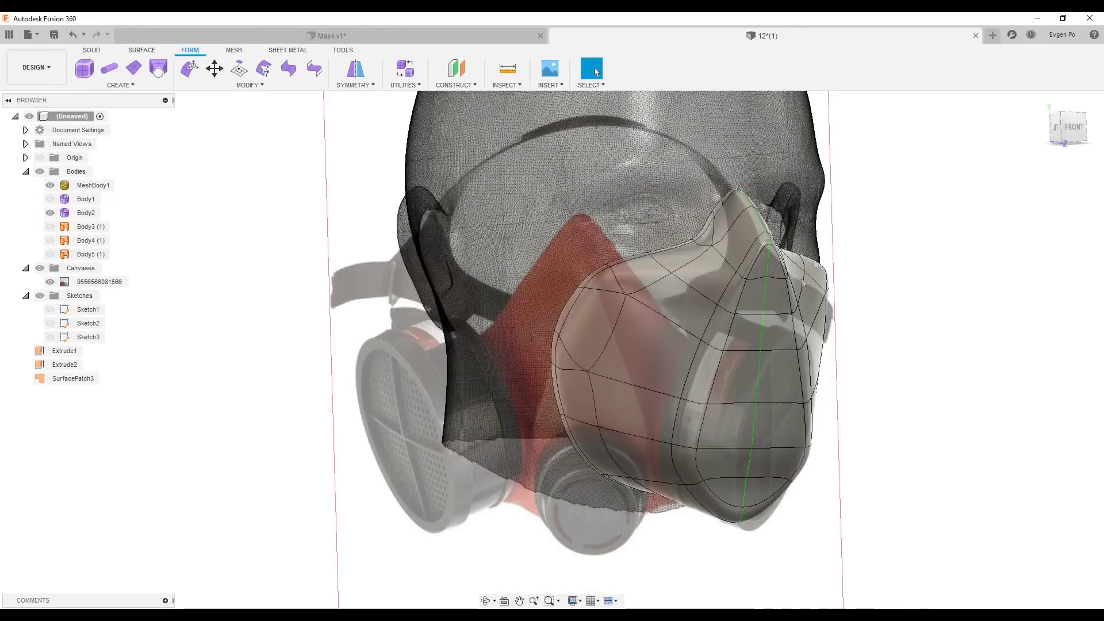
{"action": "middle_click_drag", "start_coordinate": [805, 259], "coordinate": [683, 300], "text": "shift"}
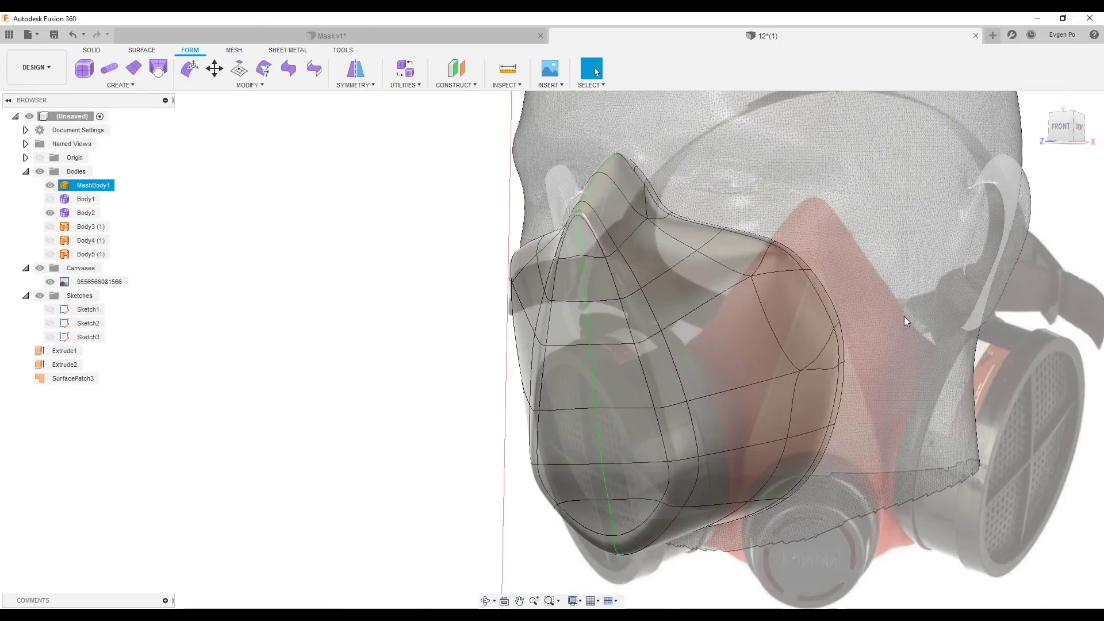
{"action": "middle_click_drag", "start_coordinate": [904, 316], "coordinate": [747, 299], "text": "shift"}
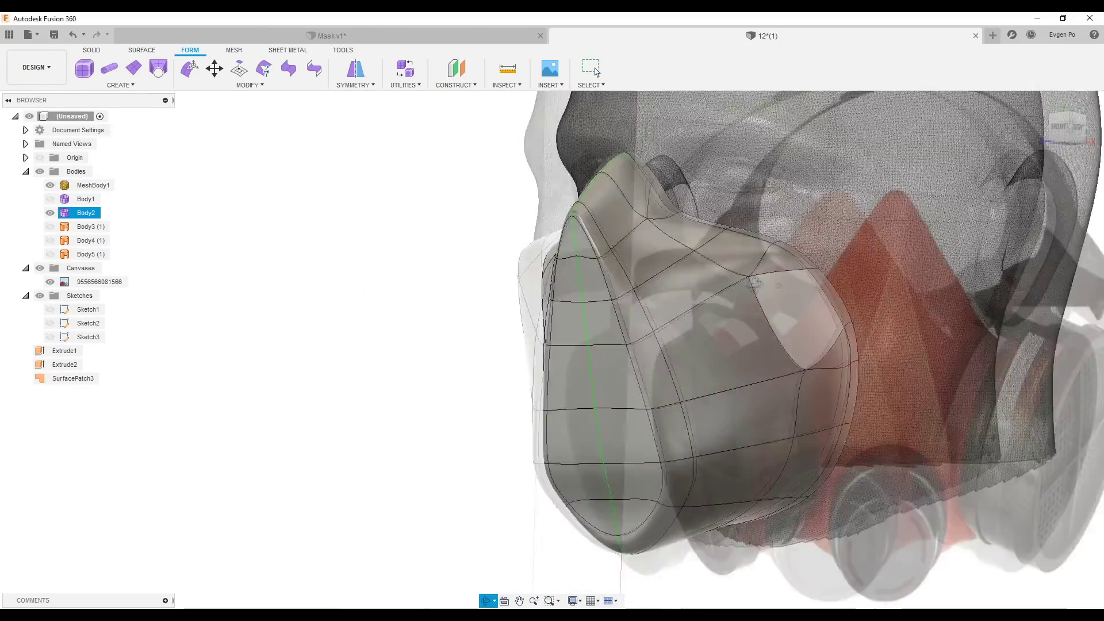
{"action": "left_click", "coordinate": [50, 186]}
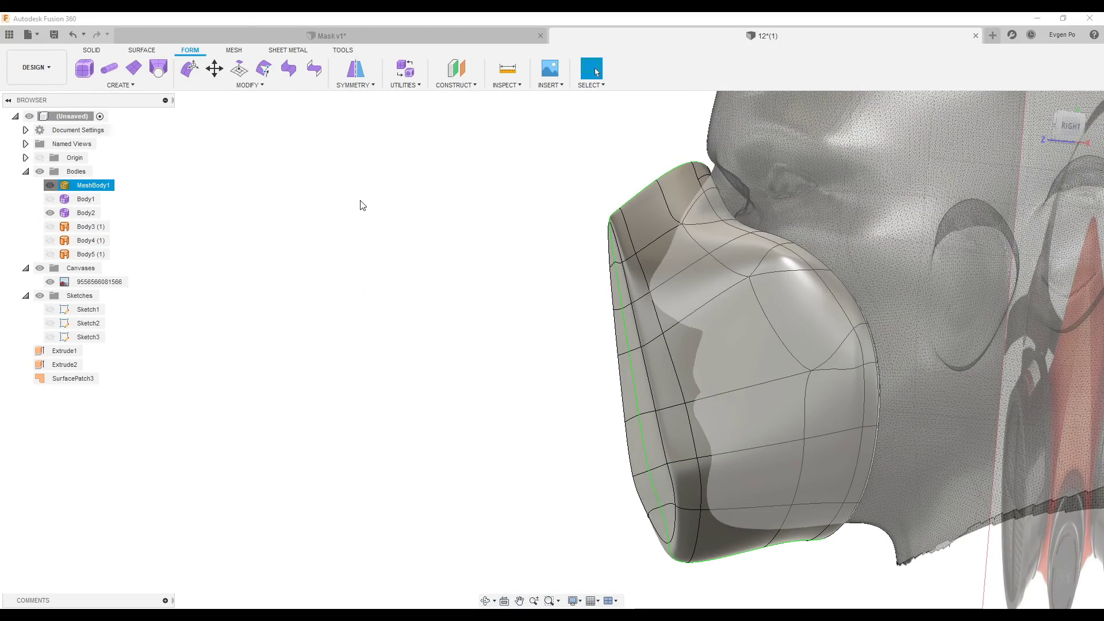
{"action": "key", "text": "v"}
{"action": "middle_click_drag", "start_coordinate": [581, 239], "coordinate": [520, 253], "text": "shift"}
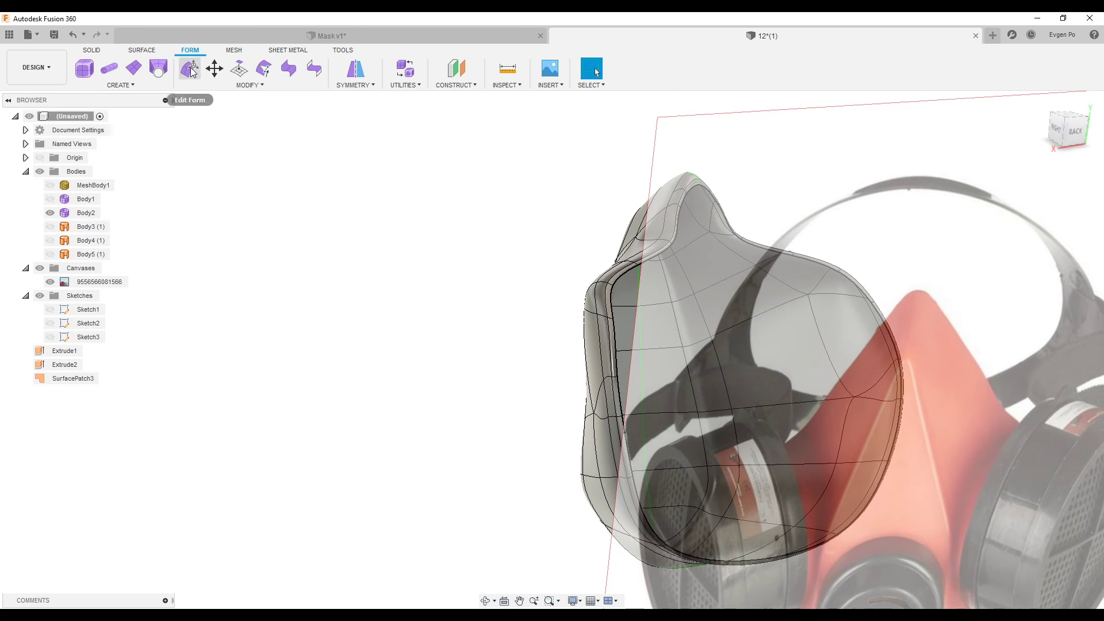
{"action": "left_click", "coordinate": [192, 69]}
{"action": "scroll", "coordinate": [390, 313], "scroll_direction": "up", "scroll_amount": 2}
{"action": "left_click", "coordinate": [50, 282]}
Select the inner rim edge loop, scale it inward and shift it sideways.
{"action": "mouse_move", "coordinate": [60, 286]}
{"action": "middle_mouse_down", "text": "shift"}
{"action": "mouse_move", "coordinate": [495, 244]}
{"action": "mouse_move", "coordinate": [638, 286]}
{"action": "middle_mouse_up", "text": "shift"}
{"action": "double_click", "coordinate": [619, 289]}
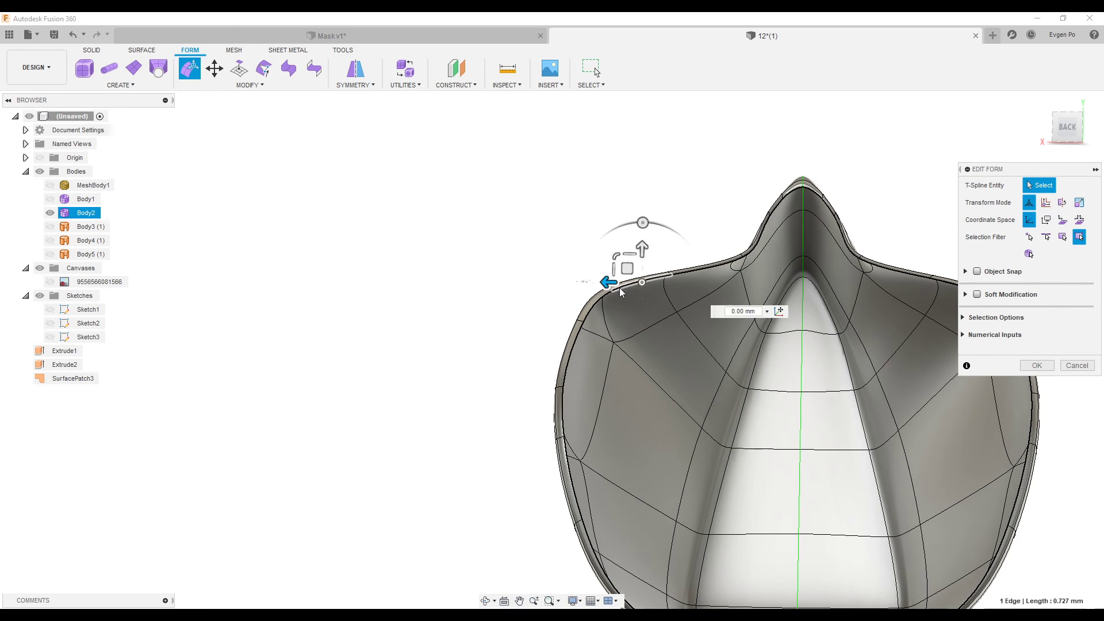
{"action": "scroll", "coordinate": [619, 288], "scroll_direction": "down", "scroll_amount": 2}
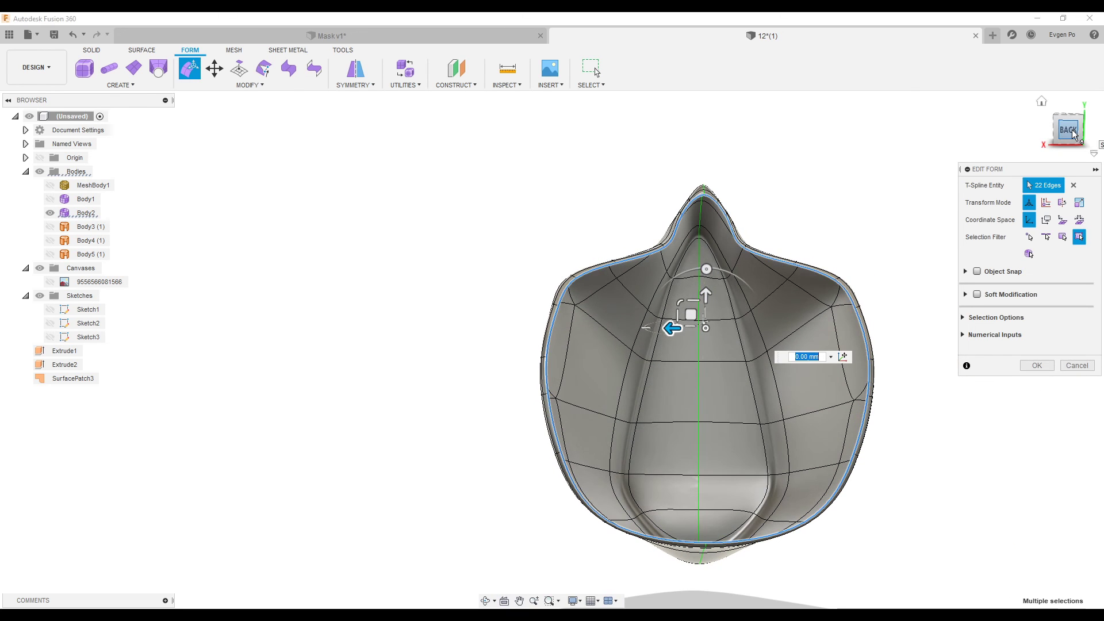
{"action": "scroll", "coordinate": [753, 145], "scroll_direction": "up", "scroll_amount": 1}
{"action": "scroll", "coordinate": [703, 230], "scroll_direction": "up", "scroll_amount": 2}
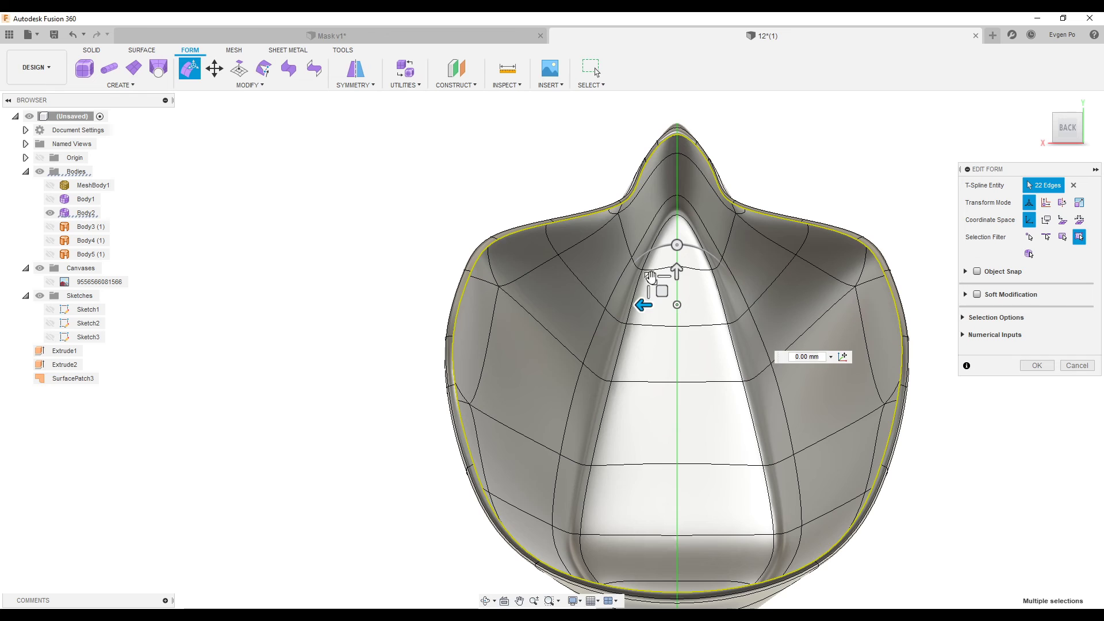
{"action": "left_click_drag", "start_coordinate": [651, 280], "coordinate": [664, 300]}
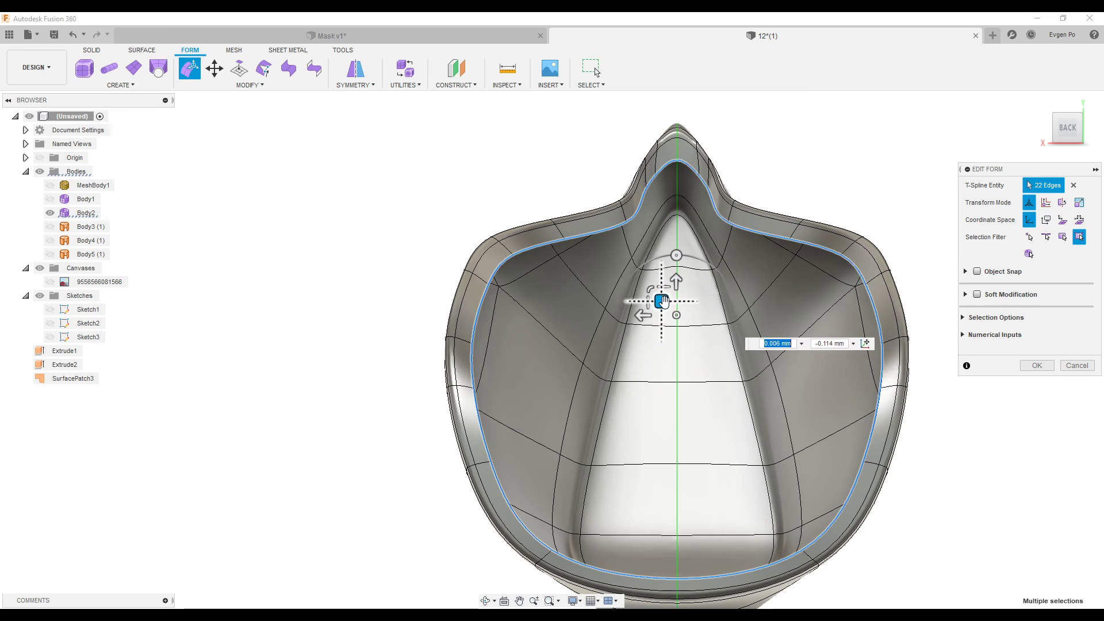
{"action": "mouse_move", "coordinate": [652, 290]}
{"action": "middle_mouse_down", "text": "shift"}
{"action": "mouse_move", "coordinate": [823, 263]}
{"action": "mouse_move", "coordinate": [794, 322]}
{"action": "middle_mouse_up", "text": "shift"}
{"action": "left_click_drag", "start_coordinate": [776, 344], "coordinate": [765, 344]}
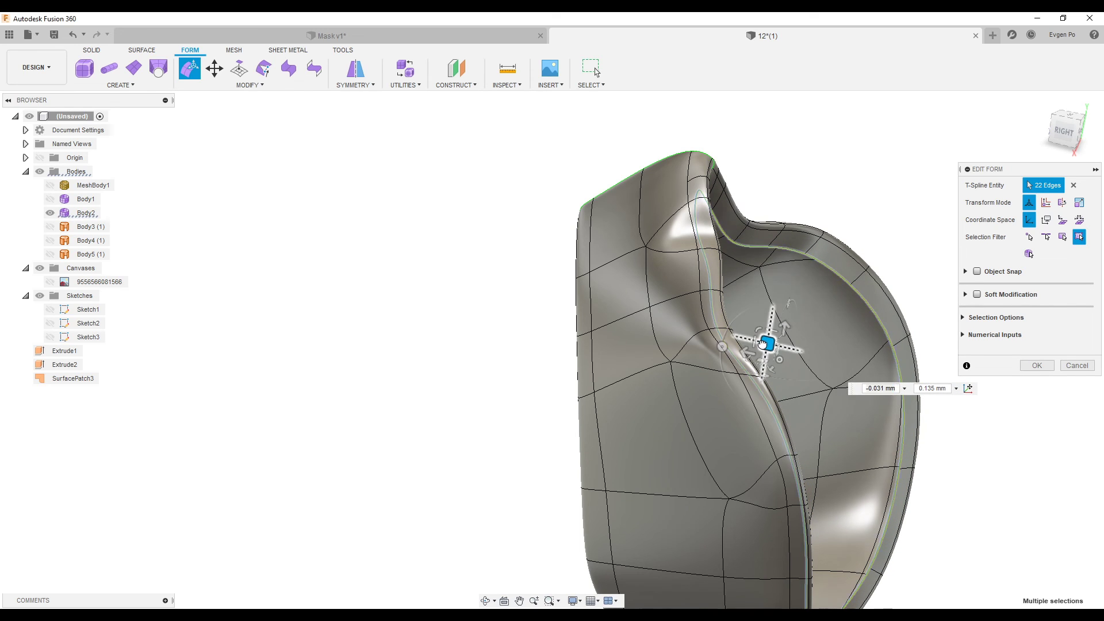
{"action": "left_click_drag", "start_coordinate": [755, 344], "coordinate": [741, 348]}
{"action": "left_click_drag", "start_coordinate": [1067, 130], "coordinate": [1099, 142]}
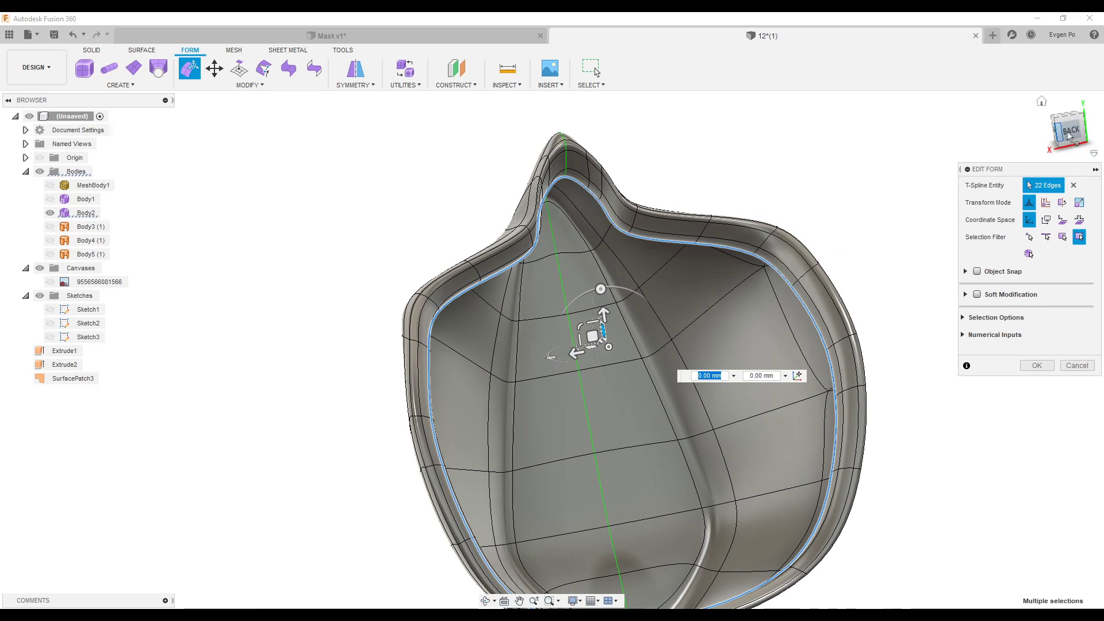
Shrink the rim loop slightly more from the back view and move it within its plane.
{"action": "left_click", "coordinate": [1068, 134]}
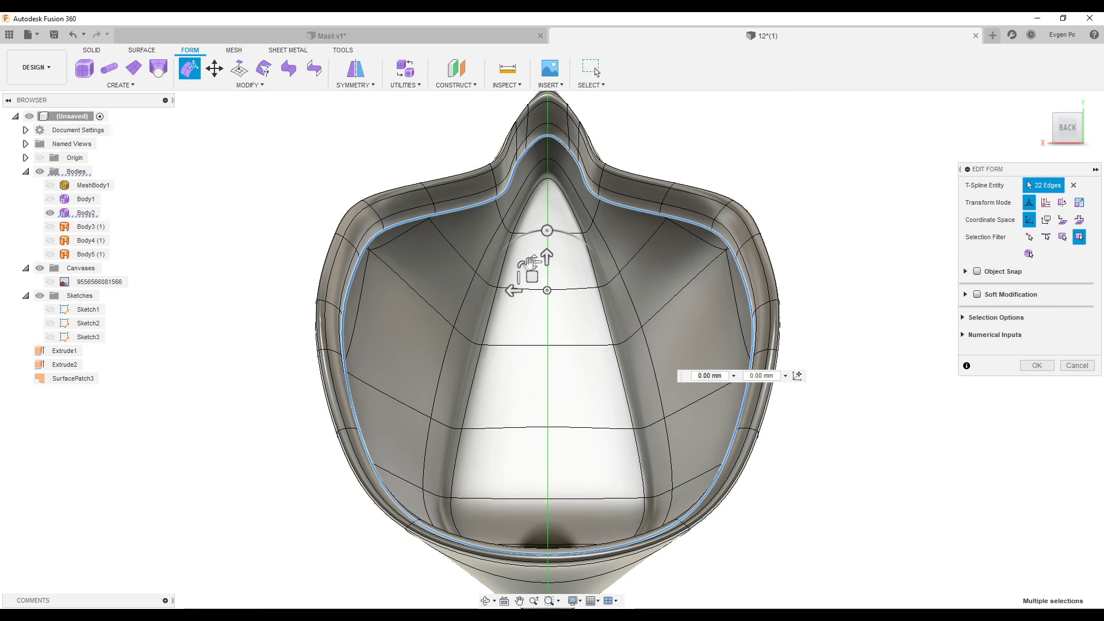
{"action": "middle_click_drag", "start_coordinate": [539, 195], "coordinate": [567, 291], "text": "shift"}
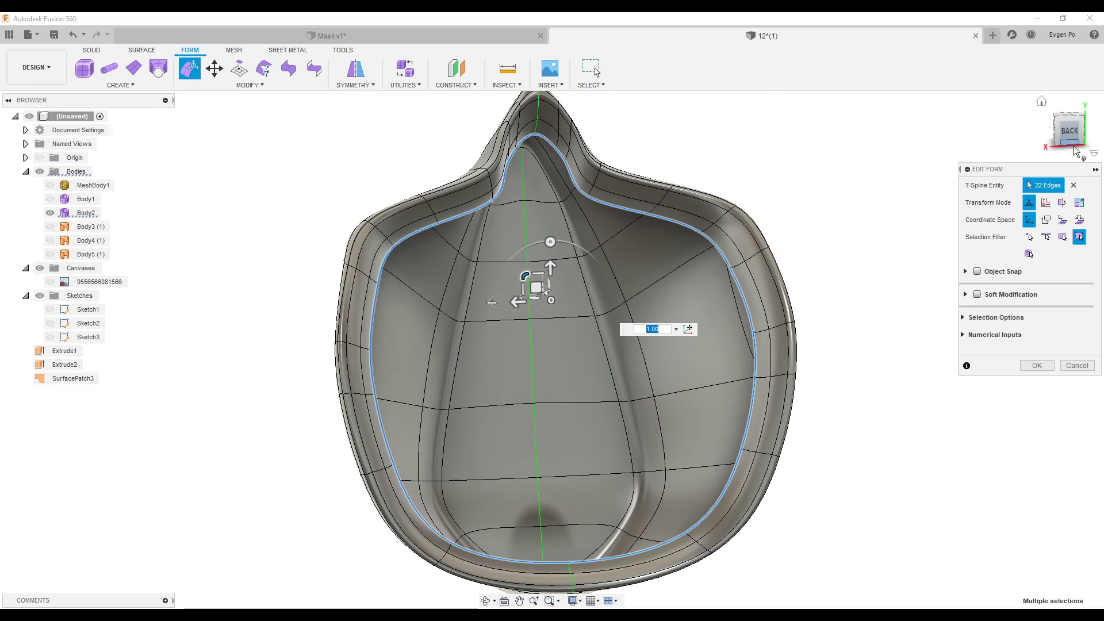
{"action": "left_click", "coordinate": [1074, 148]}
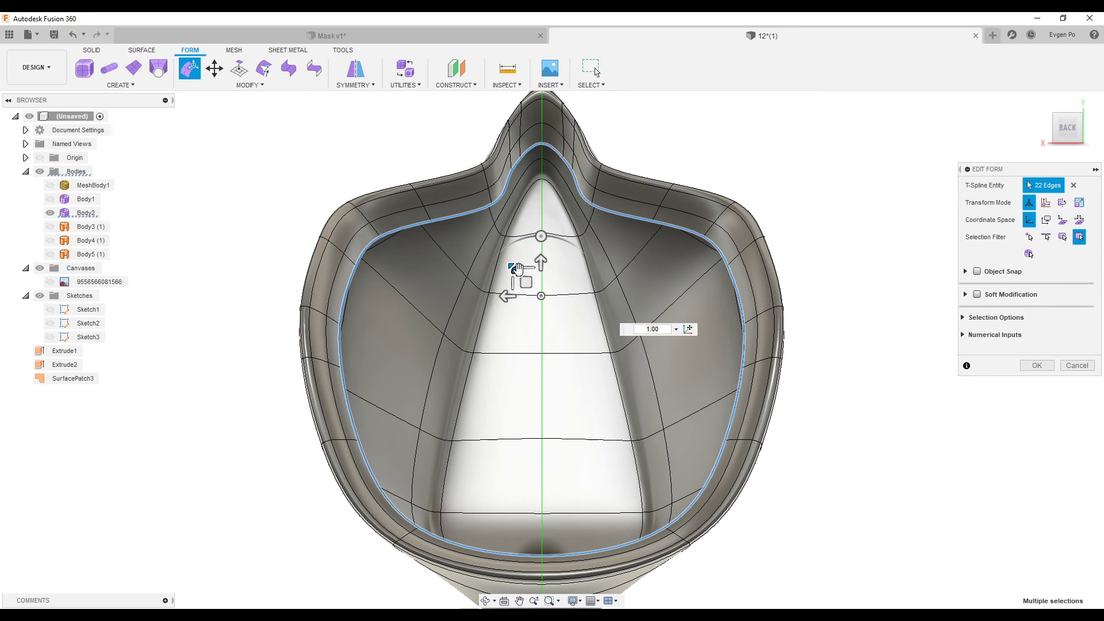
{"action": "left_click_drag", "start_coordinate": [515, 269], "coordinate": [518, 273]}
{"action": "middle_click_drag", "start_coordinate": [516, 271], "coordinate": [598, 327], "text": "shift"}
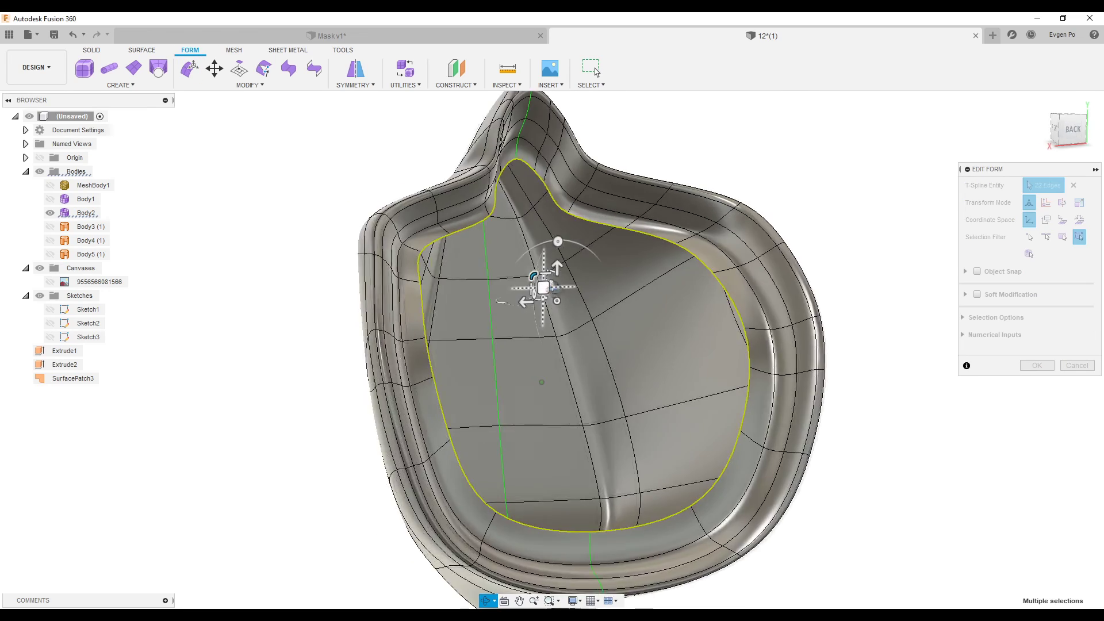
{"action": "left_click_drag", "start_coordinate": [598, 327], "coordinate": [562, 315]}
{"action": "mouse_move", "coordinate": [562, 316]}
{"action": "middle_mouse_down", "text": "shift"}
{"action": "mouse_move", "coordinate": [460, 276]}
{"action": "mouse_move", "coordinate": [501, 276]}
{"action": "middle_mouse_up", "text": "shift"}
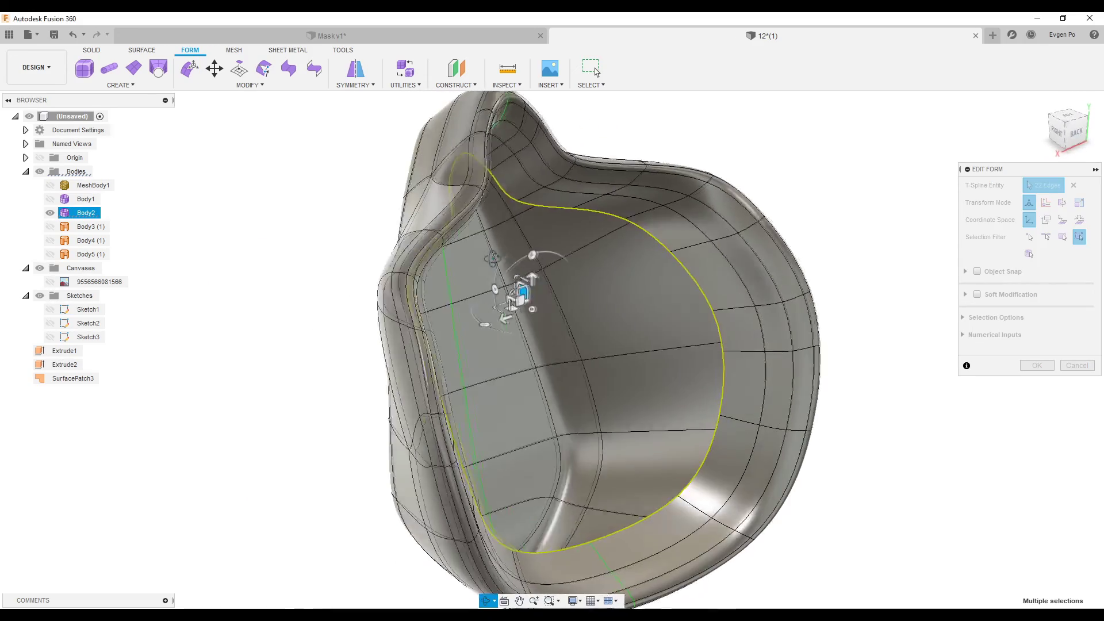
{"action": "left_click", "coordinate": [1026, 365]}
{"action": "middle_click_drag", "start_coordinate": [752, 300], "coordinate": [672, 248], "text": "shift"}
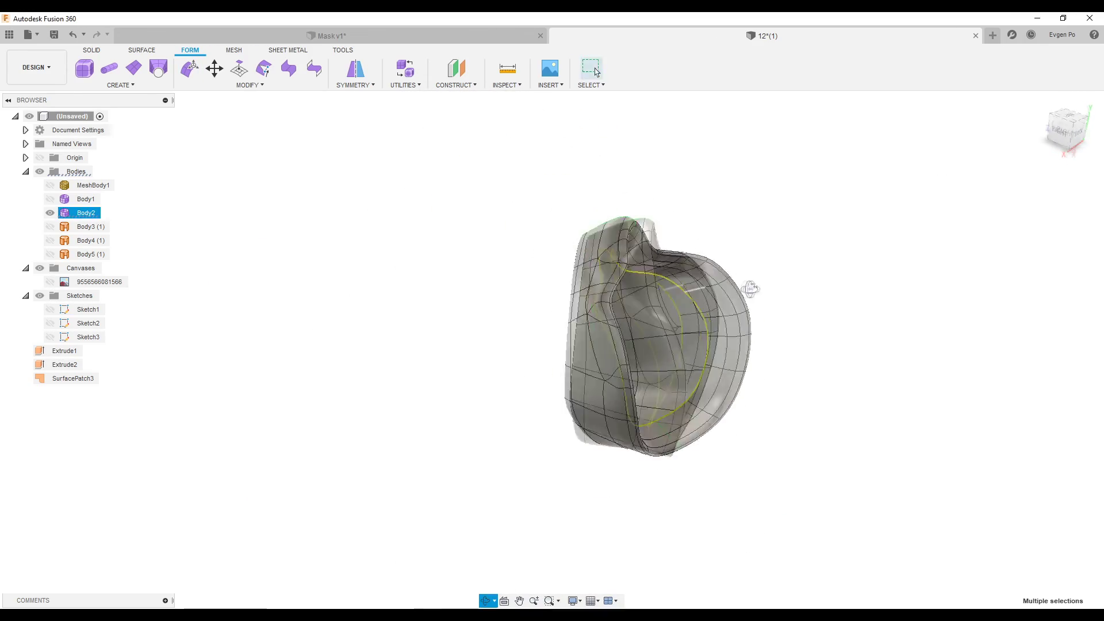
{"action": "scroll", "coordinate": [601, 219], "scroll_direction": "up", "scroll_amount": 6}
{"action": "mouse_move", "coordinate": [602, 219]}
{"action": "middle_mouse_down", "text": "shift"}
{"action": "mouse_move", "coordinate": [609, 179]}
{"action": "mouse_move", "coordinate": [583, 251]}
{"action": "middle_mouse_up", "text": "shift"}
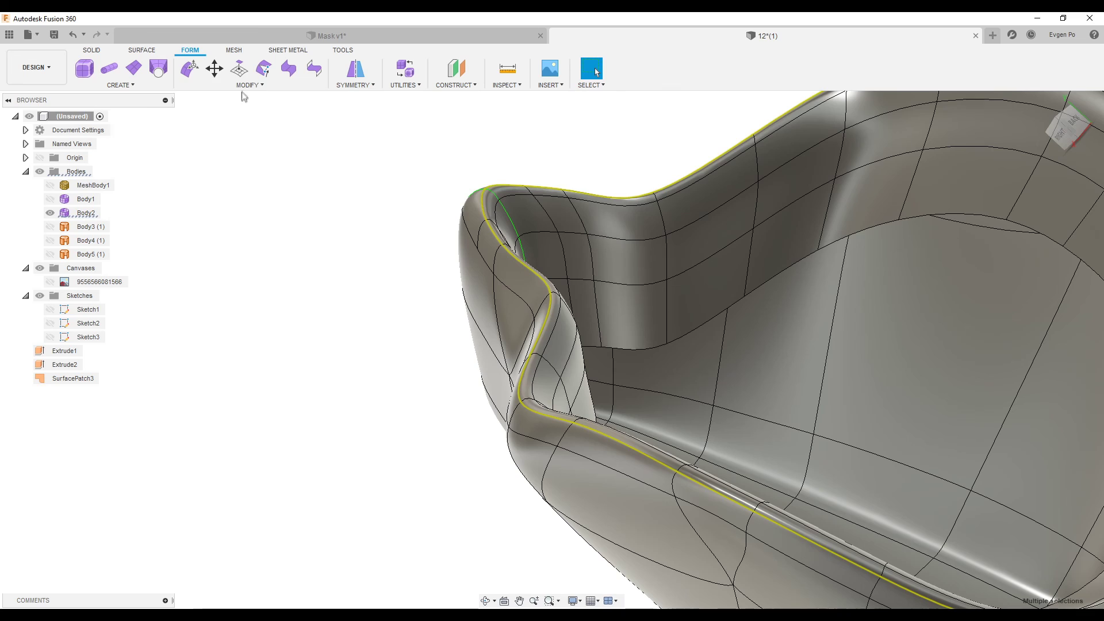
Insert an edge loop at 0.50 beside the mask's rim loop.
{"action": "left_click", "coordinate": [249, 85]}
{"action": "left_click", "coordinate": [226, 114]}
{"action": "middle_click_drag", "start_coordinate": [227, 117], "coordinate": [506, 222], "text": "shift"}
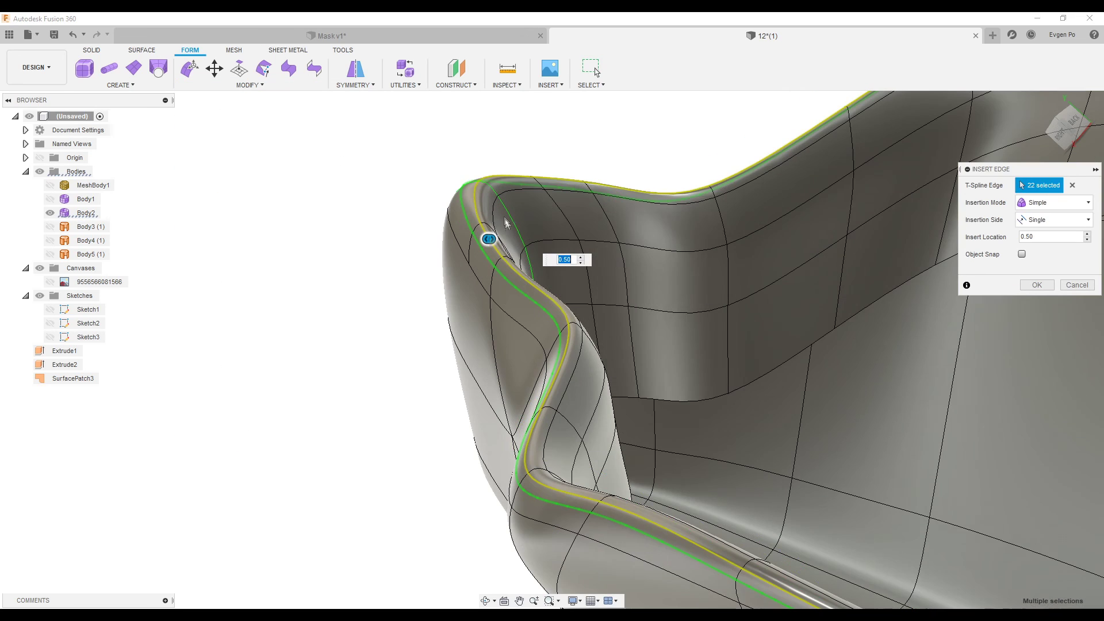
{"action": "left_click", "coordinate": [1037, 284]}
{"action": "mouse_move", "coordinate": [864, 286]}
{"action": "middle_mouse_down", "text": "shift"}
{"action": "mouse_move", "coordinate": [576, 216]}
{"action": "mouse_move", "coordinate": [548, 226]}
{"action": "middle_mouse_up", "text": "shift"}
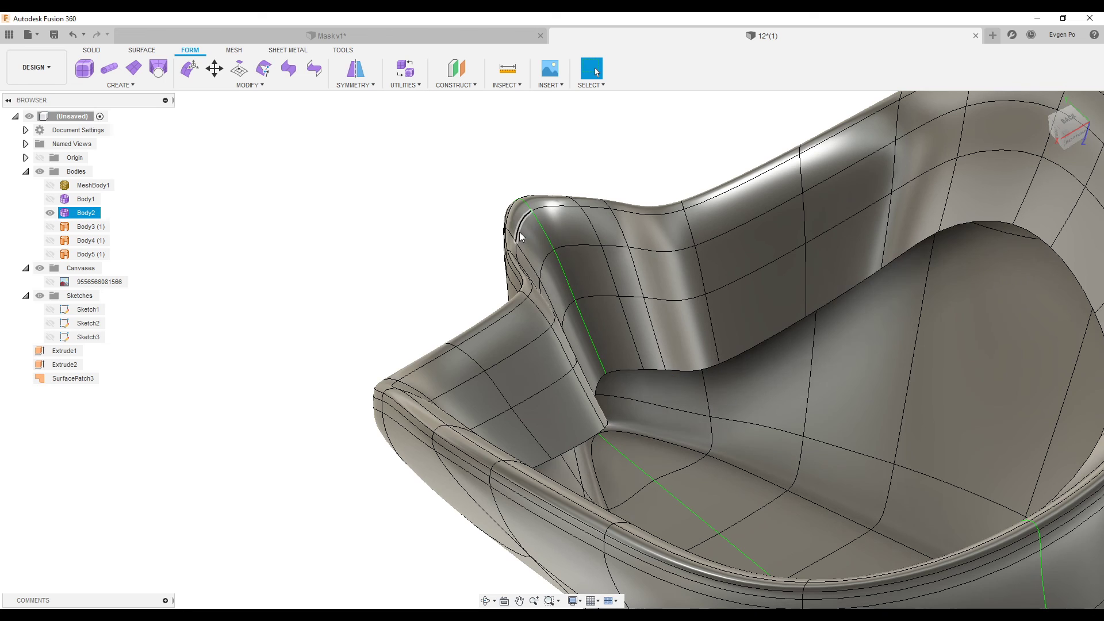
Insert a second edge loop at 0.50 beside the neighbouring rim loop.
{"action": "double_click", "coordinate": [541, 304]}
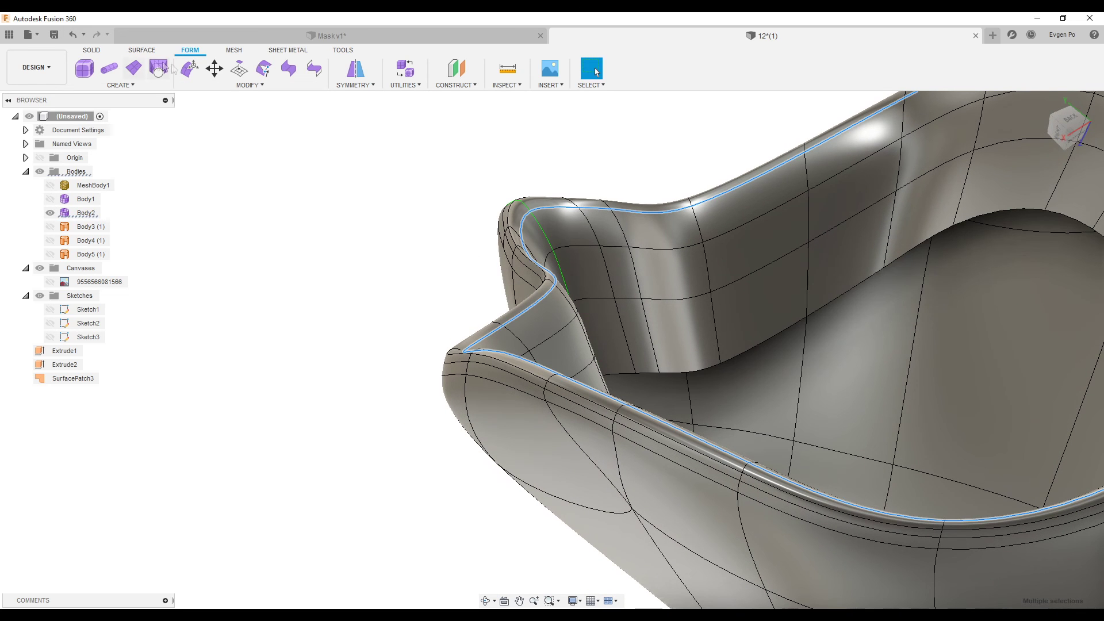
{"action": "left_click", "coordinate": [223, 88]}
{"action": "left_click", "coordinate": [206, 112]}
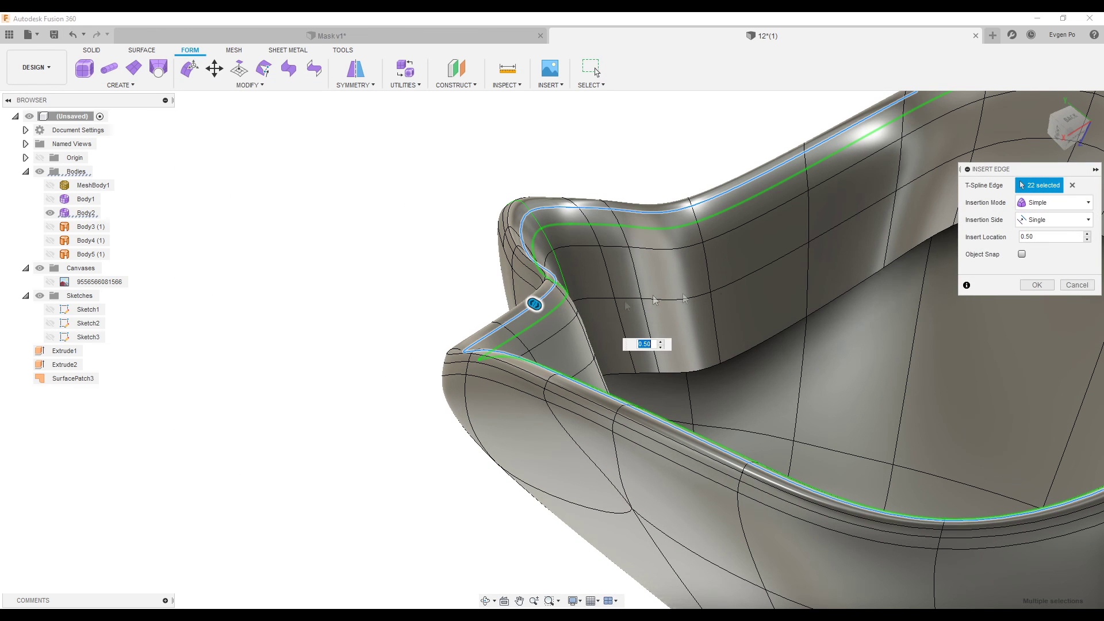
{"action": "left_click", "coordinate": [1037, 286]}
{"action": "middle_click_drag", "start_coordinate": [978, 281], "coordinate": [528, 227], "text": "shift"}
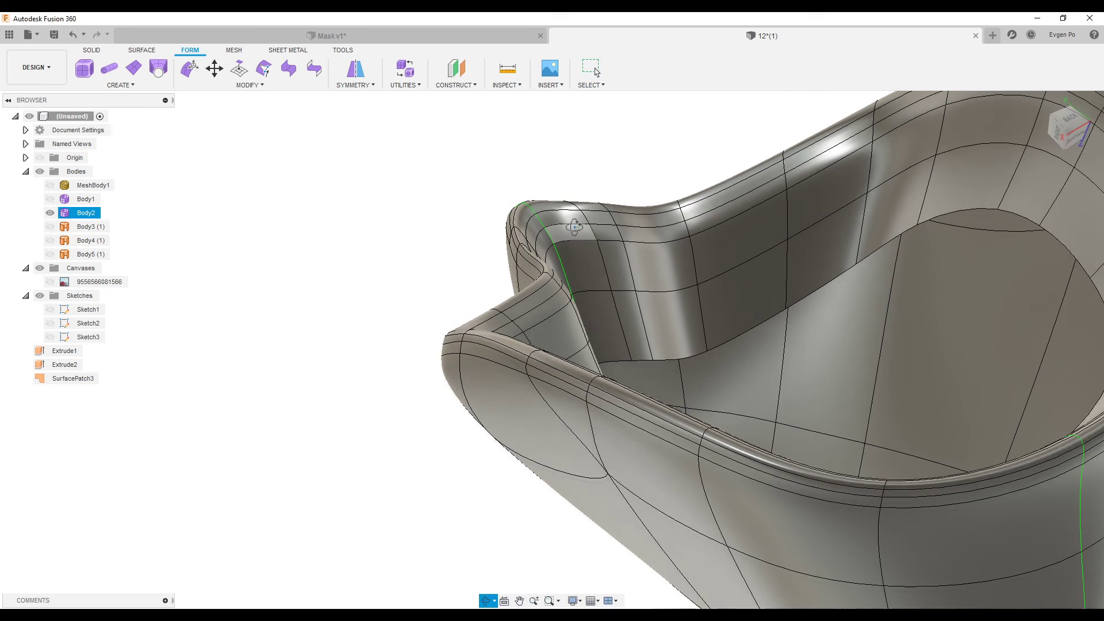
{"action": "middle_click_drag", "start_coordinate": [529, 227], "coordinate": [550, 198], "text": "shift"}
Reshape the selected mask rim edge loop with Edit Form, orbiting around to check the rim.
{"action": "double_click", "coordinate": [552, 211]}
{"action": "left_click", "coordinate": [190, 67]}
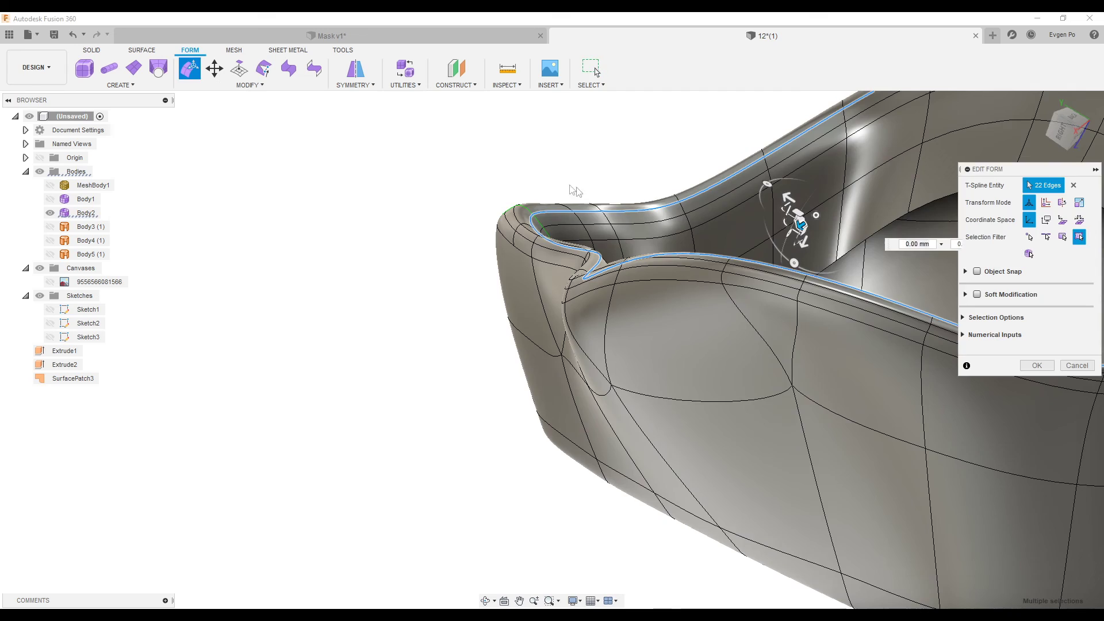
{"action": "scroll", "coordinate": [614, 215], "scroll_direction": "down", "scroll_amount": 4}
{"action": "left_click", "coordinate": [1080, 220]}
{"action": "left_click_drag", "start_coordinate": [1068, 129], "coordinate": [1103, 103]}
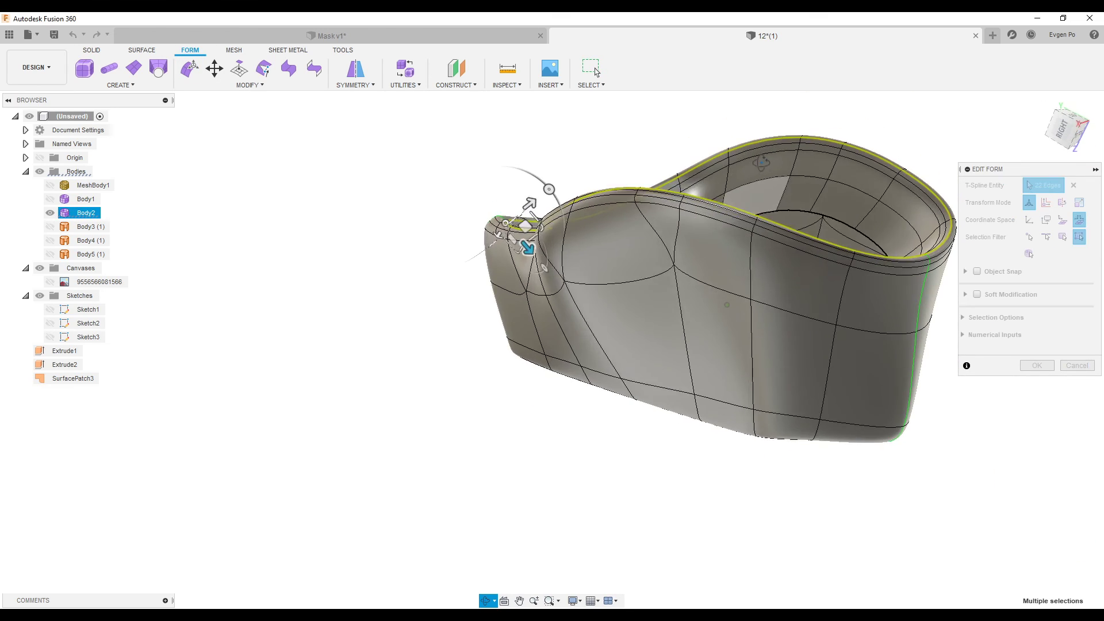
{"action": "scroll", "coordinate": [518, 236], "scroll_direction": "up", "scroll_amount": 3}
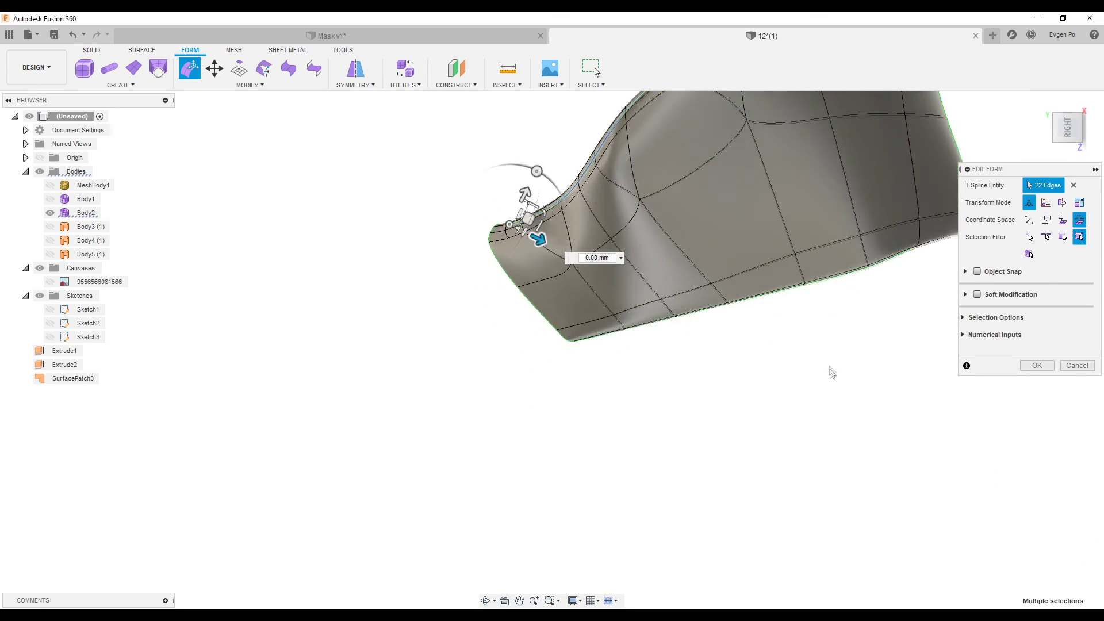
{"action": "scroll", "coordinate": [627, 270], "scroll_direction": "down", "scroll_amount": 3}
{"action": "scroll", "coordinate": [617, 305], "scroll_direction": "up", "scroll_amount": 3}
{"action": "scroll", "coordinate": [555, 314], "scroll_direction": "up", "scroll_amount": 3}
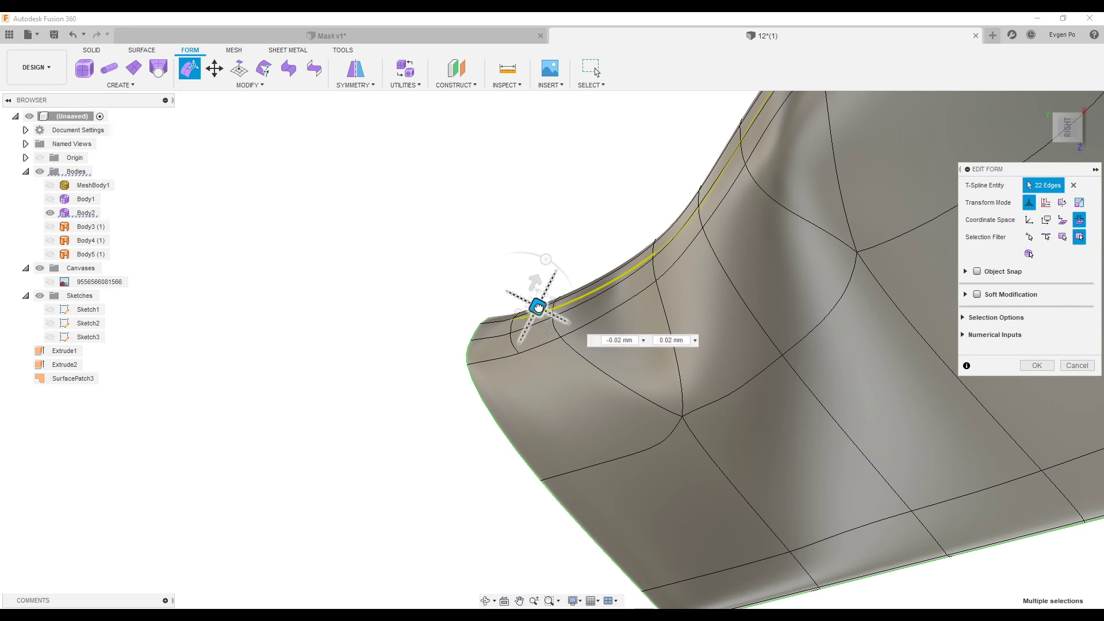
{"action": "mouse_move", "coordinate": [538, 307]}
{"action": "middle_mouse_down", "text": "shift"}
{"action": "mouse_move", "coordinate": [510, 326]}
{"action": "mouse_move", "coordinate": [446, 214]}
{"action": "middle_mouse_up", "text": "shift"}
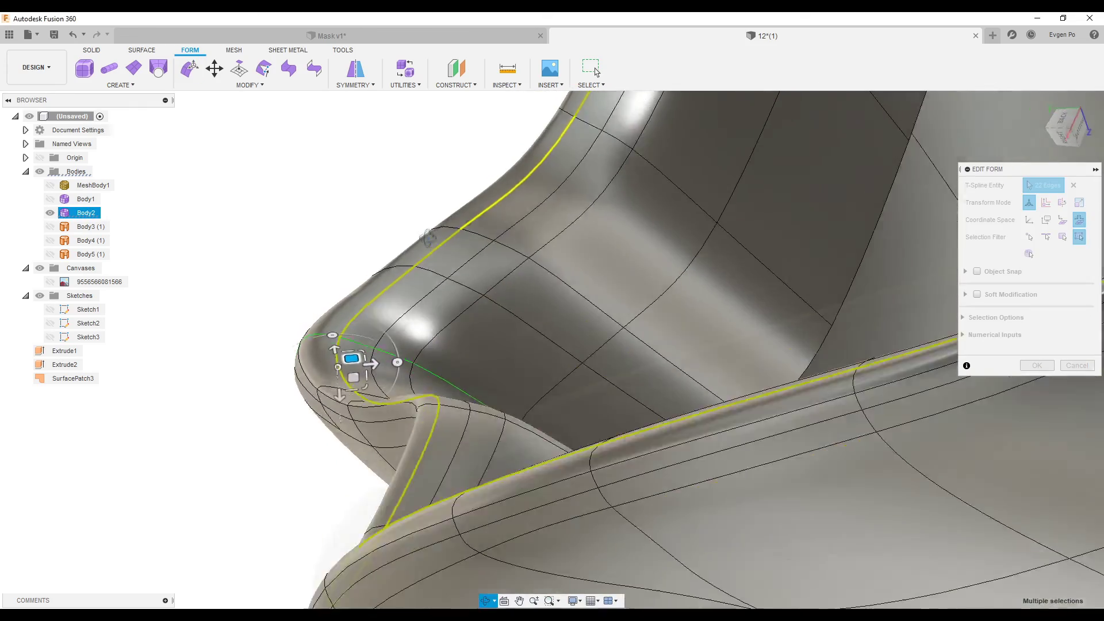
{"action": "middle_click_drag", "start_coordinate": [446, 214], "coordinate": [437, 247], "text": "shift"}
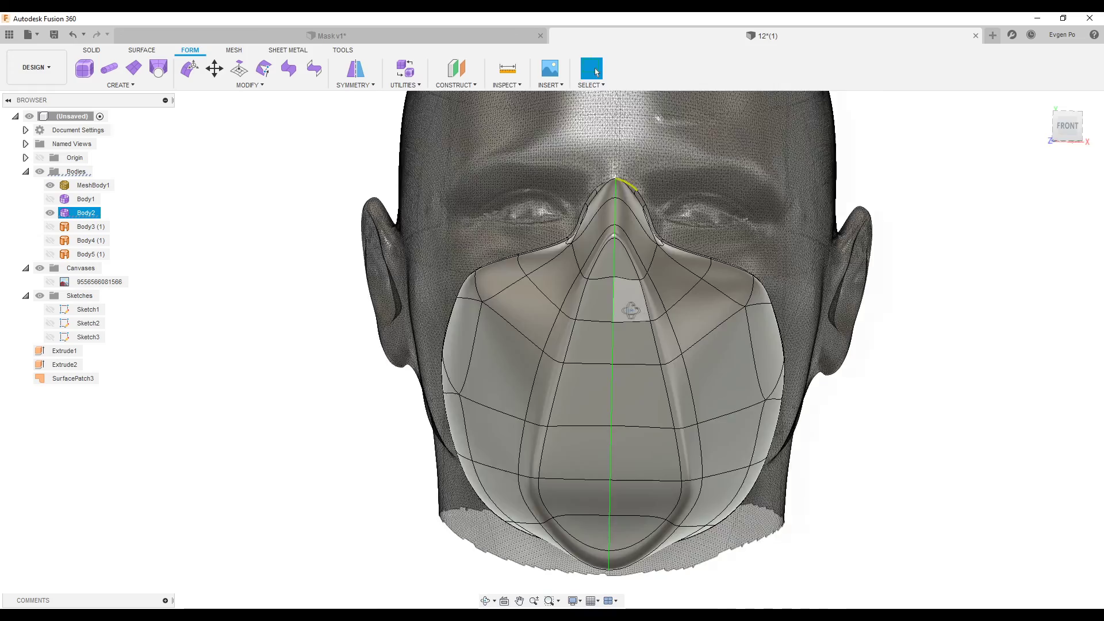
Toggle the flat cap body (Body5) on and off to check its position at the mask front.
{"action": "middle_click_drag", "start_coordinate": [629, 306], "coordinate": [542, 309], "text": "shift"}
{"action": "left_click", "coordinate": [50, 254]}
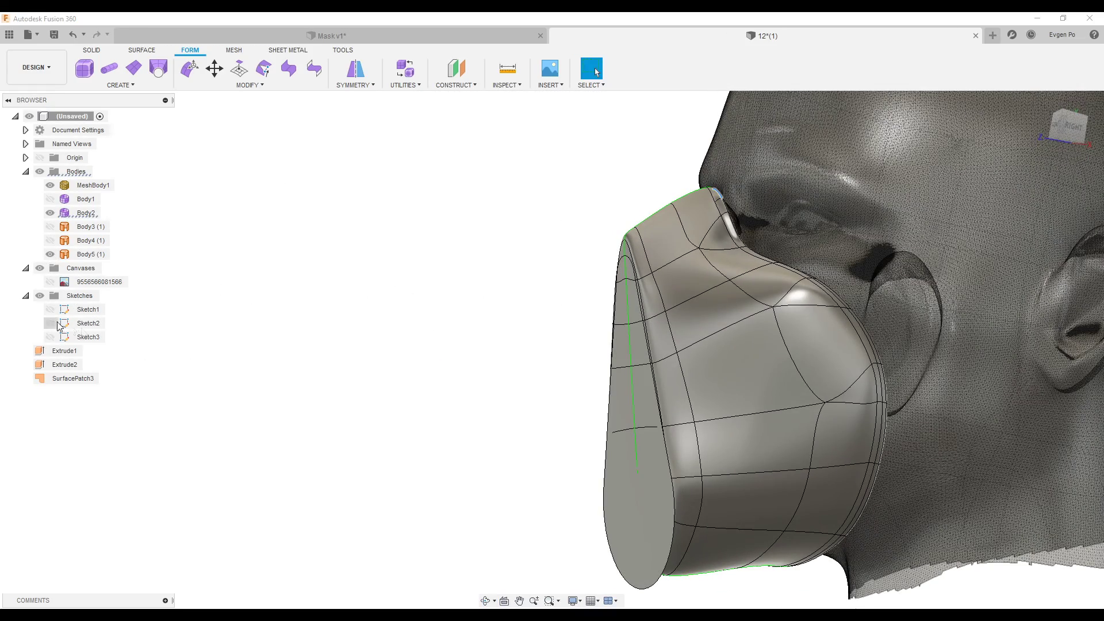
{"action": "left_click", "coordinate": [50, 254]}
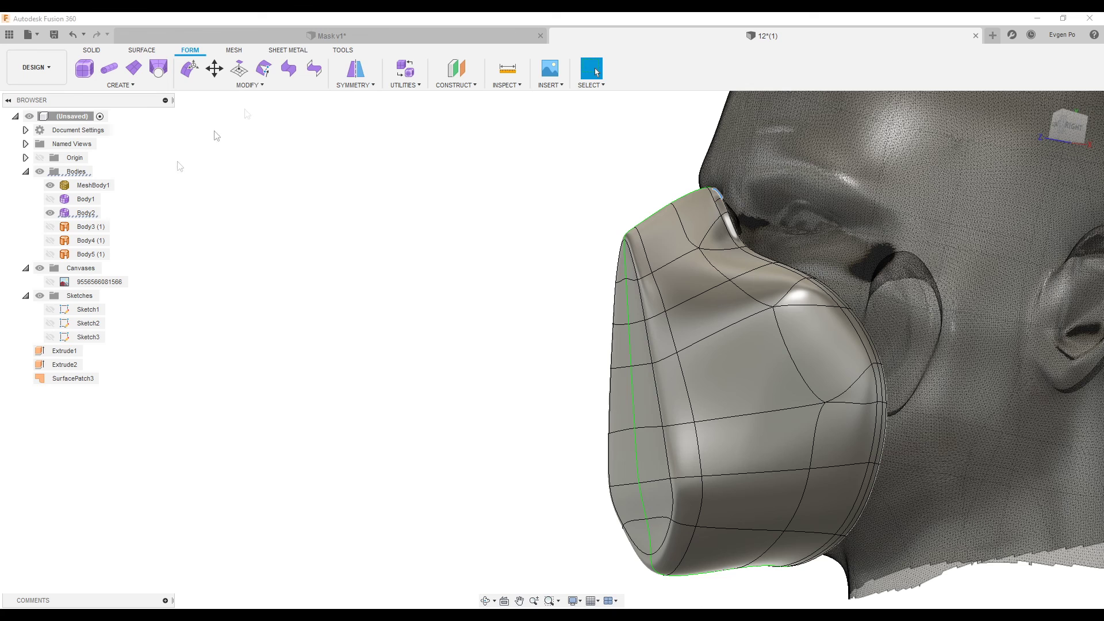
Start Modify > Flatten and select the 20 front T-spline vertices of the mask.
{"action": "left_click", "coordinate": [264, 87]}
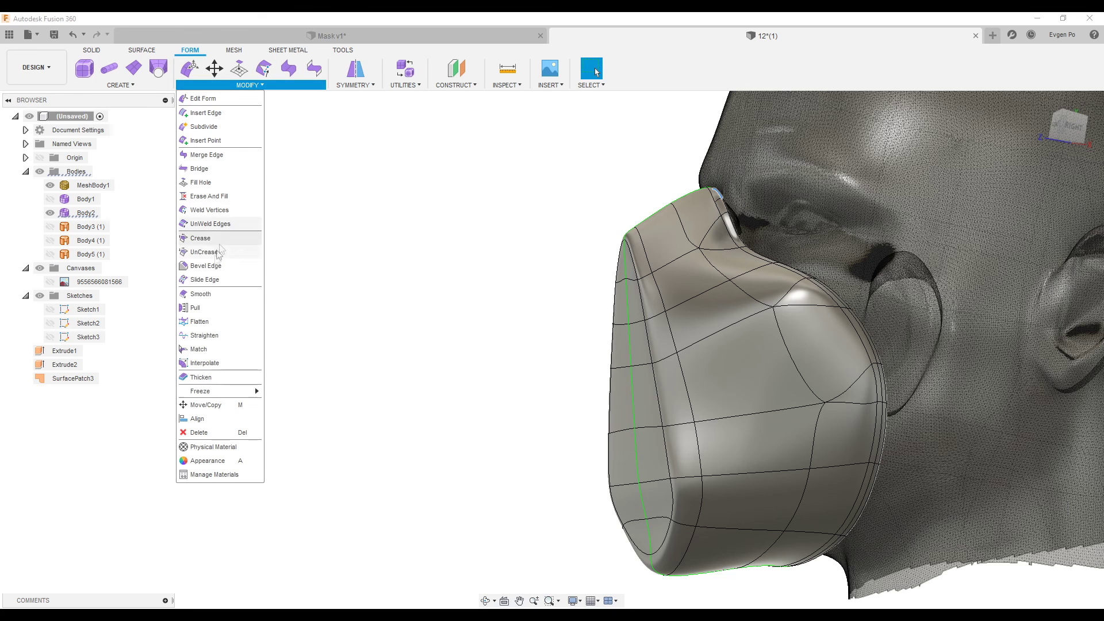
{"action": "left_click", "coordinate": [218, 327]}
{"action": "middle_click_drag", "start_coordinate": [495, 315], "coordinate": [525, 313], "text": "shift"}
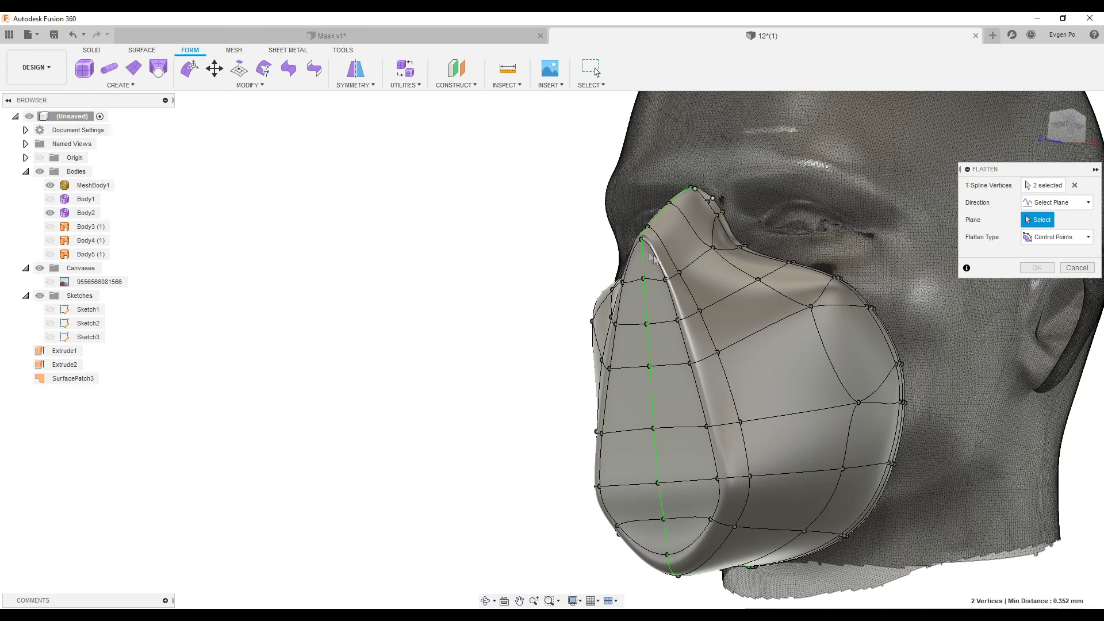
{"action": "scroll", "coordinate": [640, 240], "scroll_direction": "up", "scroll_amount": 5}
{"action": "left_click", "coordinate": [641, 240]}
{"action": "left_click", "coordinate": [645, 289]}
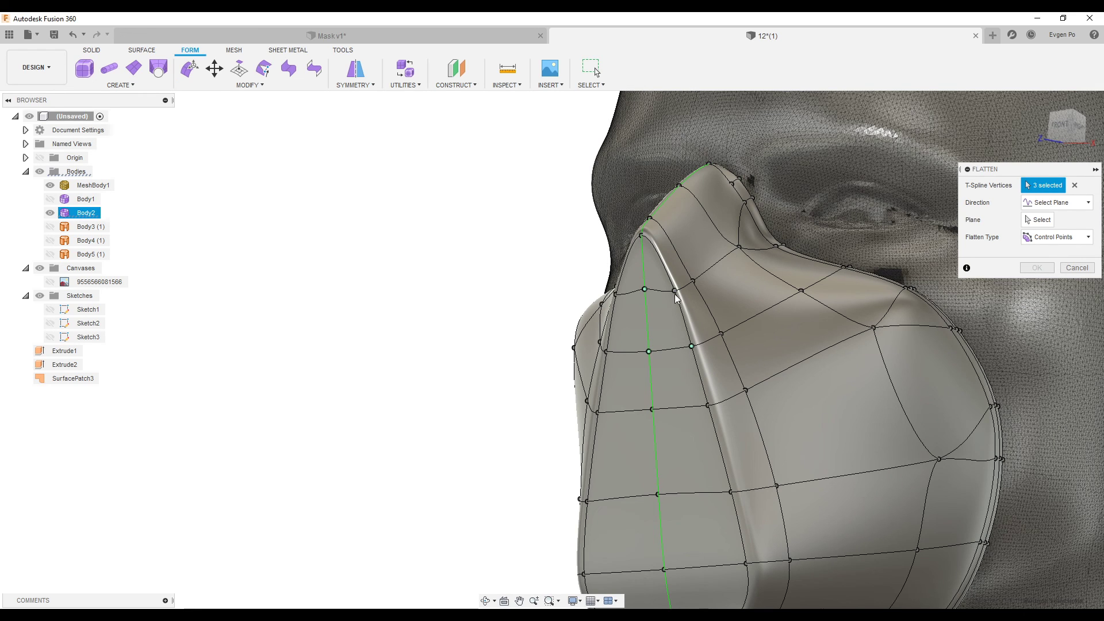
{"action": "left_click", "coordinate": [616, 294]}
{"action": "left_click", "coordinate": [707, 402]}
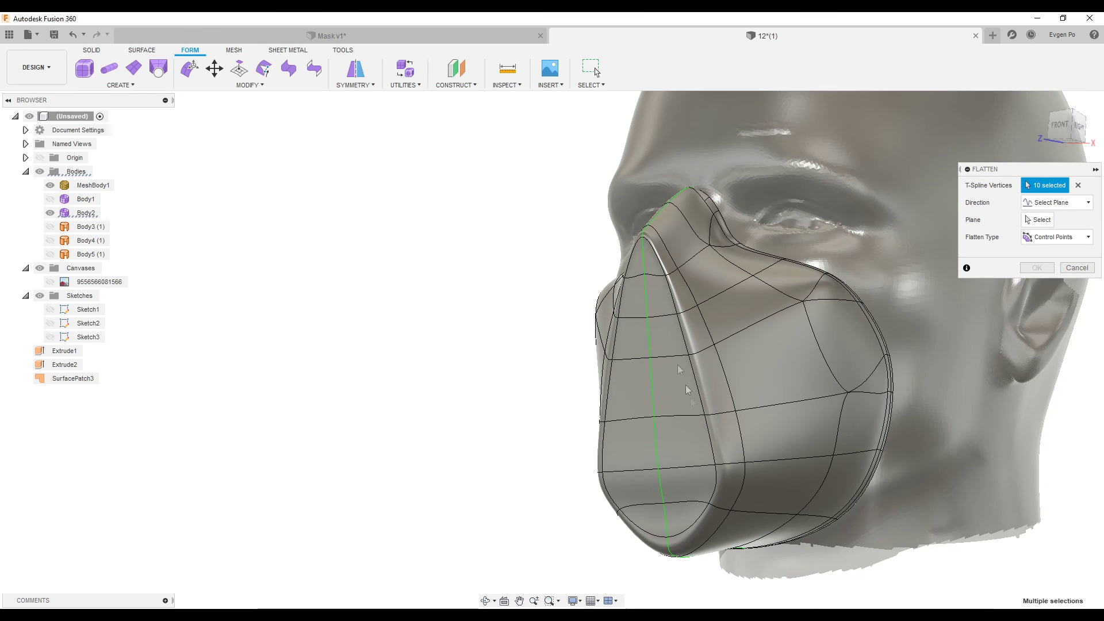
{"action": "scroll", "coordinate": [723, 468], "scroll_direction": "up", "scroll_amount": 3}
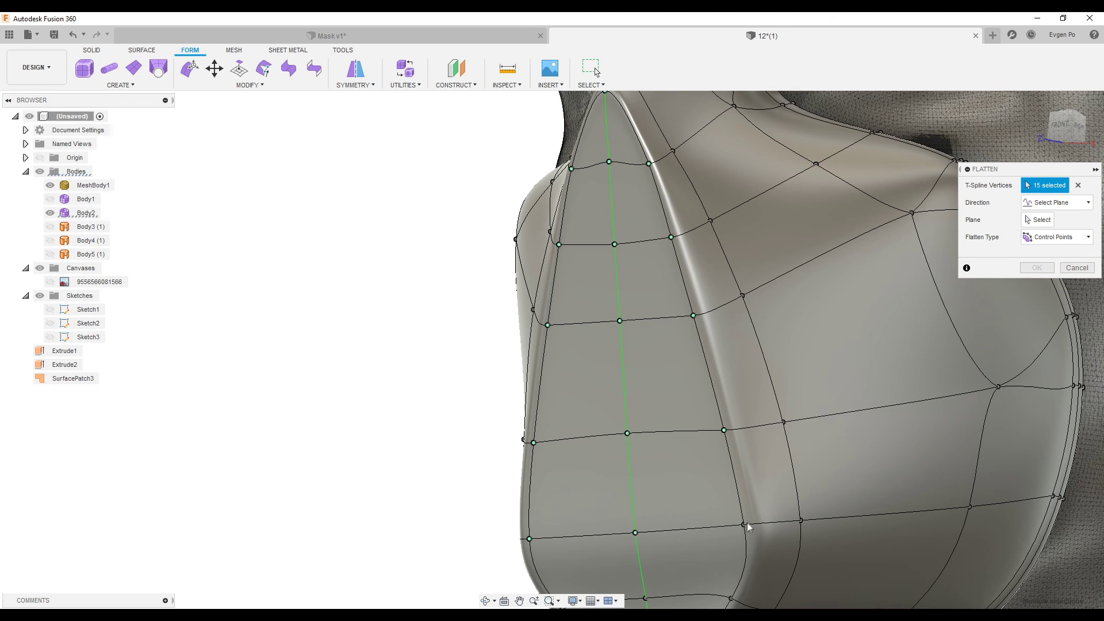
{"action": "scroll", "coordinate": [711, 458], "scroll_direction": "down", "scroll_amount": 3}
{"action": "scroll", "coordinate": [717, 525], "scroll_direction": "up", "scroll_amount": 3}
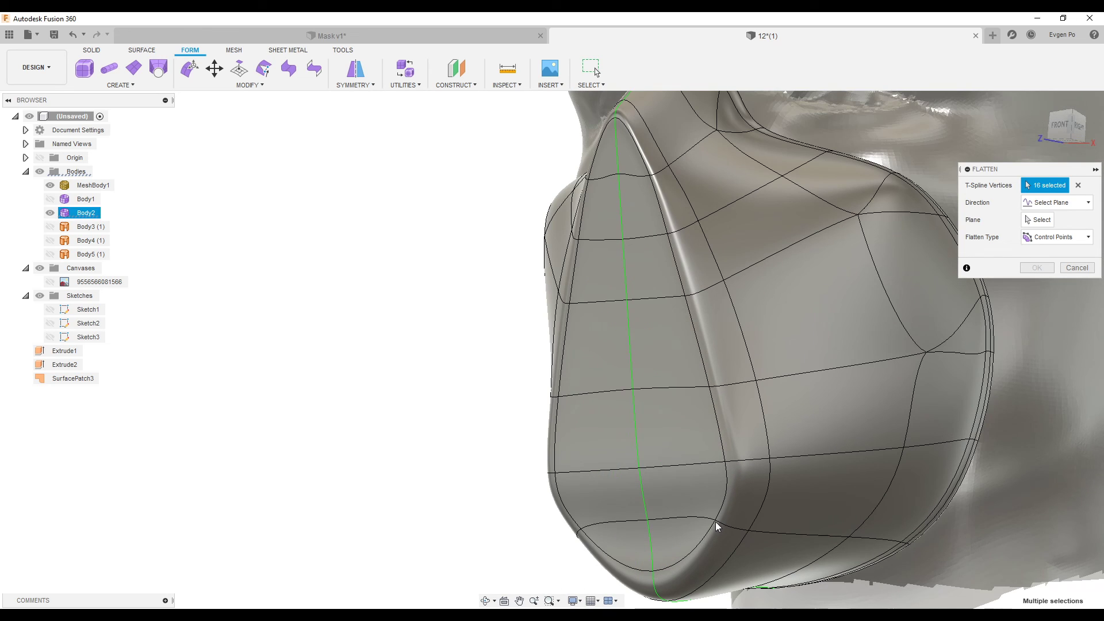
{"action": "left_click", "coordinate": [715, 521]}
{"action": "left_click", "coordinate": [647, 519]}
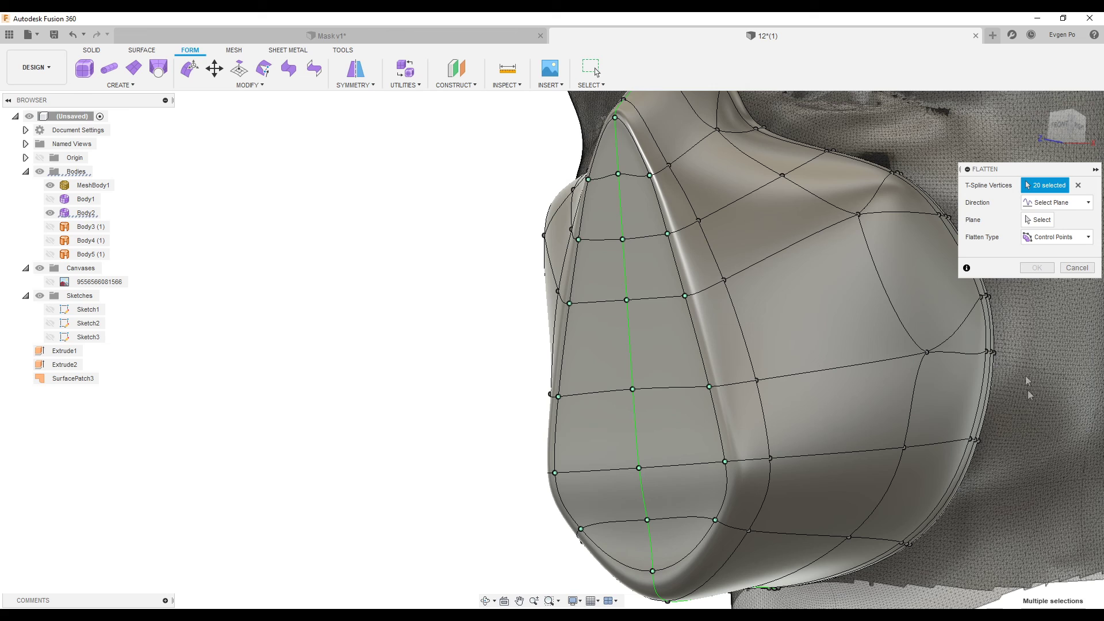
{"action": "scroll", "coordinate": [639, 265], "scroll_direction": "down", "scroll_amount": 4}
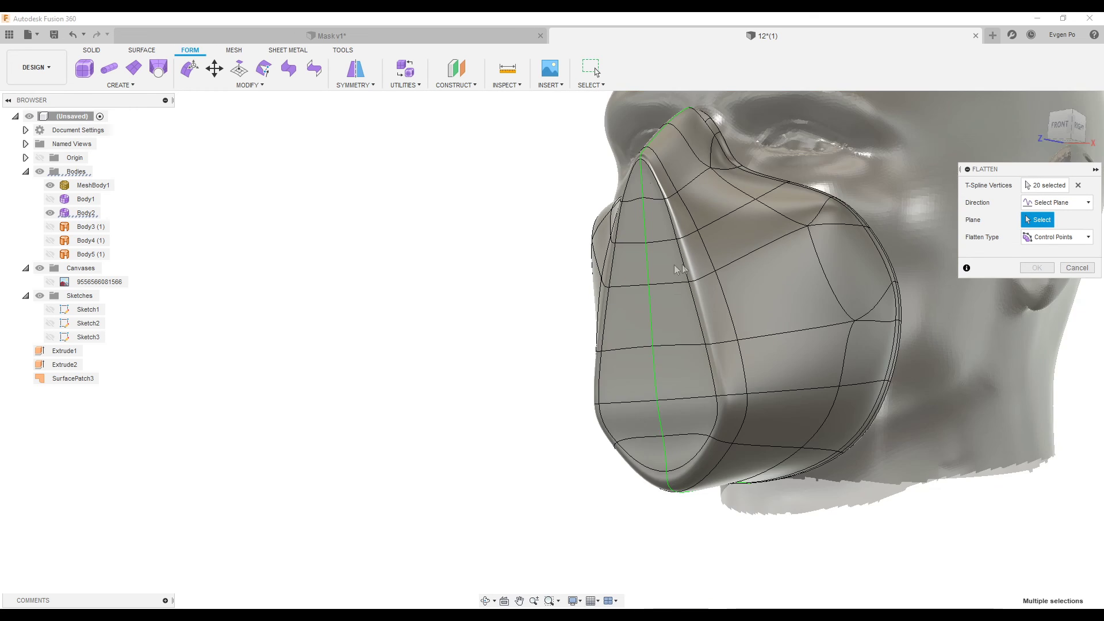
{"action": "scroll", "coordinate": [640, 266], "scroll_direction": "down", "scroll_amount": 2}
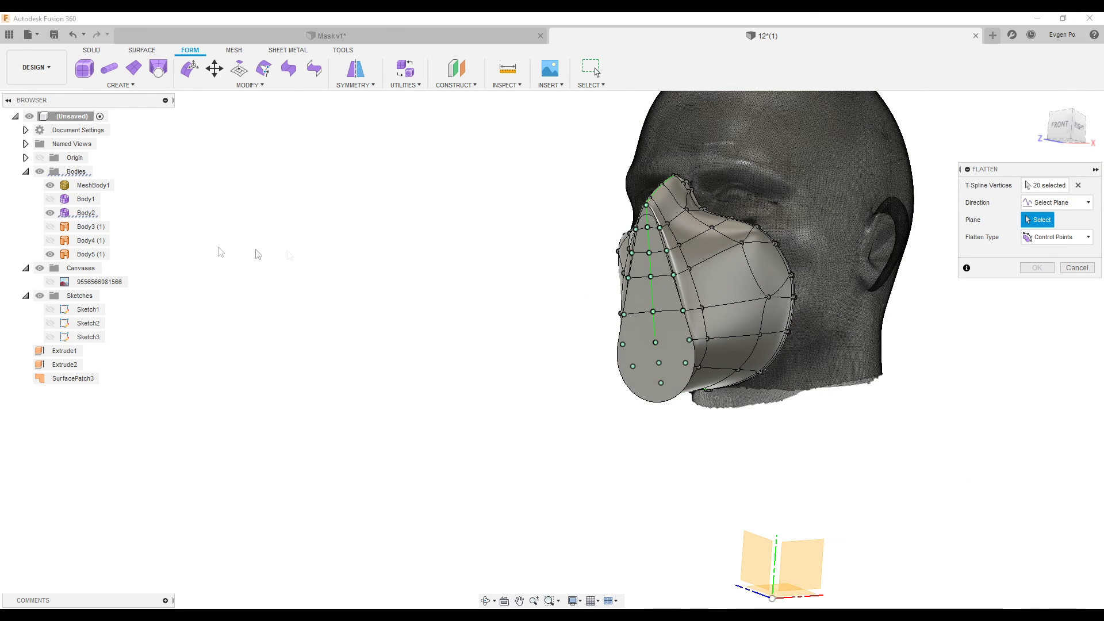
Use the cap's thin face as the flatten plane and apply the Flatten.
{"action": "middle_click_drag", "start_coordinate": [258, 255], "coordinate": [403, 259], "text": "shift"}
{"action": "scroll", "coordinate": [688, 404], "scroll_direction": "up", "scroll_amount": 3}
{"action": "left_click", "coordinate": [688, 404]}
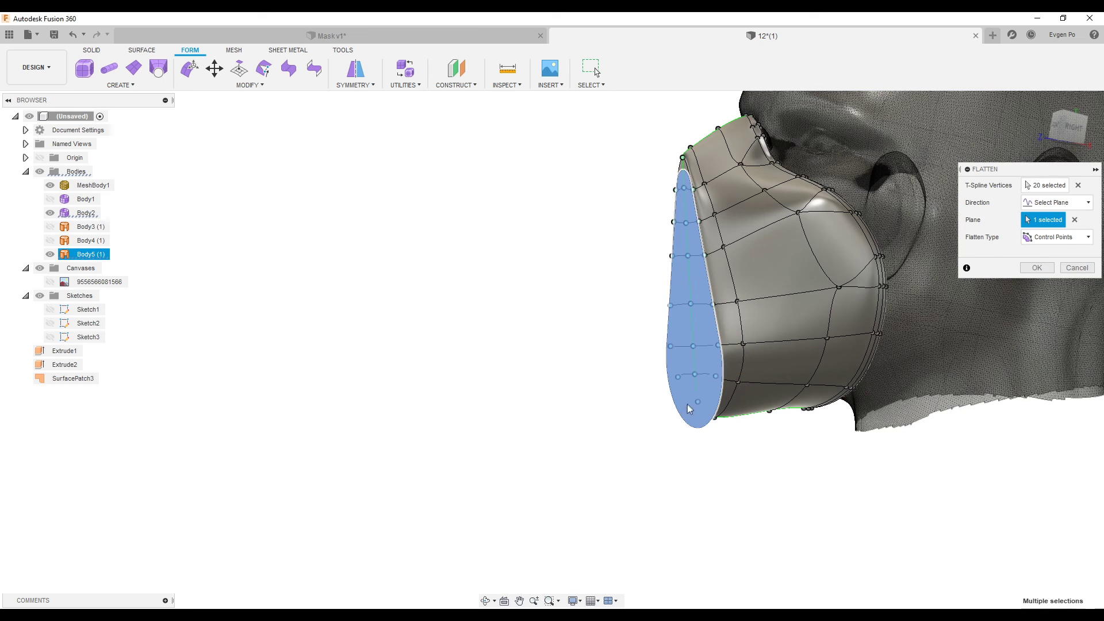
{"action": "middle_click_drag", "start_coordinate": [698, 395], "coordinate": [678, 387], "text": "shift"}
{"action": "scroll", "coordinate": [691, 386], "scroll_direction": "up", "scroll_amount": 3}
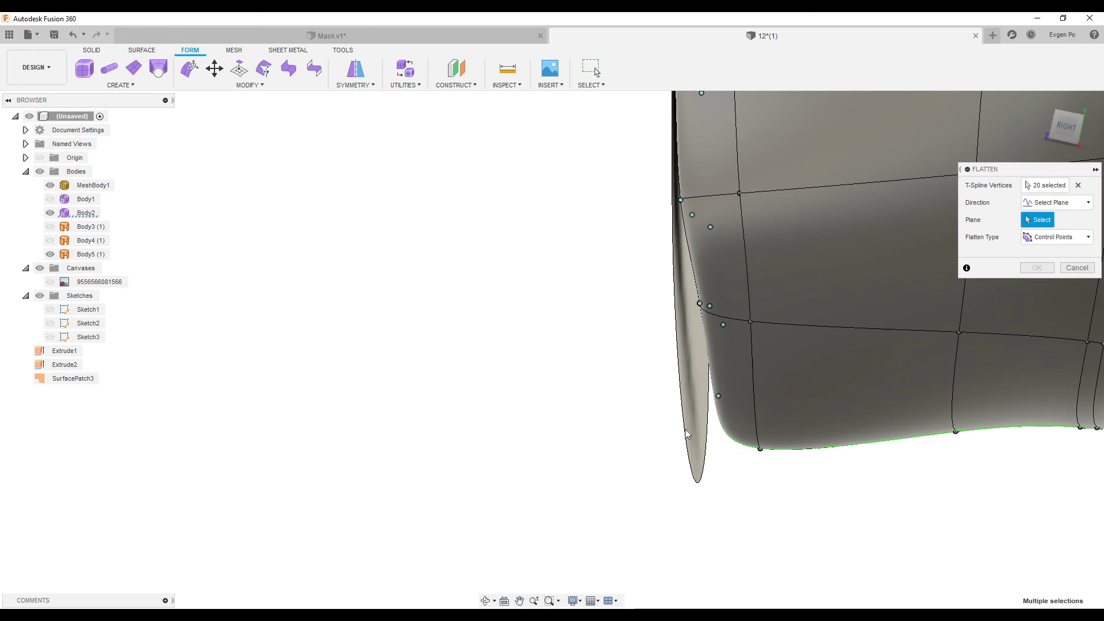
{"action": "left_click", "coordinate": [696, 431]}
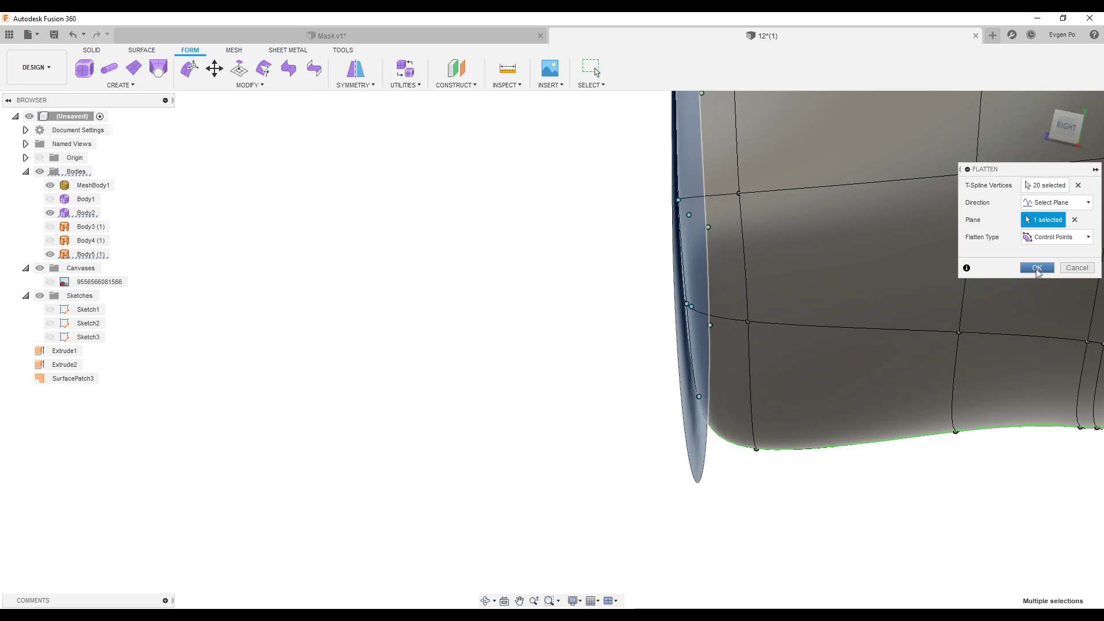
{"action": "left_click", "coordinate": [1037, 268]}
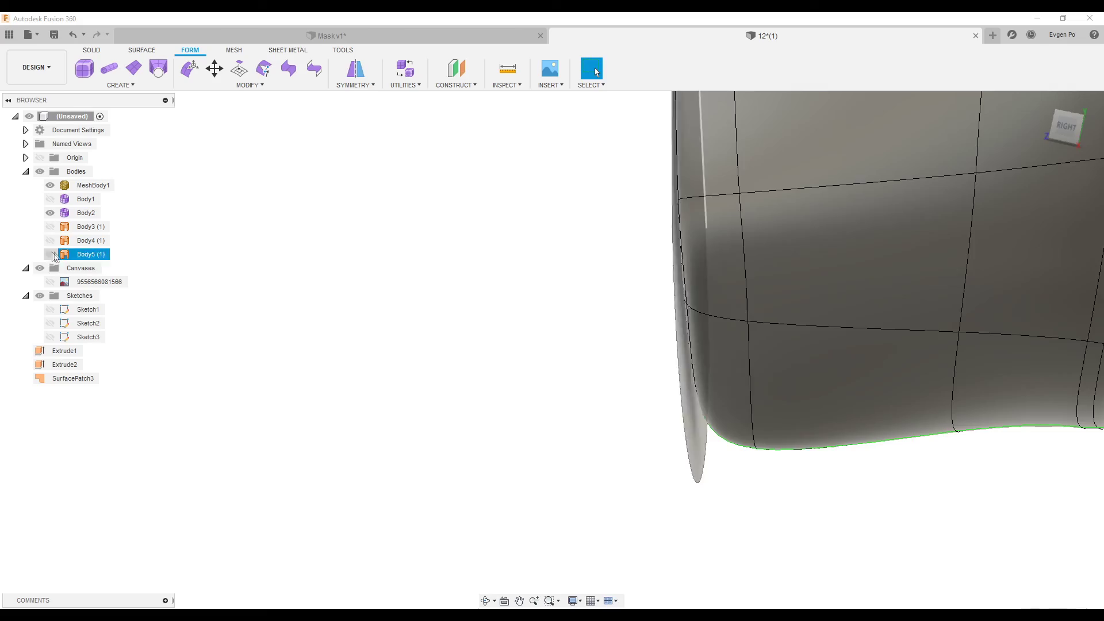
Orbit and zoom around the head to inspect the flattened mask from all sides.
{"action": "mouse_move", "coordinate": [375, 352]}
{"action": "middle_mouse_down", "text": "shift"}
{"action": "mouse_move", "coordinate": [473, 337]}
{"action": "mouse_move", "coordinate": [552, 517]}
{"action": "mouse_move", "coordinate": [572, 440]}
{"action": "mouse_move", "coordinate": [646, 451]}
{"action": "mouse_move", "coordinate": [611, 461]}
{"action": "mouse_move", "coordinate": [604, 452]}
{"action": "mouse_move", "coordinate": [611, 377]}
{"action": "mouse_move", "coordinate": [575, 345]}
{"action": "middle_mouse_up", "text": "shift"}
{"action": "scroll", "coordinate": [562, 241], "scroll_direction": "up", "scroll_amount": 5}
{"action": "middle_click_drag", "start_coordinate": [562, 242], "coordinate": [615, 267], "text": "shift"}
{"action": "middle_click_drag", "start_coordinate": [503, 432], "coordinate": [501, 436], "text": "shift"}
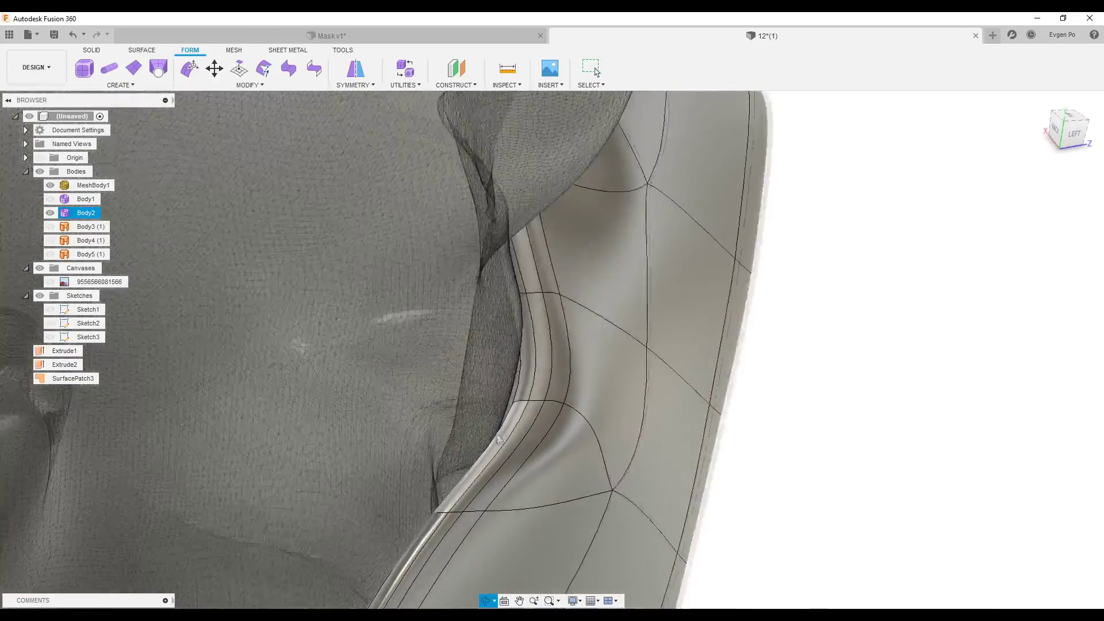
{"action": "scroll", "coordinate": [505, 284], "scroll_direction": "down", "scroll_amount": 3}
{"action": "mouse_move", "coordinate": [505, 283]}
{"action": "middle_mouse_down", "text": "shift"}
{"action": "mouse_move", "coordinate": [502, 530]}
{"action": "mouse_move", "coordinate": [519, 535]}
{"action": "middle_mouse_up", "text": "shift"}
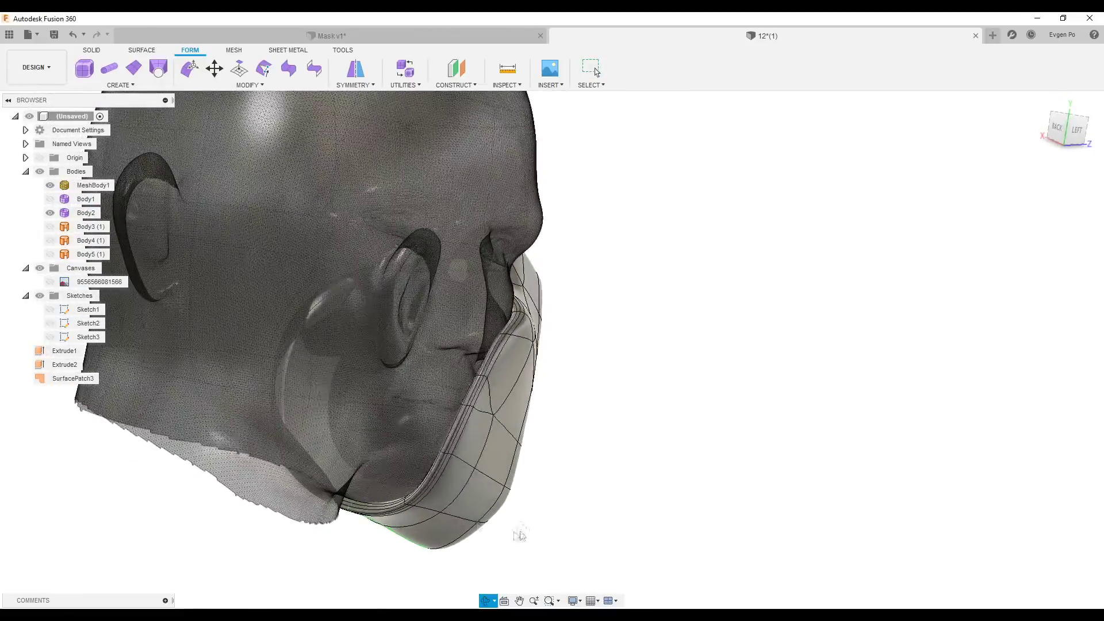
{"action": "scroll", "coordinate": [519, 535], "scroll_direction": "up", "scroll_amount": 5}
{"action": "scroll", "coordinate": [519, 535], "scroll_direction": "up", "scroll_amount": 3}
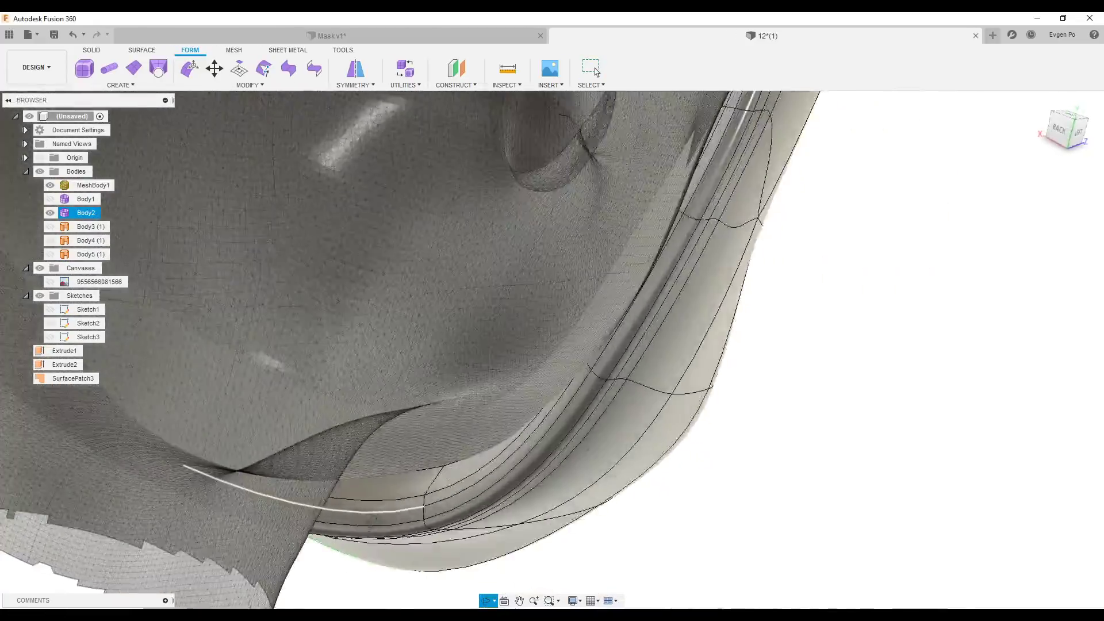
{"action": "middle_click_drag", "start_coordinate": [519, 534], "coordinate": [435, 498], "text": "shift"}
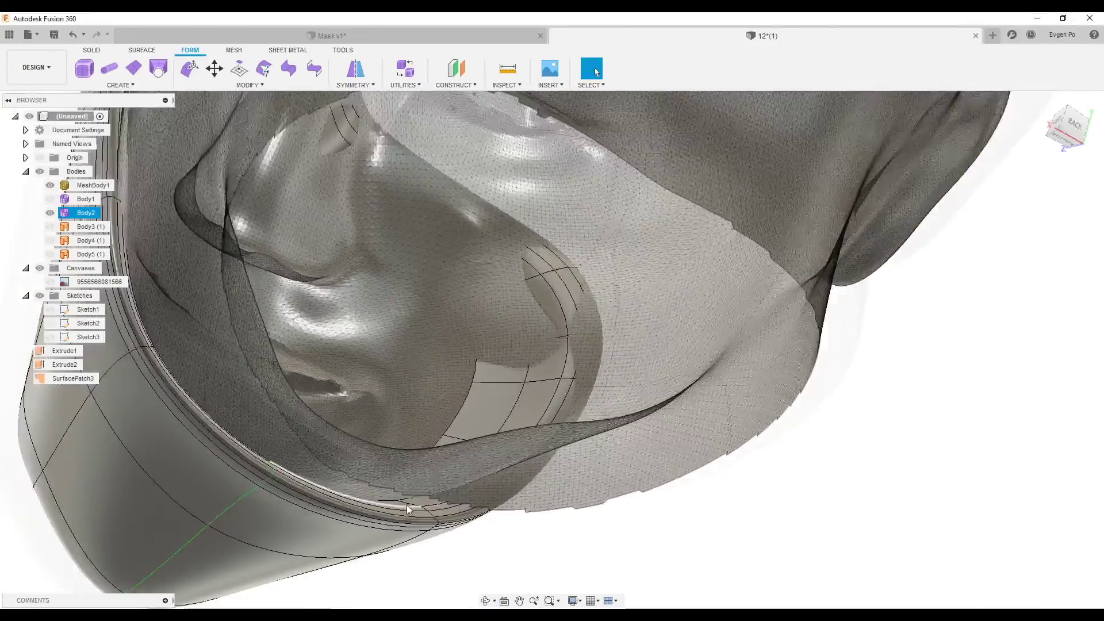
{"action": "middle_click_drag", "start_coordinate": [436, 498], "coordinate": [596, 72], "text": "shift"}
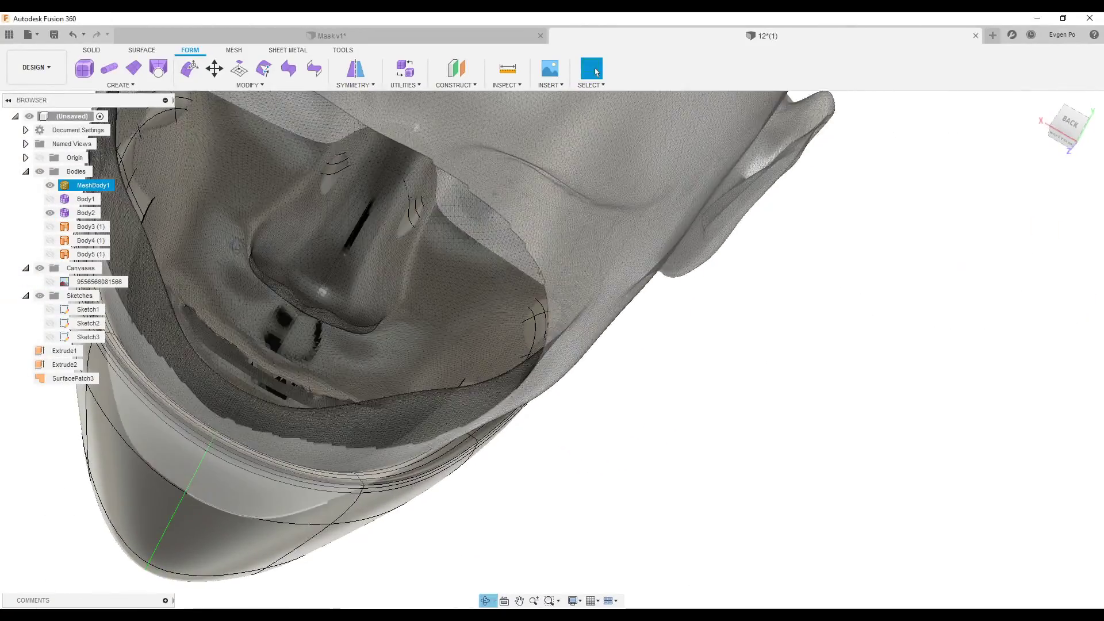
{"action": "scroll", "coordinate": [192, 160], "scroll_direction": "down", "scroll_amount": 3}
{"action": "scroll", "coordinate": [259, 241], "scroll_direction": "down", "scroll_amount": 3}
{"action": "scroll", "coordinate": [333, 316], "scroll_direction": "down", "scroll_amount": 3}
{"action": "scroll", "coordinate": [337, 374], "scroll_direction": "down", "scroll_amount": 3}
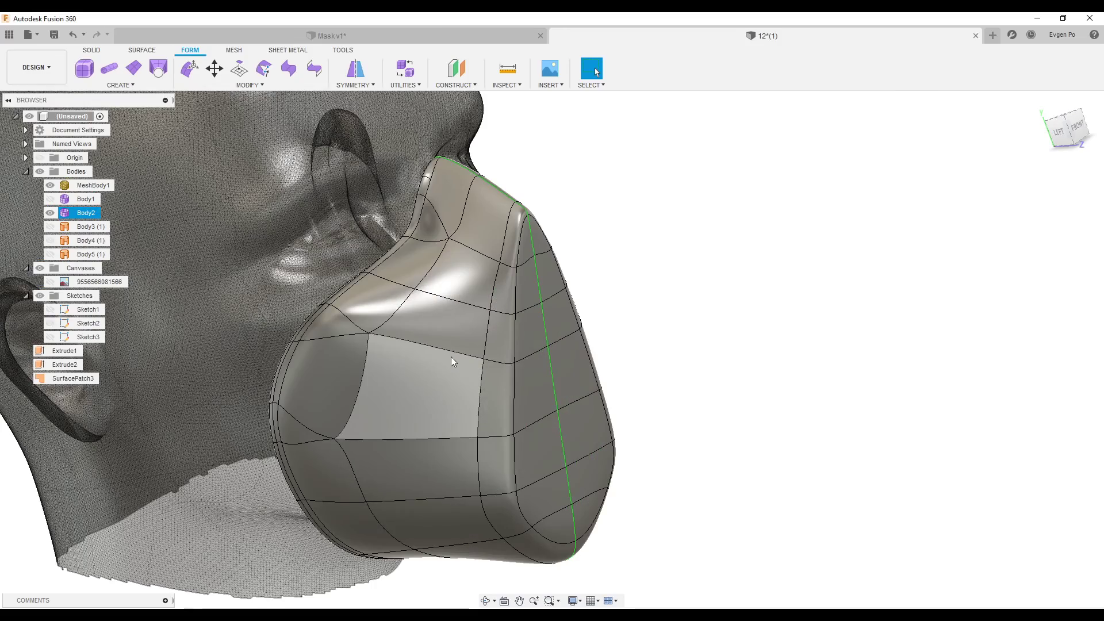
{"action": "scroll", "coordinate": [515, 322], "scroll_direction": "down", "scroll_amount": 3}
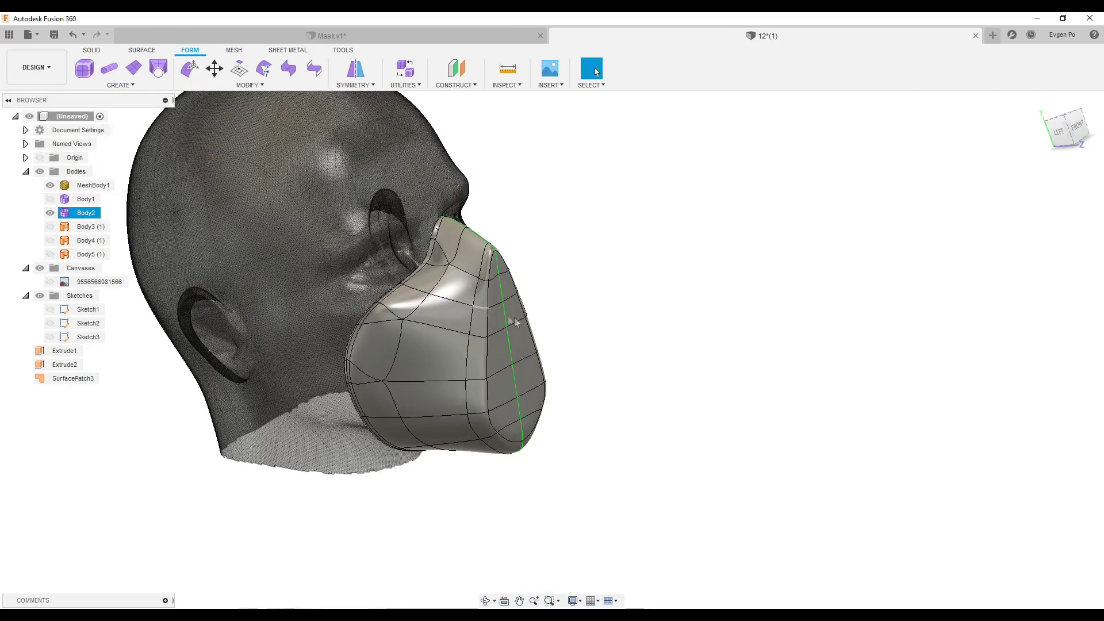
{"action": "middle_click_drag", "start_coordinate": [514, 322], "coordinate": [460, 331], "text": "shift"}
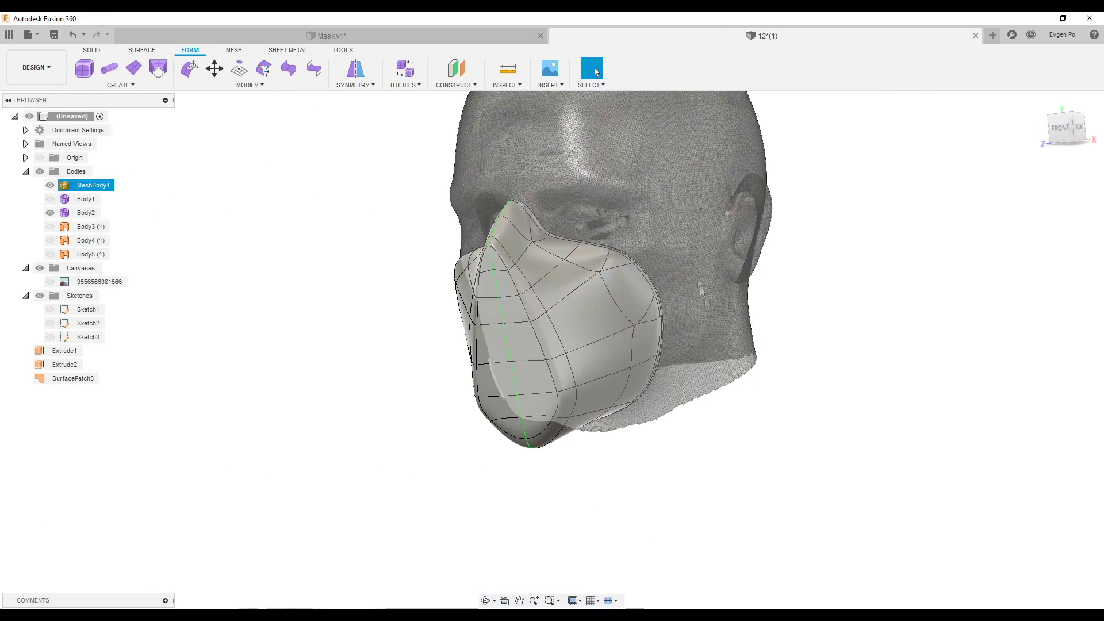
{"action": "mouse_move", "coordinate": [617, 352]}
{"action": "middle_mouse_down", "text": "shift"}
{"action": "mouse_move", "coordinate": [585, 350]}
{"action": "mouse_move", "coordinate": [595, 346]}
{"action": "middle_mouse_up", "text": "shift"}
Show the respirator reference image, return to Front view, and hide the Body2 mask.
{"action": "left_click", "coordinate": [50, 282]}
{"action": "middle_click_drag", "start_coordinate": [518, 368], "coordinate": [479, 416], "text": "shift"}
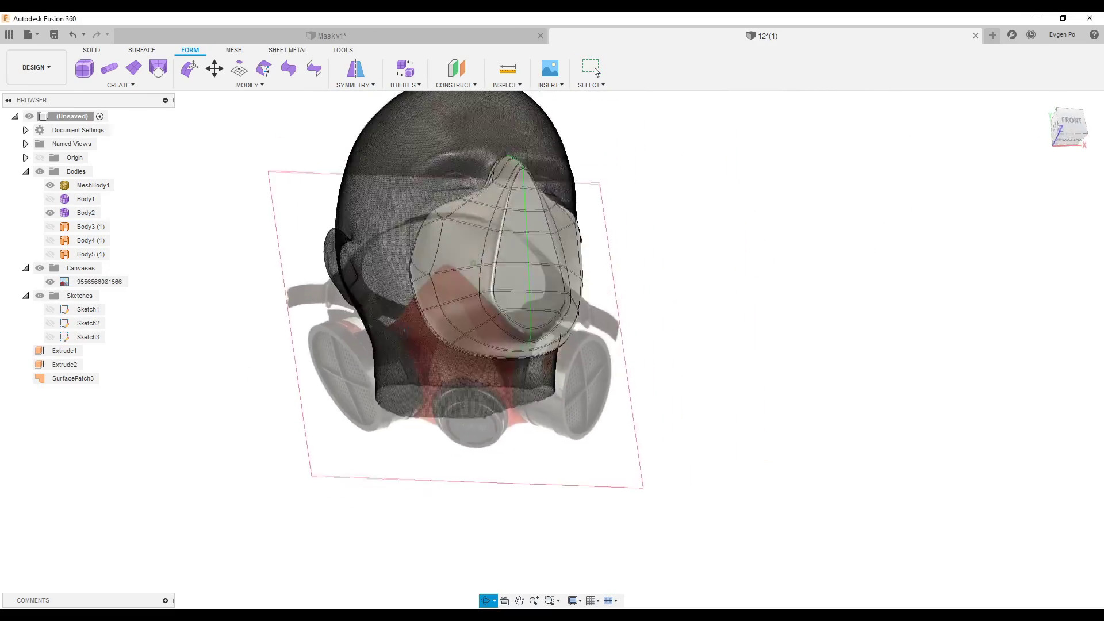
{"action": "scroll", "coordinate": [479, 416], "scroll_direction": "down", "scroll_amount": 5}
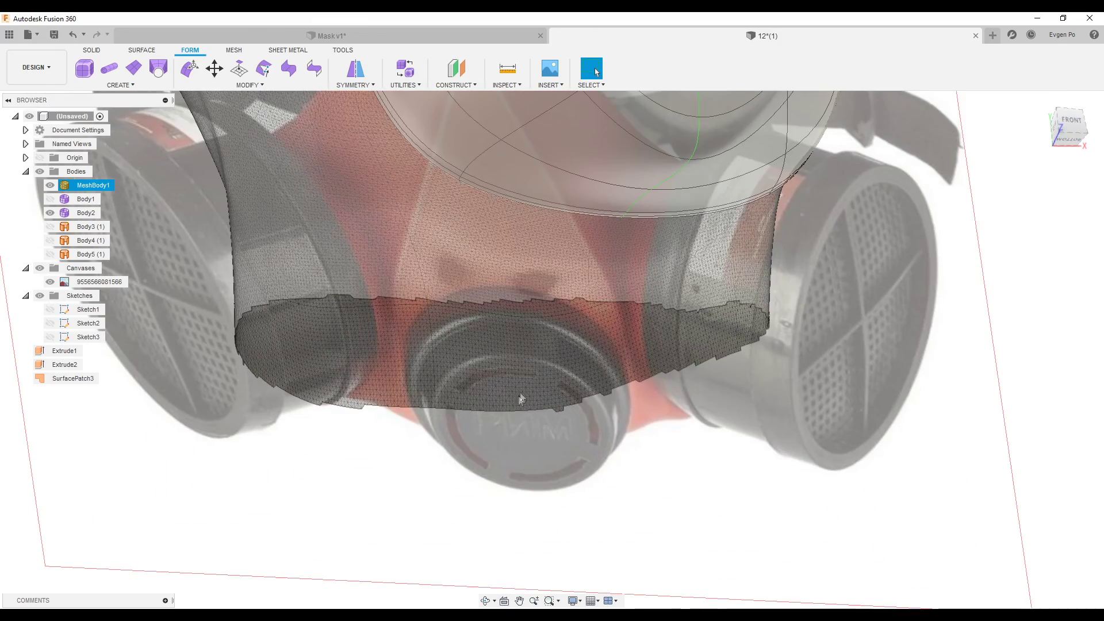
{"action": "key", "text": "F6"}
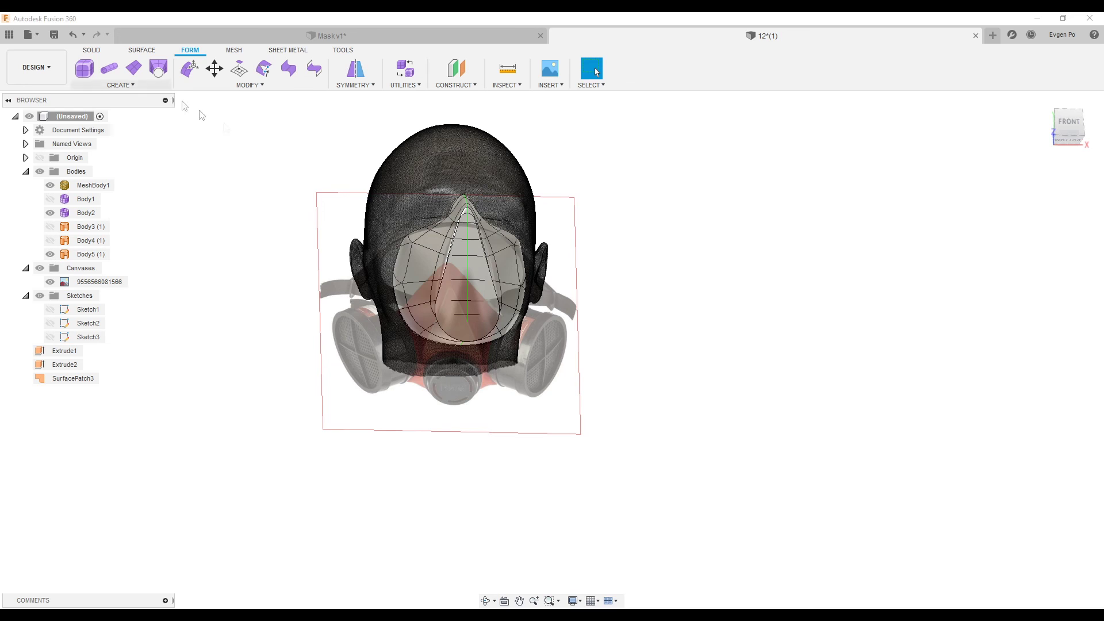
{"action": "left_click", "coordinate": [50, 213]}
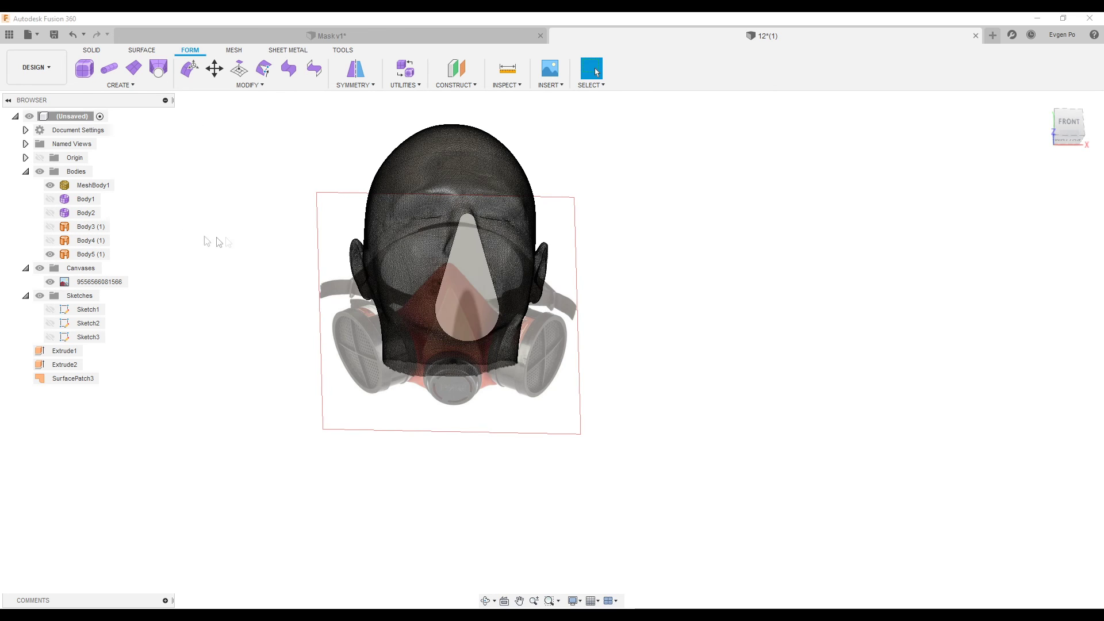
Sketch a circle at the nose-piece base and extrude it 0.50 mm as a new body.
{"action": "middle_click_drag", "start_coordinate": [257, 218], "coordinate": [276, 216], "text": "shift"}
{"action": "left_click", "coordinate": [1064, 121]}
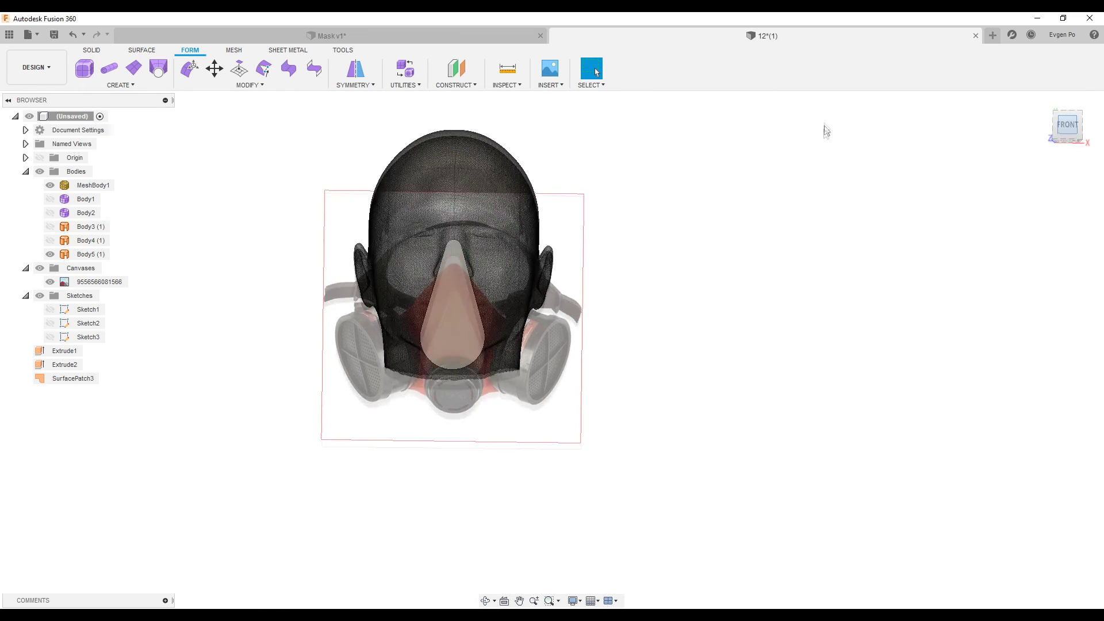
{"action": "left_click", "coordinate": [95, 51]}
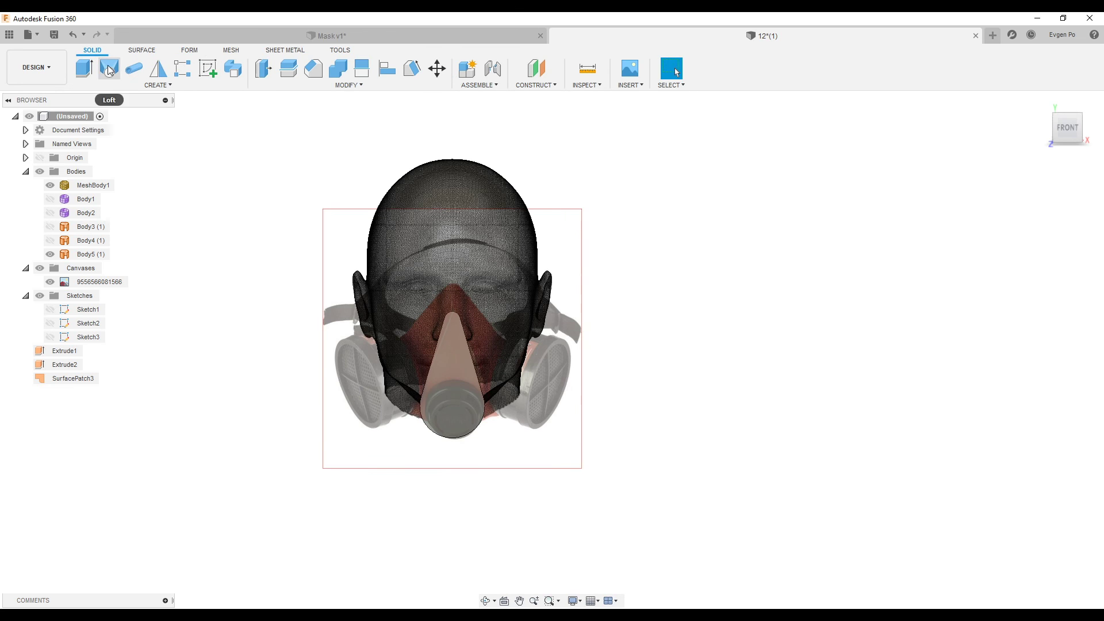
{"action": "left_click", "coordinate": [208, 73]}
{"action": "left_click", "coordinate": [486, 512]}
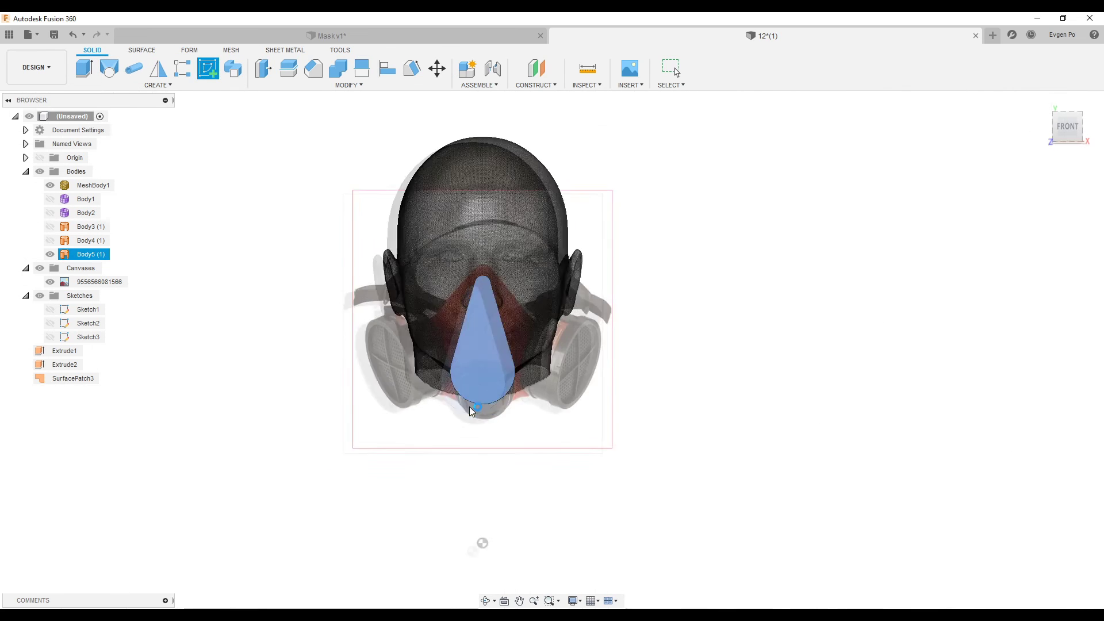
{"action": "left_click", "coordinate": [138, 72]}
{"action": "scroll", "coordinate": [575, 379], "scroll_direction": "up", "scroll_amount": 3}
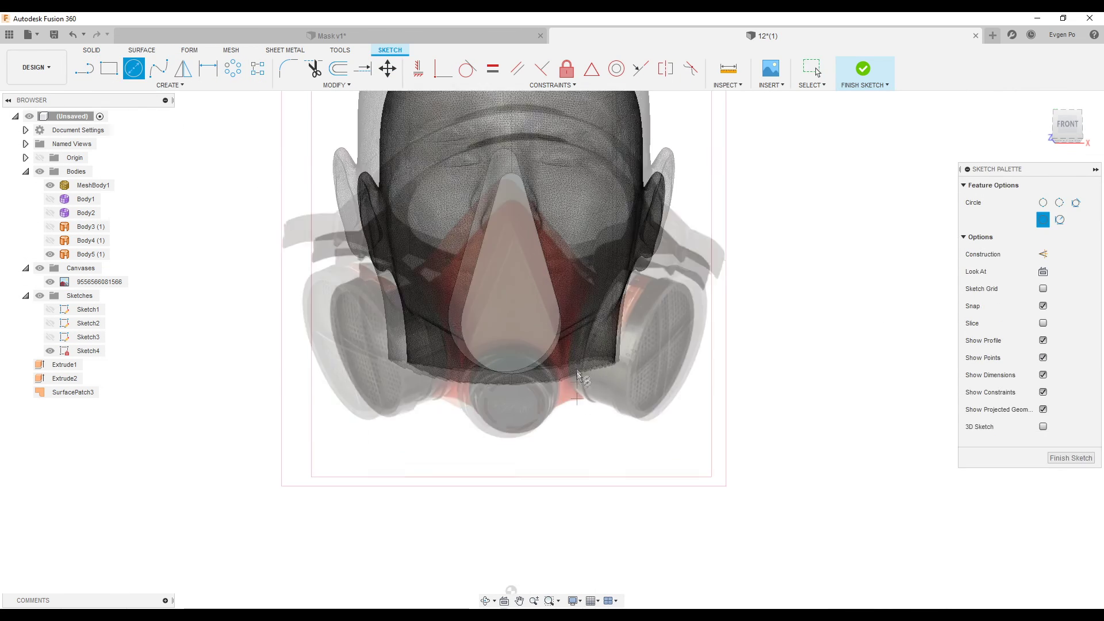
{"action": "scroll", "coordinate": [529, 345], "scroll_direction": "up", "scroll_amount": 3}
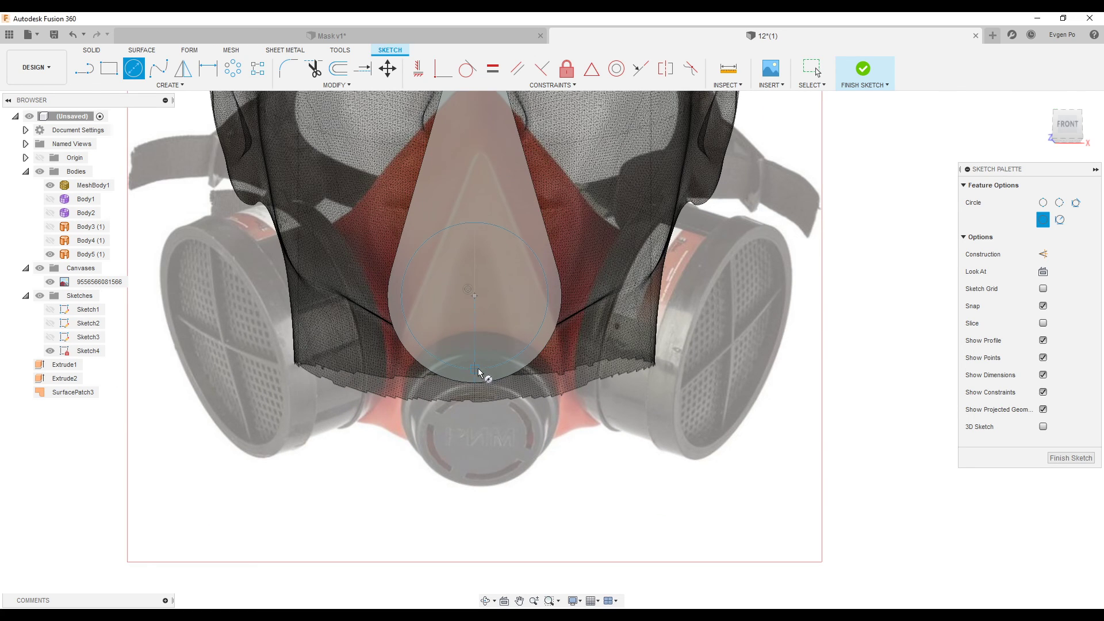
{"action": "left_click", "coordinate": [92, 51]}
{"action": "key", "text": "e"}
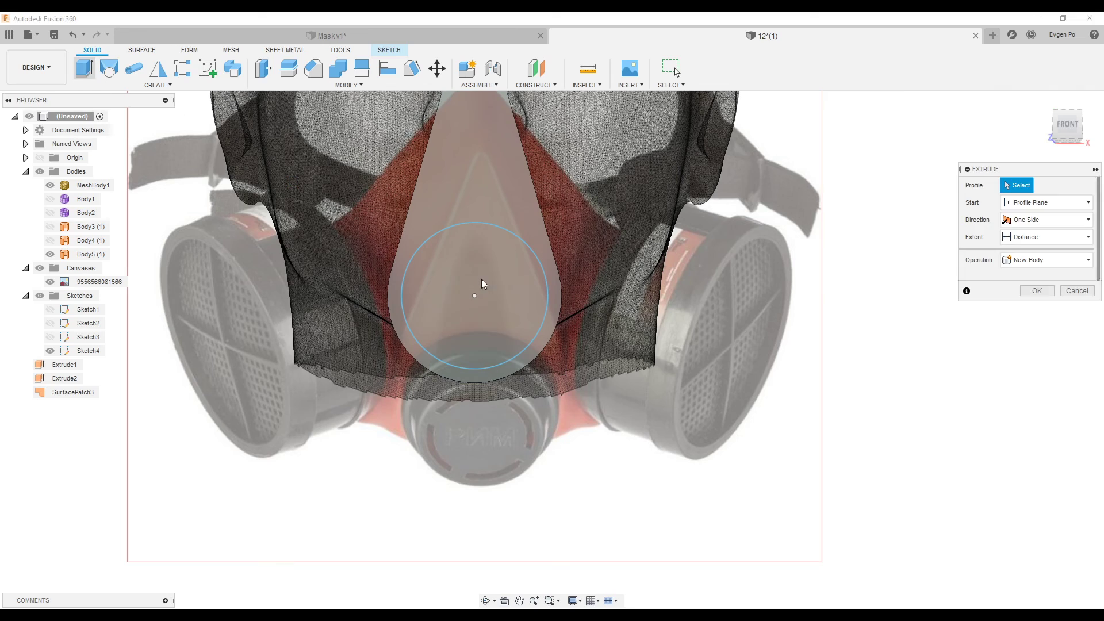
{"action": "left_click", "coordinate": [482, 273]}
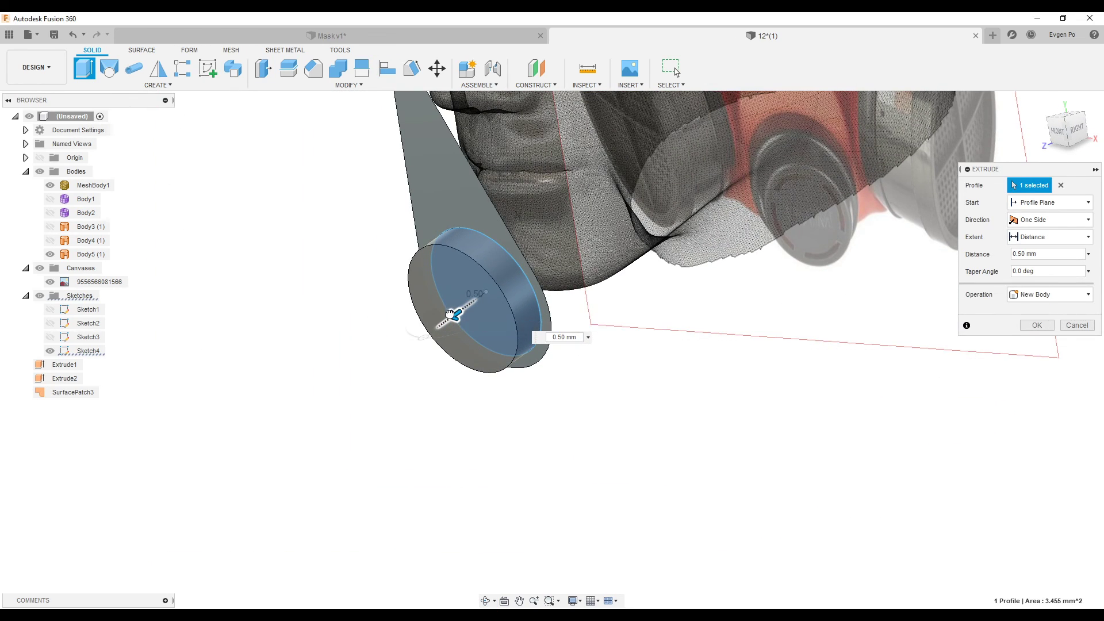
{"action": "key", "text": "Return"}
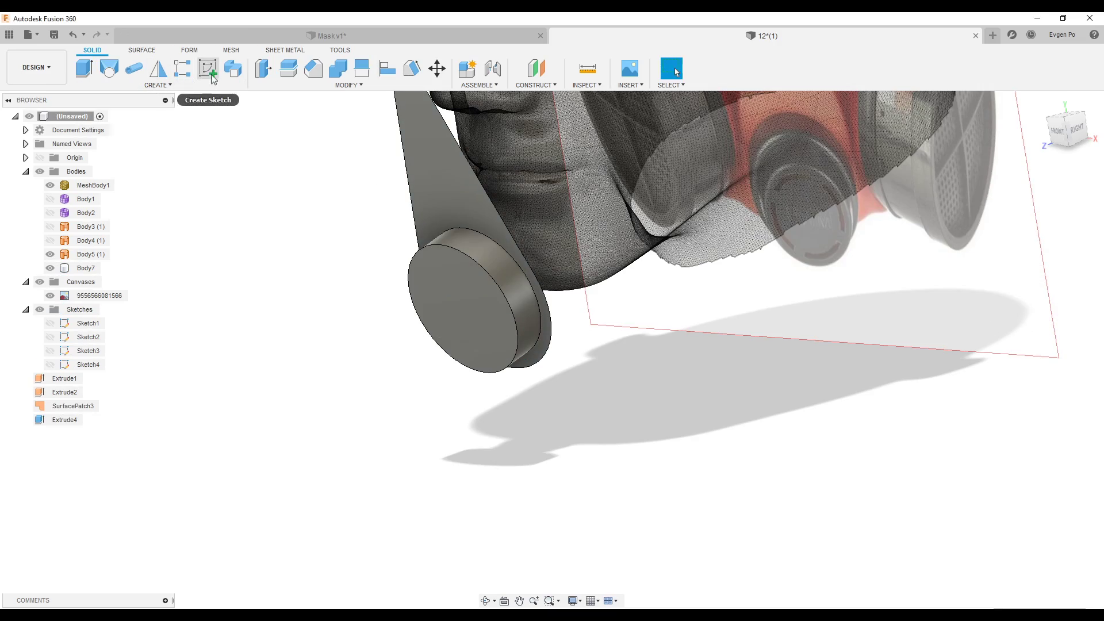
Sketch a smaller circle on the disc's front face and extrude it outward as a raised step.
{"action": "left_click", "coordinate": [210, 73]}
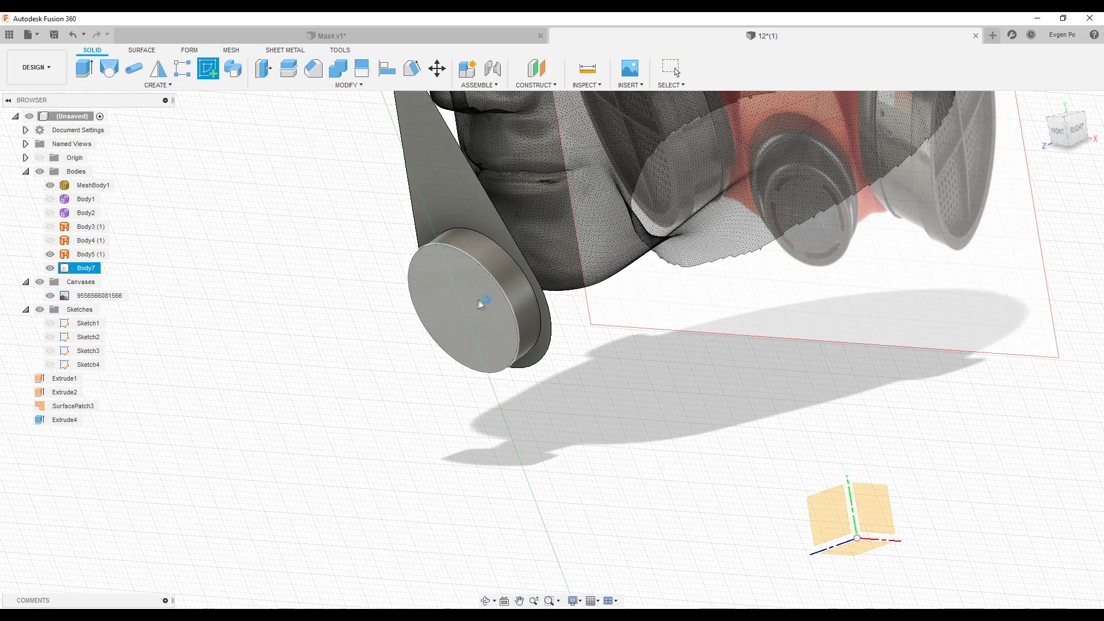
{"action": "left_click", "coordinate": [476, 309]}
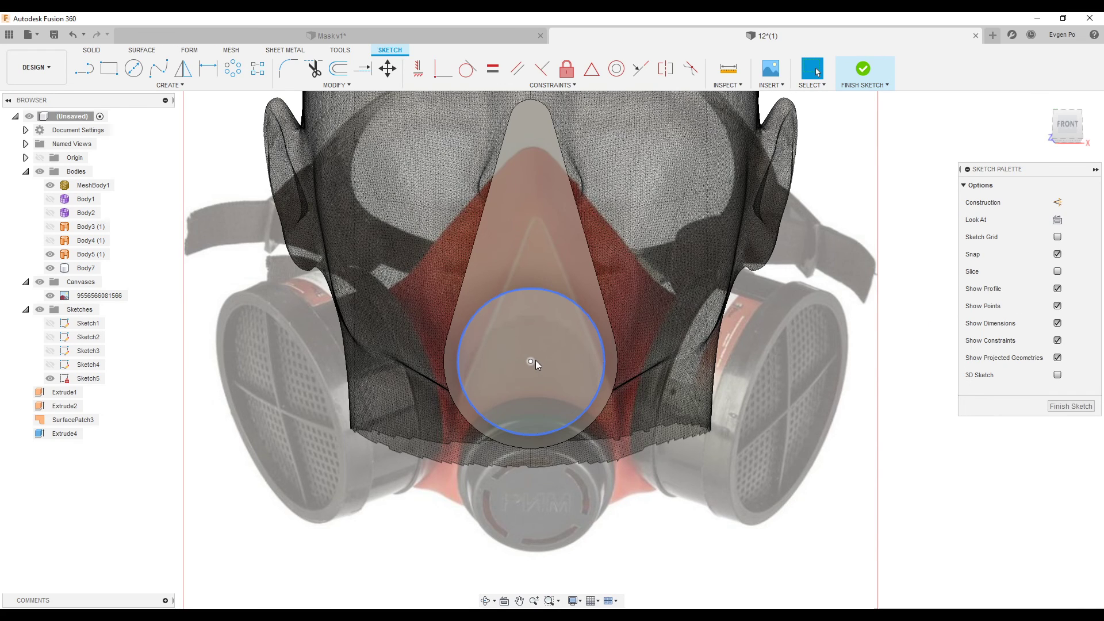
{"action": "key", "text": "c"}
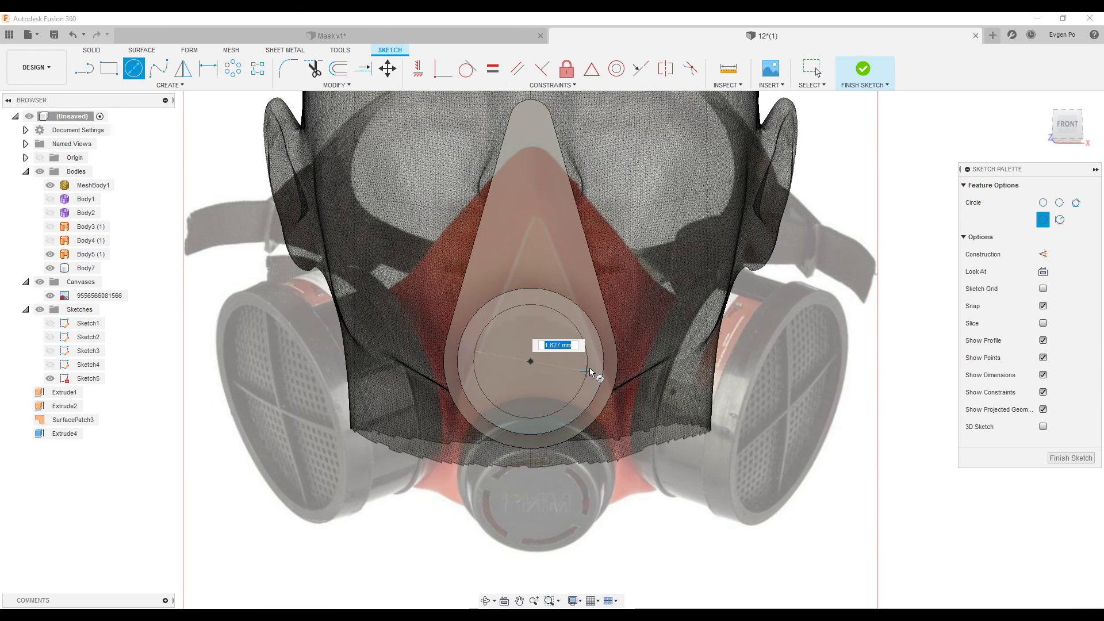
{"action": "left_click", "coordinate": [95, 50]}
{"action": "left_click", "coordinate": [84, 68]}
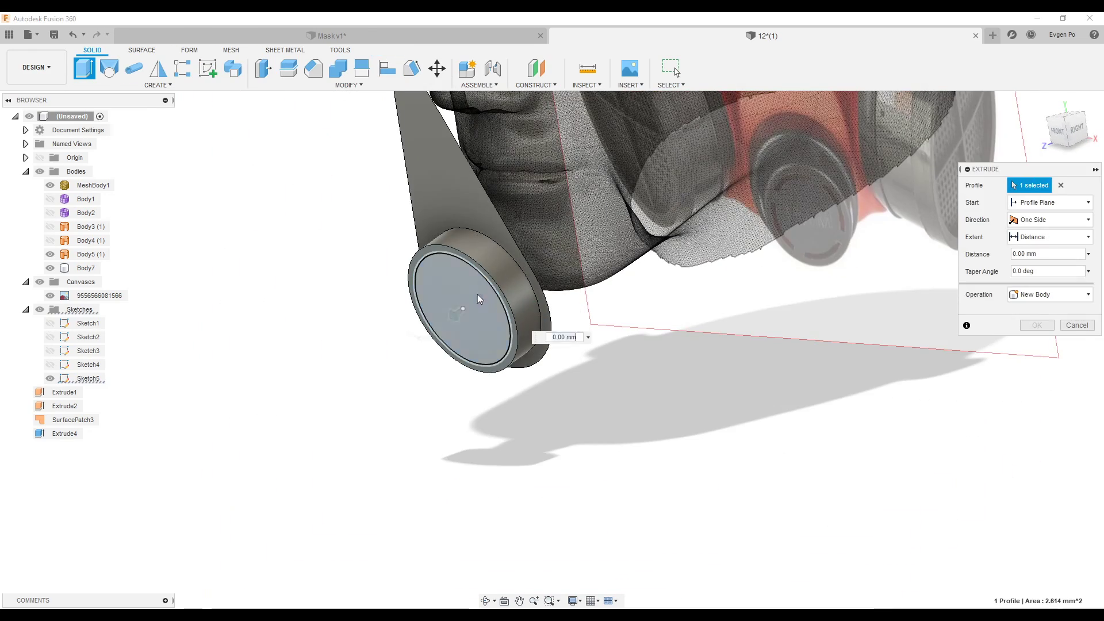
{"action": "left_click_drag", "start_coordinate": [457, 313], "coordinate": [468, 317]}
{"action": "left_click", "coordinate": [1036, 325]}
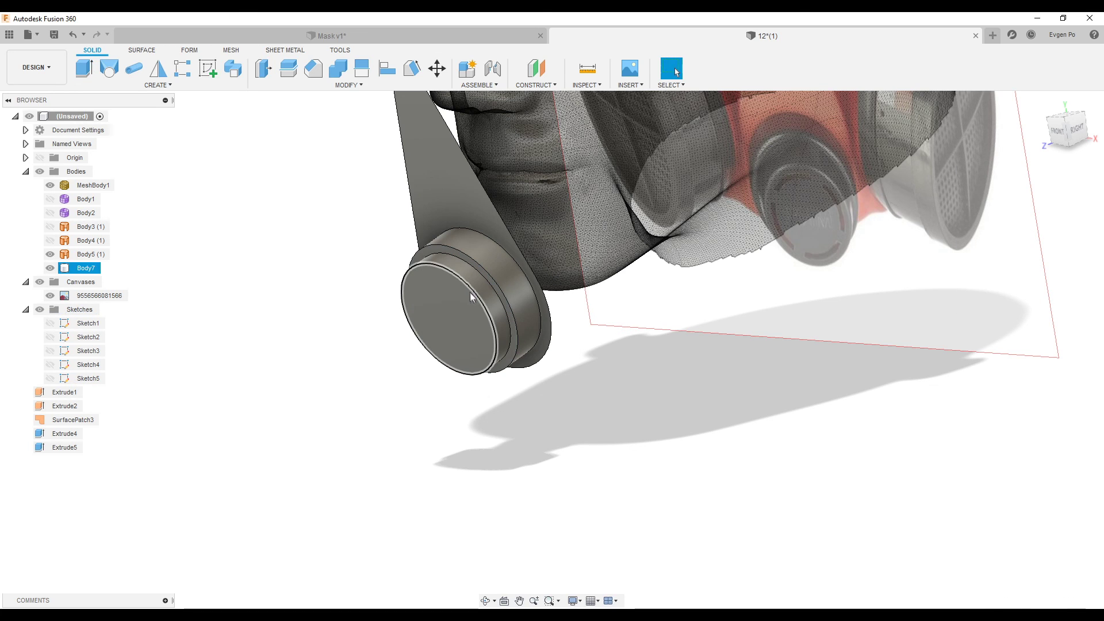
{"action": "left_click", "coordinate": [207, 68]}
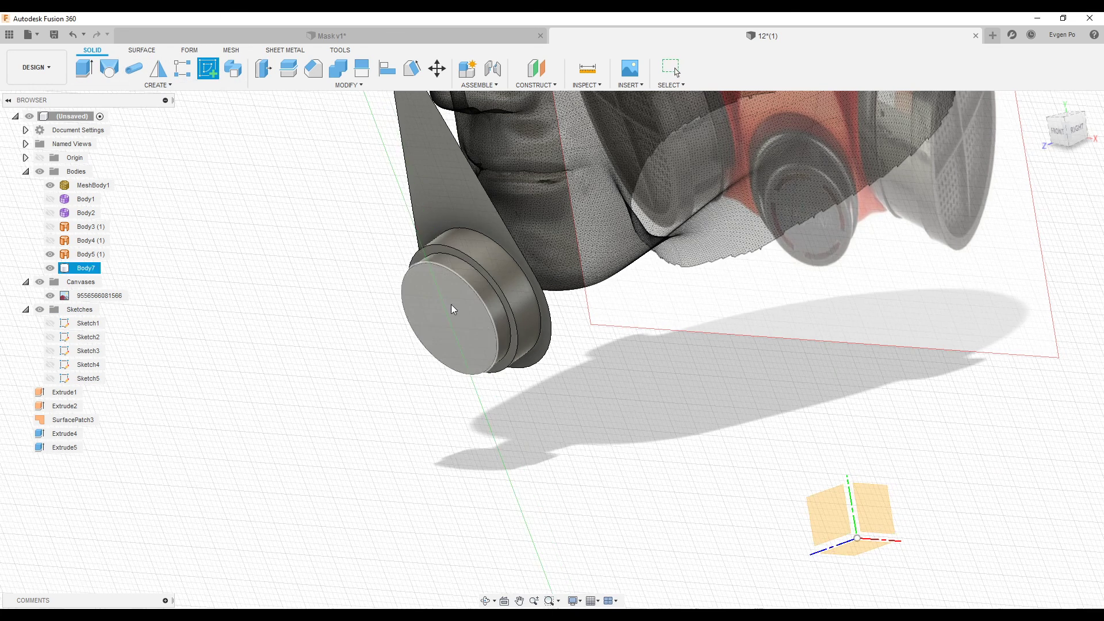
{"action": "left_click", "coordinate": [451, 304]}
Sketch guide lines, a circle and a three-point arc slot on the valve disc face.
{"action": "left_click", "coordinate": [578, 336]}
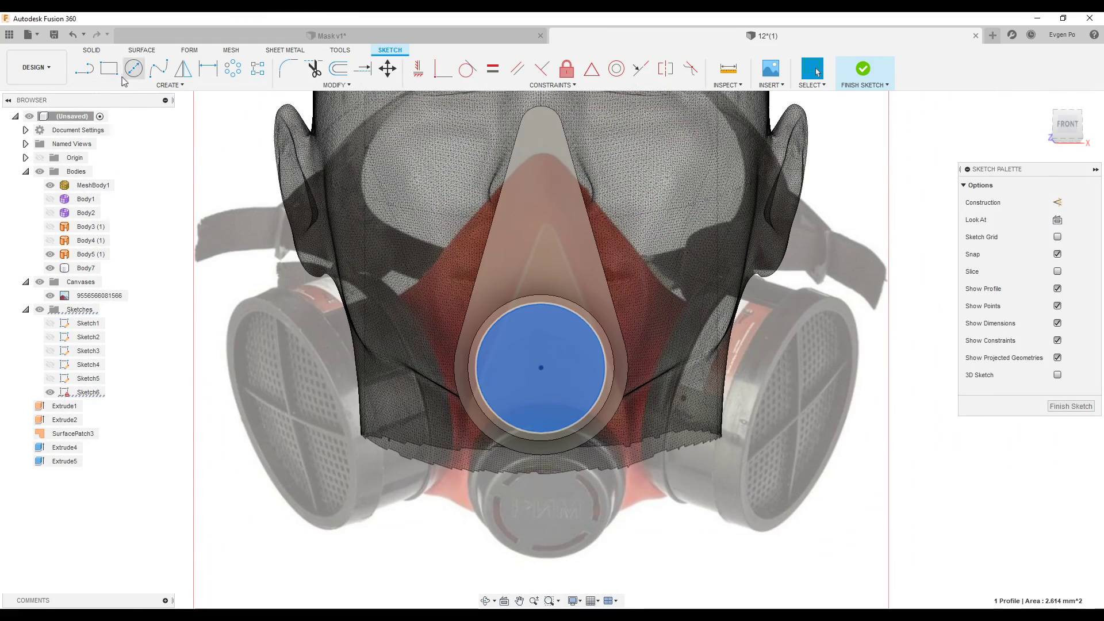
{"action": "left_click", "coordinate": [87, 70]}
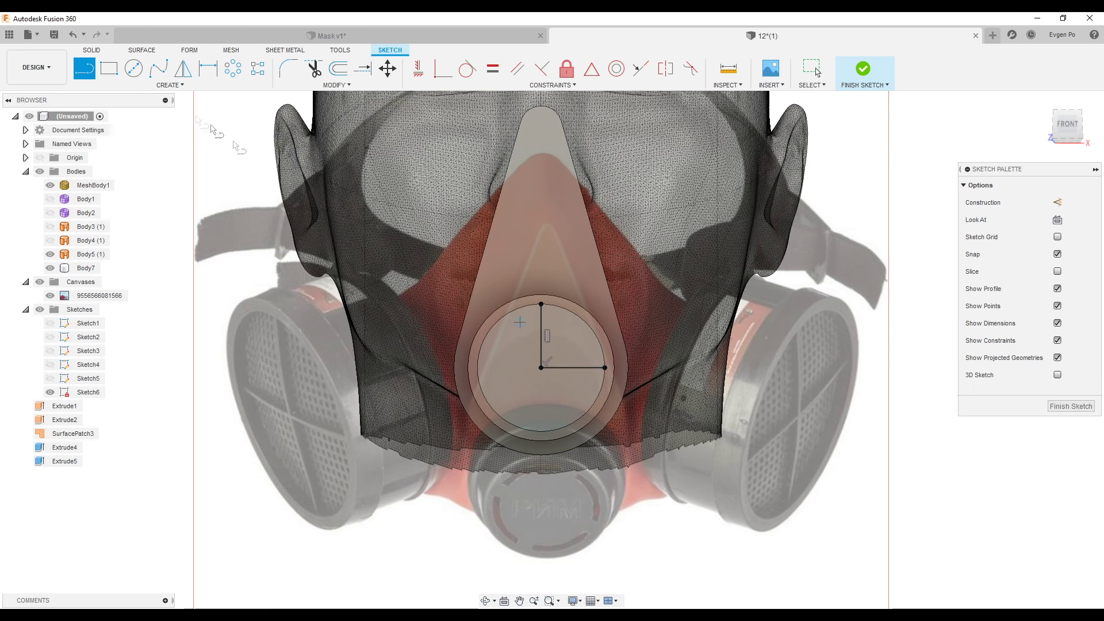
{"action": "left_click", "coordinate": [144, 72]}
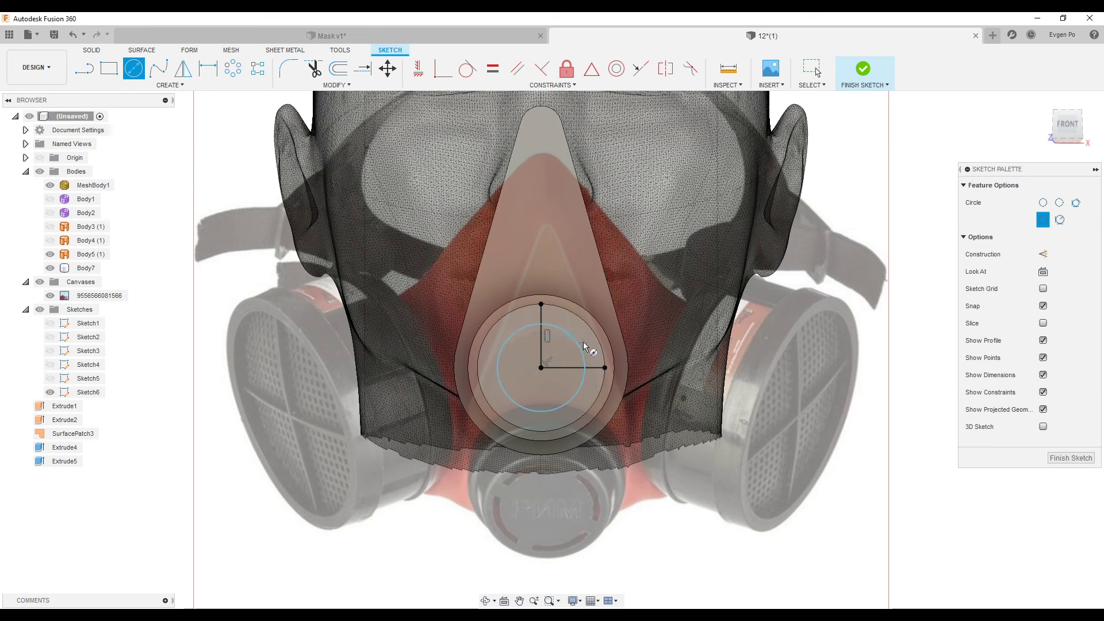
{"action": "left_click", "coordinate": [169, 85]}
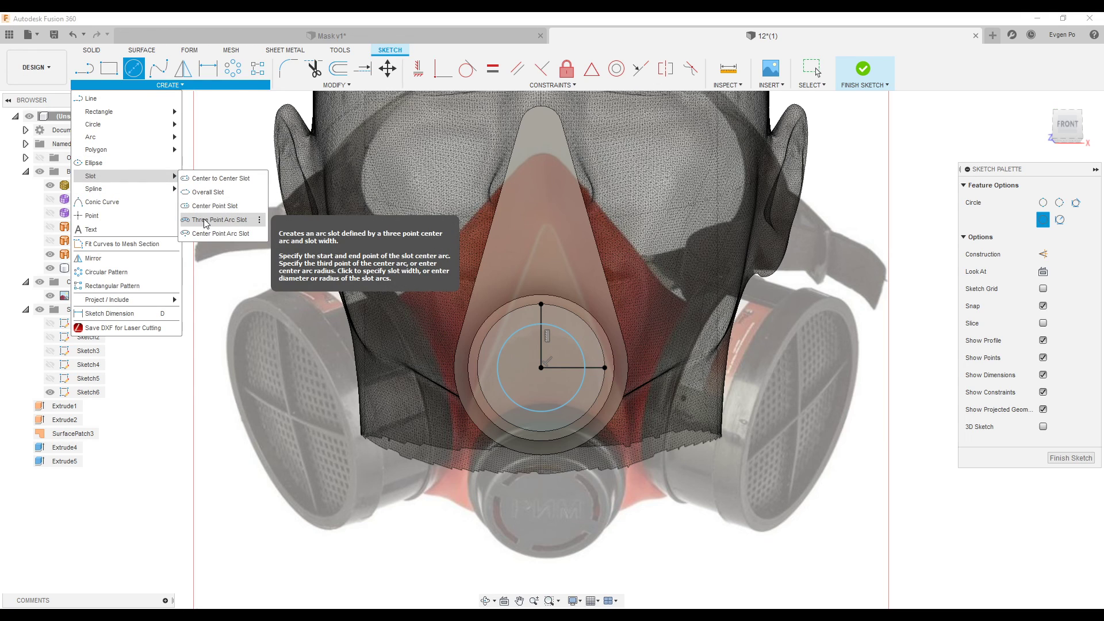
{"action": "left_click", "coordinate": [206, 223]}
{"action": "scroll", "coordinate": [500, 346], "scroll_direction": "up", "scroll_amount": 3}
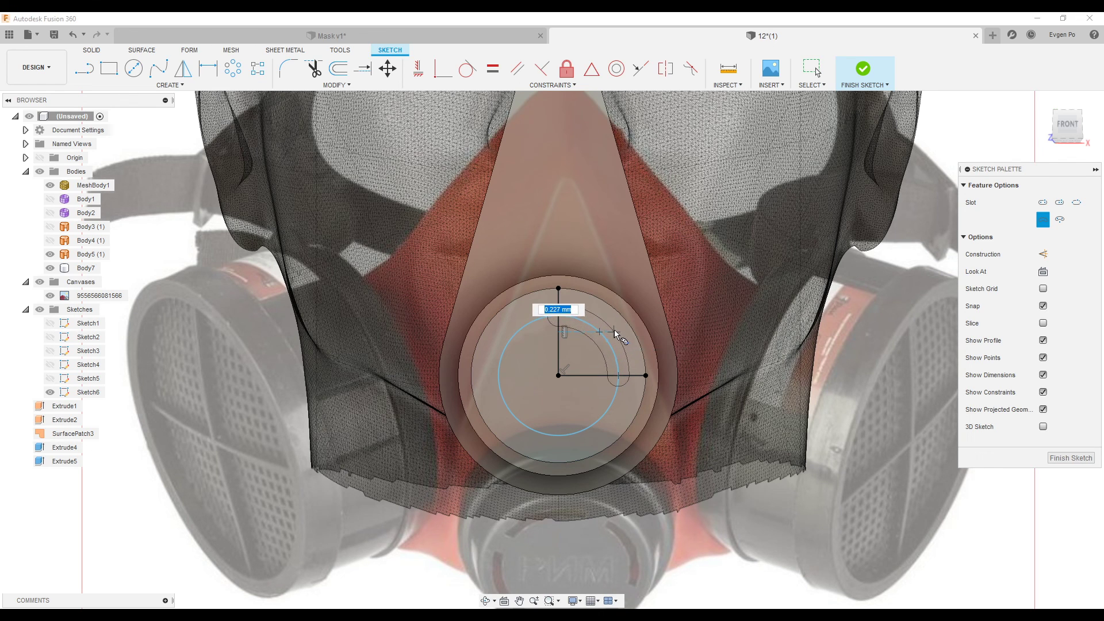
{"action": "left_click", "coordinate": [615, 332]}
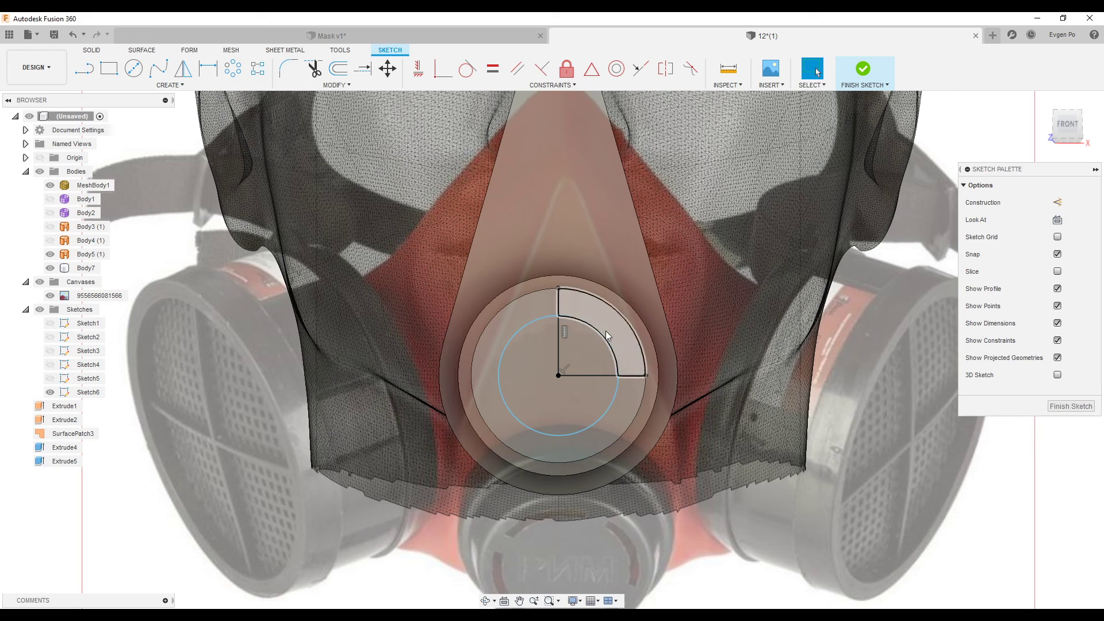
{"action": "left_click", "coordinate": [169, 86]}
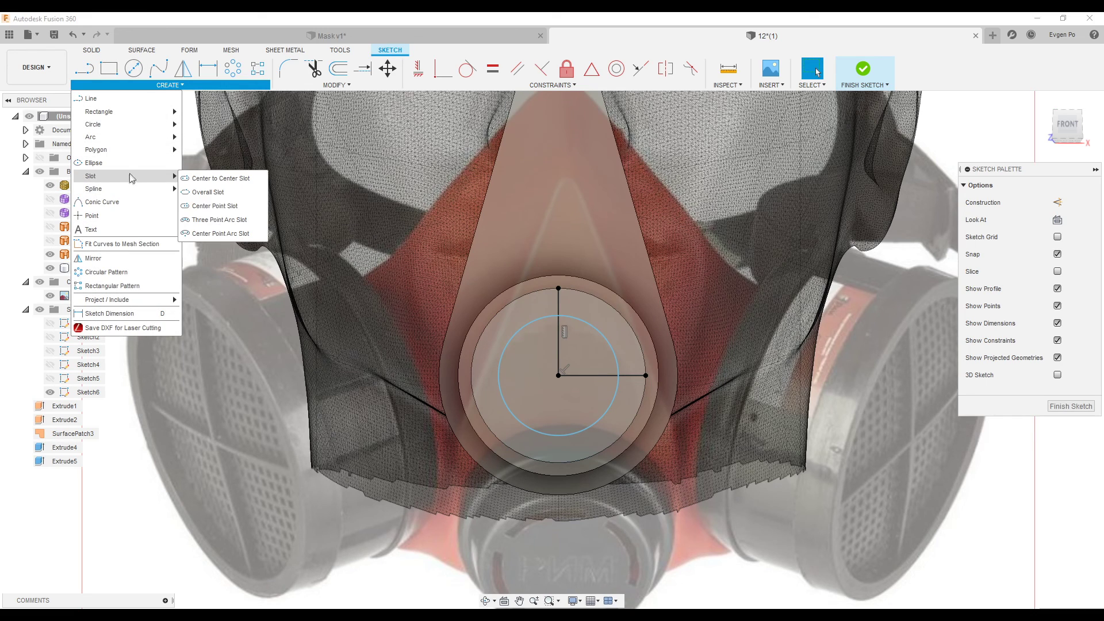
{"action": "left_click", "coordinate": [219, 219]}
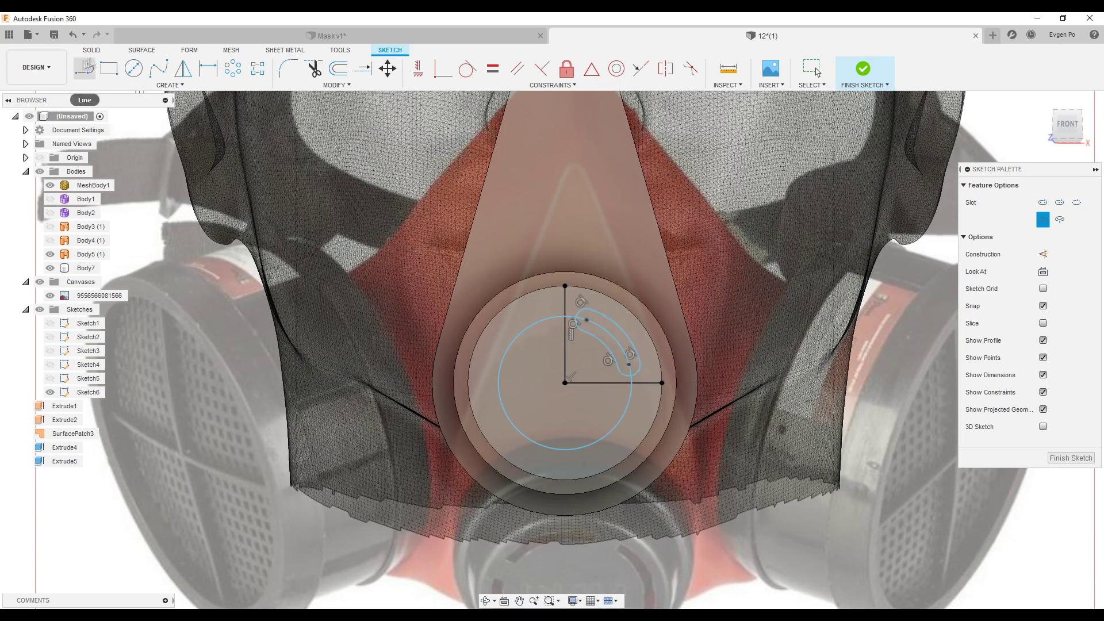
Extrude the arc slot profile as a 0.70 mm deep cut into the disc.
{"action": "key", "text": "e"}
{"action": "left_click", "coordinate": [601, 339]}
{"action": "middle_click_drag", "start_coordinate": [575, 345], "coordinate": [633, 322], "text": "shift"}
{"action": "left_click_drag", "start_coordinate": [632, 331], "coordinate": [639, 335]}
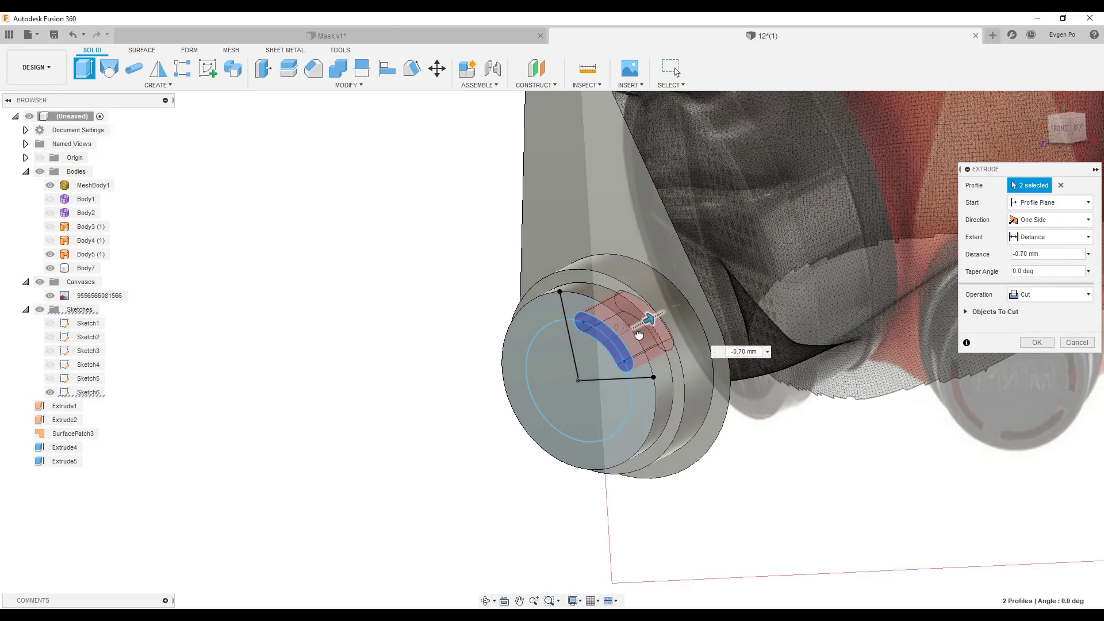
{"action": "key", "text": "Return"}
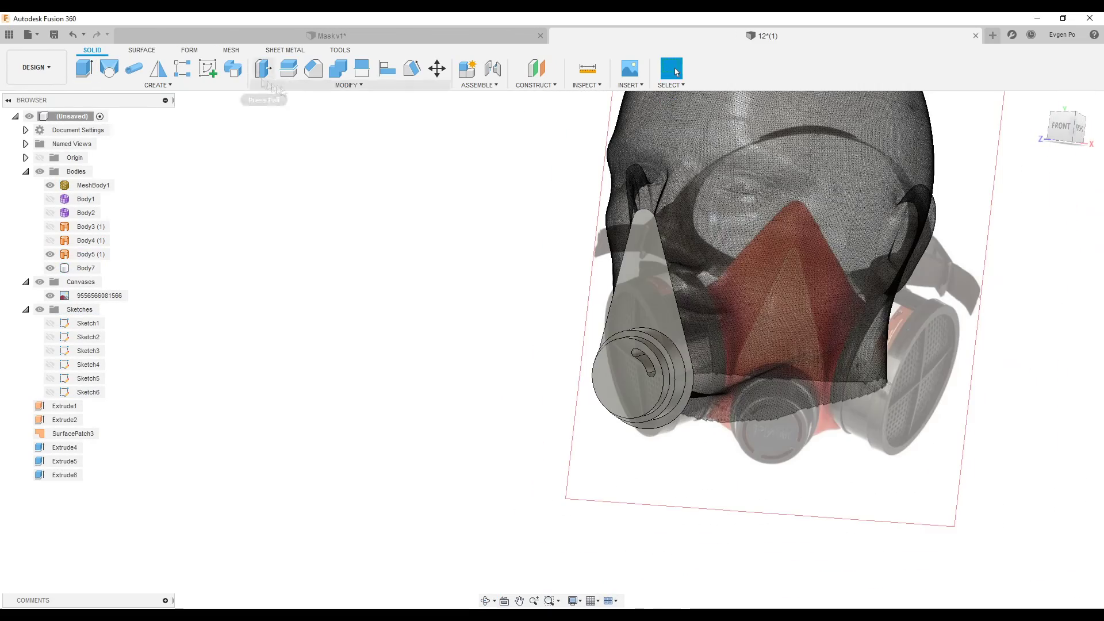
Circular-pattern the arc slot around the disc axis into four slots.
{"action": "right_click", "coordinate": [85, 268]}
{"action": "left_click", "coordinate": [215, 350]}
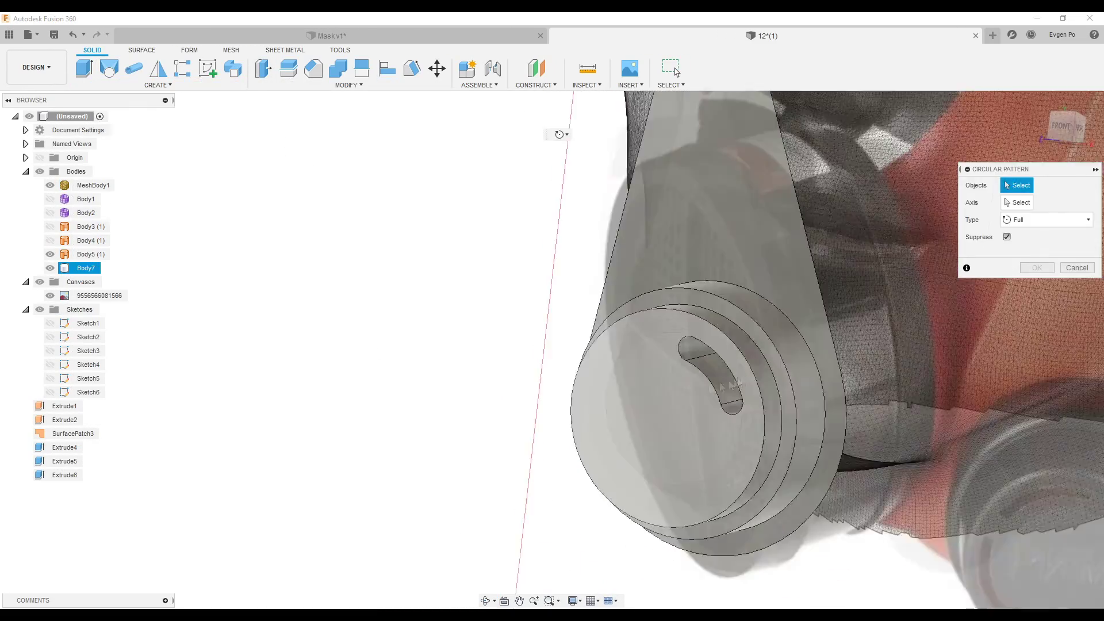
{"action": "left_click", "coordinate": [726, 384]}
{"action": "middle_click_drag", "start_coordinate": [726, 384], "coordinate": [793, 403], "text": "shift"}
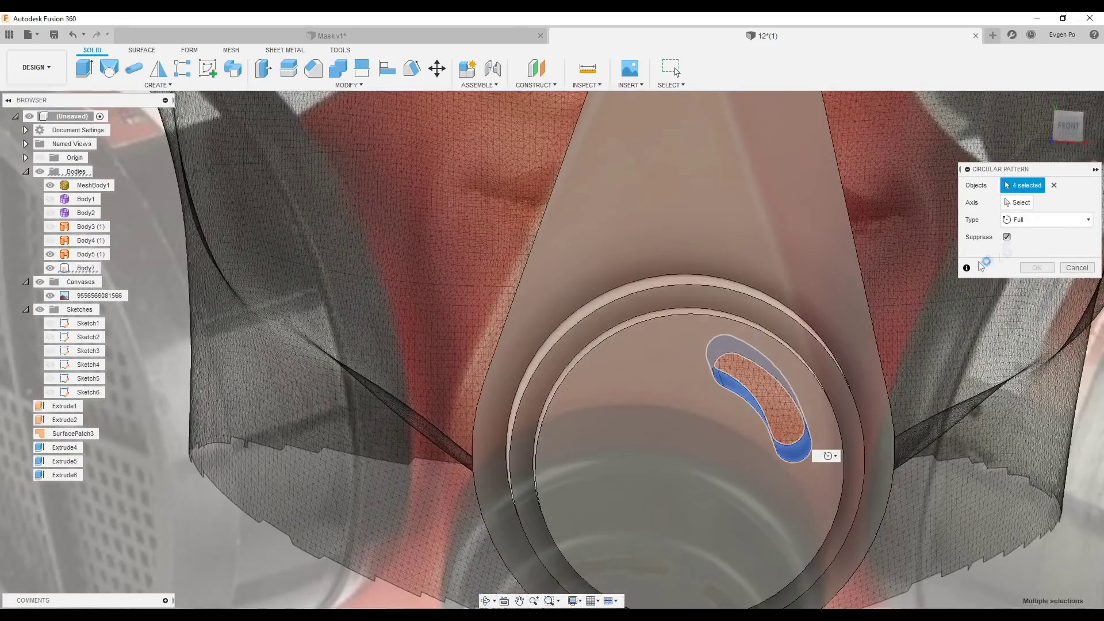
{"action": "left_click", "coordinate": [849, 470]}
{"action": "key", "text": "Return"}
{"action": "mouse_move", "coordinate": [623, 387]}
{"action": "middle_mouse_down", "text": "shift"}
{"action": "mouse_move", "coordinate": [677, 266]}
{"action": "mouse_move", "coordinate": [733, 305]}
{"action": "middle_mouse_up", "text": "shift"}
Fillet the valve cap edges, rounding two of them at 0.05 mm.
{"action": "left_click", "coordinate": [733, 305]}
{"action": "key", "text": "f"}
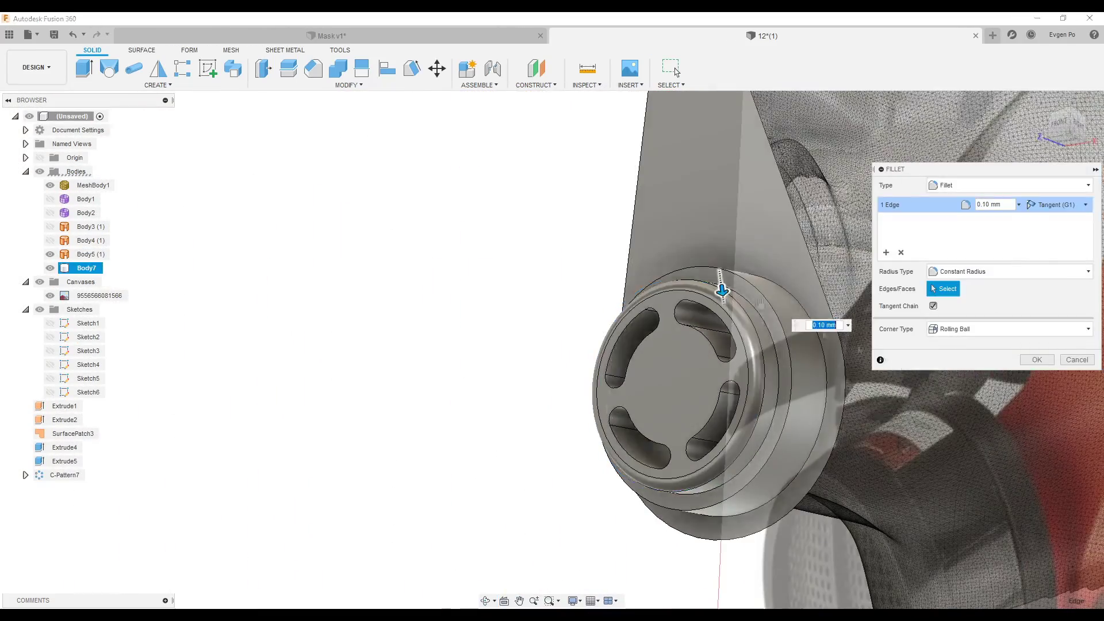
{"action": "key", "text": "Return"}
{"action": "scroll", "coordinate": [737, 323], "scroll_direction": "up", "scroll_amount": 3}
{"action": "key", "text": "f"}
{"action": "left_click", "coordinate": [767, 310]}
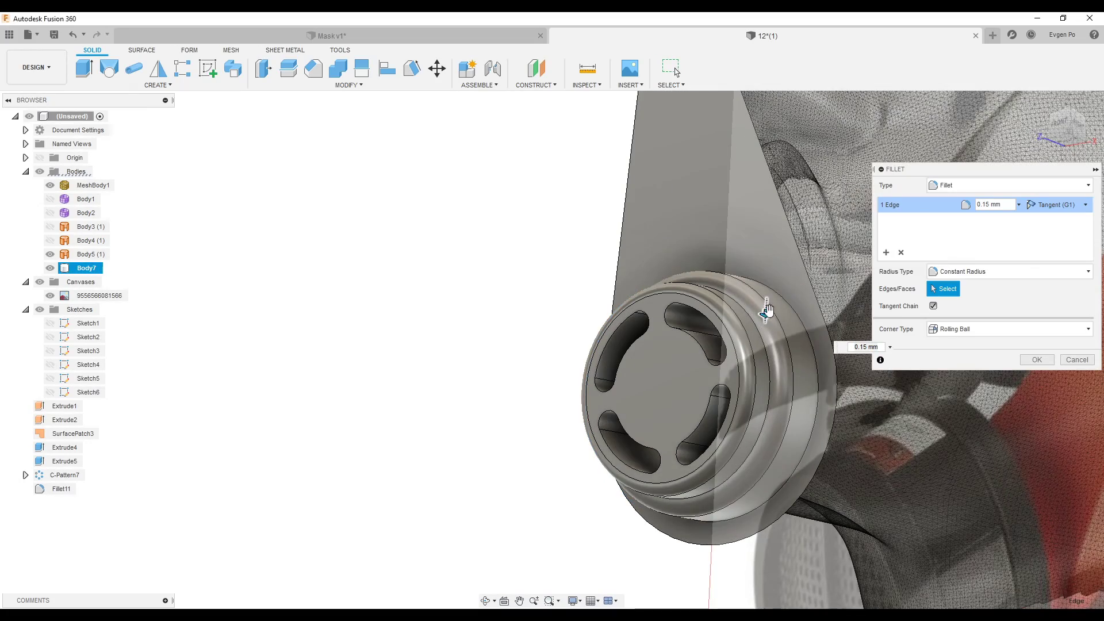
{"action": "left_click", "coordinate": [758, 321]}
{"action": "type", "text": "0.05"}
{"action": "key", "text": "Return"}
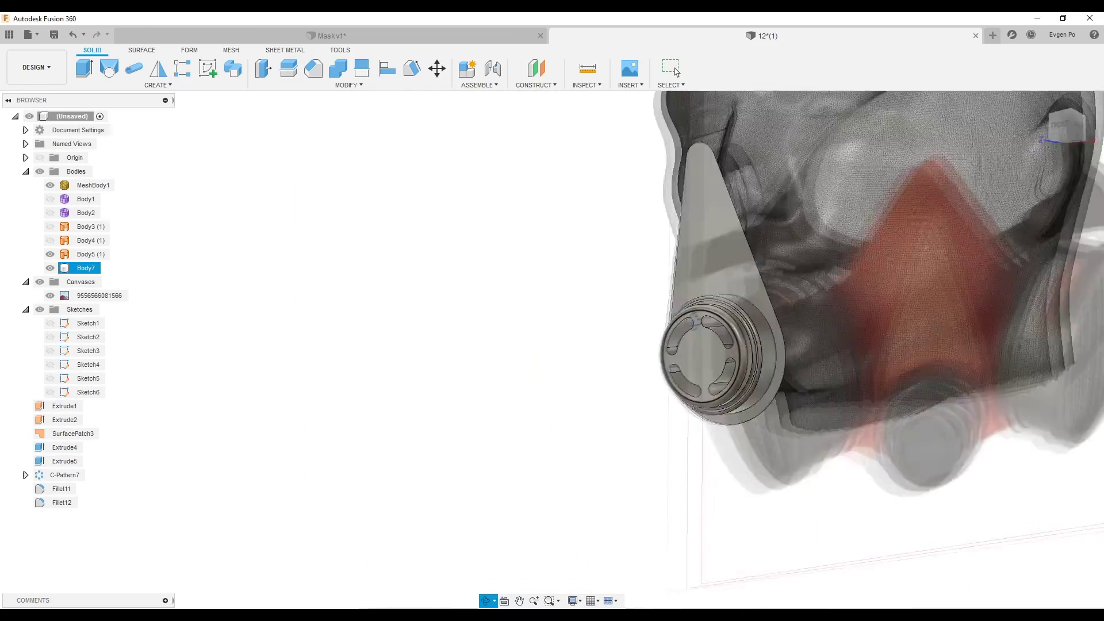
Show the Body2 mask shell again, then isolate the Body7 valve part.
{"action": "left_click", "coordinate": [50, 213]}
{"action": "middle_click_drag", "start_coordinate": [230, 239], "coordinate": [288, 306], "text": "shift"}
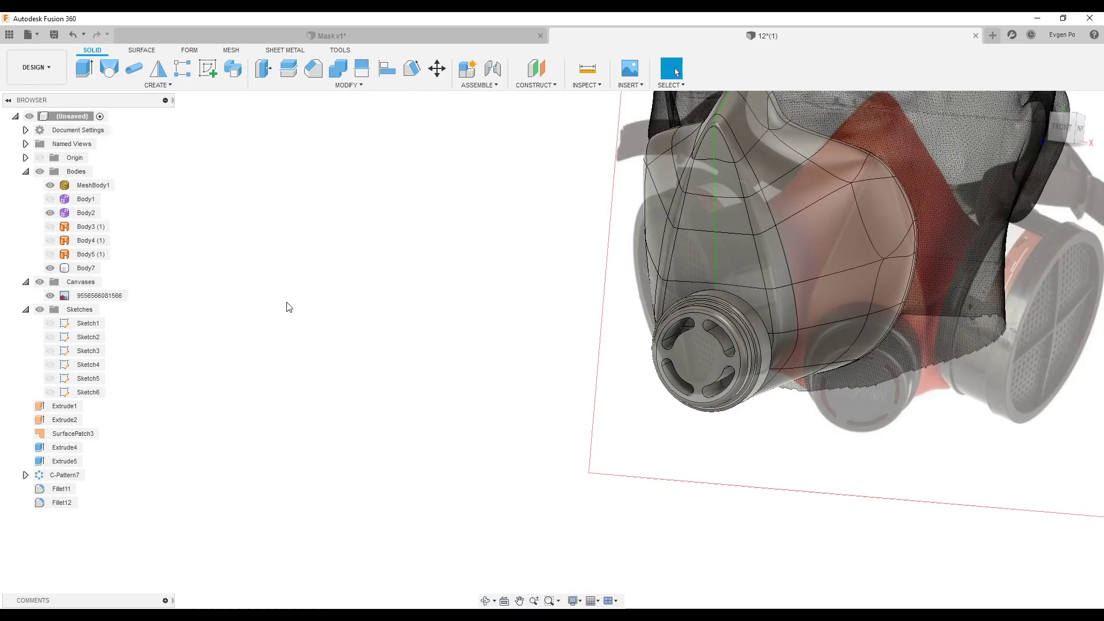
{"action": "middle_click_drag", "start_coordinate": [532, 318], "coordinate": [288, 299], "text": "shift"}
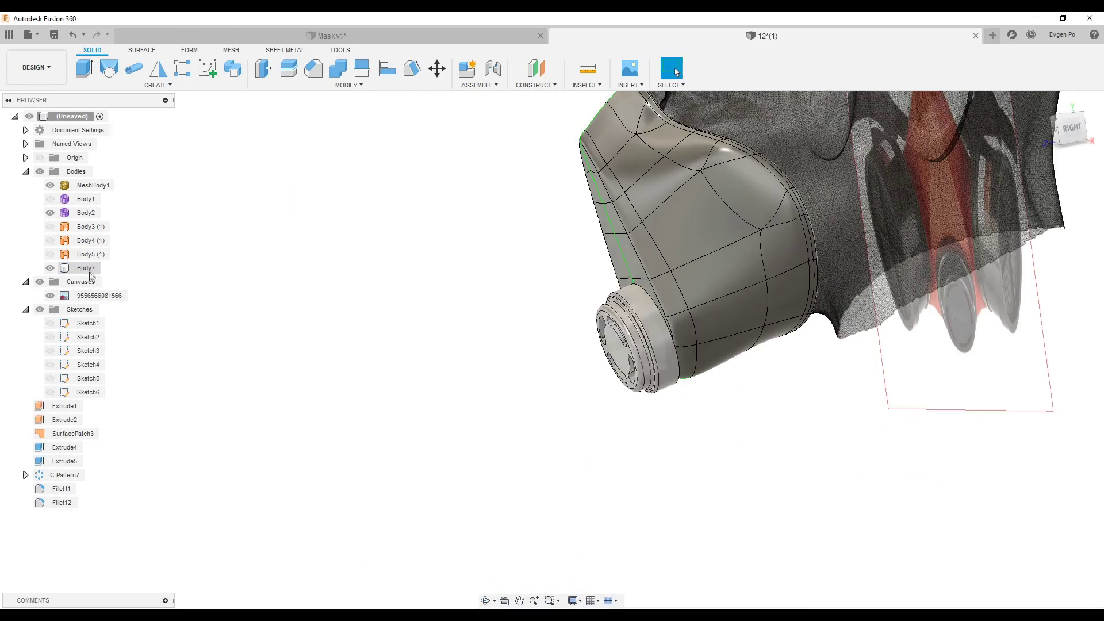
{"action": "right_click", "coordinate": [86, 268]}
{"action": "left_click", "coordinate": [112, 535]}
Sketch a circle on the valve part's back face and cut it 0.30 mm deep.
{"action": "middle_click_drag", "start_coordinate": [465, 387], "coordinate": [695, 299], "text": "shift"}
{"action": "left_click", "coordinate": [696, 299]}
{"action": "right_click", "coordinate": [696, 299]}
{"action": "left_click", "coordinate": [684, 357]}
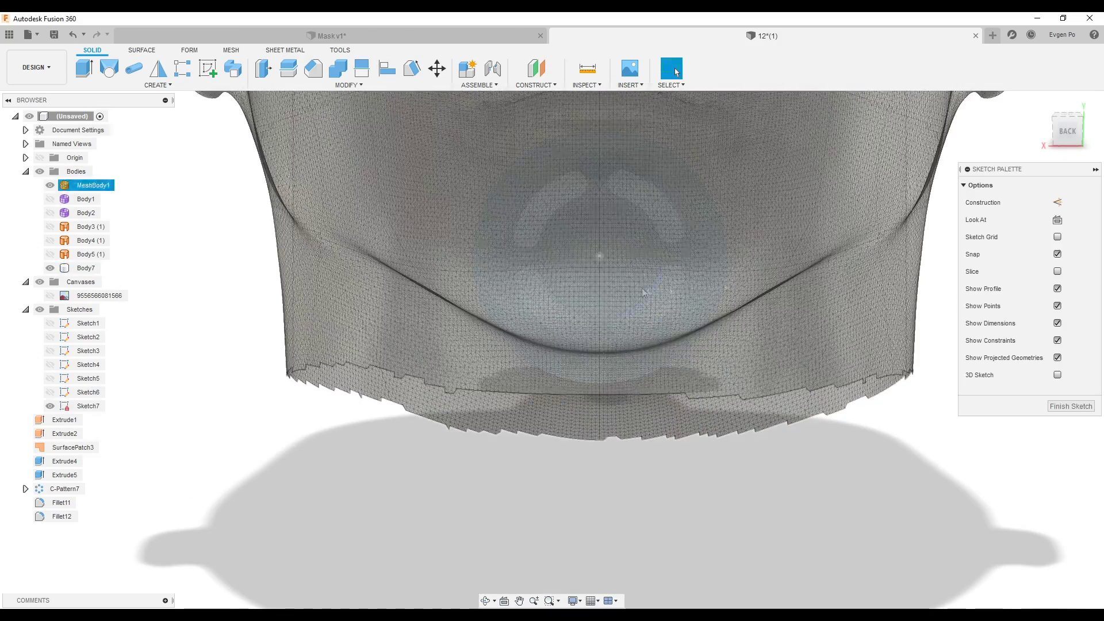
{"action": "key", "text": "c"}
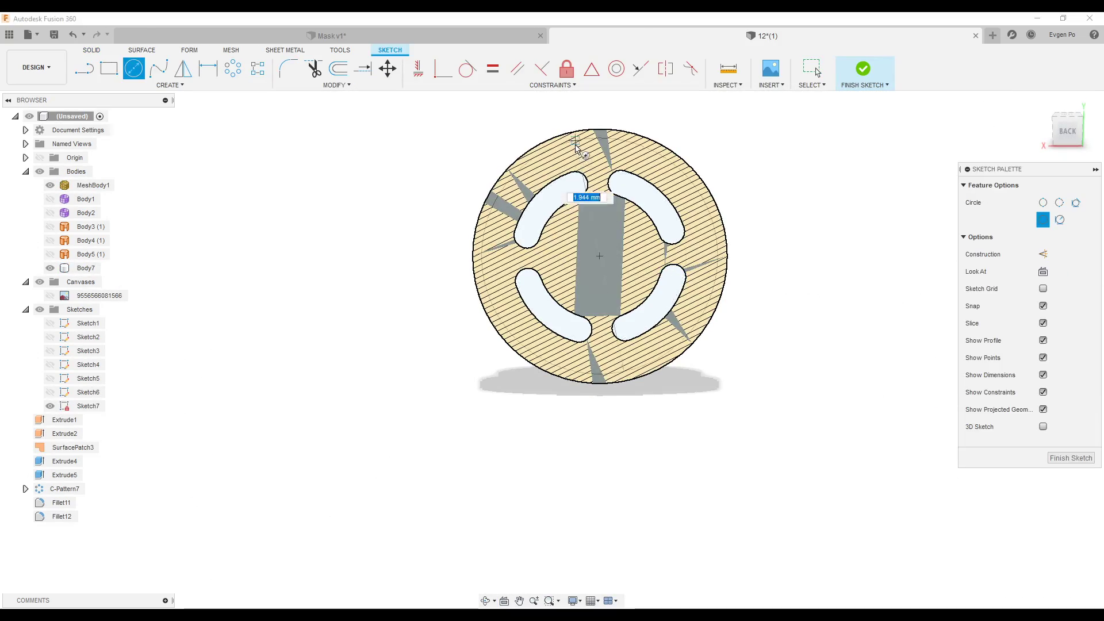
{"action": "key", "text": "Escape"}
{"action": "key", "text": "e"}
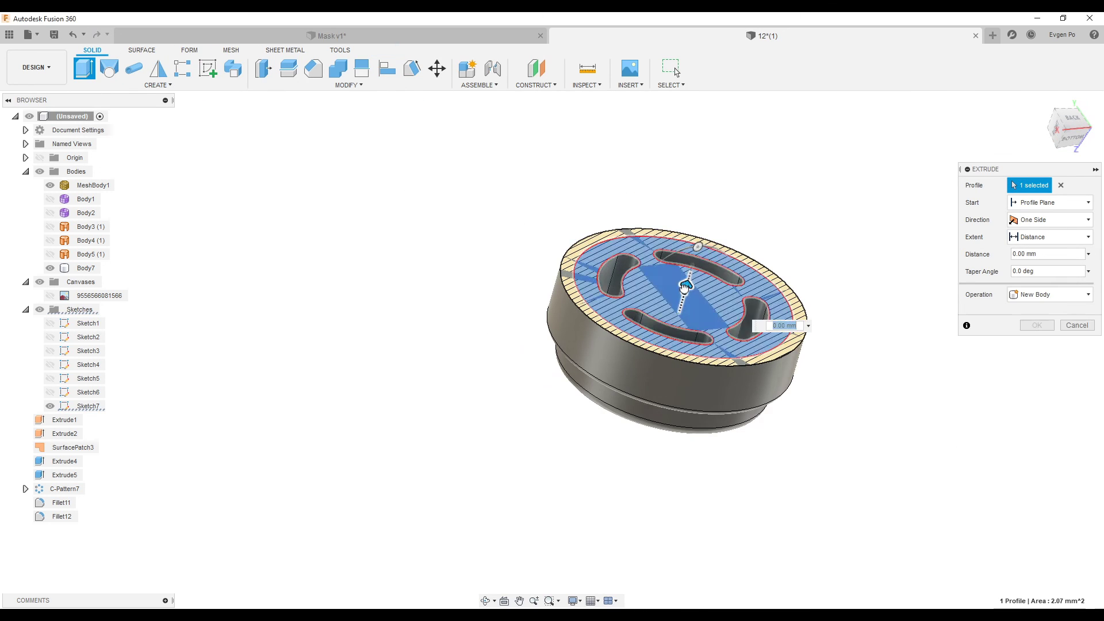
{"action": "middle_click_drag", "start_coordinate": [667, 319], "coordinate": [636, 361], "text": "shift"}
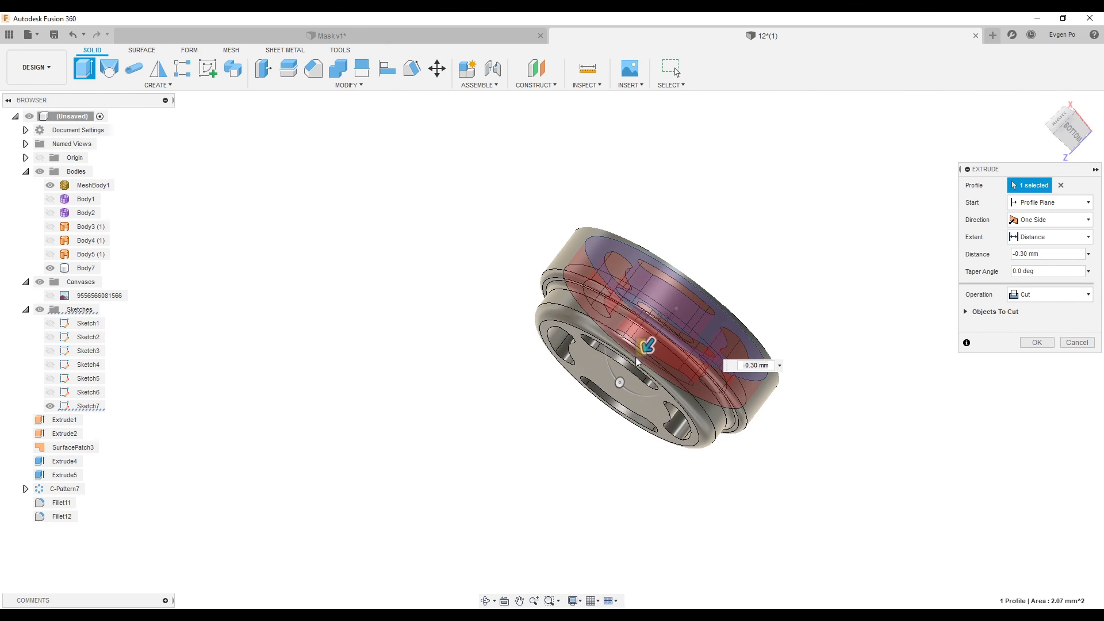
{"action": "key", "text": "Return"}
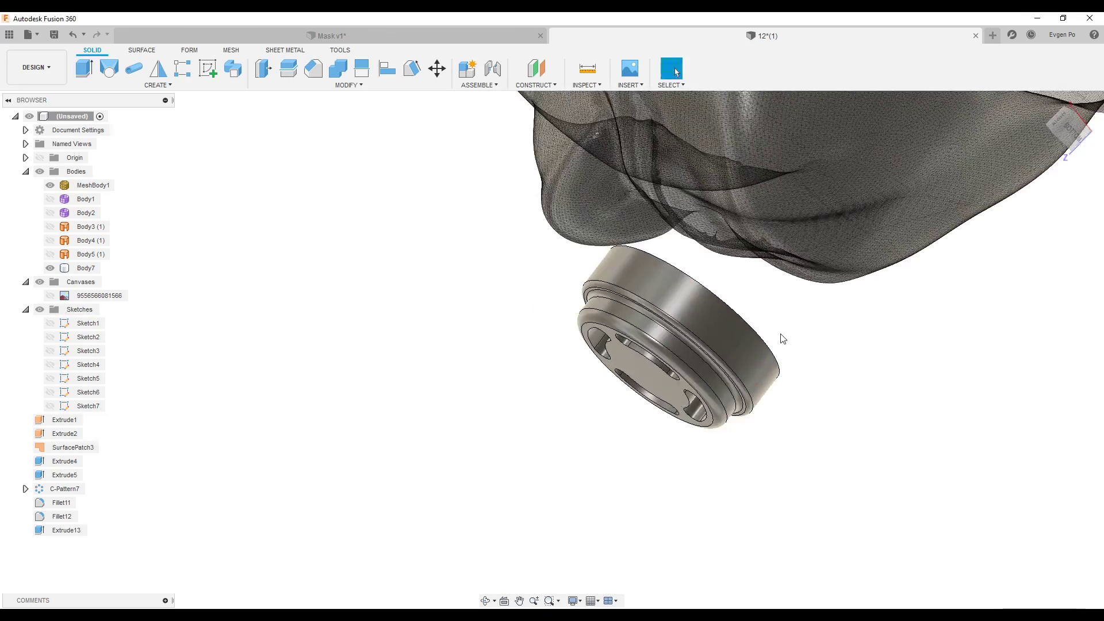
Recess the filter part's inner face by 0.40 mm with Offset Face.
{"action": "middle_click_drag", "start_coordinate": [655, 356], "coordinate": [747, 287], "text": "shift"}
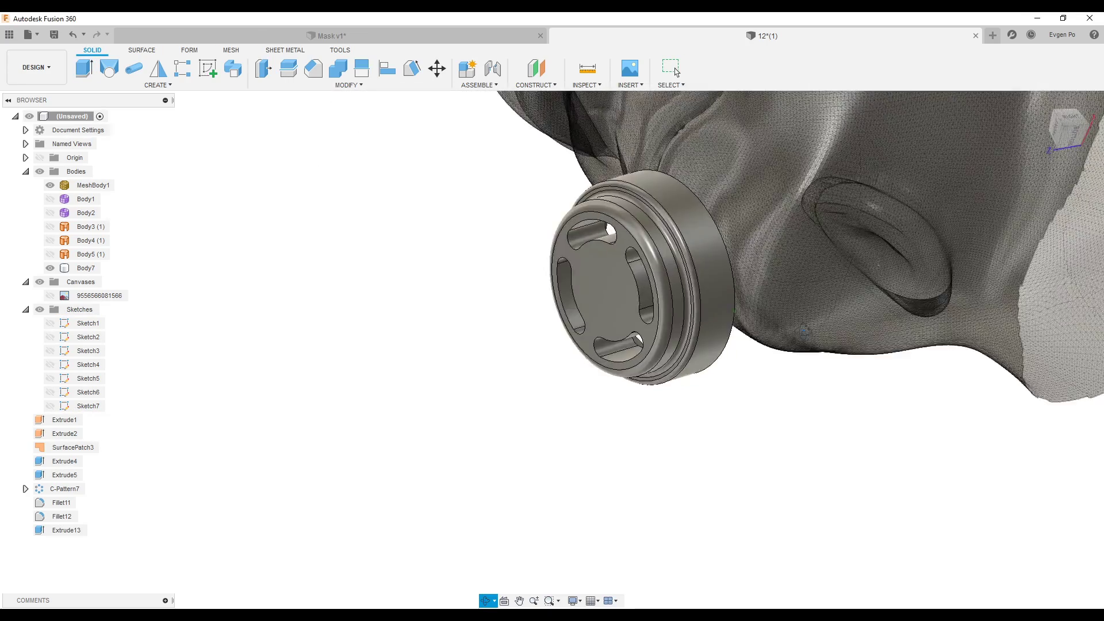
{"action": "left_click", "coordinate": [661, 275]}
{"action": "key", "text": "q"}
{"action": "scroll", "coordinate": [661, 275], "scroll_direction": "up", "scroll_amount": 2}
{"action": "left_click_drag", "start_coordinate": [662, 275], "coordinate": [591, 320]}
{"action": "mouse_move", "coordinate": [592, 320]}
{"action": "middle_mouse_down", "text": "shift"}
{"action": "mouse_move", "coordinate": [568, 291]}
{"action": "mouse_move", "coordinate": [605, 325]}
{"action": "mouse_move", "coordinate": [569, 299]}
{"action": "middle_mouse_up", "text": "shift"}
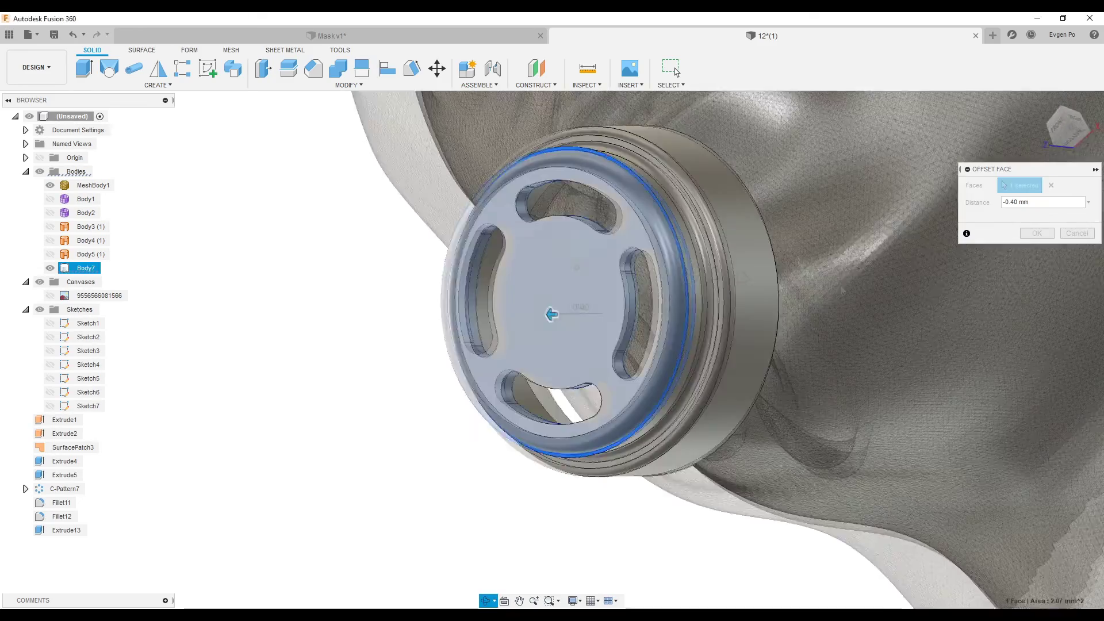
{"action": "key", "text": "Return"}
{"action": "scroll", "coordinate": [570, 299], "scroll_direction": "down", "scroll_amount": 5}
Move Body7 and Body8 up onto the mask, then sketch on the disk's bottom face.
{"action": "middle_click_drag", "start_coordinate": [267, 226], "coordinate": [345, 226], "text": "shift"}
{"action": "right_click", "coordinate": [85, 282]}
{"action": "left_click", "coordinate": [89, 271], "text": "ctrl"}
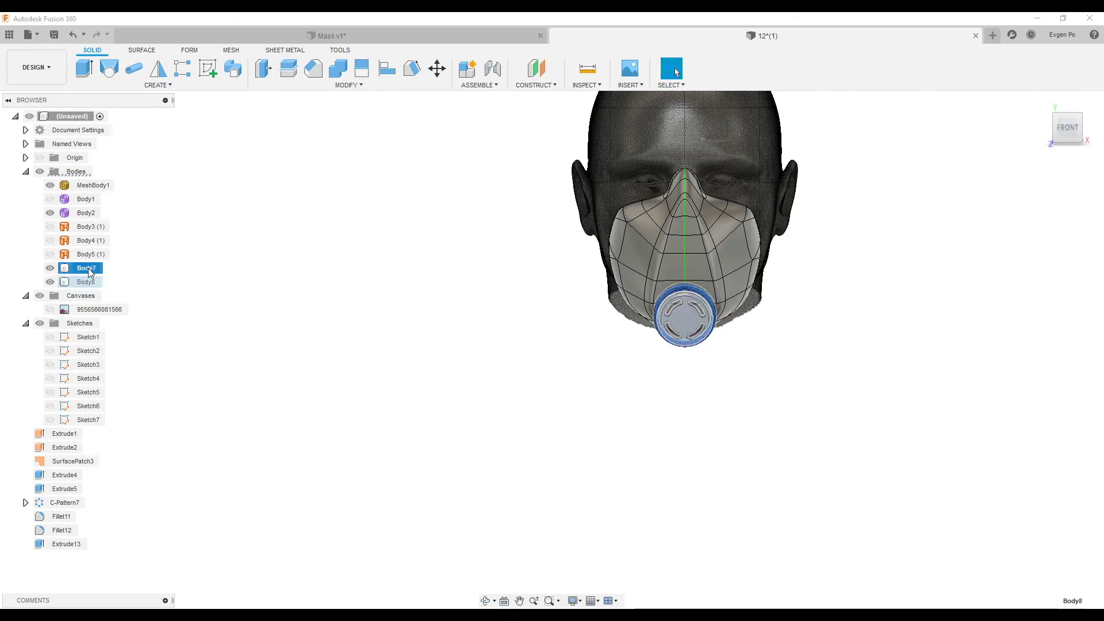
{"action": "key", "text": "m"}
{"action": "scroll", "coordinate": [570, 345], "scroll_direction": "up", "scroll_amount": 5}
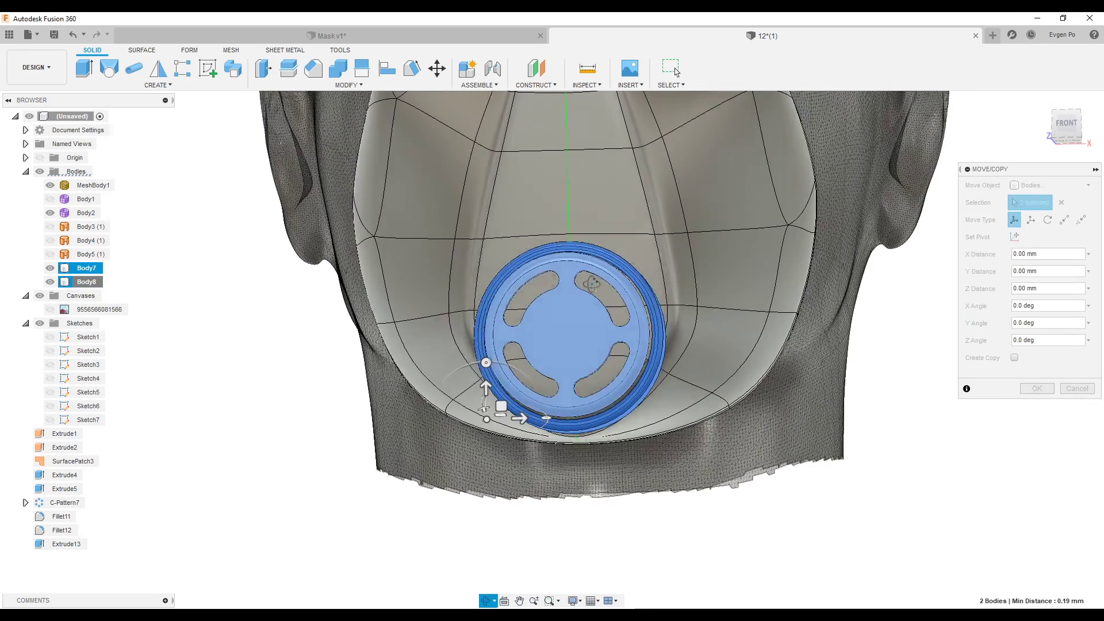
{"action": "left_click", "coordinate": [1067, 123]}
{"action": "left_click_drag", "start_coordinate": [511, 509], "coordinate": [529, 486]}
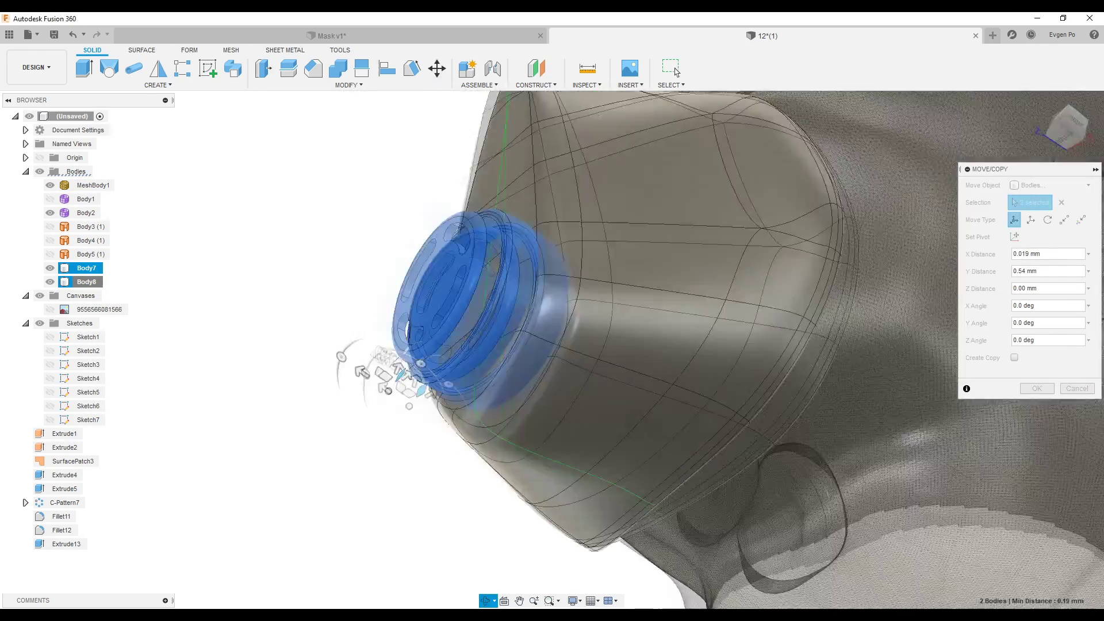
{"action": "mouse_move", "coordinate": [529, 485]}
{"action": "middle_mouse_down", "text": "shift"}
{"action": "mouse_move", "coordinate": [1081, 394]}
{"action": "mouse_move", "coordinate": [525, 334]}
{"action": "middle_mouse_up", "text": "shift"}
{"action": "key", "text": "Escape"}
{"action": "left_click", "coordinate": [1081, 395]}
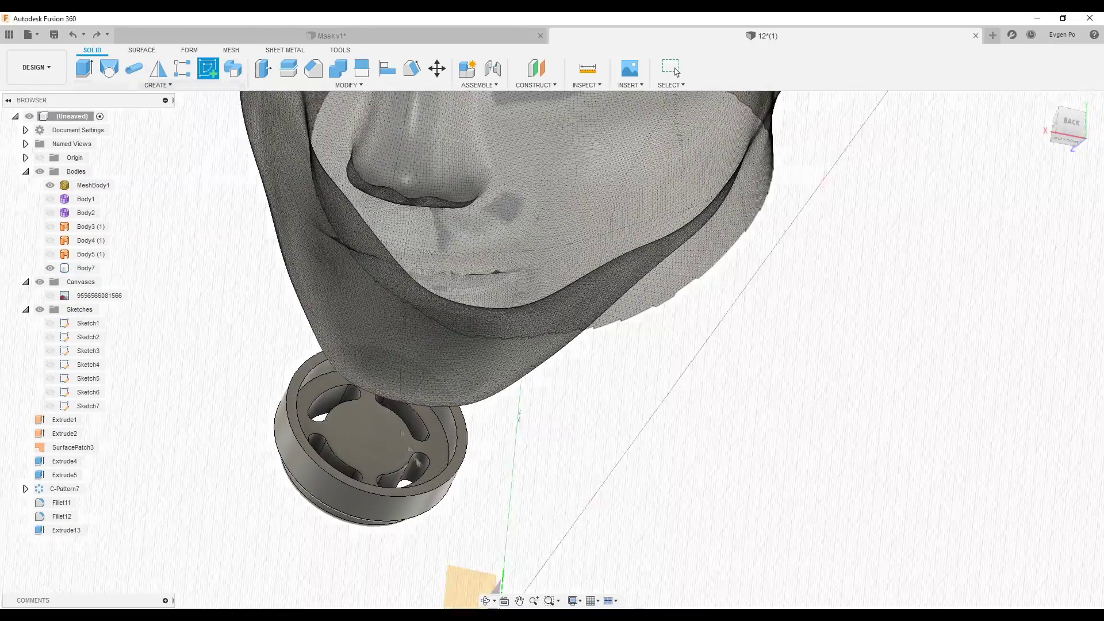
{"action": "key", "text": "c"}
{"action": "left_click", "coordinate": [461, 345]}
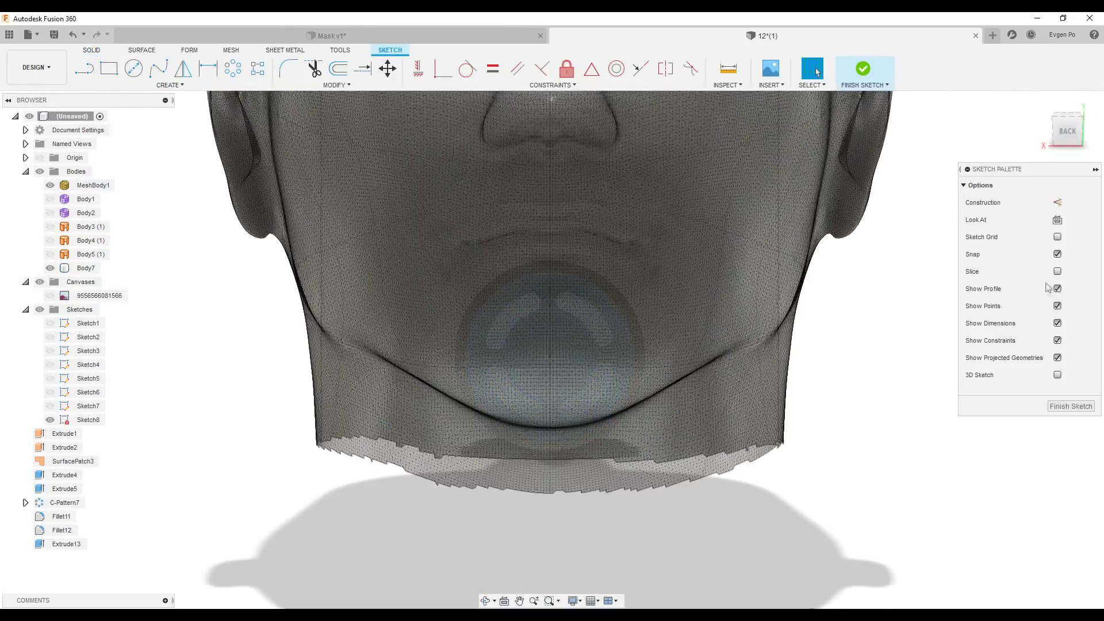
Draw a centre circle on the disk and extrude it as a 0.30 mm cut.
{"action": "left_click", "coordinate": [613, 349]}
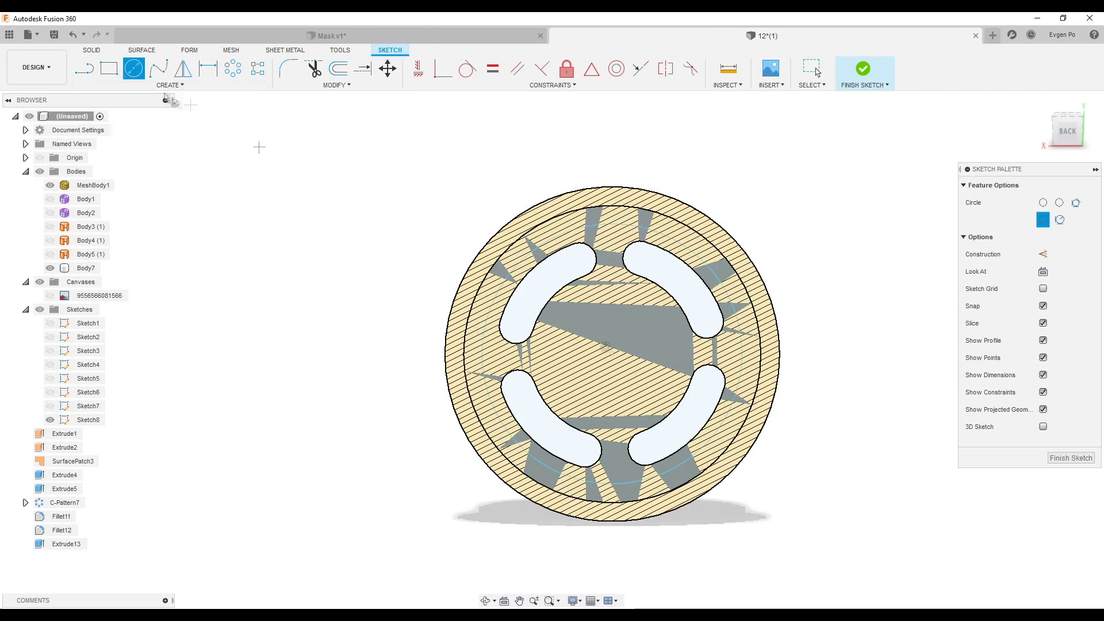
{"action": "key", "text": "e"}
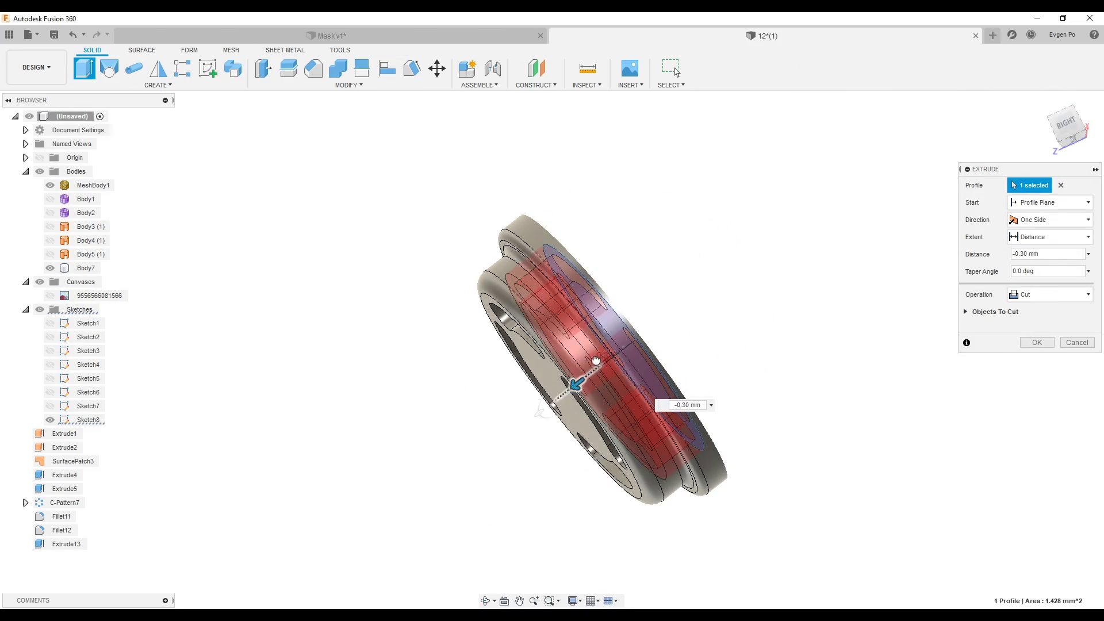
{"action": "key", "text": "Return"}
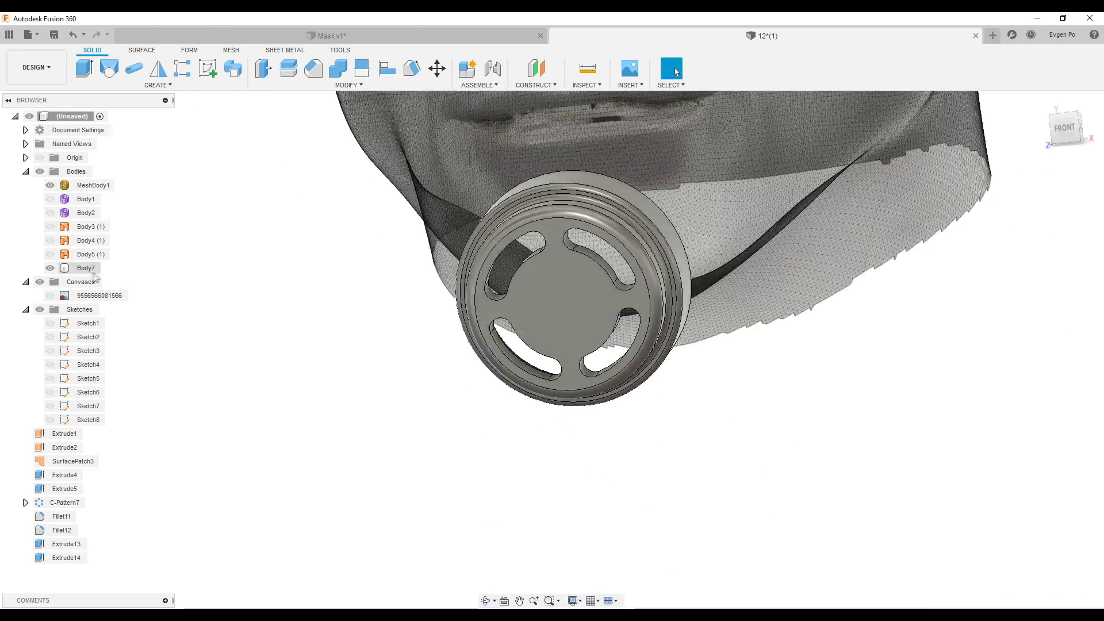
Nudge Body7 slightly up and into the mask with small offsets.
{"action": "right_click", "coordinate": [55, 269]}
{"action": "left_click", "coordinate": [53, 300]}
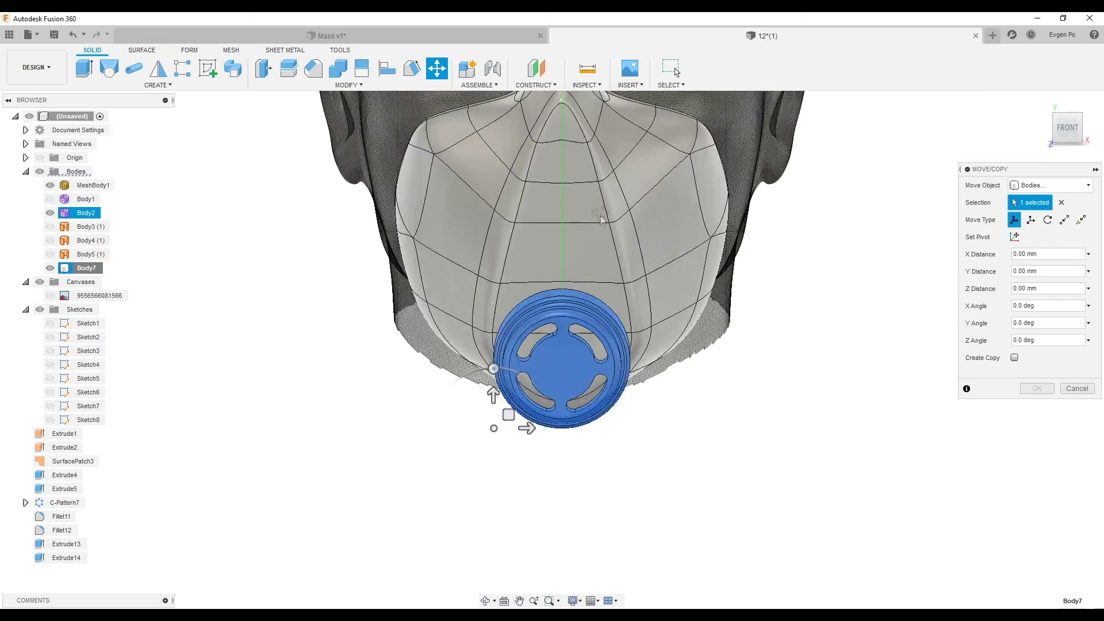
{"action": "left_click_drag", "start_coordinate": [509, 421], "coordinate": [510, 381]}
{"action": "left_click_drag", "start_coordinate": [1067, 129], "coordinate": [1013, 152]}
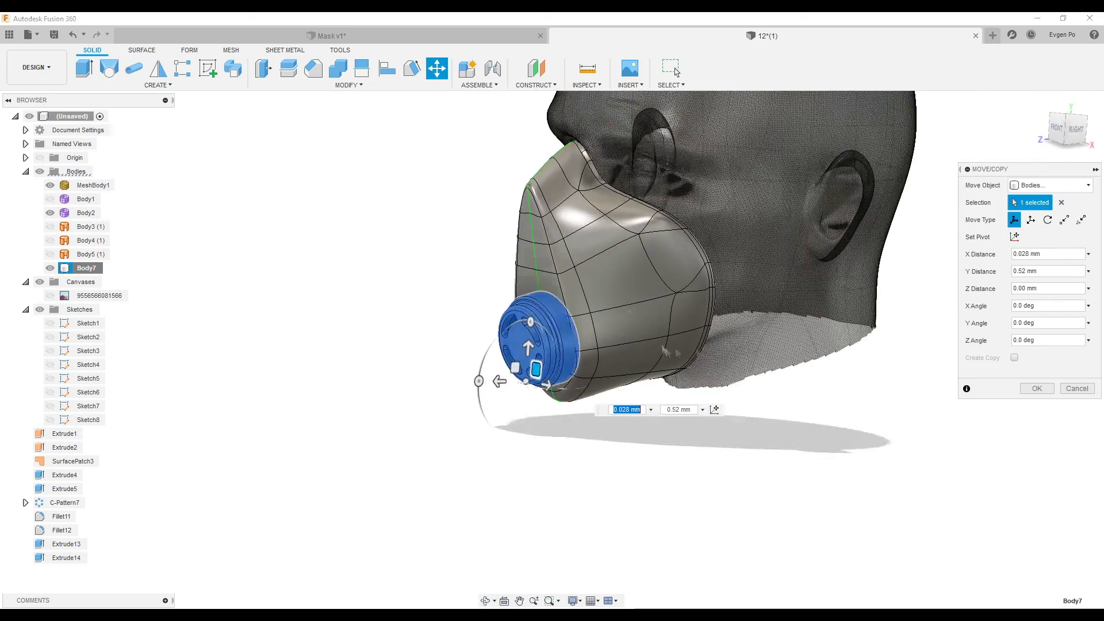
{"action": "left_click_drag", "start_coordinate": [567, 383], "coordinate": [570, 392]}
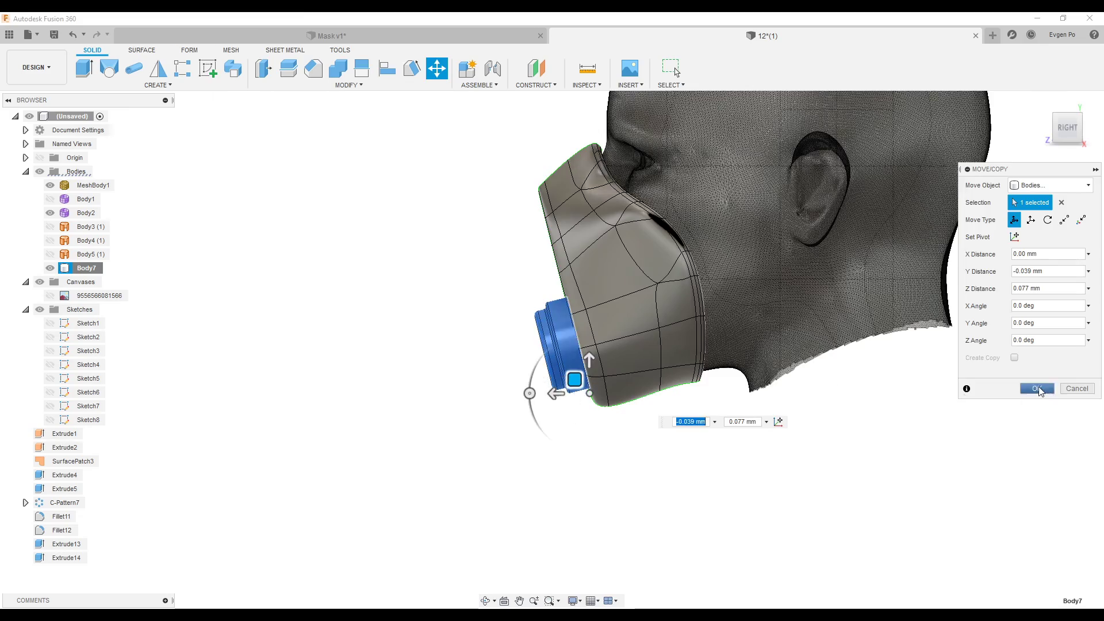
{"action": "left_click", "coordinate": [1036, 388]}
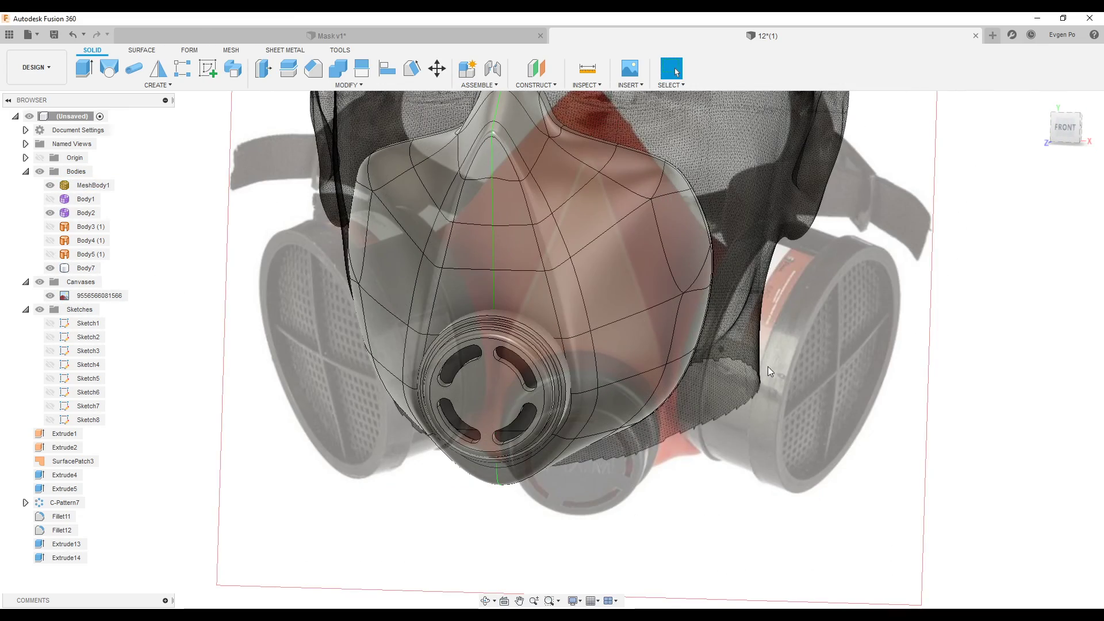
Sketch a circle on the cheek plane and extrude it 0.50 mm as a new-body cylinder.
{"action": "middle_click_drag", "start_coordinate": [632, 310], "coordinate": [714, 349], "text": "shift"}
{"action": "left_click", "coordinate": [208, 68]}
{"action": "left_click", "coordinate": [615, 416]}
{"action": "key", "text": "c"}
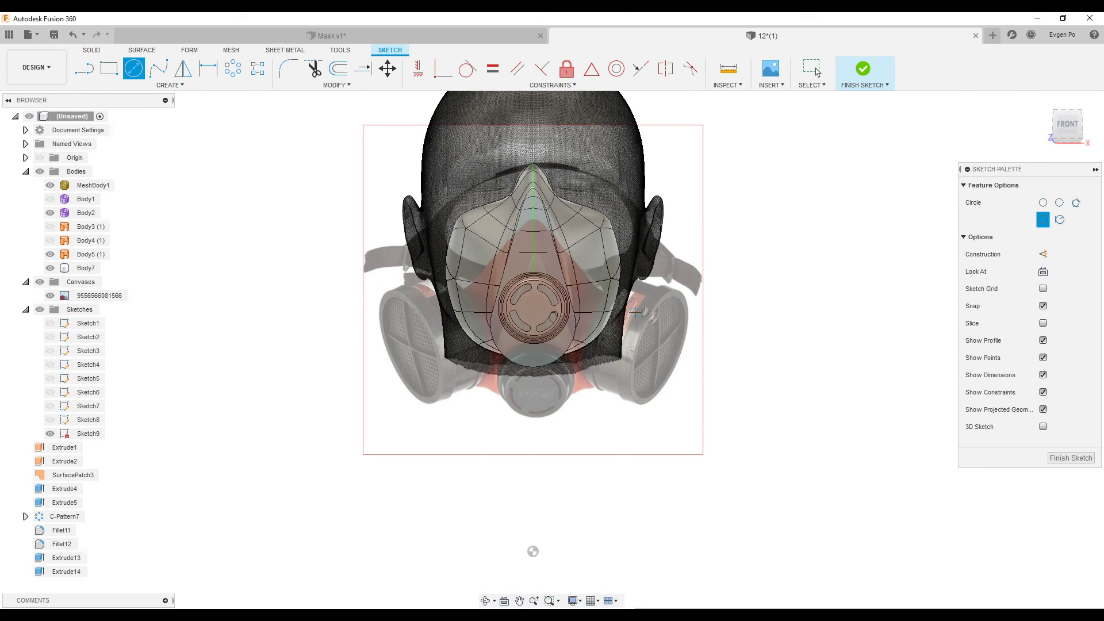
{"action": "left_click", "coordinate": [92, 50]}
{"action": "left_click", "coordinate": [84, 68]}
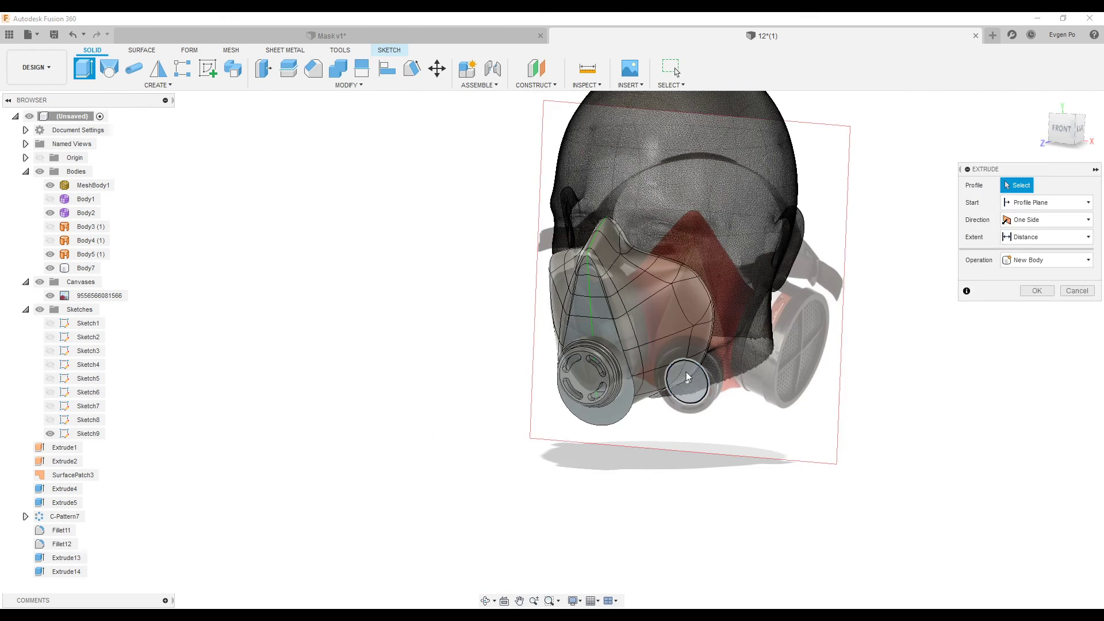
{"action": "left_click", "coordinate": [1036, 325]}
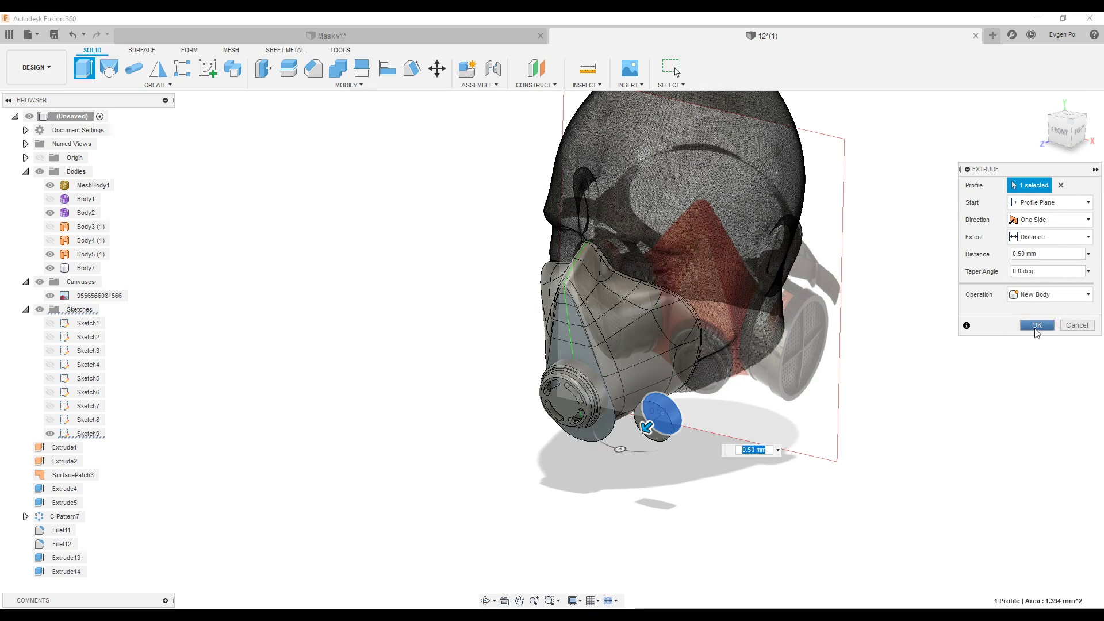
Slide the new cylinder toward the mask's cheek.
{"action": "right_click", "coordinate": [87, 282]}
{"action": "left_click", "coordinate": [98, 300]}
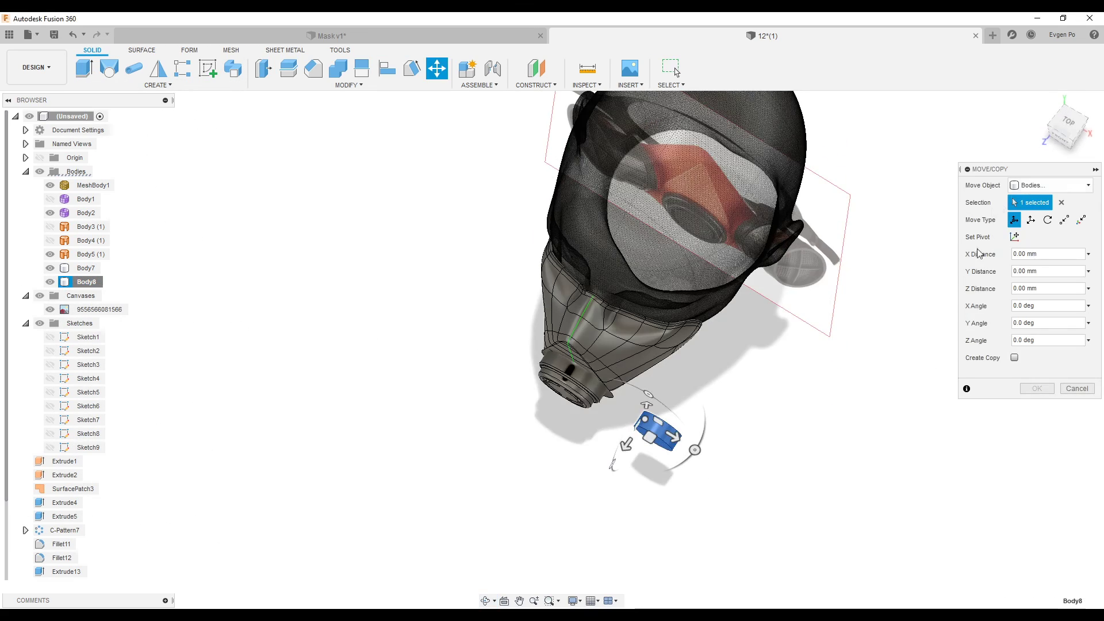
{"action": "middle_click_drag", "start_coordinate": [603, 419], "coordinate": [681, 321], "text": "shift"}
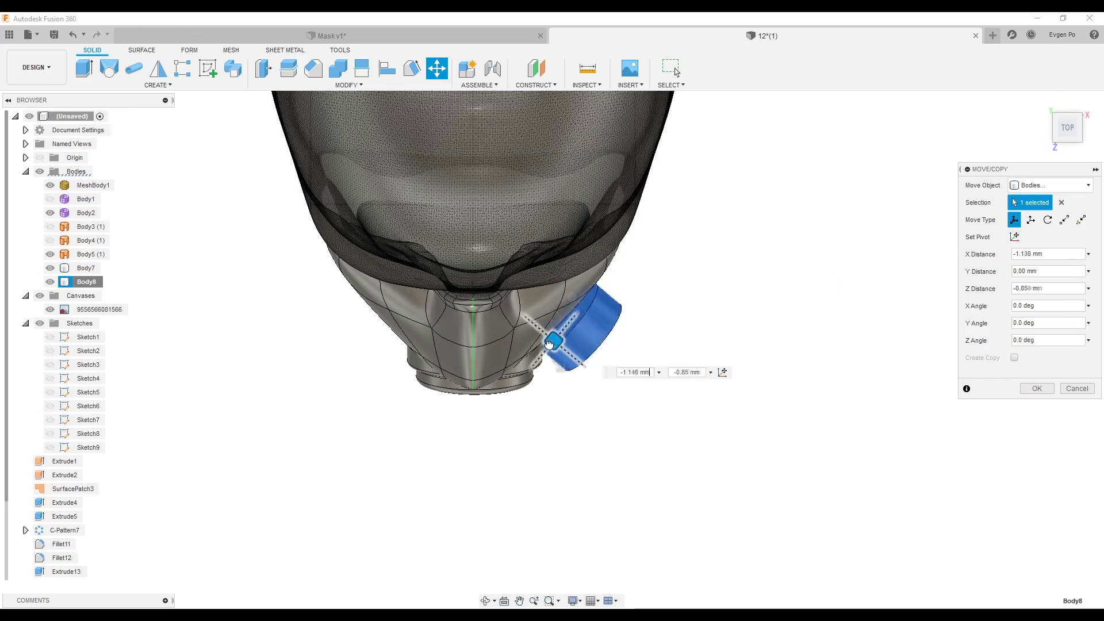
{"action": "middle_click_drag", "start_coordinate": [660, 275], "coordinate": [609, 373], "text": "shift"}
{"action": "left_click_drag", "start_coordinate": [547, 387], "coordinate": [592, 308]}
Tilt and rotate the cylinder (about 15° and 5°) to follow the mask surface.
{"action": "middle_click_drag", "start_coordinate": [592, 308], "coordinate": [589, 208], "text": "shift"}
{"action": "left_click_drag", "start_coordinate": [589, 208], "coordinate": [601, 230]}
{"action": "mouse_move", "coordinate": [601, 230]}
{"action": "middle_mouse_down", "text": "shift"}
{"action": "mouse_move", "coordinate": [581, 307]}
{"action": "mouse_move", "coordinate": [603, 337]}
{"action": "middle_mouse_up", "text": "shift"}
{"action": "left_click_drag", "start_coordinate": [604, 337], "coordinate": [613, 330]}
{"action": "mouse_move", "coordinate": [612, 331]}
{"action": "middle_mouse_down", "text": "shift"}
{"action": "mouse_move", "coordinate": [561, 244]}
{"action": "mouse_move", "coordinate": [493, 347]}
{"action": "middle_mouse_up", "text": "shift"}
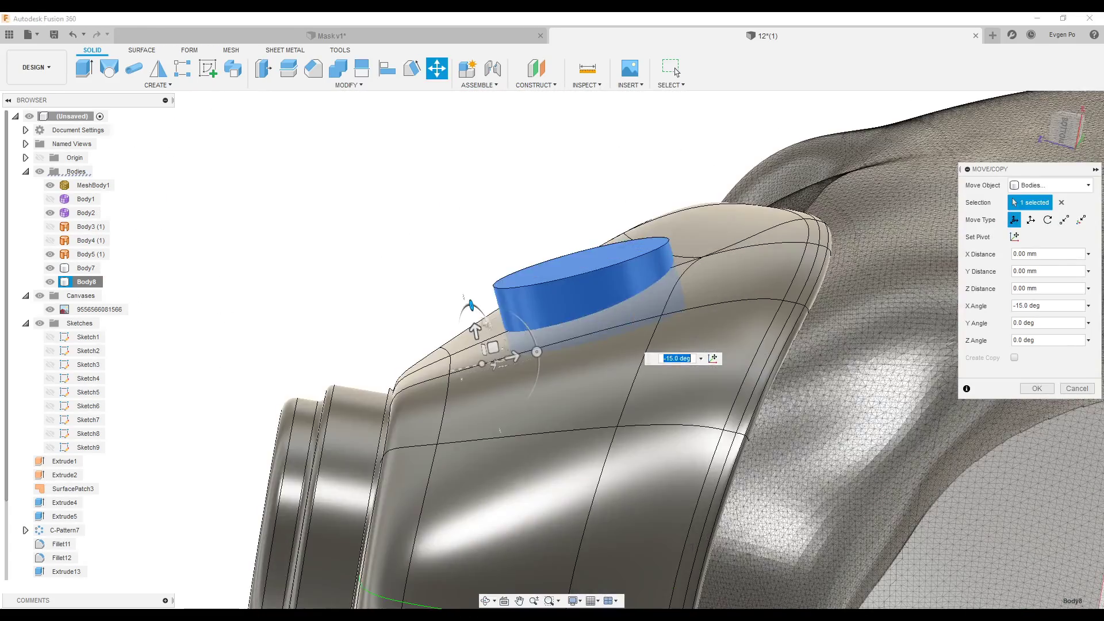
{"action": "left_click_drag", "start_coordinate": [492, 348], "coordinate": [547, 352]}
{"action": "middle_click_drag", "start_coordinate": [546, 352], "coordinate": [570, 322], "text": "shift"}
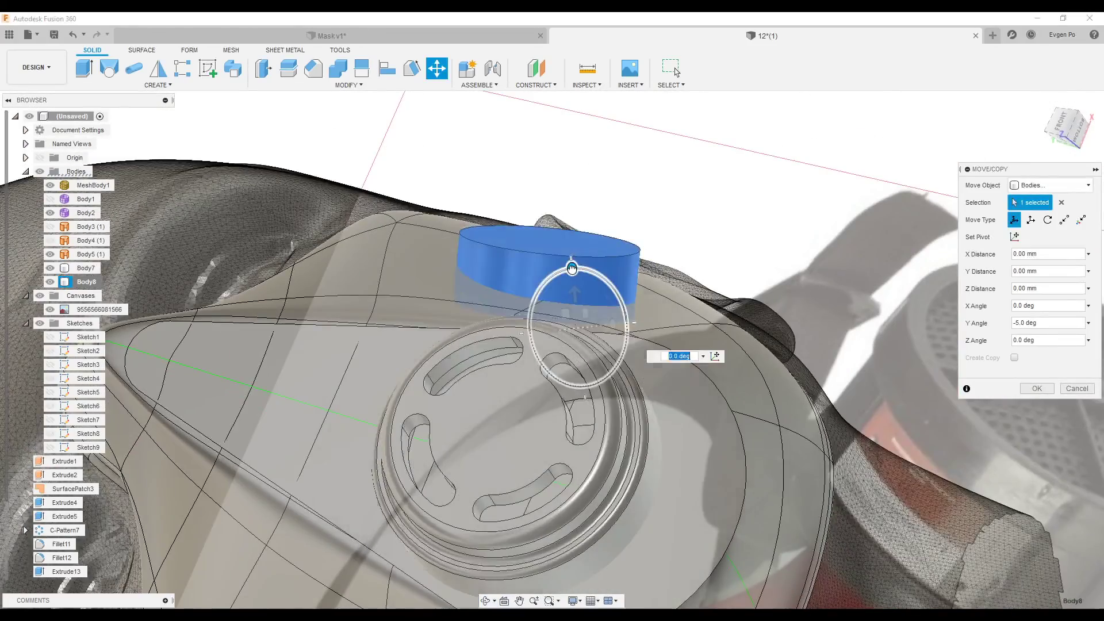
{"action": "left_click_drag", "start_coordinate": [569, 322], "coordinate": [542, 268]}
{"action": "key", "text": "Return"}
Mirror the cylinder across the mask's centre plane to the other cheek.
{"action": "scroll", "coordinate": [591, 327], "scroll_direction": "down", "scroll_amount": 5}
{"action": "mouse_move", "coordinate": [591, 328]}
{"action": "middle_mouse_down", "text": "shift"}
{"action": "mouse_move", "coordinate": [652, 316]}
{"action": "mouse_move", "coordinate": [517, 230]}
{"action": "middle_mouse_up", "text": "shift"}
{"action": "key", "text": "shift+m"}
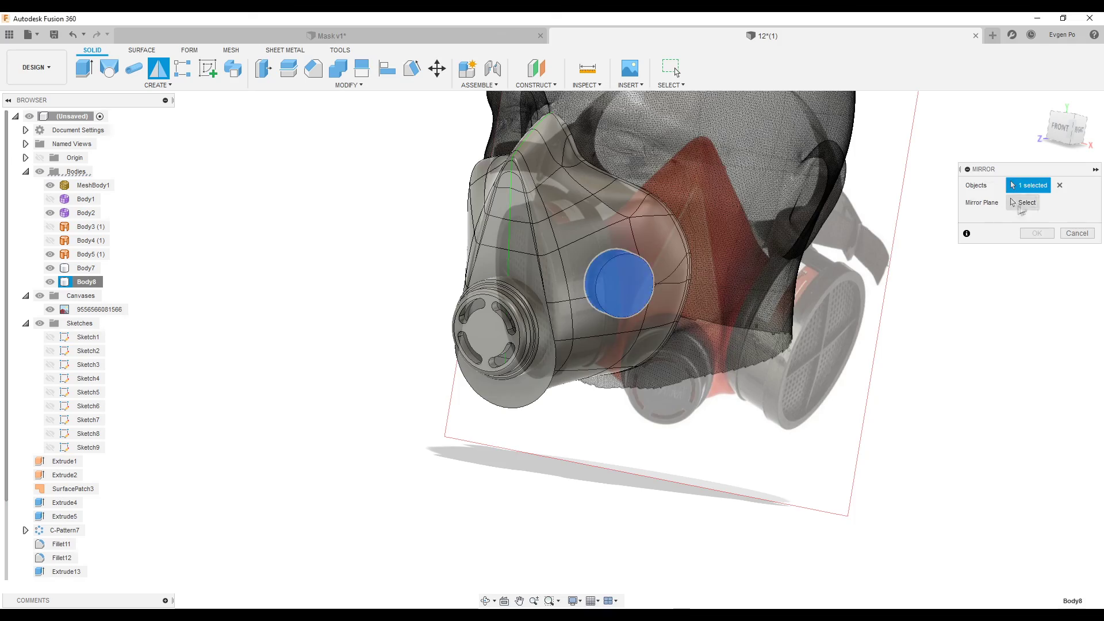
{"action": "left_click", "coordinate": [629, 357]}
{"action": "key", "text": "Return"}
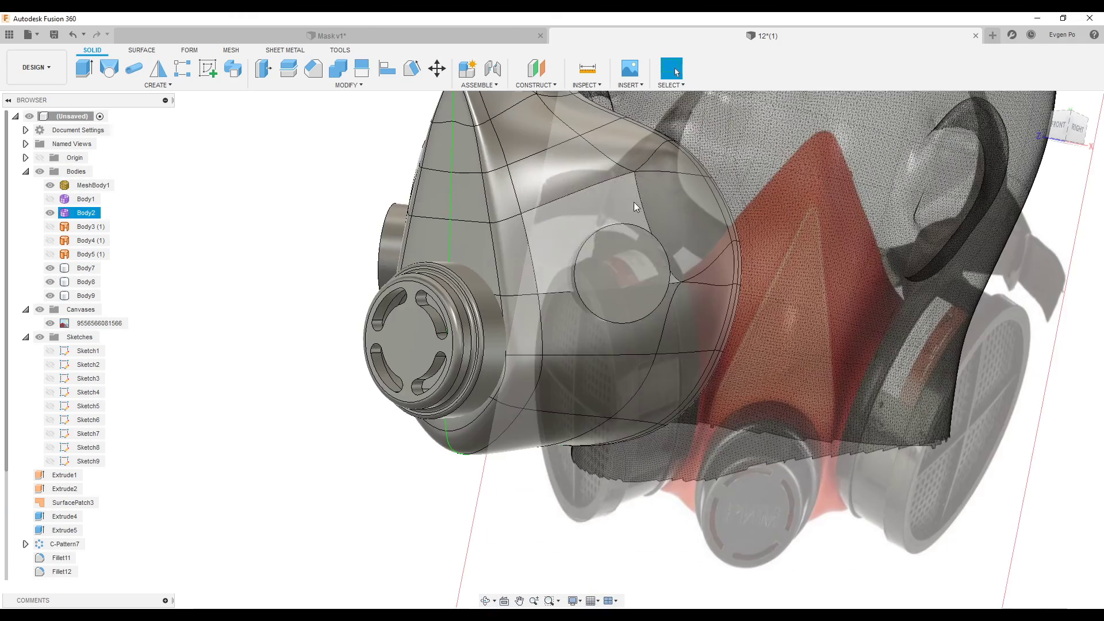
{"action": "right_click", "coordinate": [549, 254]}
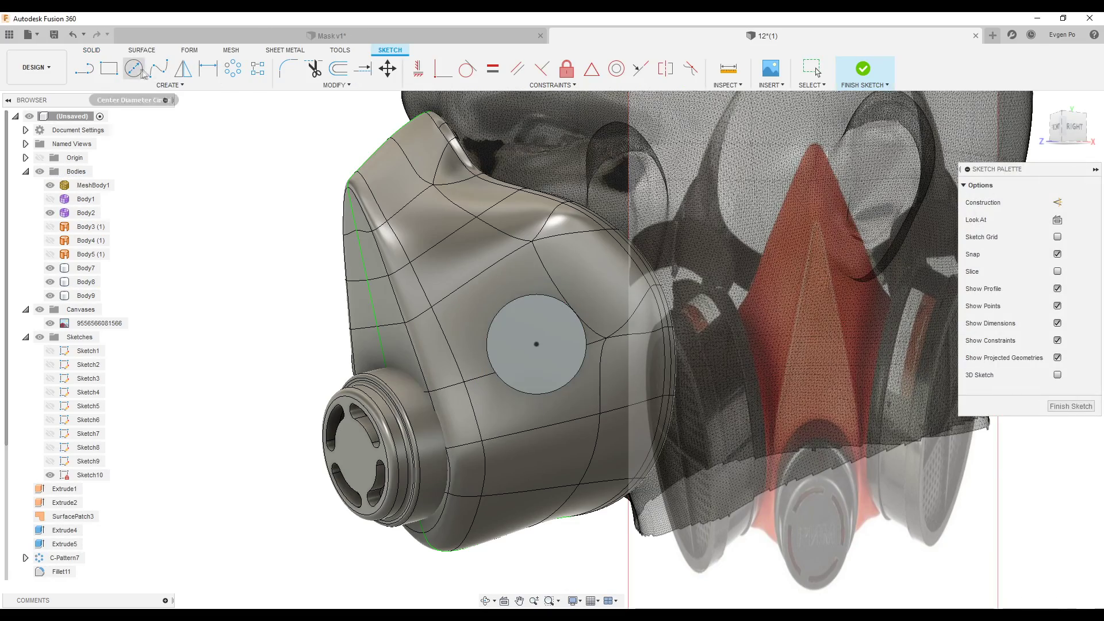
Extrude the side circles 0.90 mm as a new body and offset its face.
{"action": "left_click", "coordinate": [142, 72]}
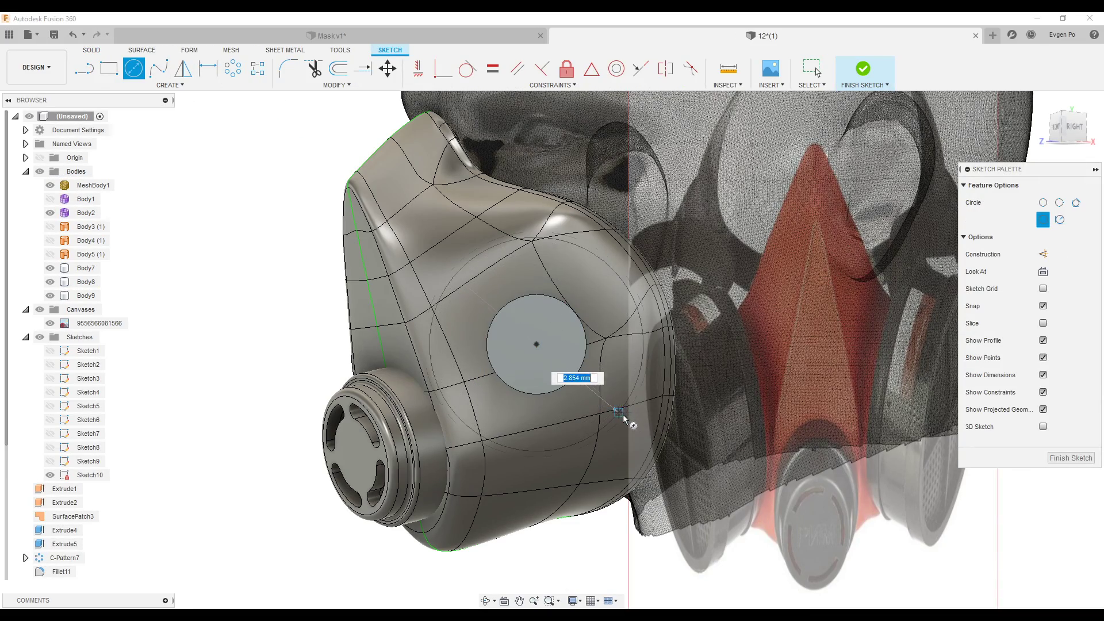
{"action": "key", "text": "e"}
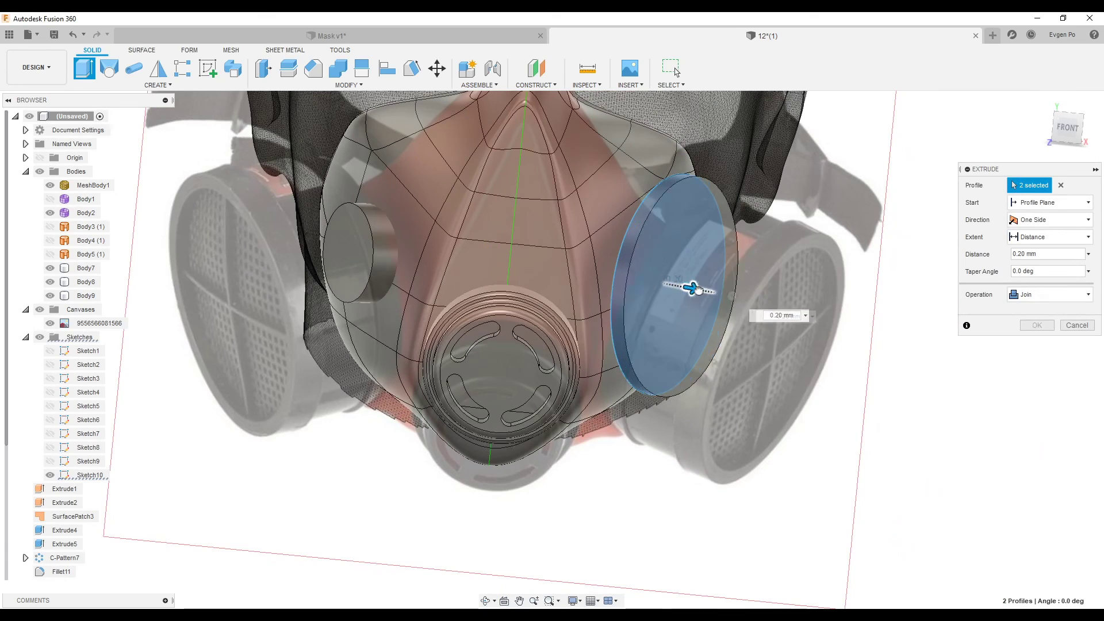
{"action": "left_click_drag", "start_coordinate": [697, 289], "coordinate": [738, 292]}
{"action": "left_click", "coordinate": [1070, 132]}
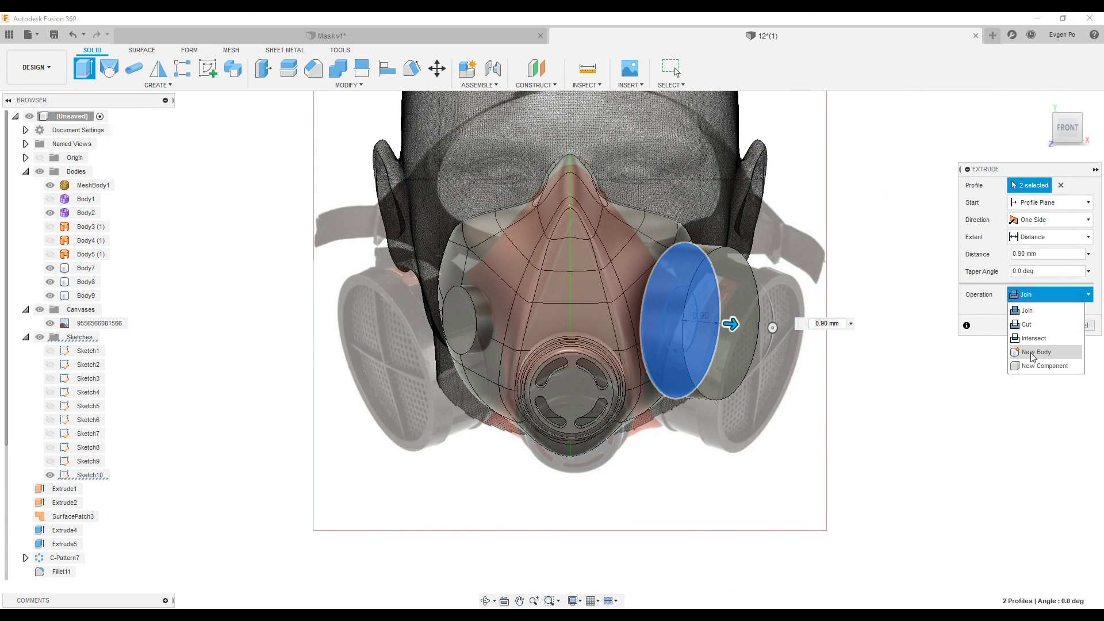
{"action": "left_click", "coordinate": [1037, 325]}
{"action": "left_click", "coordinate": [678, 294]}
{"action": "key", "text": "q"}
{"action": "mouse_move", "coordinate": [690, 299]}
{"action": "middle_mouse_down", "text": "shift"}
{"action": "mouse_move", "coordinate": [672, 285]}
{"action": "mouse_move", "coordinate": [888, 246]}
{"action": "middle_mouse_up", "text": "shift"}
{"action": "key", "text": "Escape"}
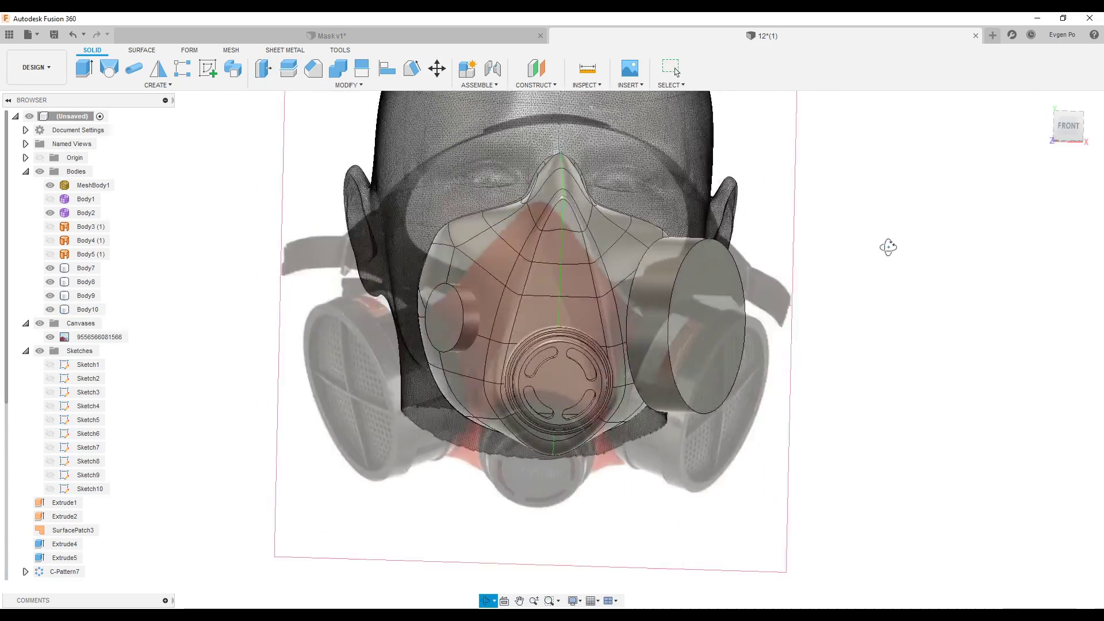
Cut an inner circle through the end face to hollow the cylinder into a ring.
{"action": "right_click", "coordinate": [710, 308]}
{"action": "left_click", "coordinate": [708, 368]}
{"action": "key", "text": "c"}
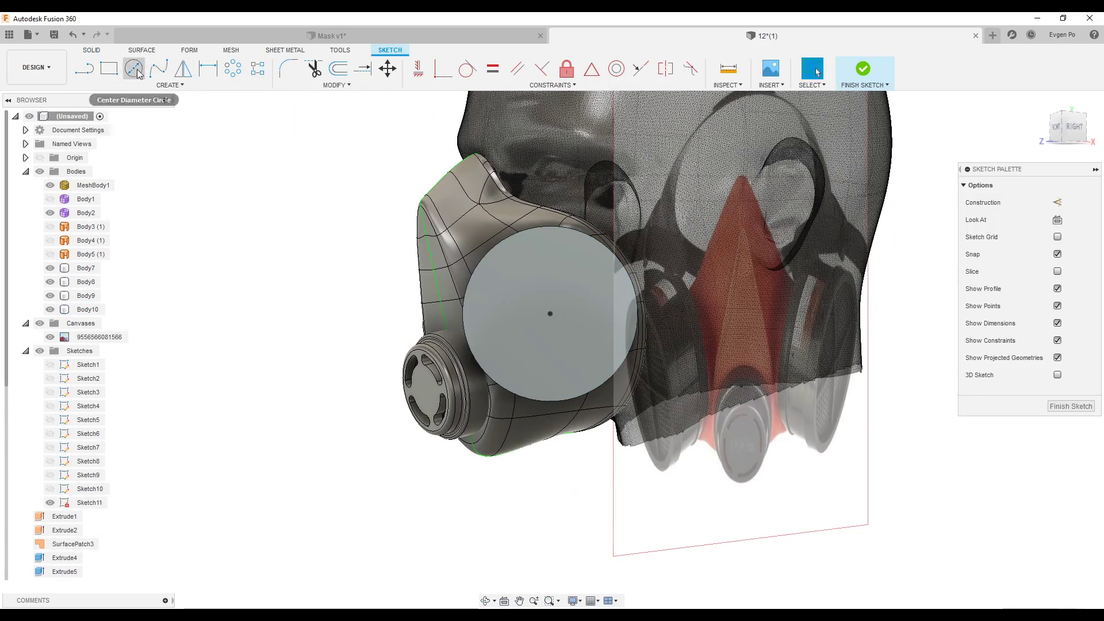
{"action": "left_click", "coordinate": [550, 314]}
{"action": "left_click", "coordinate": [862, 69]}
{"action": "key", "text": "e"}
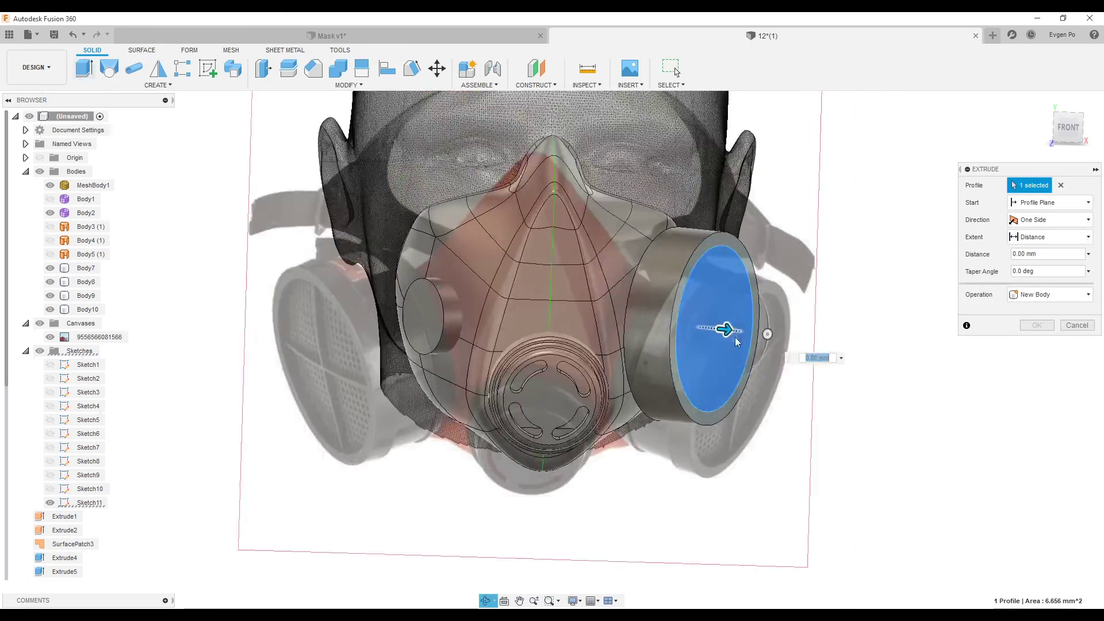
{"action": "key", "text": "Return"}
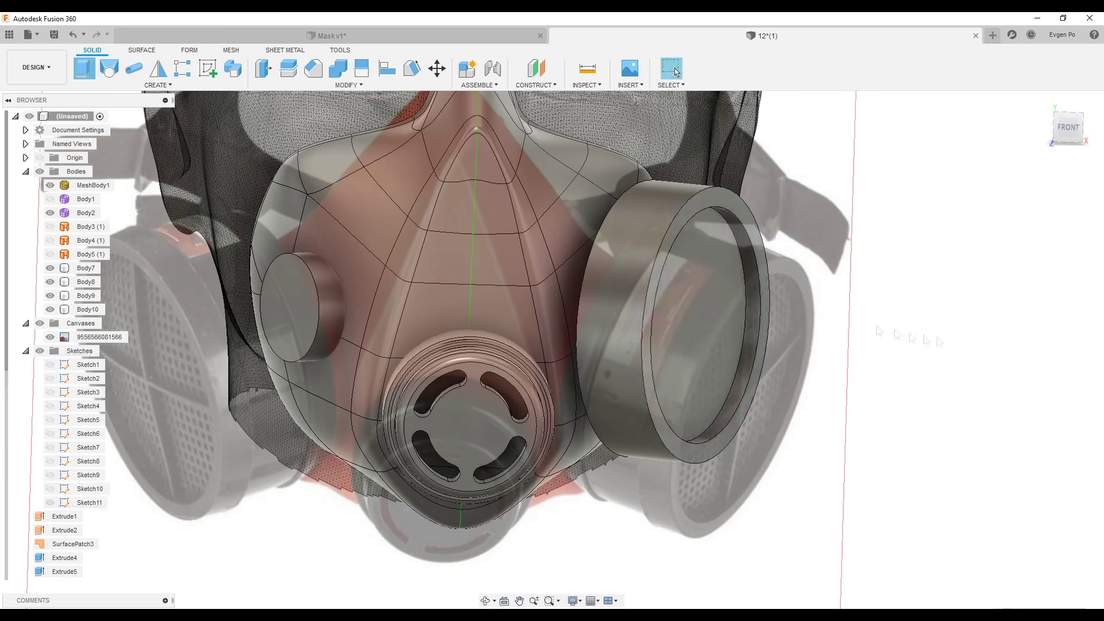
{"action": "middle_click_drag", "start_coordinate": [638, 316], "coordinate": [748, 299], "text": "shift"}
{"action": "right_click", "coordinate": [659, 300]}
{"action": "left_click", "coordinate": [644, 355]}
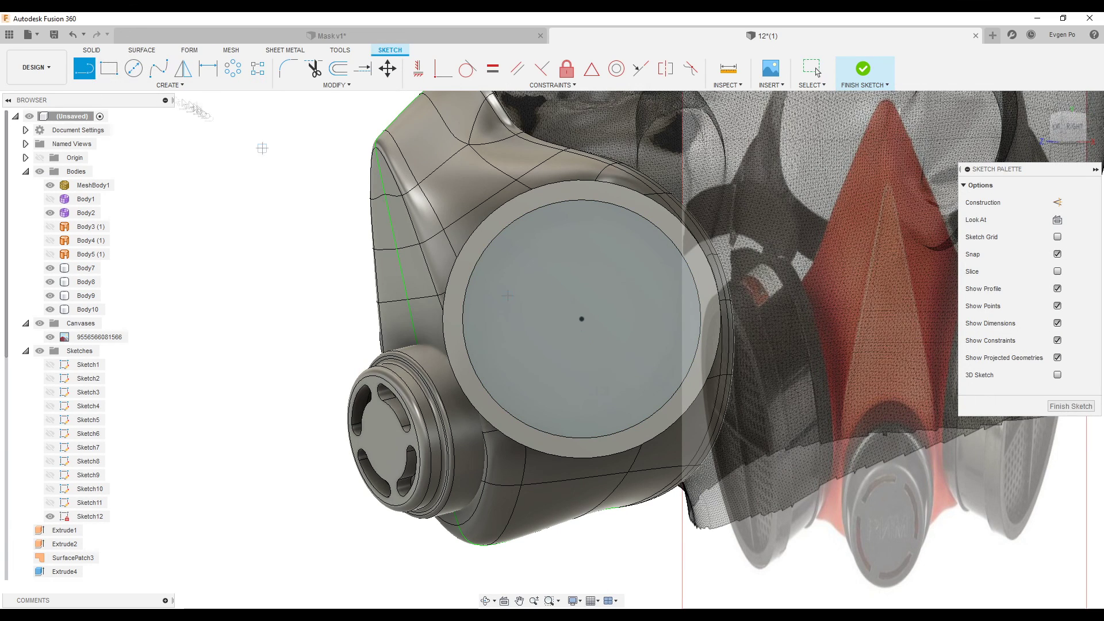
Sketch a rib strip, mirror it, and circular-pattern it into a four-arm cross.
{"action": "key", "text": "r"}
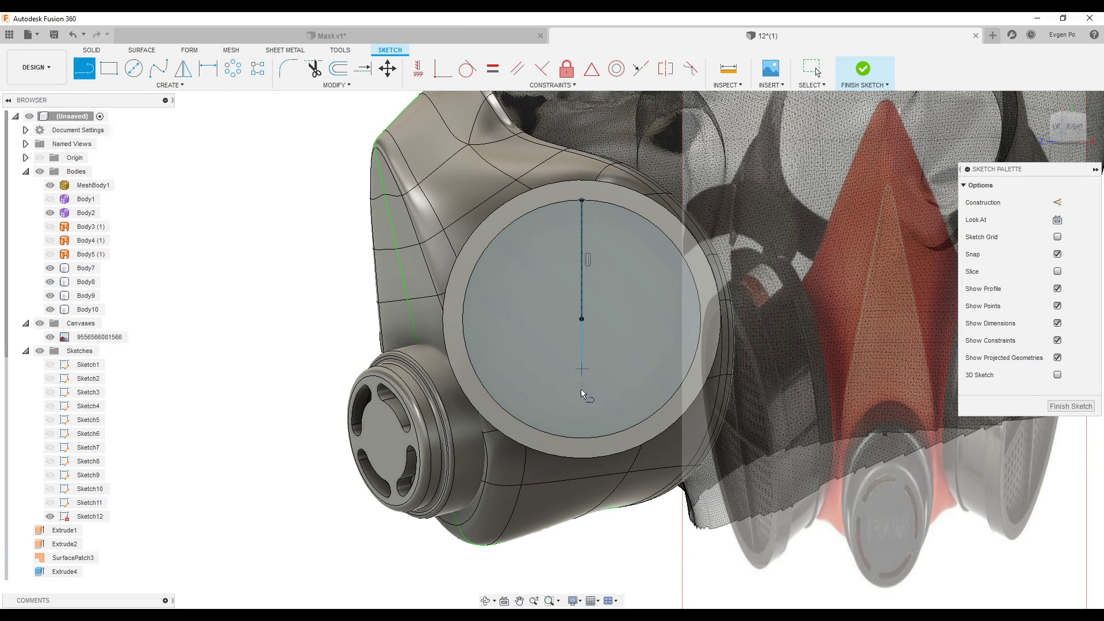
{"action": "key", "text": "r"}
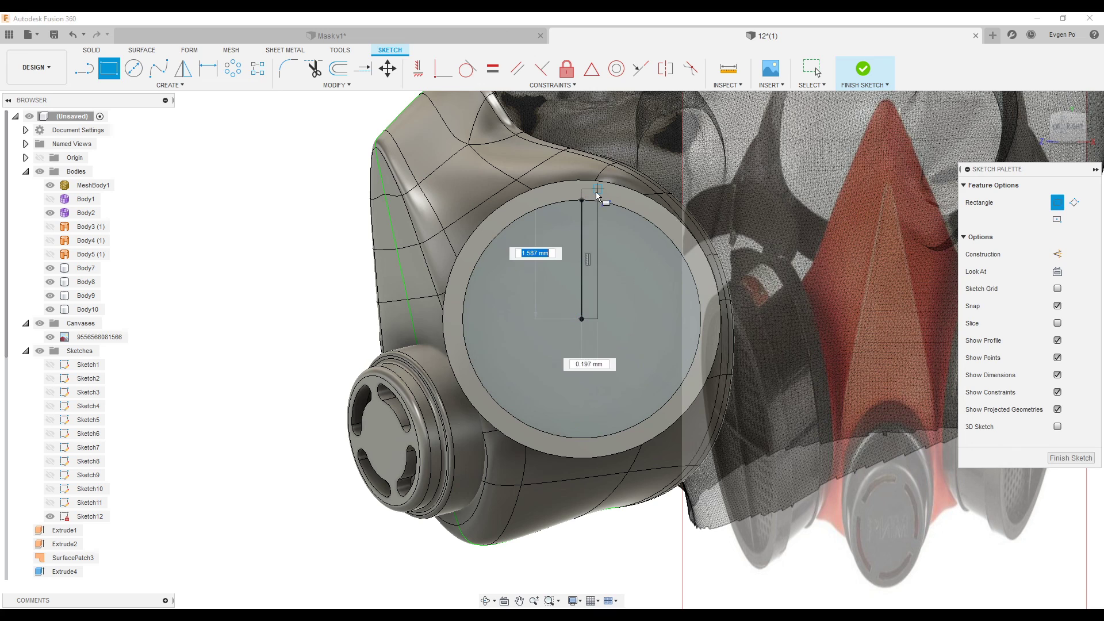
{"action": "left_click", "coordinate": [184, 69]}
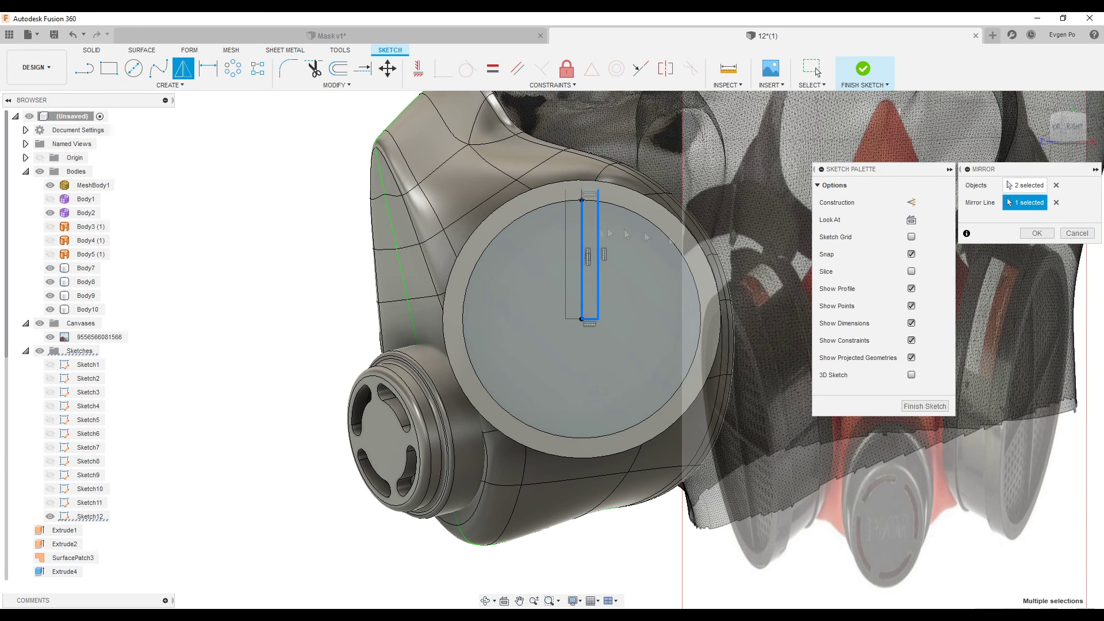
{"action": "left_click", "coordinate": [1037, 233]}
{"action": "left_click", "coordinate": [233, 69]}
{"action": "left_click", "coordinate": [565, 247]}
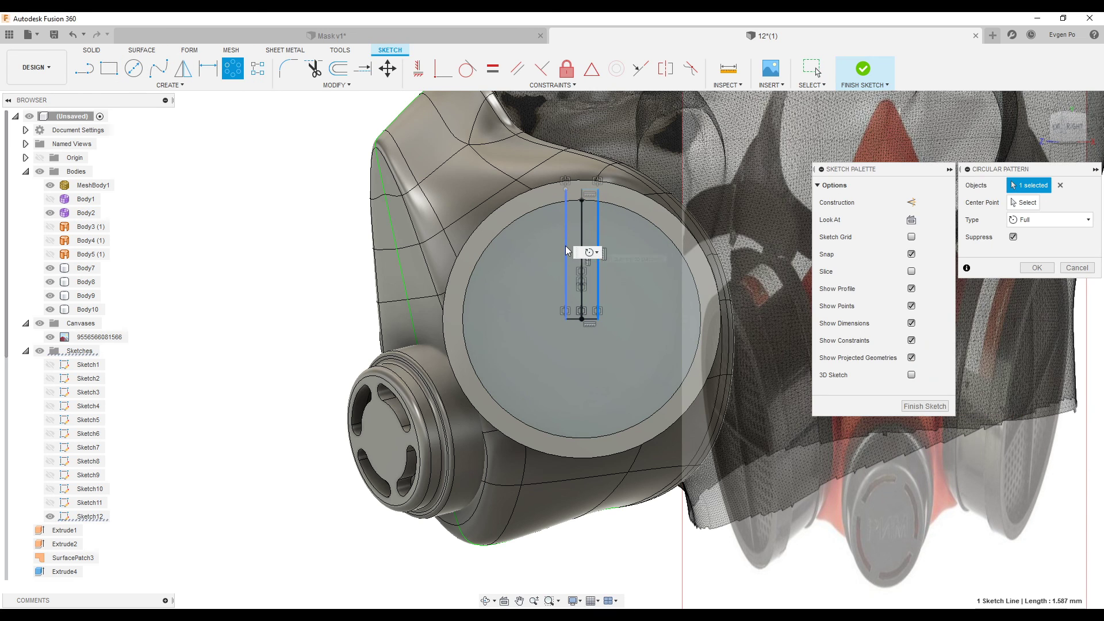
{"action": "key", "text": "Escape"}
{"action": "scroll", "coordinate": [567, 264], "scroll_direction": "up", "scroll_amount": 3}
{"action": "left_click", "coordinate": [233, 69]}
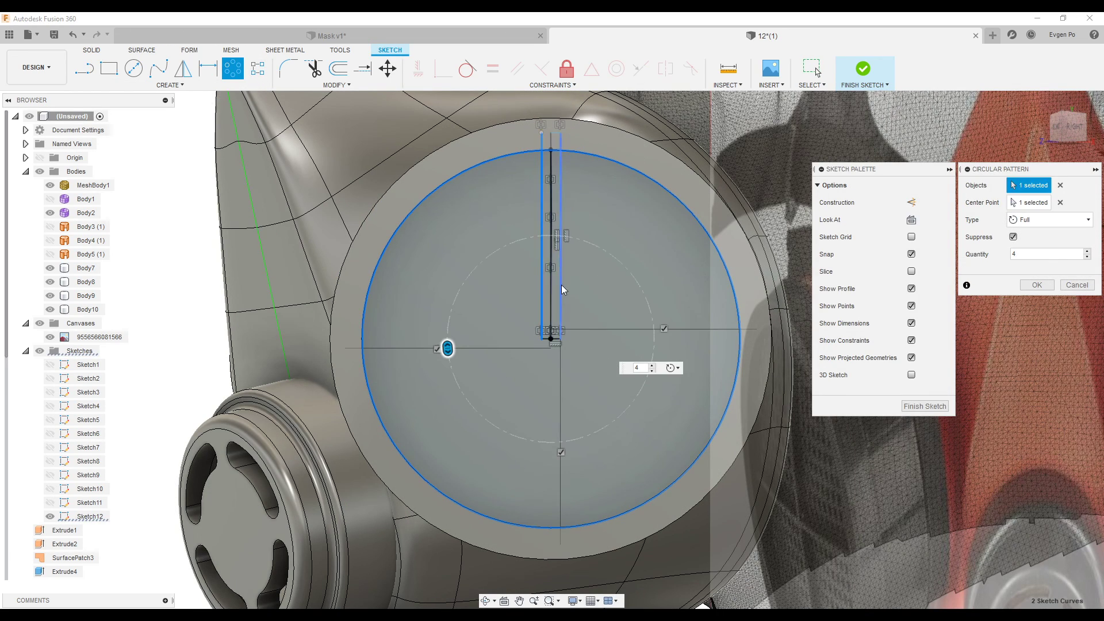
{"action": "left_click", "coordinate": [1037, 285]}
Extrude the cross strip profiles 0.15 mm, joined to the cap.
{"action": "key", "text": "e"}
{"action": "scroll", "coordinate": [555, 340], "scroll_direction": "up", "scroll_amount": 5}
{"action": "scroll", "coordinate": [575, 338], "scroll_direction": "up", "scroll_amount": 3}
{"action": "scroll", "coordinate": [628, 336], "scroll_direction": "down", "scroll_amount": 5}
{"action": "left_click", "coordinate": [546, 276]}
{"action": "left_click", "coordinate": [673, 276]}
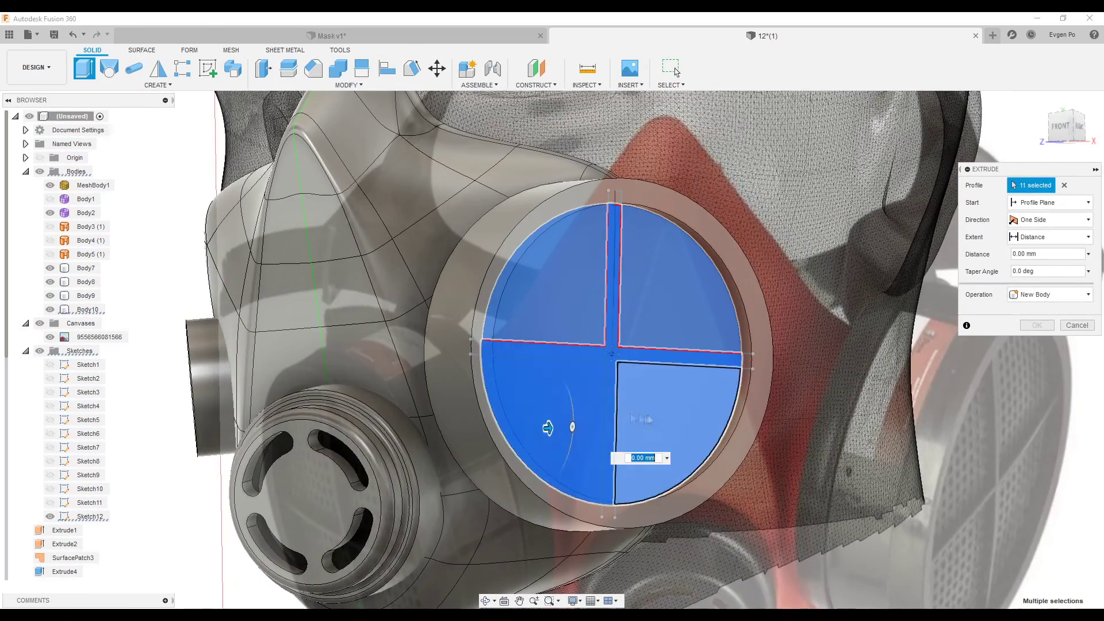
{"action": "left_click", "coordinate": [673, 437]}
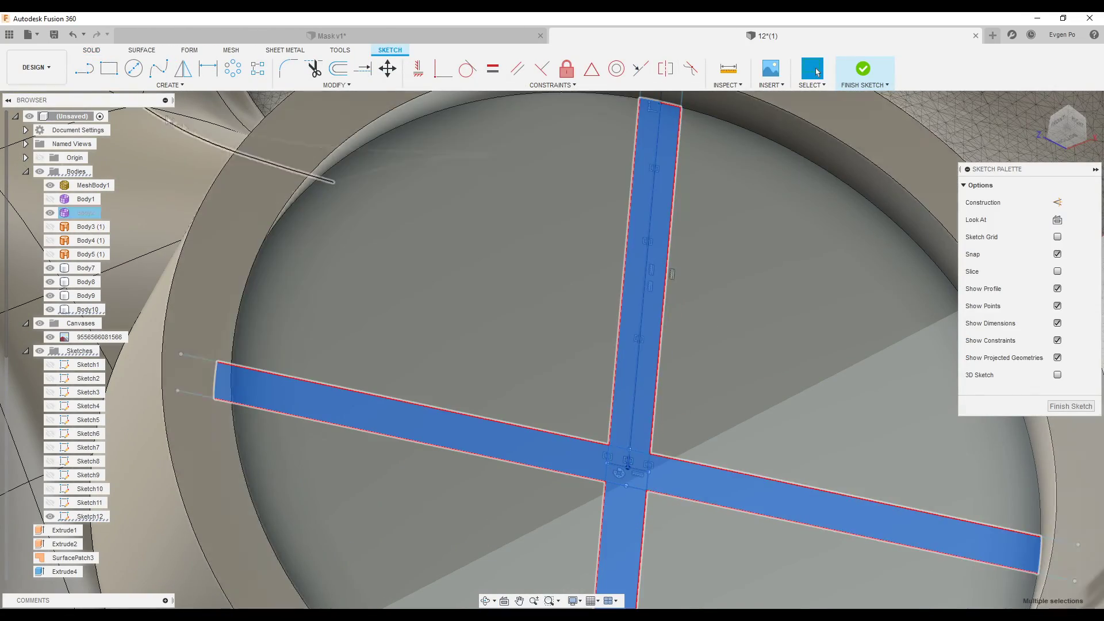
{"action": "key", "text": "e"}
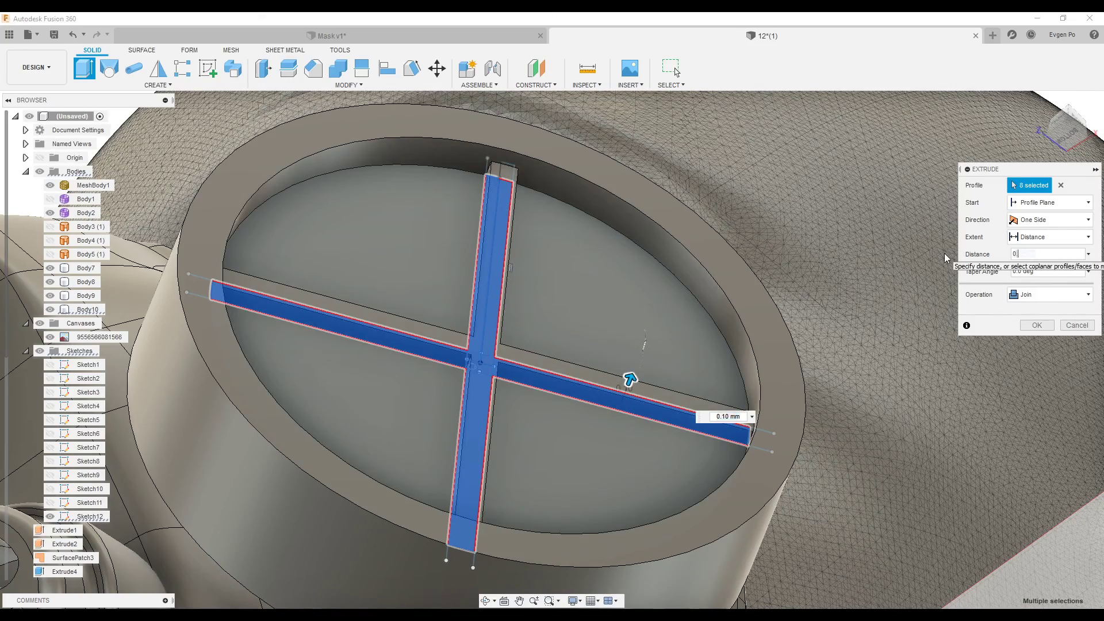
{"action": "type", "text": "0.15"}
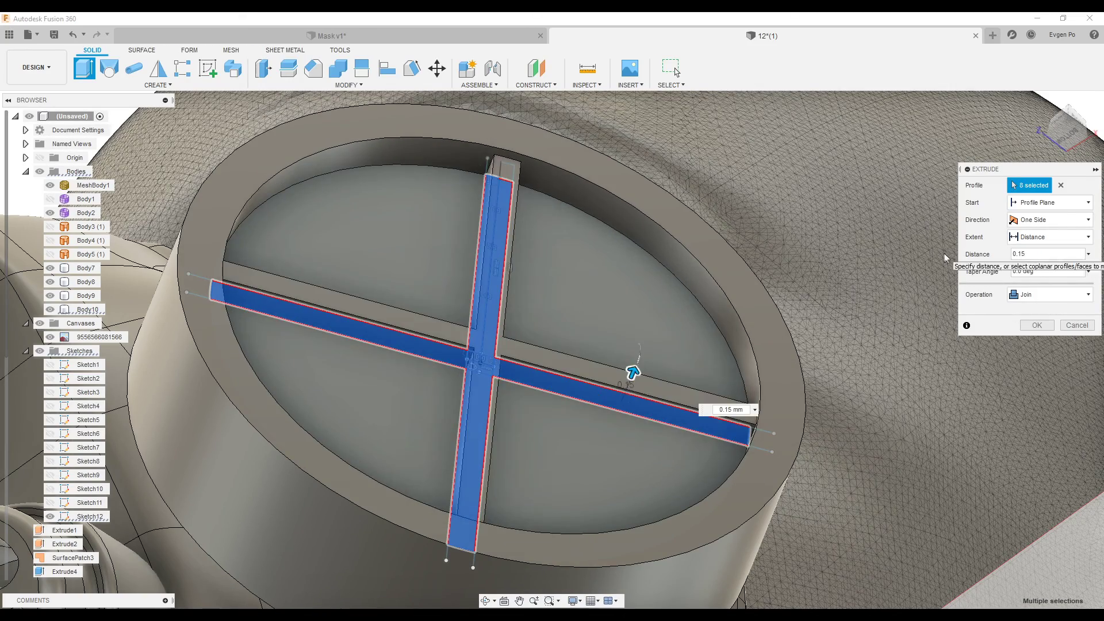
{"action": "key", "text": "Return"}
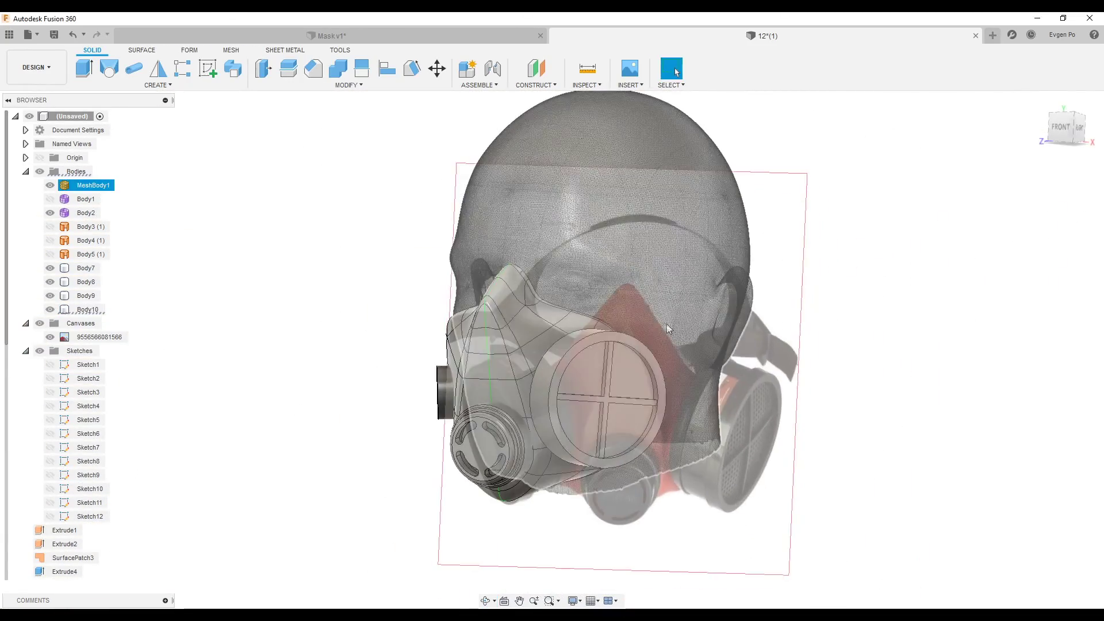
Sketch a circle on the filter face and extrude a -0.20 mm ring.
{"action": "middle_click_drag", "start_coordinate": [667, 323], "coordinate": [522, 312], "text": "shift"}
{"action": "scroll", "coordinate": [522, 312], "scroll_direction": "up", "scroll_amount": 3}
{"action": "right_click", "coordinate": [522, 312]}
{"action": "left_click", "coordinate": [518, 375]}
{"action": "key", "text": "c"}
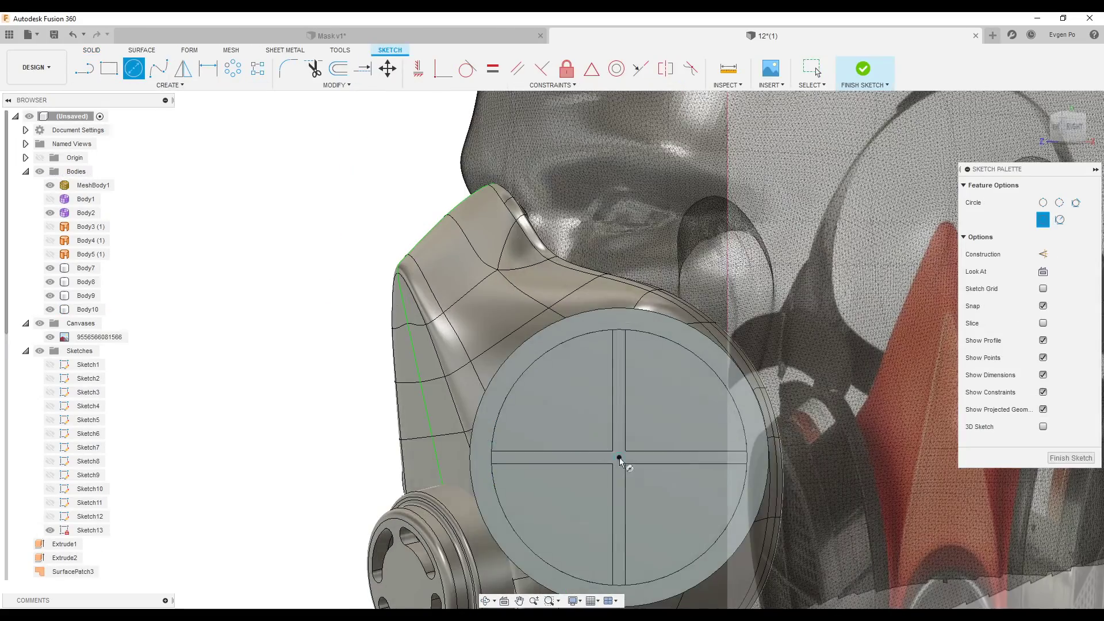
{"action": "left_click", "coordinate": [619, 460]}
{"action": "scroll", "coordinate": [466, 438], "scroll_direction": "up", "scroll_amount": 3}
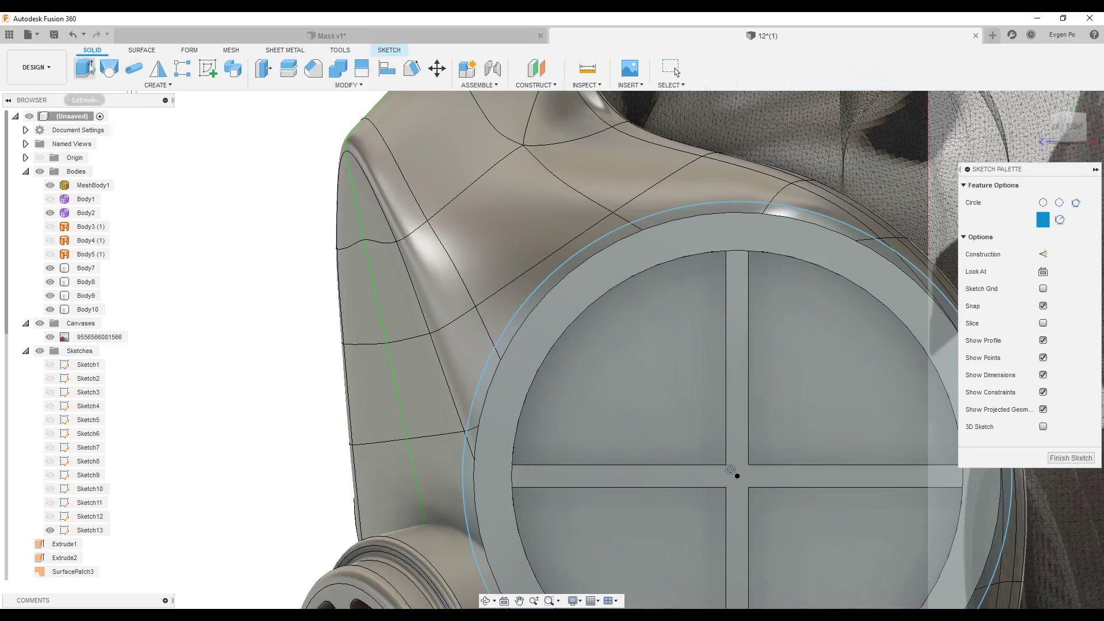
{"action": "key", "text": "e"}
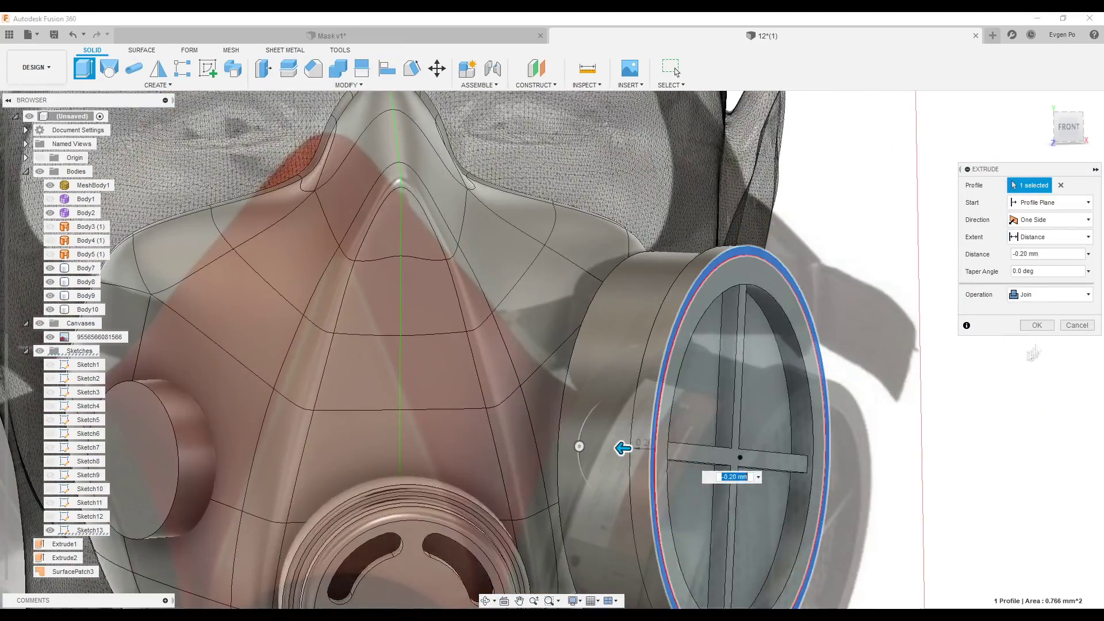
{"action": "key", "text": "Return"}
{"action": "left_click", "coordinate": [88, 310]}
{"action": "middle_click_drag", "start_coordinate": [518, 345], "coordinate": [686, 446], "text": "shift"}
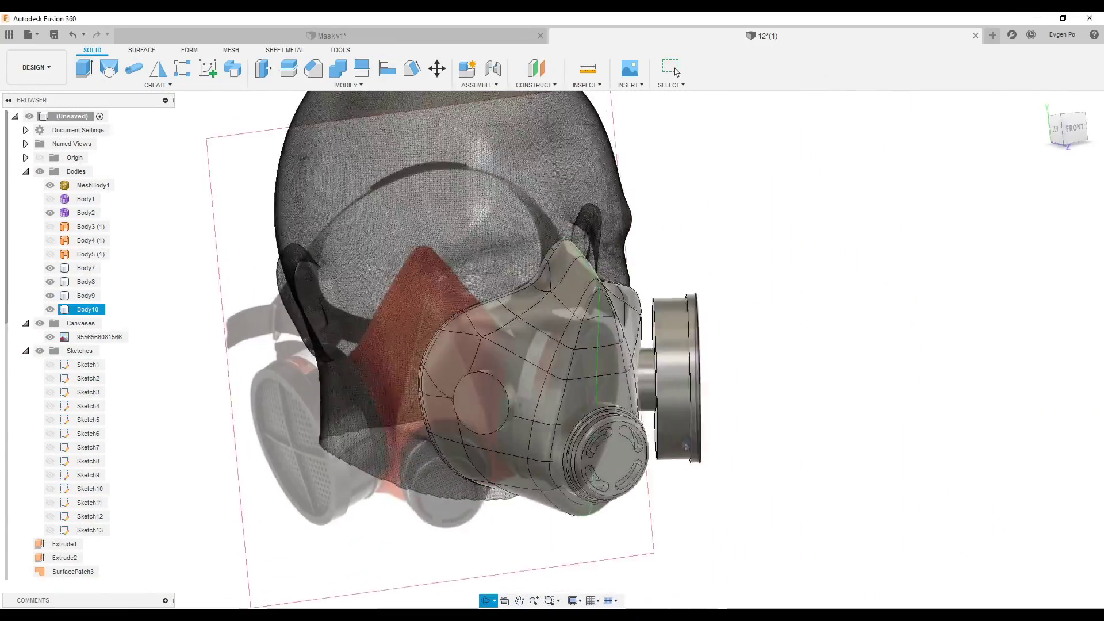
{"action": "scroll", "coordinate": [658, 397], "scroll_direction": "up", "scroll_amount": 3}
{"action": "right_click", "coordinate": [658, 392]}
With Slice enabled, sketch a circle at the cartridge face's outer edge.
{"action": "left_click", "coordinate": [661, 454]}
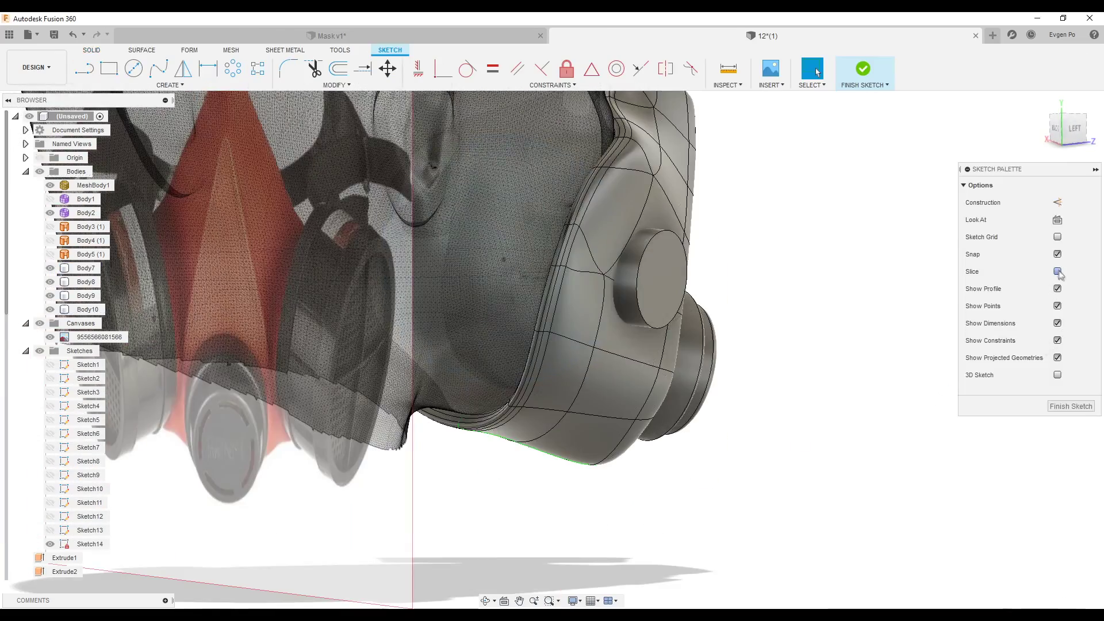
{"action": "left_click", "coordinate": [1058, 271]}
{"action": "key", "text": "c"}
{"action": "left_click", "coordinate": [445, 239]}
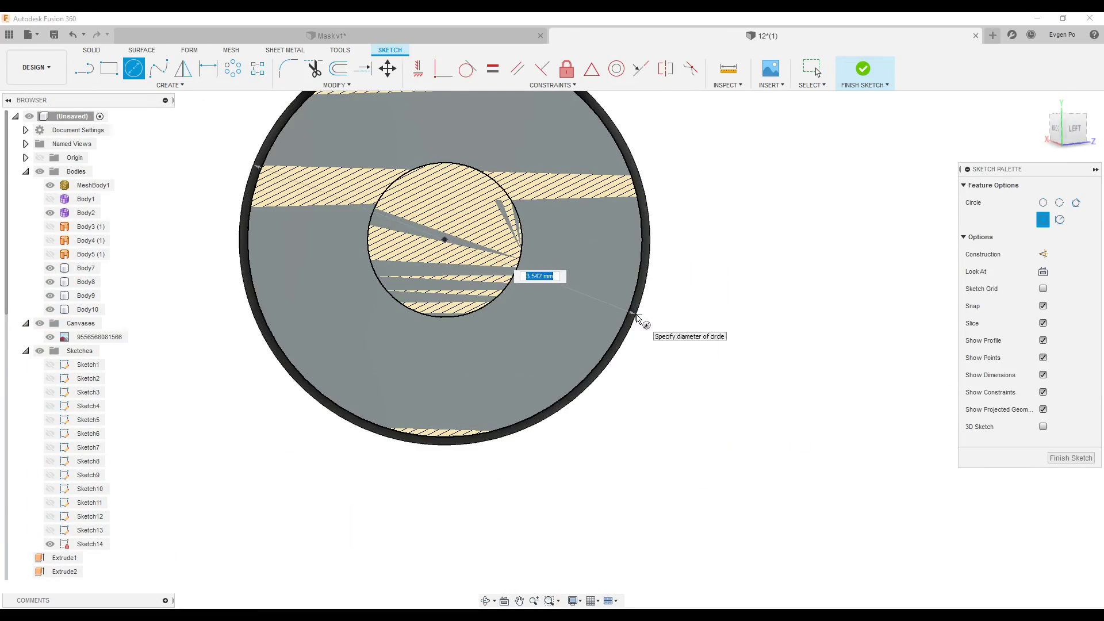
{"action": "left_click", "coordinate": [637, 317]}
Extrude the ring -0.20 mm and orbit around the mask to check the filters.
{"action": "key", "text": "e"}
{"action": "left_click_drag", "start_coordinate": [608, 254], "coordinate": [637, 255]}
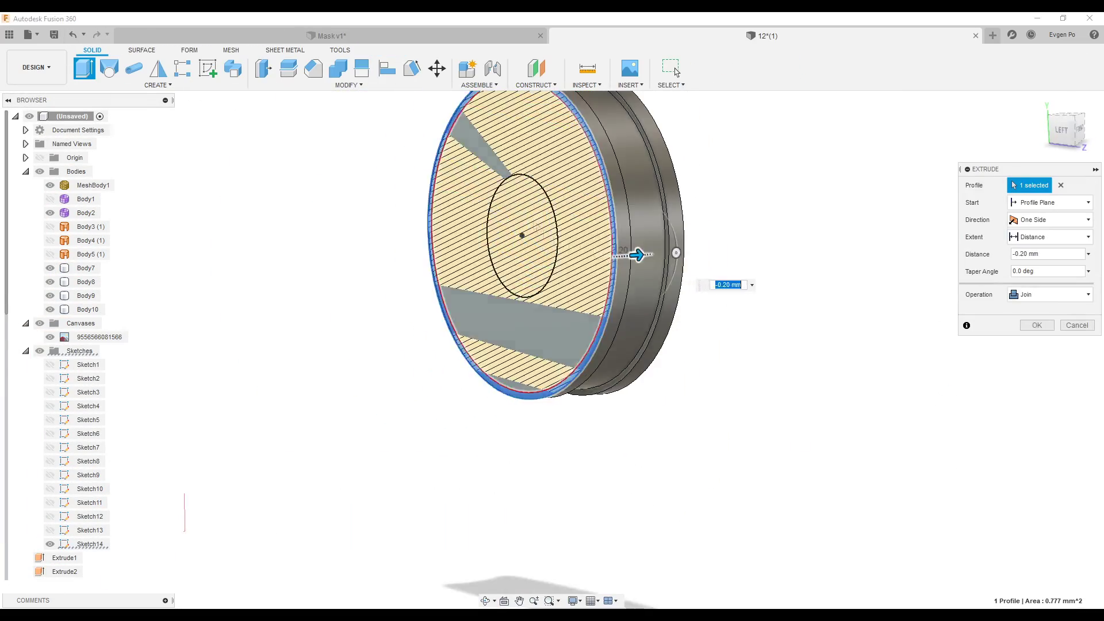
{"action": "middle_click_drag", "start_coordinate": [636, 255], "coordinate": [493, 192], "text": "shift"}
{"action": "left_click", "coordinate": [1037, 325]}
{"action": "middle_click_drag", "start_coordinate": [1044, 350], "coordinate": [575, 226], "text": "shift"}
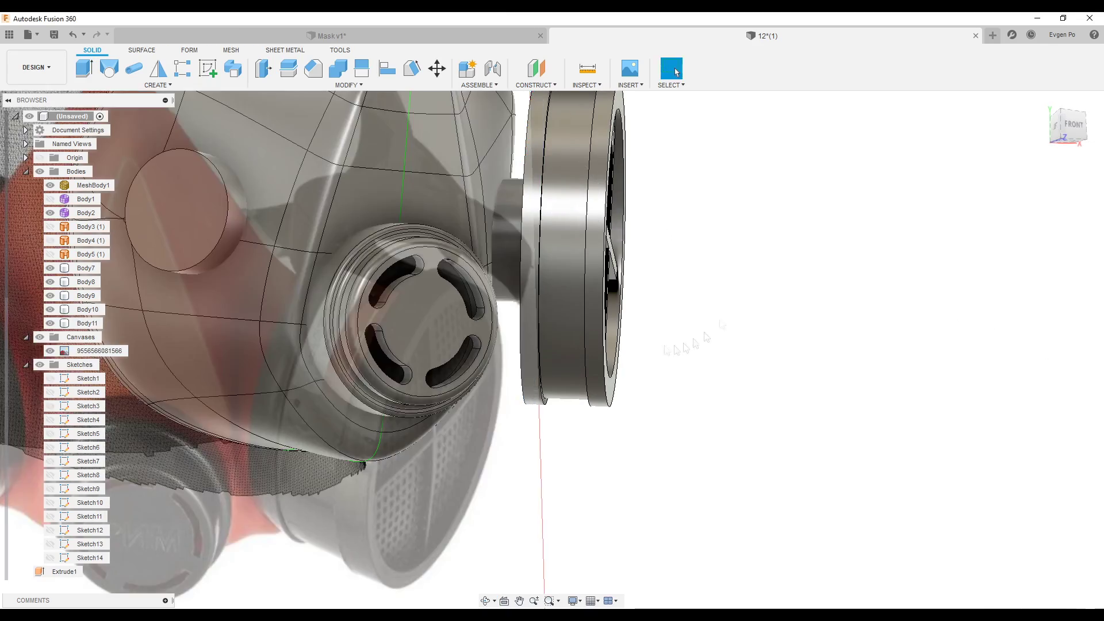
{"action": "scroll", "coordinate": [575, 226], "scroll_direction": "up", "scroll_amount": 5}
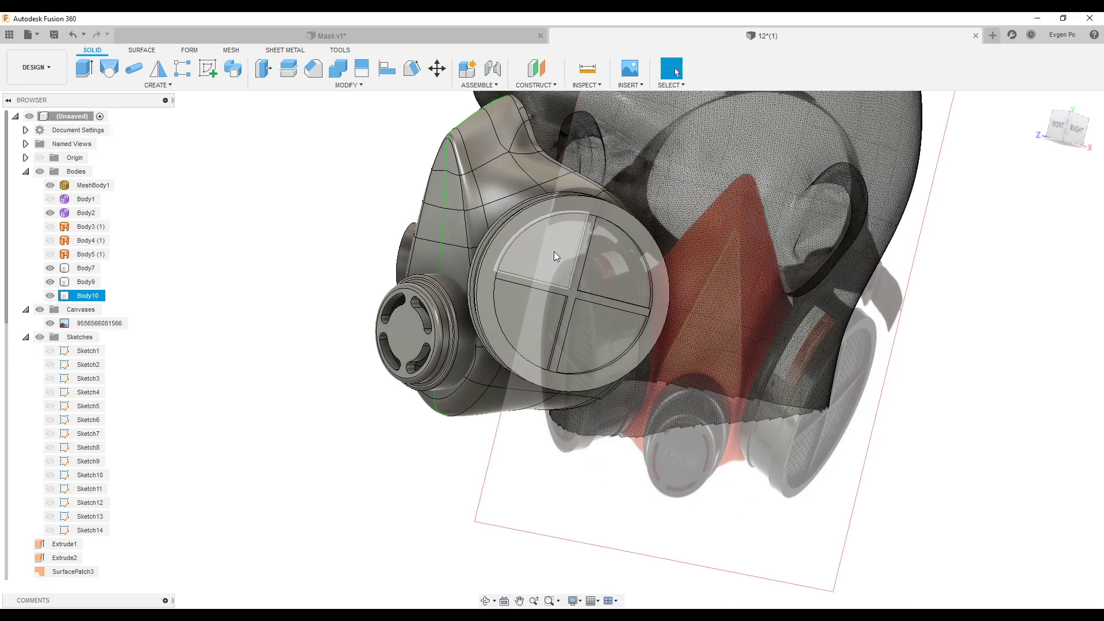
{"action": "middle_click_drag", "start_coordinate": [553, 251], "coordinate": [404, 209], "text": "shift"}
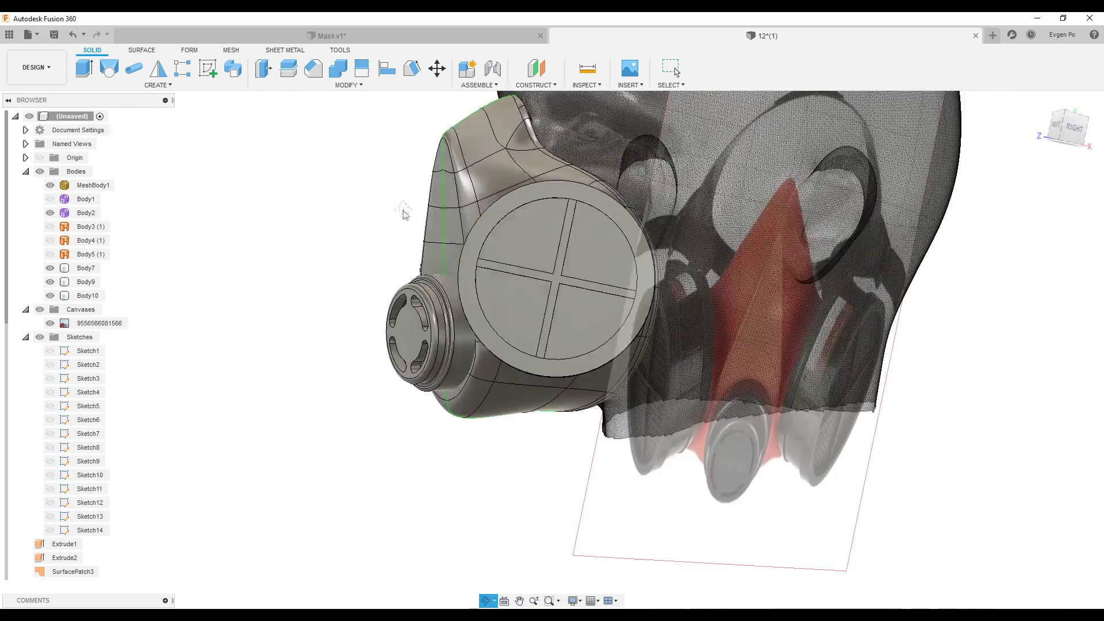
{"action": "scroll", "coordinate": [529, 250], "scroll_direction": "up", "scroll_amount": 5}
Start a sketch on the filter quadrant face and project the circle and cross into it.
{"action": "right_click", "coordinate": [528, 250]}
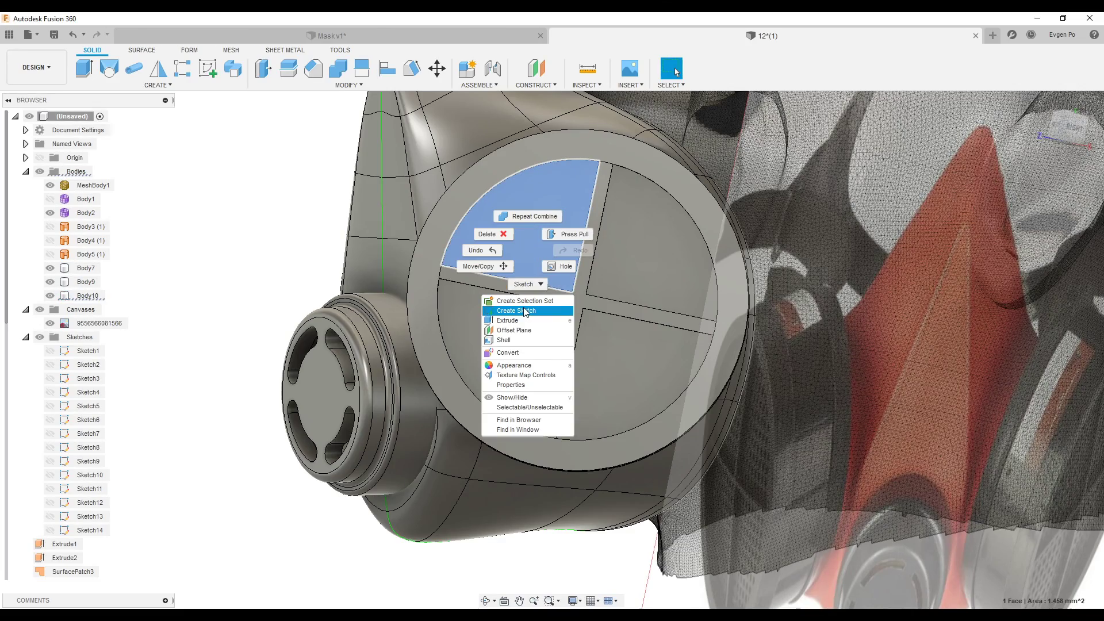
{"action": "left_click", "coordinate": [524, 311]}
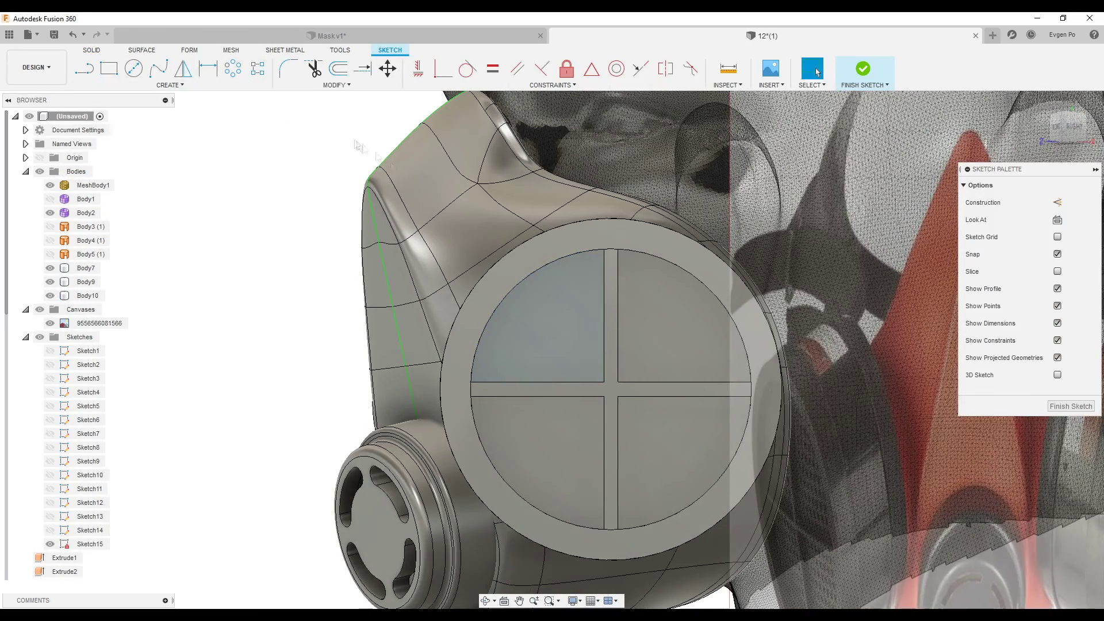
{"action": "key", "text": "p"}
{"action": "left_click", "coordinate": [579, 444]}
{"action": "left_click", "coordinate": [1048, 237]}
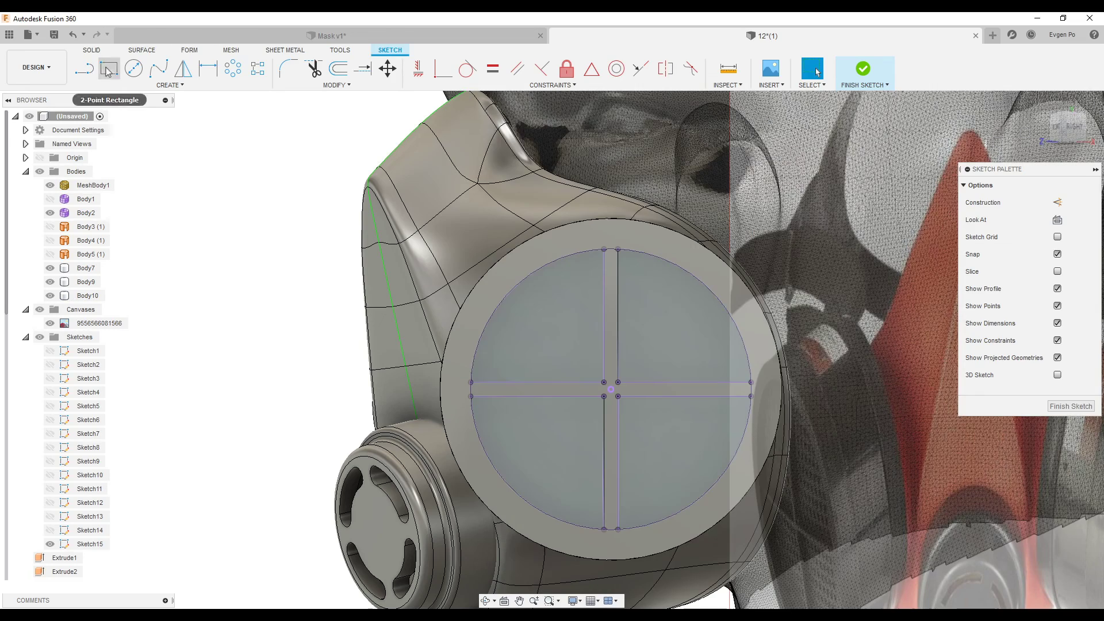
{"action": "scroll", "coordinate": [626, 388], "scroll_direction": "up", "scroll_amount": 4}
Draw a small square at the centre of the projected cross.
{"action": "left_click", "coordinate": [611, 377]}
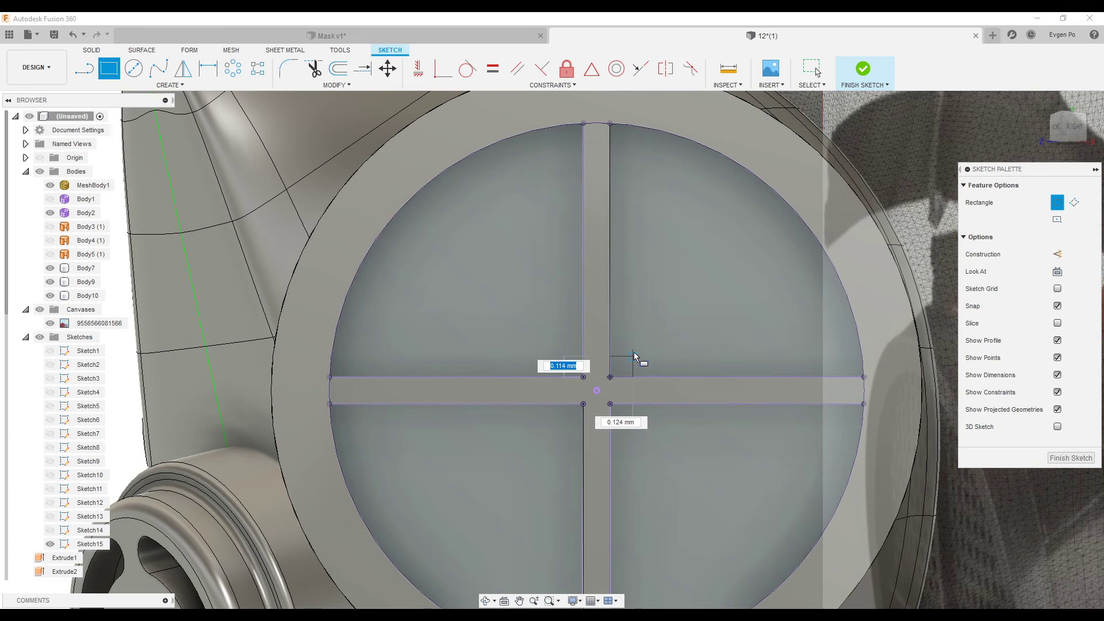
{"action": "left_click", "coordinate": [171, 85]}
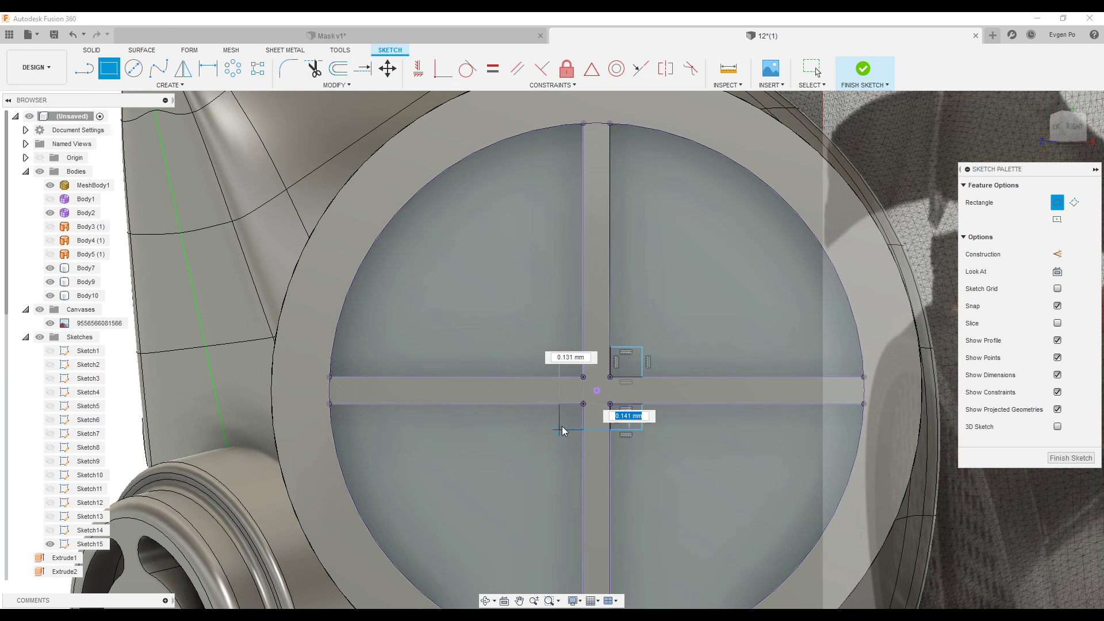
{"action": "key", "text": "Escape"}
{"action": "left_click", "coordinate": [583, 376]}
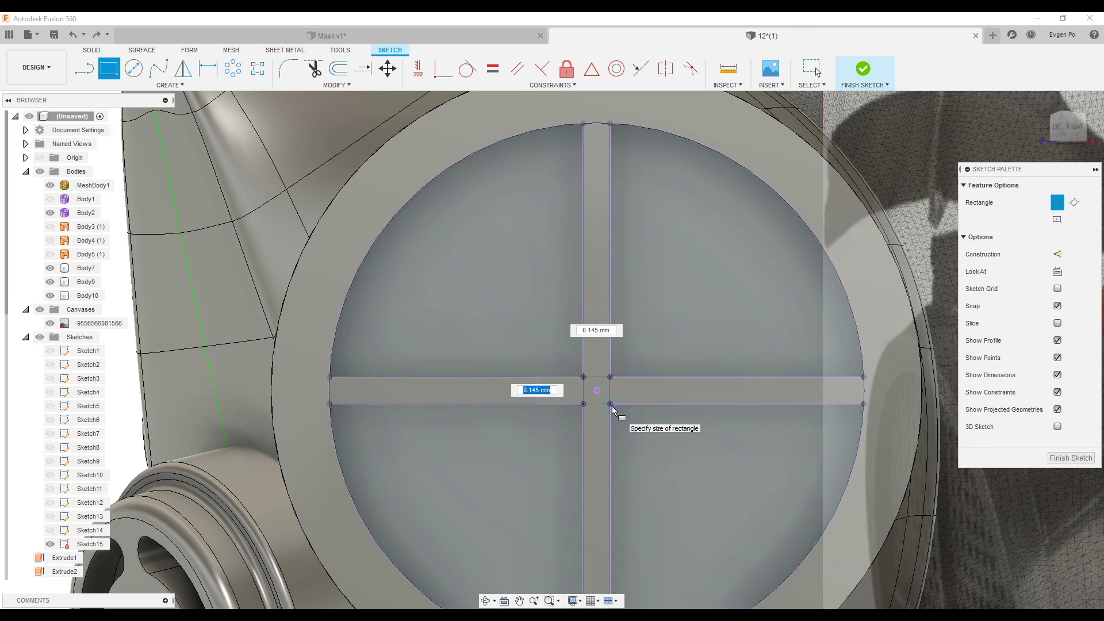
Pattern the square into a symmetric 15 by 15 grid, then begin extruding a square.
{"action": "left_click", "coordinate": [258, 68]}
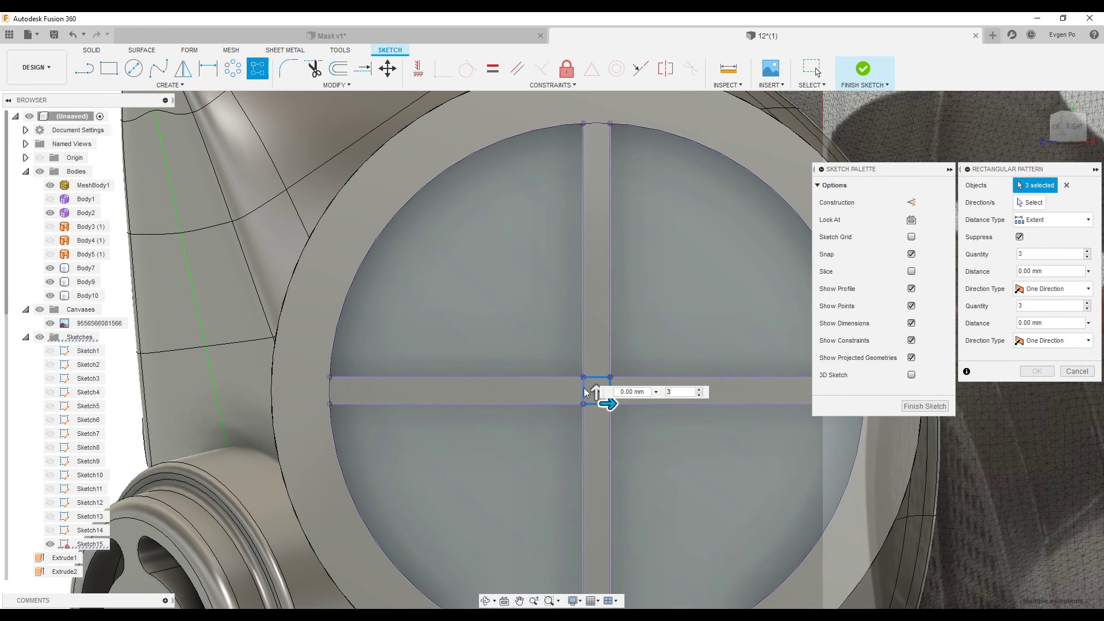
{"action": "scroll", "coordinate": [585, 393], "scroll_direction": "down", "scroll_amount": 3}
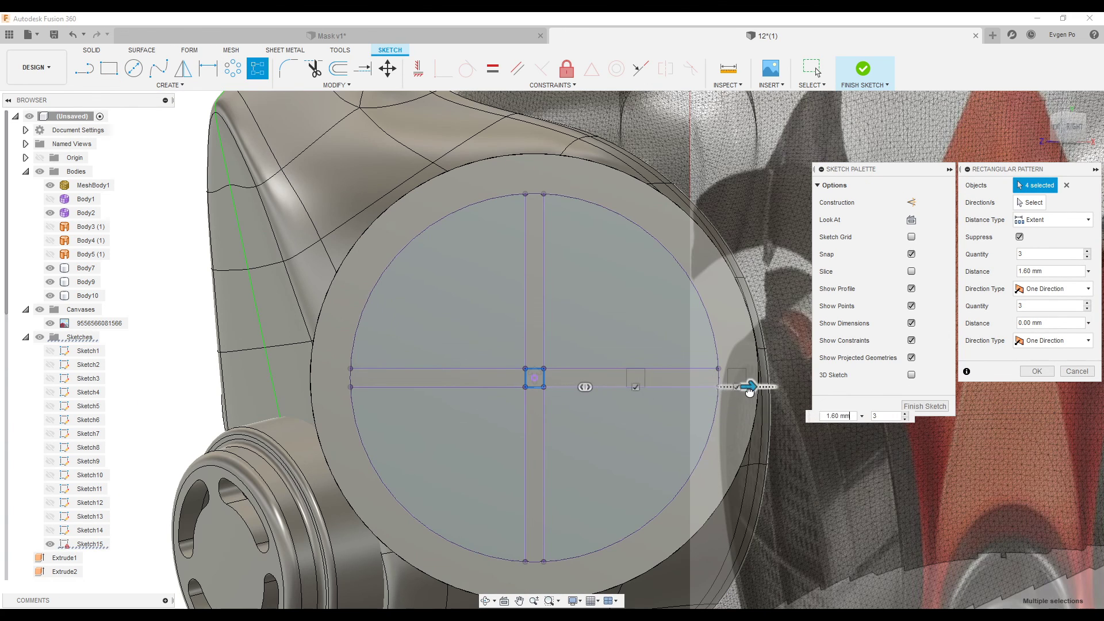
{"action": "key", "text": "Tab"}
{"action": "left_click_drag", "start_coordinate": [534, 377], "coordinate": [534, 221]}
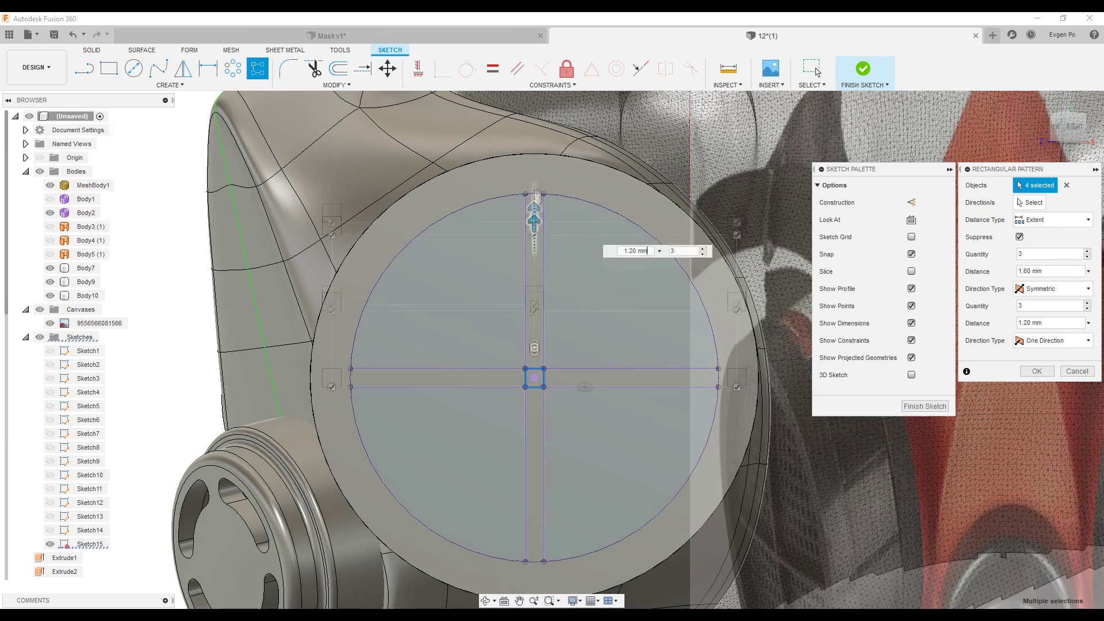
{"action": "scroll", "coordinate": [534, 174], "scroll_direction": "up", "scroll_amount": 3}
{"action": "type", "text": "1.55"}
{"action": "left_click", "coordinate": [1052, 341]}
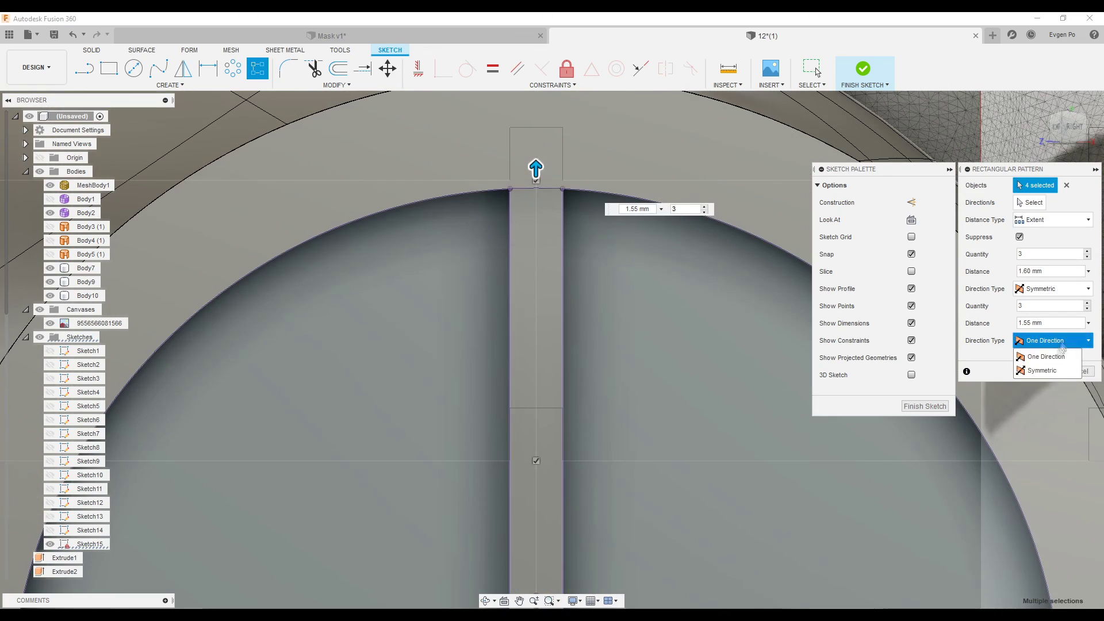
{"action": "left_click", "coordinate": [1035, 374]}
{"action": "left_click", "coordinate": [1020, 254]}
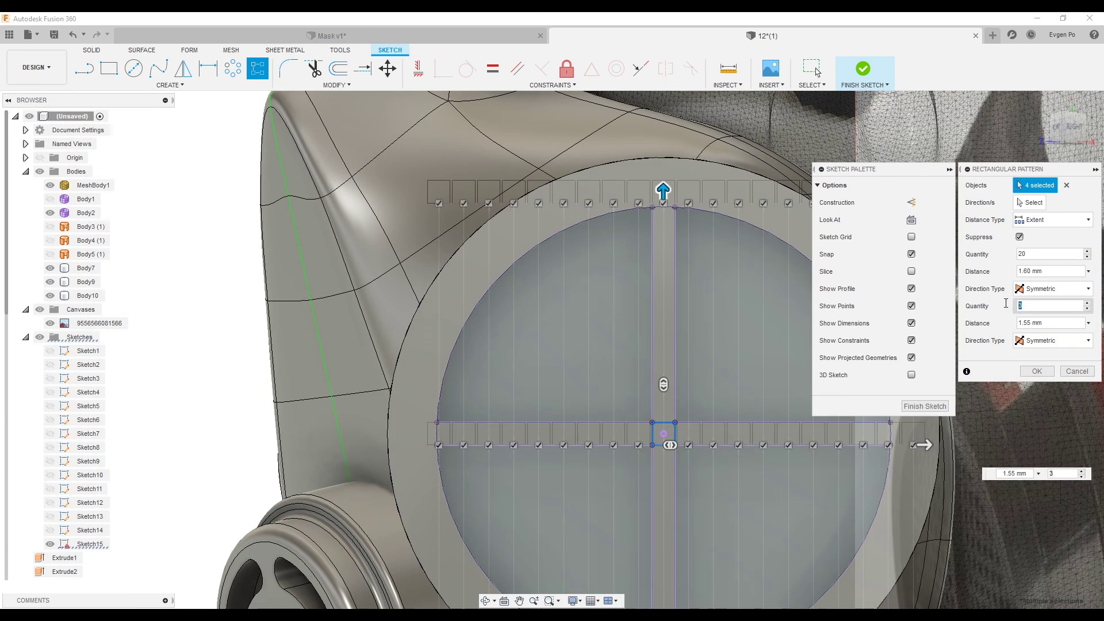
{"action": "left_click", "coordinate": [1050, 306]}
{"action": "type", "text": "20"}
{"action": "left_click", "coordinate": [1035, 255]}
{"action": "type", "text": "15"}
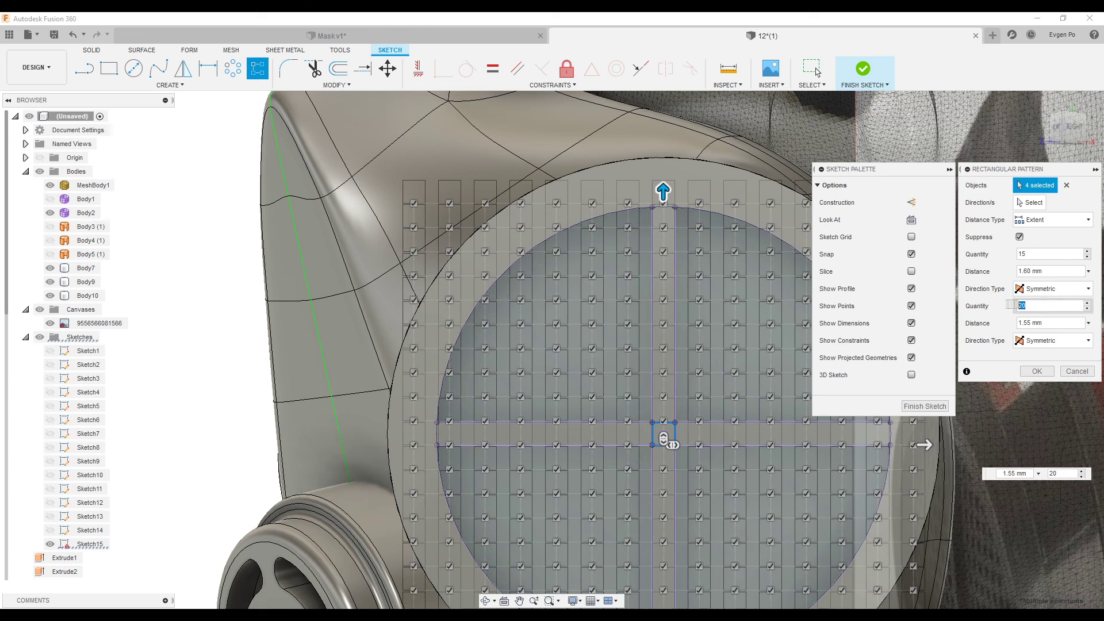
{"action": "left_click", "coordinate": [1037, 370]}
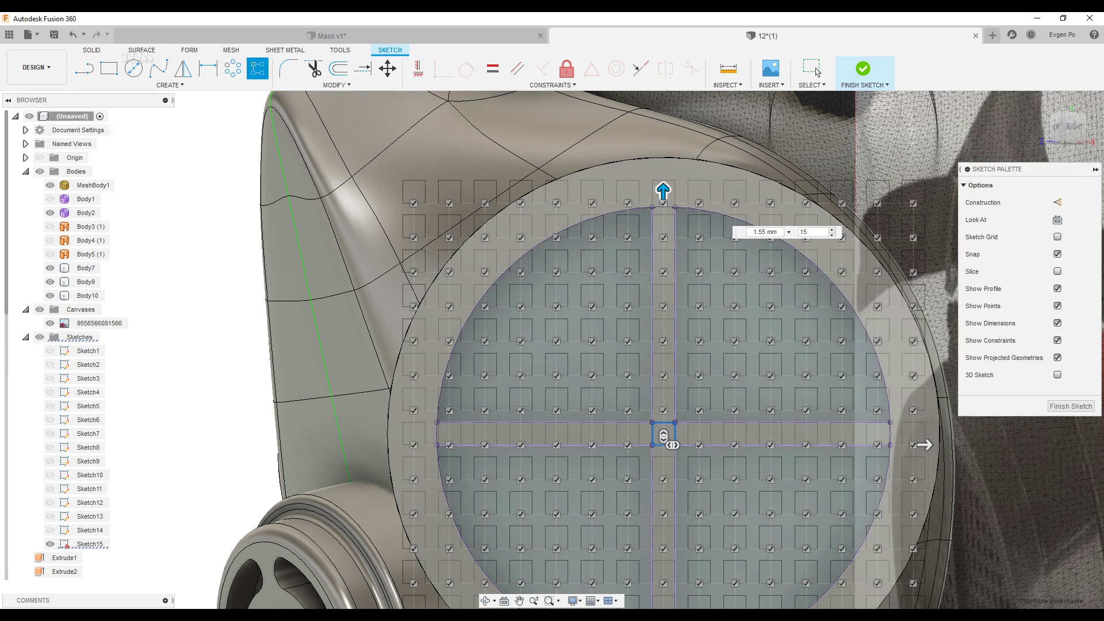
{"action": "left_click", "coordinate": [92, 50]}
{"action": "left_click", "coordinate": [85, 69]}
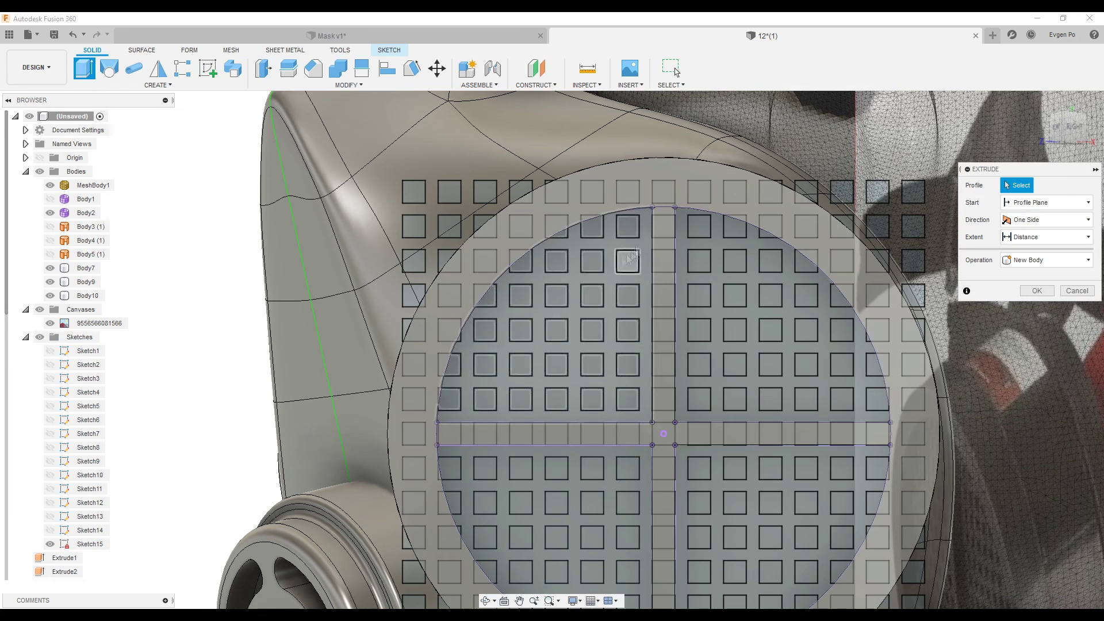
Select the grid squares inside the cartridge circle, quadrant by quadrant, for extrusion.
{"action": "left_click", "coordinate": [628, 226]}
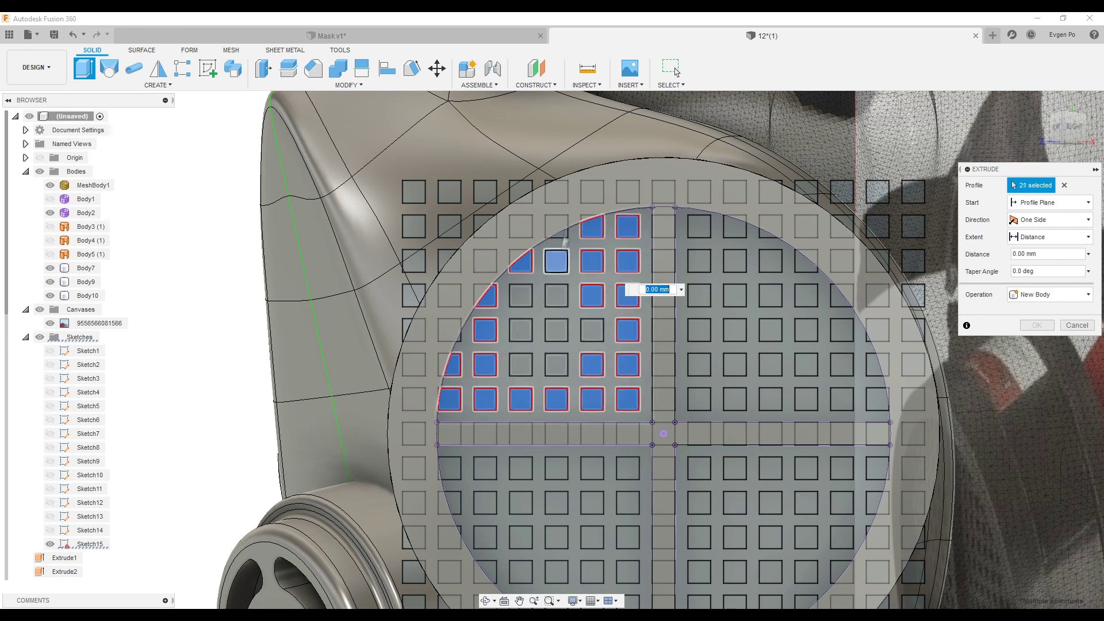
{"action": "left_click", "coordinate": [558, 231]}
{"action": "left_click", "coordinate": [556, 295]}
{"action": "left_click", "coordinate": [520, 295]}
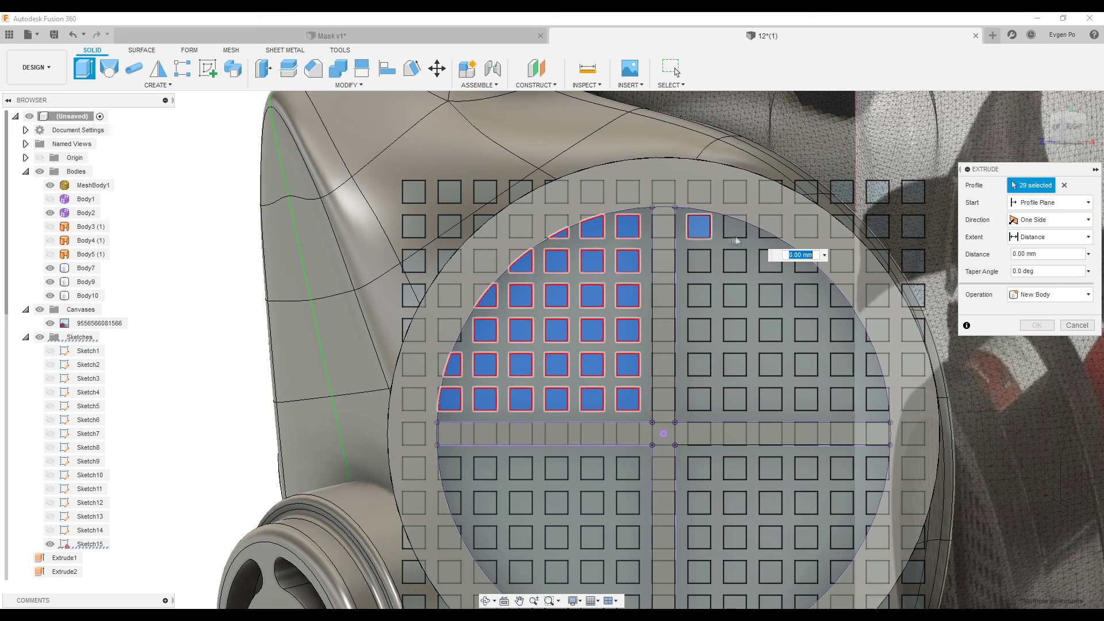
{"action": "left_click", "coordinate": [770, 365]}
{"action": "left_click", "coordinate": [770, 260]}
{"action": "left_click", "coordinate": [805, 262]}
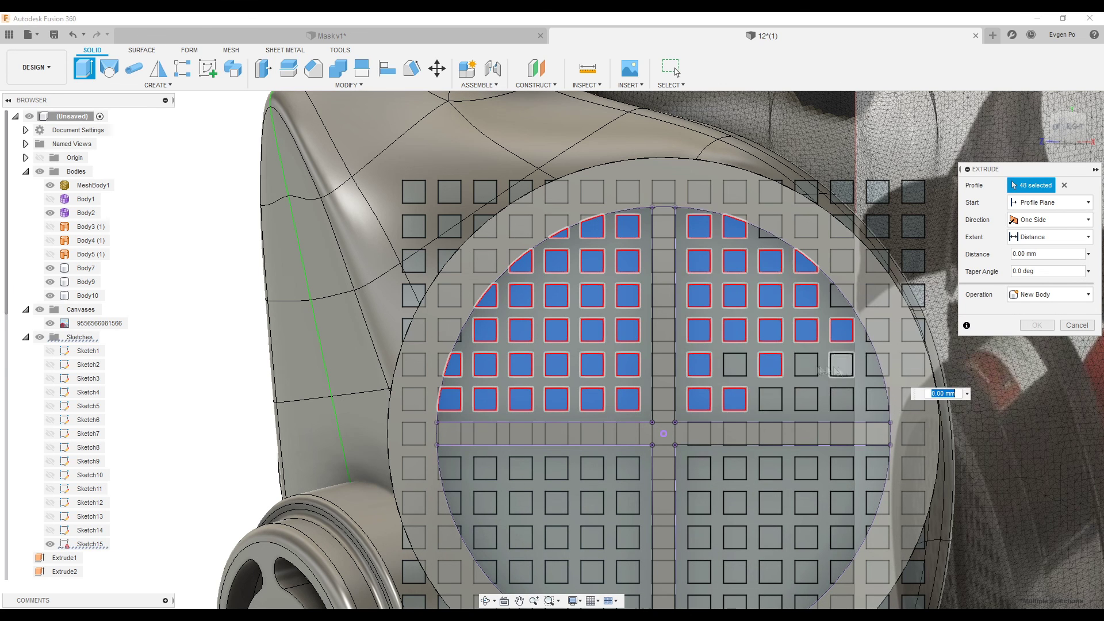
{"action": "left_click", "coordinate": [842, 403]}
{"action": "left_click", "coordinate": [874, 399]}
{"action": "scroll", "coordinate": [748, 437], "scroll_direction": "up", "scroll_amount": 2}
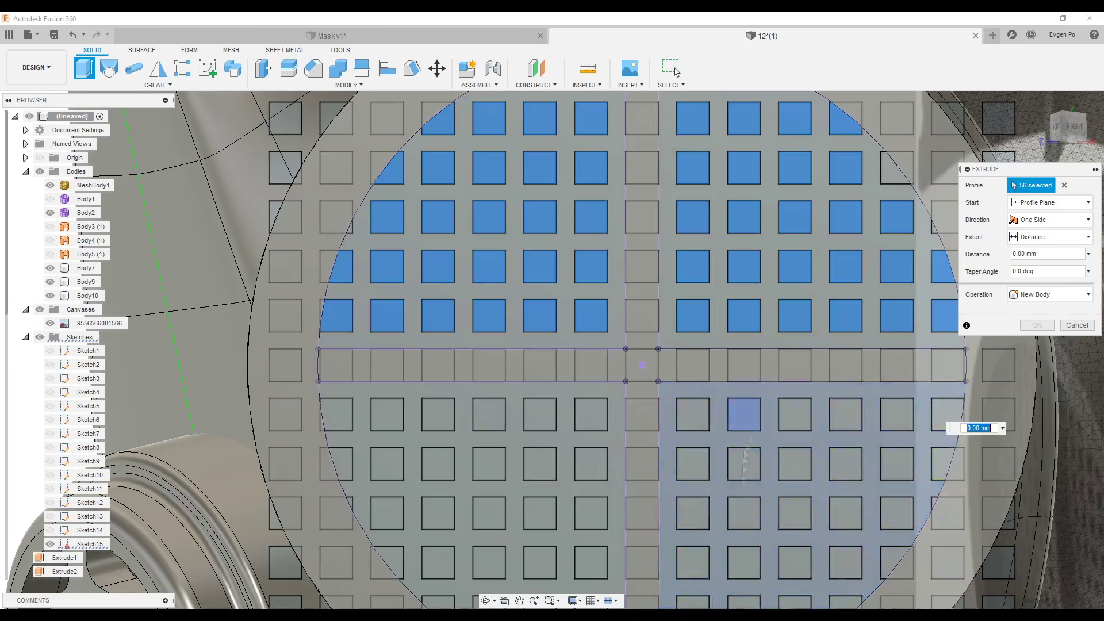
{"action": "left_click", "coordinate": [693, 415]}
{"action": "left_click", "coordinate": [696, 460]}
{"action": "left_click", "coordinate": [744, 464]}
{"action": "left_click", "coordinate": [794, 415]}
{"action": "scroll", "coordinate": [793, 417], "scroll_direction": "down", "scroll_amount": 3}
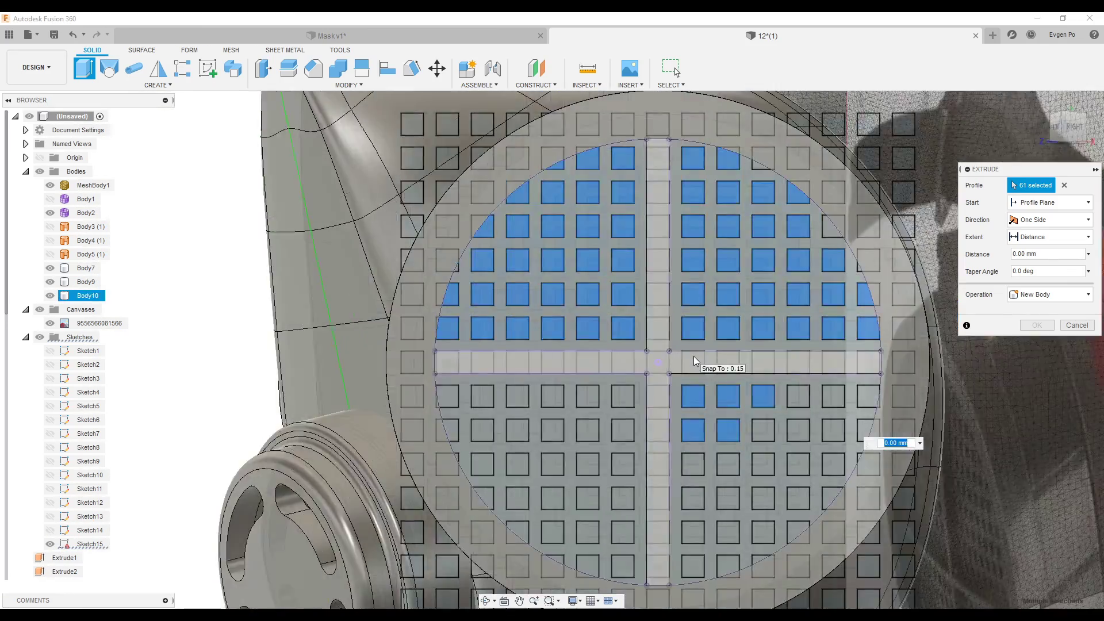
Add the four quadrant faces and extrude everything 0.10 mm, joined to the cartridge.
{"action": "middle_click_drag", "start_coordinate": [748, 374], "coordinate": [986, 287], "text": "shift"}
{"action": "scroll", "coordinate": [666, 315], "scroll_direction": "up", "scroll_amount": 2}
{"action": "left_click", "coordinate": [719, 322]}
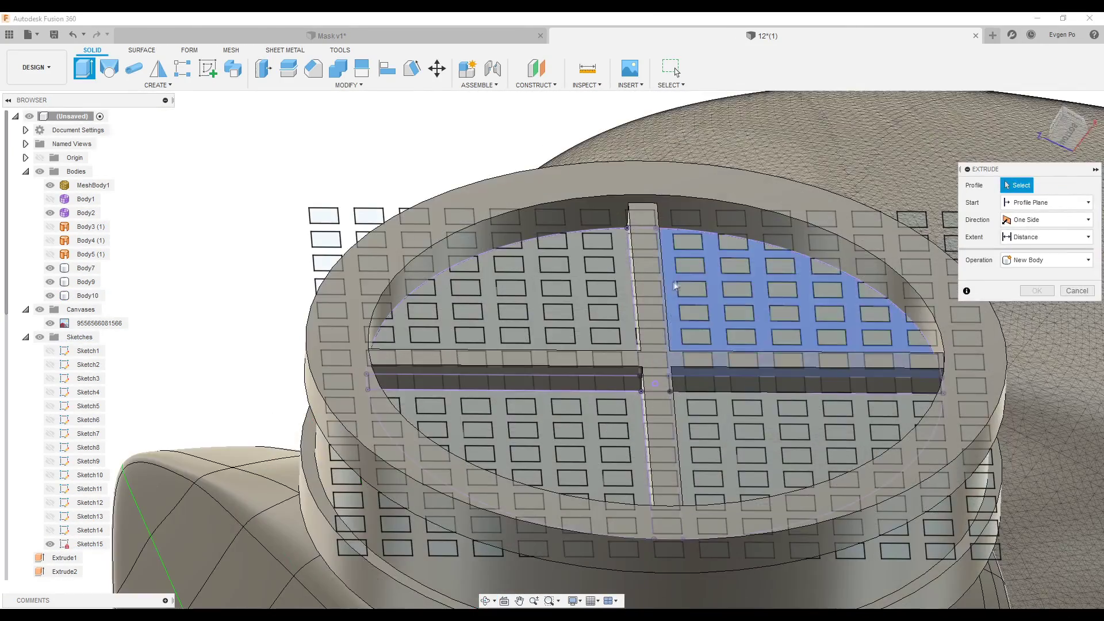
{"action": "left_click", "coordinate": [575, 322]}
{"action": "left_click", "coordinate": [505, 451]}
{"action": "left_click", "coordinate": [804, 451]}
{"action": "left_click_drag", "start_coordinate": [813, 456], "coordinate": [812, 440]}
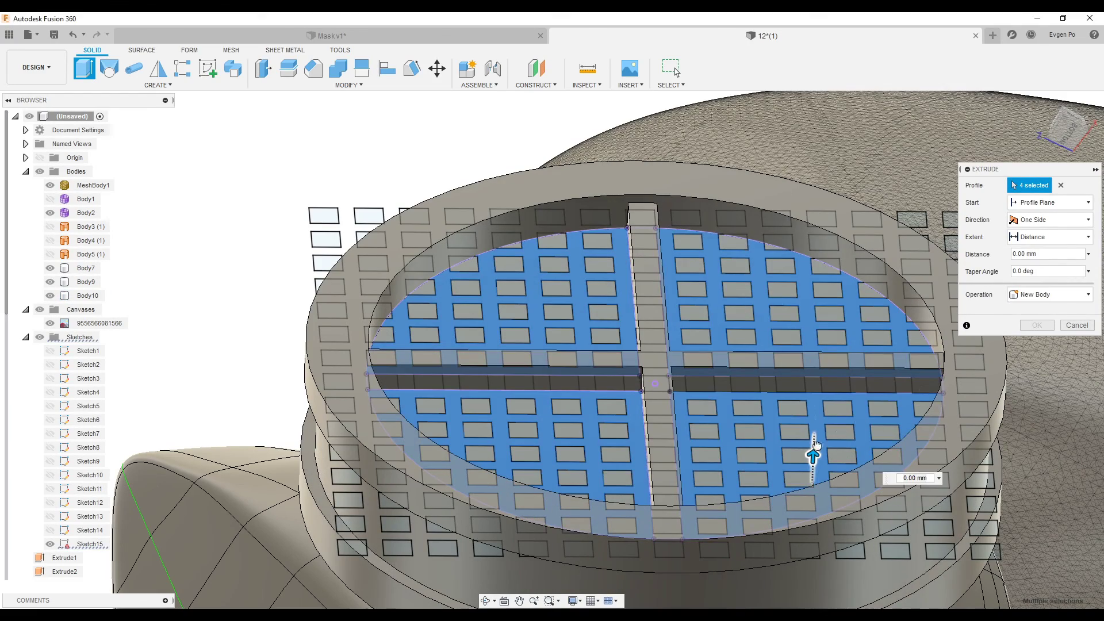
{"action": "left_click", "coordinate": [1038, 326]}
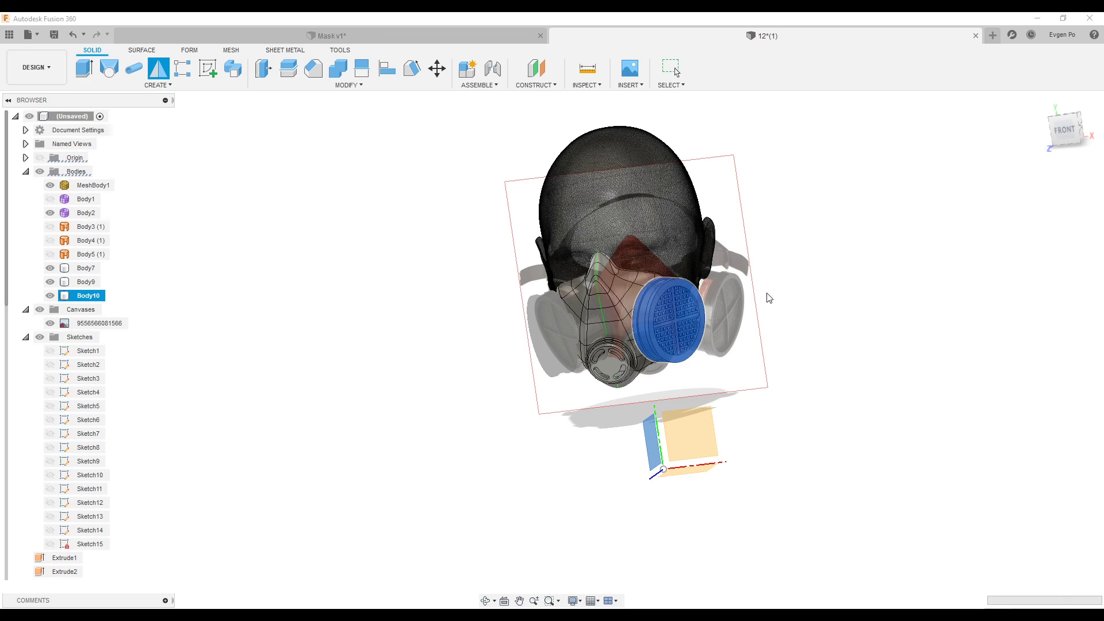
Shift the mask's T-spline edges near the cartridge neck by 0.10 mm and try Insert Edge.
{"action": "mouse_move", "coordinate": [855, 313]}
{"action": "middle_mouse_down", "text": "shift"}
{"action": "mouse_move", "coordinate": [1017, 280]}
{"action": "mouse_move", "coordinate": [943, 289]}
{"action": "mouse_move", "coordinate": [852, 276]}
{"action": "mouse_move", "coordinate": [821, 291]}
{"action": "middle_mouse_up", "text": "shift"}
{"action": "scroll", "coordinate": [529, 345], "scroll_direction": "up", "scroll_amount": 5}
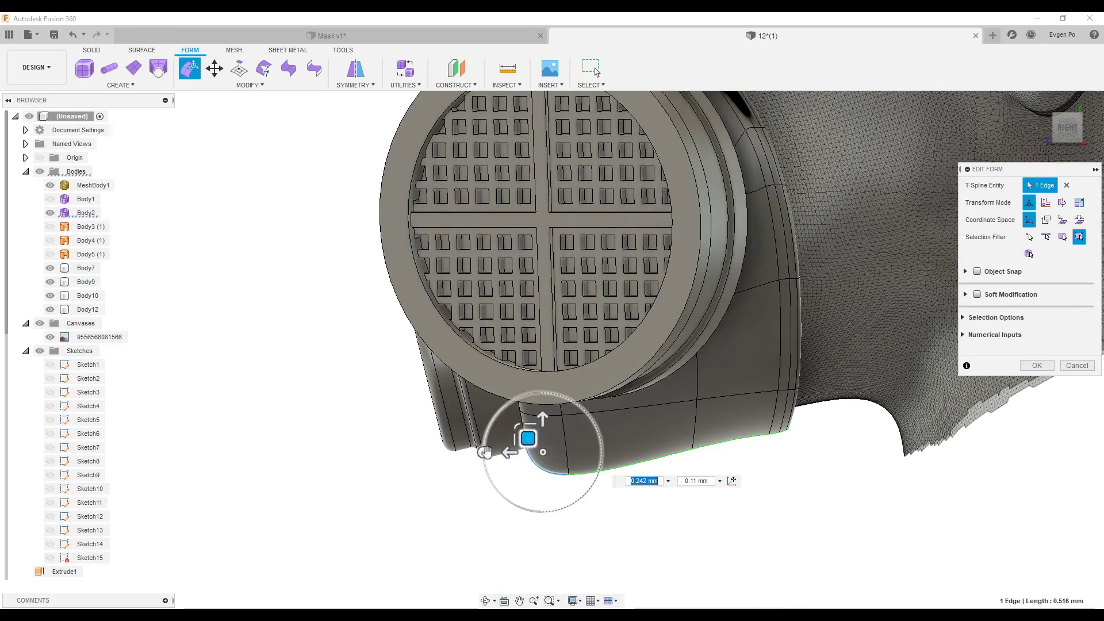
{"action": "left_click_drag", "start_coordinate": [526, 448], "coordinate": [521, 438]}
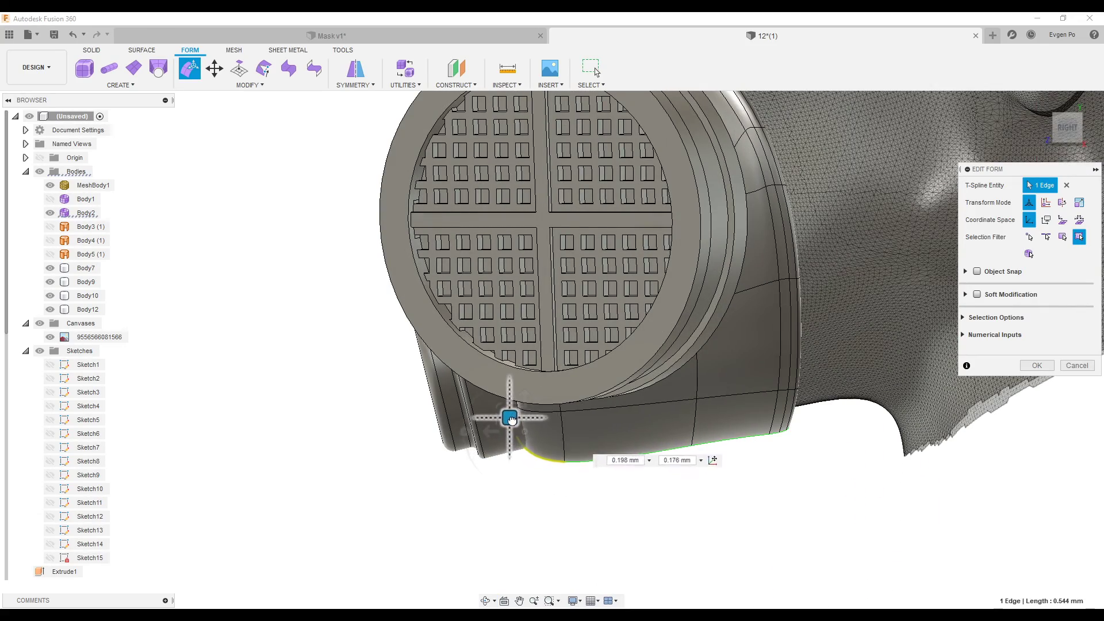
{"action": "middle_click_drag", "start_coordinate": [511, 421], "coordinate": [610, 391], "text": "shift"}
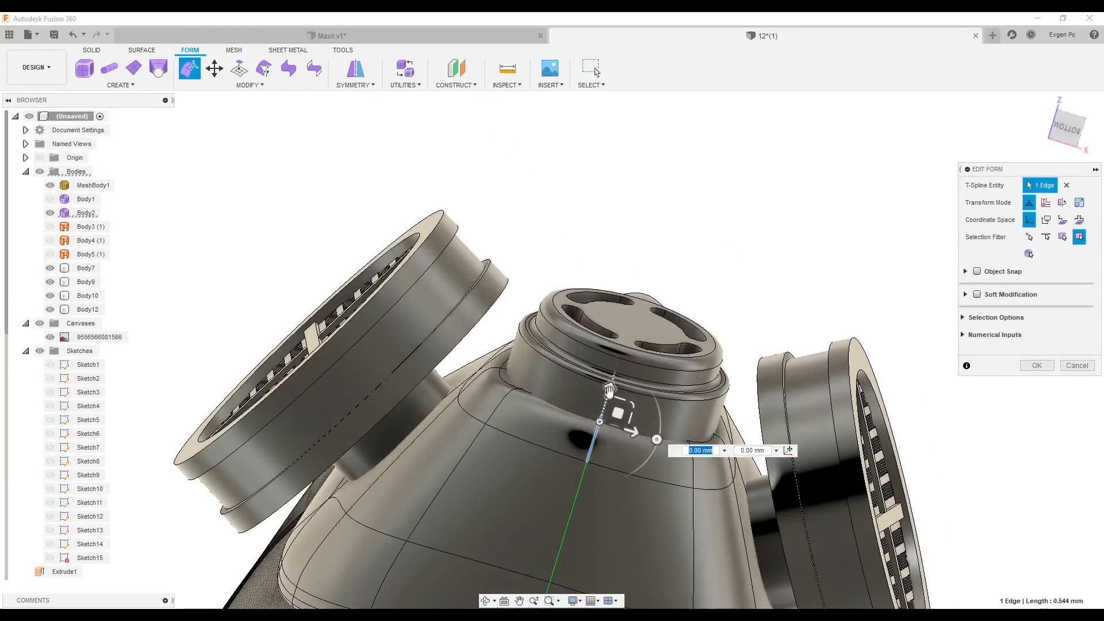
{"action": "left_click_drag", "start_coordinate": [610, 390], "coordinate": [606, 399]}
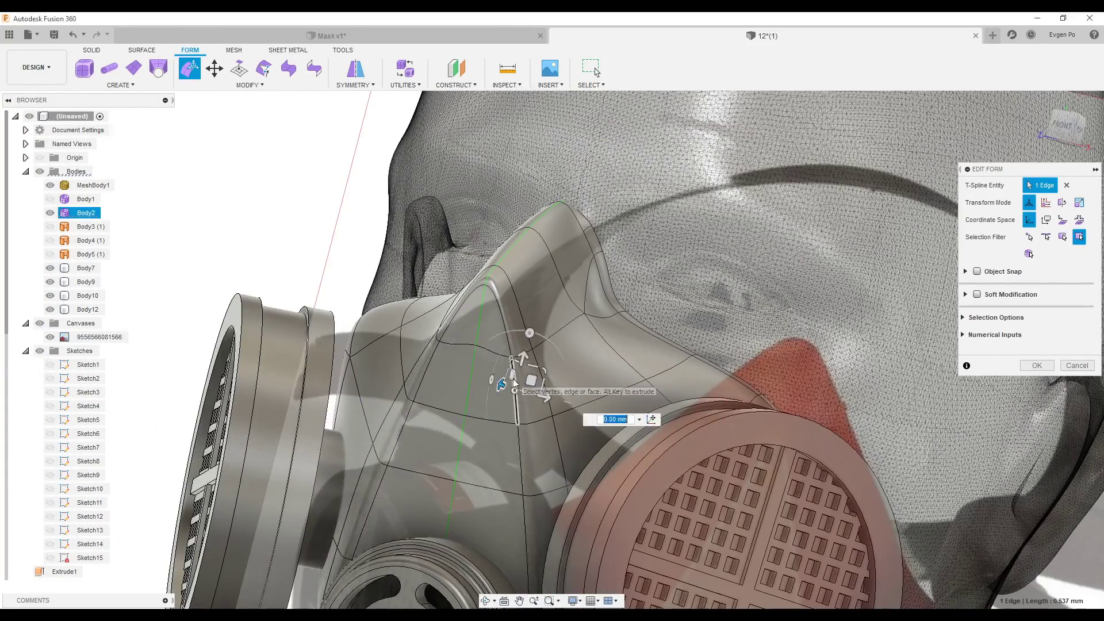
{"action": "left_click", "coordinate": [264, 85]}
{"action": "left_click", "coordinate": [205, 113]}
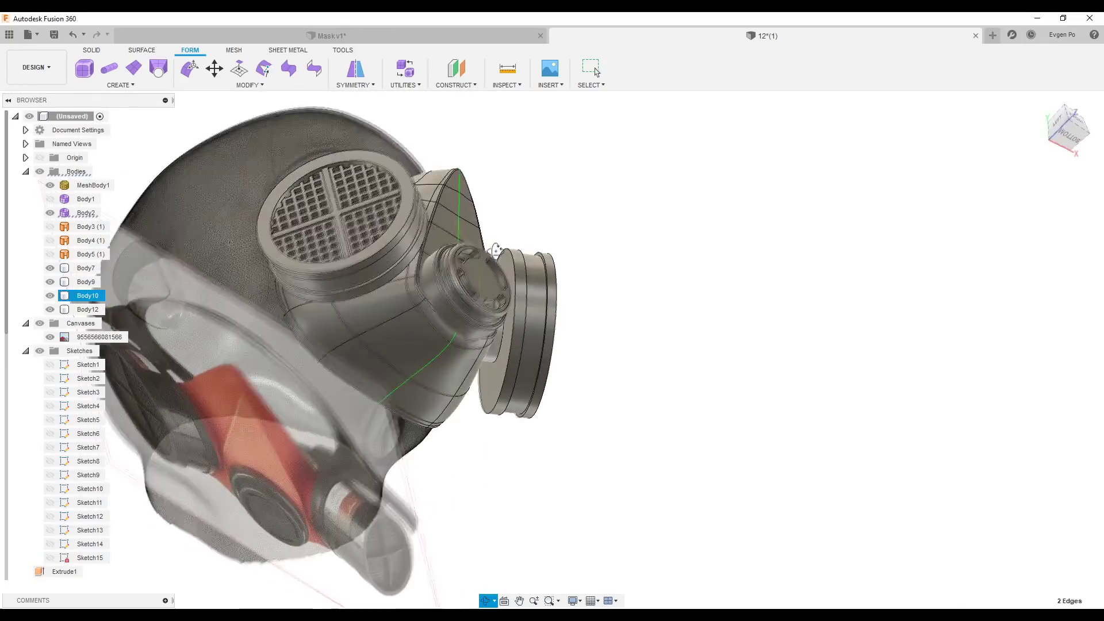
{"action": "right_click", "coordinate": [69, 269]}
Move Body7, the exhalation valve, about 0.294 mm upward in front view.
{"action": "left_click", "coordinate": [109, 278]}
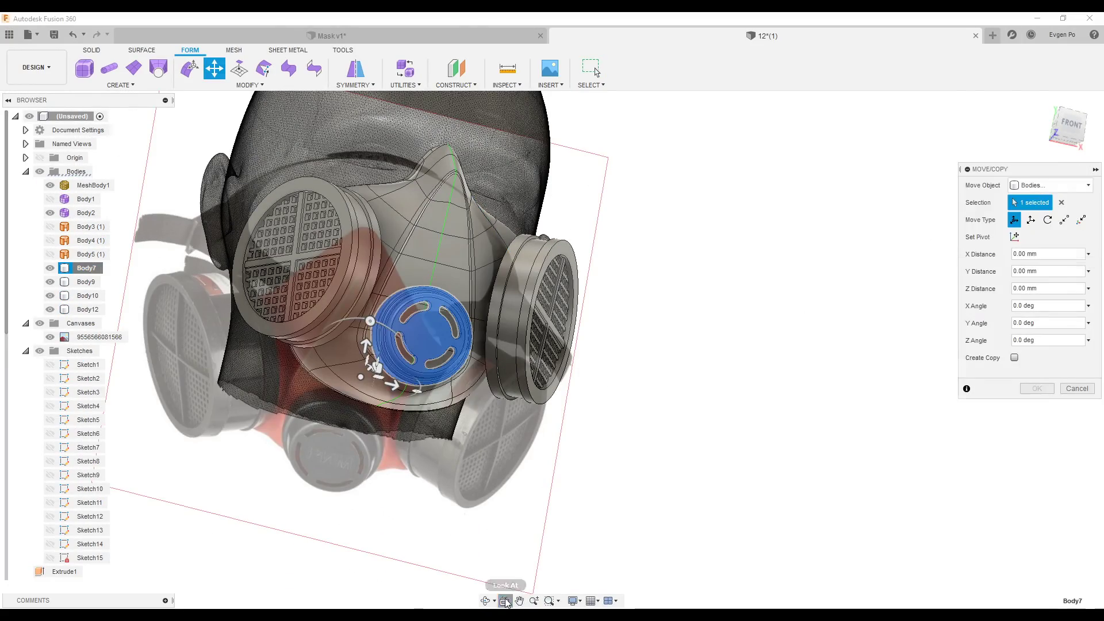
{"action": "left_click", "coordinate": [505, 601]}
{"action": "left_click_drag", "start_coordinate": [564, 343], "coordinate": [561, 325]}
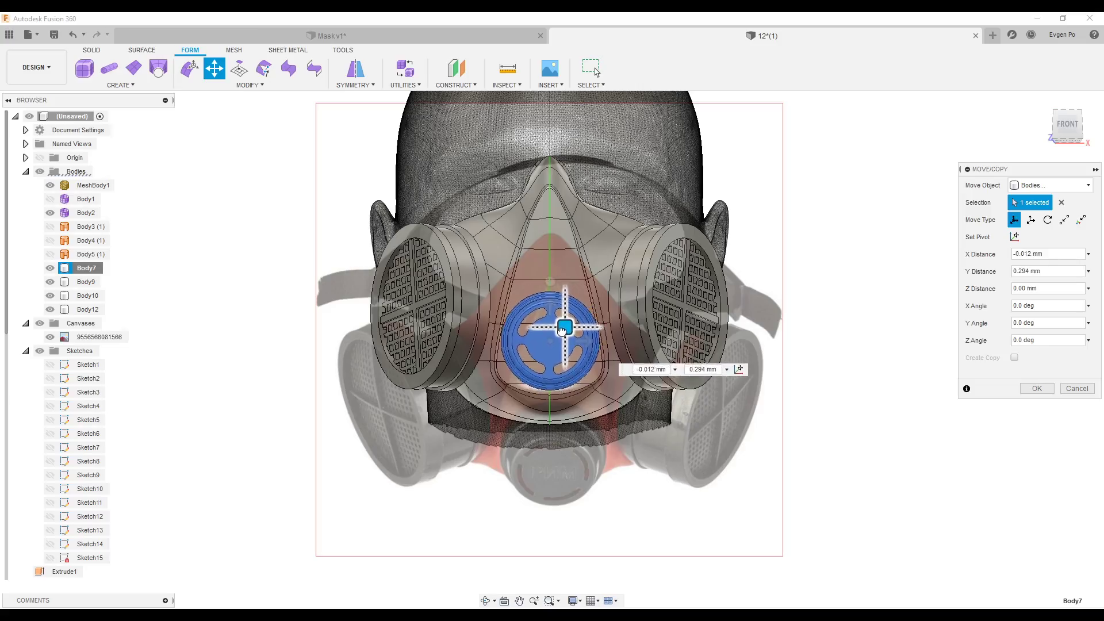
{"action": "key", "text": "Return"}
{"action": "mouse_move", "coordinate": [561, 327]}
{"action": "middle_mouse_down", "text": "shift"}
{"action": "mouse_move", "coordinate": [662, 345]}
{"action": "mouse_move", "coordinate": [361, 209]}
{"action": "mouse_move", "coordinate": [367, 217]}
{"action": "middle_mouse_up", "text": "shift"}
{"action": "scroll", "coordinate": [681, 348], "scroll_direction": "up", "scroll_amount": 5}
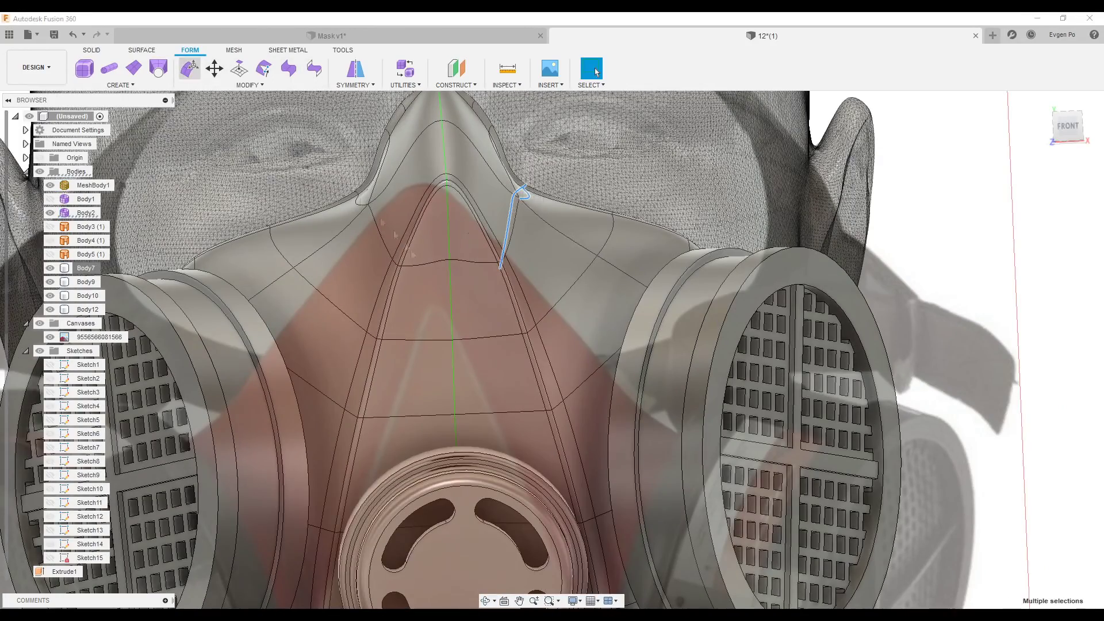
Select the nose-bridge edge loop and pull it inward to tighten the bridge.
{"action": "middle_click_drag", "start_coordinate": [500, 264], "coordinate": [524, 189], "text": "shift"}
{"action": "mouse_move", "coordinate": [523, 190]}
{"action": "left_mouse_down"}
{"action": "mouse_move", "coordinate": [532, 199]}
{"action": "mouse_move", "coordinate": [483, 232]}
{"action": "left_mouse_up"}
{"action": "left_click_drag", "start_coordinate": [432, 273], "coordinate": [422, 233]}
{"action": "middle_click_drag", "start_coordinate": [421, 233], "coordinate": [435, 218], "text": "shift"}
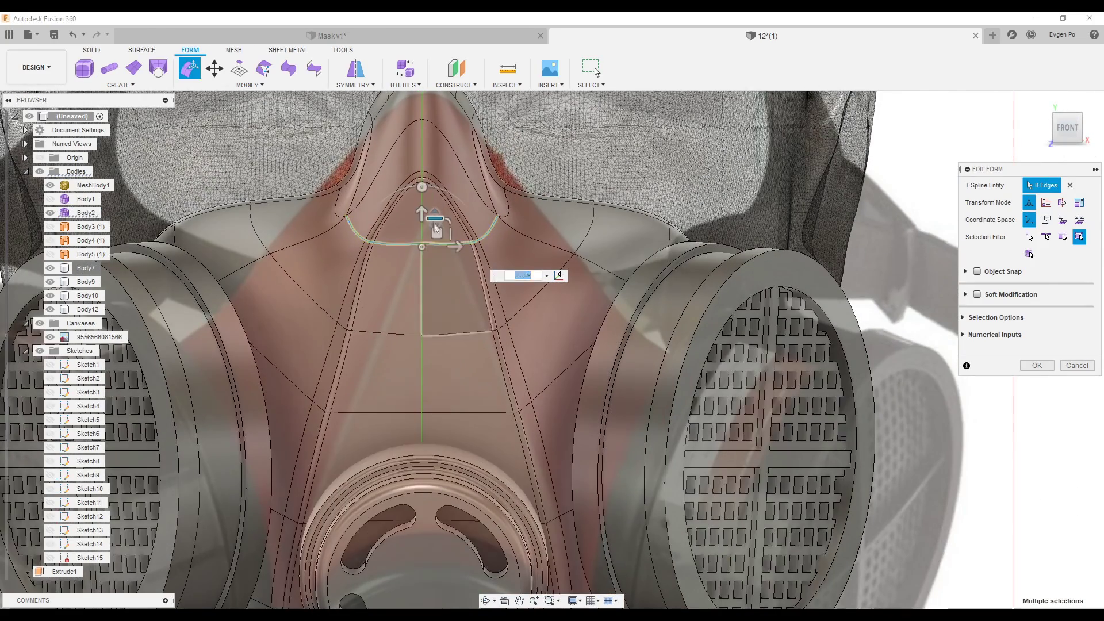
{"action": "left_click_drag", "start_coordinate": [439, 236], "coordinate": [437, 227]}
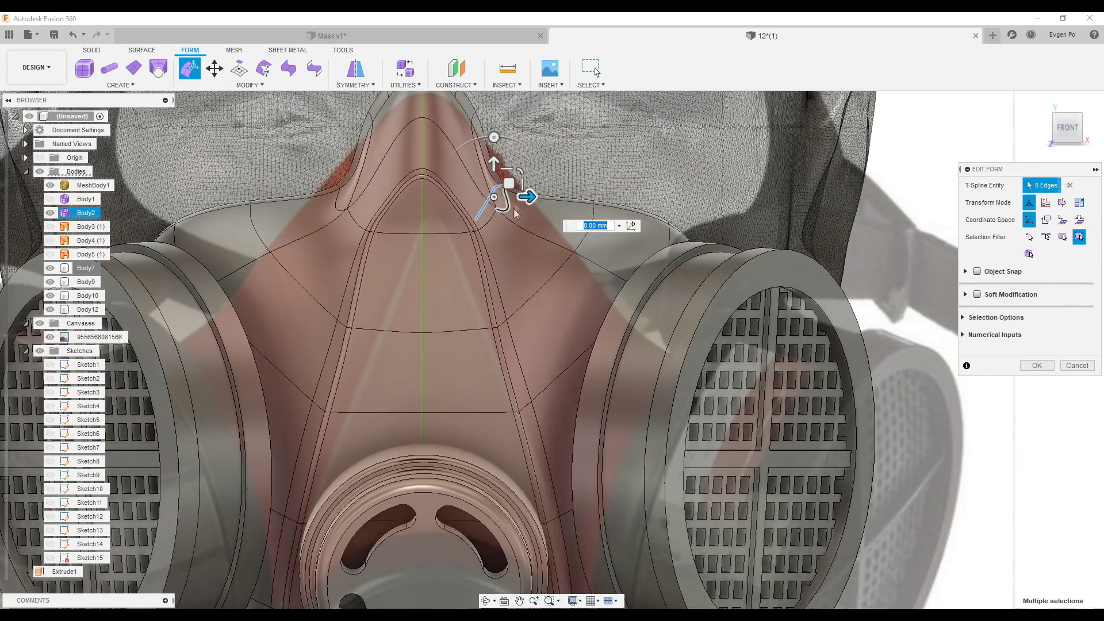
{"action": "double_click", "coordinate": [506, 203]}
{"action": "left_click_drag", "start_coordinate": [507, 199], "coordinate": [522, 184]}
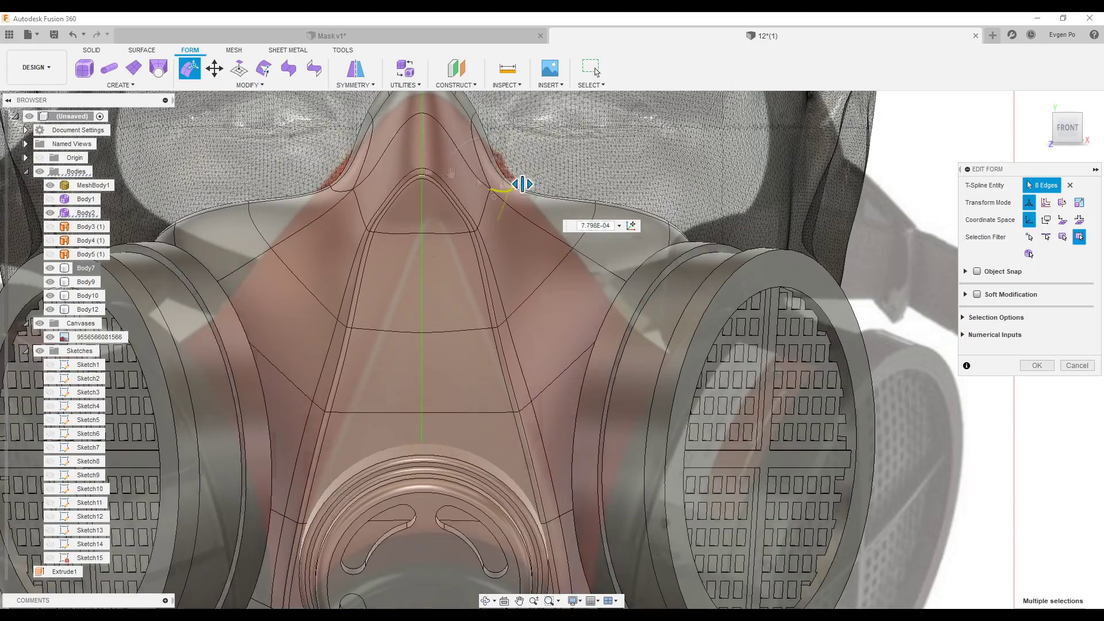
{"action": "middle_click_drag", "start_coordinate": [522, 184], "coordinate": [580, 196], "text": "shift"}
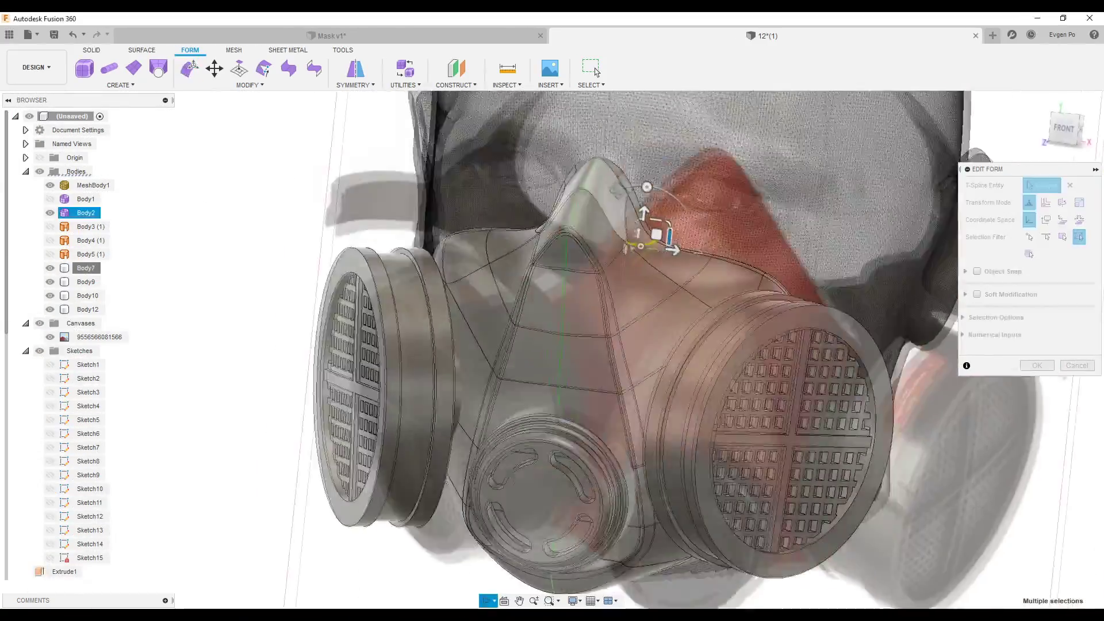
{"action": "scroll", "coordinate": [581, 196], "scroll_direction": "up", "scroll_amount": 5}
{"action": "mouse_move", "coordinate": [581, 196]}
{"action": "middle_mouse_down", "text": "shift"}
{"action": "mouse_move", "coordinate": [570, 144]}
{"action": "mouse_move", "coordinate": [685, 238]}
{"action": "middle_mouse_up", "text": "shift"}
{"action": "scroll", "coordinate": [570, 144], "scroll_direction": "down", "scroll_amount": 8}
{"action": "key", "text": "Return"}
Hide the reference image canvas and select the mask body from the front.
{"action": "scroll", "coordinate": [786, 227], "scroll_direction": "up", "scroll_amount": 5}
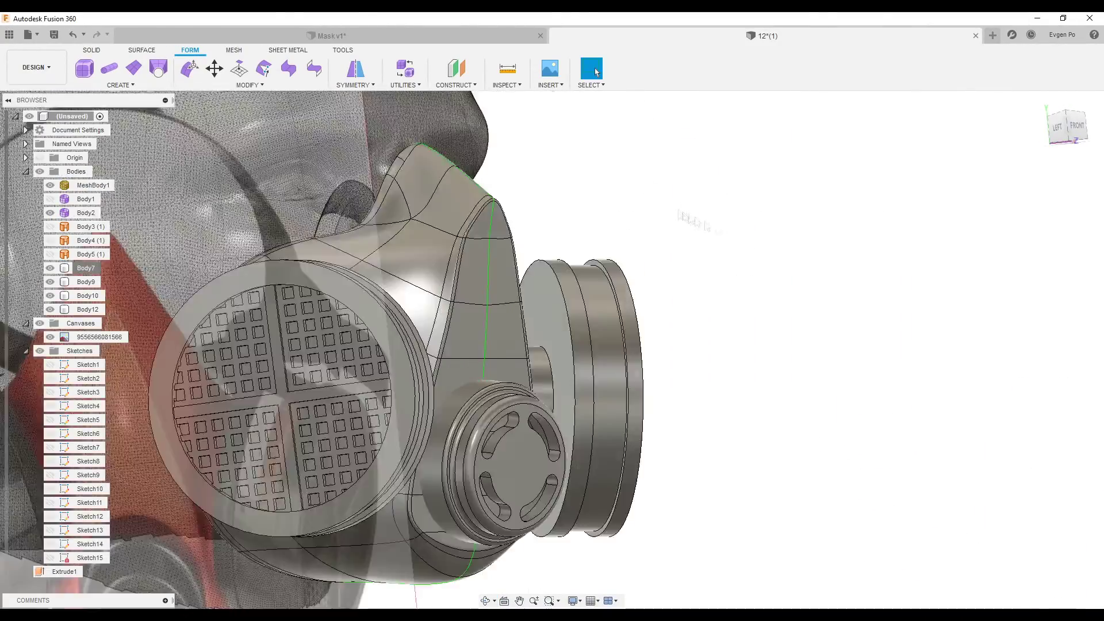
{"action": "scroll", "coordinate": [402, 345], "scroll_direction": "down", "scroll_amount": 5}
{"action": "left_click", "coordinate": [50, 337]}
{"action": "mouse_move", "coordinate": [345, 230]}
{"action": "middle_mouse_down", "text": "shift"}
{"action": "mouse_move", "coordinate": [414, 190]}
{"action": "mouse_move", "coordinate": [555, 238]}
{"action": "mouse_move", "coordinate": [673, 242]}
{"action": "mouse_move", "coordinate": [578, 238]}
{"action": "middle_mouse_up", "text": "shift"}
{"action": "left_click", "coordinate": [554, 239]}
{"action": "mouse_move", "coordinate": [626, 191]}
{"action": "middle_mouse_down", "text": "shift"}
{"action": "mouse_move", "coordinate": [651, 207]}
{"action": "mouse_move", "coordinate": [562, 215]}
{"action": "mouse_move", "coordinate": [678, 255]}
{"action": "middle_mouse_up", "text": "shift"}
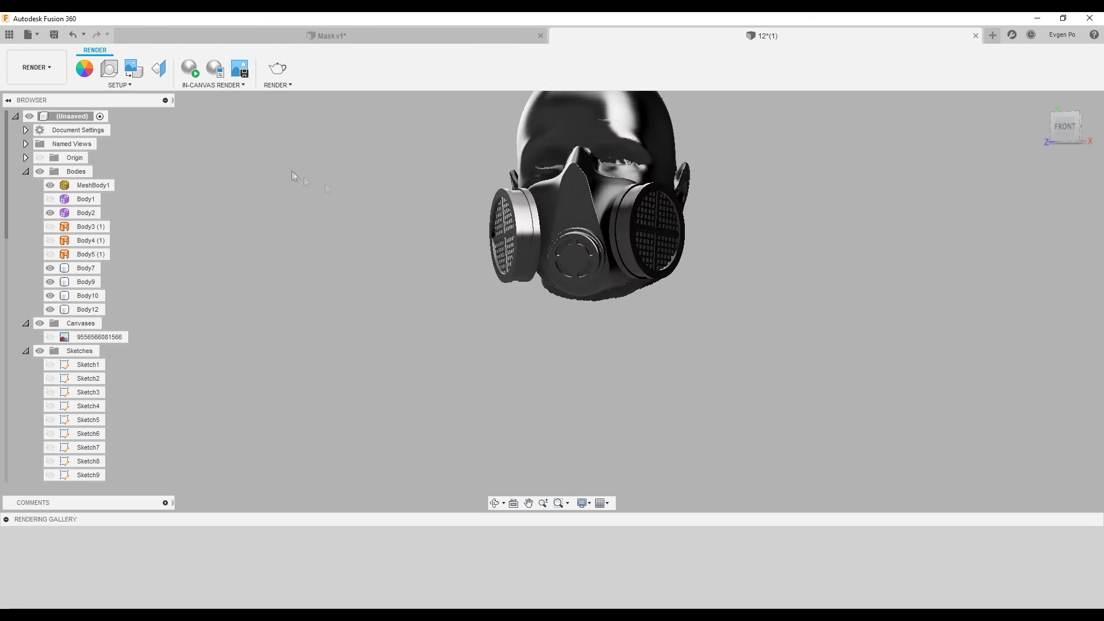
Apply the Rubber - Bumpy appearance from the Rubber folder to the mask body.
{"action": "left_click", "coordinate": [86, 70]}
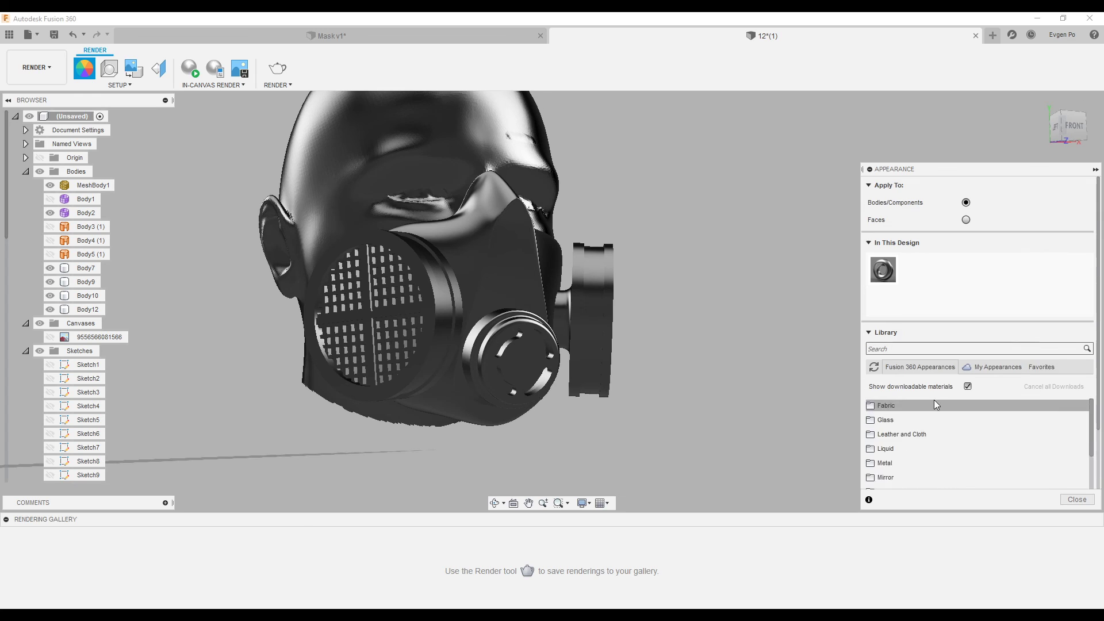
{"action": "scroll", "coordinate": [933, 422], "scroll_direction": "down", "scroll_amount": 2}
{"action": "left_click", "coordinate": [897, 449]}
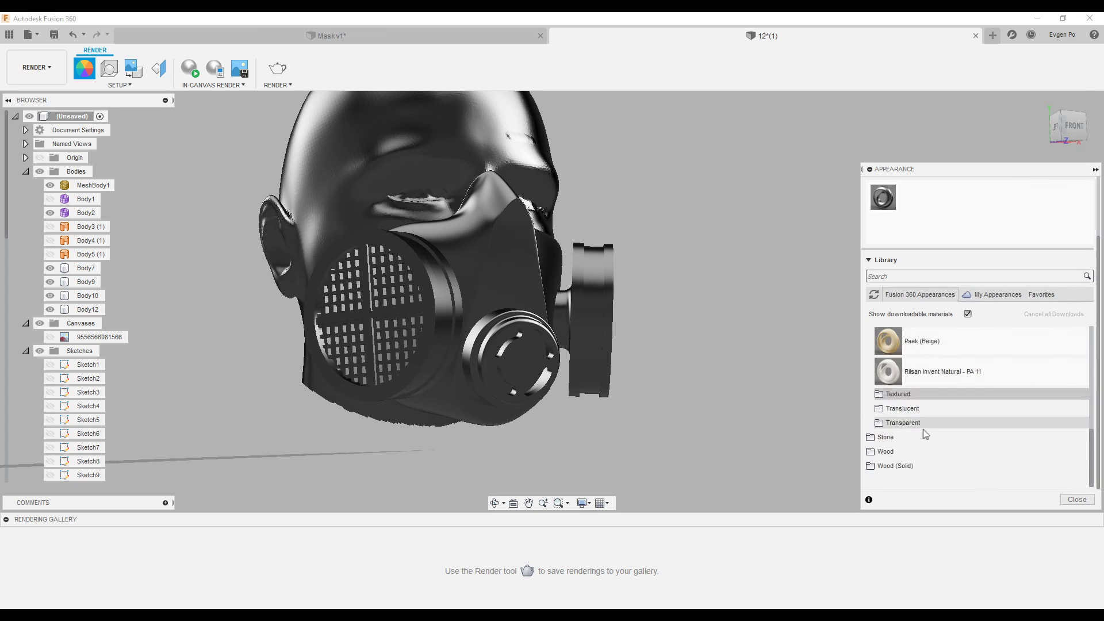
{"action": "scroll", "coordinate": [949, 403], "scroll_direction": "up", "scroll_amount": 3}
{"action": "left_click", "coordinate": [896, 376]}
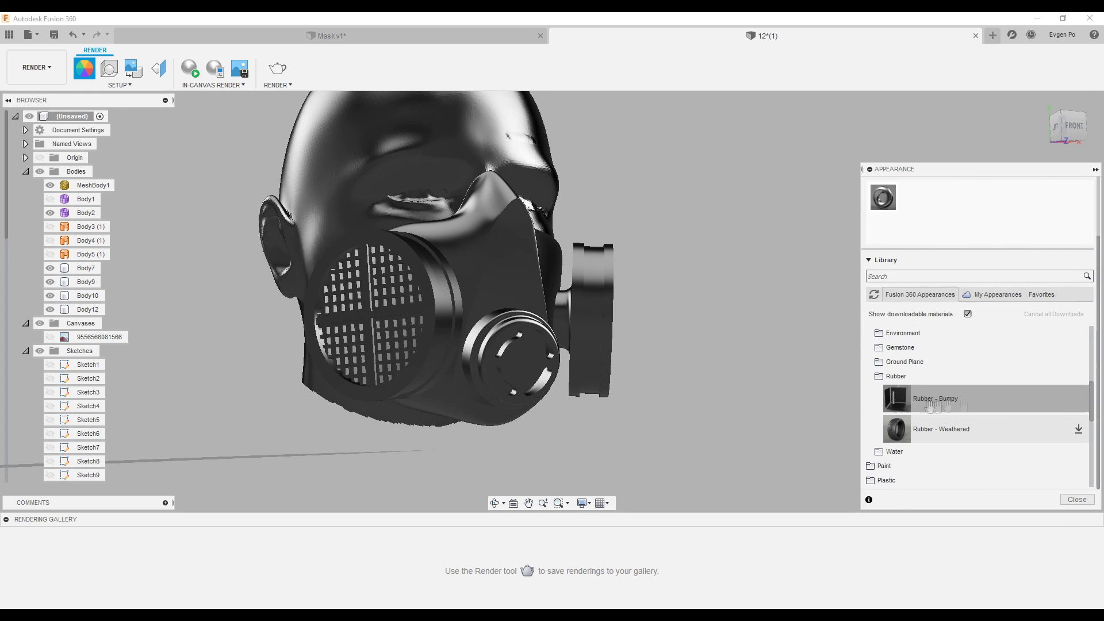
{"action": "left_click_drag", "start_coordinate": [920, 398], "coordinate": [498, 265]}
Recolour the Rubber - Bumpy appearance to a dark green.
{"action": "double_click", "coordinate": [913, 197]}
{"action": "left_click", "coordinate": [746, 240]}
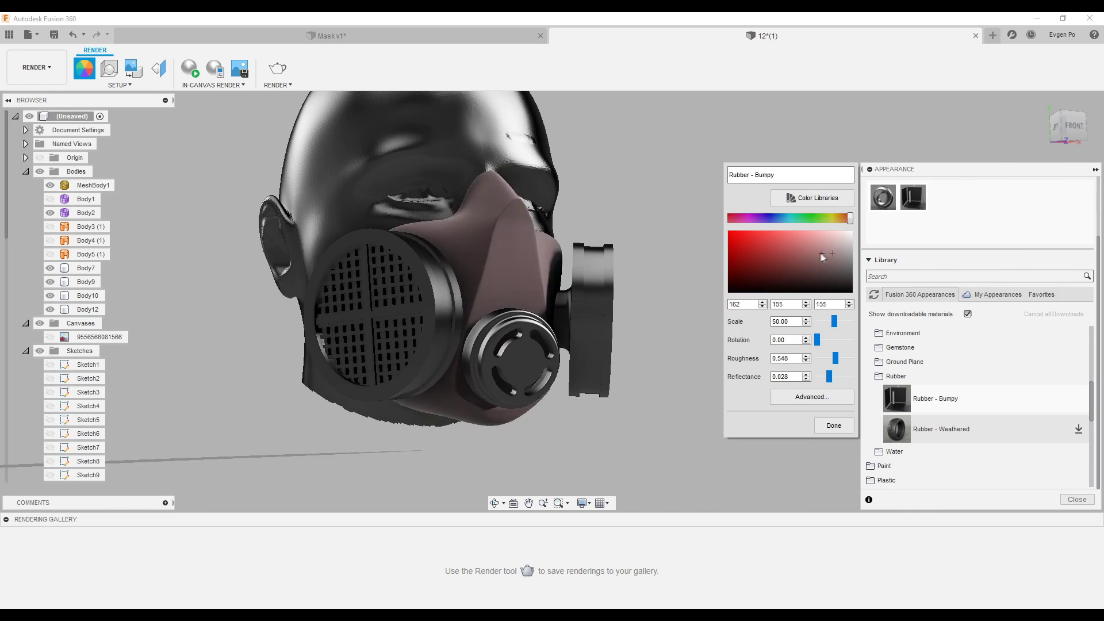
{"action": "mouse_move", "coordinate": [801, 254]}
{"action": "left_mouse_down"}
{"action": "mouse_move", "coordinate": [757, 235]}
{"action": "mouse_move", "coordinate": [825, 231]}
{"action": "mouse_move", "coordinate": [826, 220]}
{"action": "left_mouse_up"}
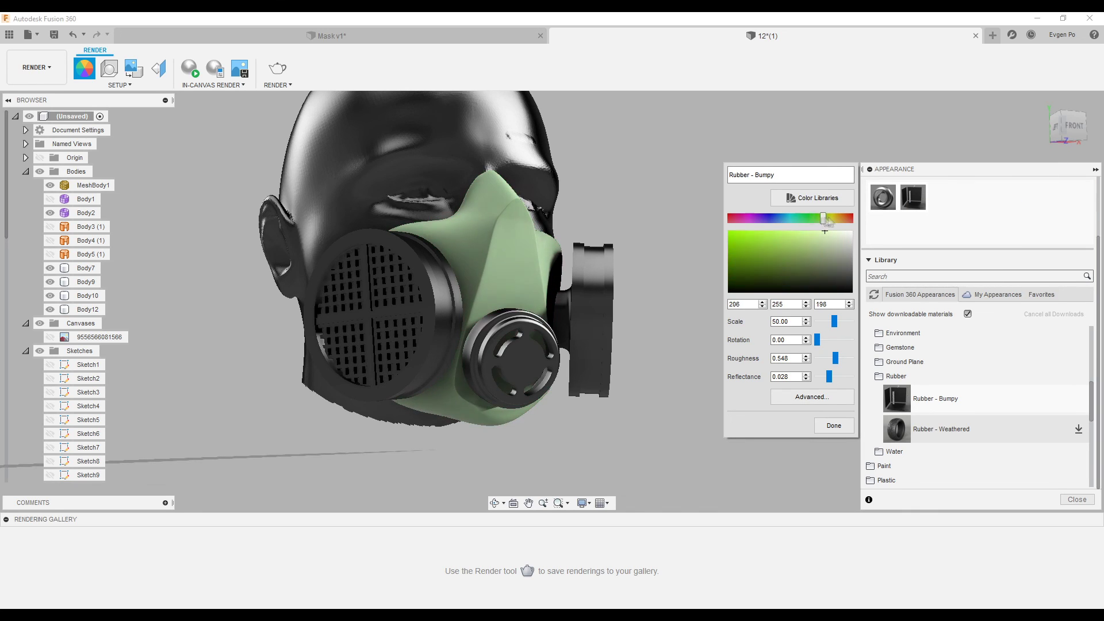
{"action": "left_click", "coordinate": [776, 246]}
{"action": "left_click", "coordinate": [807, 324]}
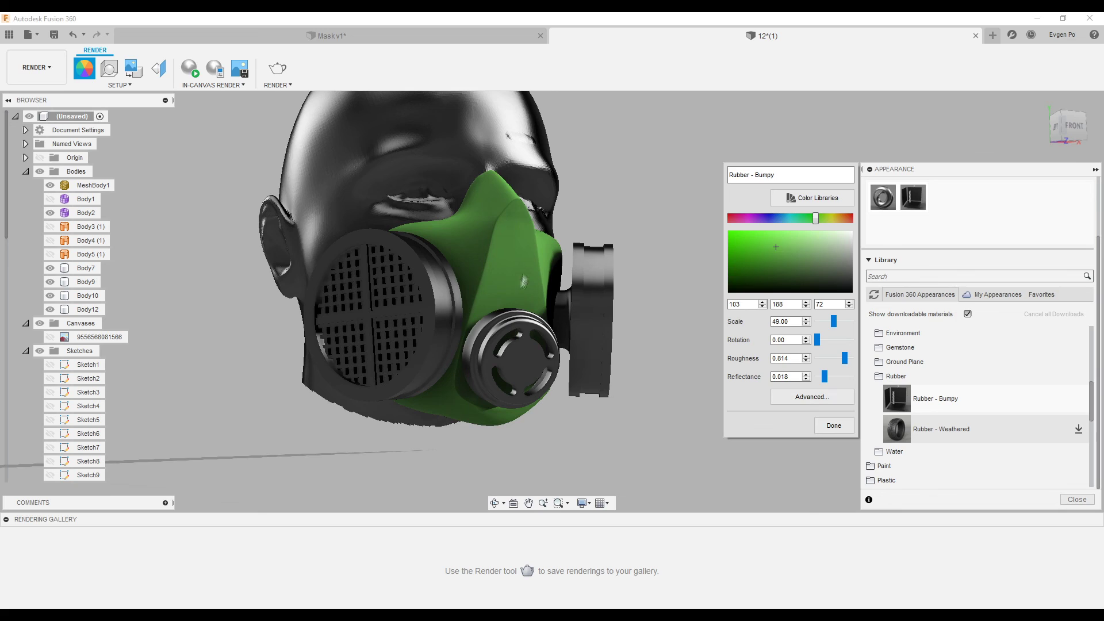
{"action": "left_click", "coordinate": [834, 425]}
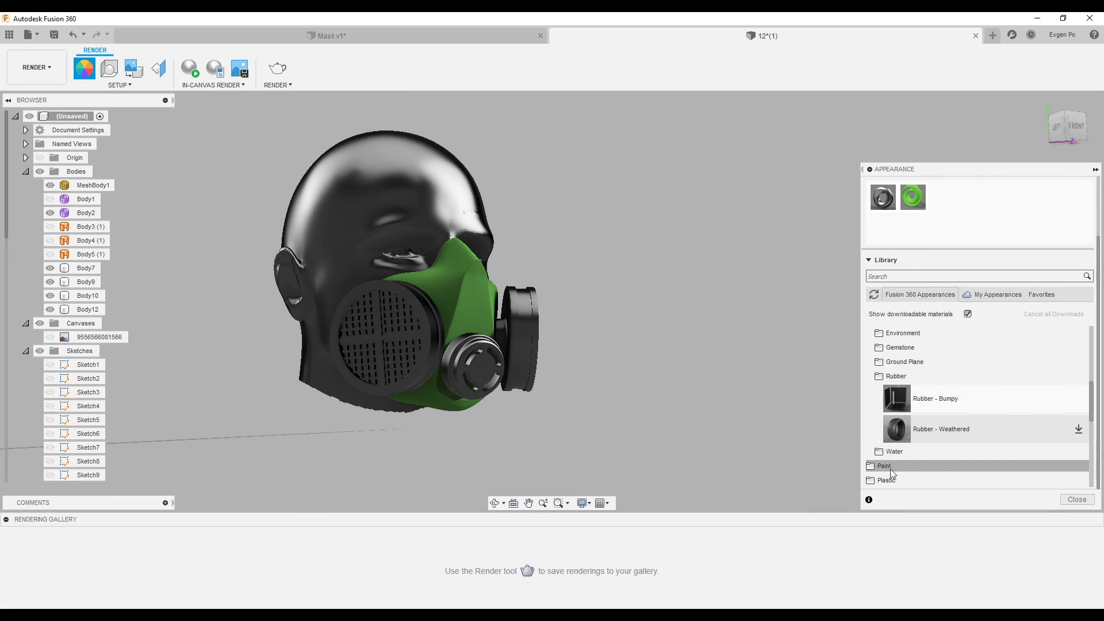
Drag a white ABS plastic appearance onto the filter cartridges.
{"action": "left_click", "coordinate": [890, 470]}
{"action": "scroll", "coordinate": [920, 422], "scroll_direction": "down", "scroll_amount": 3}
{"action": "left_click_drag", "start_coordinate": [897, 414], "coordinate": [419, 360]}
{"action": "left_click_drag", "start_coordinate": [656, 288], "coordinate": [474, 362]}
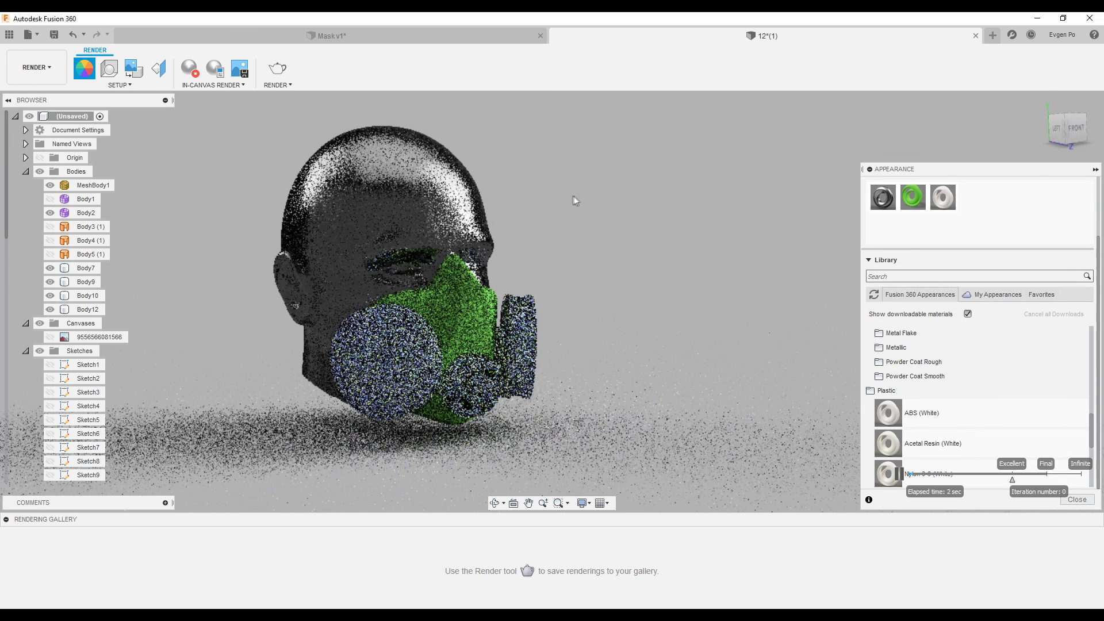
{"action": "left_click", "coordinate": [1077, 499]}
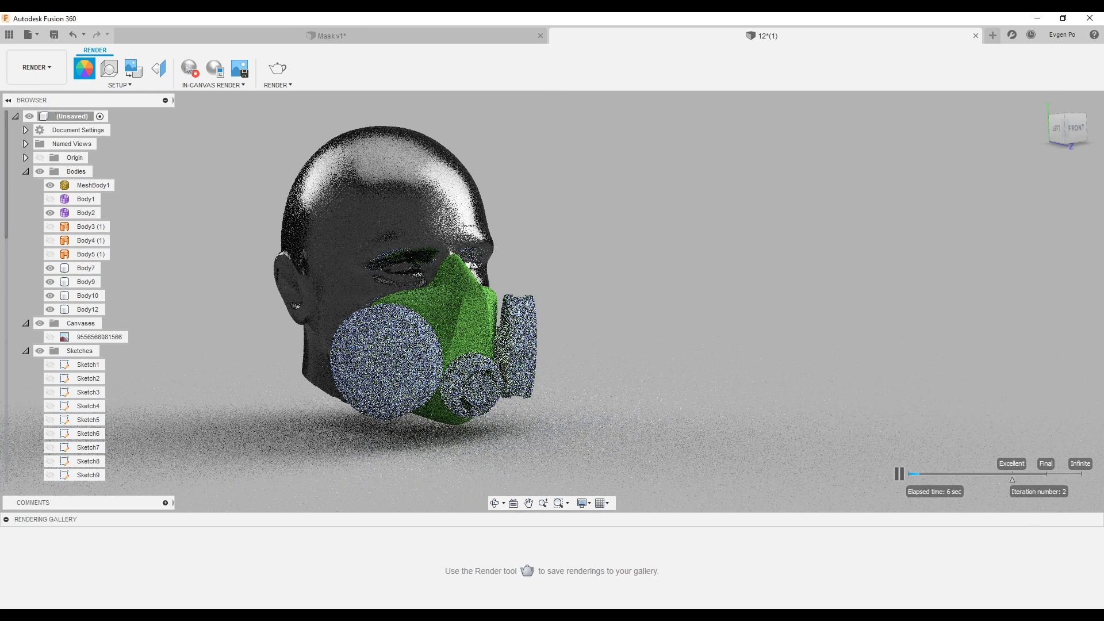
Stop the live render and apply red Plastic - Texture - Random to the filters.
{"action": "left_click", "coordinate": [191, 69]}
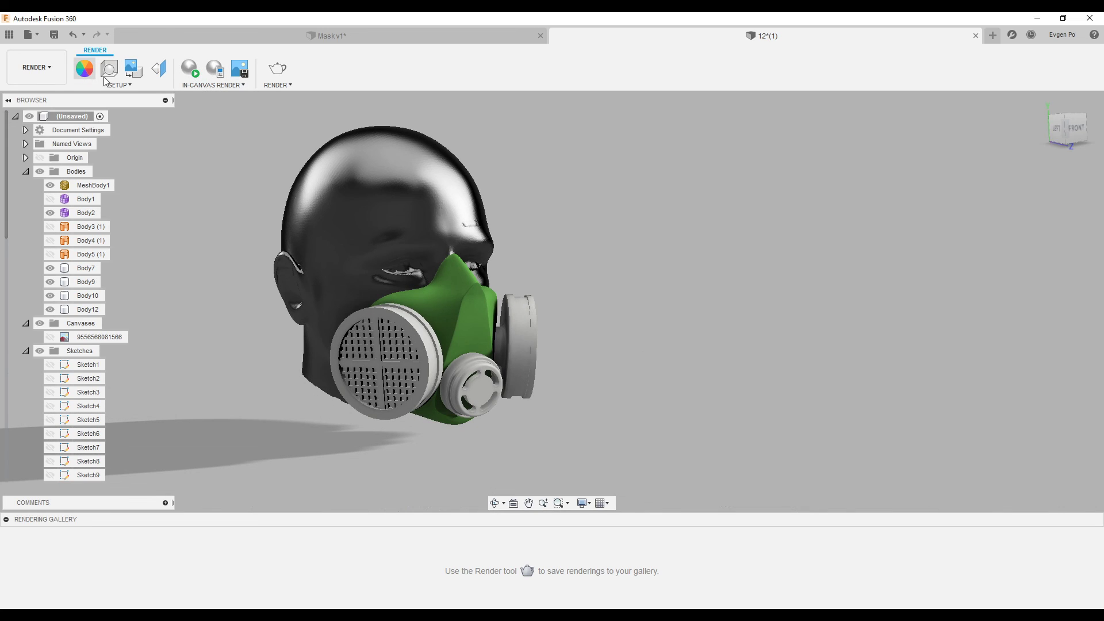
{"action": "left_click", "coordinate": [84, 69]}
{"action": "scroll", "coordinate": [977, 403], "scroll_direction": "down", "scroll_amount": 5}
{"action": "mouse_move", "coordinate": [896, 420]}
{"action": "left_mouse_down"}
{"action": "mouse_move", "coordinate": [671, 381]}
{"action": "mouse_move", "coordinate": [386, 363]}
{"action": "left_mouse_up"}
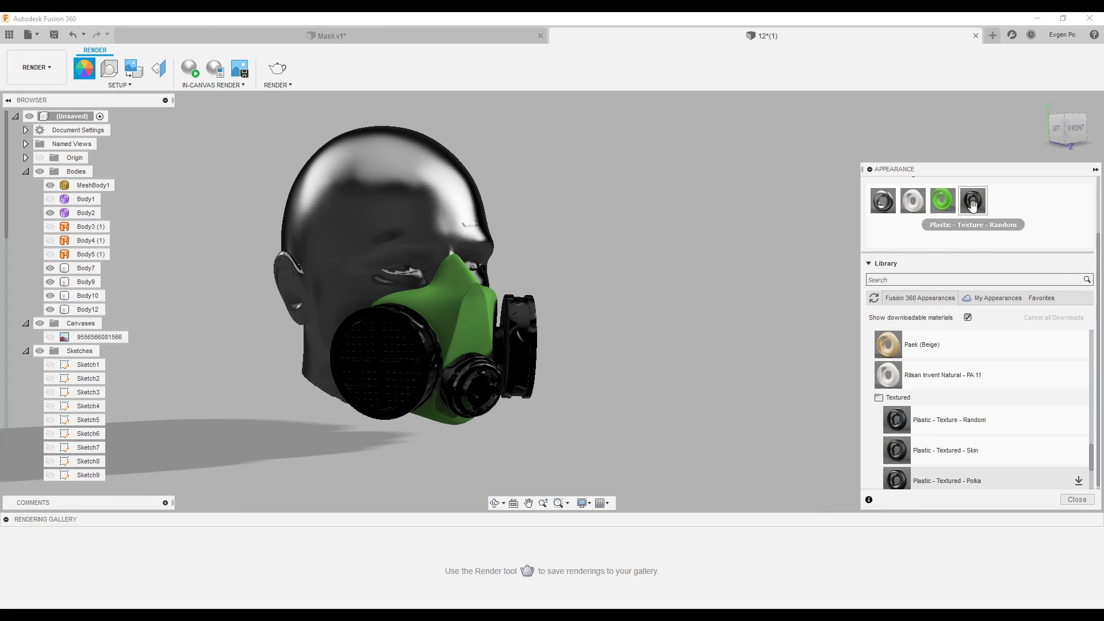
{"action": "double_click", "coordinate": [973, 202]}
{"action": "left_click_drag", "start_coordinate": [845, 248], "coordinate": [766, 235]}
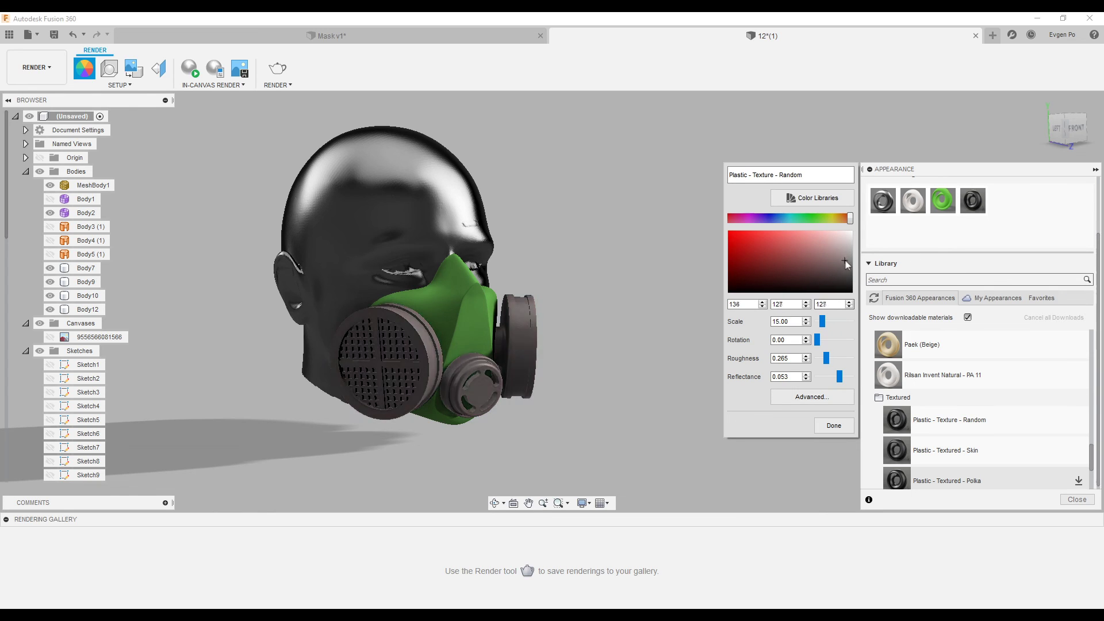
{"action": "left_click", "coordinate": [834, 425]}
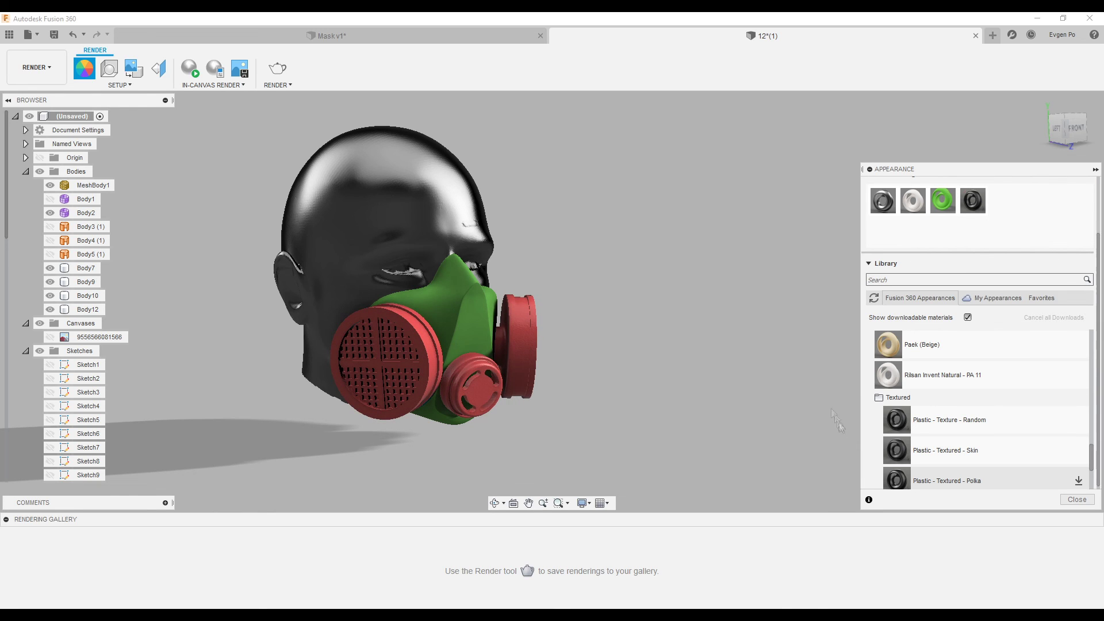
Close the appearance library and return to the Design workspace.
{"action": "left_click", "coordinate": [1077, 500]}
{"action": "left_click", "coordinate": [36, 68]}
{"action": "left_click", "coordinate": [35, 96]}
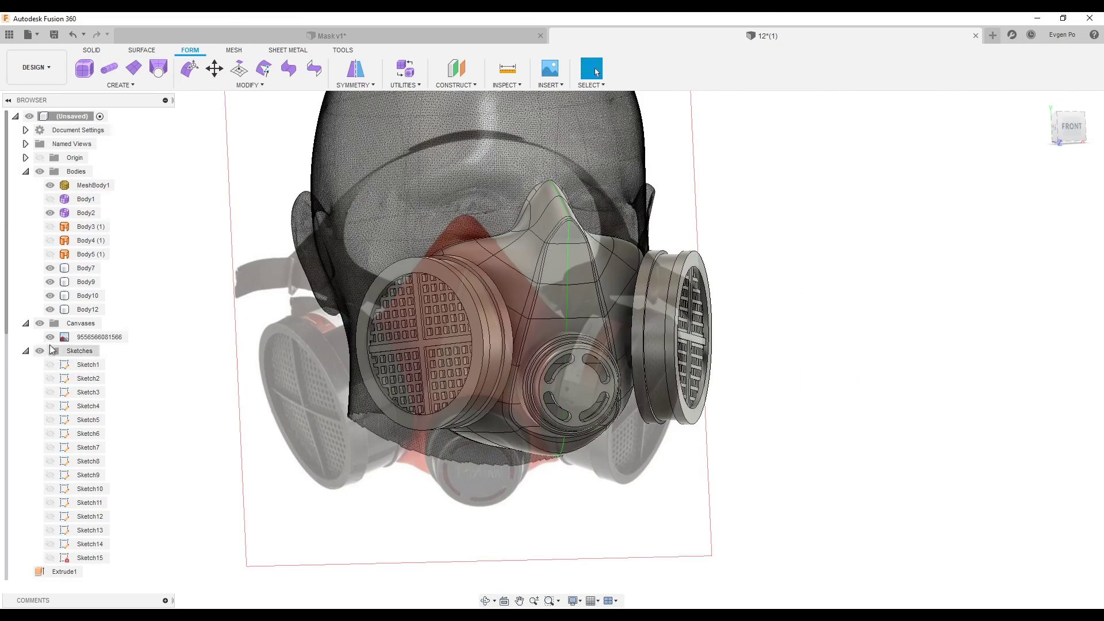
Hide the reference canvas and orbit the model, selecting the mask, head and a cartridge.
{"action": "left_click", "coordinate": [50, 337]}
{"action": "mouse_move", "coordinate": [366, 258]}
{"action": "middle_mouse_down", "text": "shift"}
{"action": "mouse_move", "coordinate": [414, 184]}
{"action": "mouse_move", "coordinate": [418, 197]}
{"action": "mouse_move", "coordinate": [554, 229]}
{"action": "middle_mouse_up", "text": "shift"}
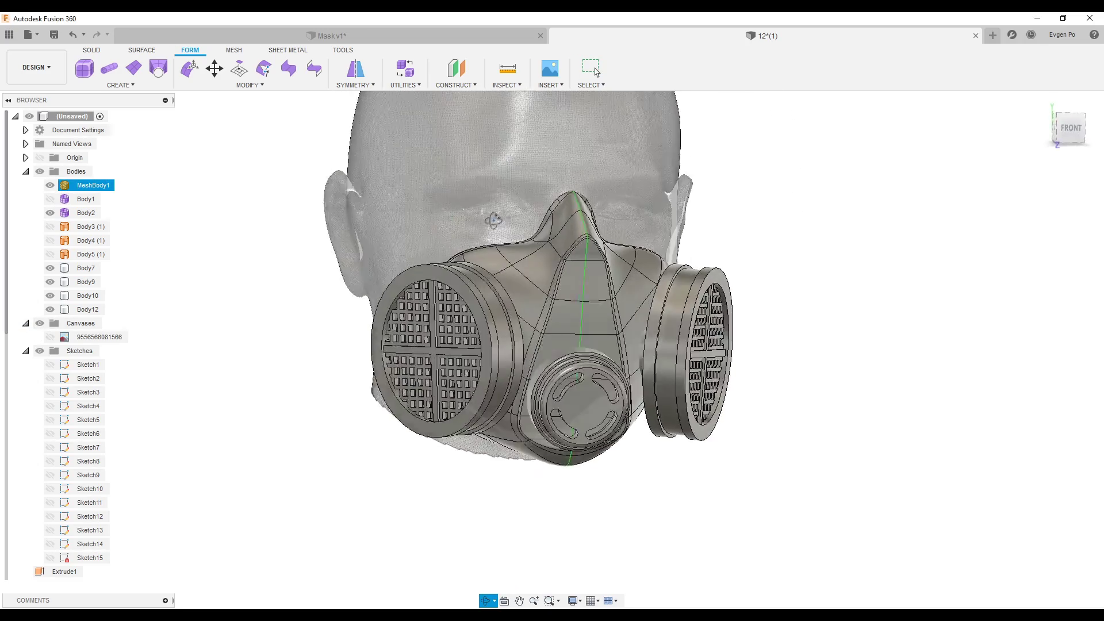
{"action": "mouse_move", "coordinate": [553, 228]}
{"action": "middle_mouse_down", "text": "shift"}
{"action": "mouse_move", "coordinate": [670, 258]}
{"action": "mouse_move", "coordinate": [673, 236]}
{"action": "mouse_move", "coordinate": [625, 196]}
{"action": "middle_mouse_up", "text": "shift"}
{"action": "left_click", "coordinate": [551, 236]}
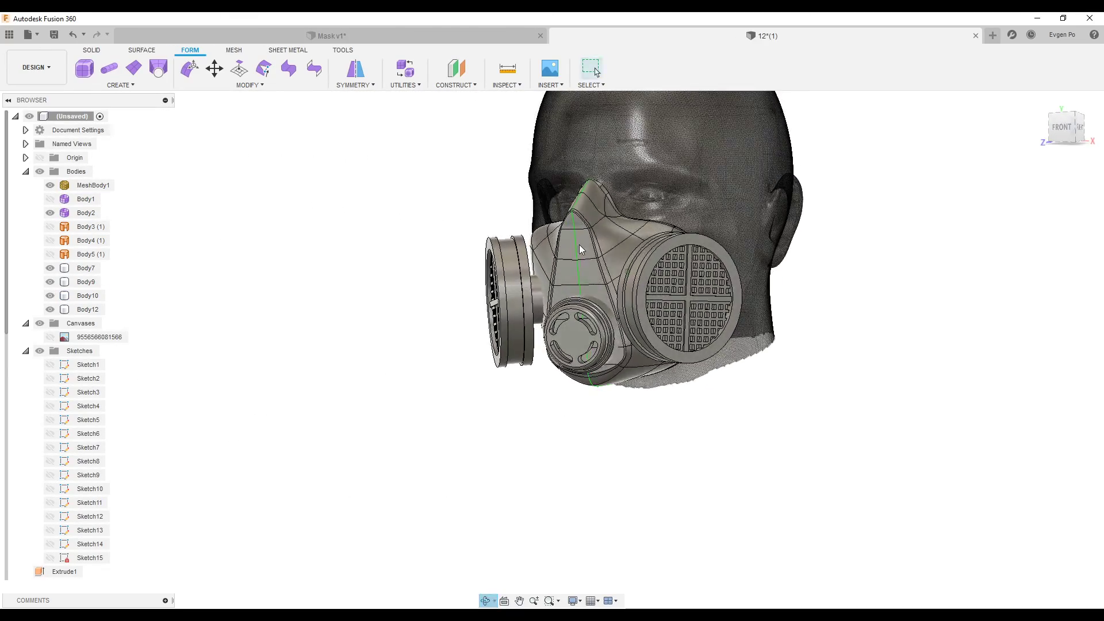
{"action": "left_click", "coordinate": [625, 196]}
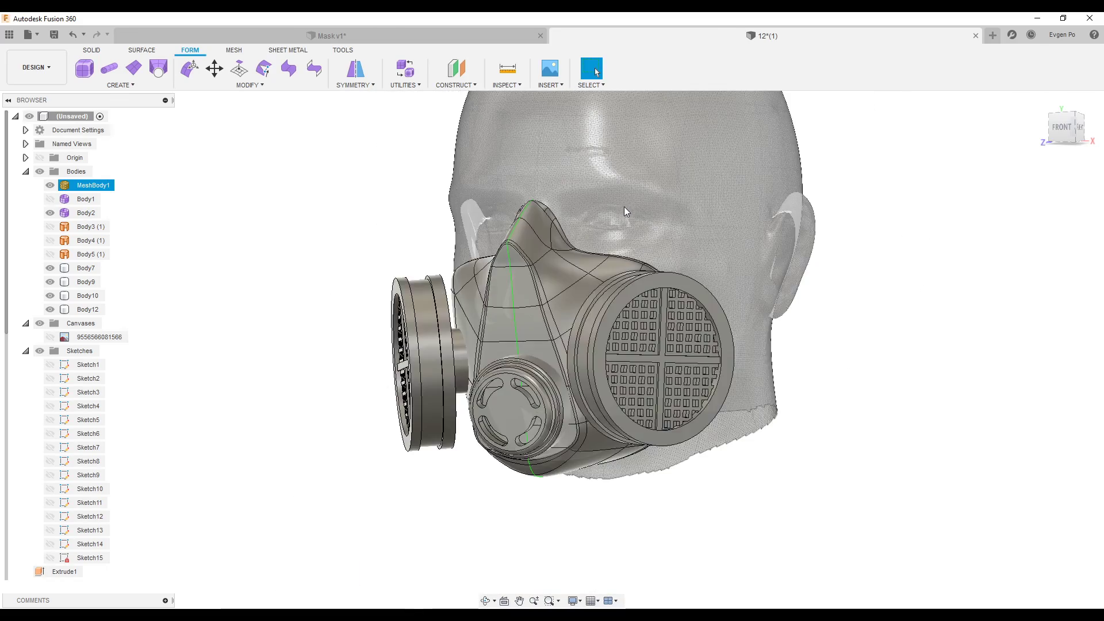
{"action": "middle_click_drag", "start_coordinate": [623, 206], "coordinate": [651, 211], "text": "shift"}
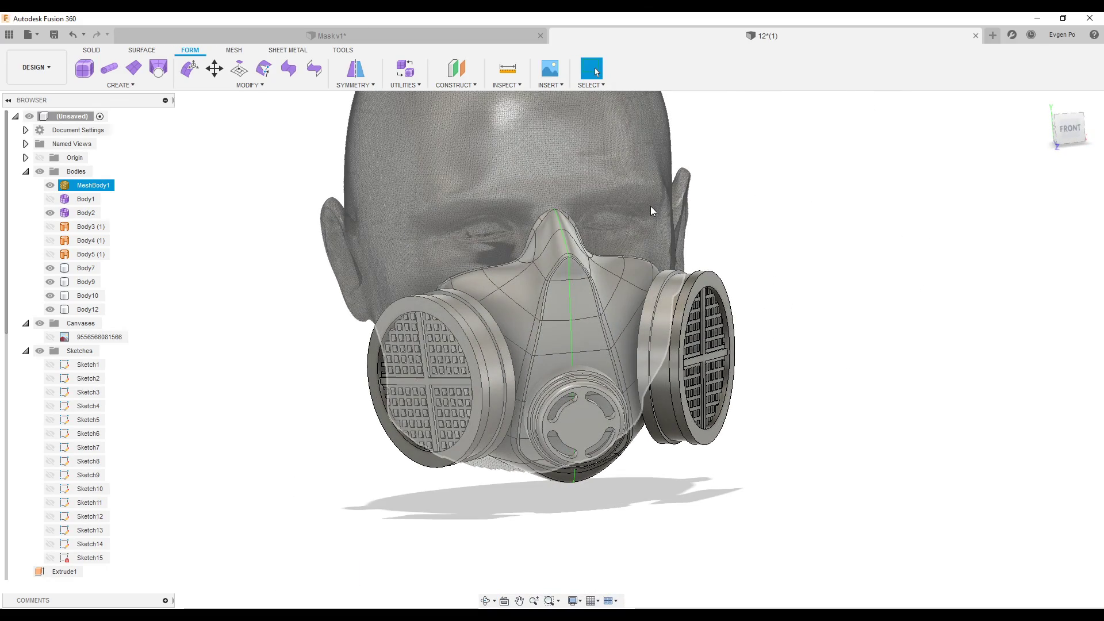
{"action": "left_click", "coordinate": [765, 301]}
Orbit beneath and behind the head, then select the circular edge behind the valve.
{"action": "middle_click_drag", "start_coordinate": [614, 370], "coordinate": [633, 368], "text": "shift"}
{"action": "mouse_move", "coordinate": [615, 150]}
{"action": "middle_mouse_down", "text": "shift"}
{"action": "mouse_move", "coordinate": [635, 226]}
{"action": "mouse_move", "coordinate": [690, 279]}
{"action": "mouse_move", "coordinate": [693, 233]}
{"action": "middle_mouse_up", "text": "shift"}
{"action": "left_click", "coordinate": [690, 279]}
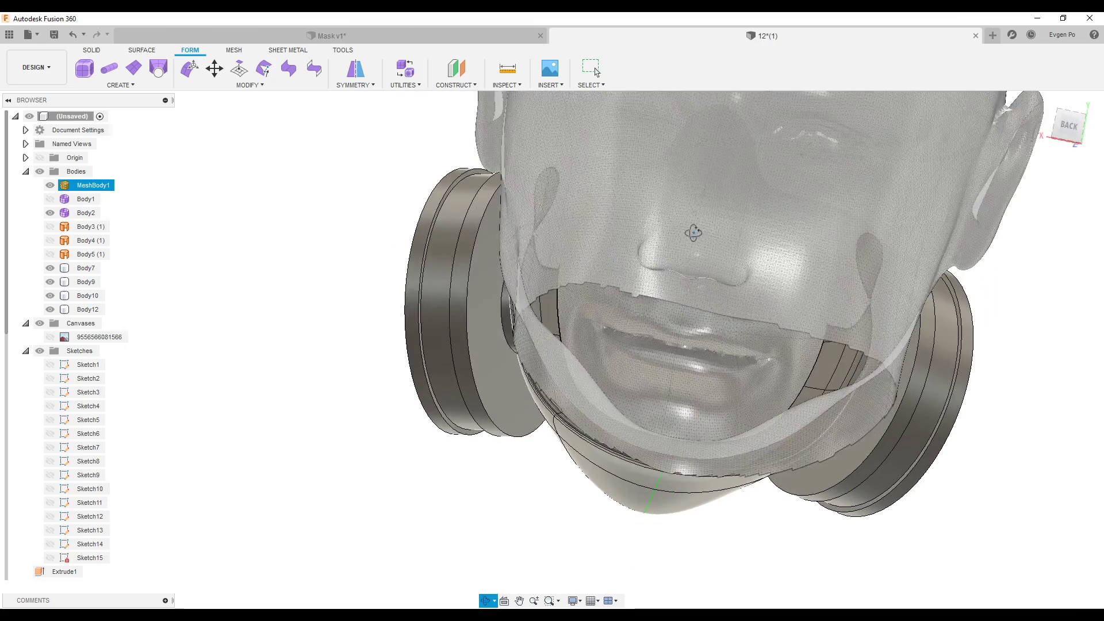
{"action": "scroll", "coordinate": [693, 232], "scroll_direction": "down", "scroll_amount": 5}
{"action": "middle_click_drag", "start_coordinate": [664, 258], "coordinate": [798, 271], "text": "shift"}
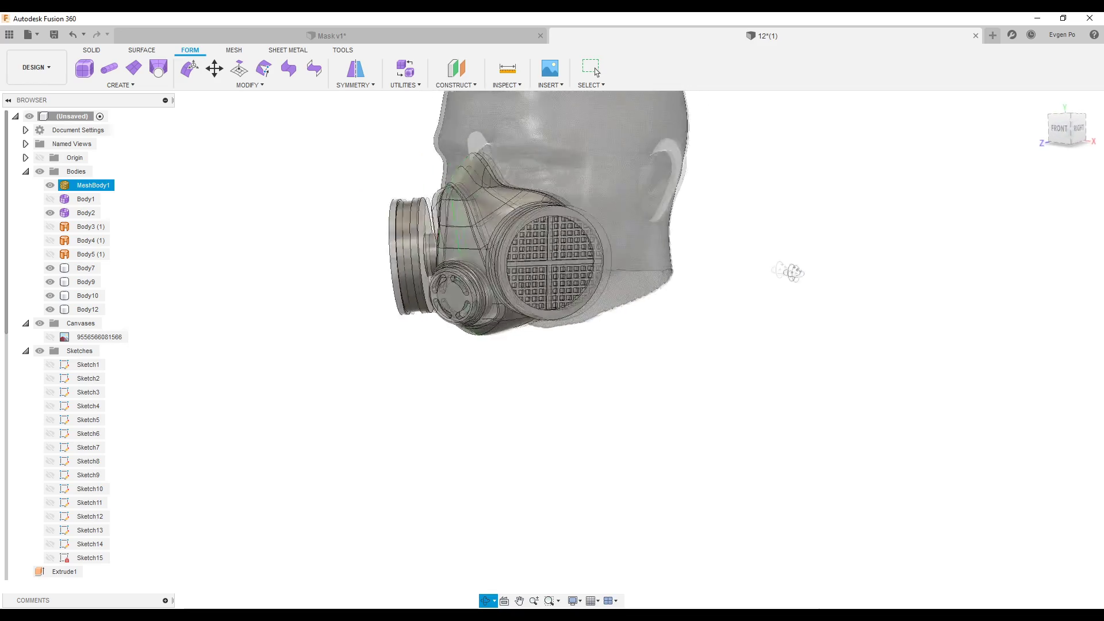
{"action": "scroll", "coordinate": [429, 227], "scroll_direction": "up", "scroll_amount": 5}
{"action": "scroll", "coordinate": [340, 253], "scroll_direction": "up", "scroll_amount": 3}
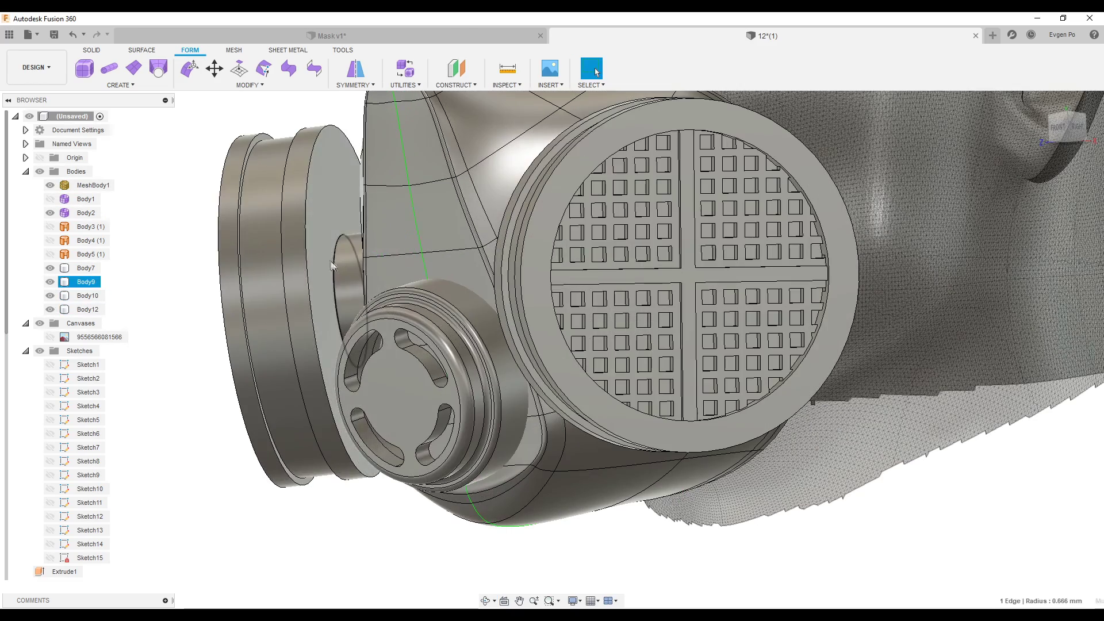
{"action": "left_click", "coordinate": [334, 261]}
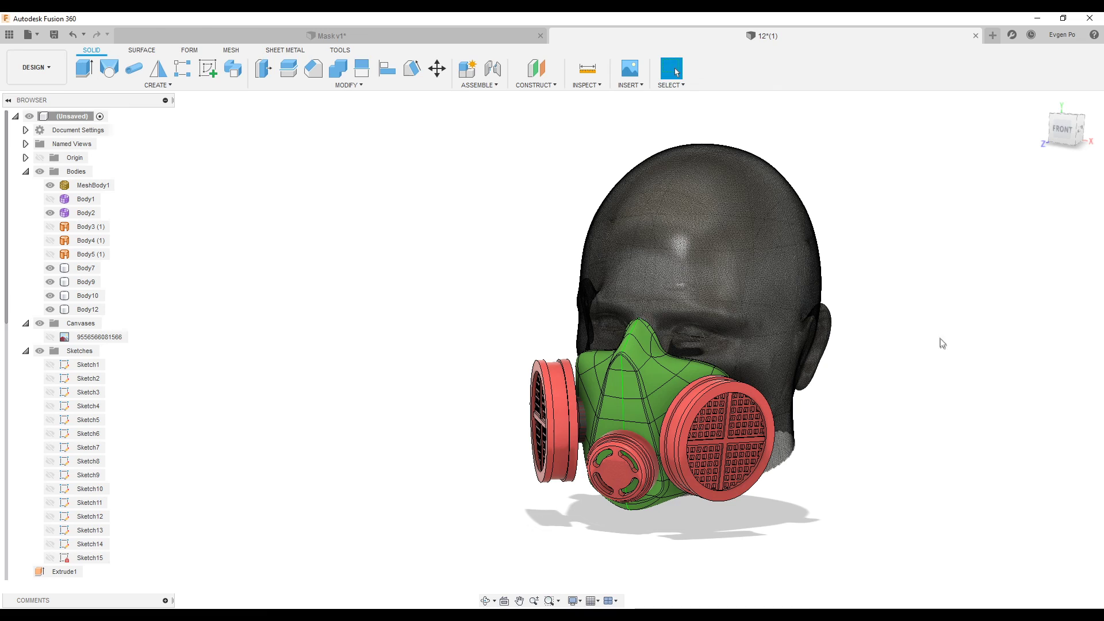
Orbit the finished respirator to a front view, then toward the right side.
{"action": "mouse_move", "coordinate": [940, 346]}
{"action": "middle_mouse_down", "text": "shift"}
{"action": "mouse_move", "coordinate": [949, 328]}
{"action": "mouse_move", "coordinate": [961, 330]}
{"action": "mouse_move", "coordinate": [931, 336]}
{"action": "middle_mouse_up", "text": "shift"}
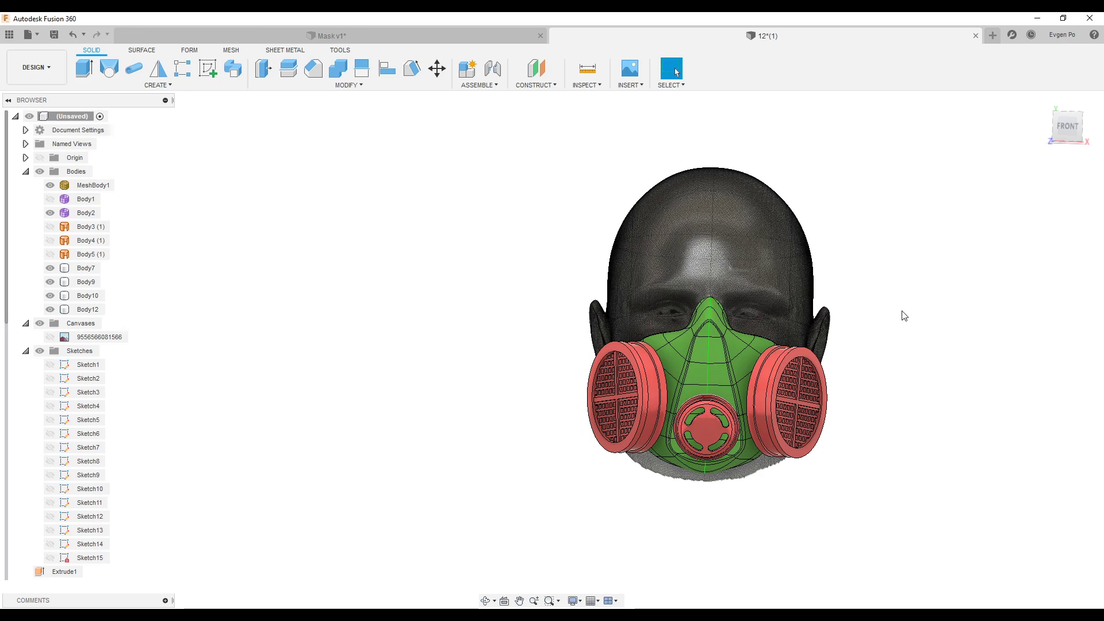
{"action": "mouse_move", "coordinate": [606, 198]}
{"action": "middle_mouse_down", "text": "shift"}
{"action": "mouse_move", "coordinate": [870, 365]}
{"action": "mouse_move", "coordinate": [598, 340]}
{"action": "middle_mouse_up", "text": "shift"}
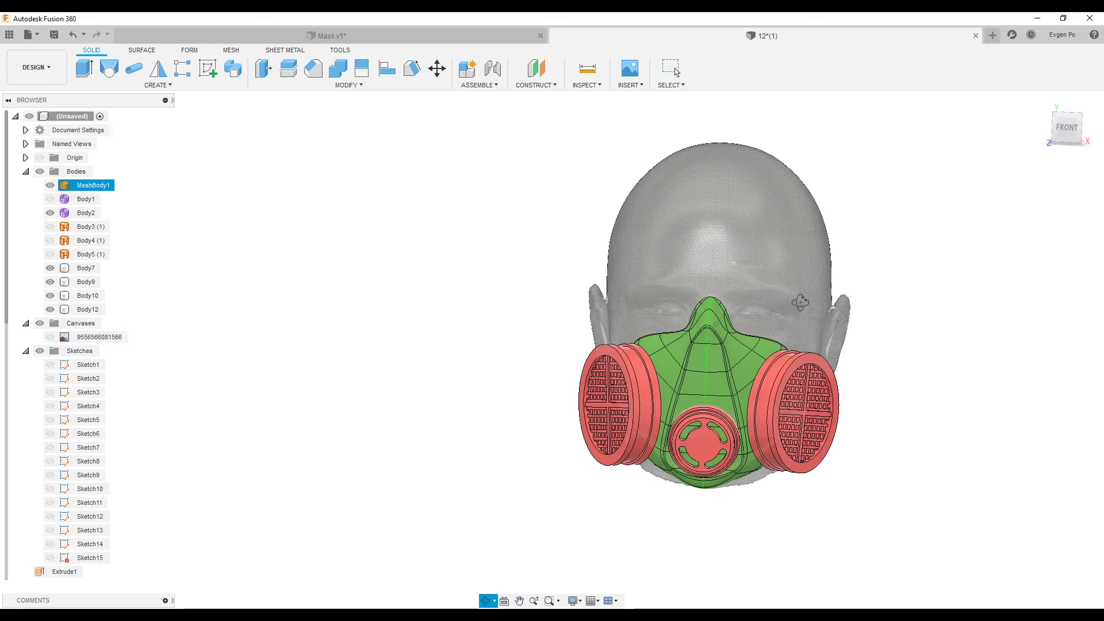
Switch to the Mask v1 document and orbit its model from several sides.
{"action": "left_click", "coordinate": [437, 36]}
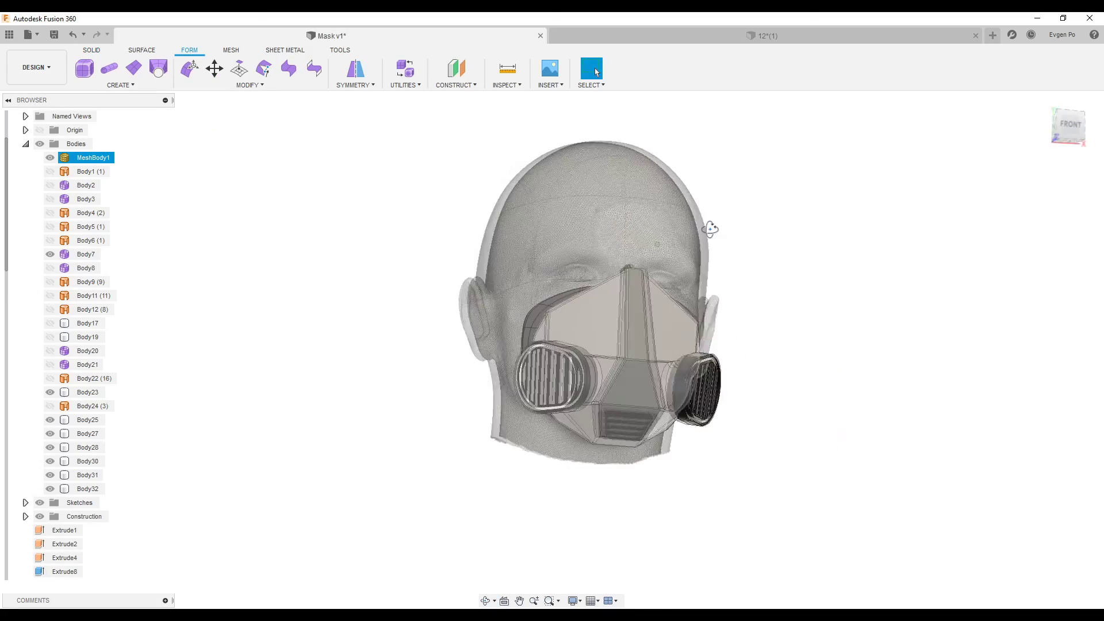
{"action": "mouse_move", "coordinate": [719, 230]}
{"action": "left_mouse_down"}
{"action": "mouse_move", "coordinate": [781, 236]}
{"action": "mouse_move", "coordinate": [639, 253]}
{"action": "left_mouse_up"}
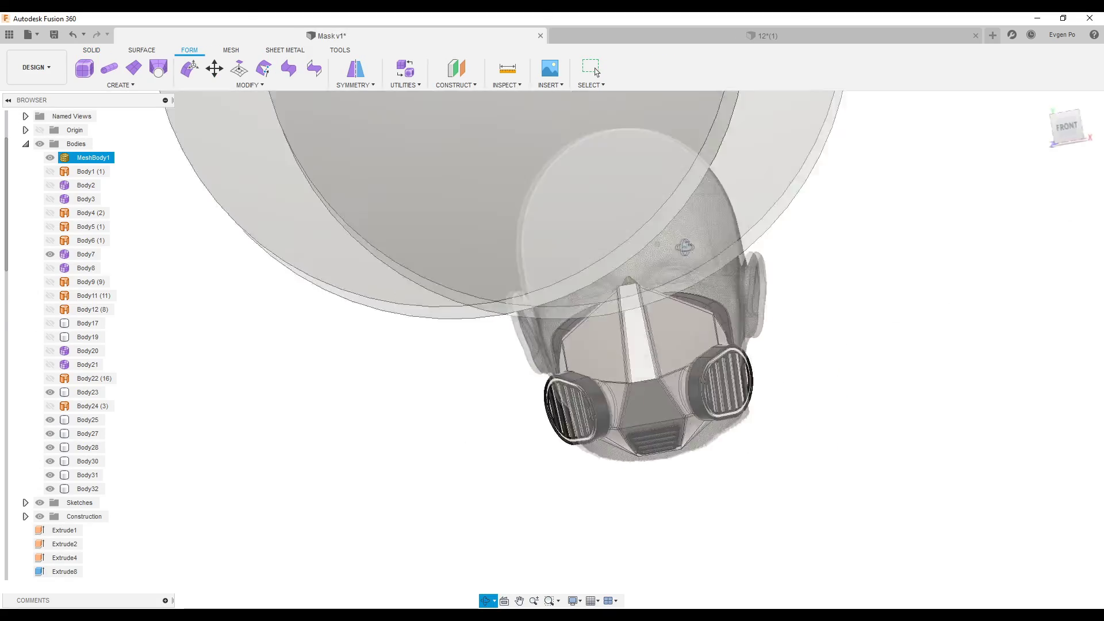
{"action": "left_click_drag", "start_coordinate": [728, 313], "coordinate": [1026, 345]}
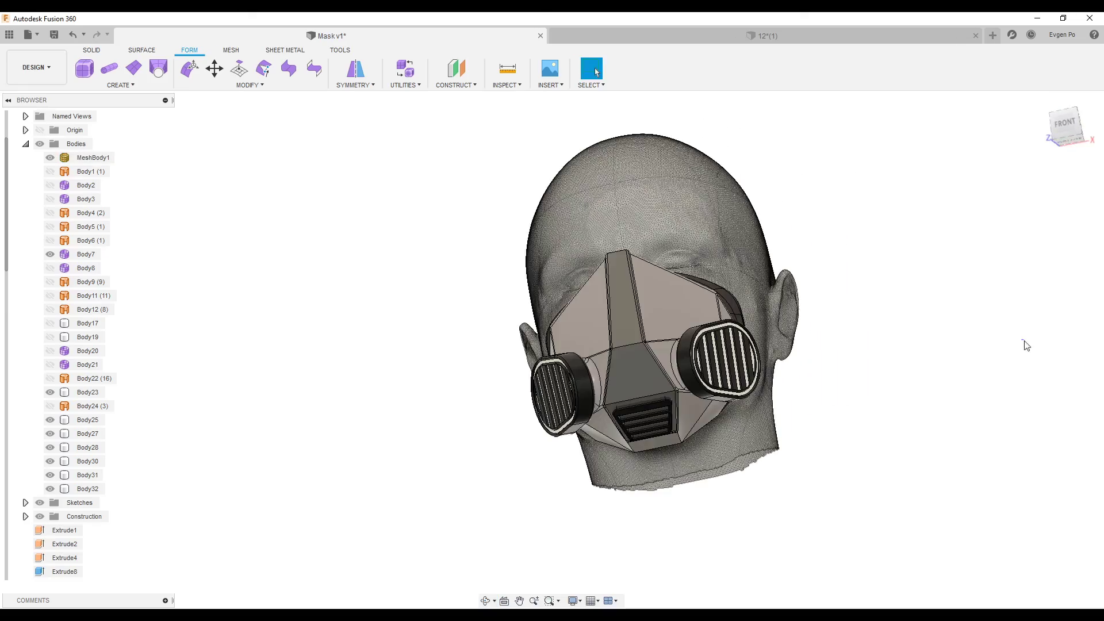
{"action": "mouse_move", "coordinate": [952, 363]}
{"action": "left_mouse_down"}
{"action": "mouse_move", "coordinate": [961, 333]}
{"action": "mouse_move", "coordinate": [874, 370]}
{"action": "mouse_move", "coordinate": [883, 387]}
{"action": "mouse_move", "coordinate": [968, 385]}
{"action": "mouse_move", "coordinate": [890, 397]}
{"action": "mouse_move", "coordinate": [909, 402]}
{"action": "mouse_move", "coordinate": [648, 367]}
{"action": "left_mouse_up"}
{"action": "mouse_move", "coordinate": [648, 366]}
{"action": "middle_mouse_down", "text": "shift"}
{"action": "mouse_move", "coordinate": [645, 406]}
{"action": "mouse_move", "coordinate": [598, 329]}
{"action": "middle_mouse_up", "text": "shift"}
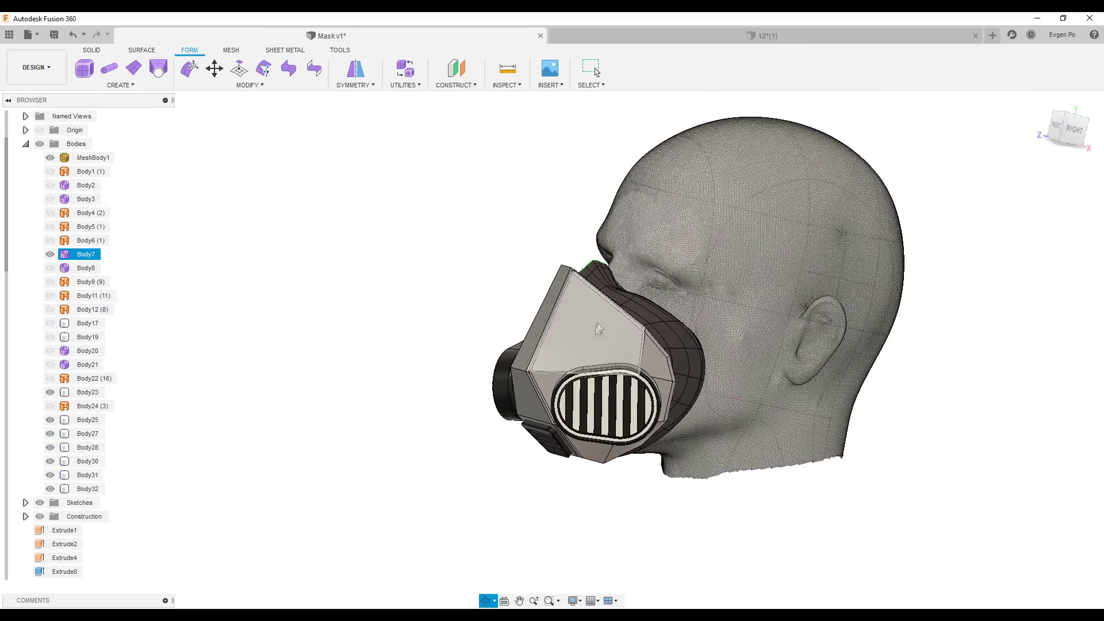
{"action": "middle_click_drag", "start_coordinate": [650, 345], "coordinate": [718, 356], "text": "shift"}
Inspect Mask v1 by selecting the head mesh and mask parts while orbiting.
{"action": "left_click", "coordinate": [718, 356]}
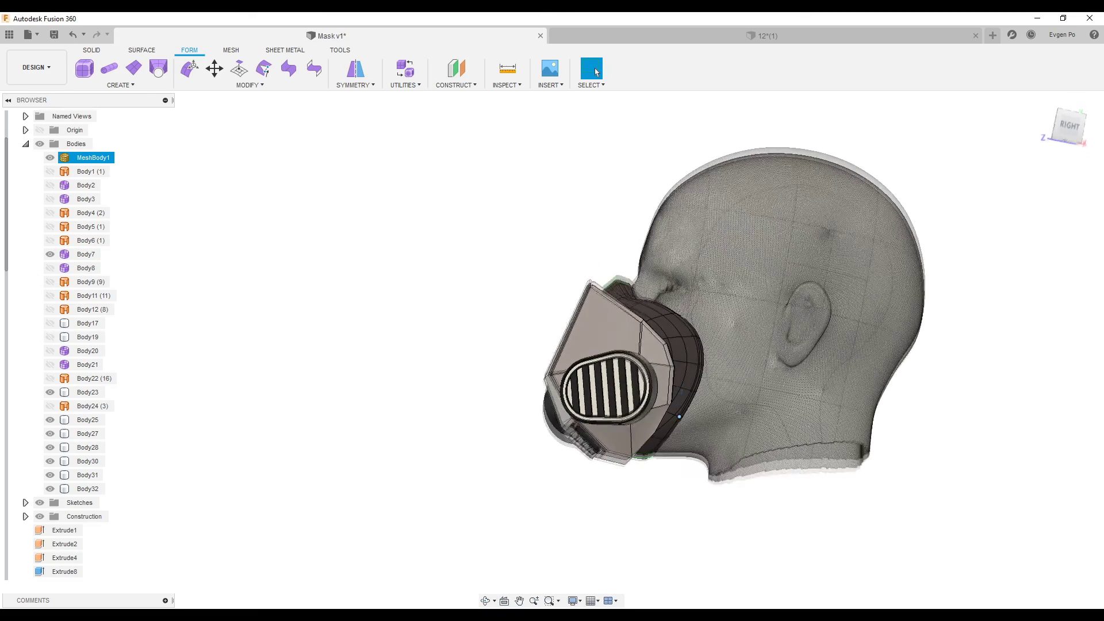
{"action": "middle_click_drag", "start_coordinate": [717, 355], "coordinate": [684, 477], "text": "shift"}
{"action": "left_click", "coordinate": [684, 477]}
{"action": "left_click", "coordinate": [707, 439]}
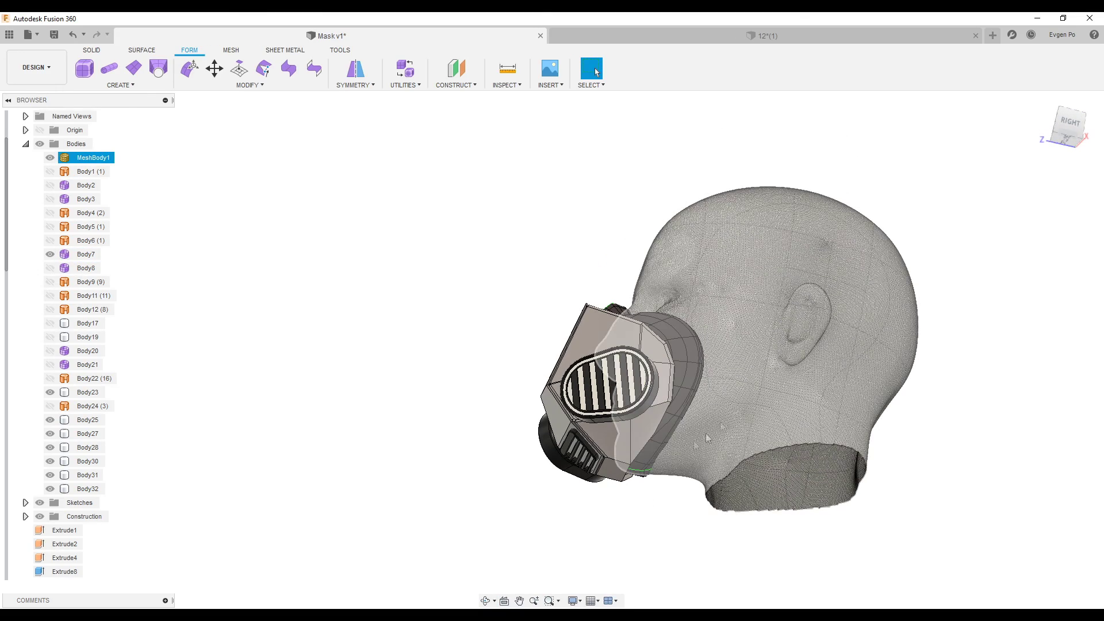
{"action": "middle_click_drag", "start_coordinate": [681, 437], "coordinate": [635, 288], "text": "shift"}
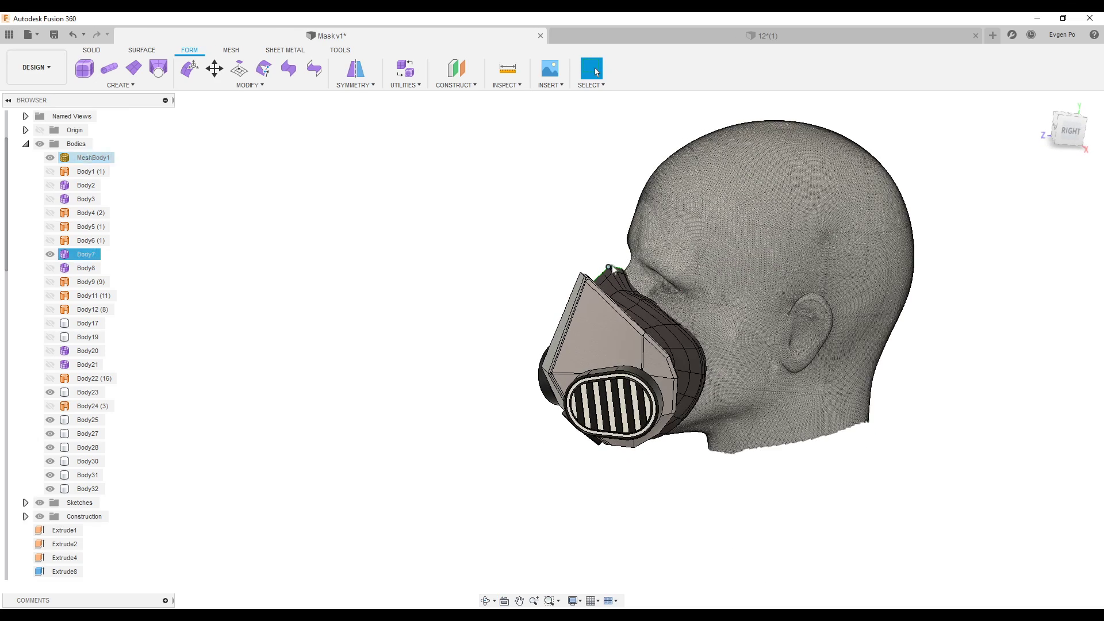
{"action": "left_click", "coordinate": [635, 287]}
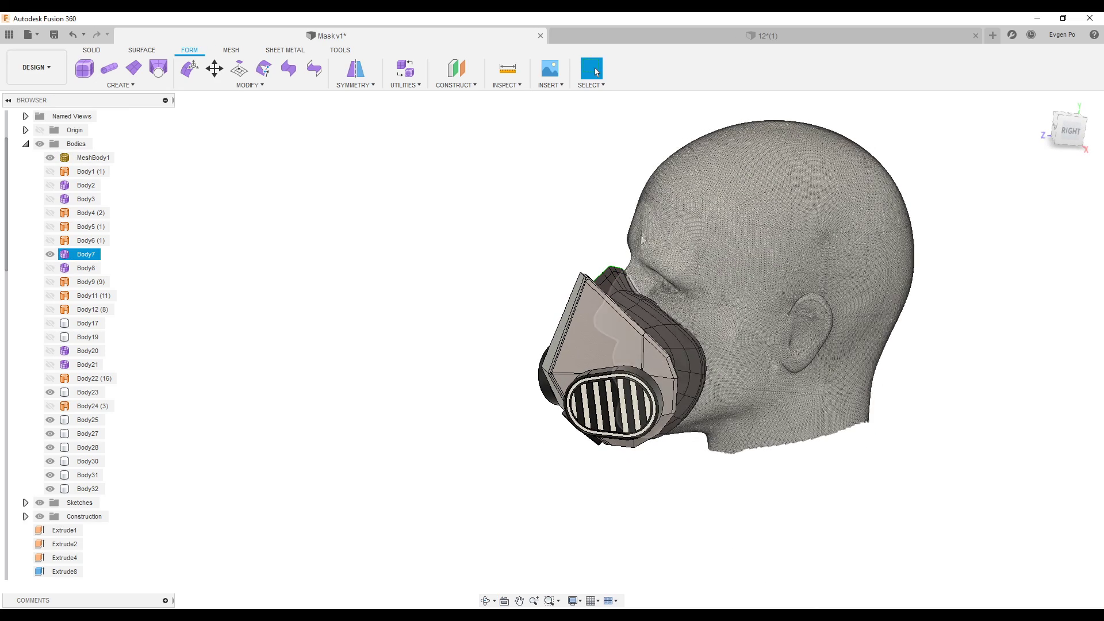
{"action": "left_click", "coordinate": [641, 285]}
{"action": "left_click", "coordinate": [679, 385]}
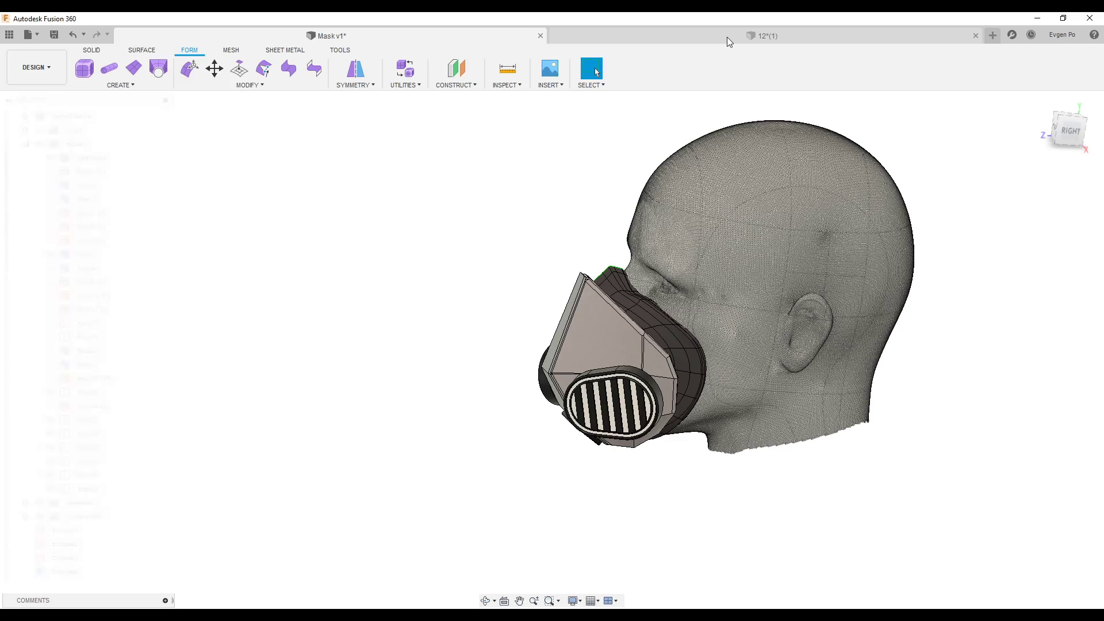
Return to the green respirator document and orbit to a side view.
{"action": "left_click", "coordinate": [728, 41]}
{"action": "left_click", "coordinate": [810, 240]}
{"action": "mouse_move", "coordinate": [809, 240]}
{"action": "middle_mouse_down", "text": "shift"}
{"action": "mouse_move", "coordinate": [640, 208]}
{"action": "mouse_move", "coordinate": [637, 351]}
{"action": "middle_mouse_up", "text": "shift"}
Orbit to a straight front view of the green mask, both red cartridges and slotted valve, deselected.
{"action": "left_click", "coordinate": [637, 351]}
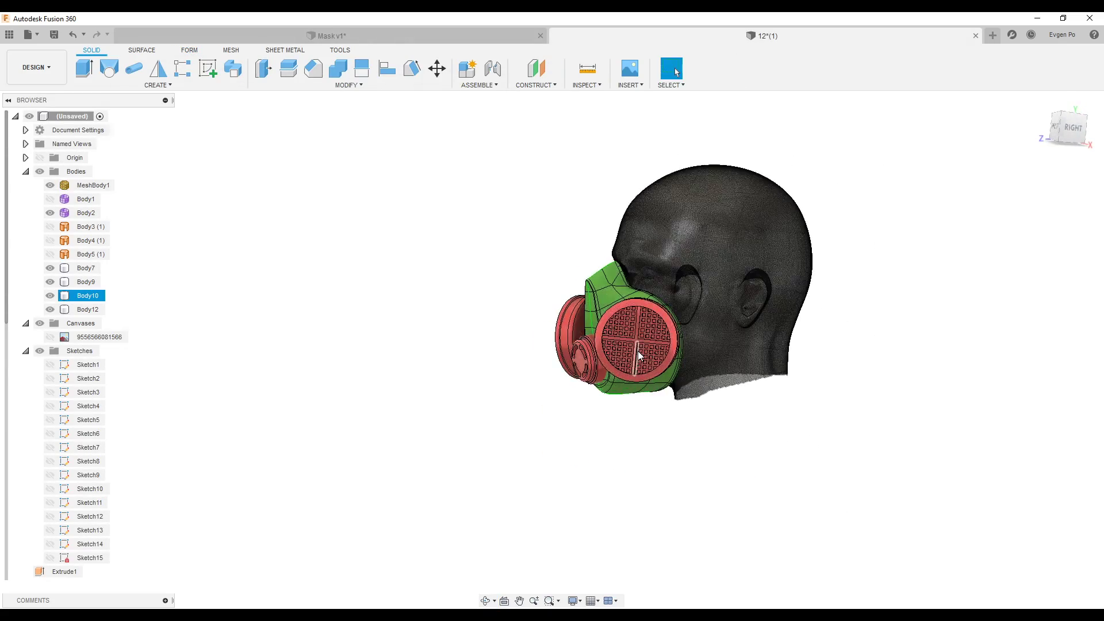
{"action": "middle_click_drag", "start_coordinate": [638, 351], "coordinate": [555, 288], "text": "shift"}
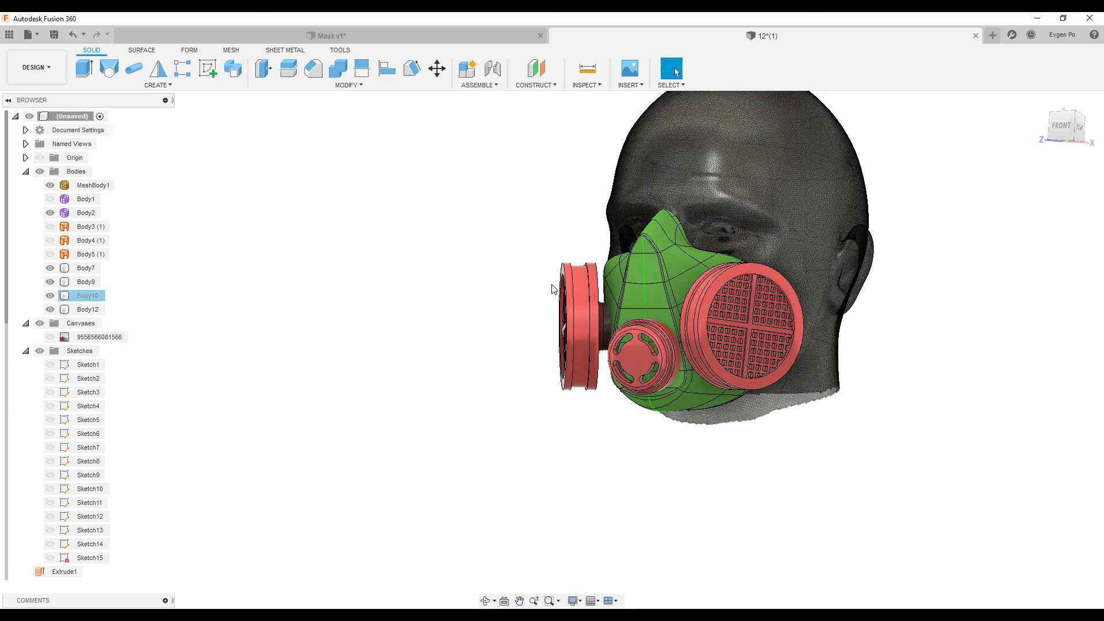
{"action": "left_click", "coordinate": [728, 225]}
{"action": "middle_click_drag", "start_coordinate": [727, 224], "coordinate": [741, 233], "text": "shift"}
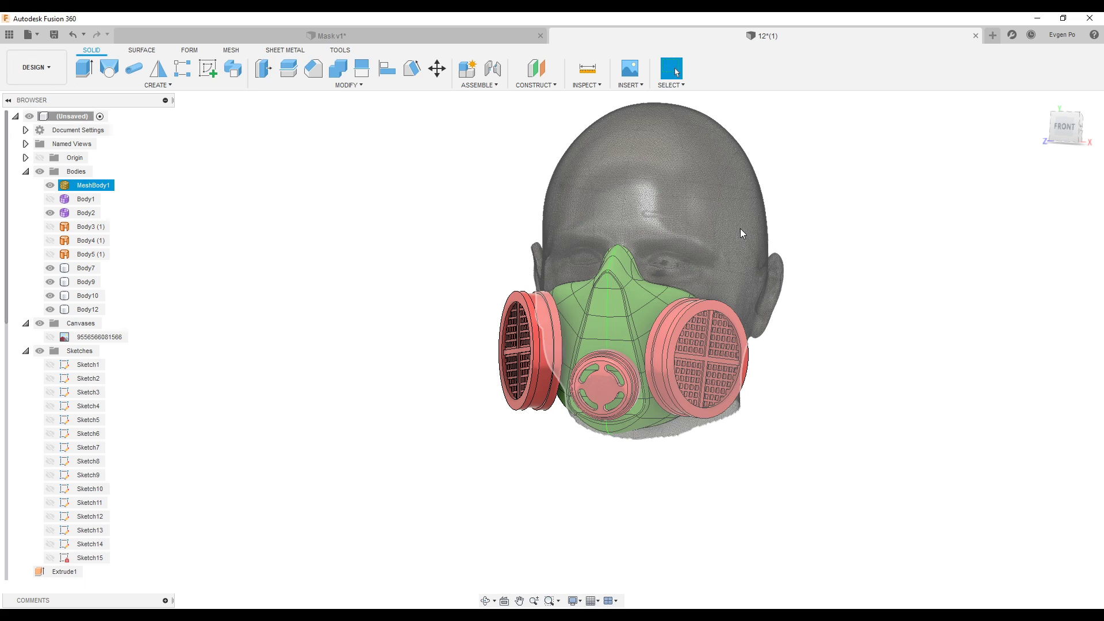
{"action": "left_click", "coordinate": [851, 267]}
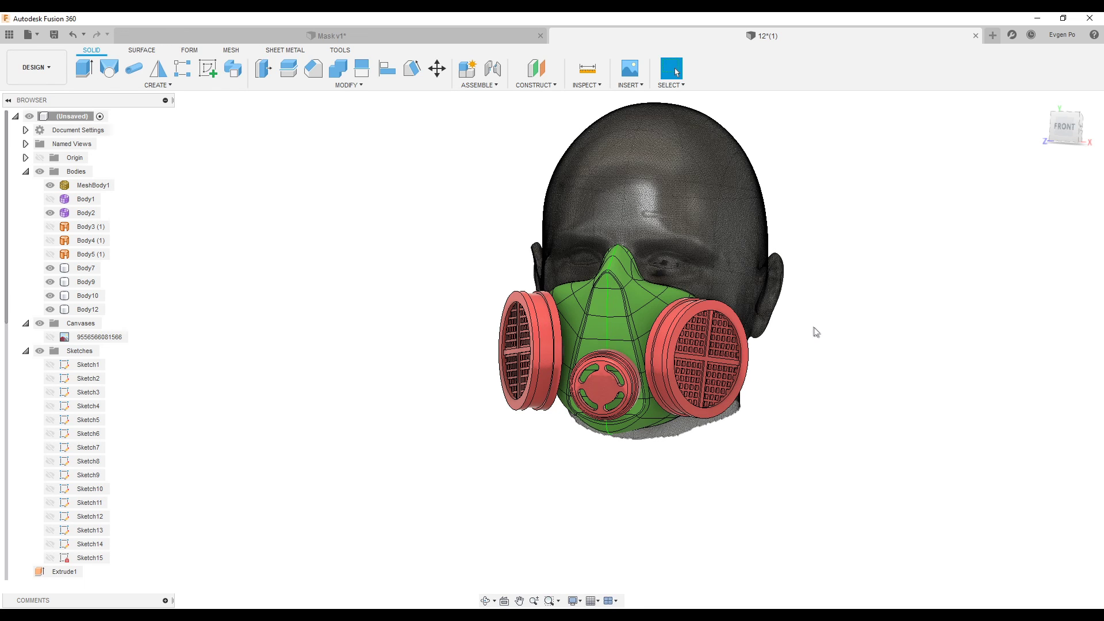
{"action": "middle_click_drag", "start_coordinate": [816, 332], "coordinate": [848, 326], "text": "shift"}
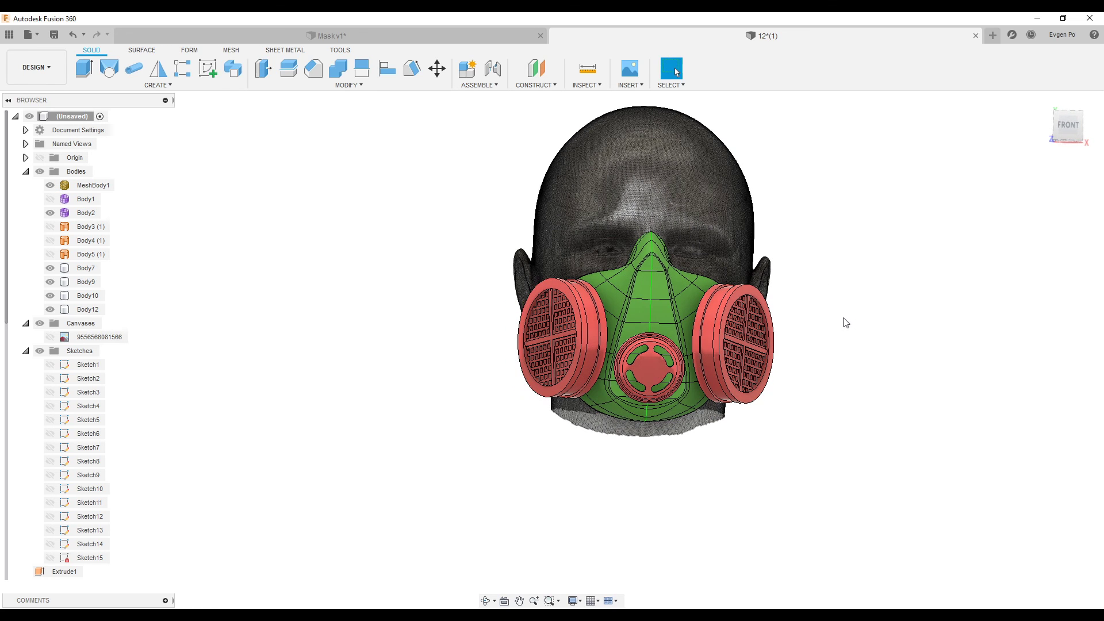